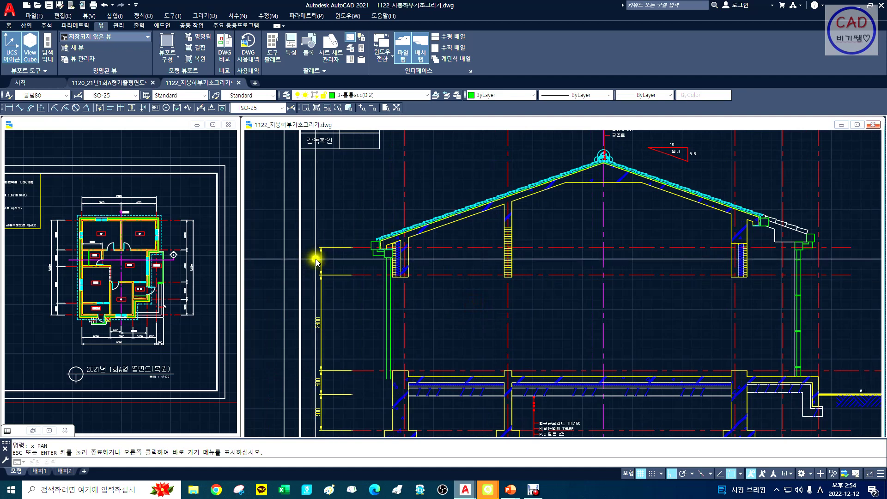
left_click(379, 281)
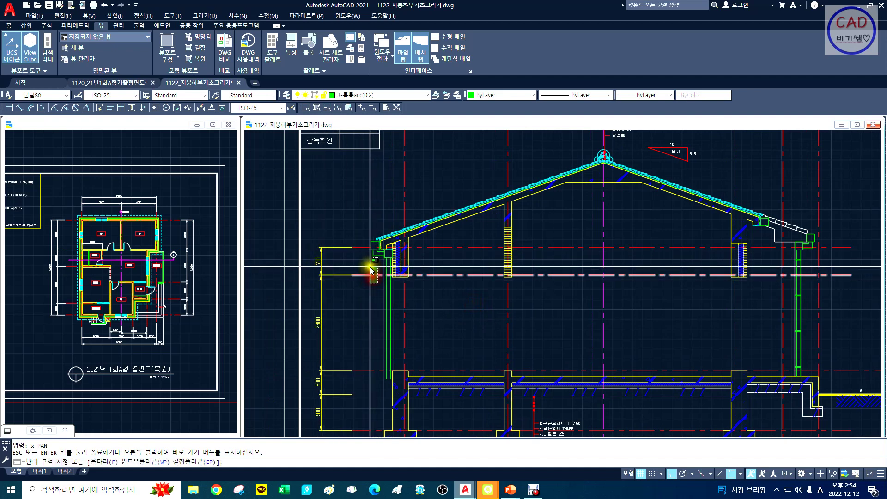
left_click(370, 267)
key("Escape")
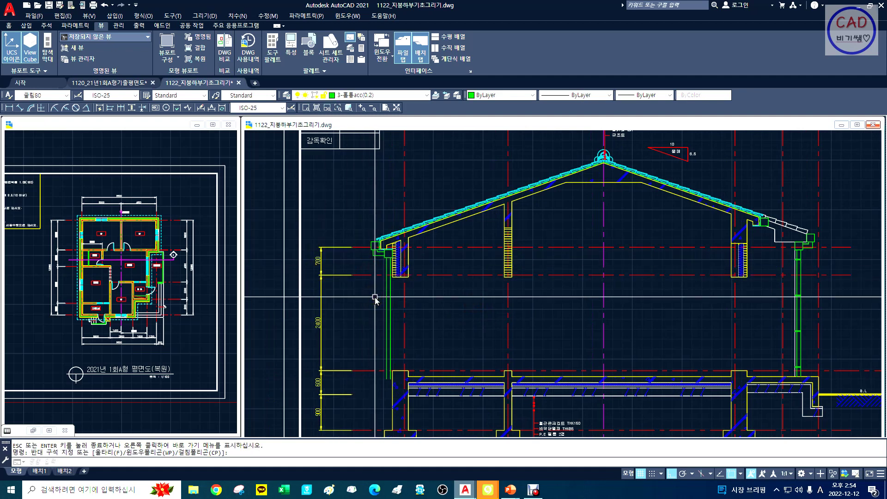
Step: Draw a horizontal ceiling line along the lower level centerline, from the left beam's inner face perpendicular to the right beam's inner face
key("Return")
left_click_drag(484, 300, 407, 295)
key("Escape")
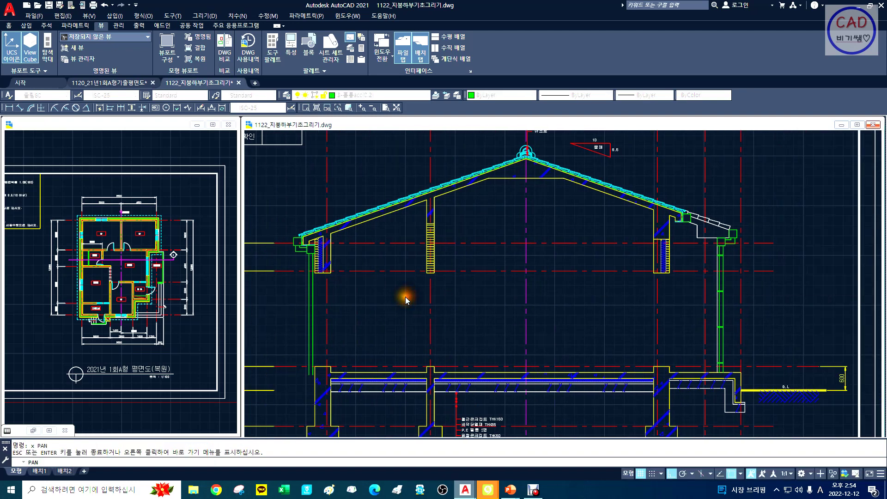
type("z")
key("Return")
type("w")
key("Return")
left_click(306, 186)
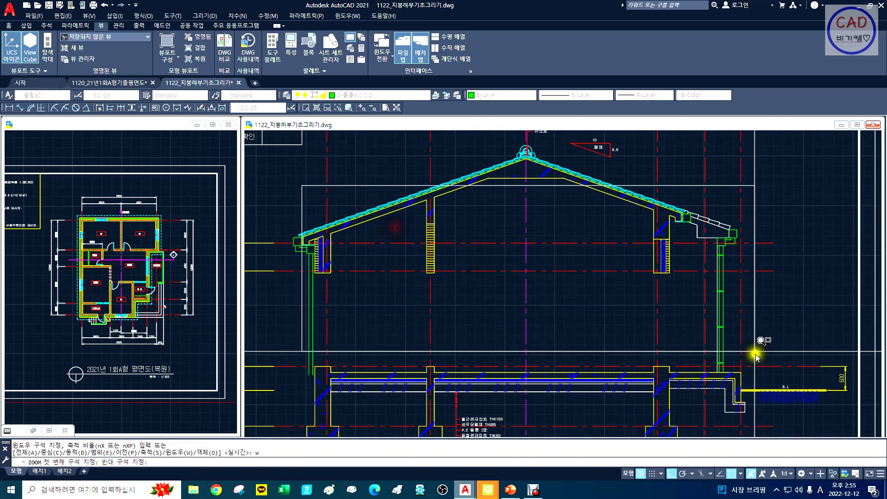
left_click(720, 344)
type("l")
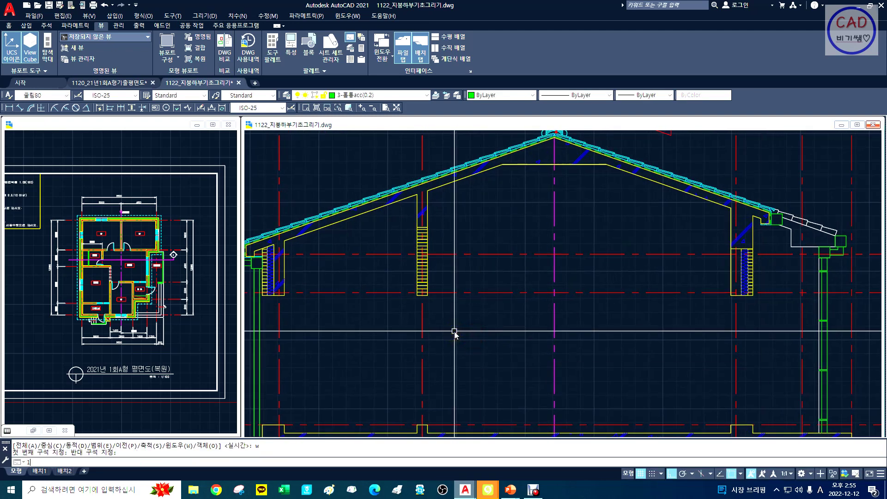
key("Return")
type("int")
key("Return")
left_click(285, 292)
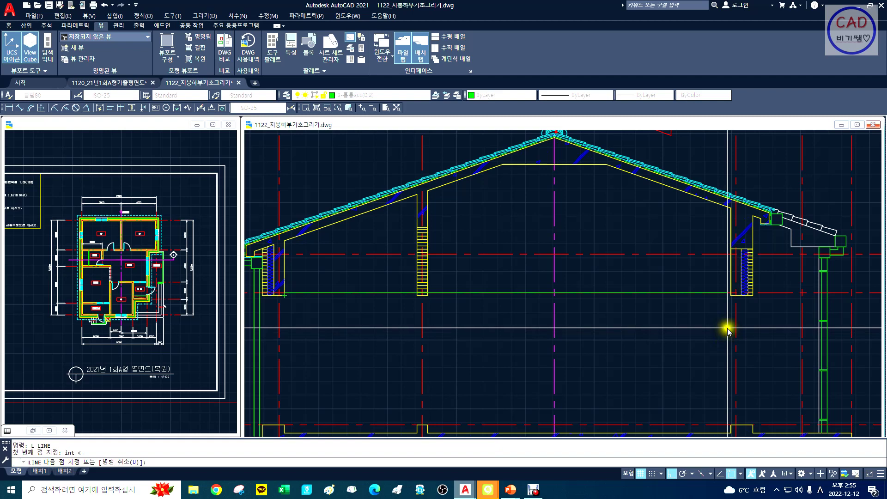
type("per")
key("Return")
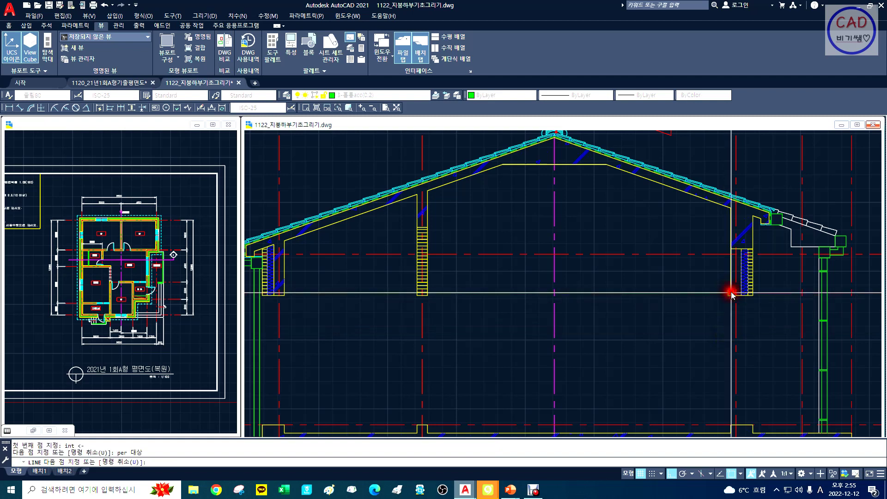
left_click(731, 293)
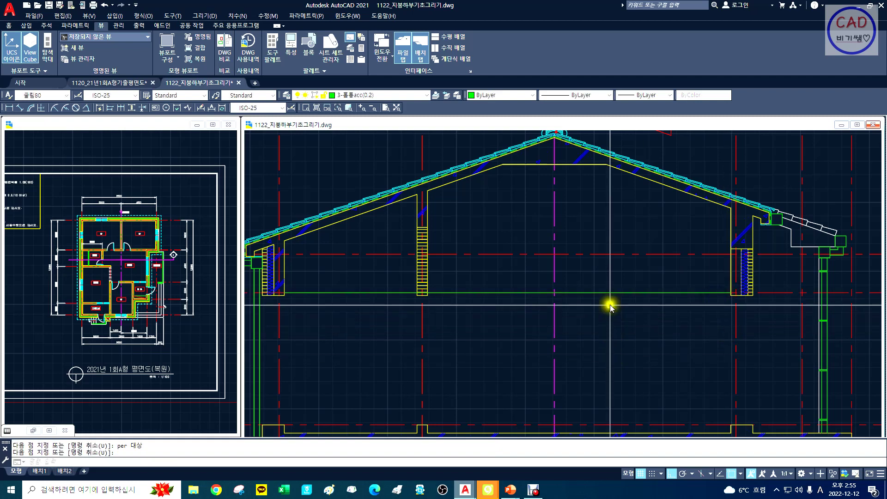
key("Return")
Step: Move the new ceiling line to the layer 7-입면과문자
left_click(613, 292)
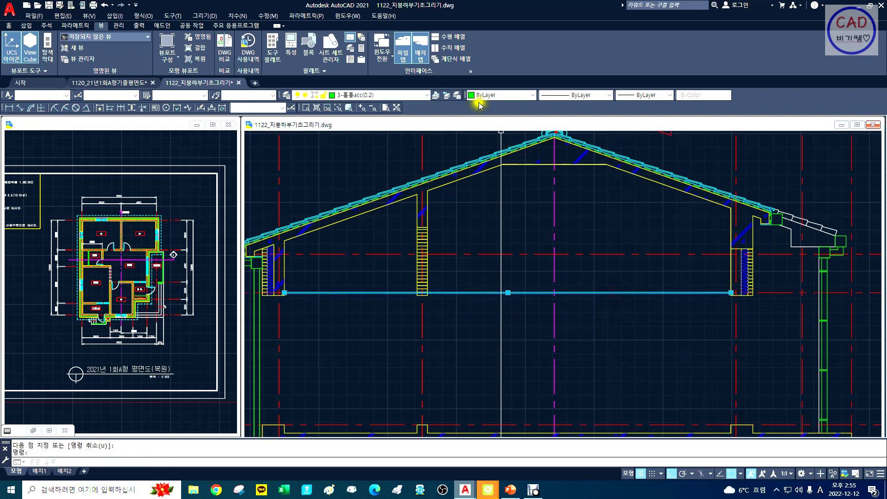
left_click(408, 95)
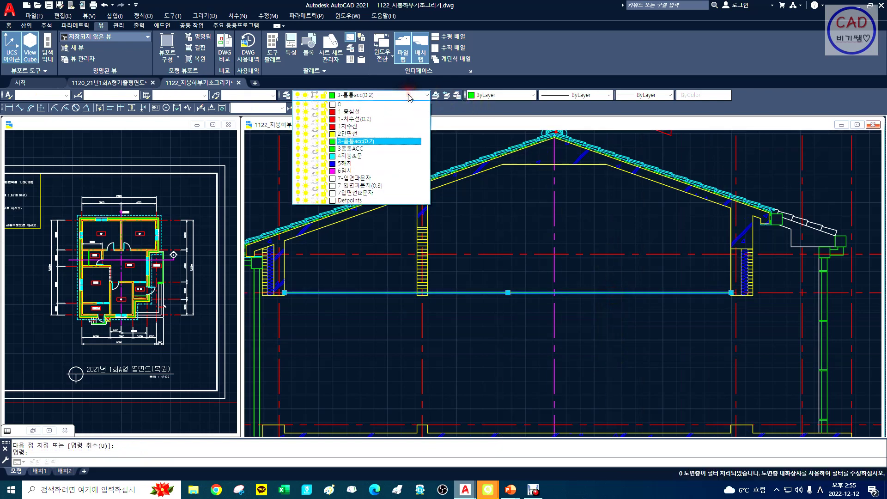
left_click(393, 178)
key("Escape")
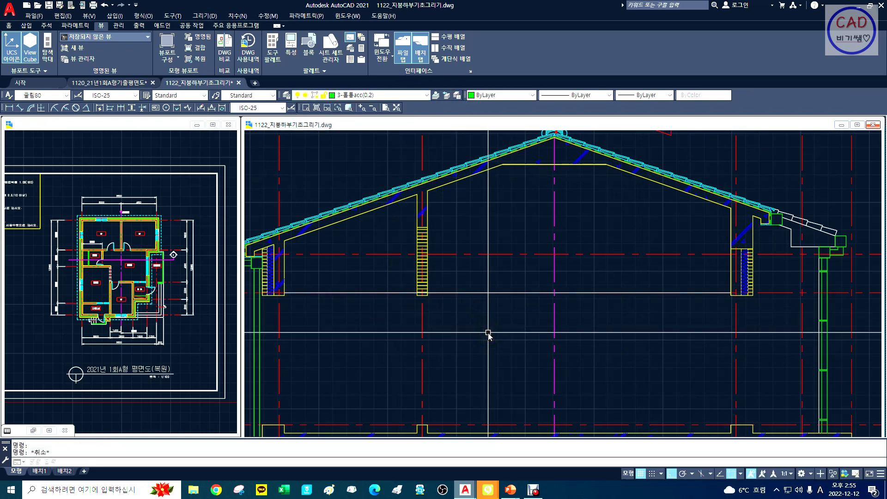
Step: Offset the ceiling line 10 upward
middle_click_drag(513, 336, 511, 311)
type("z")
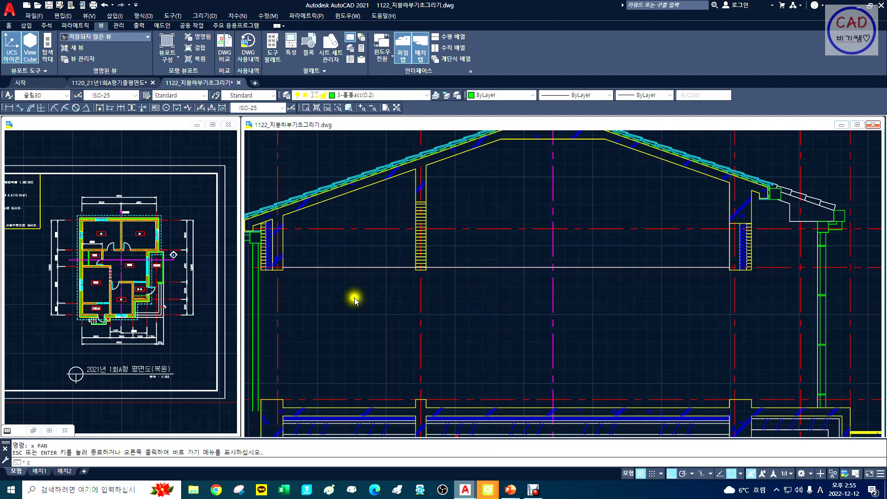
key("Return")
type("w")
key("Return")
left_click(293, 224)
left_click(475, 351)
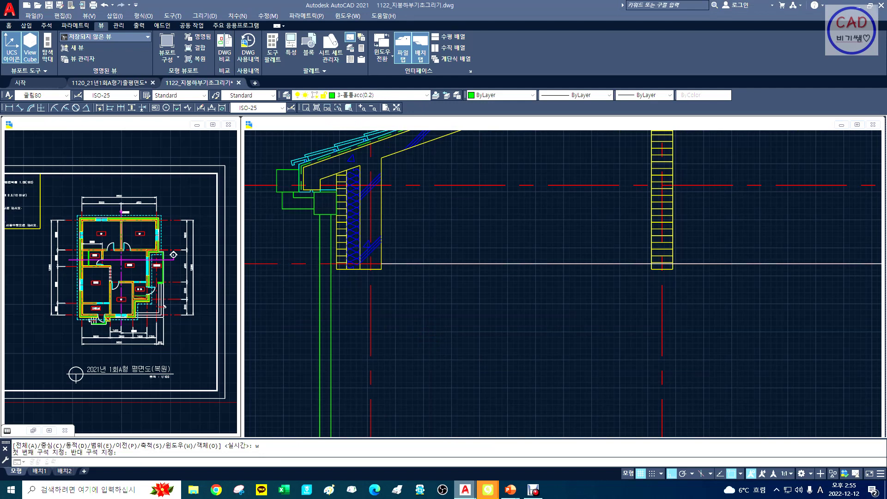
left_click(495, 300)
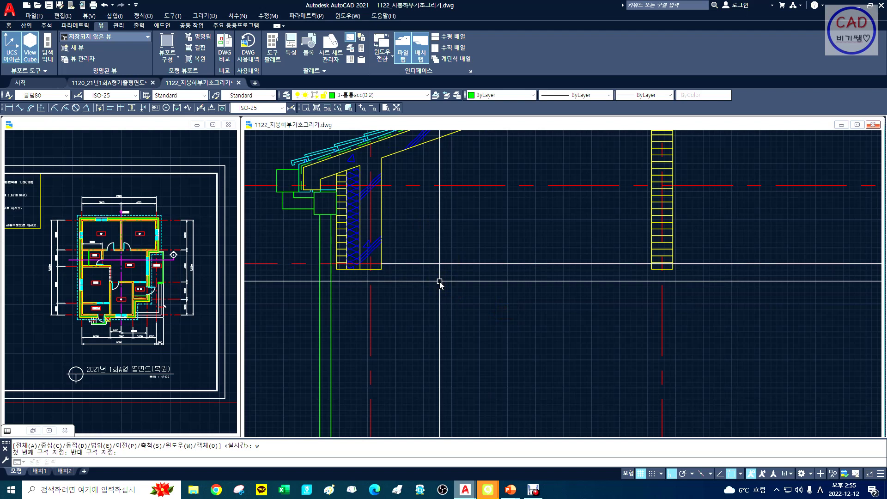
type("o")
key("Return")
type("10")
key("Return")
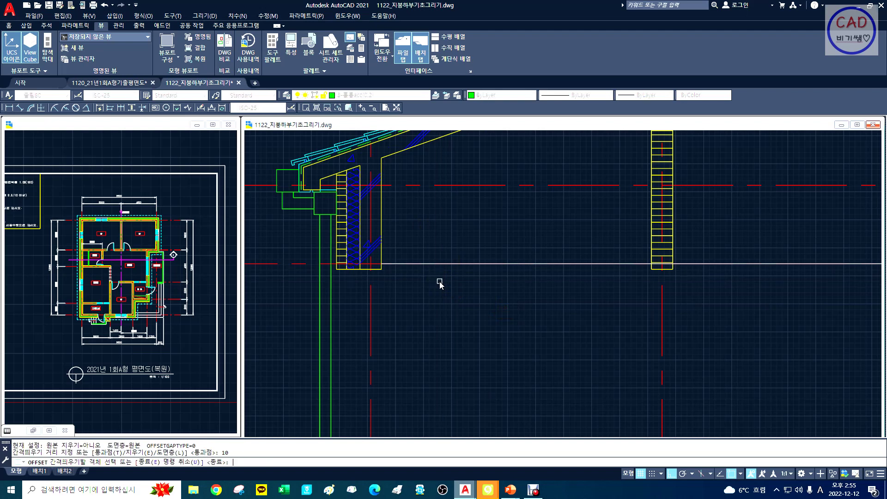
left_click(446, 263)
left_click(446, 243)
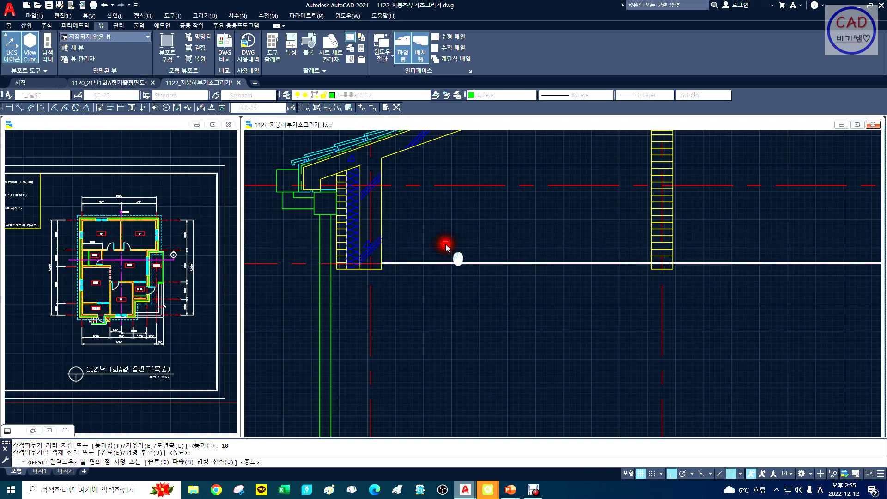
key("Return")
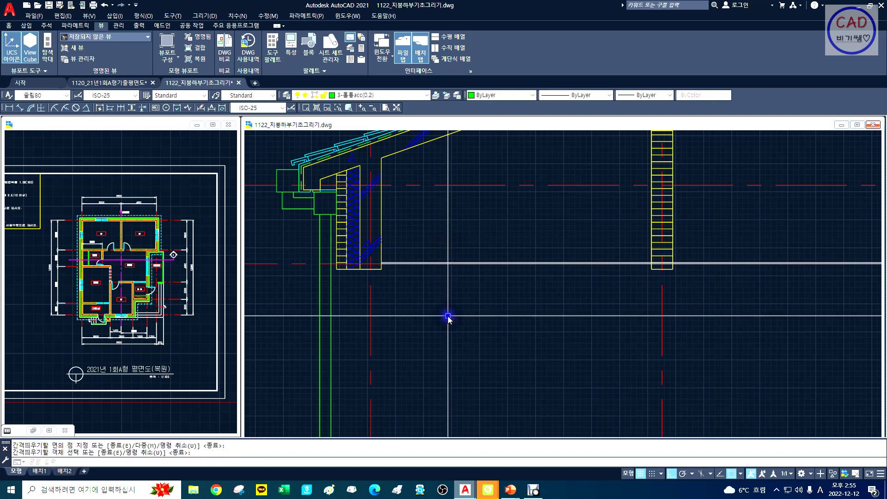
Step: Make 7-입면과문자 the current layer
left_click(401, 96)
left_click(353, 178)
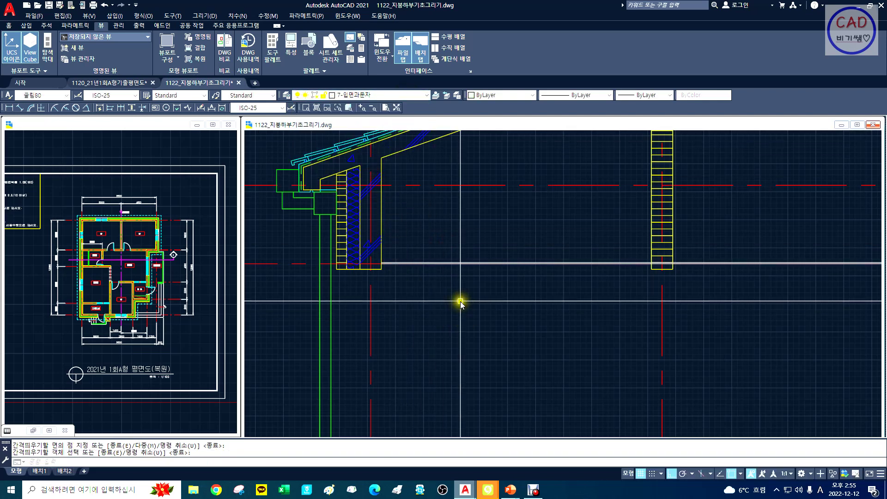
key("Escape")
Step: Trim both ceiling lines where they cross the interior brick wall, using the wall's two faces as cutting edges
type("z")
key("Return")
type("w")
key("Return")
left_click(320, 218)
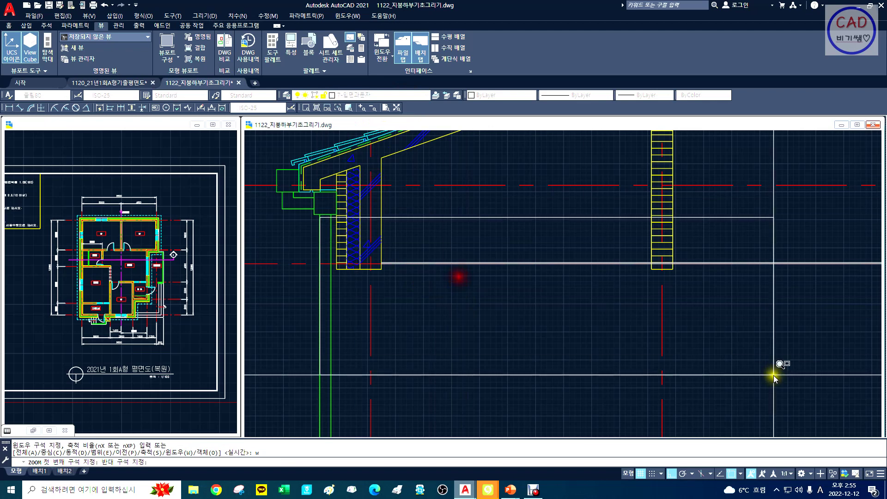
left_click(754, 363)
type("z")
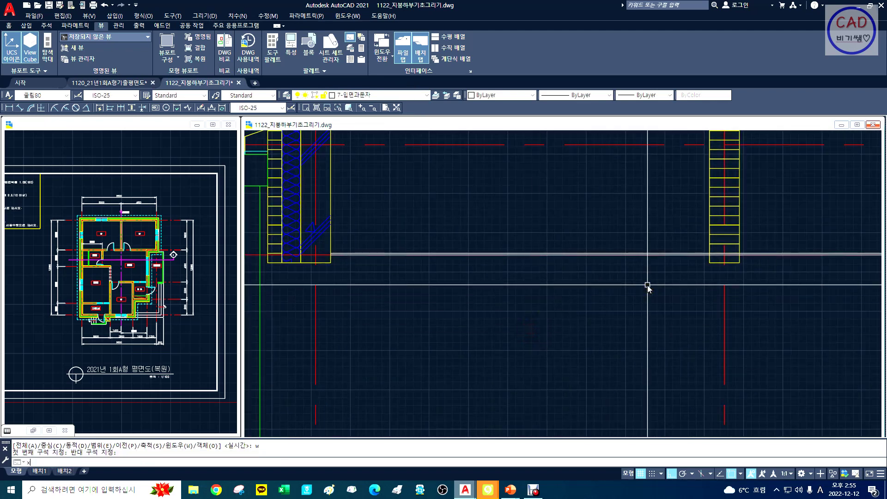
key("Return")
type("d")
key("Return")
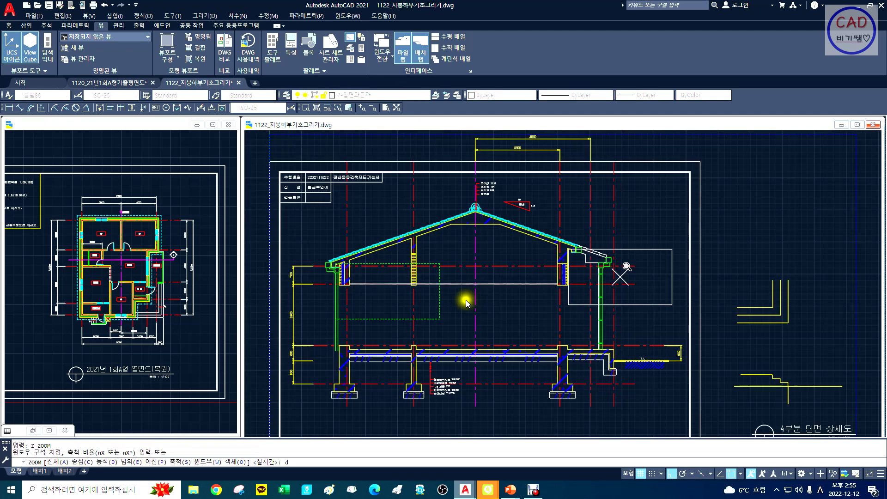
left_click(466, 300)
key("Return")
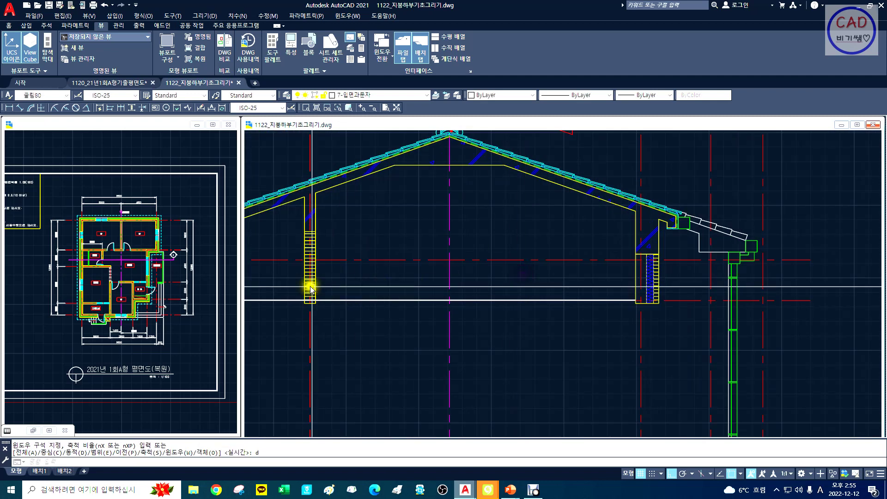
type("z")
key("Return")
type("w")
key("Return")
left_click(300, 293)
left_click(356, 316)
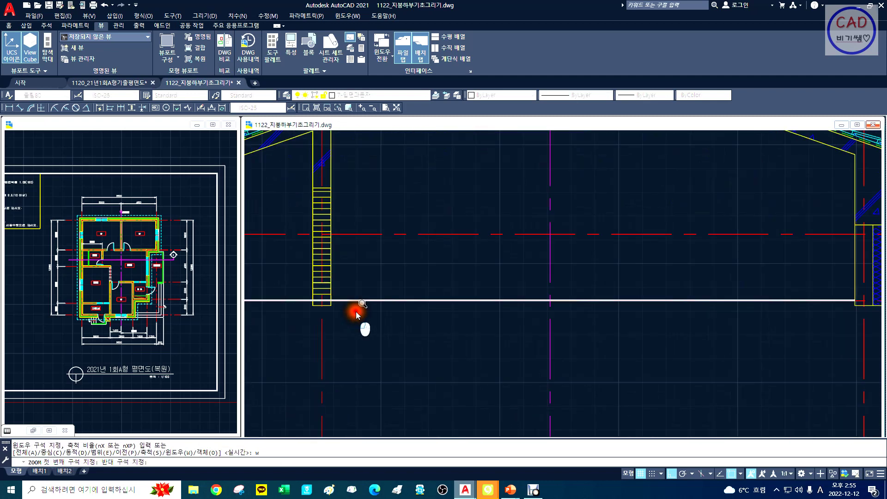
type("tr")
key("Return")
left_click(417, 287)
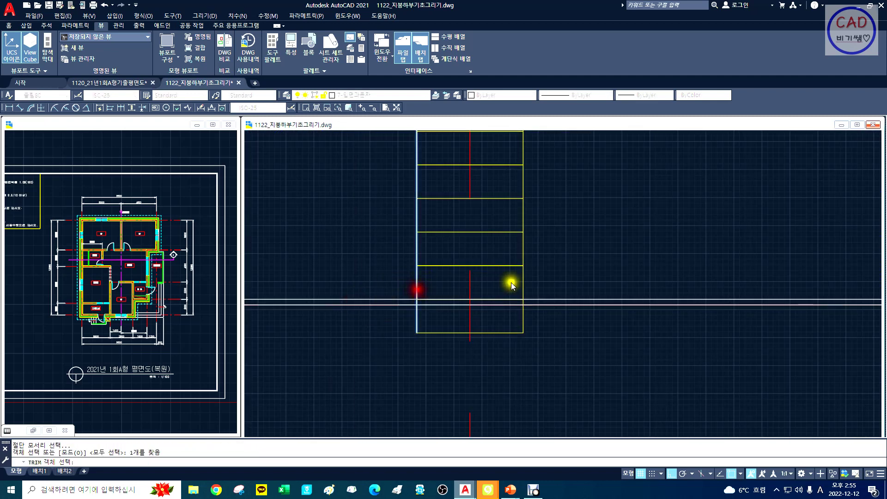
left_click(521, 292)
right_click(508, 299)
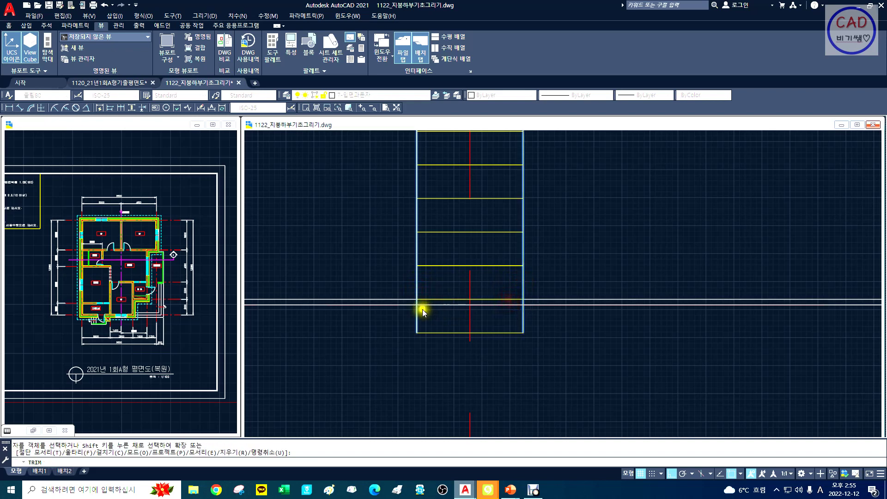
key("Escape")
Step: Draw a 45 by 45 rectangle above the ceiling lines, just beside the interior brick wall
type("z")
key("Return")
type("d")
scroll(468, 306, "down", 5)
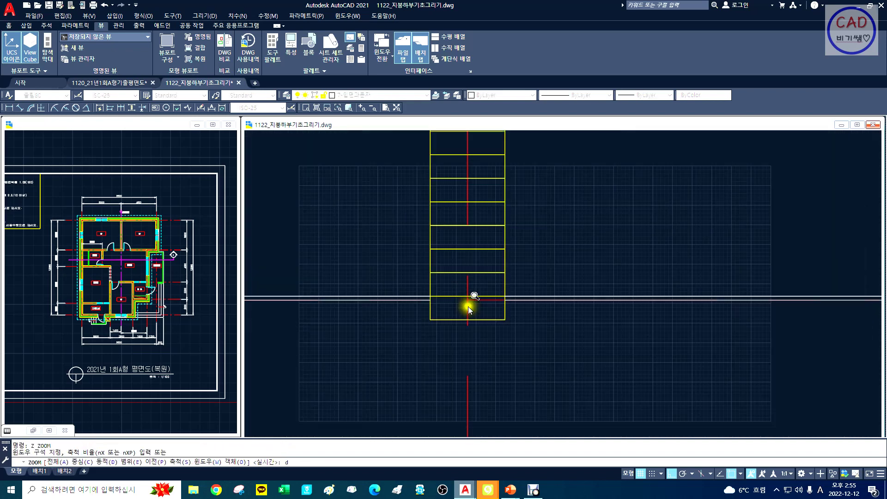
left_click(320, 292)
right_click(470, 264)
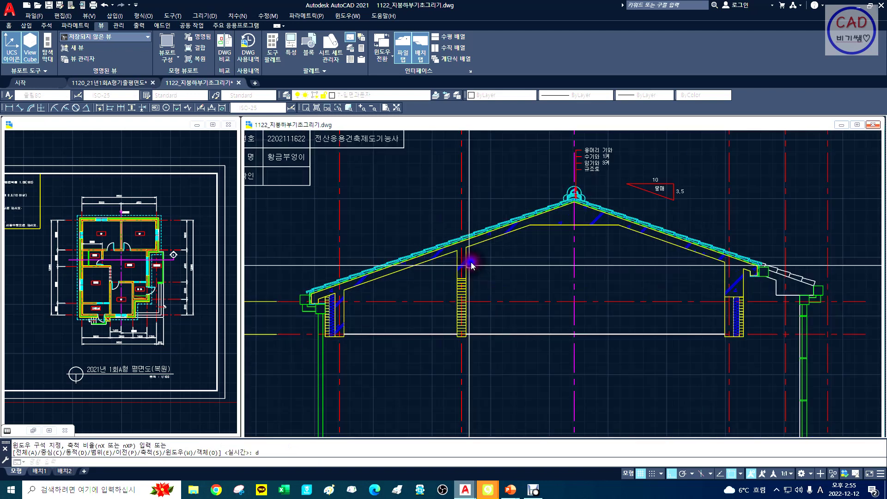
type("x")
middle_click_drag(533, 276, 393, 271)
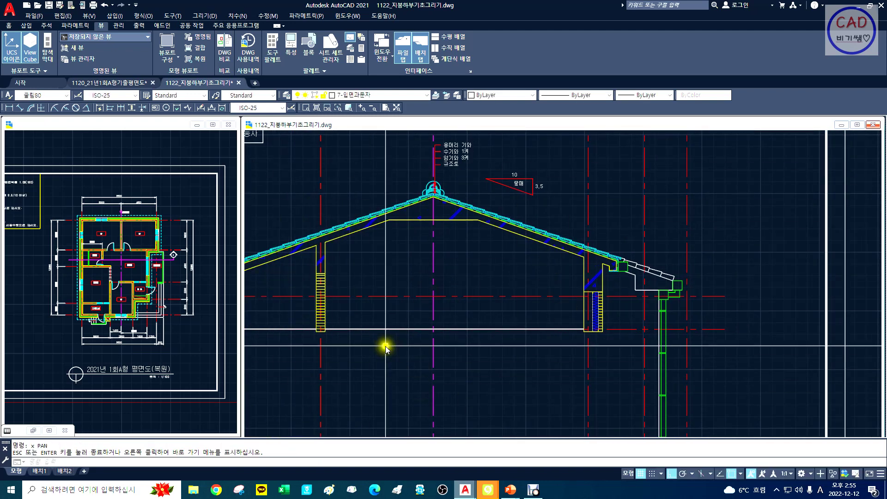
type("z")
key("space")
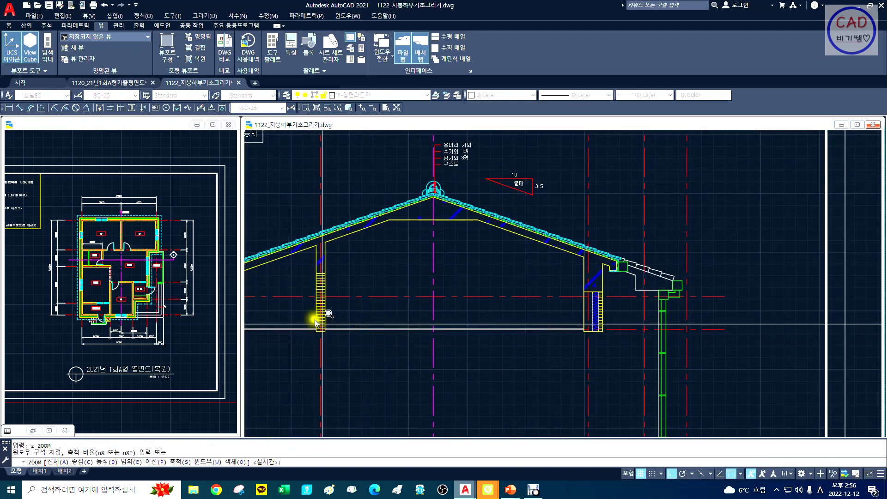
type("w")
key("space")
left_click(307, 311)
left_click(409, 357)
type("re")
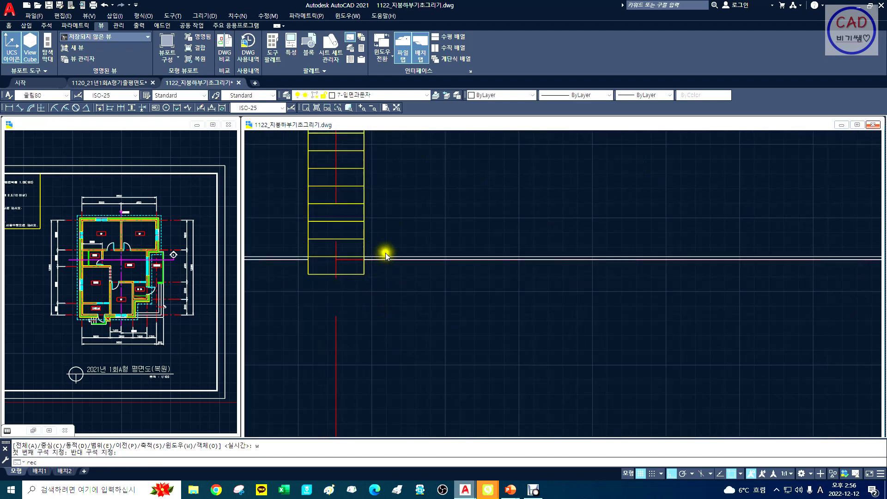
type("c")
key("space")
left_click(393, 213)
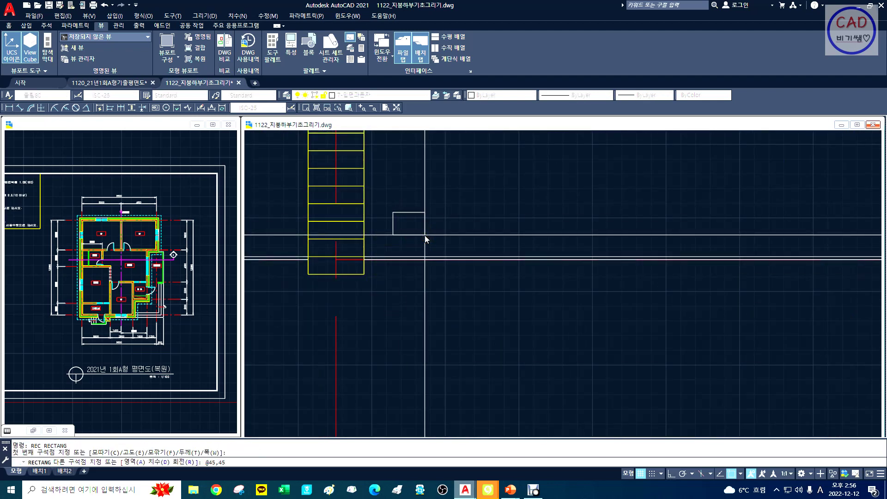
type("@45,45")
key("space")
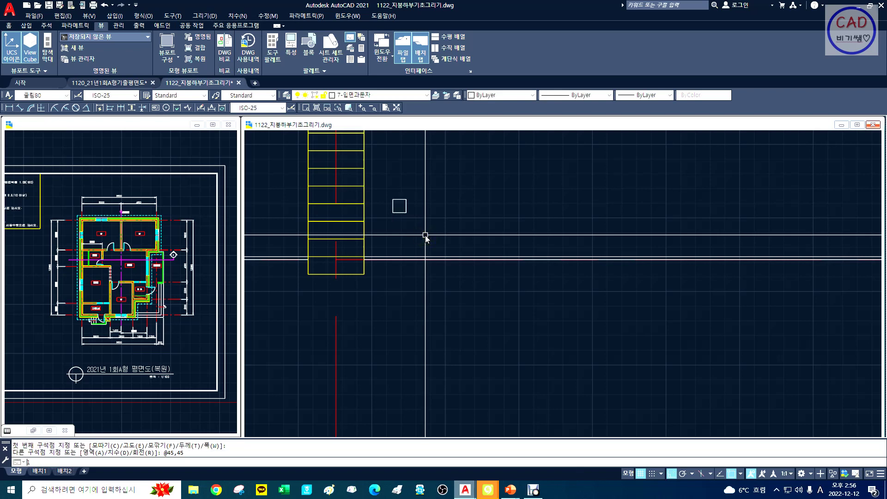
Step: Draw a diagonal line across the small square, ending at its lower-left corner
type("l")
key("space")
left_click(393, 212)
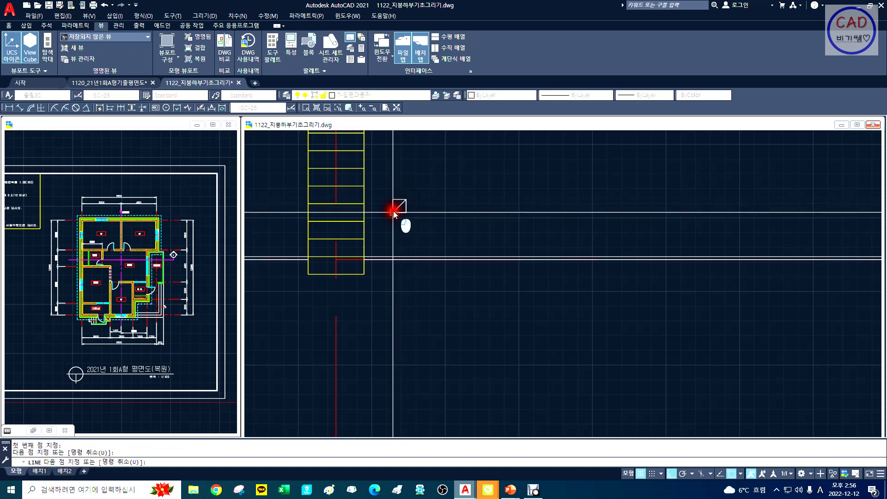
key("Escape")
Step: Move the small square's diagonal line to layer 5해치
type("z")
key("space")
type("w")
key("space")
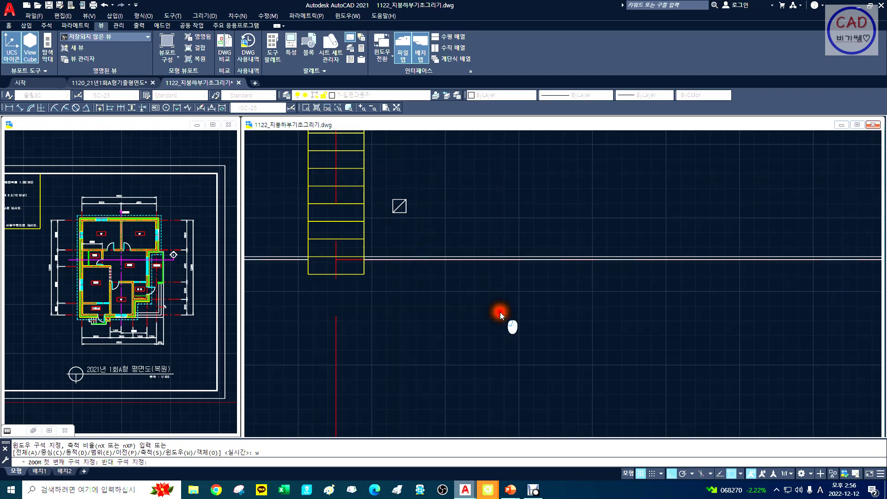
left_click(499, 312)
left_click(544, 217)
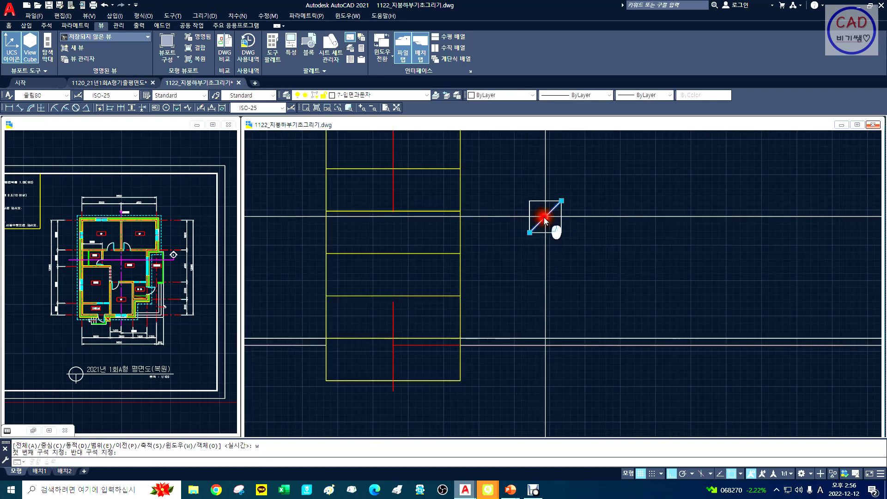
left_click(419, 95)
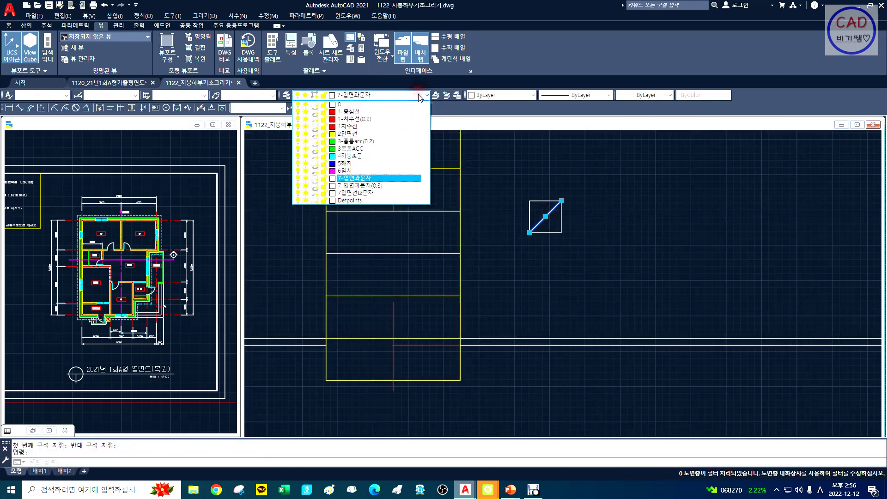
left_click(394, 163)
key("Escape")
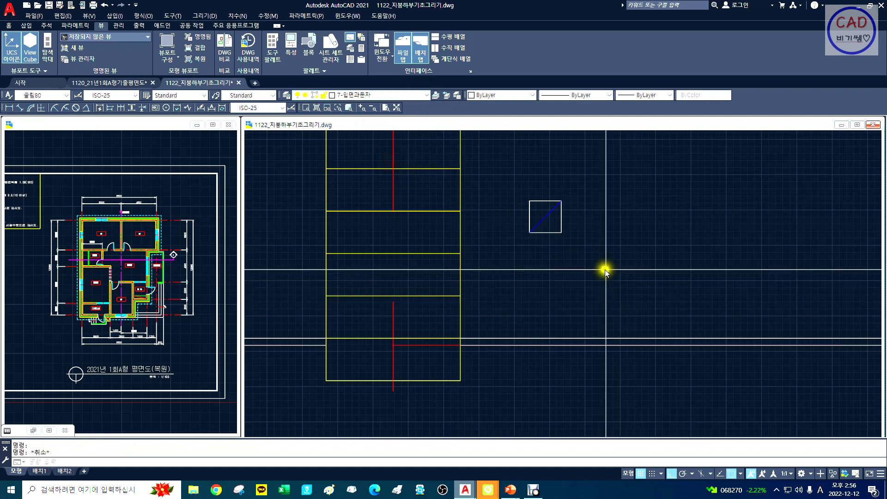
Step: Move the square and its diagonal so the lower-left corner sits where the brick wall's inner face meets the upper ceiling line
type("m")
key("Return")
left_click(564, 270)
left_click(514, 188)
key("Return")
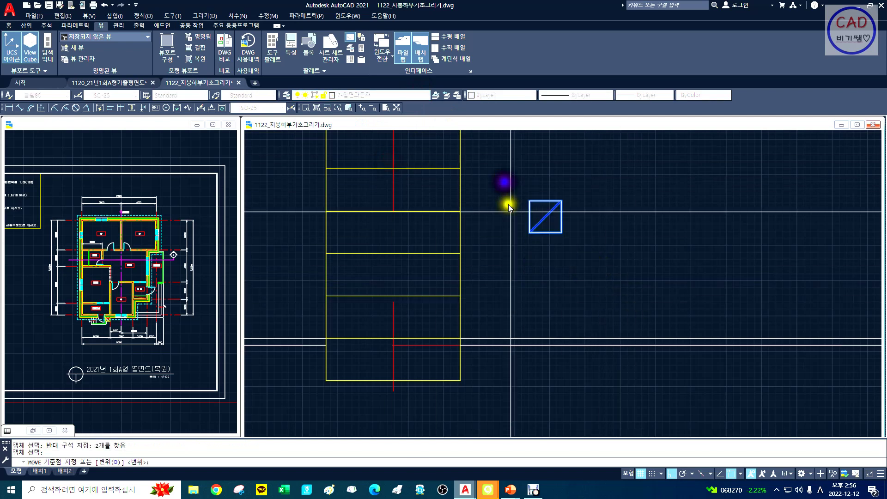
left_click(530, 233)
left_click(460, 337)
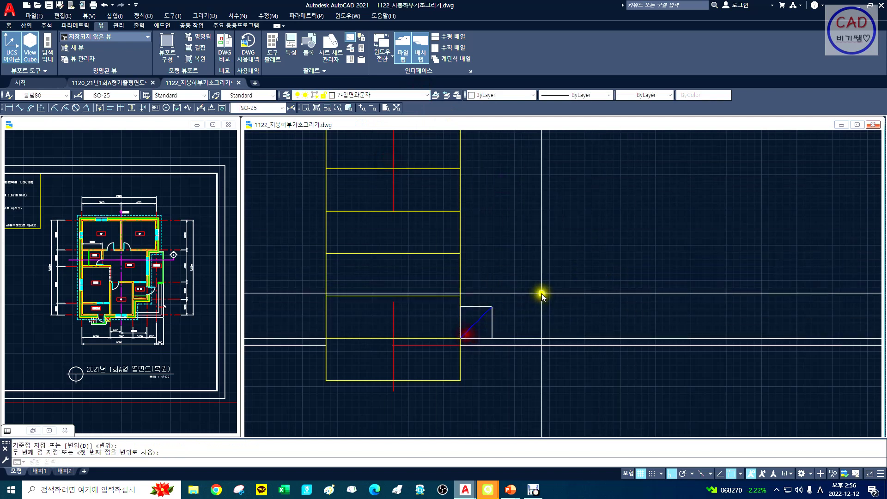
type("p")
key("Return")
left_click_drag(585, 319, 500, 259)
key("Escape")
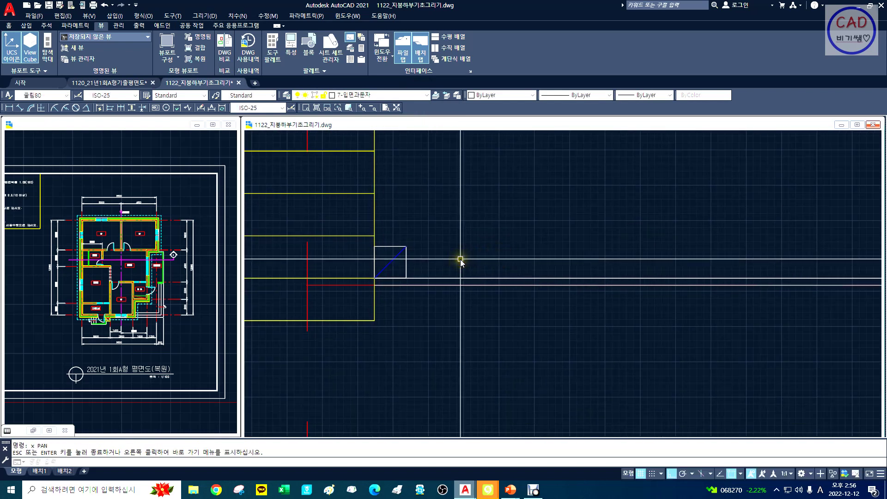
type("c")
key("Return")
type("w")
key("Return")
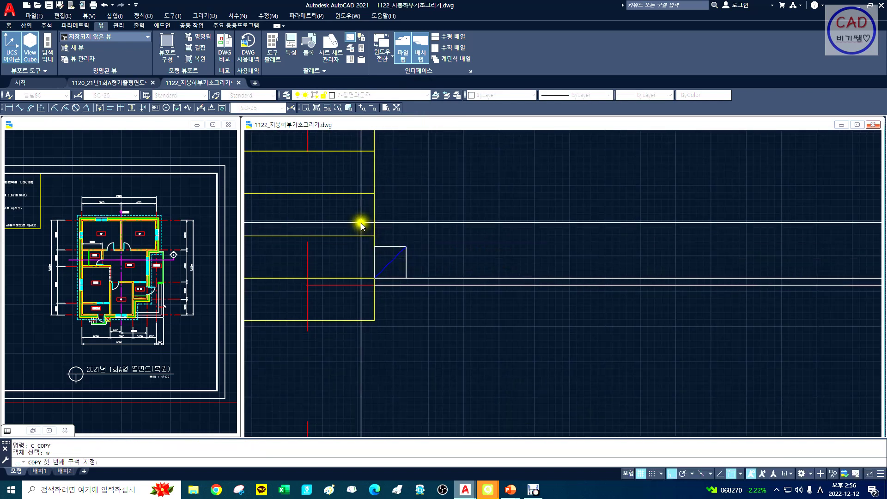
key("Escape")
Step: Copy the square with its diagonal 450 horizontally along the ceiling line, away from the brick wall
type("c")
key("Return")
left_click(353, 220)
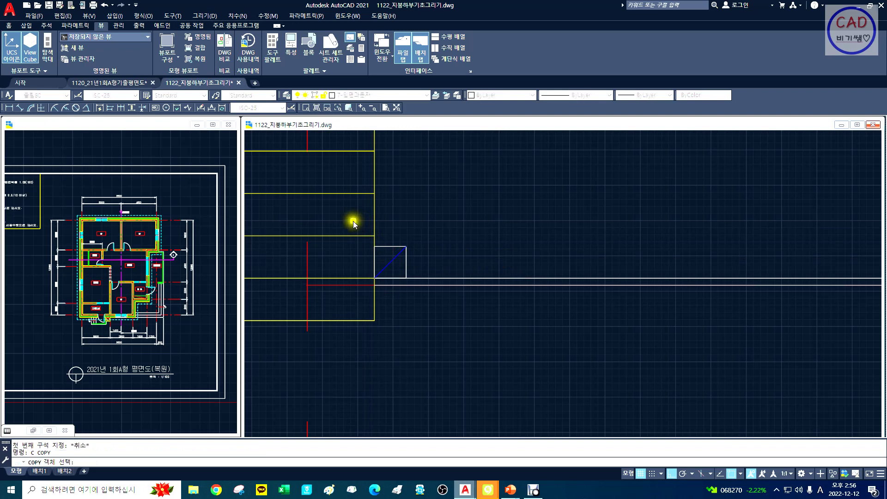
left_click(475, 312)
right_click(471, 312)
left_click(444, 327)
type("450")
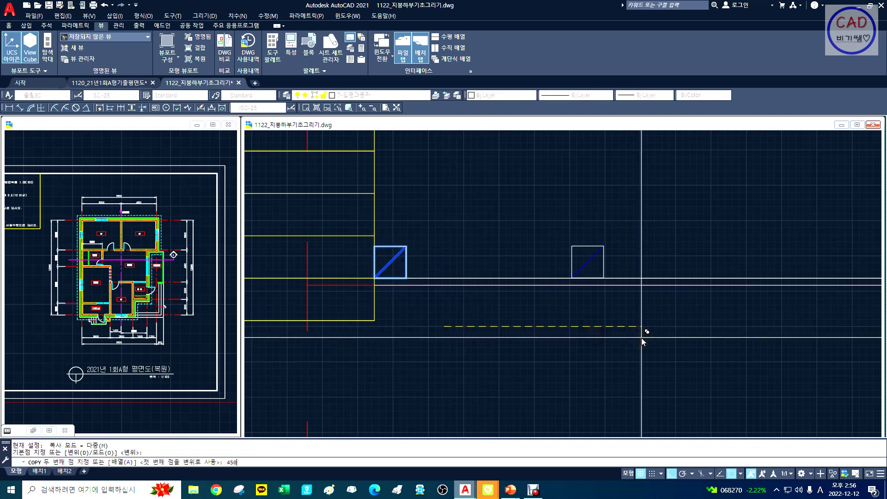
key("Return")
key("Return")
Step: Copy the second square with its diagonal another 450 along the ceiling line to form a third timber section
type("p")
key("Return")
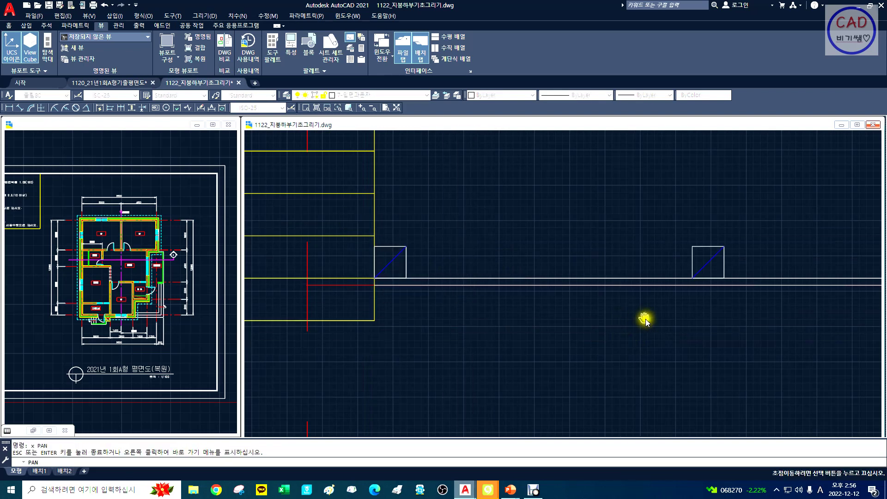
left_click_drag(645, 318, 475, 322)
key("Escape")
scroll(457, 317, "down", 10)
type("z")
key("Return")
type("d")
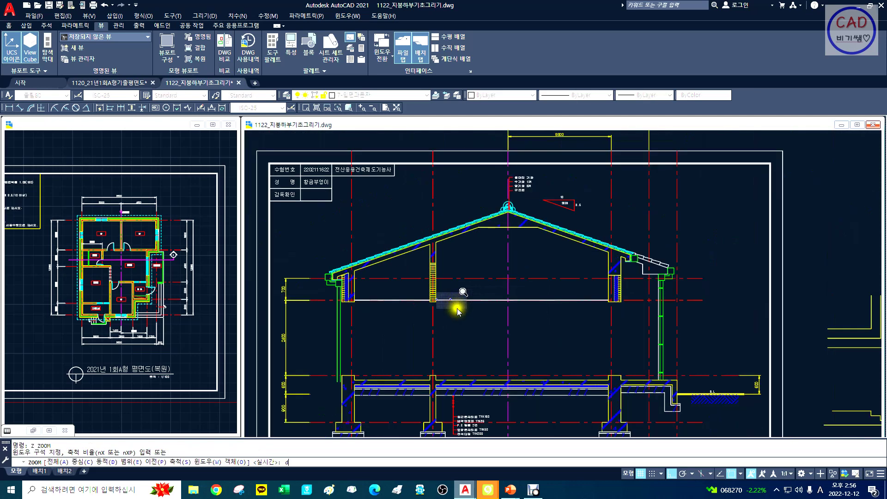
key("Return")
key("Return")
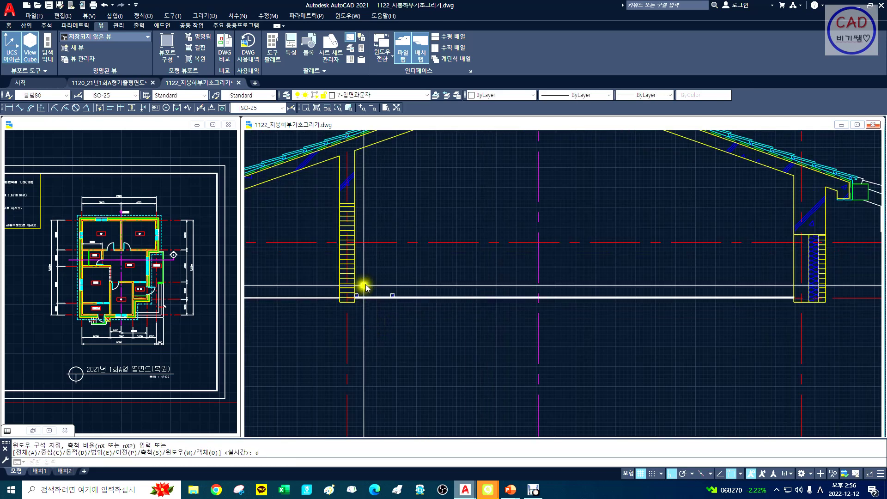
type("z")
key("Return")
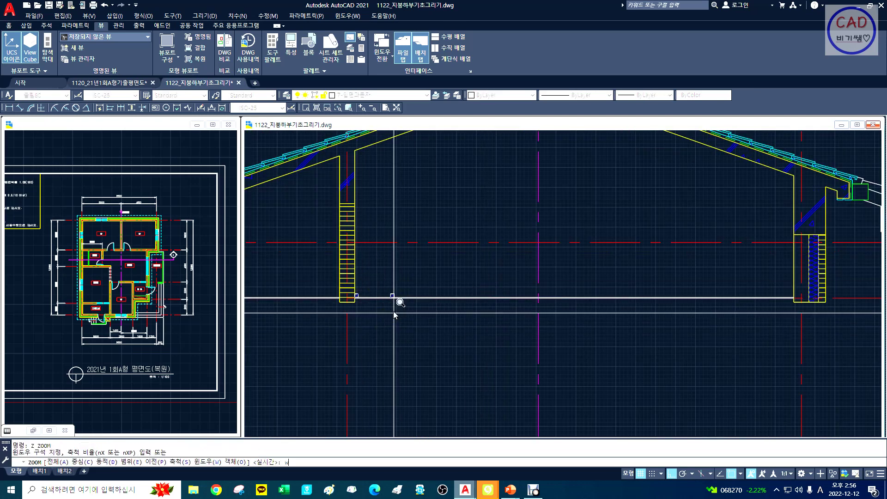
type("w")
key("Return")
left_click(316, 192)
left_click(673, 408)
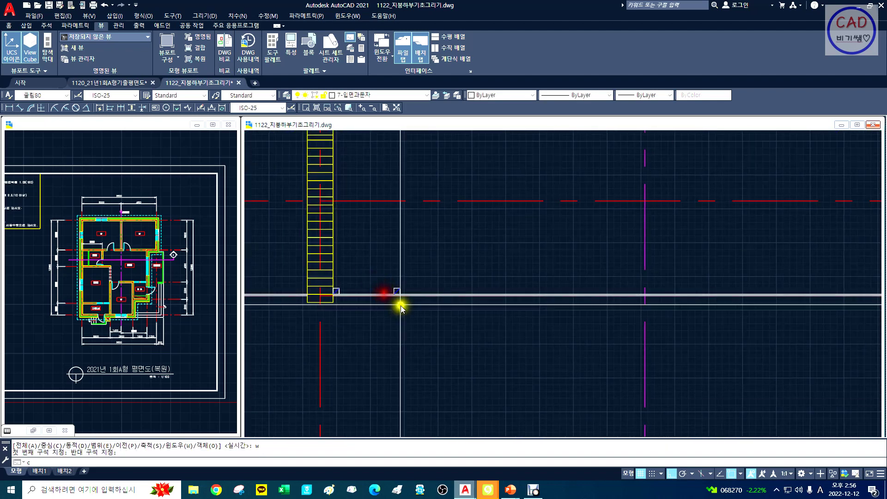
type("co")
key("Return")
left_click(376, 265)
left_click(454, 342)
right_click(439, 345)
left_click(402, 356)
type("4")
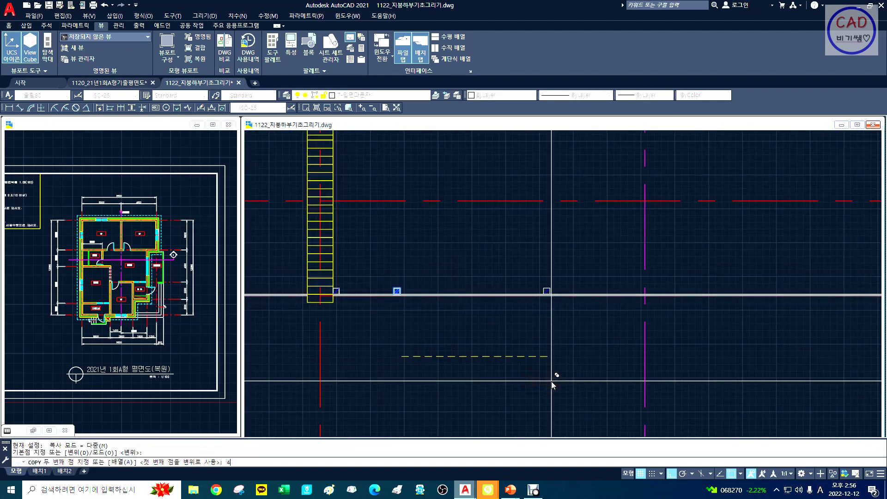
type("50")
key("Return")
key("Return")
Step: Draw a vertical line from the second square's lower-right corner up past the horizontal red centre line
type("x")
key("Return")
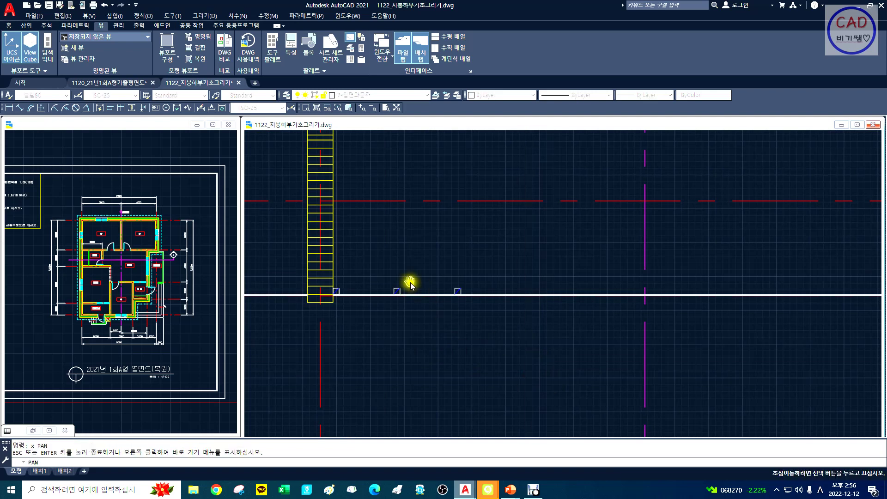
left_click_drag(409, 282, 406, 331)
key("Escape")
type("l")
key("Return")
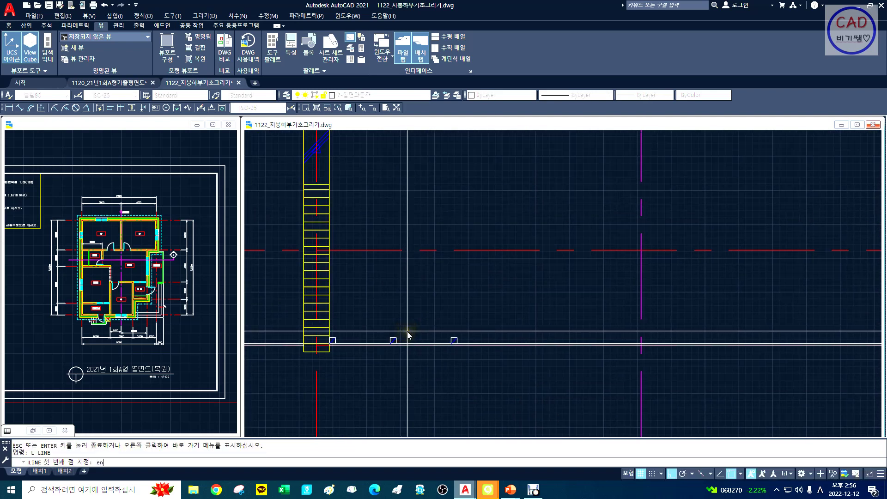
left_click(396, 343)
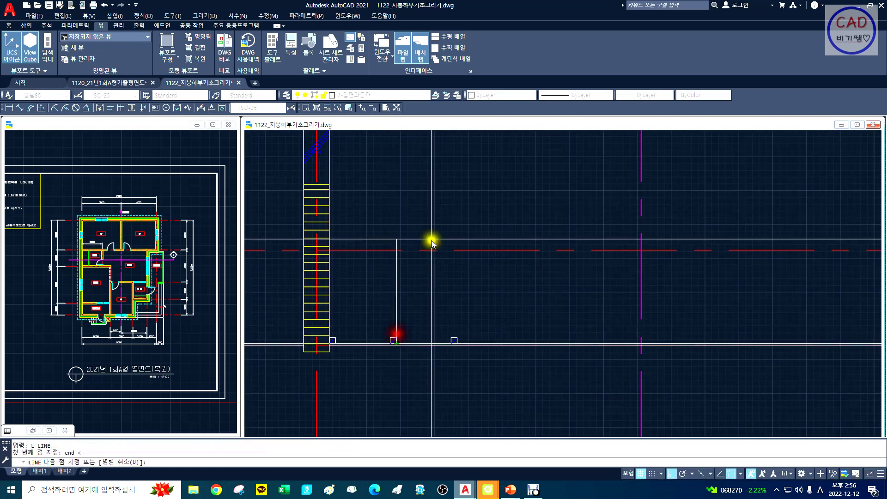
left_click(444, 180)
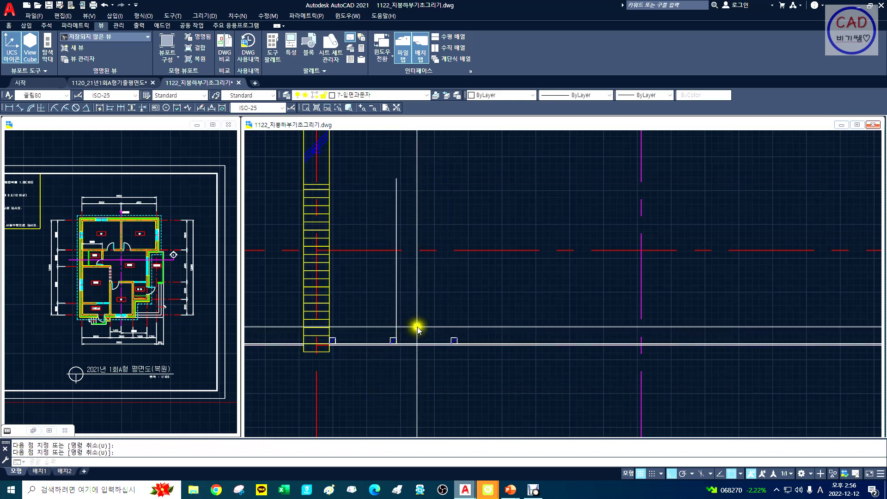
Step: Offset the vertical line by 45 on the side away from the brick wall to complete the hanger timber
type("ㅇ")
key("Return")
type("45")
key("Return")
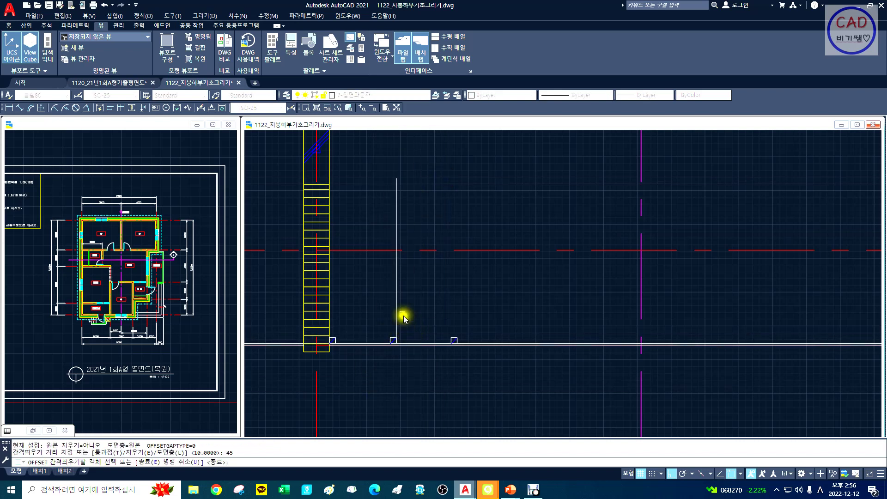
left_click(395, 303)
left_click(409, 301)
key("Escape")
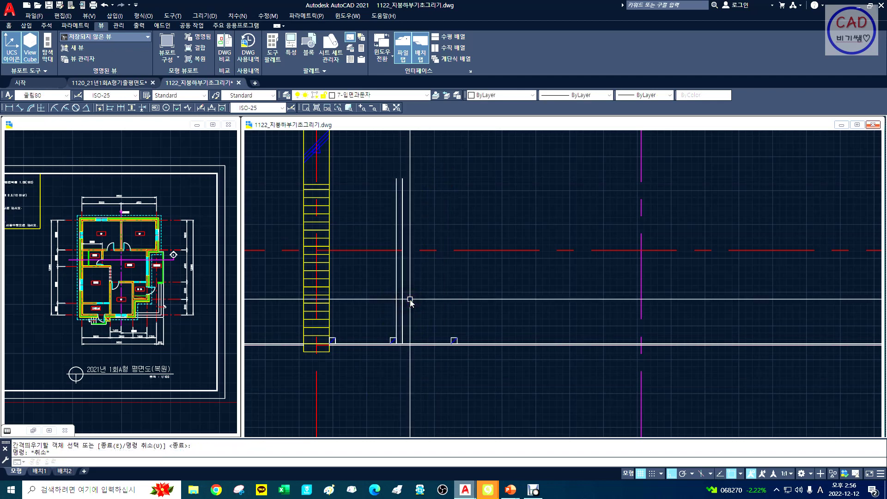
Step: Draw a horizontal line joining the first square's top-right corner to the second square's top-left corner
middle_click_drag(419, 301, 398, 244)
type("z")
key("Return")
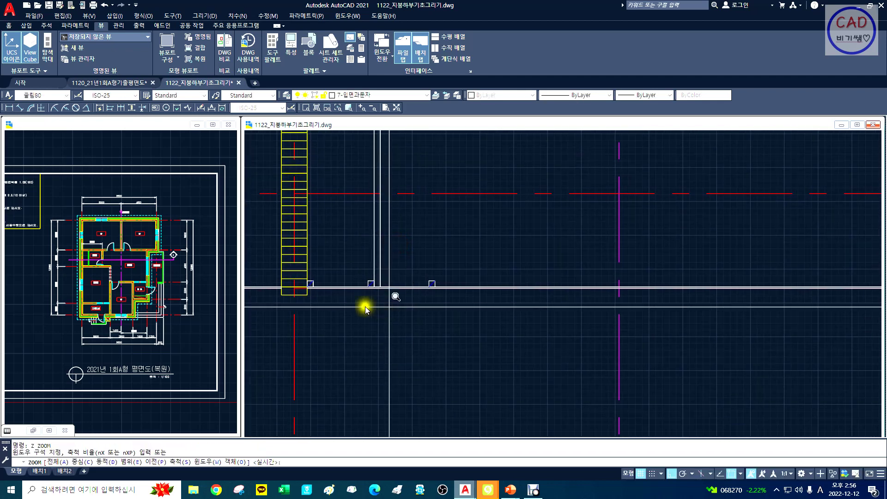
left_click(293, 259)
left_click(574, 392)
type("l")
key("Return")
type("e")
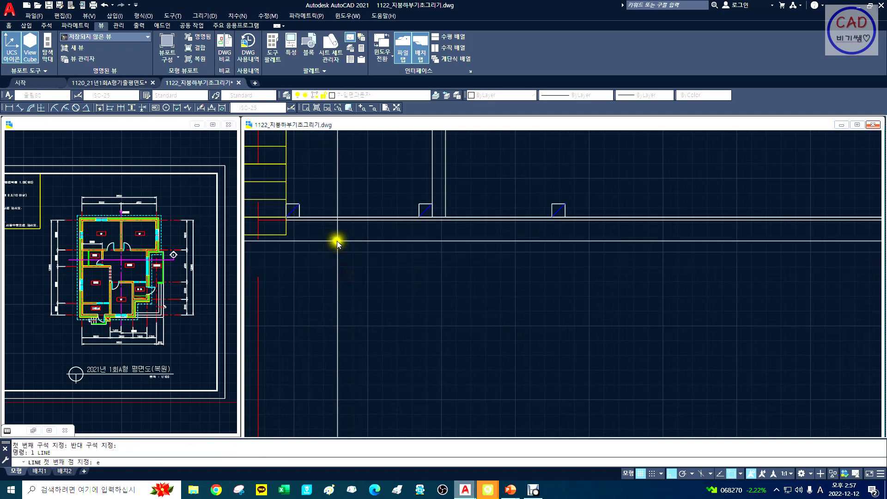
type("nd")
key("Return")
left_click(294, 204)
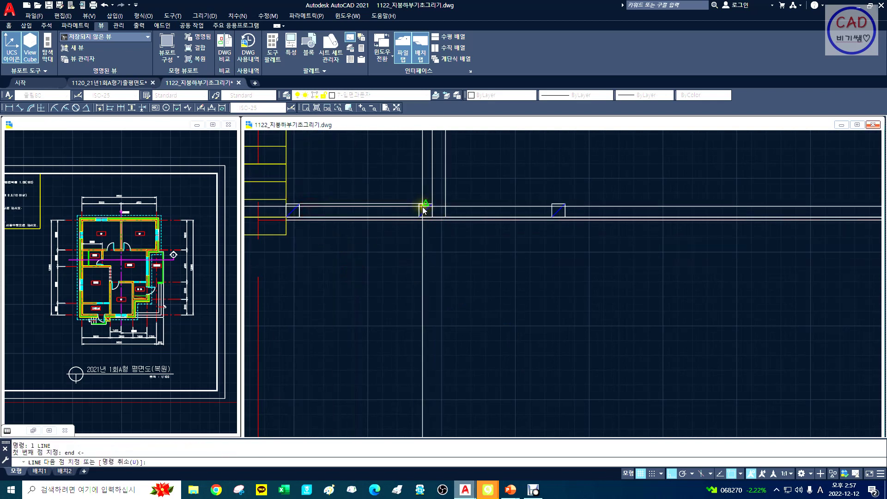
left_click(422, 207)
key("Return")
Step: Draw a line from the third square's top-left corner perpendicular to the nearer vertical hanger line
key("Return")
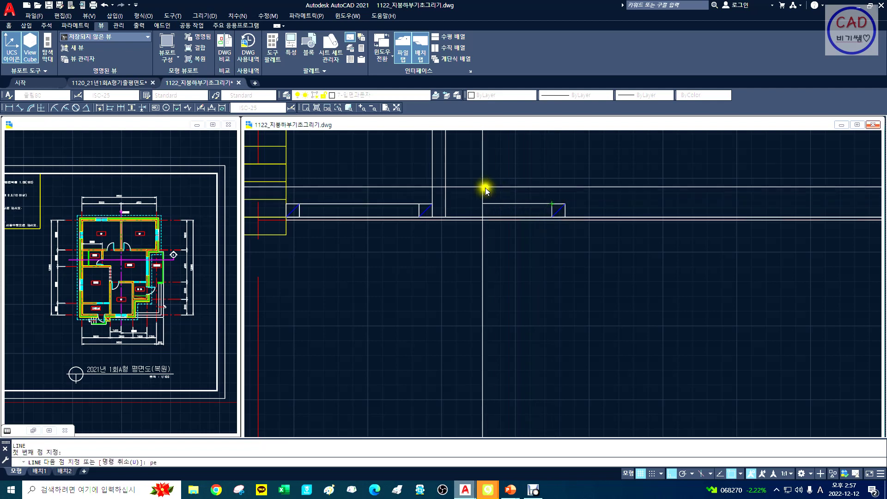
type("per")
key("Return")
left_click(450, 200)
Step: Move the square beside the brick wall to layer 4지붕&문
type("x")
middle_click_drag(482, 267, 451, 300)
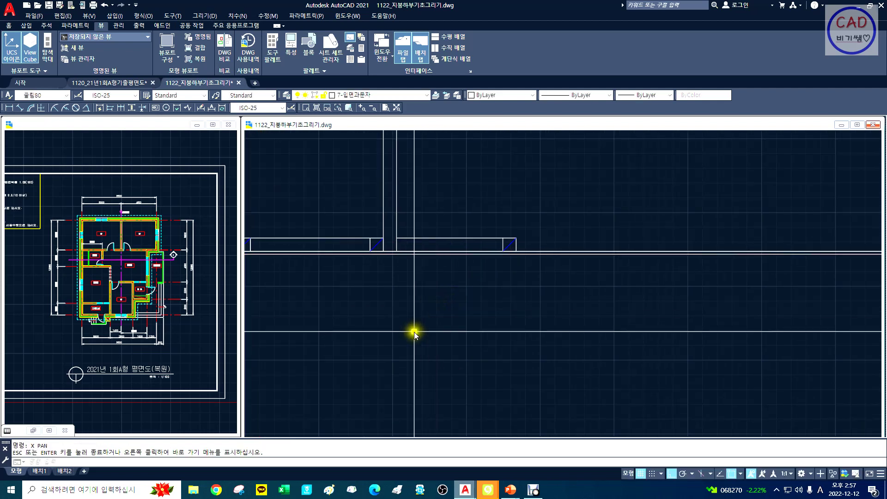
middle_click_drag(341, 302, 440, 287)
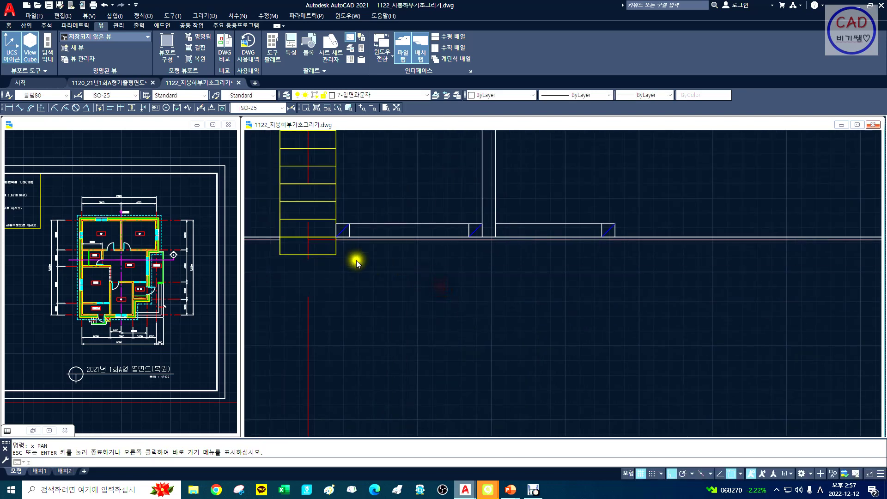
type("z")
key("Return")
type("w")
key("Return")
left_click(293, 207)
left_click(688, 342)
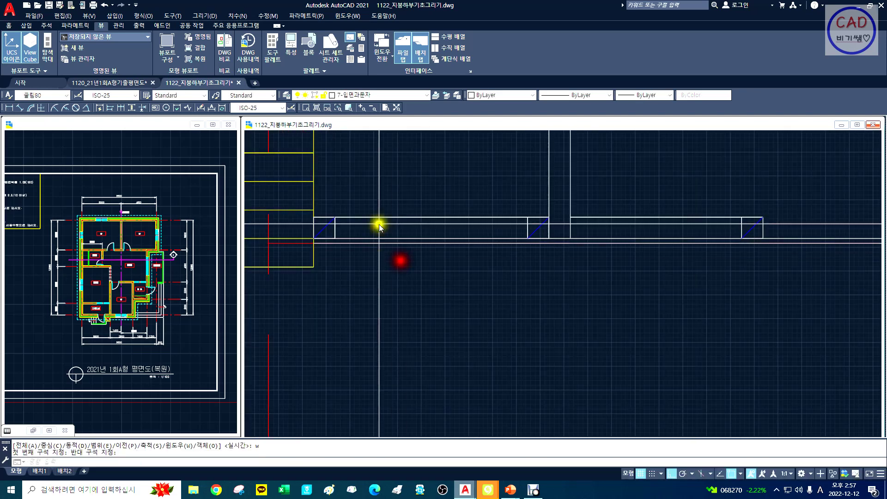
left_click(336, 229)
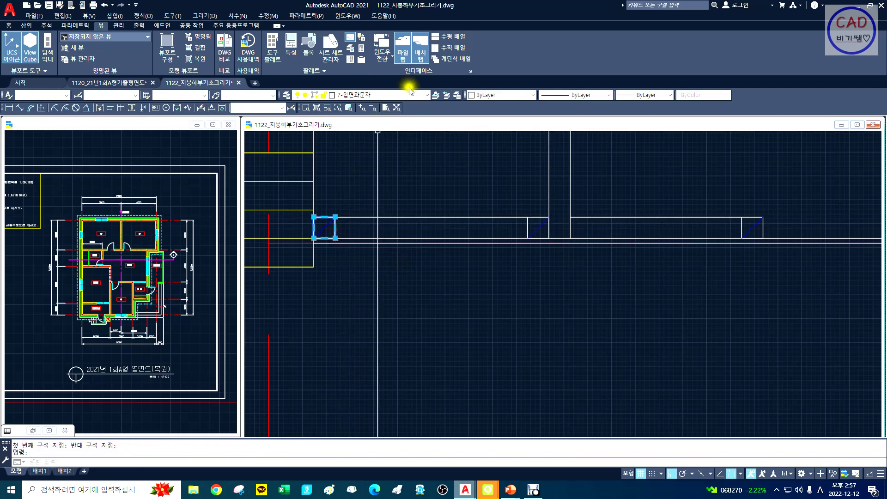
left_click(406, 95)
left_click(386, 156)
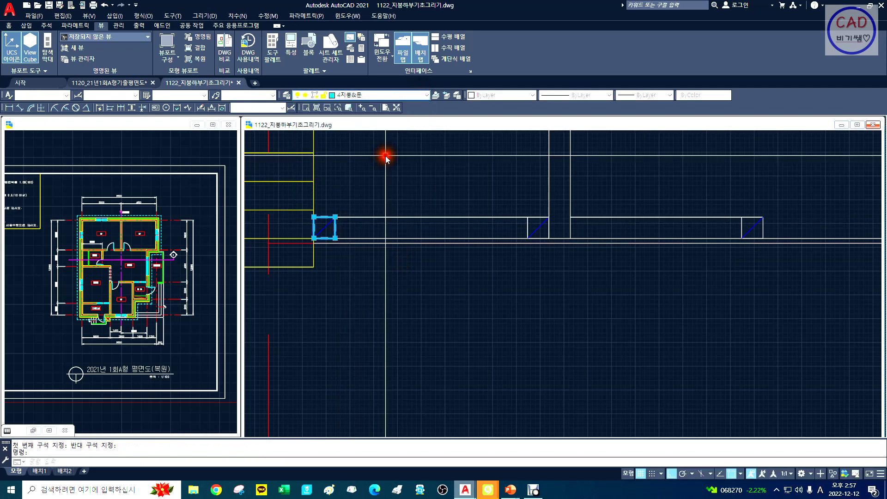
key("Escape")
Step: Move the second and third squares to layer 4지붕&문 as well
left_click(527, 229)
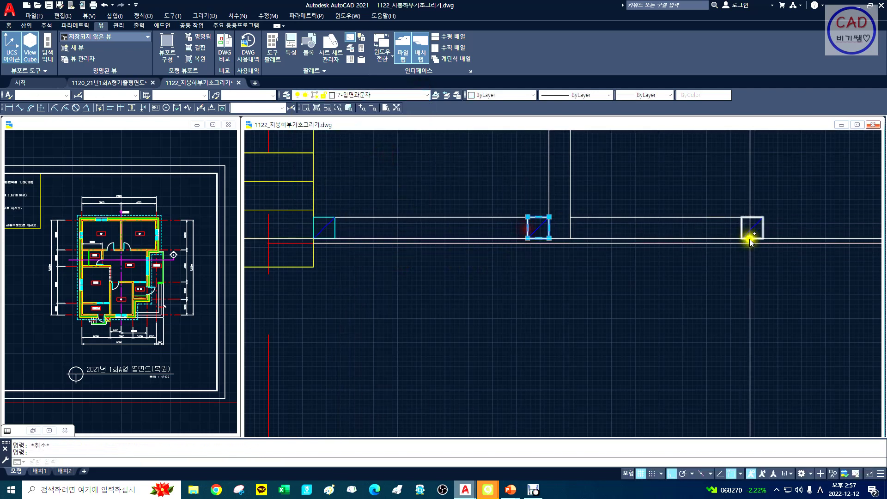
left_click(742, 226)
left_click(417, 95)
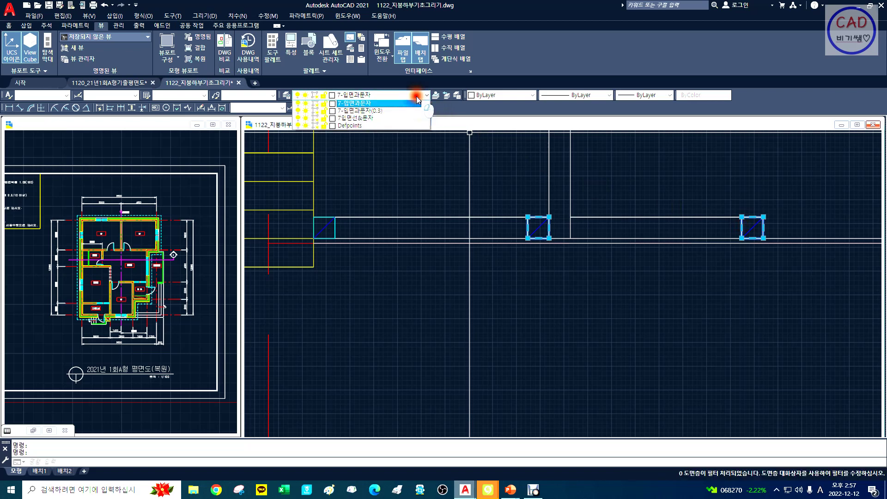
left_click(400, 160)
key("Escape")
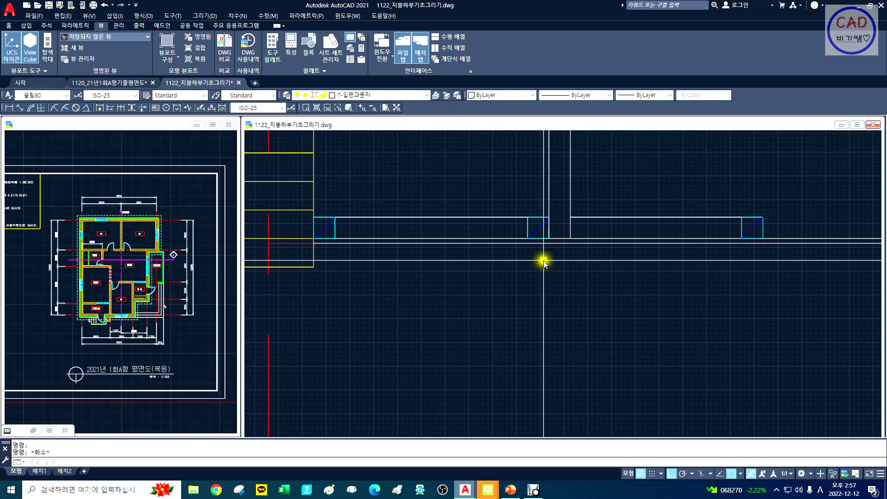
key("Return")
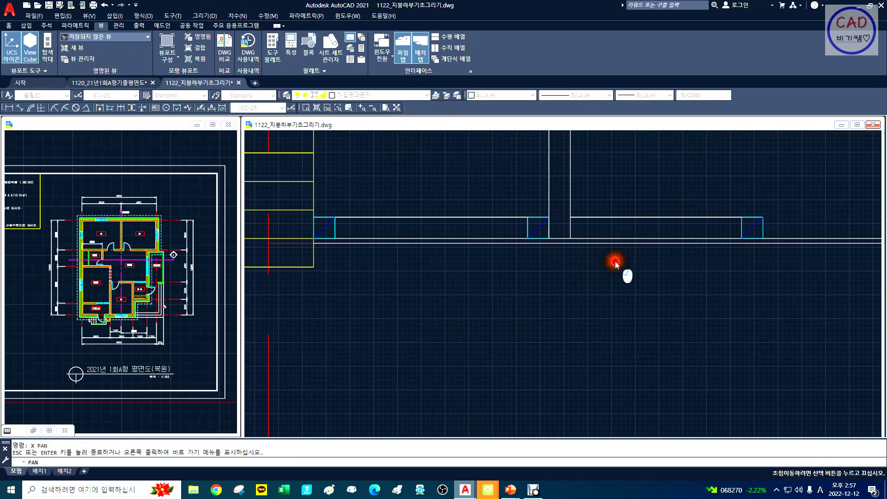
Step: Draw a horizontal line from the midpoint of the first square's right side to the midpoint of the second square's left side
left_click_drag(615, 263, 588, 268)
key("Escape")
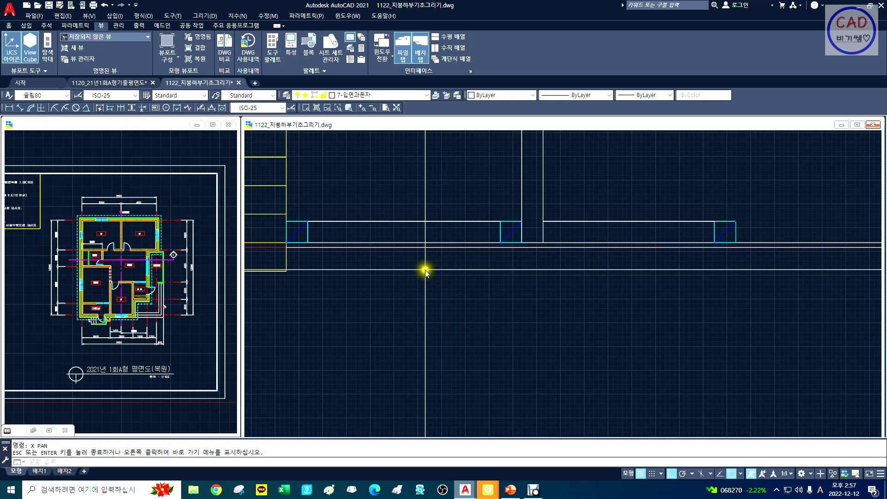
left_click_drag(409, 320, 401, 304)
key("Escape")
type("l")
key("Return")
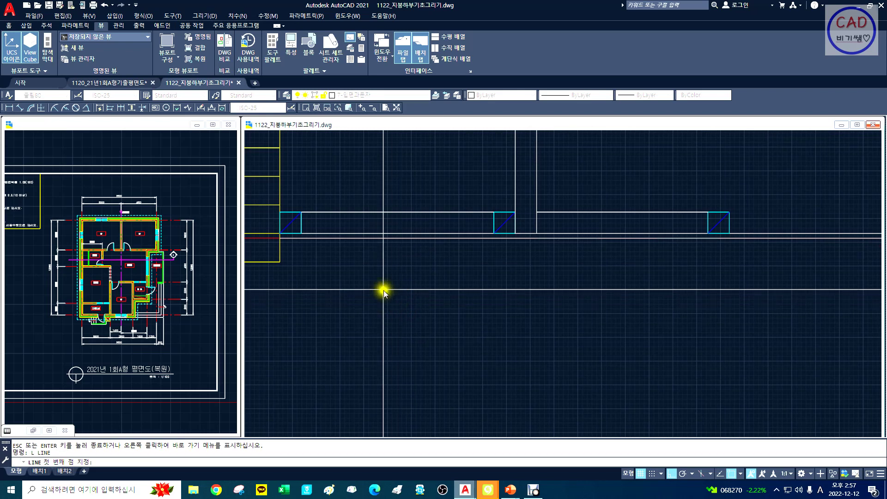
type("1")
key("Return")
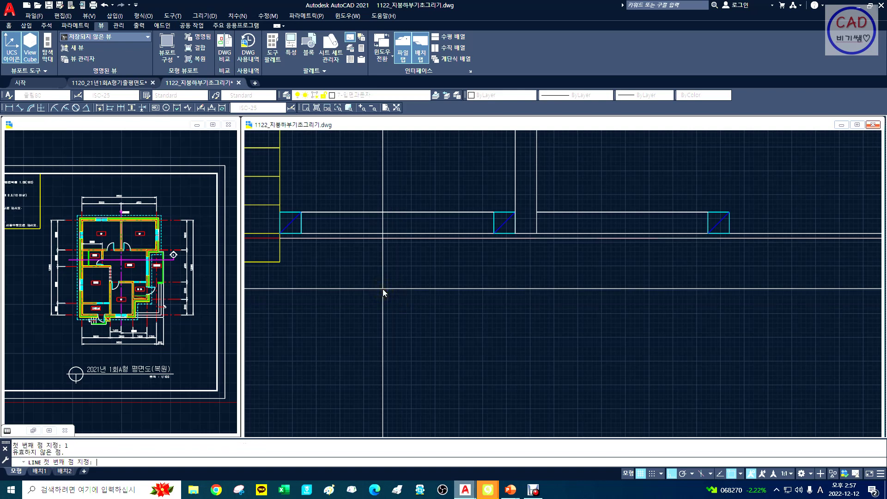
left_click(303, 223)
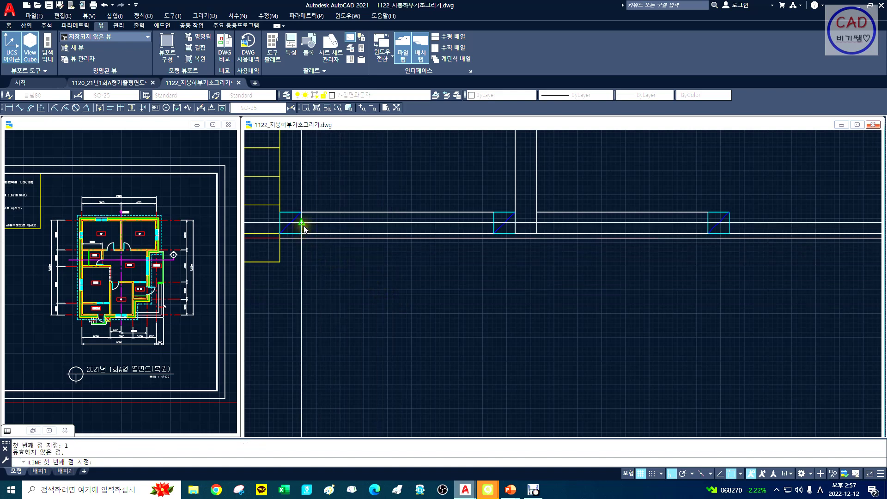
left_click(490, 224)
key("Return")
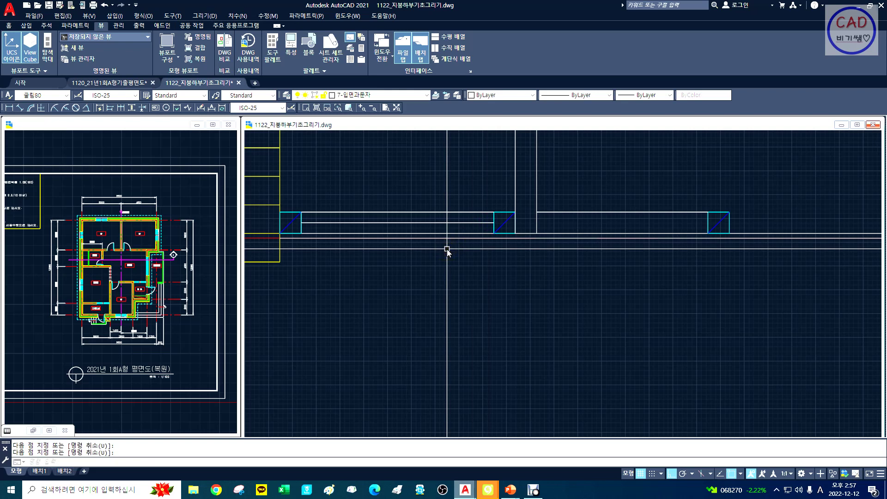
Step: Match the new middle line's properties to the blue diagonal in the second square
type("ma")
key("Return")
left_click(508, 223)
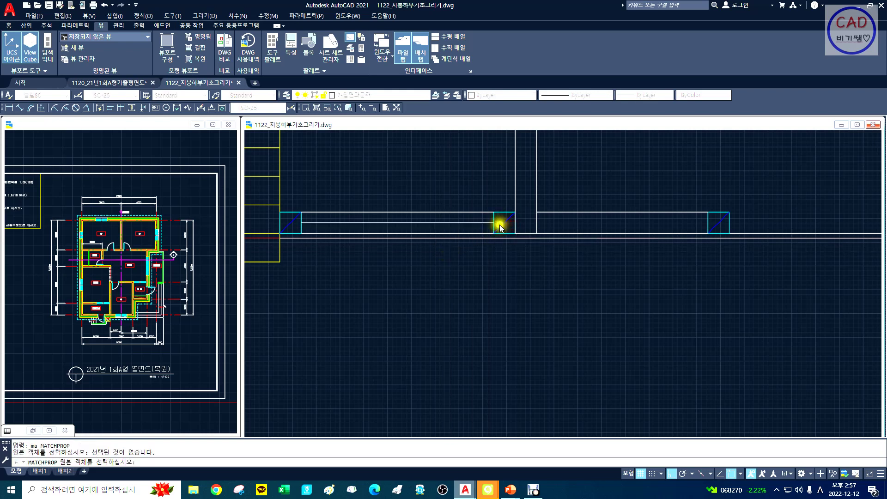
left_click(500, 224)
left_click(464, 222)
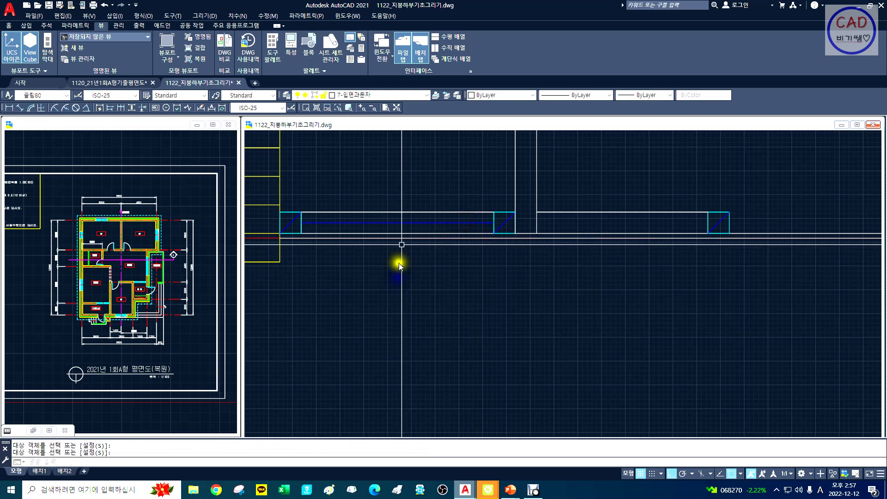
key("Return")
Step: Change the linetype of the blue middle line between the first two squares to BATTING
type("f")
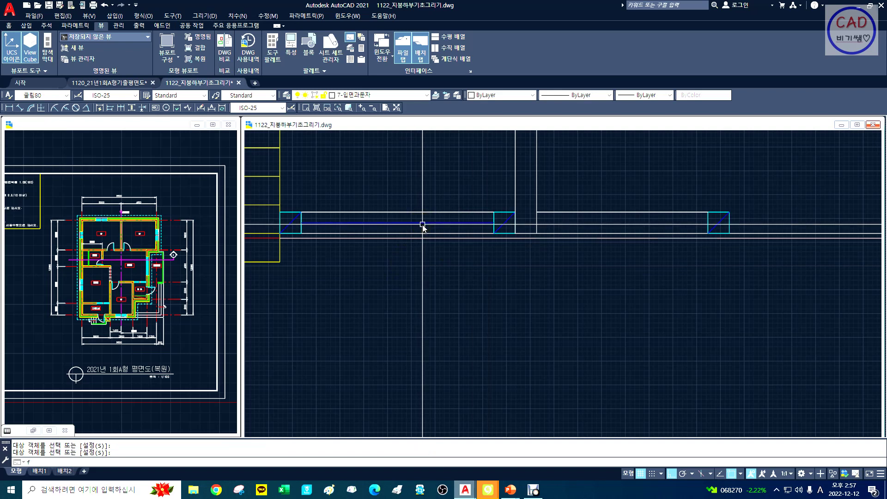
left_click(422, 224)
key("Escape")
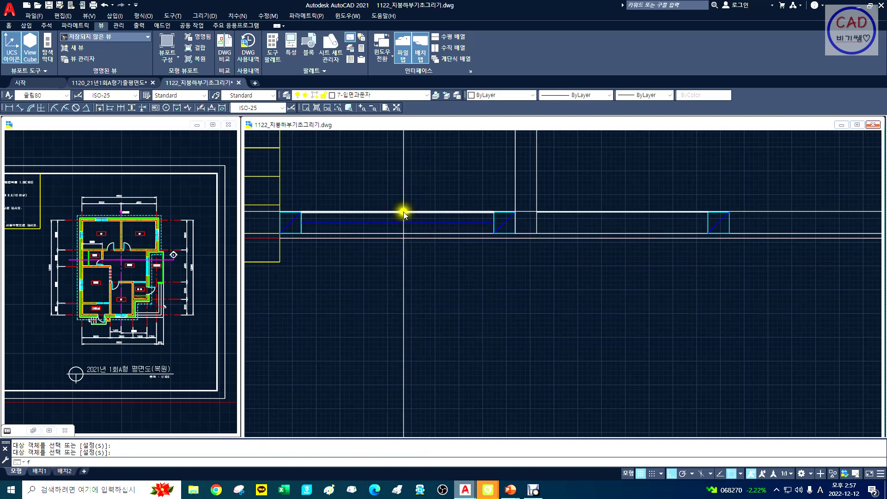
left_click(405, 223)
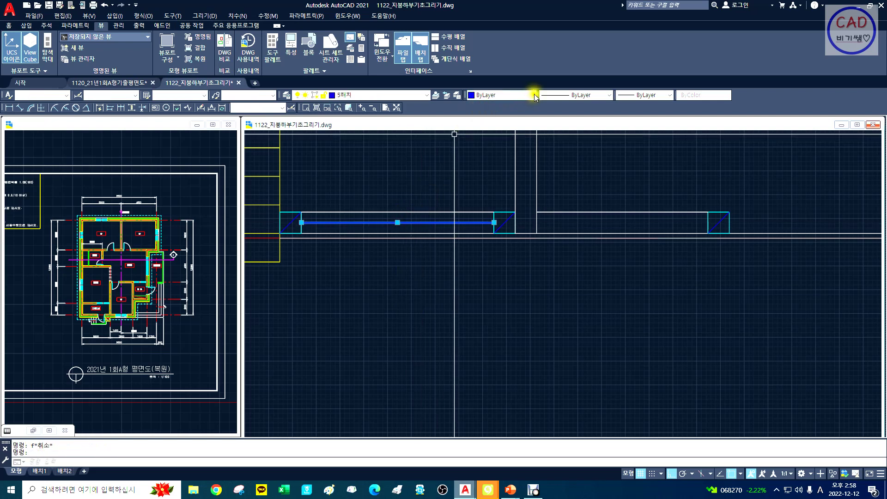
left_click(585, 95)
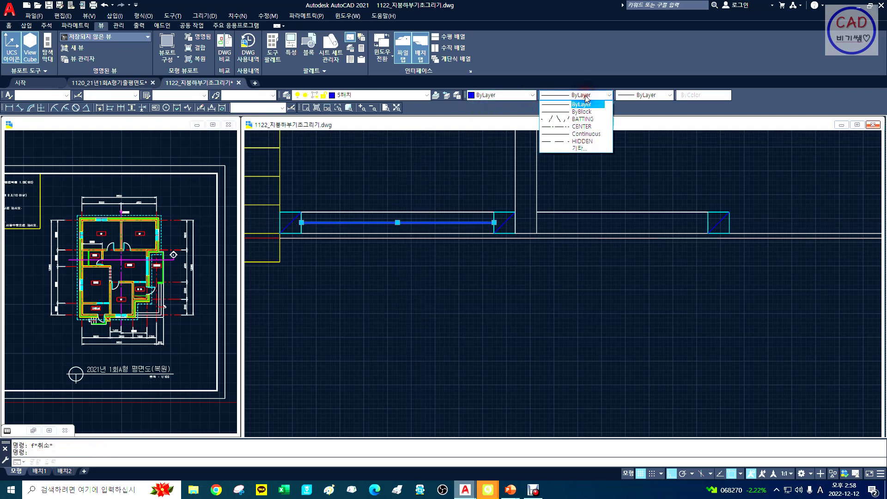
left_click(587, 119)
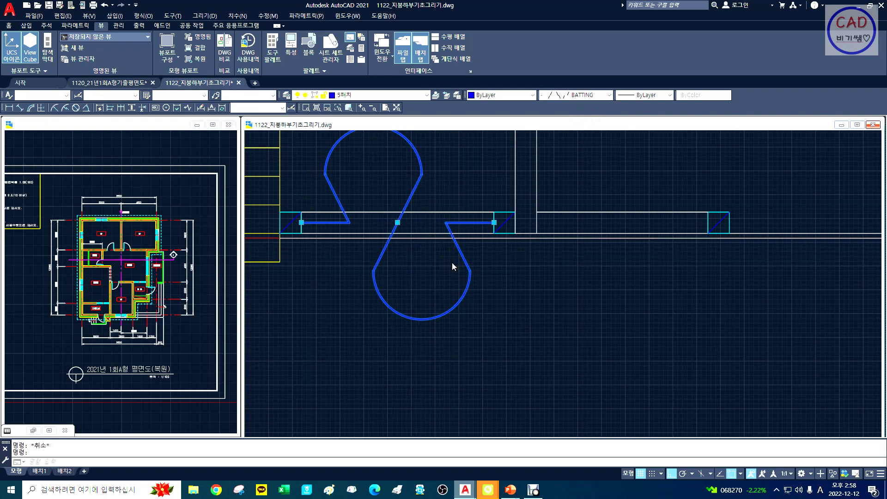
Step: Reduce the batting line's linetype scale, trying 0.2 and 0.12
key("ctrl+1")
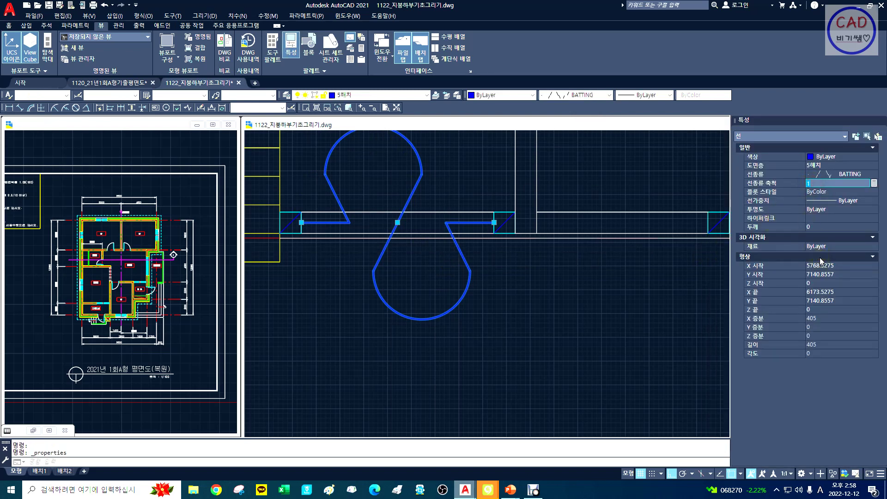
type(".2")
key("Return")
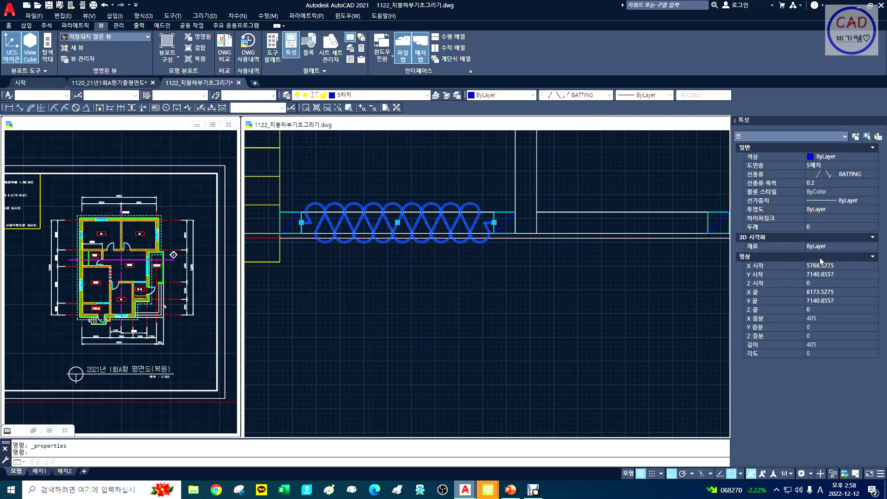
left_click(832, 184)
type("0.12")
key("Return")
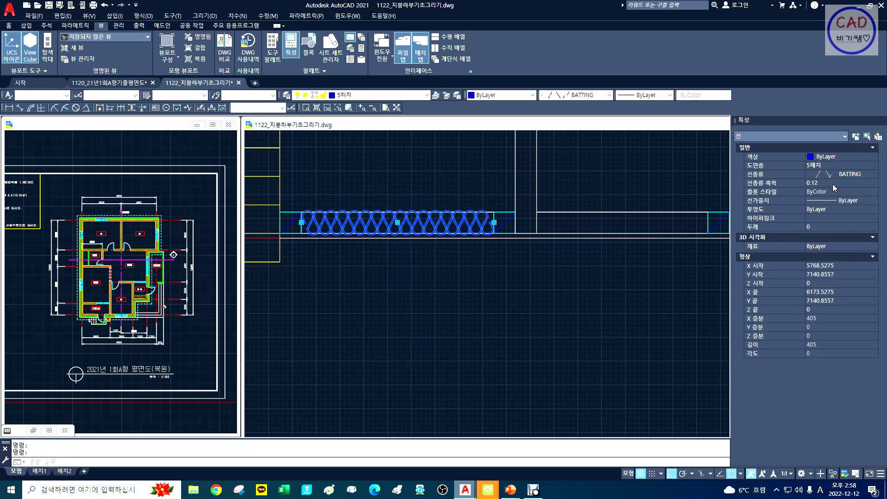
Step: Fine-tune the batting line's linetype scale, trying 0.1 and finishing on 0.11, to fit the loops between the framing lines
key("Escape")
type("z")
key("Return")
type("w")
key("Return")
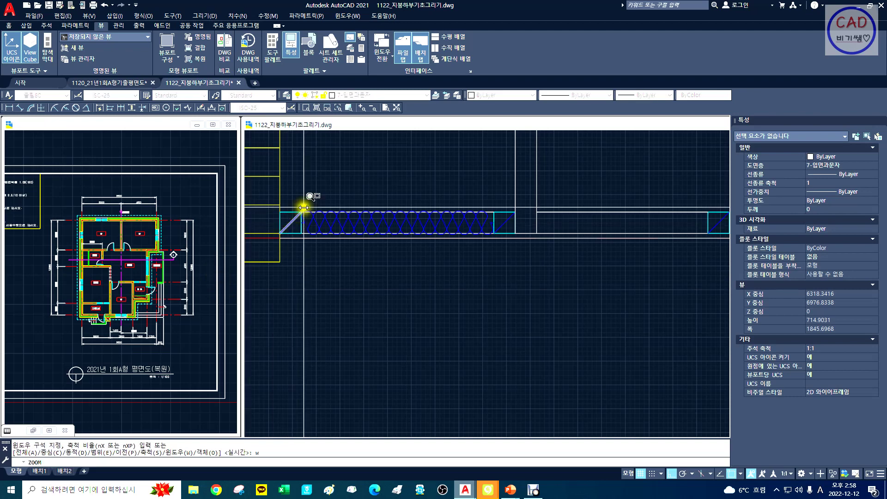
left_click(317, 218)
left_click(397, 272)
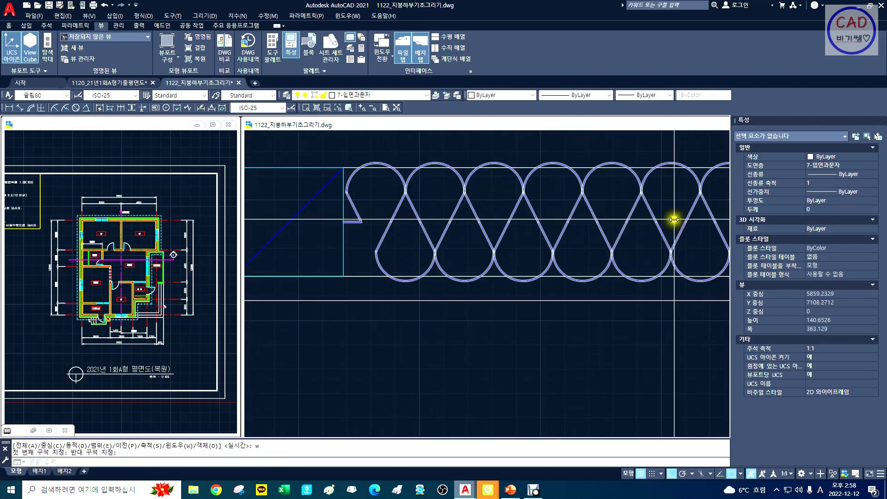
left_click(634, 204)
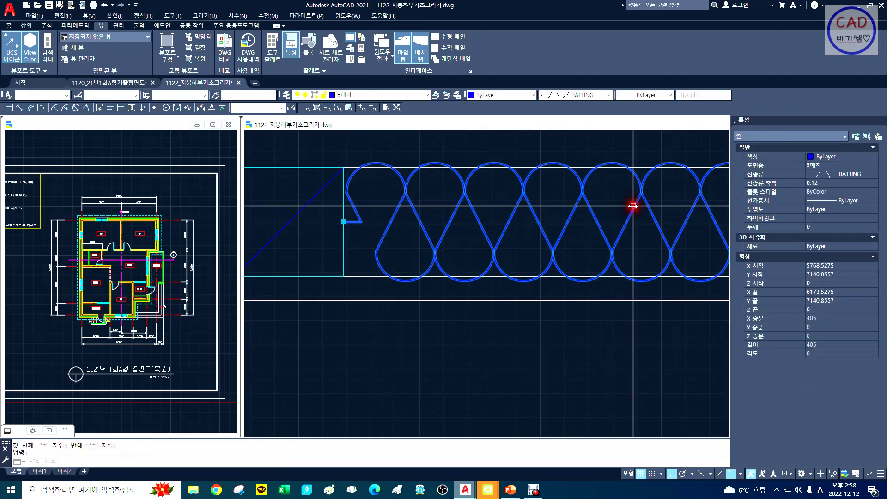
left_click(824, 183)
type("0.1")
key("Return")
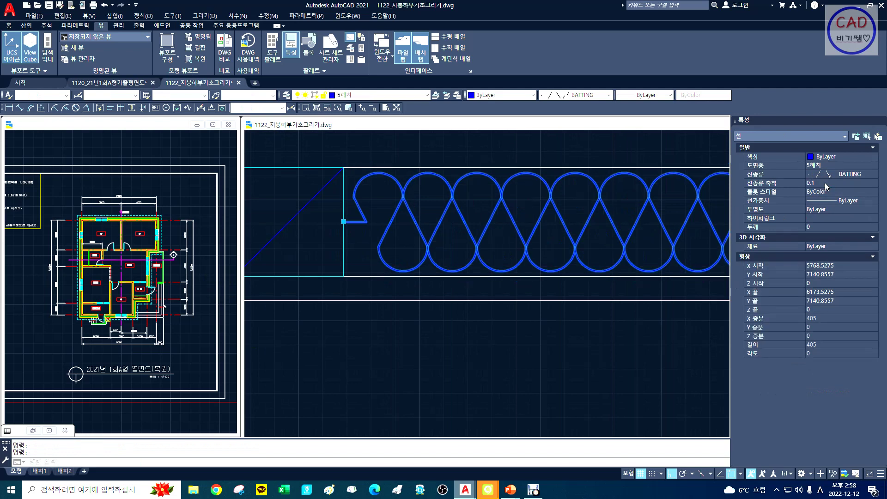
left_click(825, 183)
type("0")
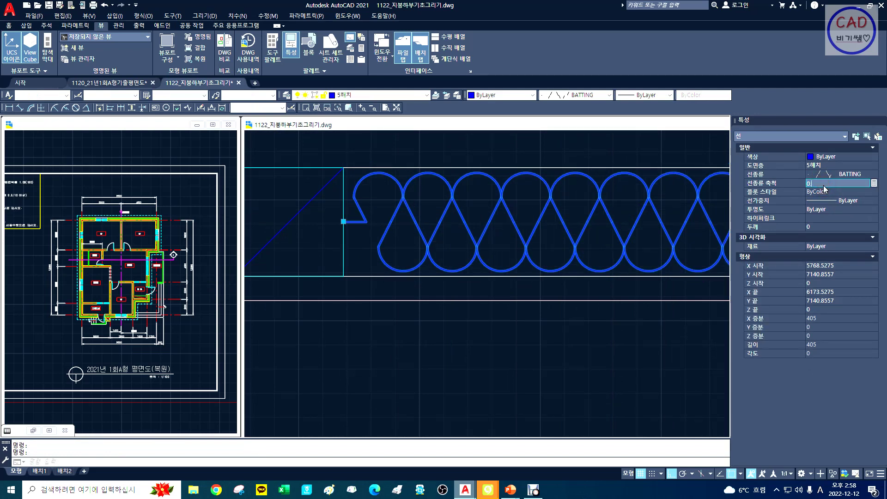
type(".11")
key("Return")
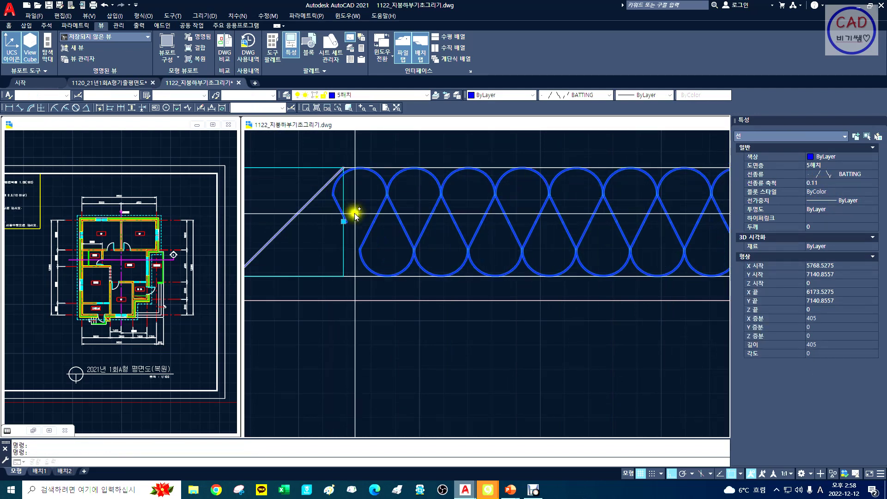
key("Return")
left_click(331, 215)
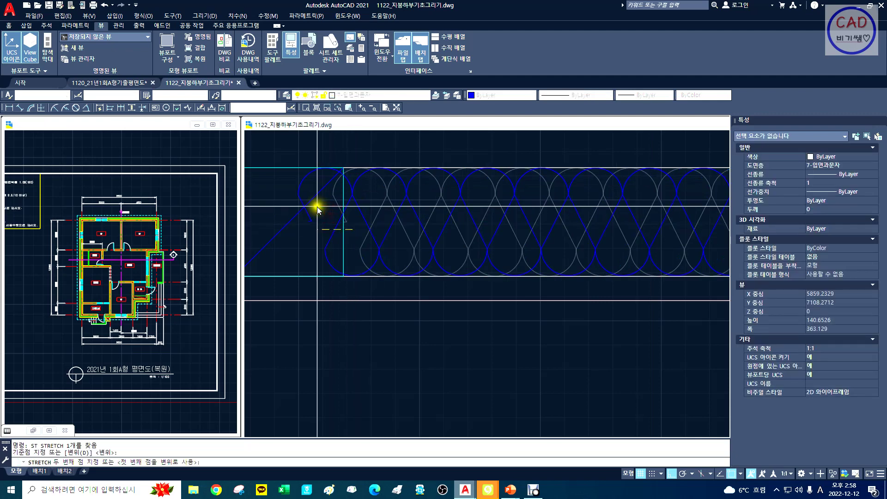
key("Escape")
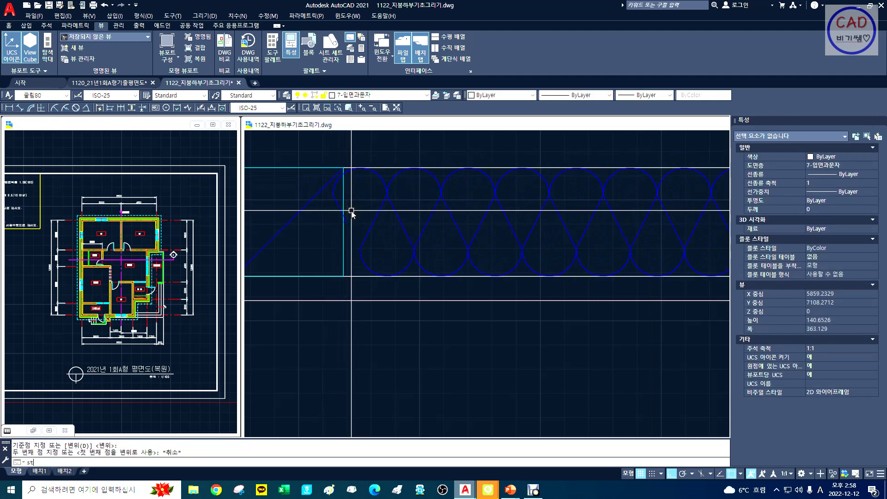
Step: Stretch the batting line's left end slightly to the right so its loops start clear of the first square
type("st")
key("Return")
left_click_drag(351, 211, 320, 242)
key("Return")
left_click(322, 243)
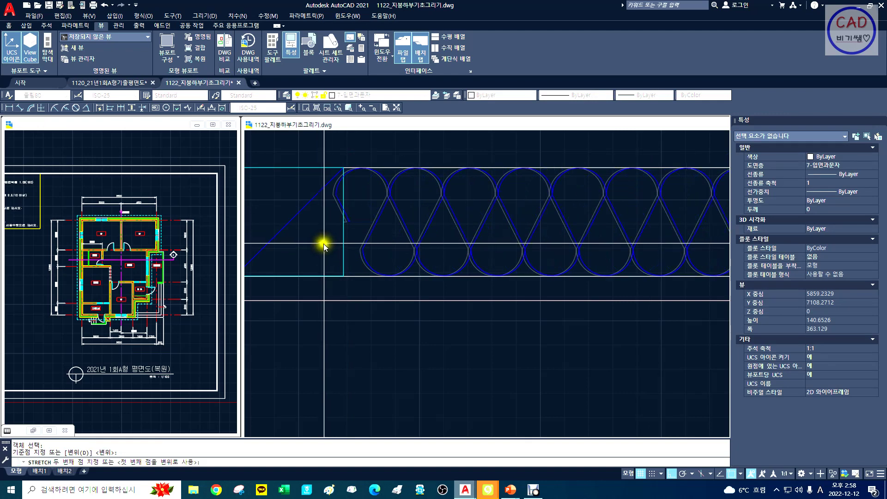
left_click(328, 244)
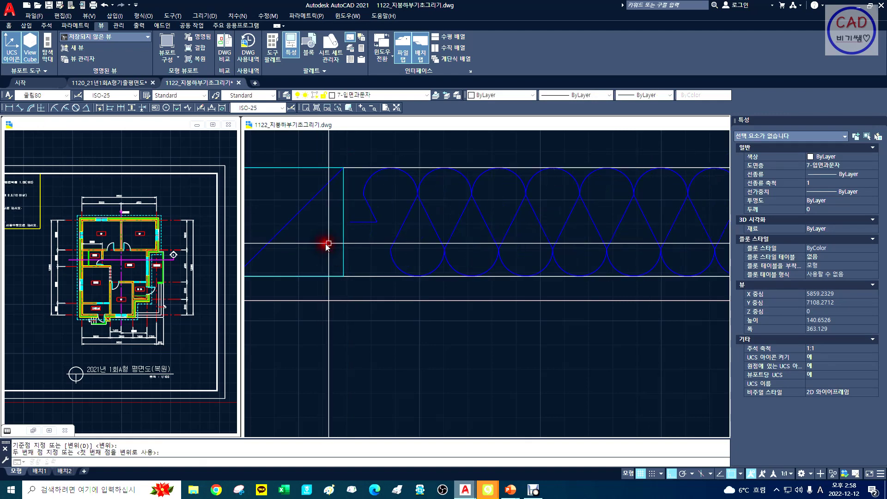
Step: Examine how the batting line fits along its length and within the surrounding ceiling framing
type("p")
key("Return")
left_click_drag(501, 249, 245, 249)
left_click_drag(467, 236, 413, 233)
key("Escape")
type("z")
key("Return")
type("d")
key("Return")
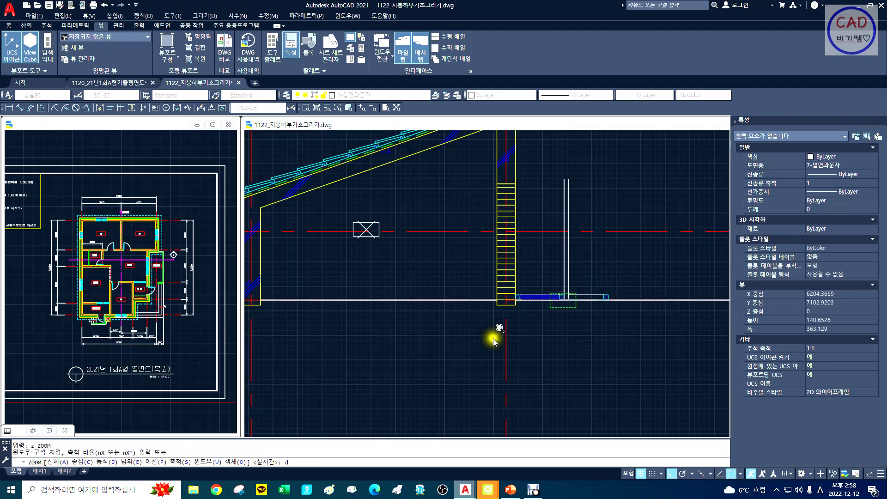
left_click(487, 317)
right_click(553, 297)
type("x")
key("space")
left_click_drag(563, 329, 433, 313)
key("Escape")
Step: Copy the batting line 450 to the right, into the bay before the third square
type("c")
key("space")
left_click(409, 279)
right_click(389, 340)
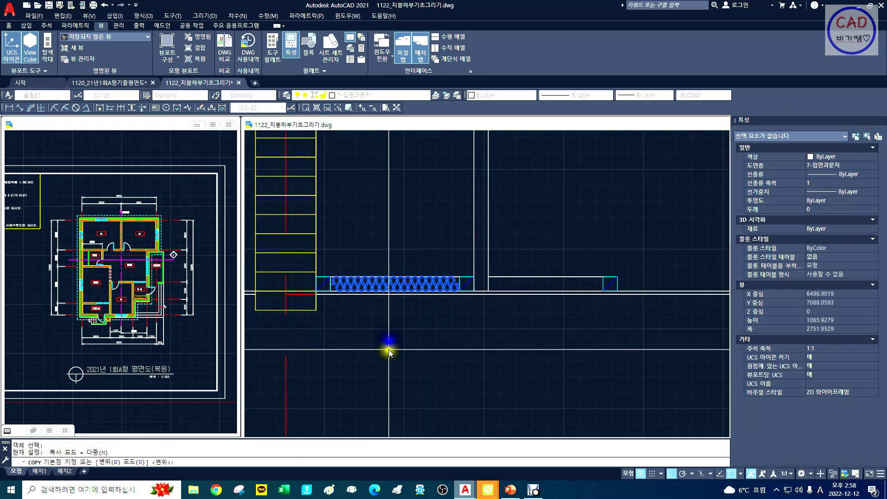
left_click(389, 350)
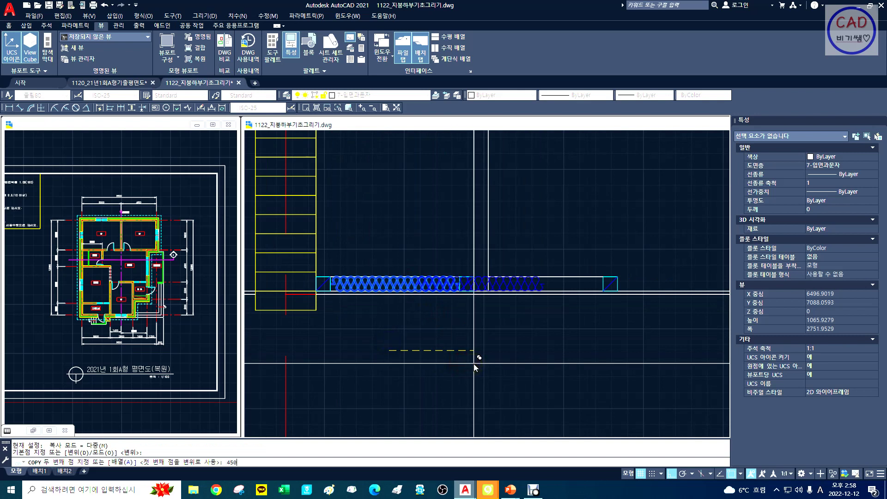
key("Return")
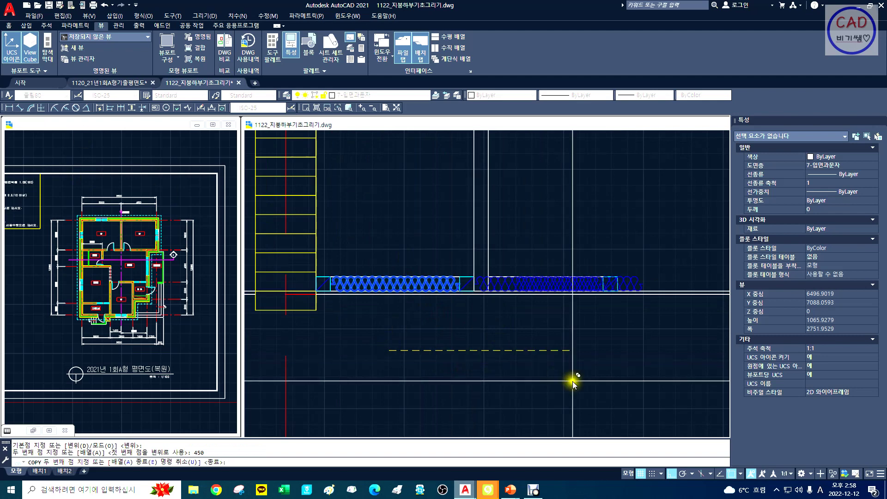
key("Escape")
Step: Stretch the copied batting line's left end to the right side of the vertical hanger
type("z")
key("space")
left_click(448, 245)
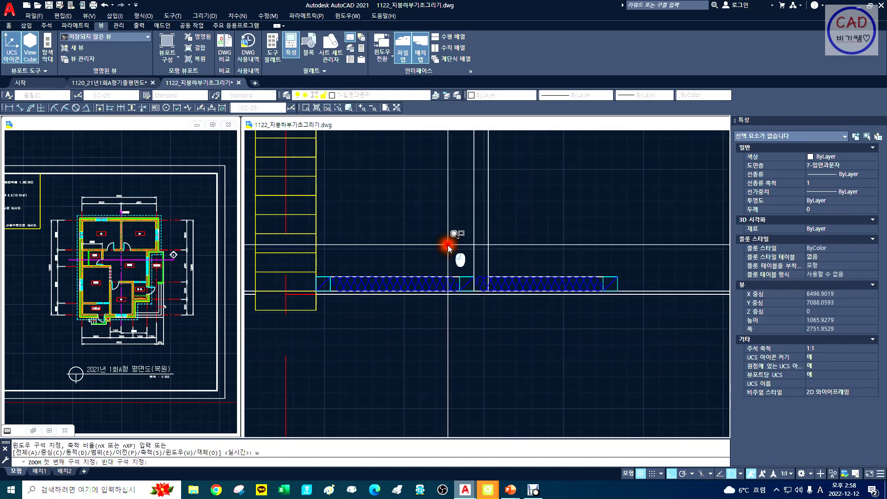
left_click(567, 333)
type("st")
key("space")
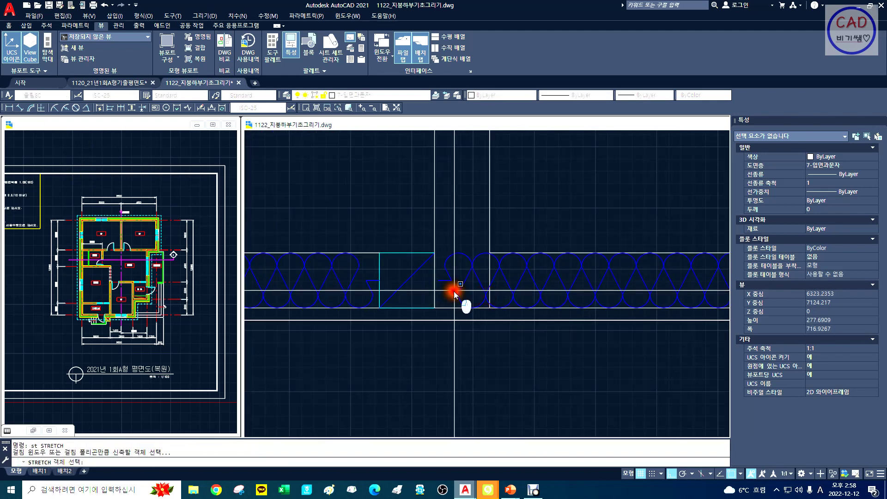
left_click(454, 291)
left_click(428, 269)
key("Return")
left_click(439, 278)
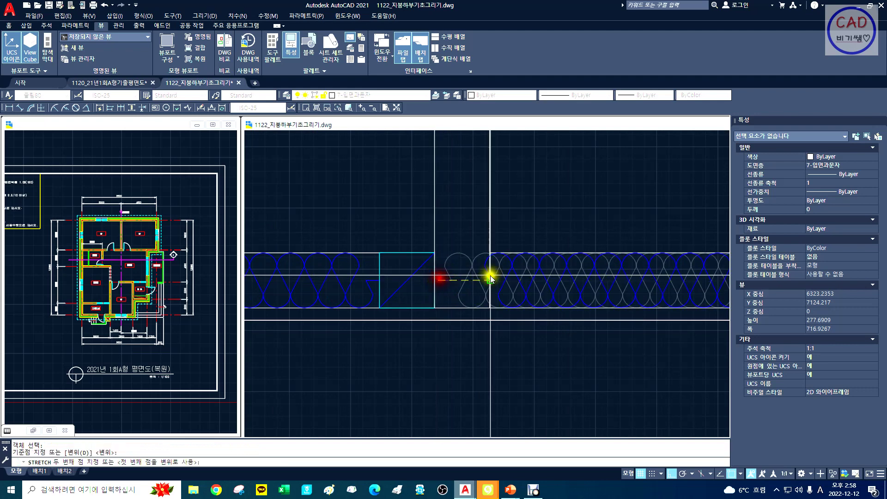
left_click(491, 275)
key("Escape")
Step: Stretch the copied batting line's left end slightly further right so its loops clear the hanger's right line
type("st")
key("space")
left_click(495, 277)
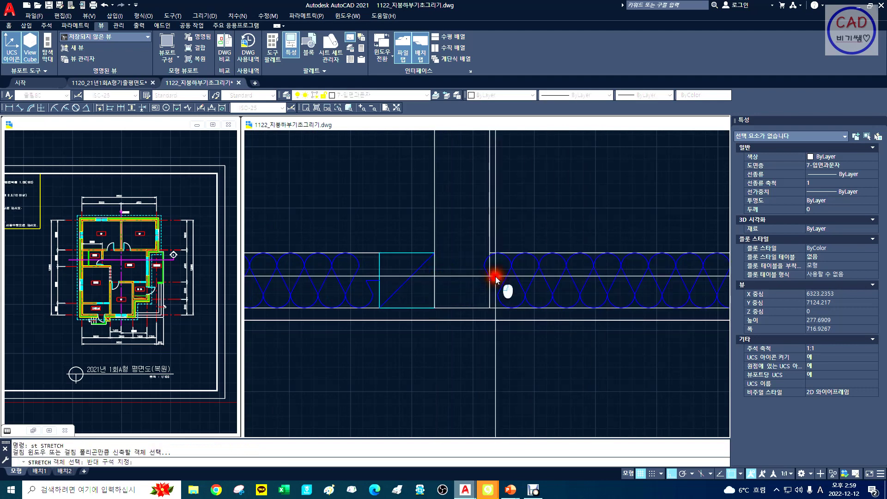
left_click(469, 293)
right_click(469, 293)
left_click(449, 285)
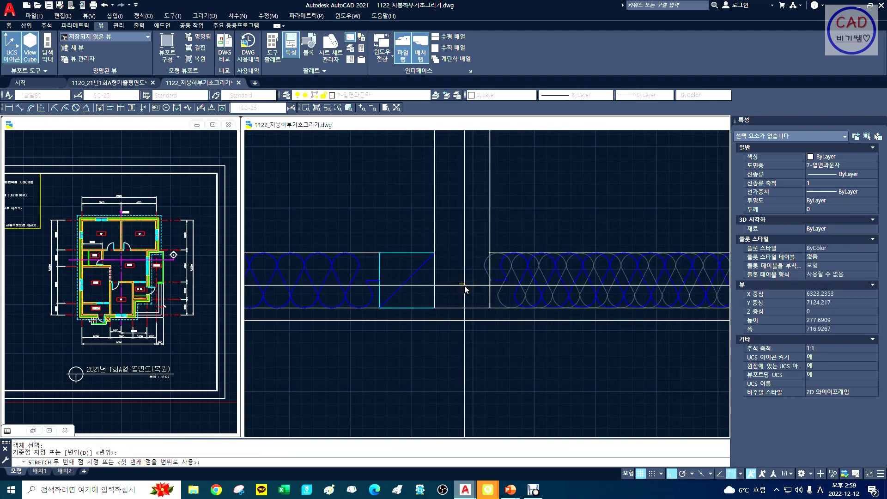
key("Escape")
Step: Measure the horizontal distance from the wall face to the right side of the third square
type("ㄹ")
key("space")
type("d")
key("space")
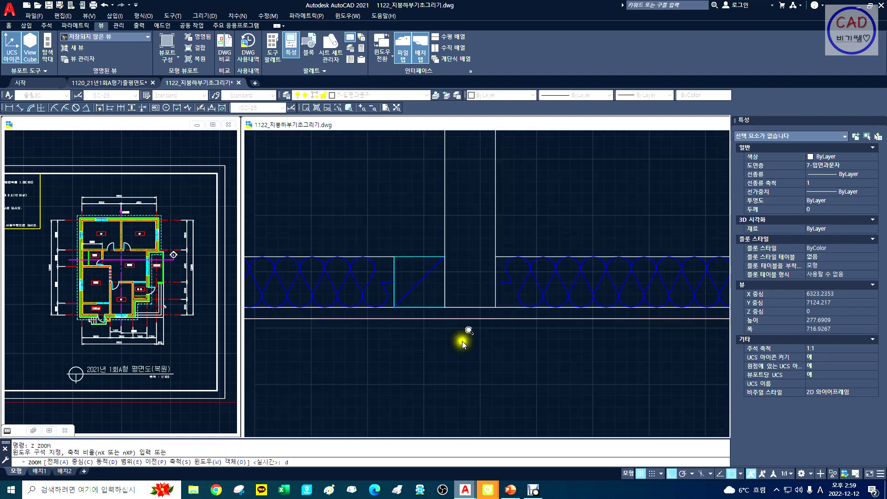
left_click(570, 298)
scroll(570, 300, "up", 5)
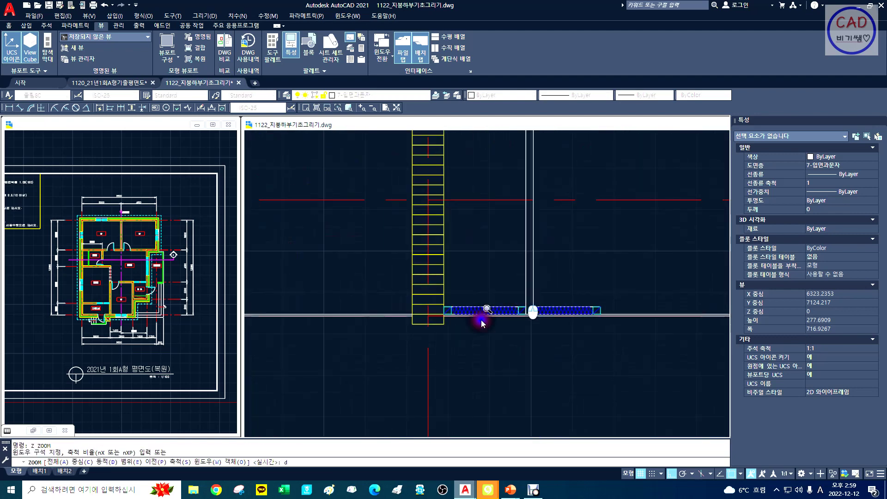
middle_click_drag(495, 307, 431, 286)
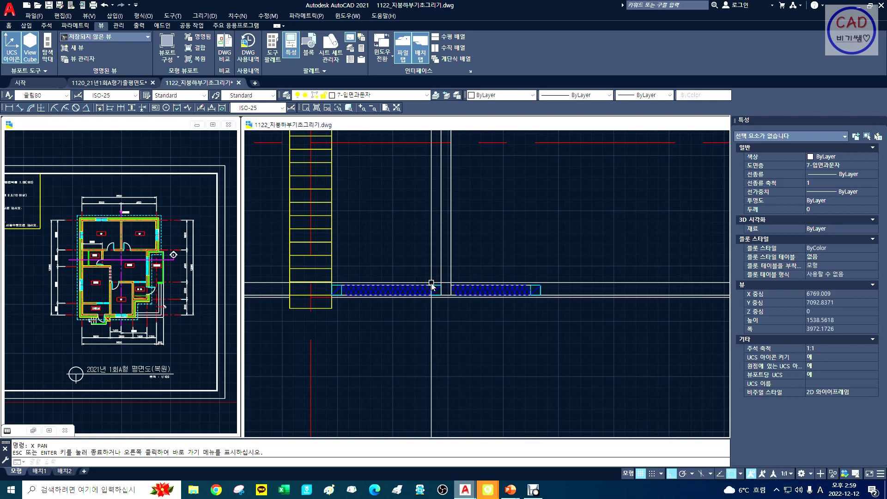
mouse_move(481, 326)
left_mouse_down()
mouse_move(400, 345)
mouse_move(461, 352)
left_mouse_up()
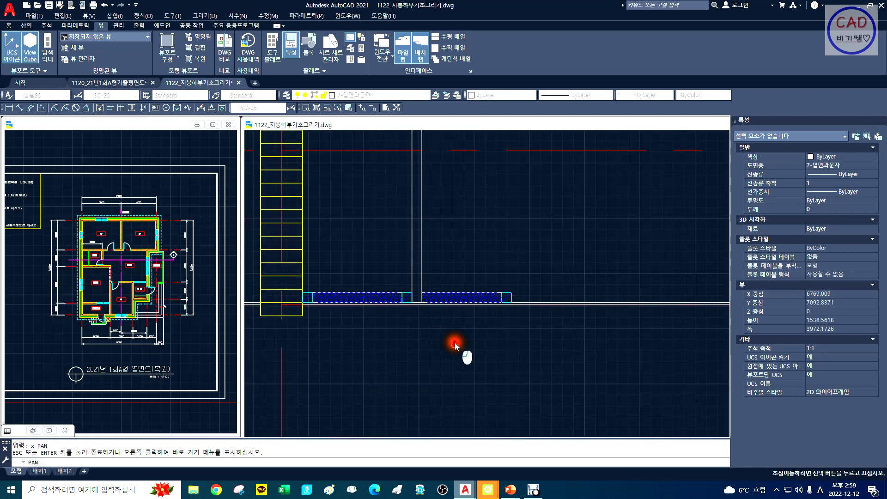
key("Escape")
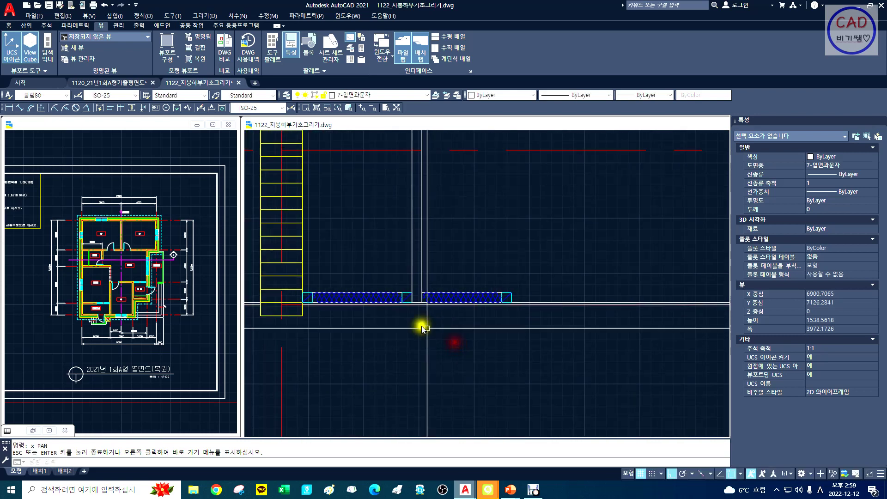
left_click(8, 106)
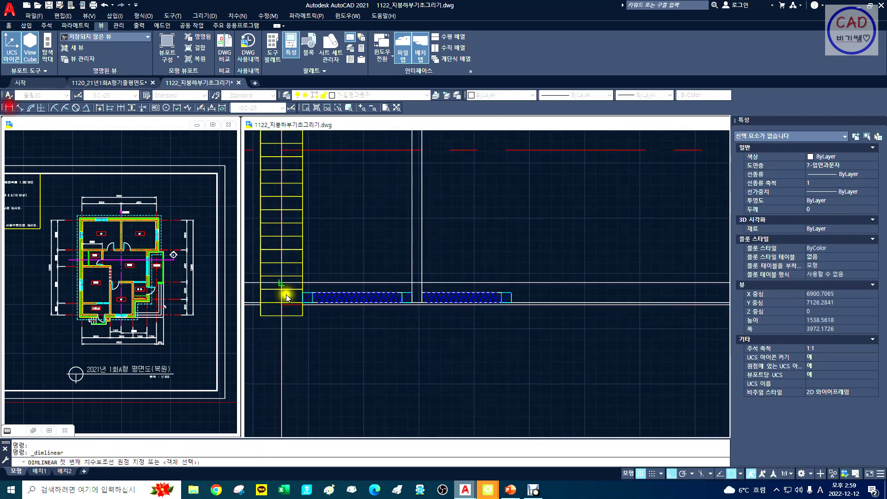
left_click(516, 301)
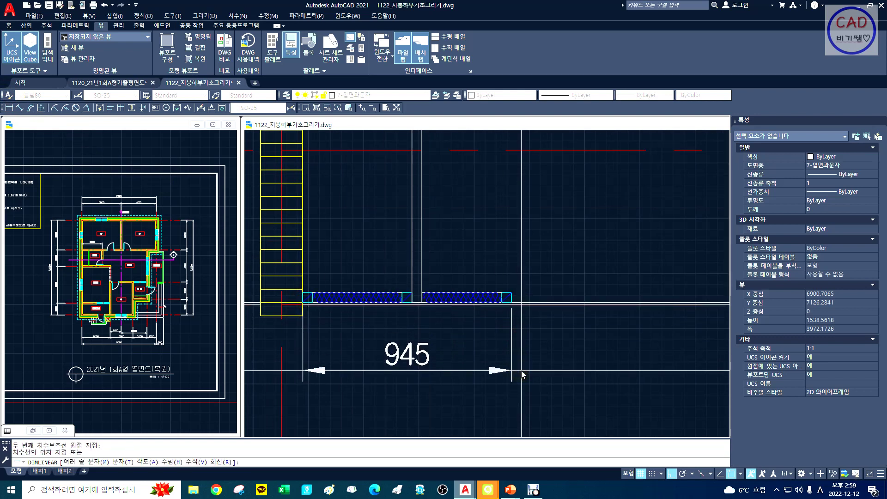
key("Escape")
type("l")
key("Return")
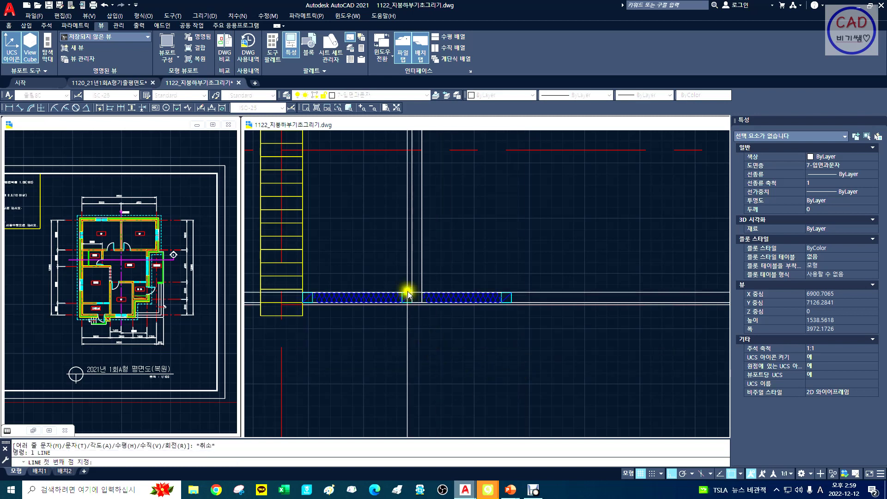
left_click(407, 293)
key("Escape")
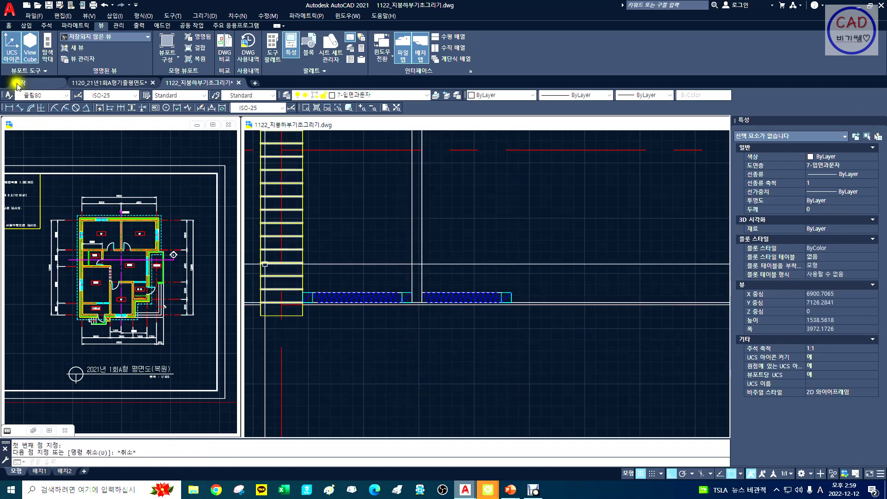
Step: Measure the centre-to-centre spacing between the neighbouring timber squares along the ceiling, without placing a dimension
left_click(8, 107)
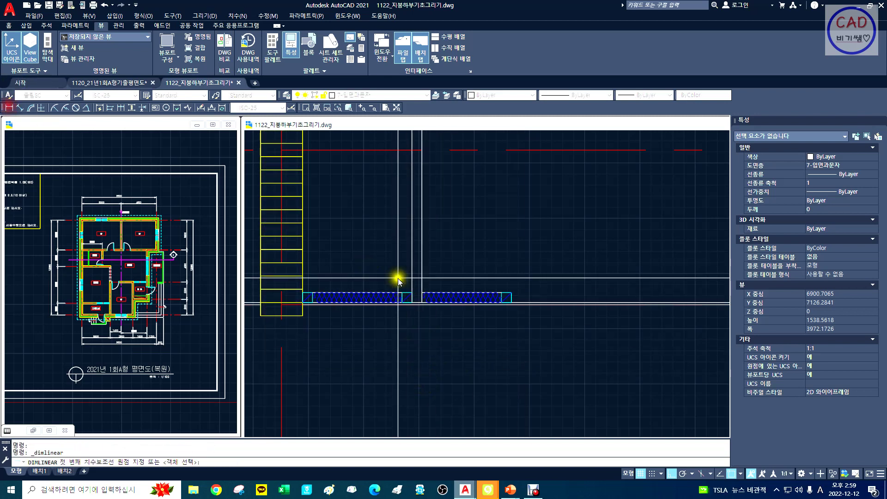
left_click(503, 291)
key("Escape")
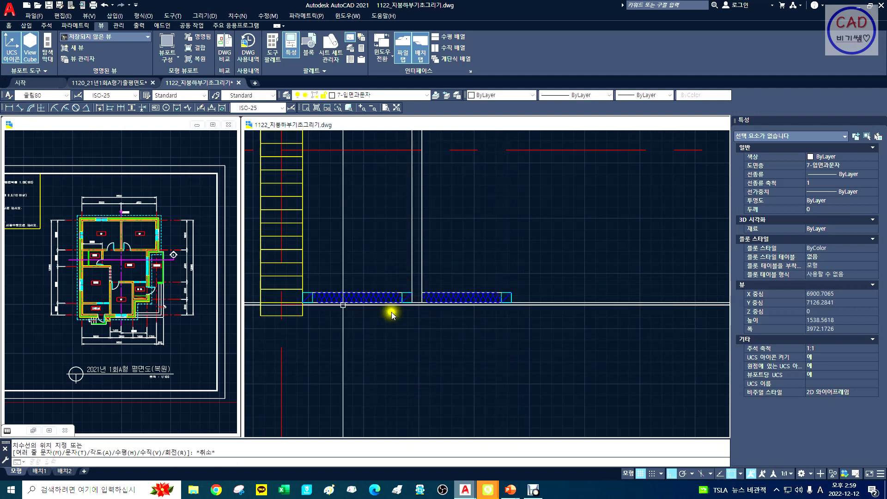
right_click(311, 295)
left_click(308, 295)
left_click(407, 294)
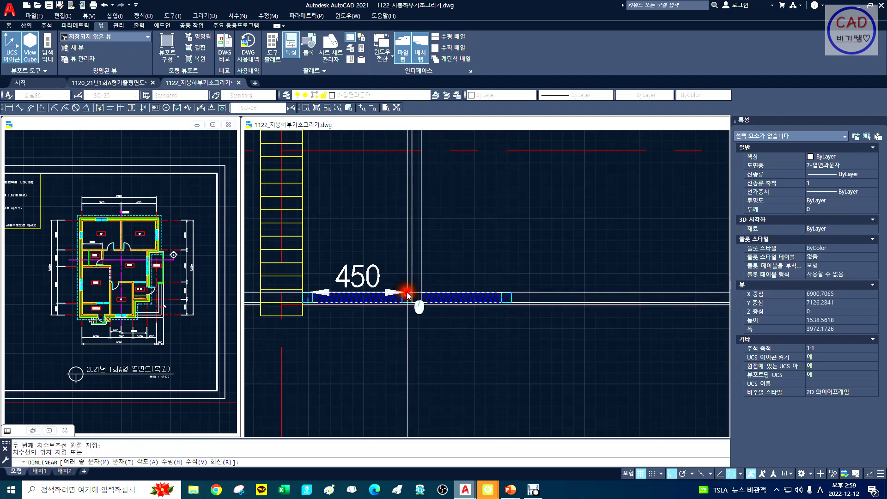
key("Escape")
key("Escape")
Step: Copy the two framed bays with their squares, batting and hanger to the right, from the first square's right side to the third square's
type("x")
key("space")
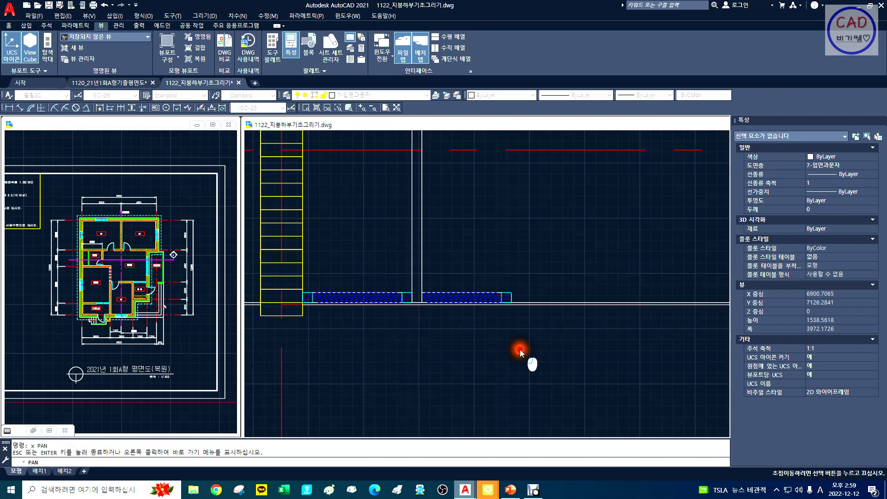
left_click_drag(517, 348, 472, 352)
key("Escape")
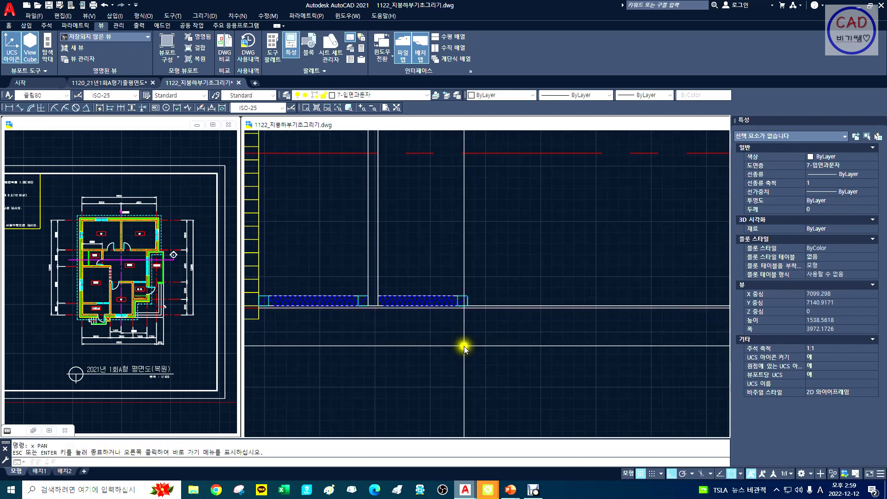
type("c")
key("space")
left_click(501, 270)
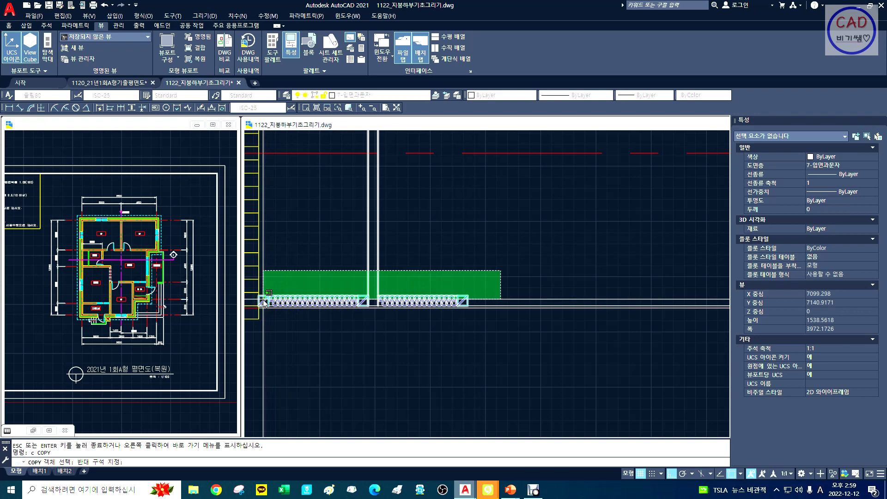
left_click(278, 301)
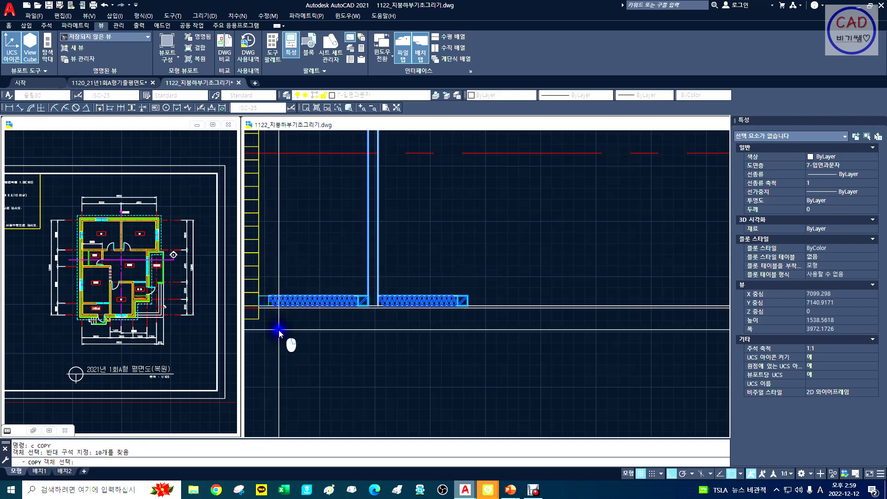
key("space")
left_click(268, 307)
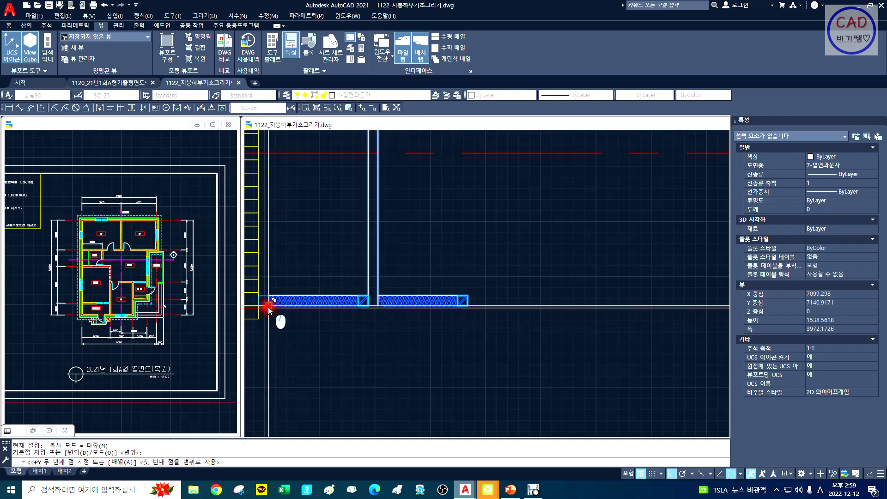
left_click(472, 306)
key("Escape")
Step: Measure the horizontal spacing between the original hanger and the copied hanger
type("p")
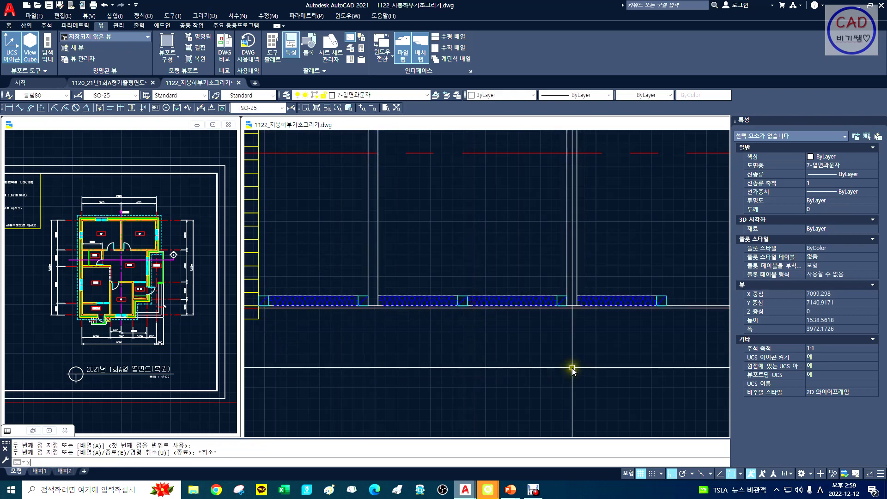
key("space")
left_click_drag(573, 364, 548, 380)
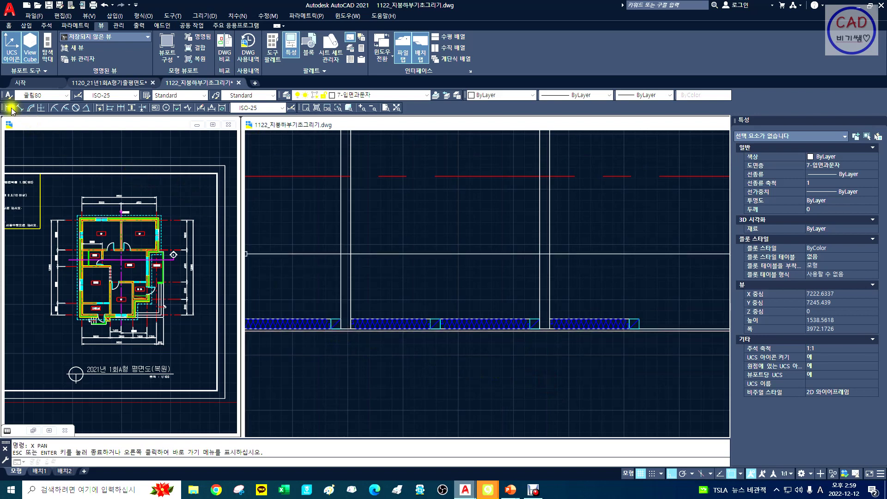
left_click(11, 108)
left_click(342, 330)
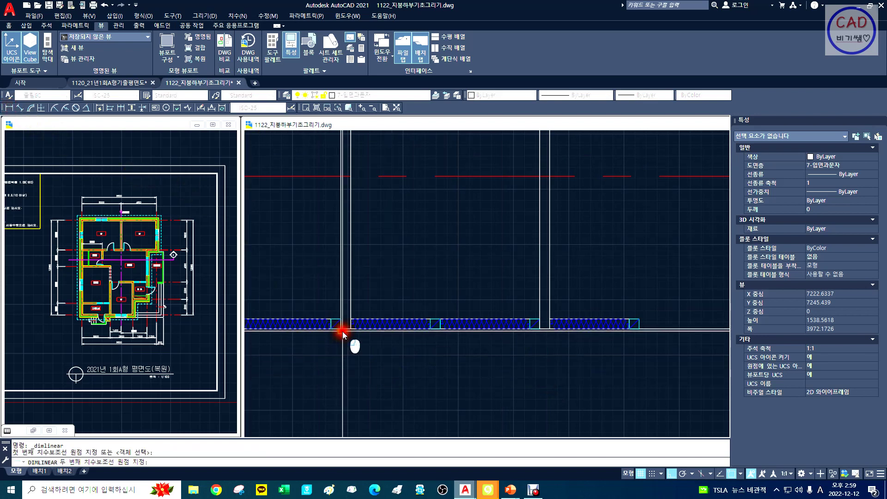
left_click(543, 332)
key("Escape")
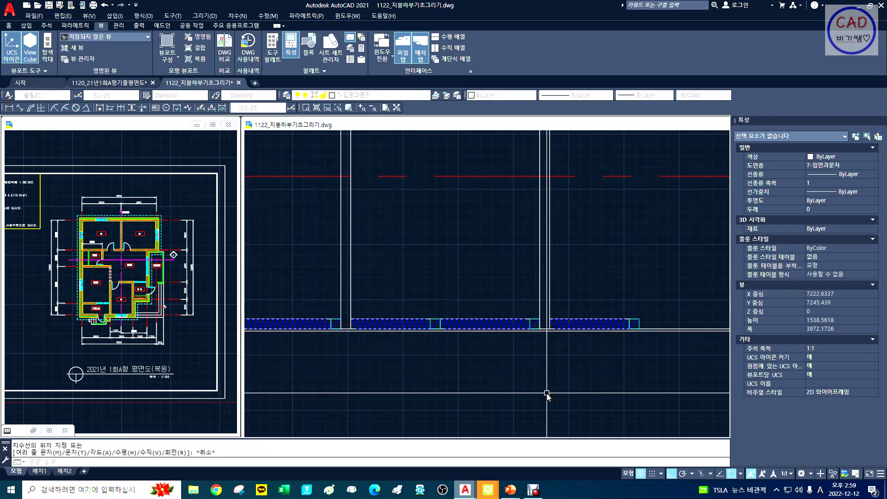
key("Escape")
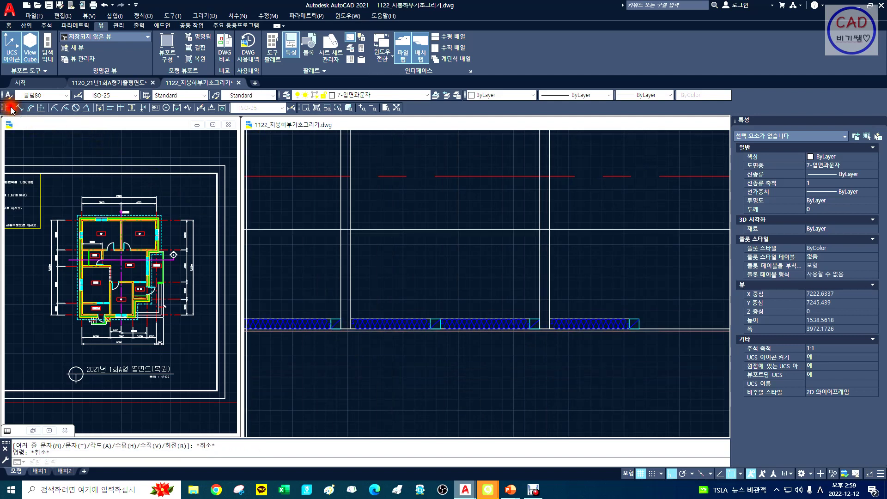
Step: Measure the spacing from the square beside the first hanger to the next square
left_click(11, 107)
left_click(336, 330)
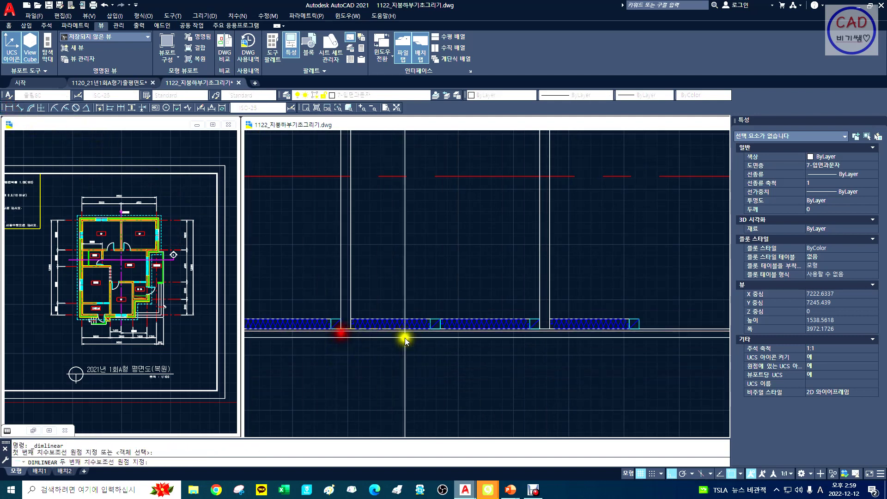
left_click(436, 333)
key("Escape")
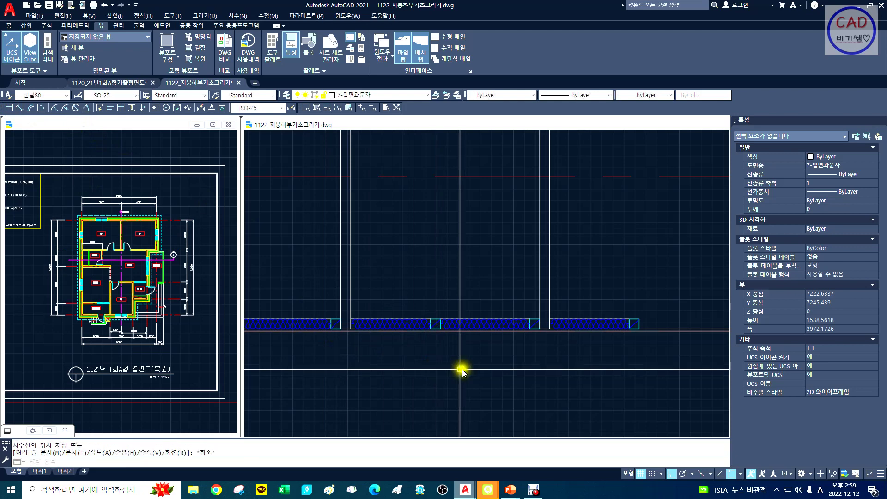
Step: Erase the batting line and timber square to the right of the second hanger
type("z")
key("space")
type("d")
key("space")
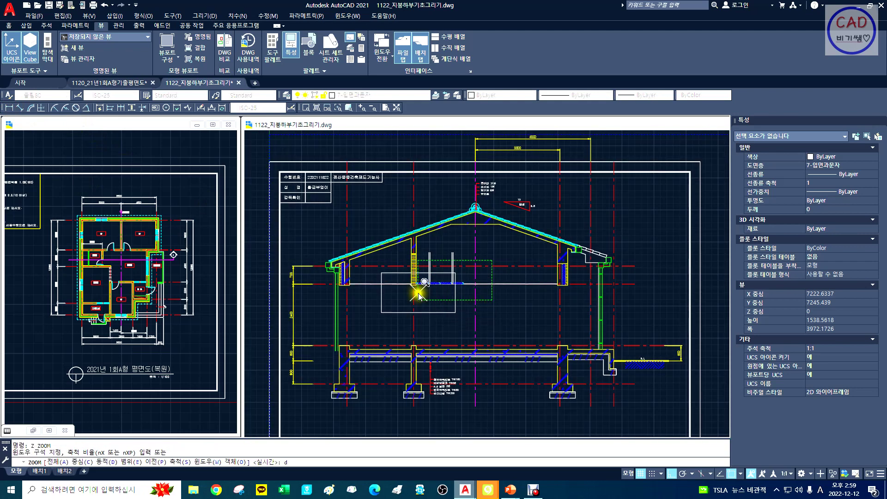
left_click(416, 291)
right_click(499, 248)
mouse_move(467, 331)
middle_mouse_down()
mouse_move(390, 286)
mouse_move(398, 286)
middle_mouse_up()
type("z")
key("space")
type("w")
key("space")
left_click(271, 224)
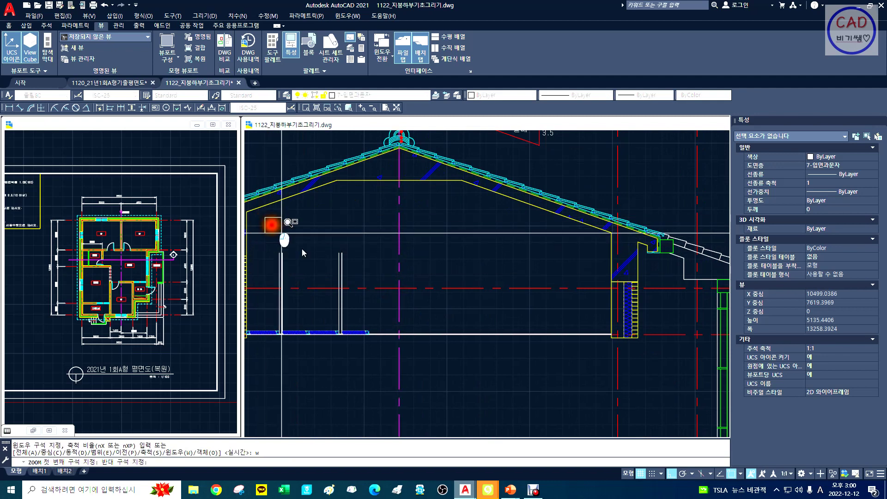
left_click(596, 392)
middle_click_drag(453, 311, 455, 282)
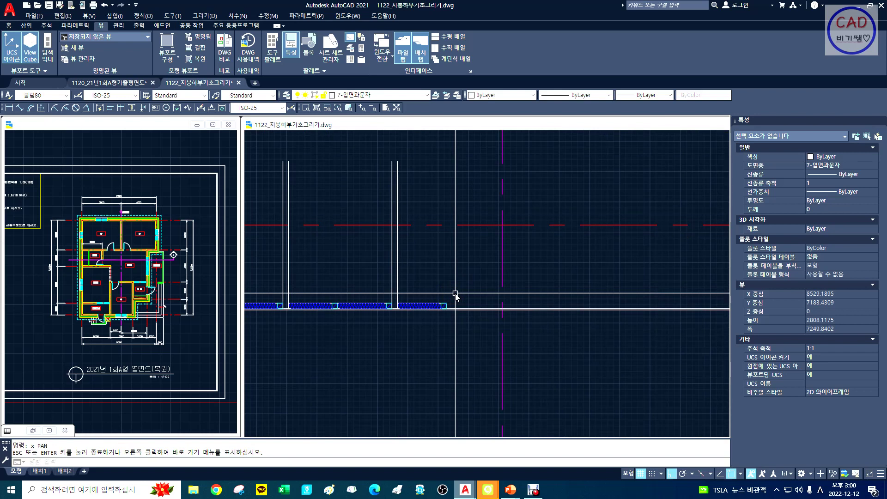
type("e")
key("Return")
left_click(465, 278)
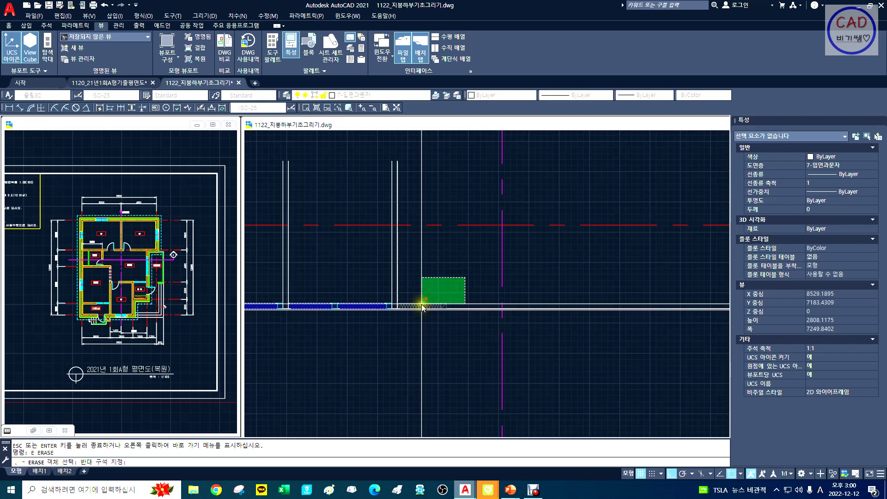
left_click(422, 307)
key("Return")
Step: Copy the two bays between the hangers, including the second hanger, to the right as a 5-item array at a freely picked spacing
type("c")
key("Return")
left_click(429, 278)
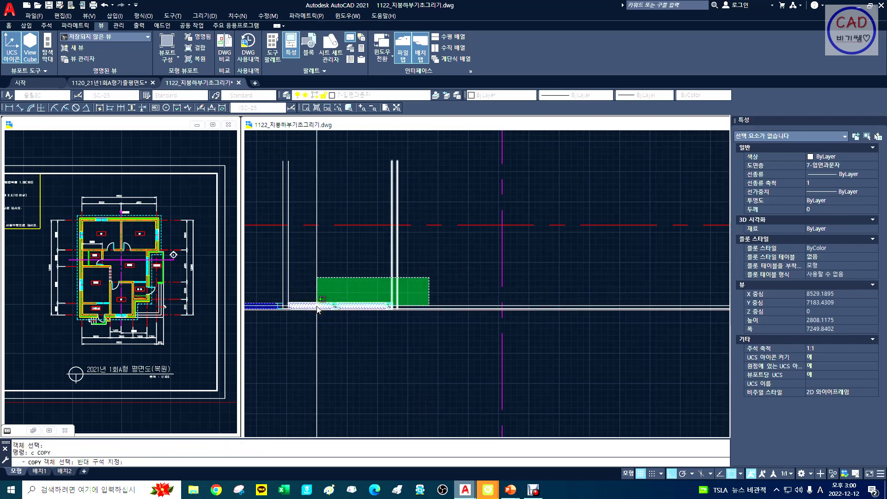
left_click(317, 306)
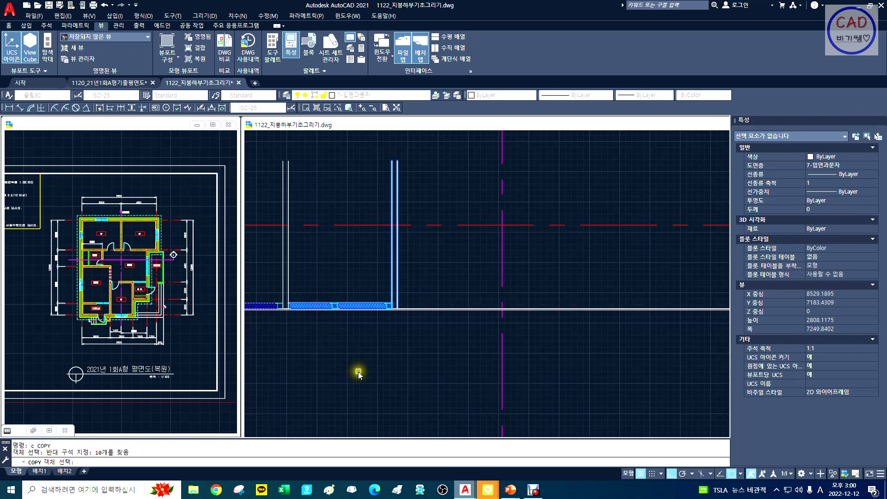
key("Return")
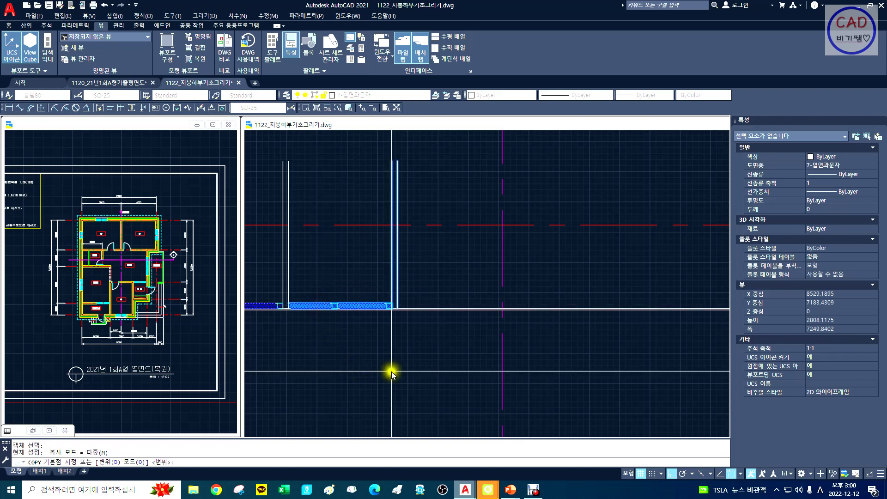
left_click(420, 346)
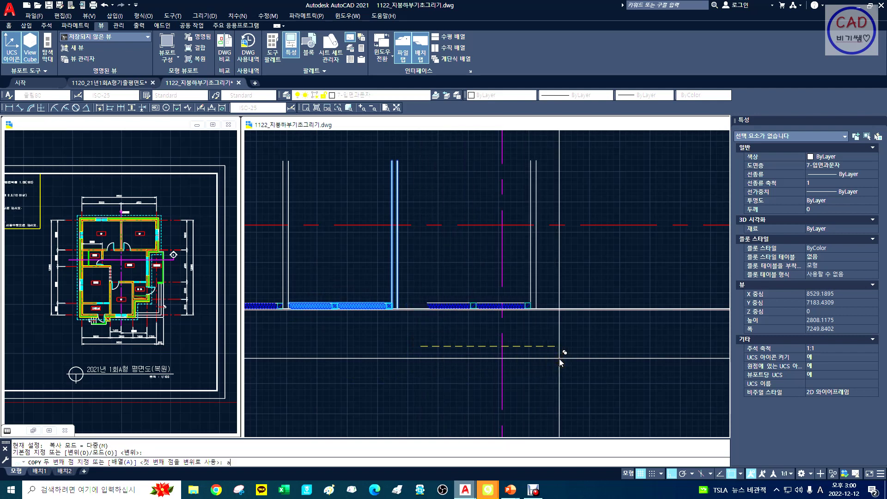
key("Return")
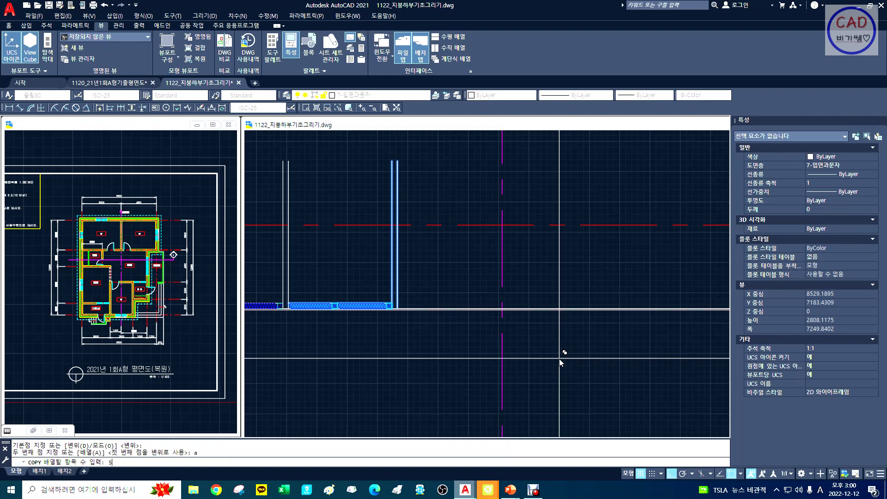
key("Return")
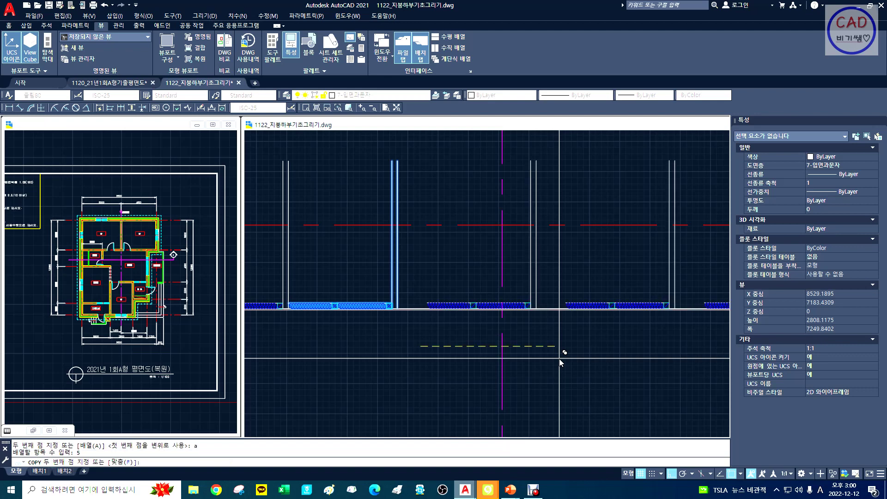
left_click(560, 360)
key("Return")
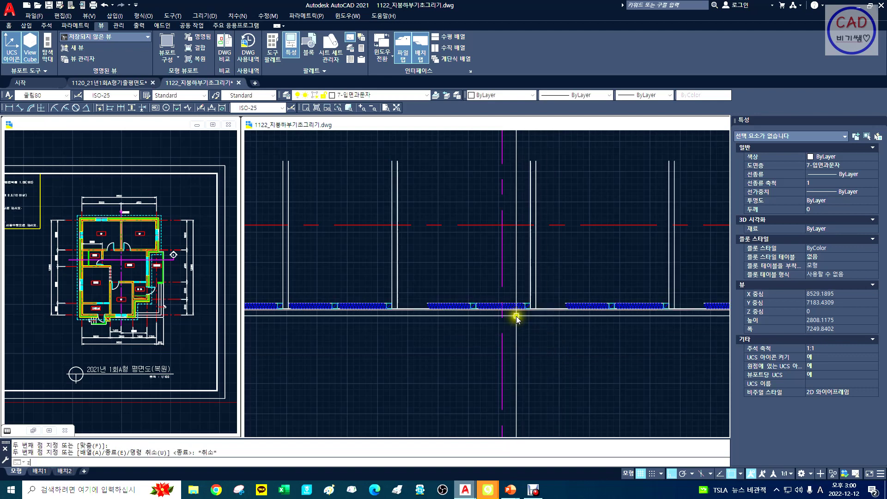
Step: Undo the last 5-item array copy of the ceiling bays after checking it across the whole section
type("z")
key("Return")
type("d")
key("Return")
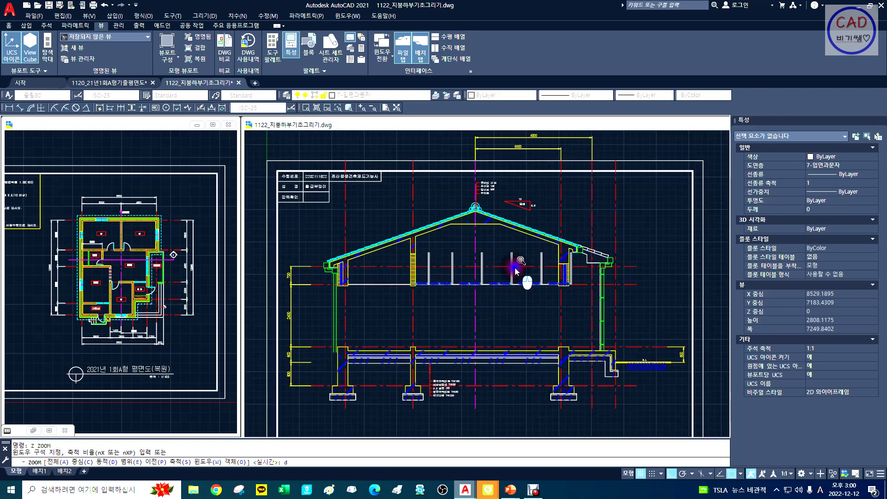
key("Return")
type("z")
key("Escape")
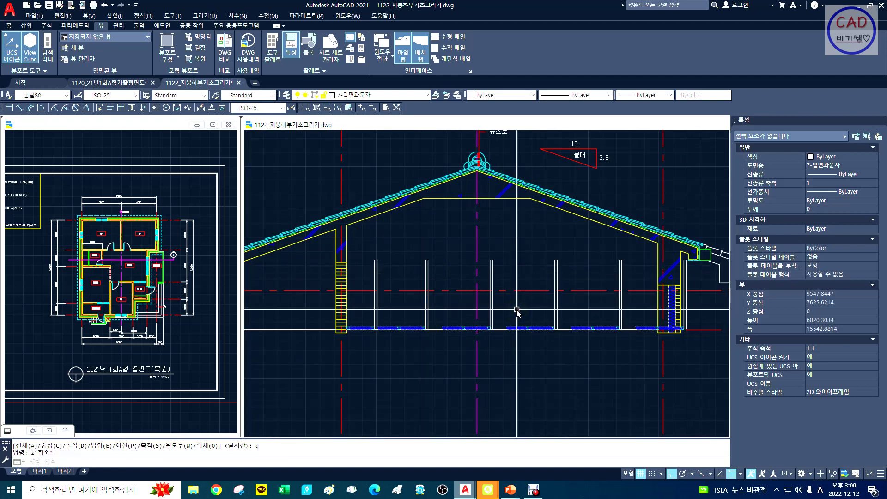
type("u")
key("Return")
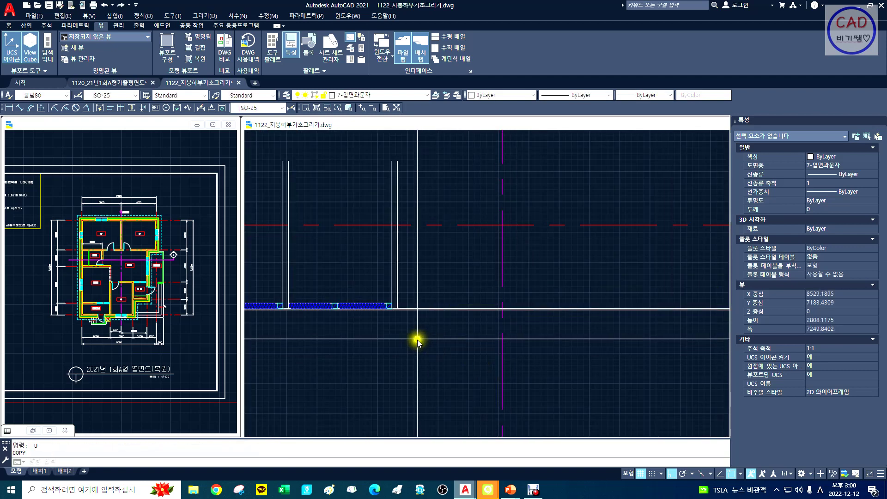
Step: Copy the two batting bays and the second hanger to the right as a 5-item array at 900 spacing
middle_click_drag(352, 358, 390, 349)
type("c")
key("Return")
left_click(453, 283)
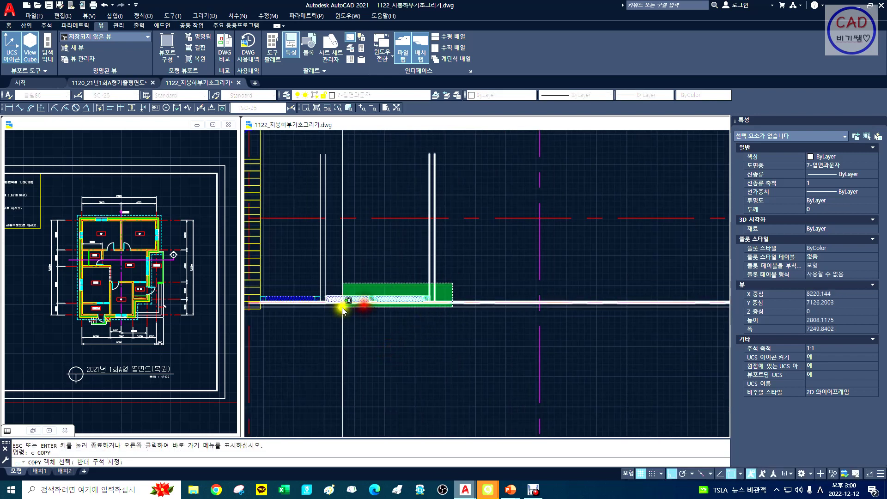
left_click(343, 301)
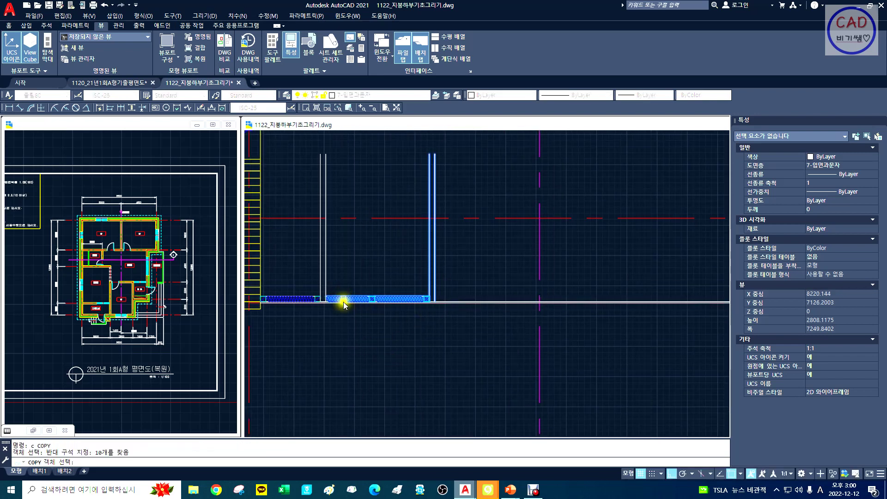
key("Return")
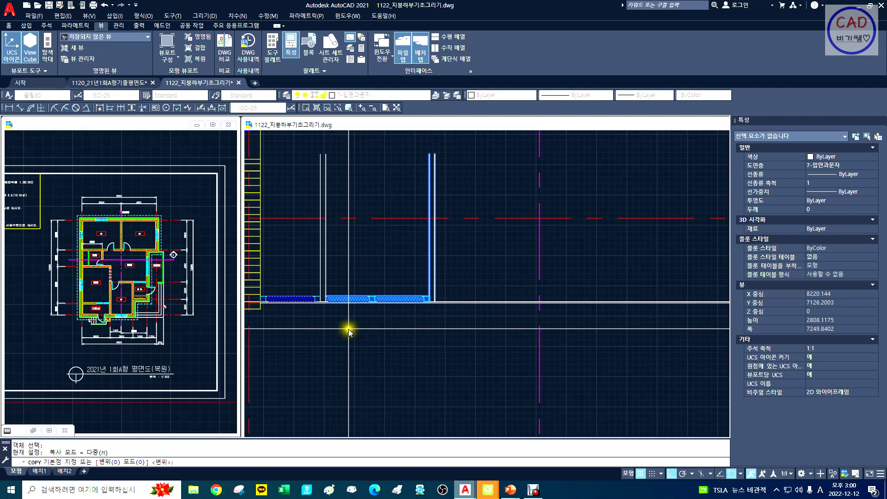
left_click(338, 329)
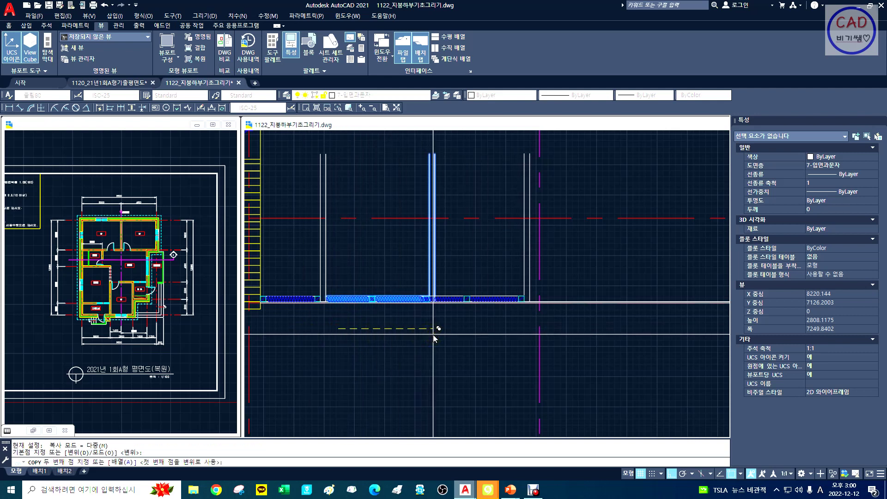
key("Return")
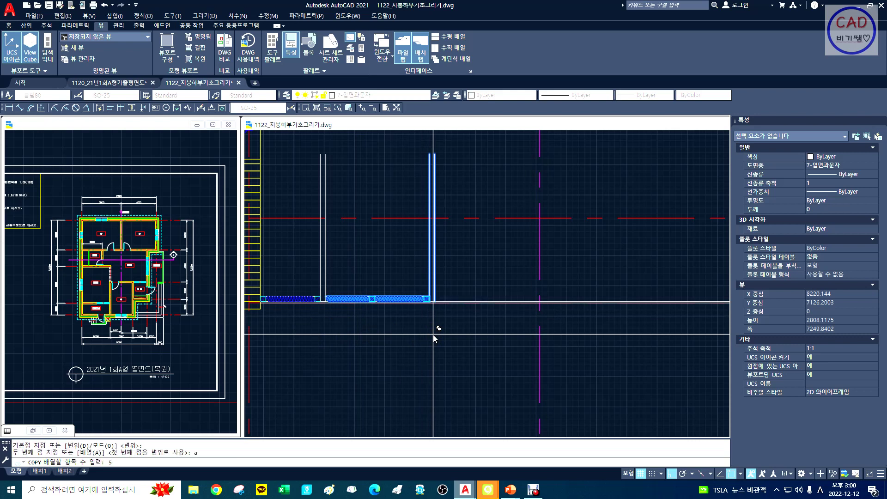
type("5")
key("Return")
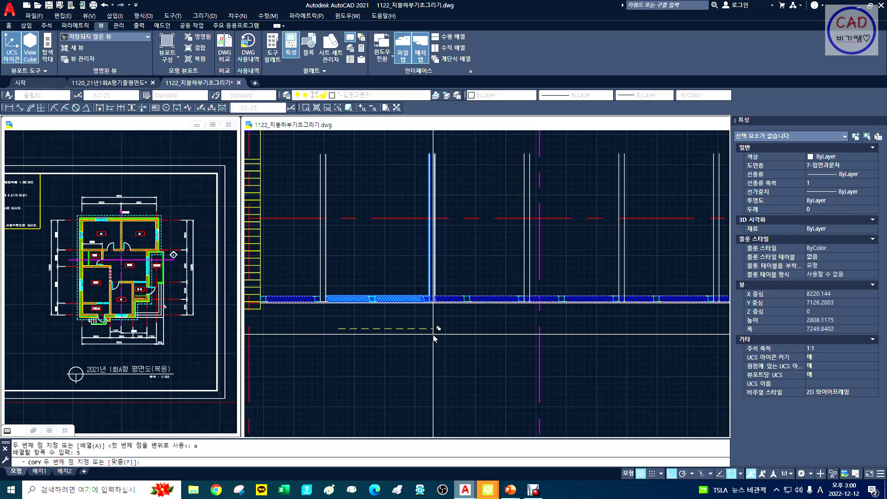
key("Return")
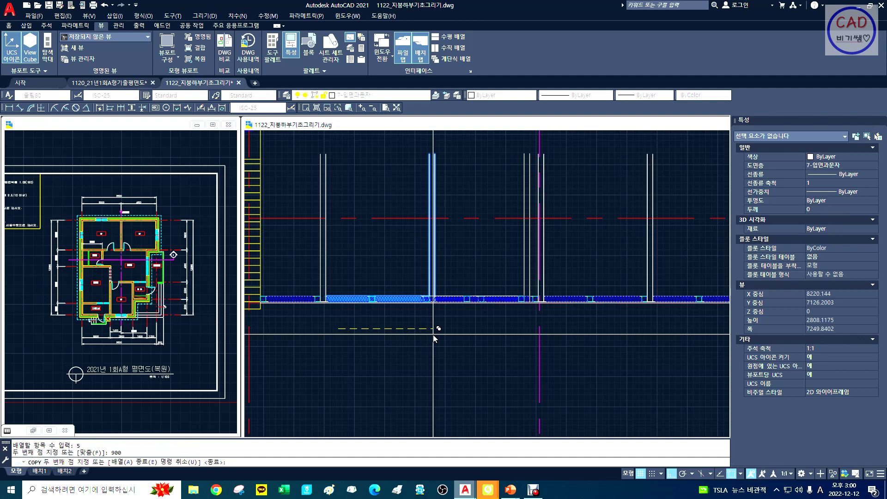
key("Escape")
Step: Examine the arrayed hangers and batting bays across the whole house section
type("x")
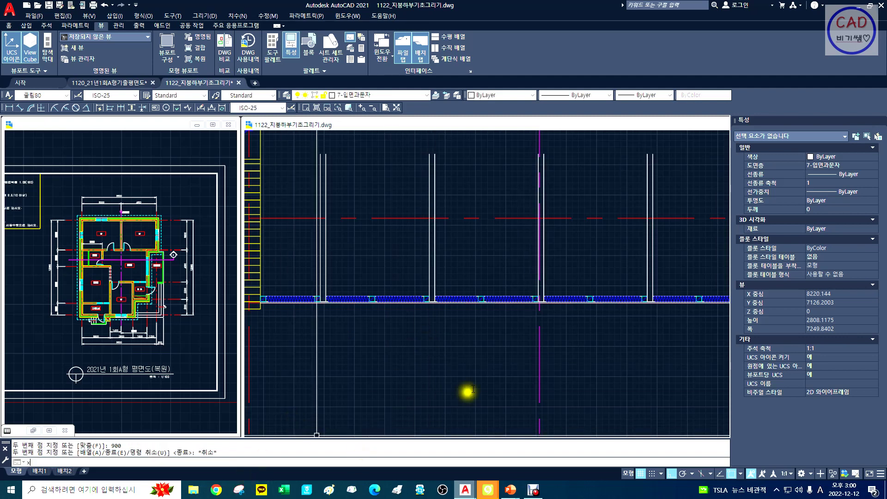
key("Return")
left_click_drag(568, 354, 395, 352)
key("Escape")
type("z")
key("Return")
type("d")
key("Return")
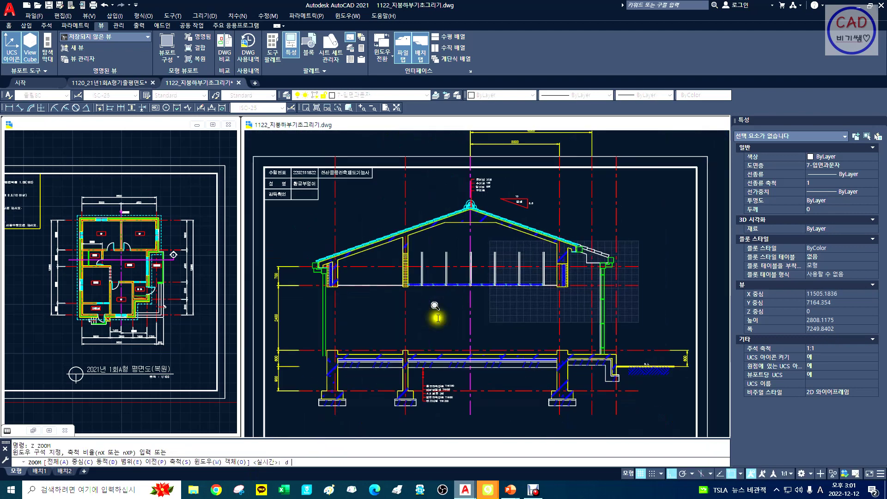
left_click(434, 302)
right_click(519, 283)
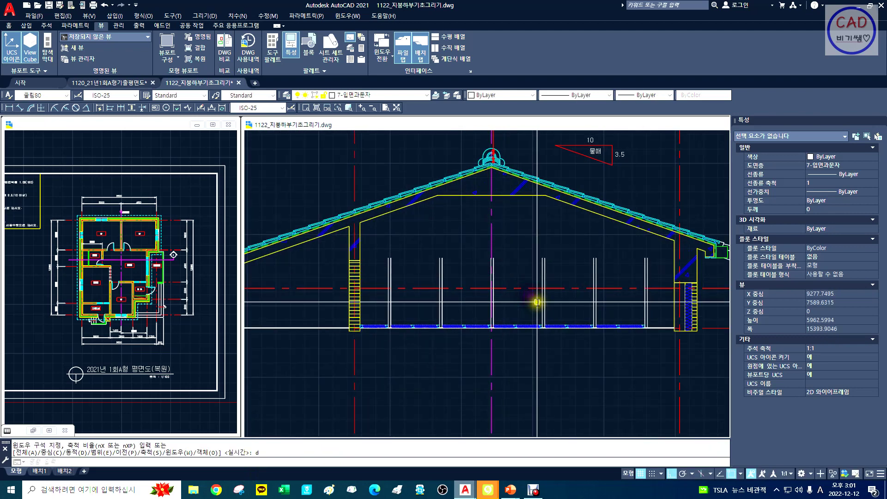
Step: Copy the last batting and timber square from the square's lower corner to the inner face of the right-hand wall
type("x")
left_click_drag(595, 327, 476, 297)
key("Escape")
type("z w")
left_click(497, 294)
type("f")
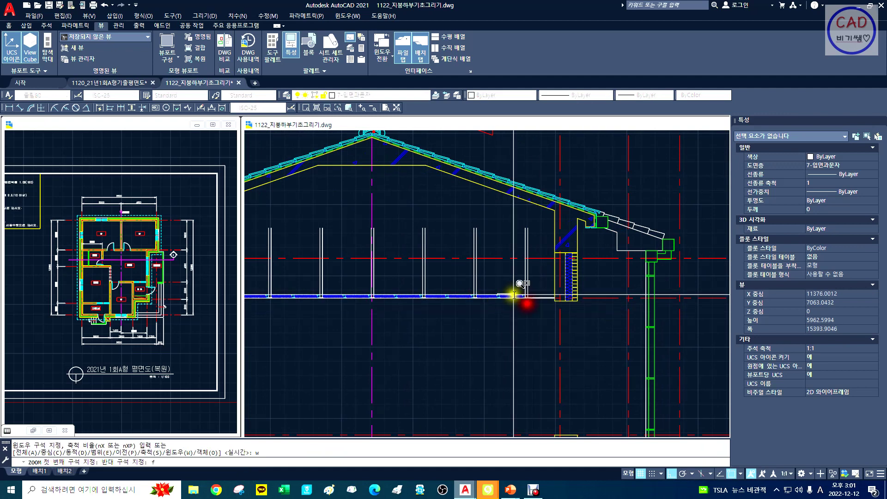
key("Escape")
type("z w")
left_click(495, 275)
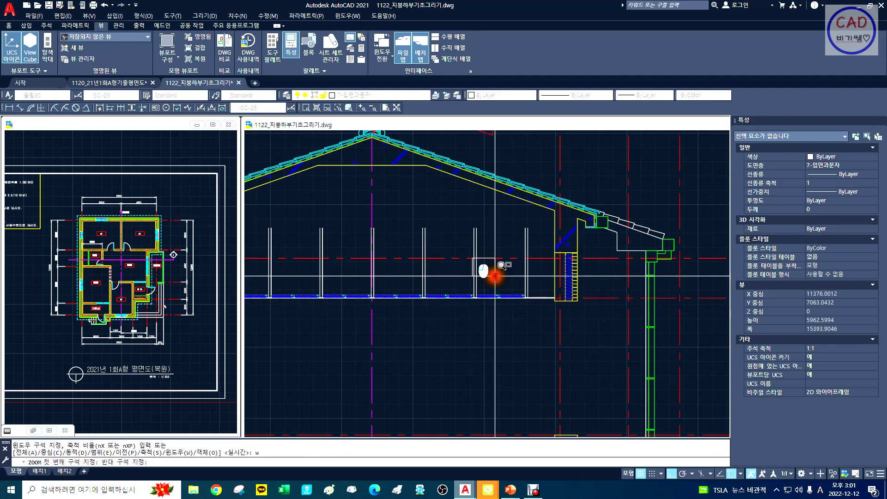
left_click(570, 319)
type("c")
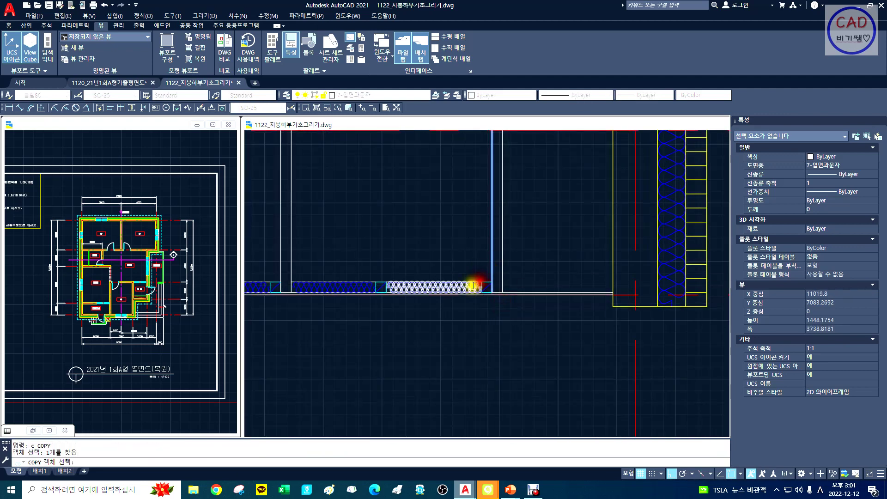
key("Escape")
key("space")
left_click(487, 263)
left_click(451, 291)
right_click(452, 293)
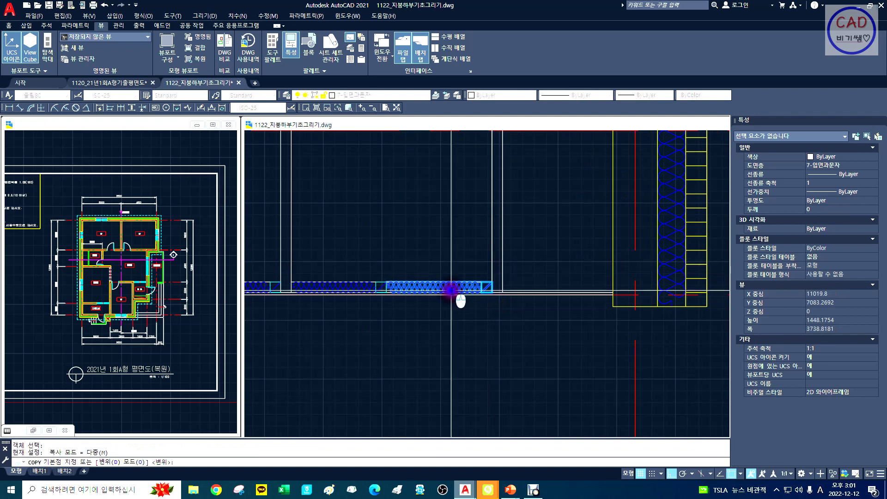
left_click(495, 292)
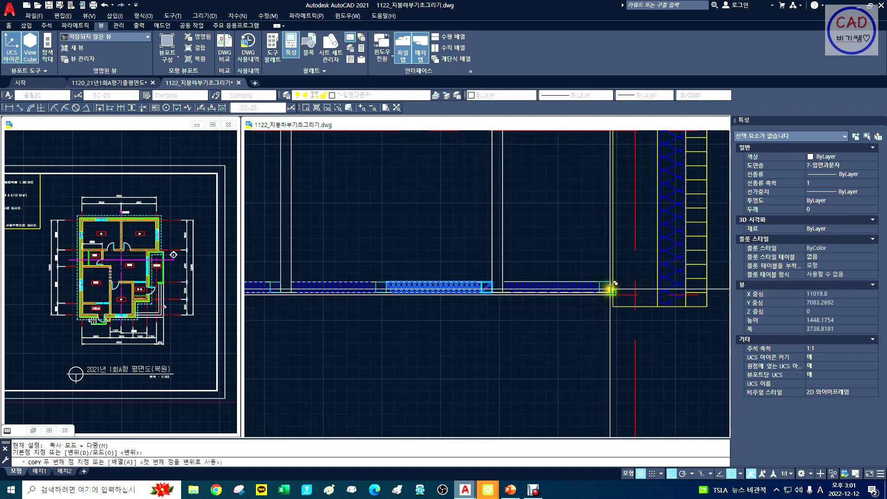
key("space")
Step: Stretch the near end of the copied batting back to the right face of the last hanger
type("z w")
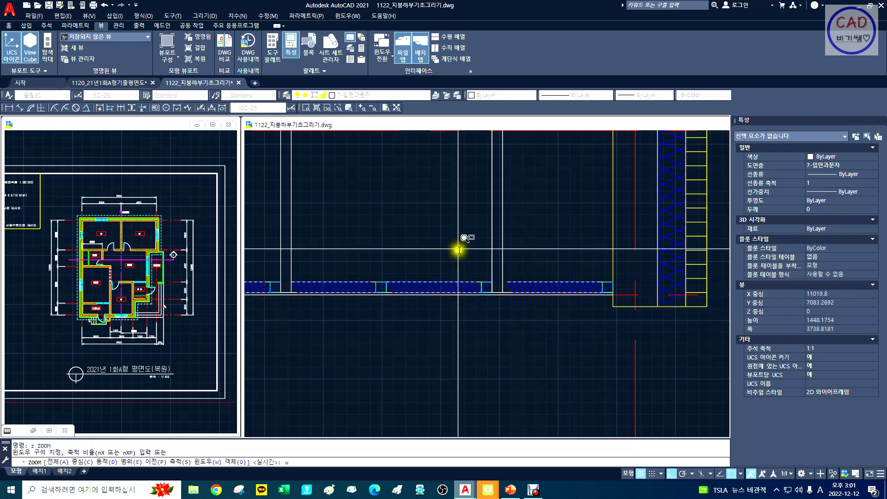
left_click(457, 249)
left_click(576, 325)
type("st")
left_click(488, 213)
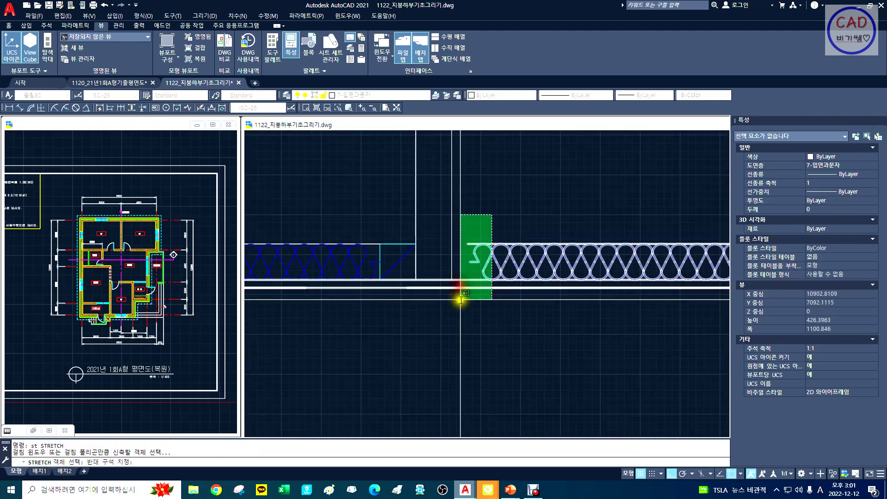
left_click(458, 300)
key("space")
left_click(451, 244)
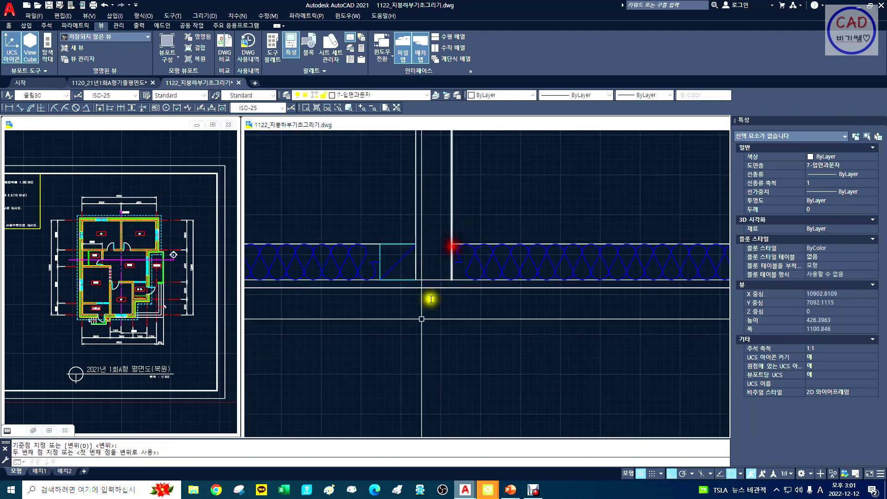
Step: Mirror the first two hangers with their batting and timbers about the middle wall's centre line into the left room, keeping the originals
key("Escape")
type("z d")
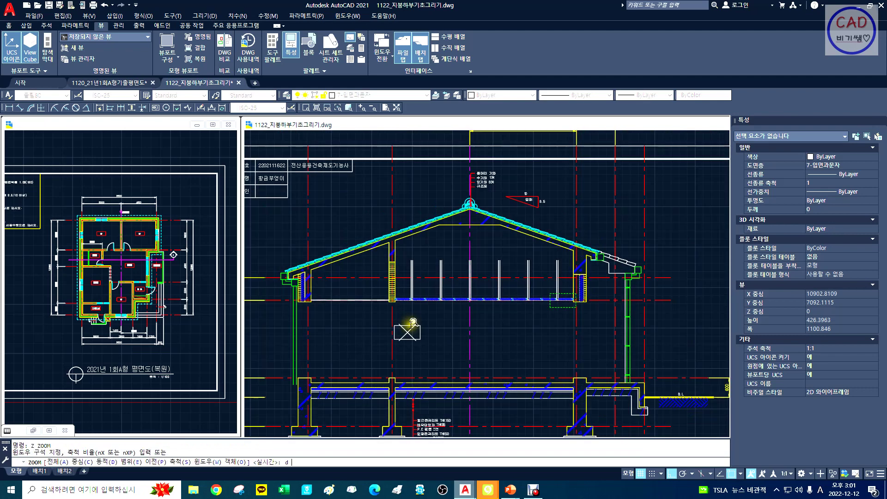
left_click(320, 318)
left_click(448, 294)
right_click(454, 306)
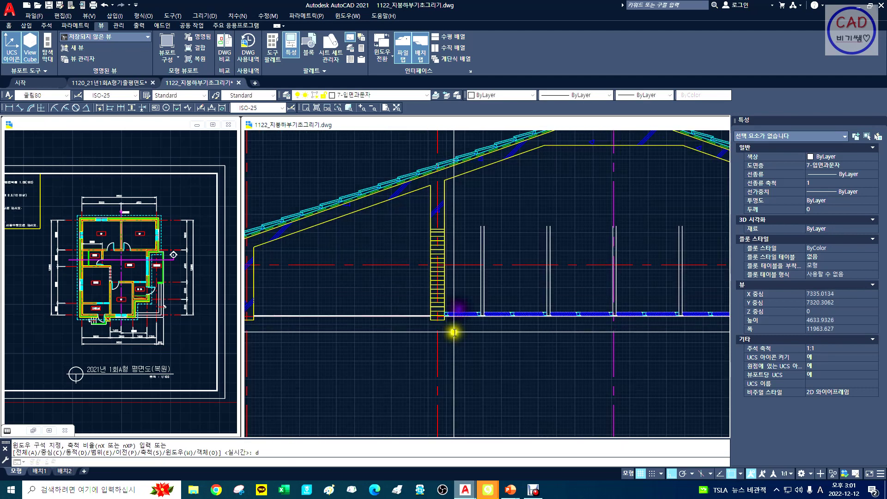
type("x")
left_click_drag(501, 349, 532, 325)
key("Escape")
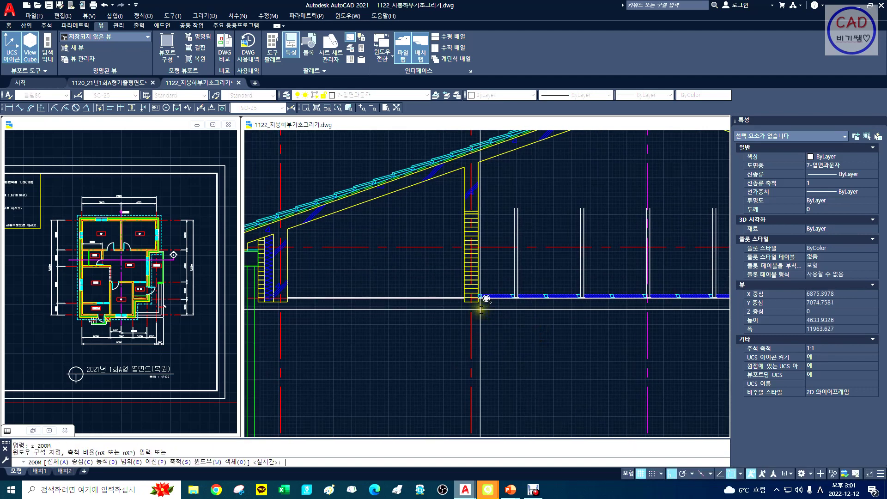
type("mi")
left_click(587, 270)
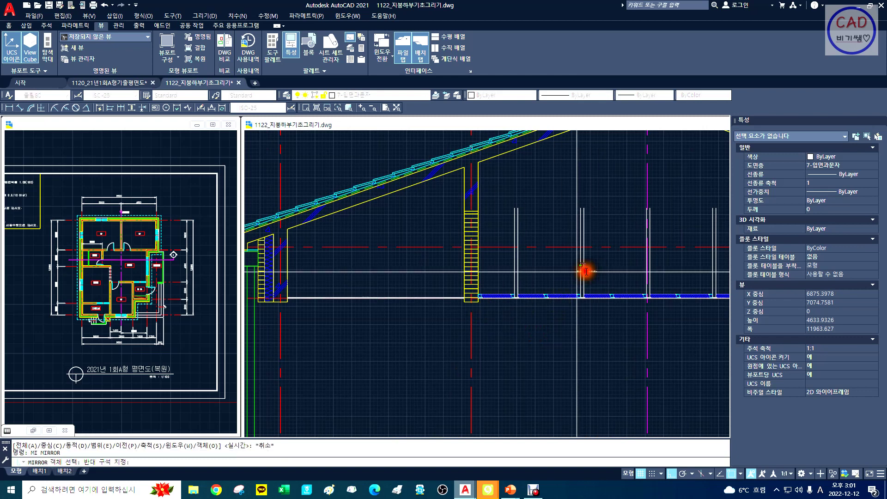
left_click(499, 274)
left_click(482, 287)
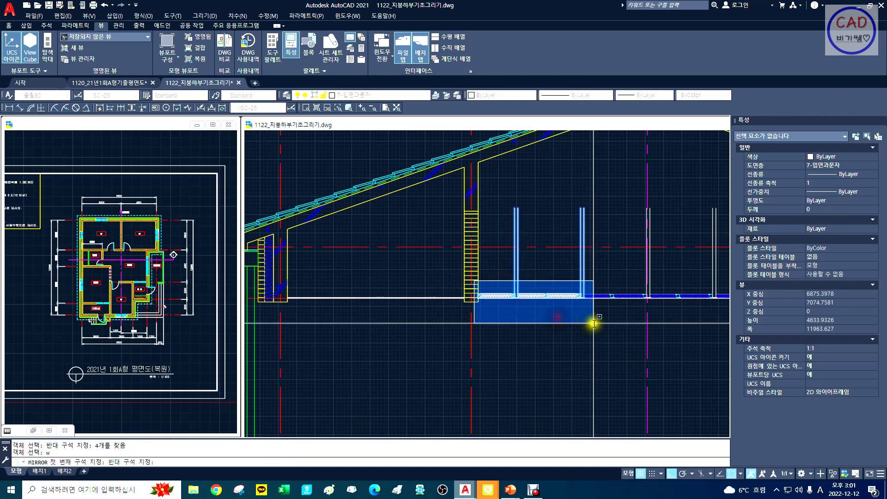
left_click(594, 323)
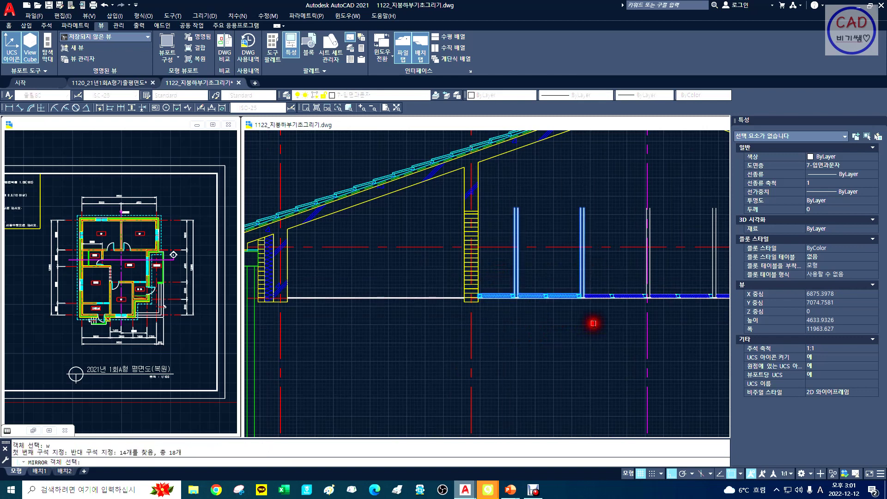
left_click(471, 302)
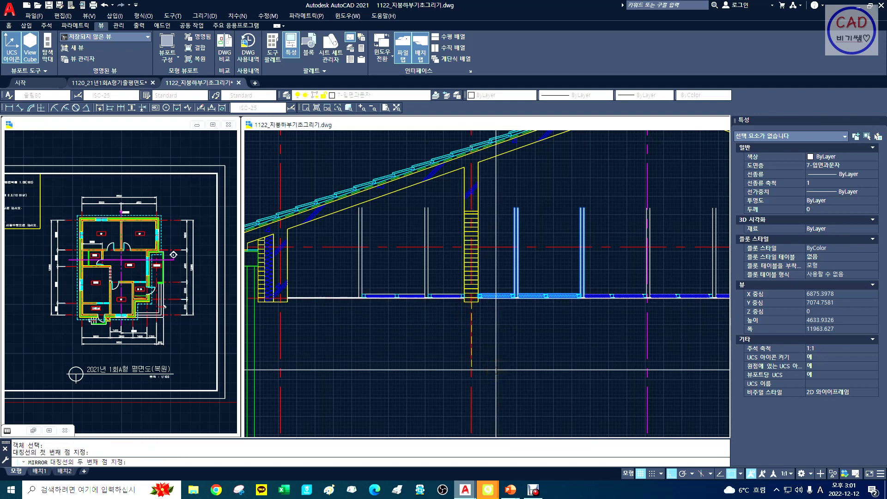
left_click(496, 369)
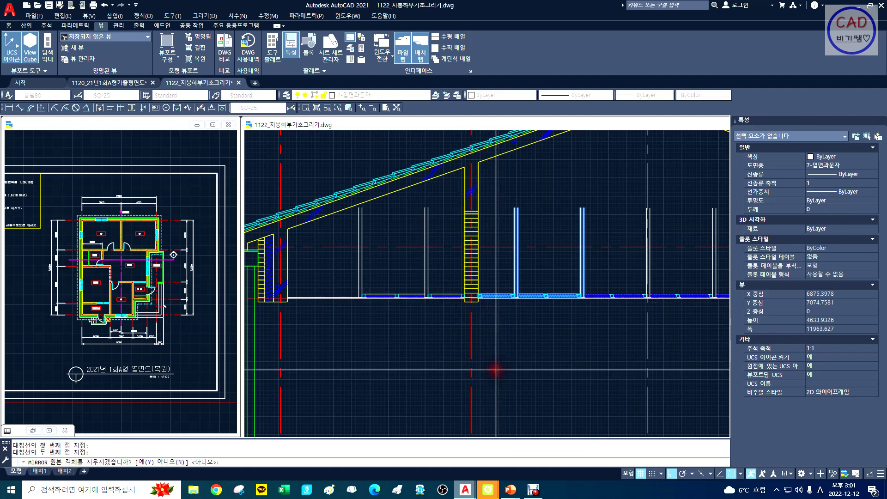
key("Escape")
Step: Copy the leftmost mirrored hanger with its two adjoining batting bays 900 to the left
type("c")
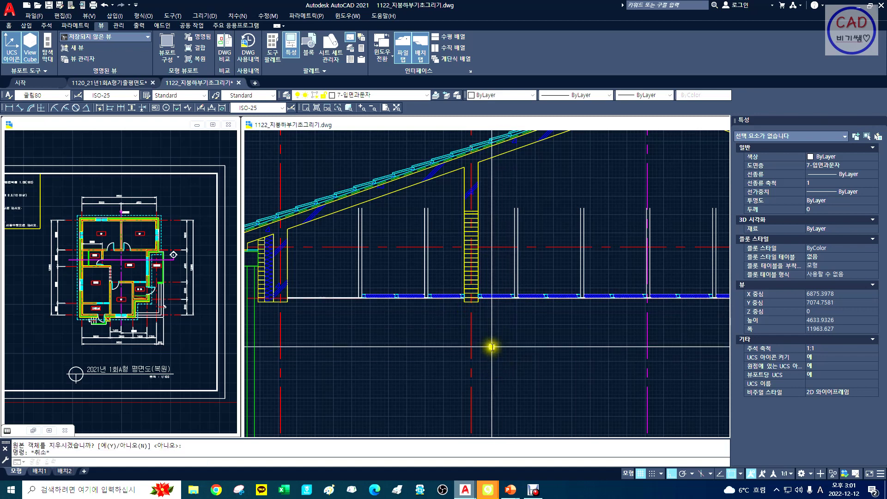
left_click(351, 208)
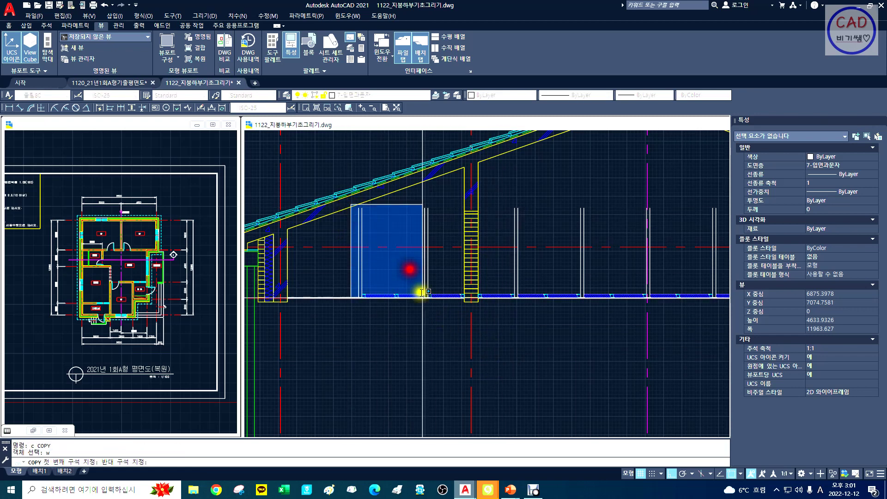
left_click(421, 318)
type("w")
key("Return")
left_click(376, 279)
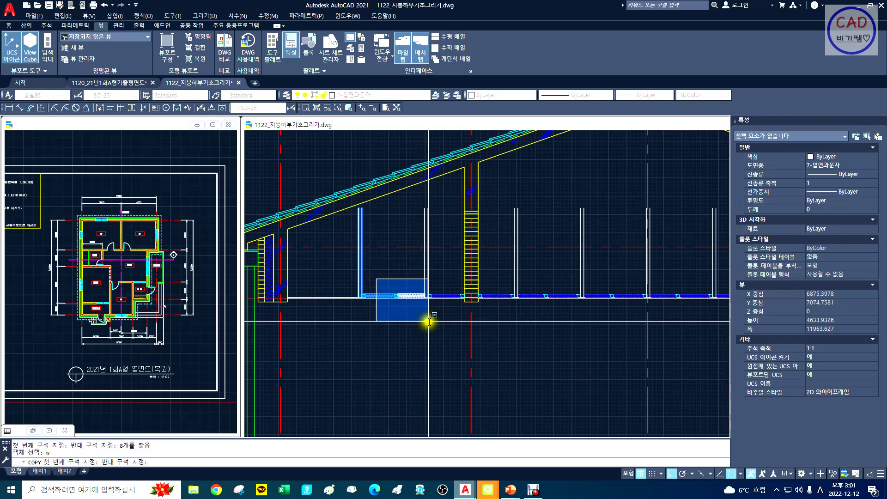
left_click(427, 323)
key("Return")
left_click(401, 356)
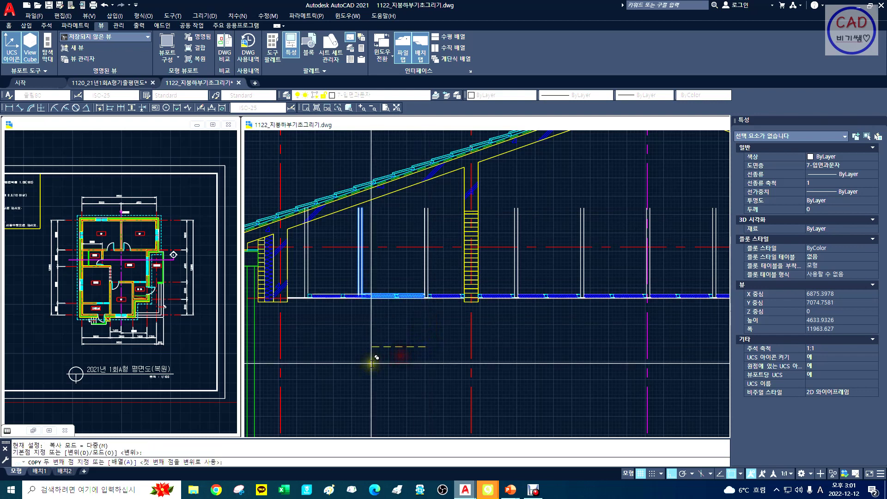
key("Escape")
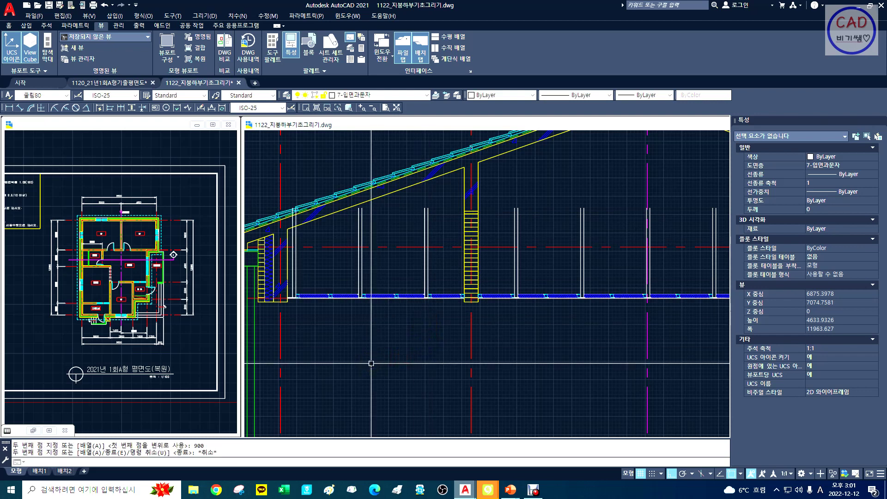
mouse_move(413, 311)
middle_mouse_down()
mouse_move(386, 317)
mouse_move(421, 305)
middle_mouse_up()
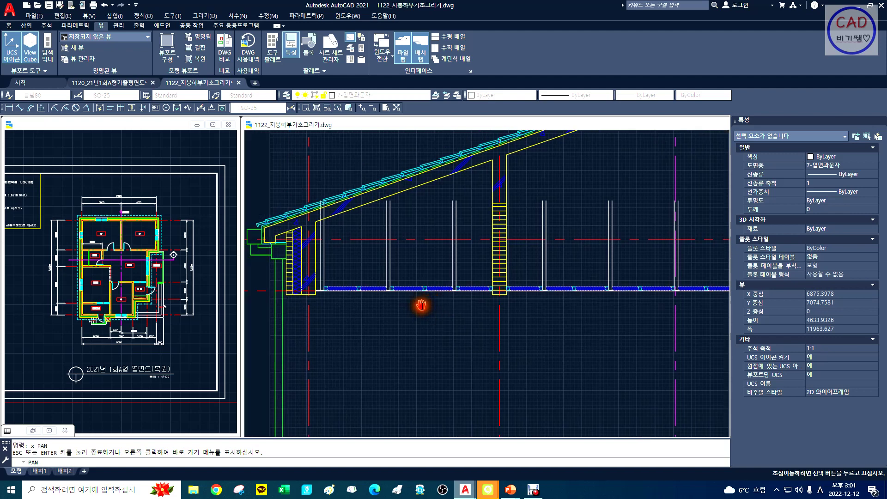
Step: Erase the two vertical lines of the hanger nearest the left-hand wall
type("z")
key("Return")
type("w")
key("Return")
left_click(301, 197)
left_click(437, 321)
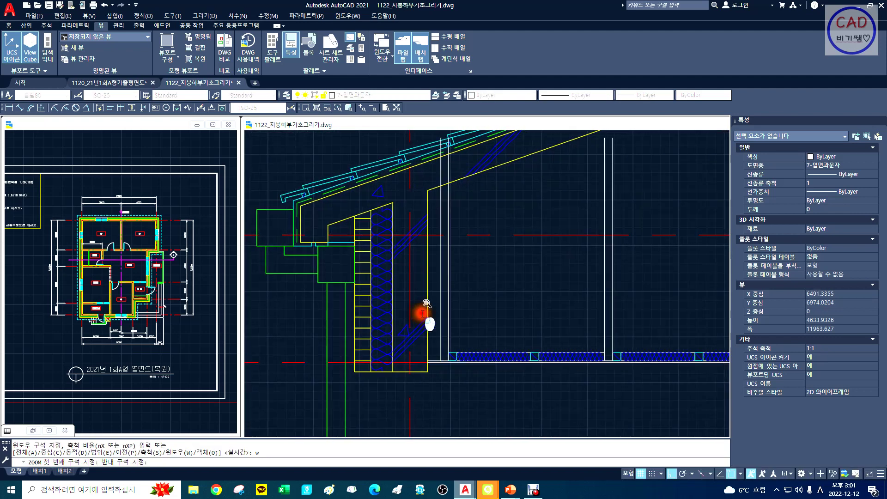
type("e")
key("Return")
left_click(462, 320)
key("Return")
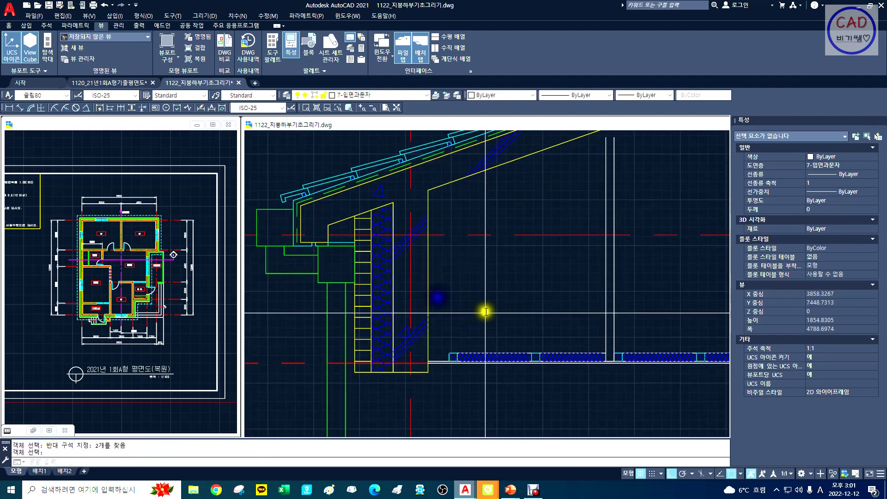
Step: Stretch the left end of the ceiling batting and its end timber to the inner face of the left-hand wall
middle_click_drag(485, 311, 471, 263)
type("st")
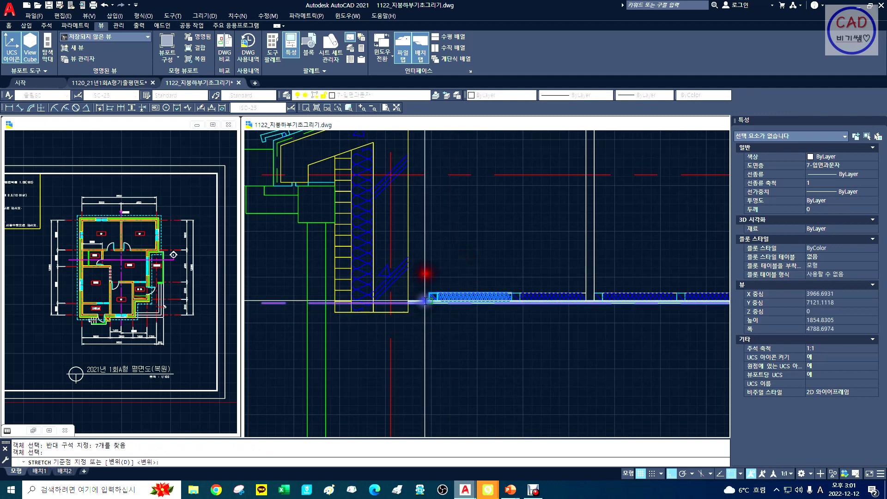
left_click(408, 301)
key("Escape")
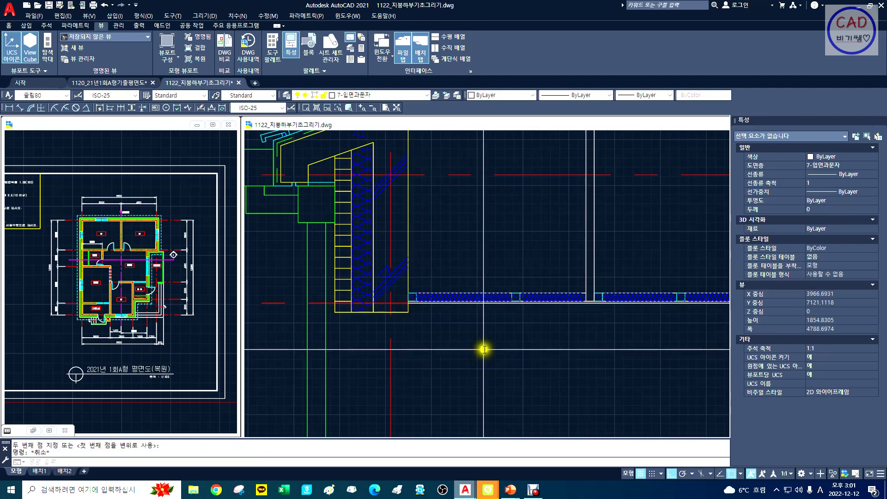
Step: Mirror the diagonal of the timber square at the left-hand wall about its vertical midline, deleting the original
type("x")
middle_click_drag(576, 327, 442, 337)
middle_click_drag(407, 304, 424, 358)
mouse_move(425, 356)
left_mouse_down()
mouse_move(421, 348)
mouse_move(475, 289)
mouse_move(392, 328)
mouse_move(511, 244)
left_mouse_up()
key("Escape")
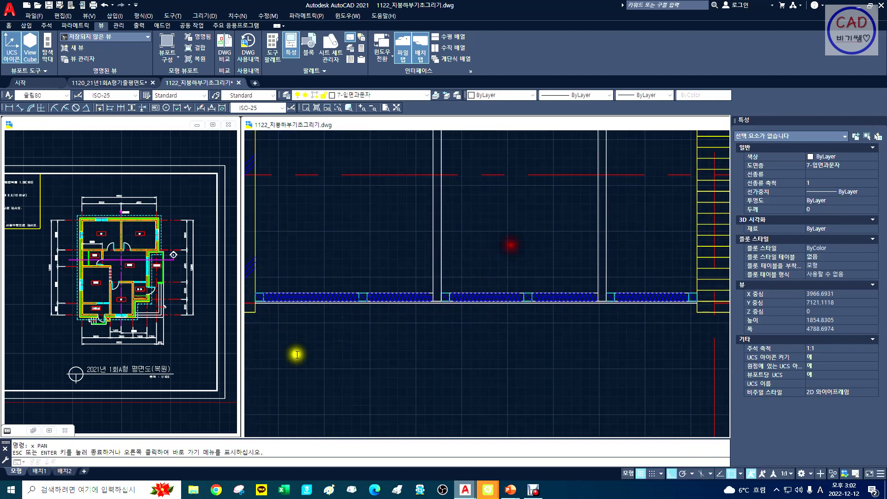
type("z")
key("Return")
type("w")
key("Return")
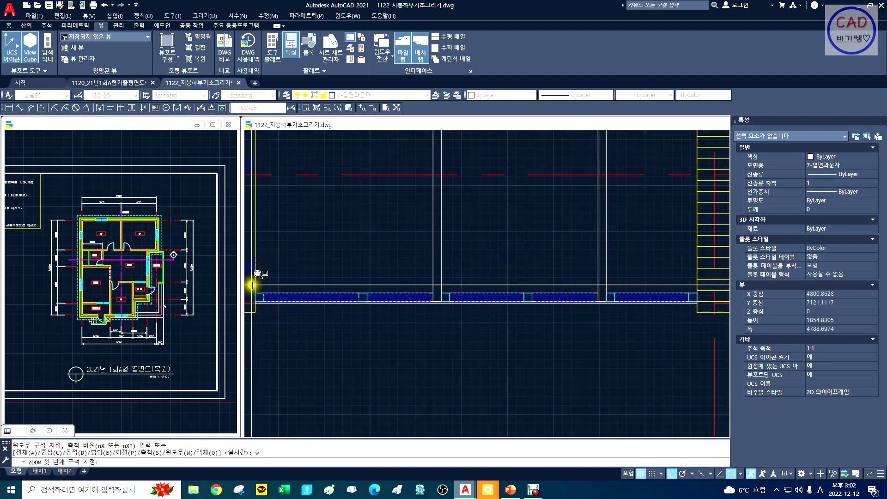
left_click(252, 279)
left_click(311, 336)
type("mi MIRROR")
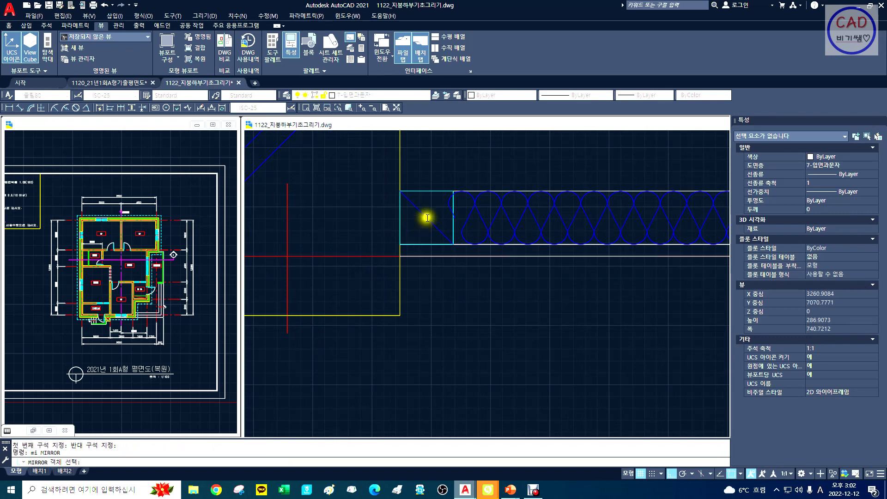
left_click(426, 192)
left_click(442, 317)
type("y")
key("Return")
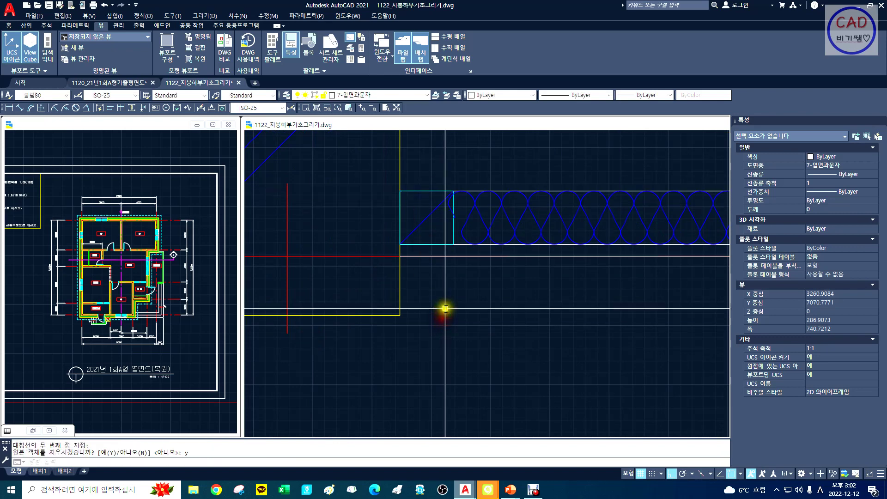
Step: Mirror the diagonal of the timber between the left-hand wall and the first hanger about its vertical midline, deleting the original
type("z")
key("Return")
type("d")
key("Return")
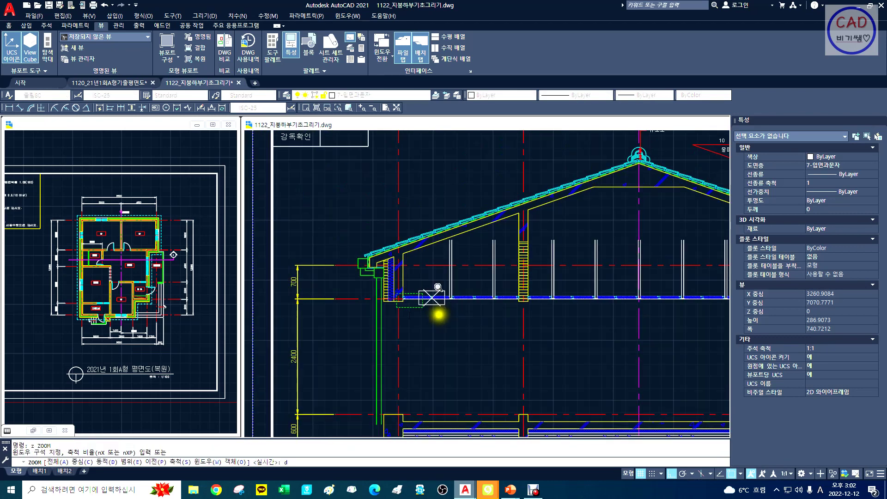
key("Return")
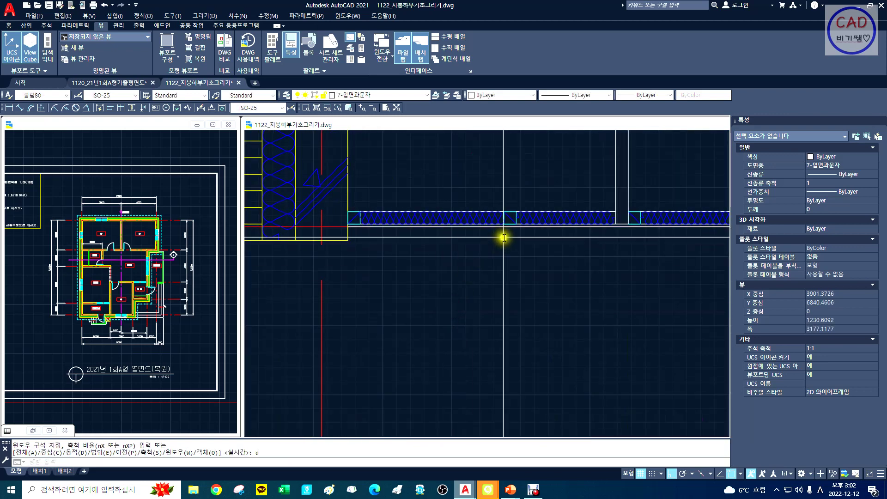
type("p")
left_click_drag(528, 251, 420, 253)
key("space")
type("z w")
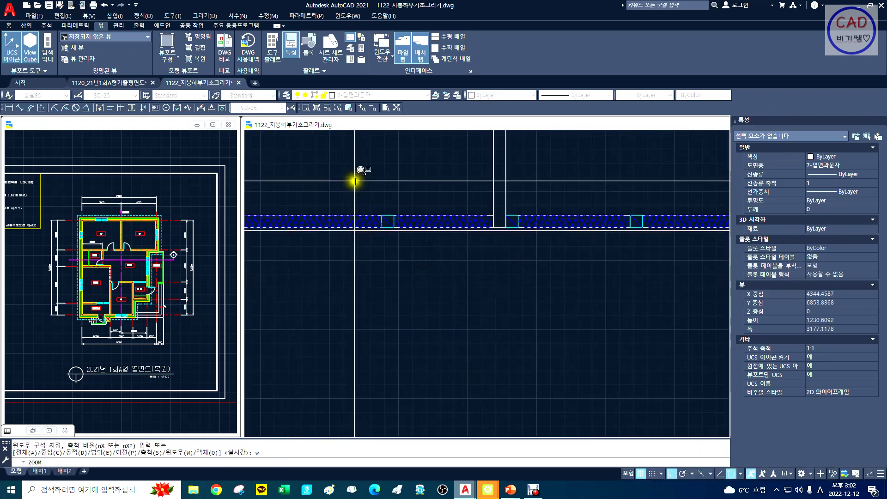
left_click(356, 180)
left_click(607, 323)
type("mi")
left_click(336, 209)
key("space")
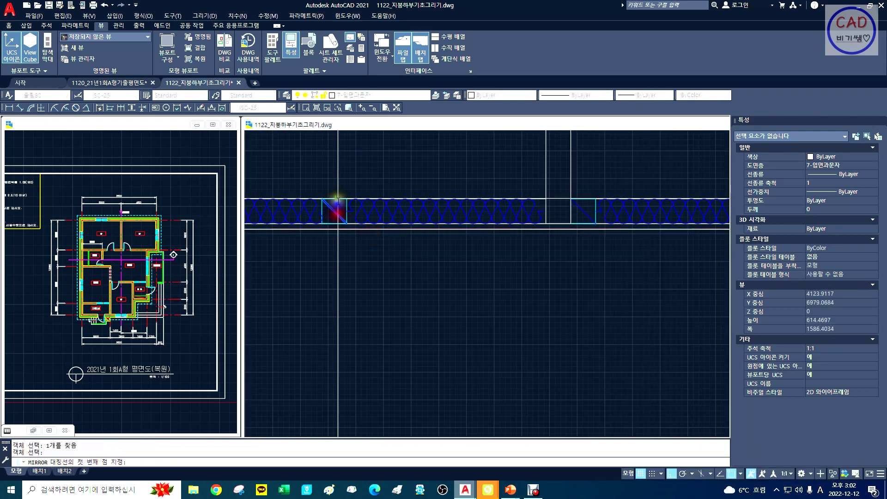
left_click(337, 198)
left_click(336, 239)
key("Return")
key("Return")
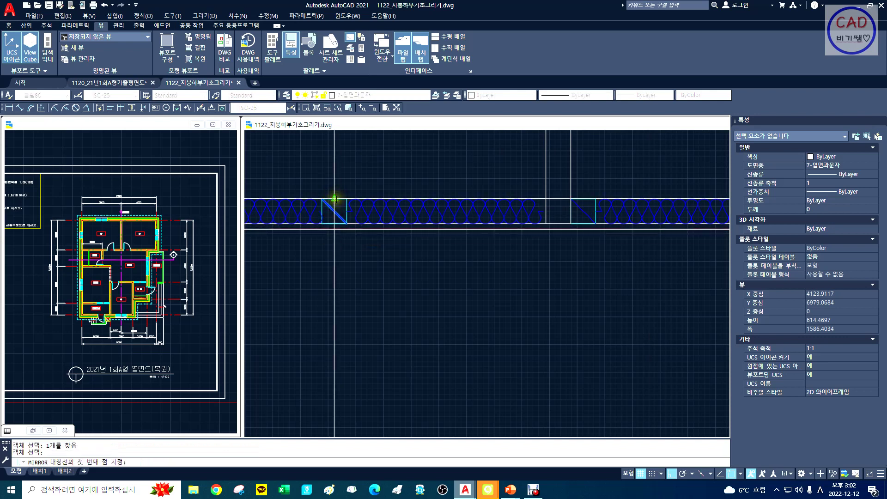
left_click(362, 309)
key("Return")
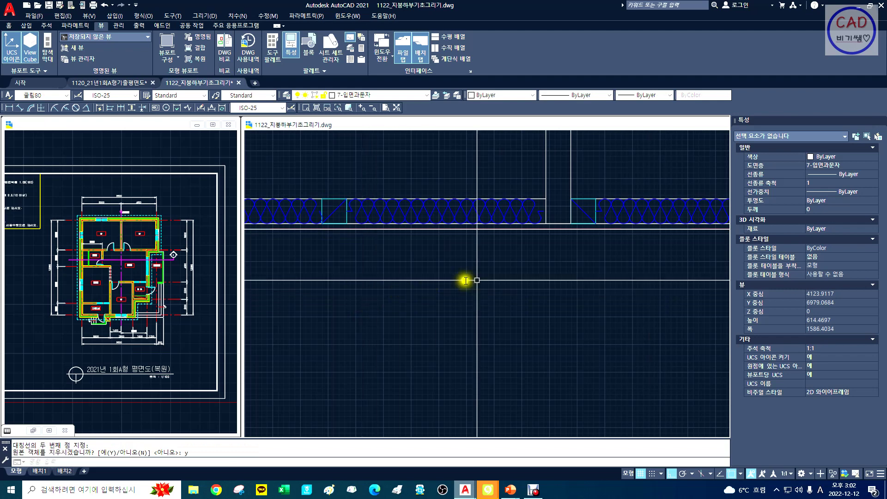
Step: Erase the diagonal of the timber square on the right side of the left room's first hanger
middle_click_drag(596, 289, 580, 301)
type("e")
key("Return")
left_click(570, 226)
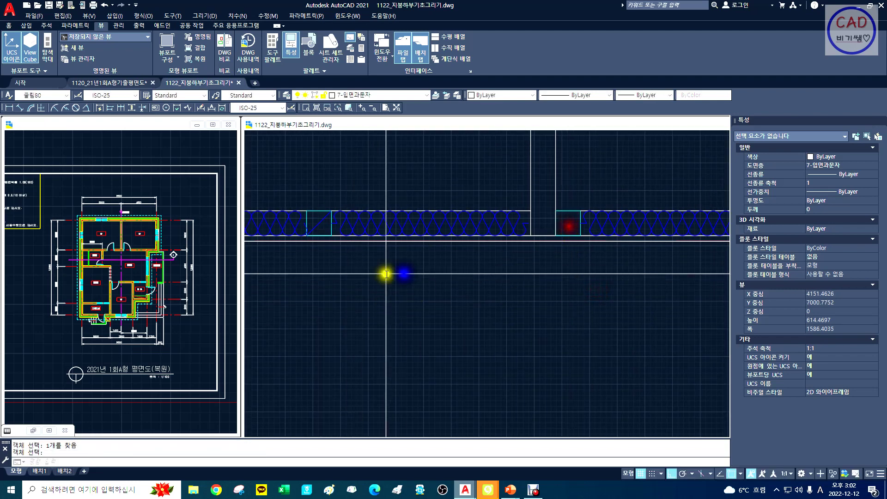
type("c")
right_click(324, 222)
right_click(327, 217)
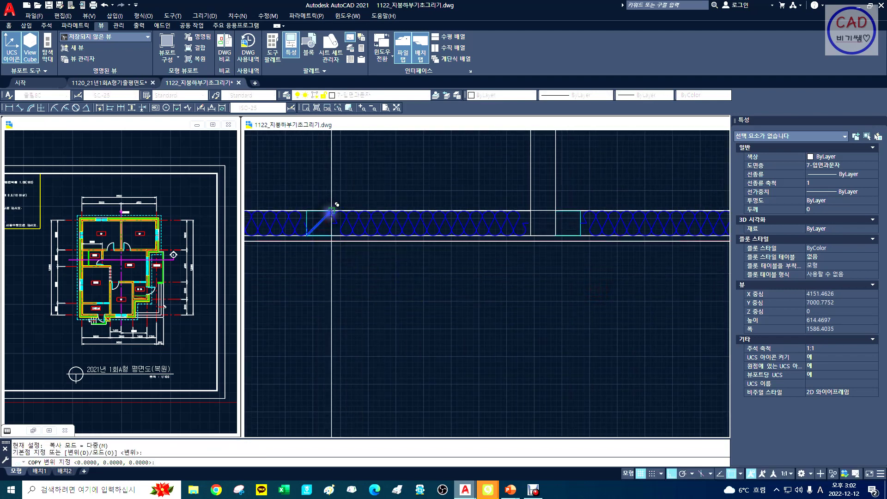
left_click(330, 212)
key("Escape")
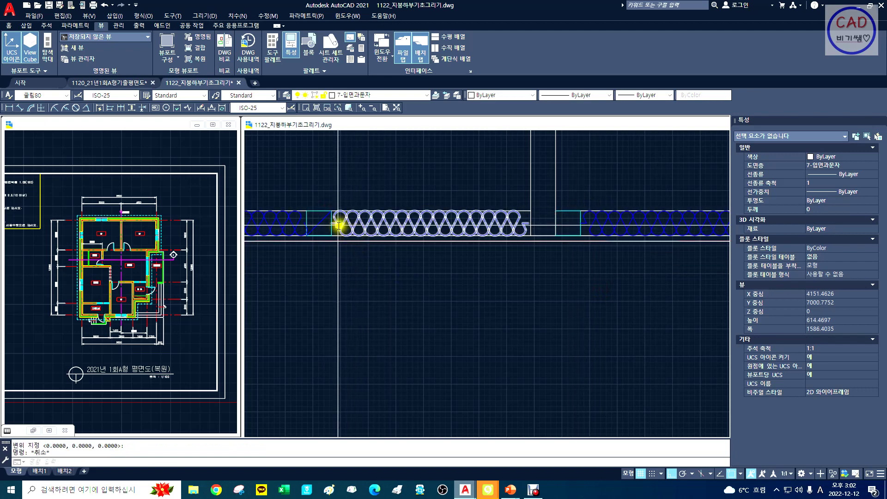
Step: Copy the mirrored timber diagonal from its upper-right corner to that of the timber square right of the first hanger
type("c")
key("Return")
left_click(322, 223)
right_click(328, 213)
left_click(331, 211)
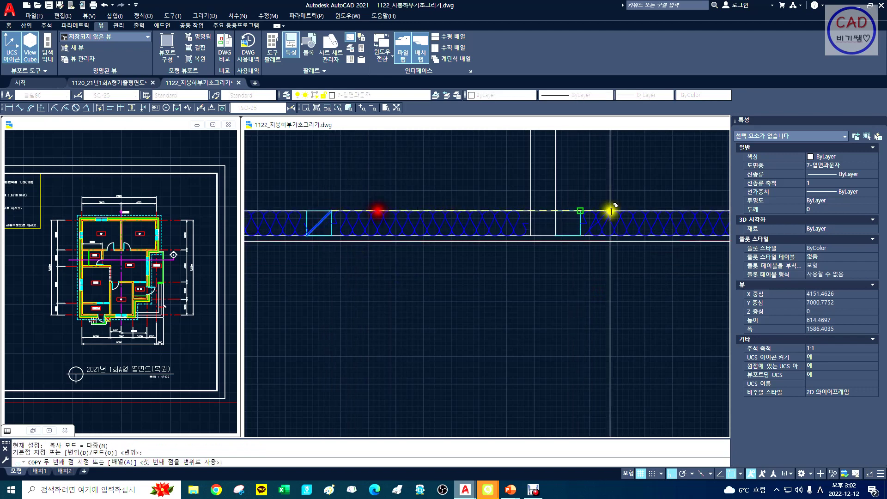
left_click(581, 211)
key("Return")
Step: Erase the diagonal of the timber square midway between the left room's two hangers
type("x")
key("Return")
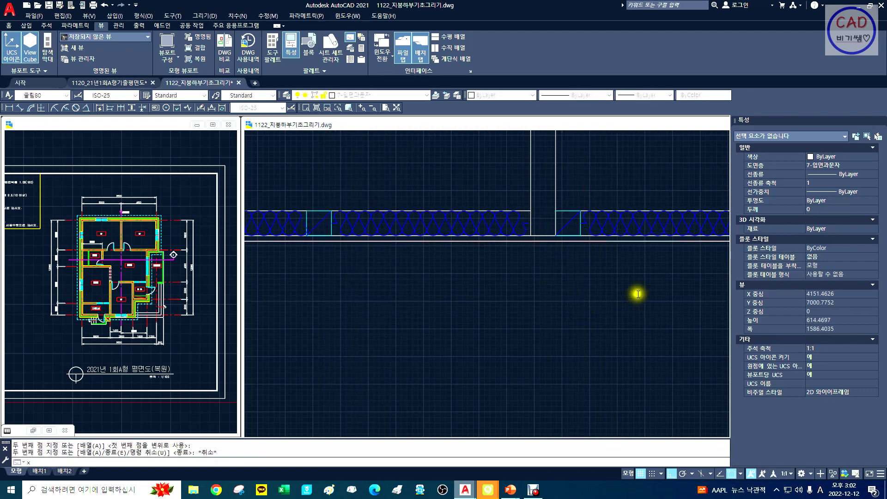
left_click_drag(636, 294, 464, 295)
left_click_drag(545, 295, 463, 296)
key("Escape")
type("e")
key("Return")
left_click(564, 221)
key("Return")
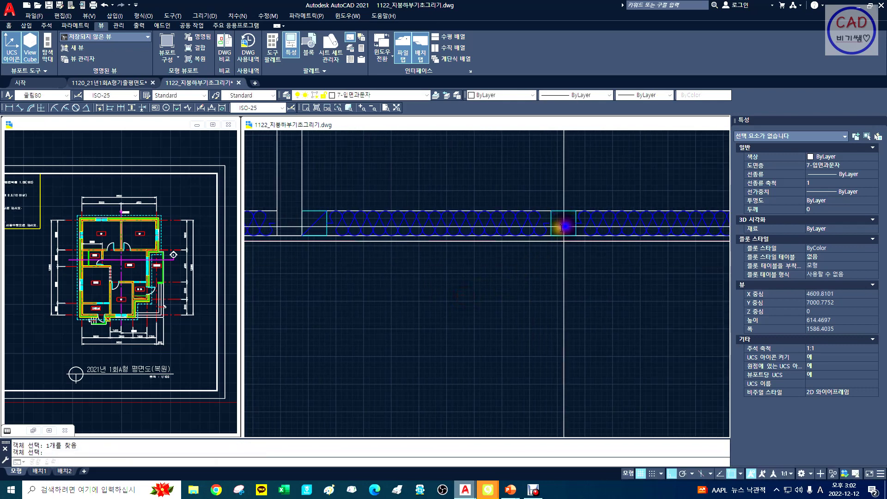
Step: Copy the diagonal beside the first hanger into the timber square midway between the two hangers, corner to corner
type("c")
key("Return")
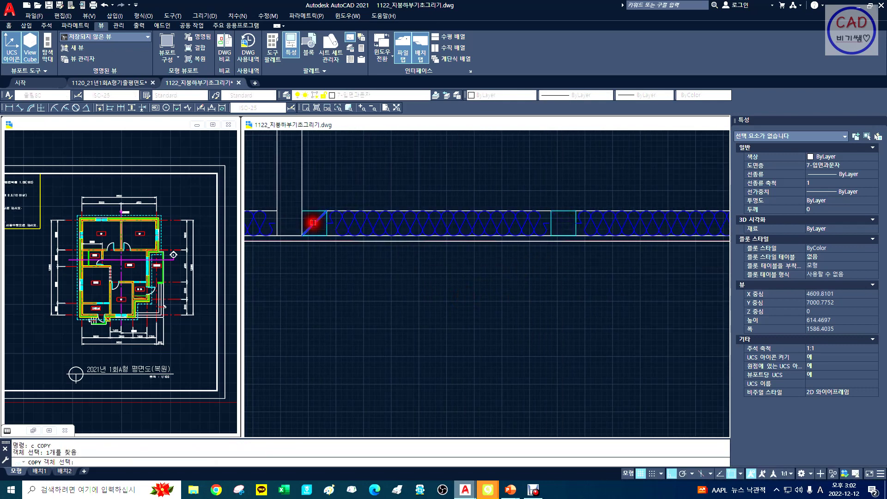
key("Return")
left_click(326, 211)
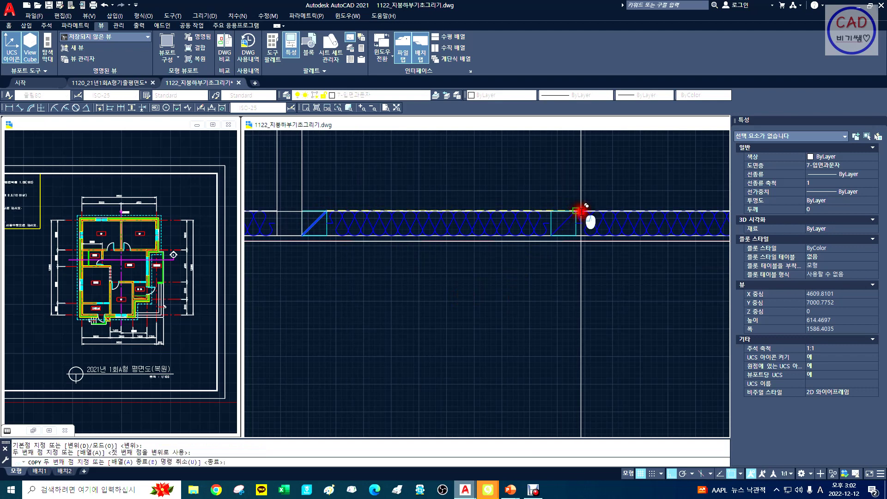
key("Return")
Step: Erase the diagonals of the timber squares right of the second hanger and against the middle wall
type("x")
key("Return")
left_click_drag(638, 269, 392, 275)
left_click_drag(494, 276, 438, 288)
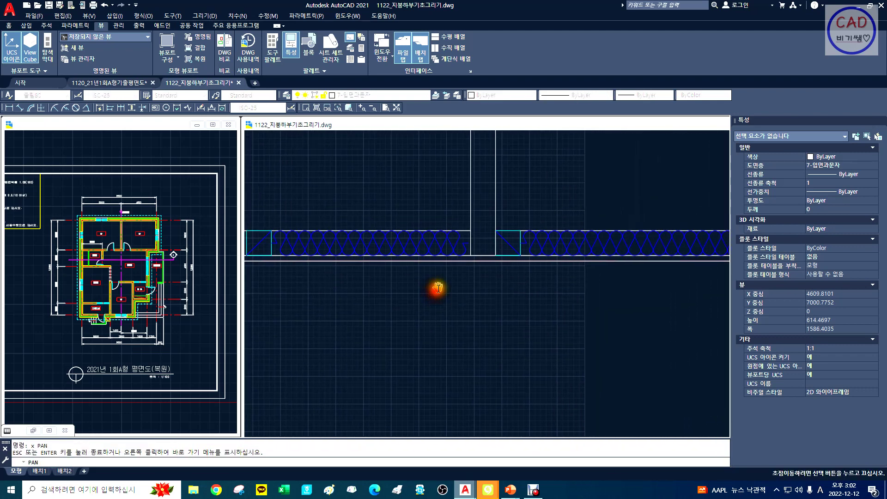
left_click_drag(530, 283, 456, 268)
key("Escape")
type("e")
key("Return")
left_click(424, 231)
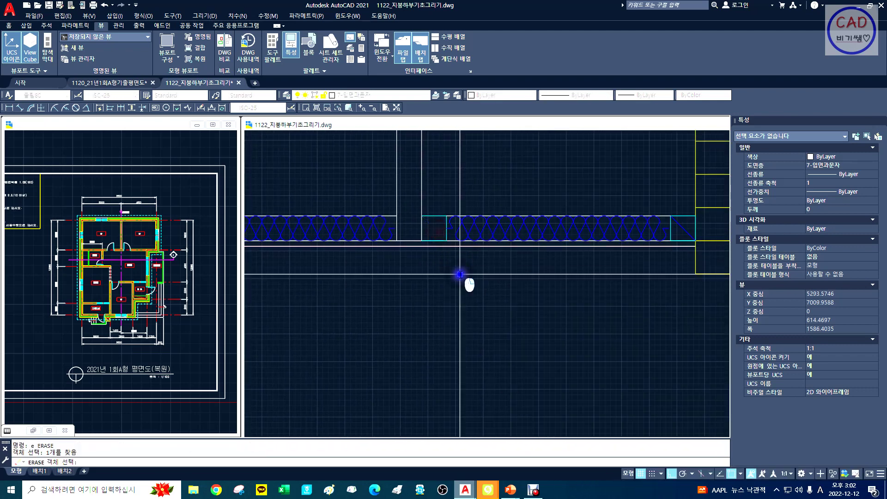
key("Return")
key("Return")
left_click(673, 223)
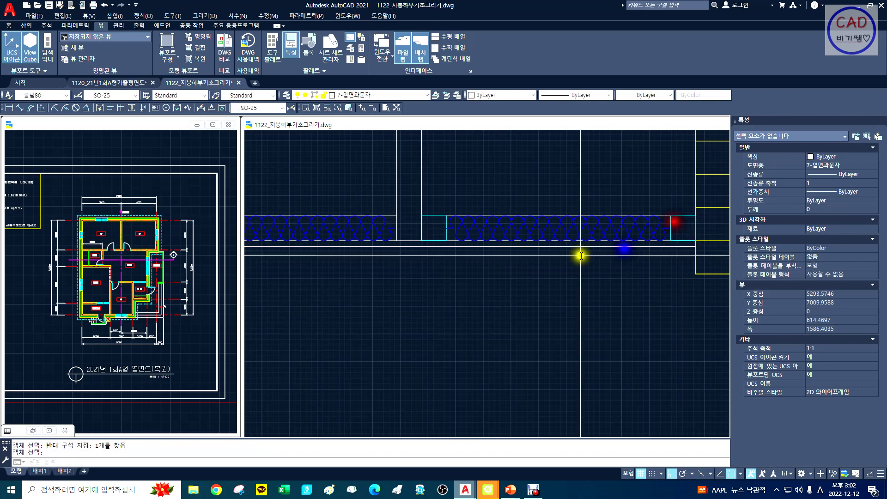
key("Return")
Step: Draw lines from upper-right to lower-left corner in the timber squares beside the second hanger and the middle wall
type("l")
key("Return")
left_click(446, 216)
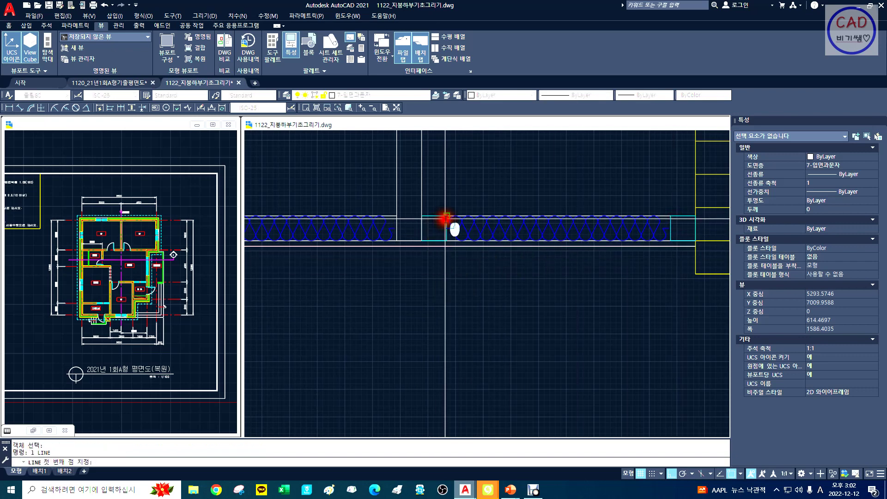
left_click(423, 240)
key("Return")
key("Return")
left_click(696, 216)
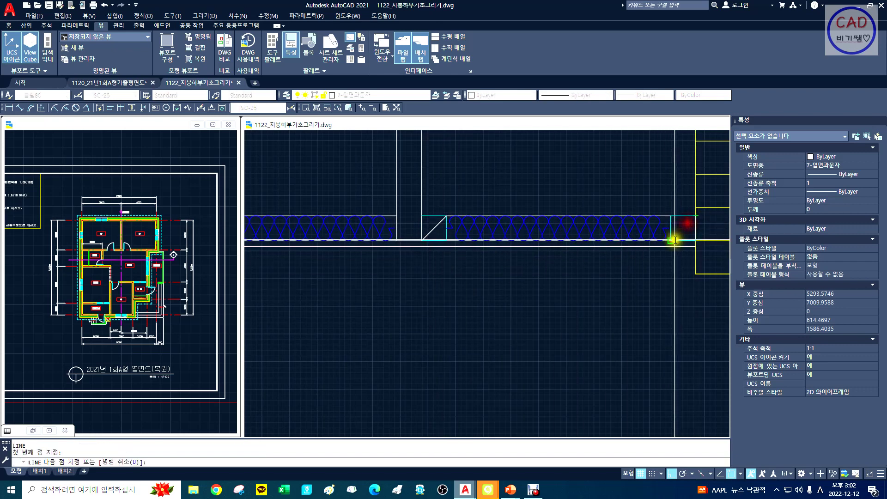
left_click(671, 240)
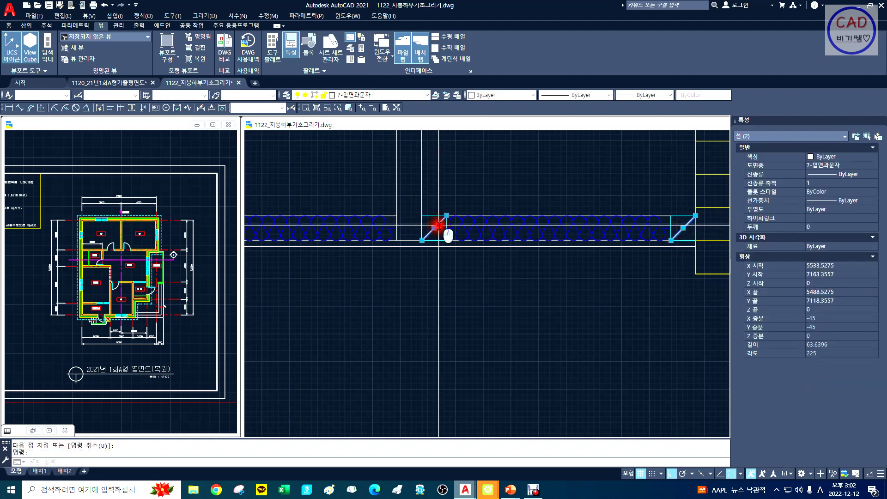
Step: Move the two new timber diagonals to the 5해치 layer
left_click(388, 96)
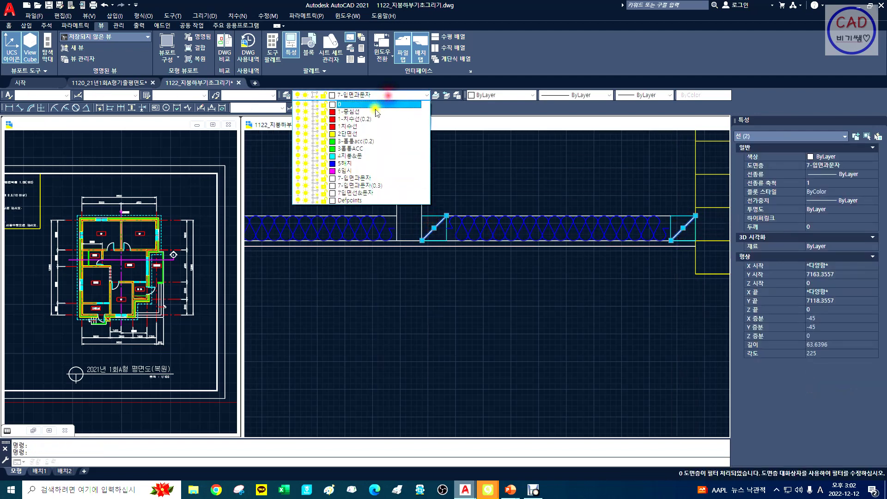
left_click(363, 163)
key("Escape")
type("z")
key("space")
type("d")
key("space")
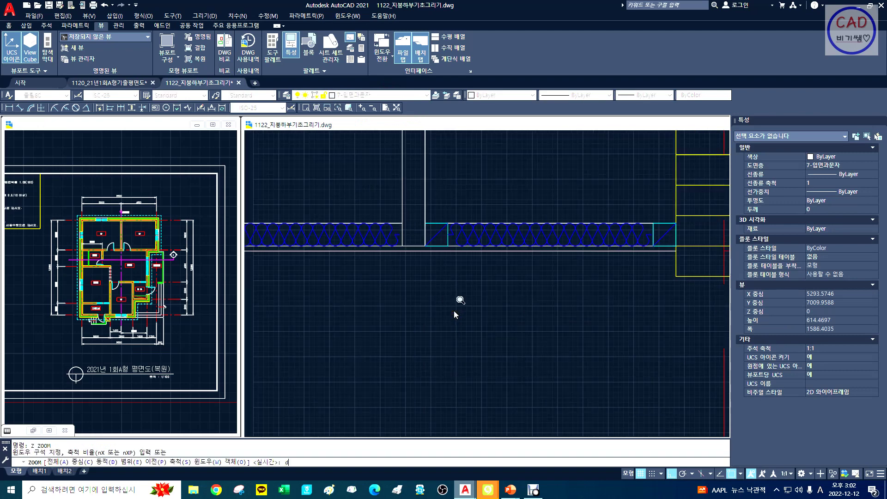
scroll(454, 310, "down", 12)
scroll(463, 273, "up", 2)
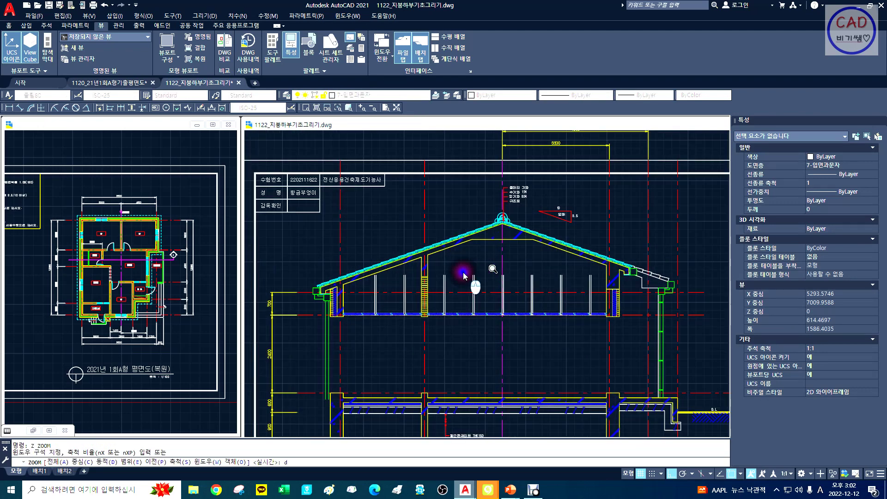
scroll(463, 272, "up", 3)
key("Escape")
type("ex")
key("space")
key("Escape")
Step: Extend the hanger lines in the right room up to the sloping and flat undersides of the roof slab
type("p")
key("space")
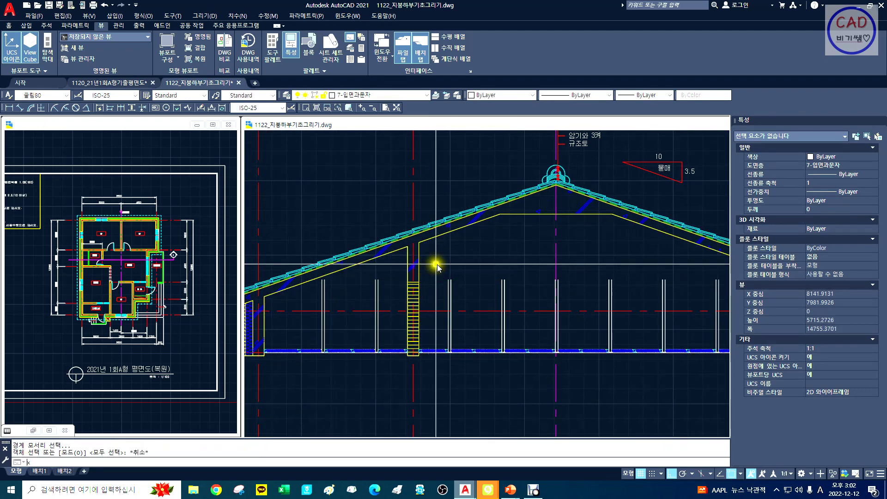
mouse_move(526, 259)
left_mouse_down()
mouse_move(527, 225)
mouse_move(485, 219)
left_mouse_up()
key("Escape")
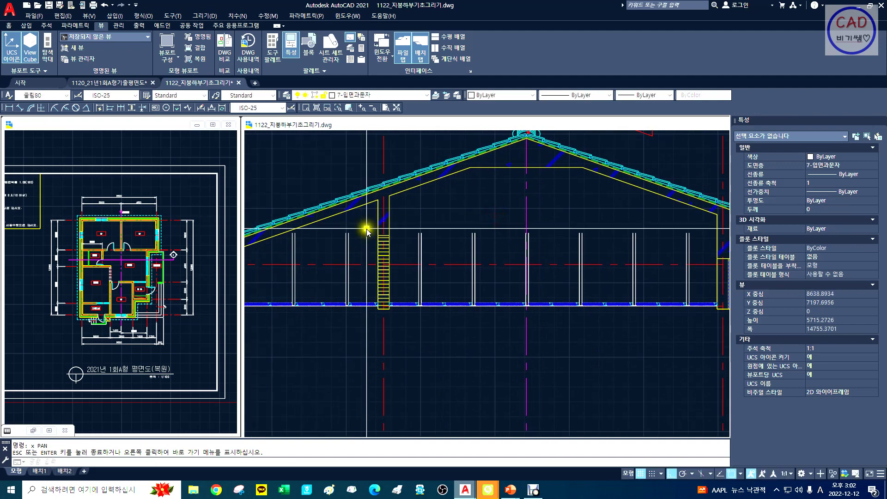
type("ex")
key("space")
left_click(327, 224)
left_click(306, 203)
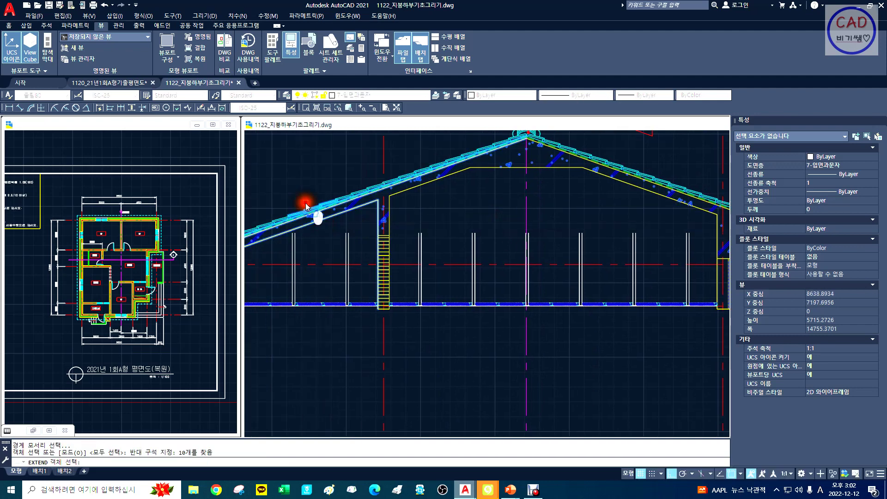
left_click(508, 199)
left_click(478, 162)
left_click(601, 176)
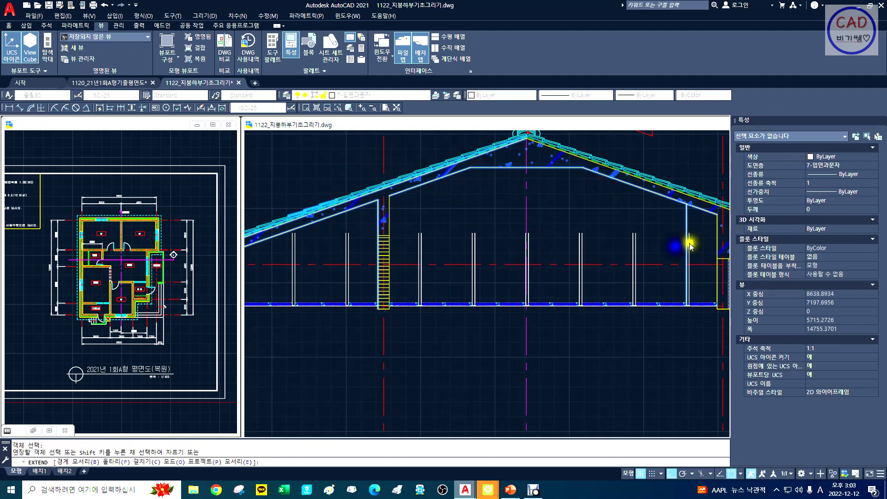
left_click(567, 247)
left_click(550, 231)
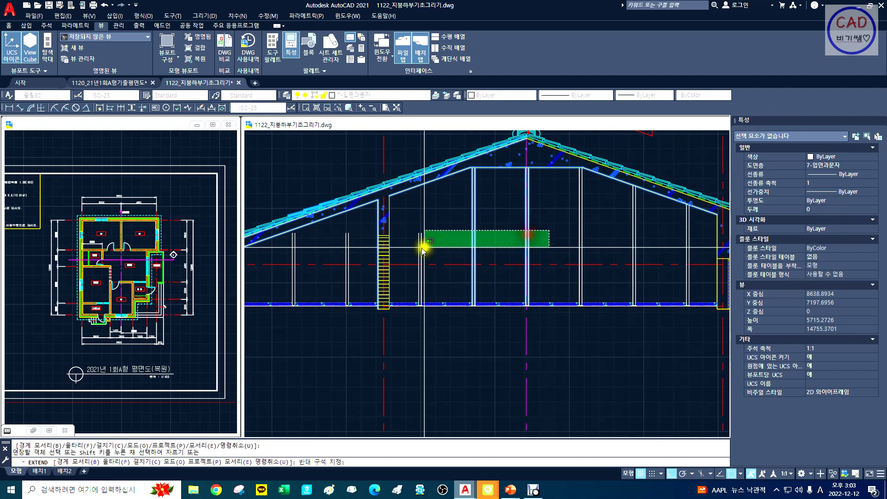
left_click(413, 248)
Step: Extend both hangers in the left room up to the sloping underside of the roof slab
left_click(357, 231)
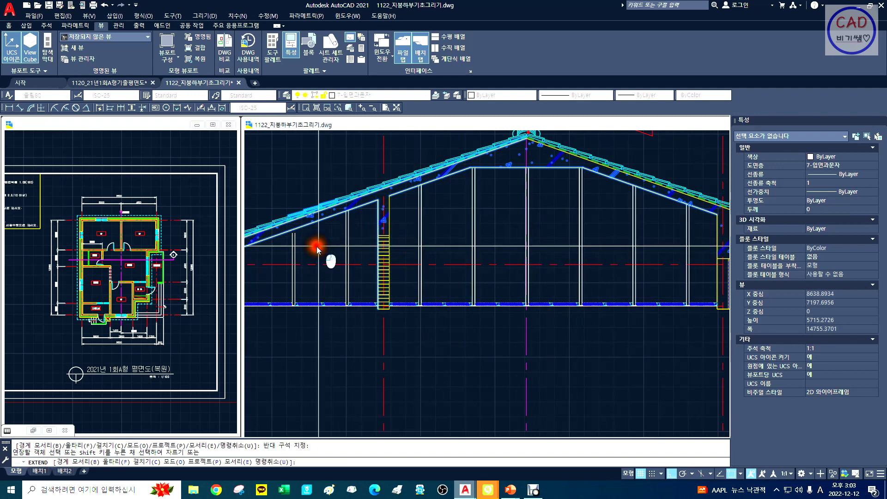
left_click(317, 246)
left_click(289, 232)
right_click(334, 253)
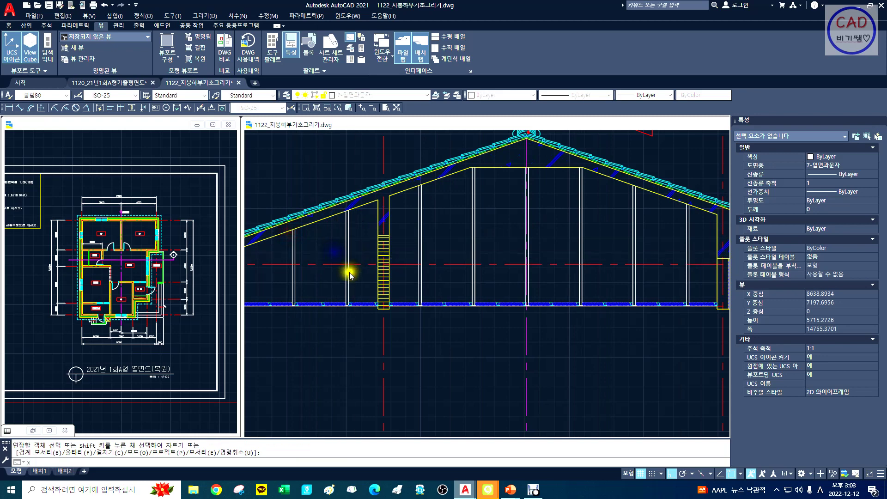
Step: Copy the ceiling timber square with its diagonal beside the left room's first hanger and paste it left of that hanger's top
type("x")
key("space")
mouse_move(349, 272)
left_mouse_down()
mouse_move(488, 251)
mouse_move(450, 248)
mouse_move(514, 252)
mouse_move(517, 279)
mouse_move(569, 301)
left_mouse_up()
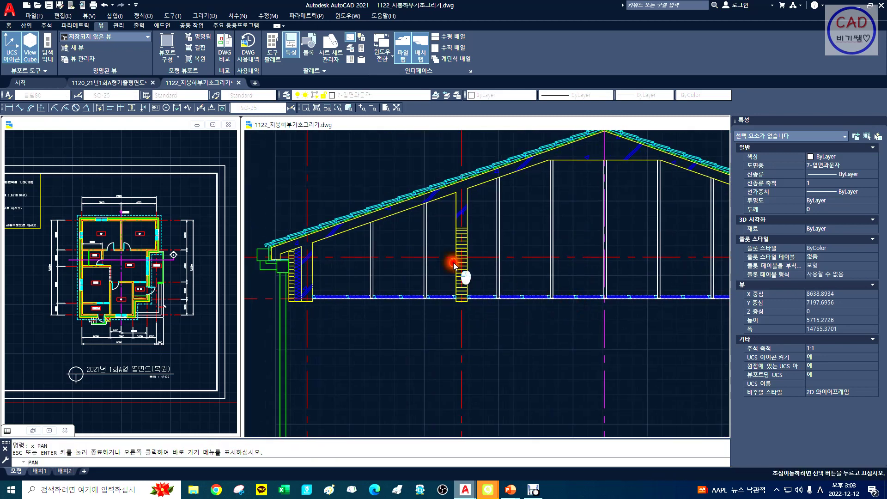
left_click_drag(455, 262, 484, 268)
key("Escape")
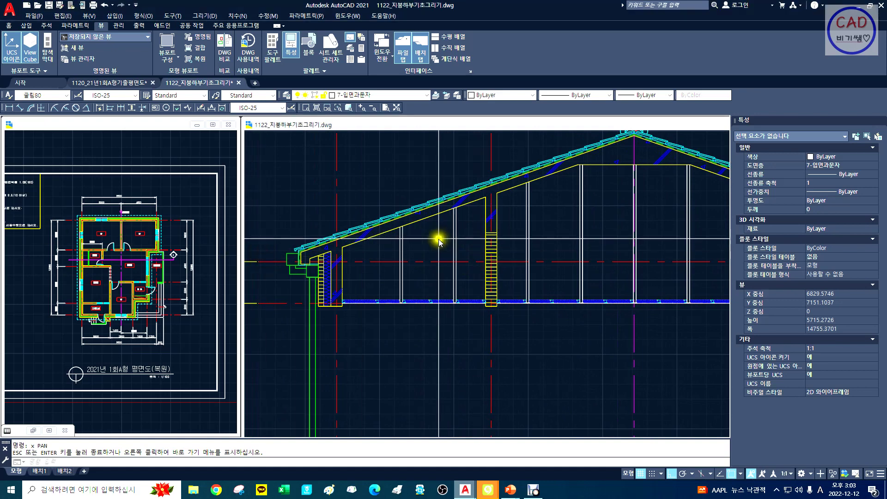
type("z")
key("Return")
type("w")
key("Return")
left_click(365, 202)
left_click(472, 299)
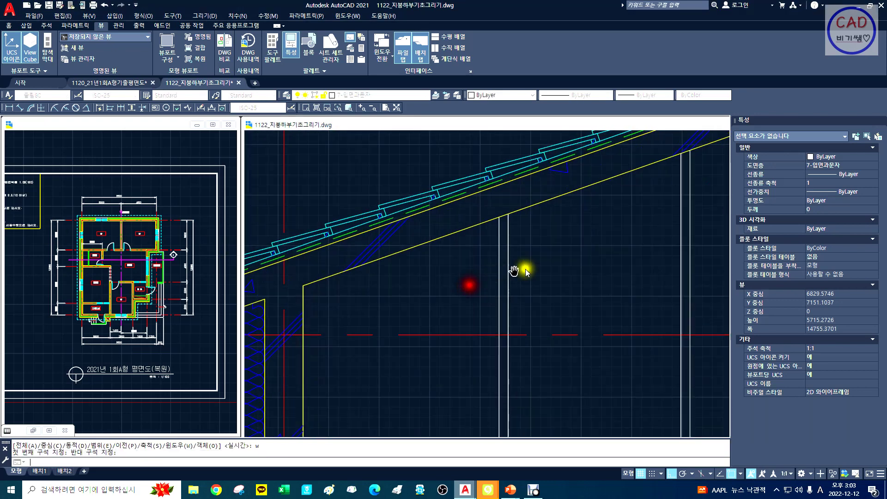
type("re")
key("Return")
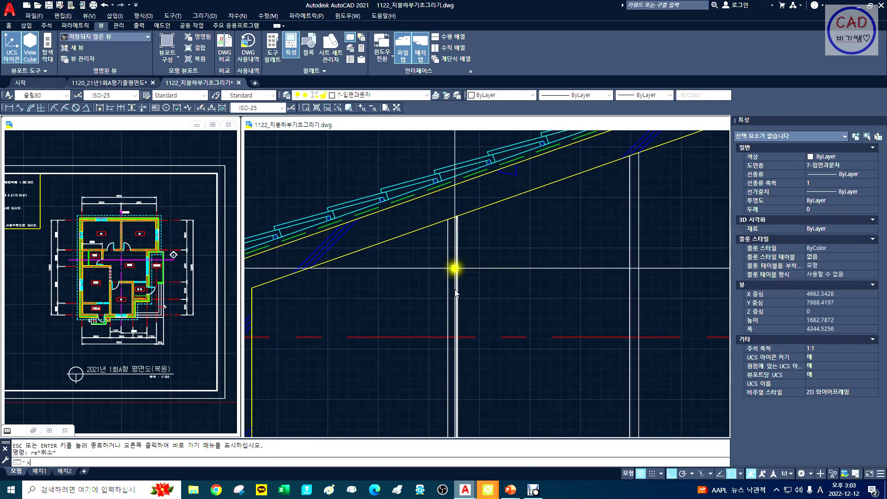
type("x")
key("Return")
mouse_move(466, 372)
left_mouse_down()
mouse_move(470, 200)
mouse_move(472, 239)
left_mouse_up()
key("Escape")
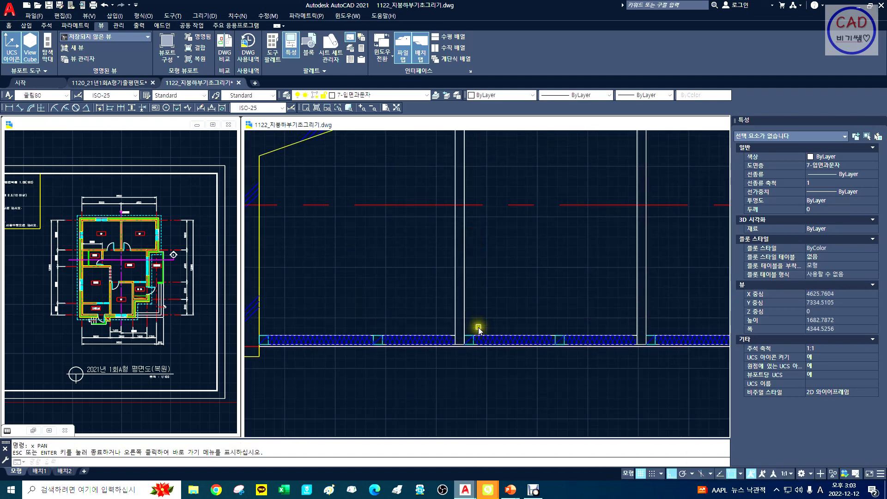
left_click(459, 326)
left_click(480, 361)
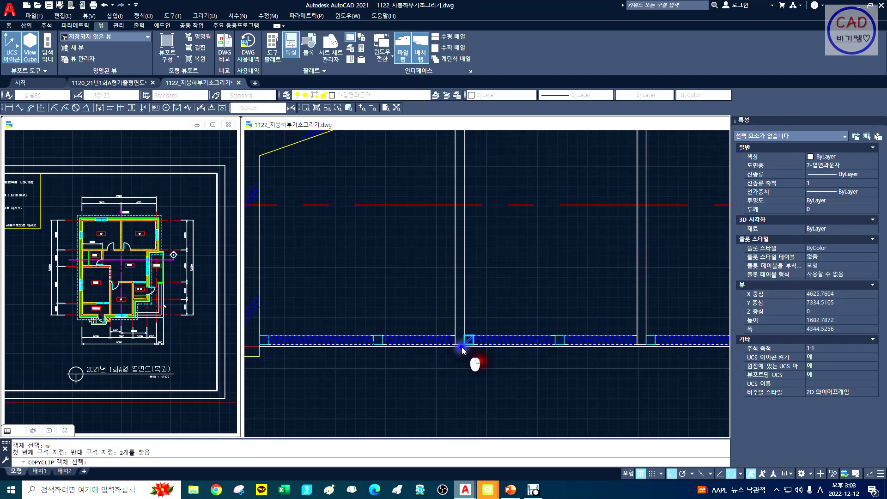
left_click_drag(420, 198, 393, 319)
key("Escape")
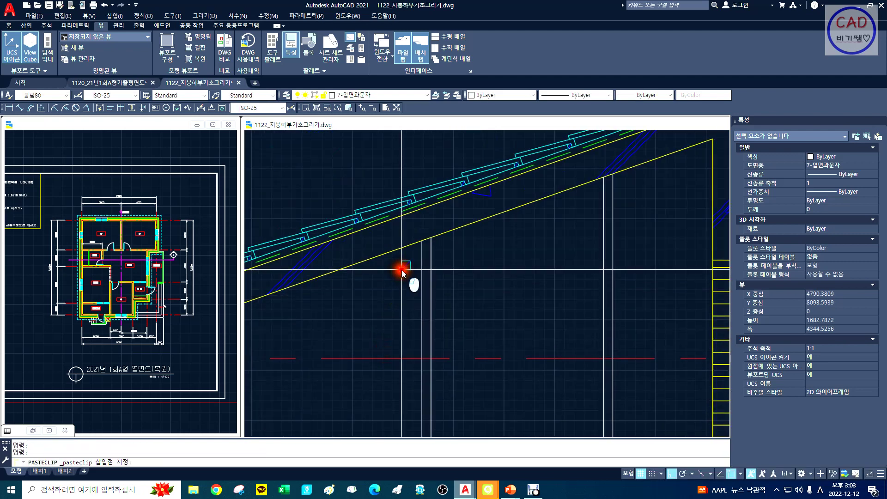
Step: Draw an L-shaped hook line beside the pasted timber square, running 40 to the right and 100 down
type("z")
key("space")
type("w")
key("space")
left_click(365, 199)
left_click(505, 356)
middle_click_drag(402, 297, 451, 291)
type("l")
key("space")
left_click(429, 309)
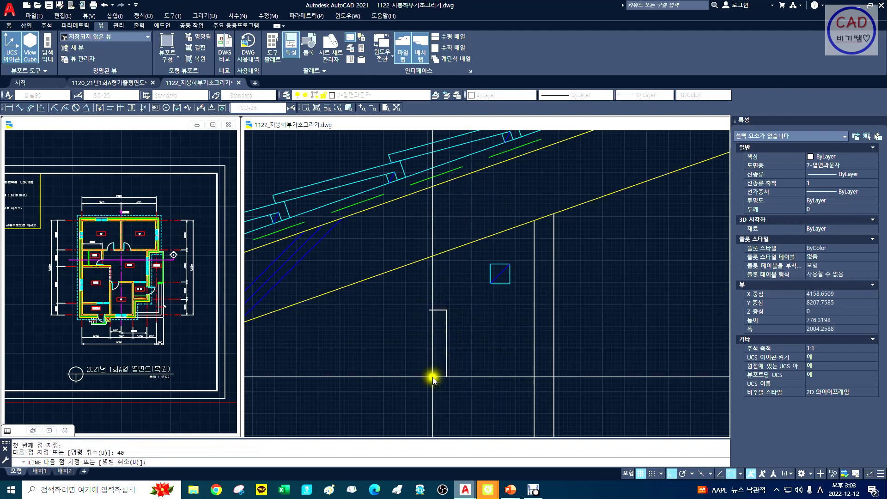
key("space")
key("space")
key("space")
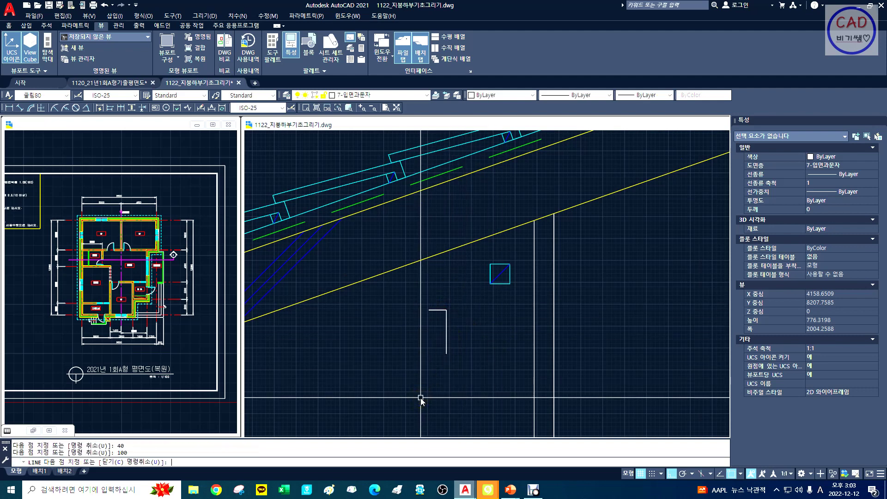
Step: Draw a second L-shaped hook line beside the first, running 40 up and 100 to the right
left_click(425, 332)
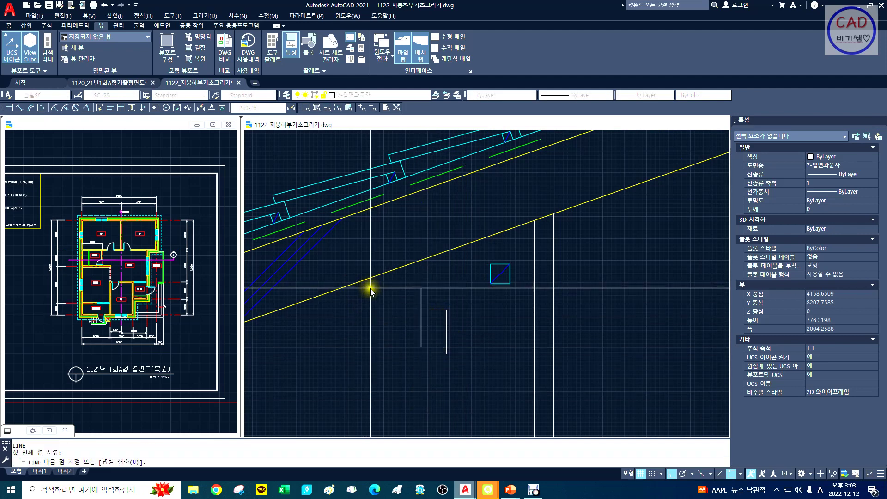
type("40")
key("space")
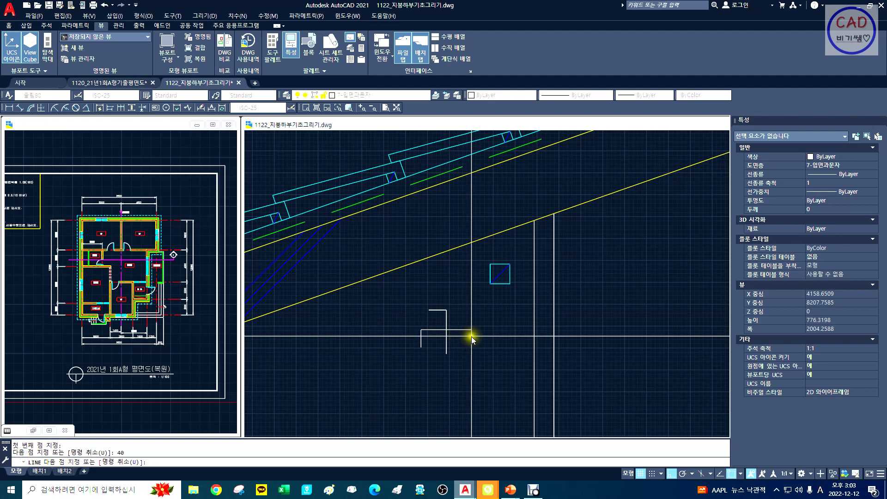
key("space")
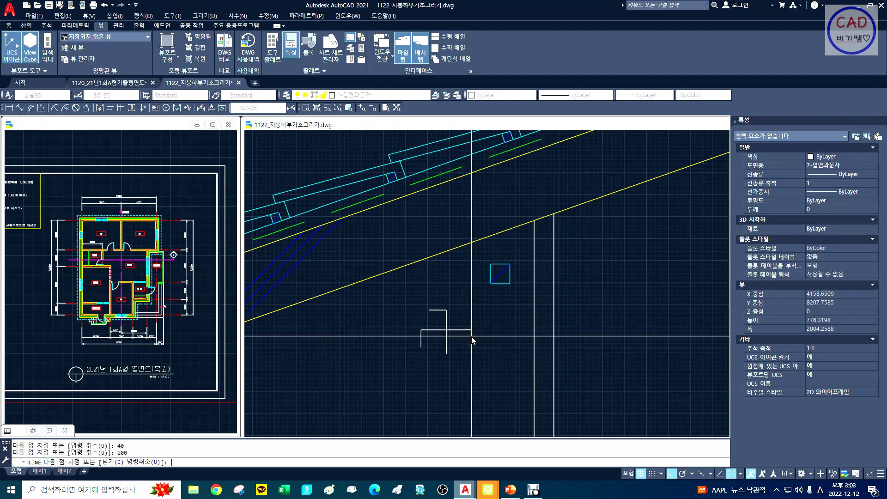
Step: Move the second hook line so the midpoint of its 100 leg meets the midpoint of the first hook's 100 leg
type("m")
key("space")
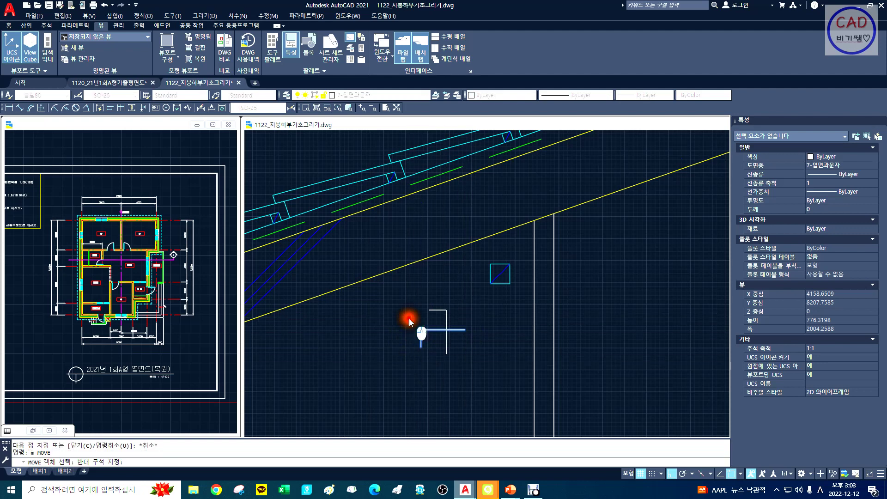
right_click(408, 318)
left_click(439, 329)
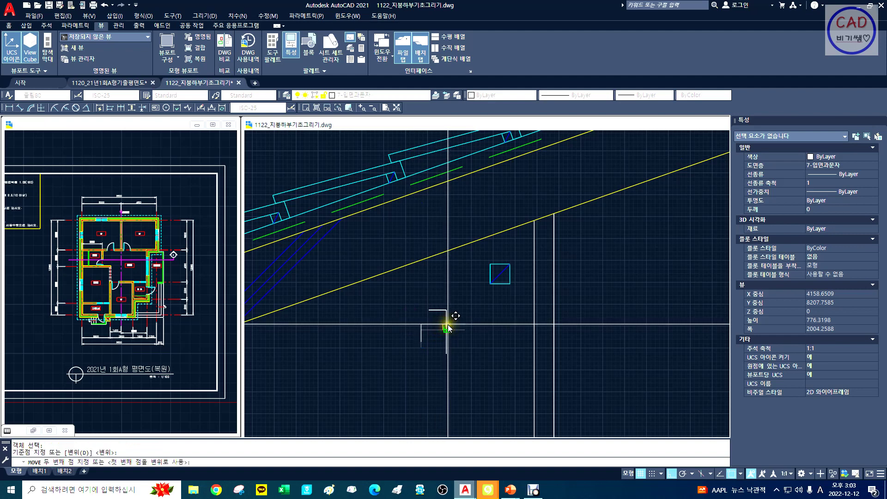
left_click(444, 334)
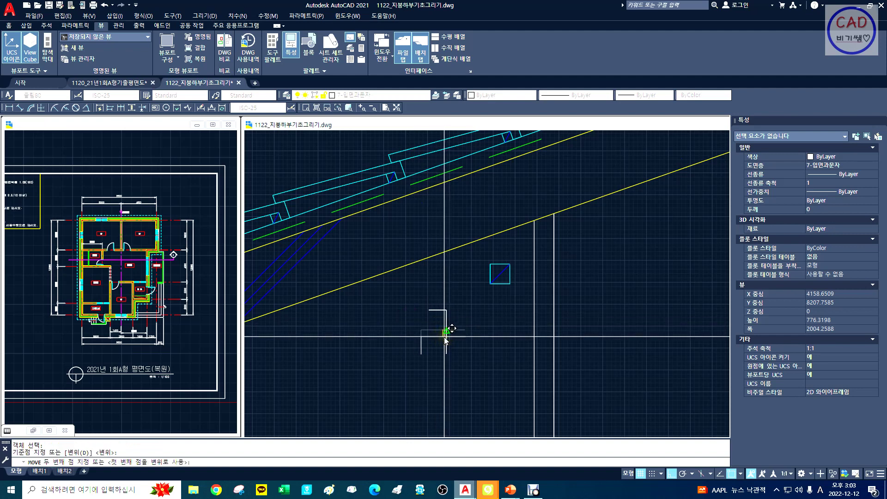
Step: Move both crossed hook lines so their intersection sits at the centre of the pasted timber square
key("Return")
left_click(487, 358)
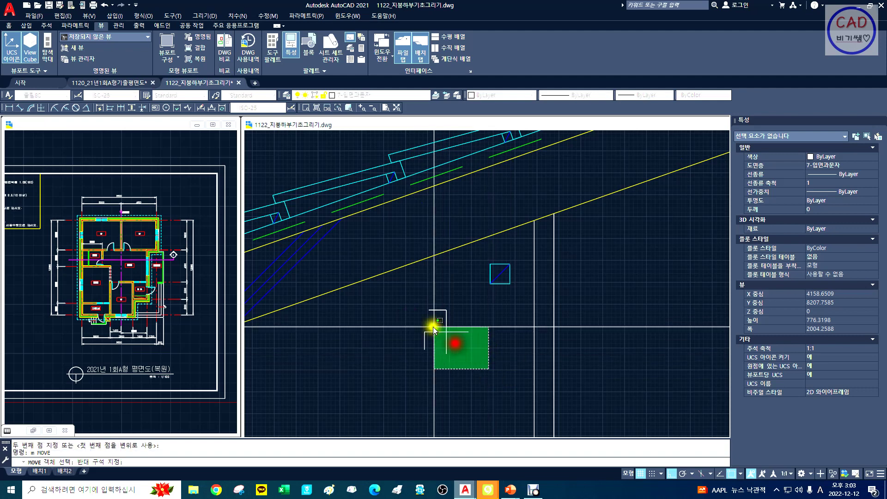
left_click(432, 322)
right_click(412, 301)
left_click(445, 333)
left_click(445, 333)
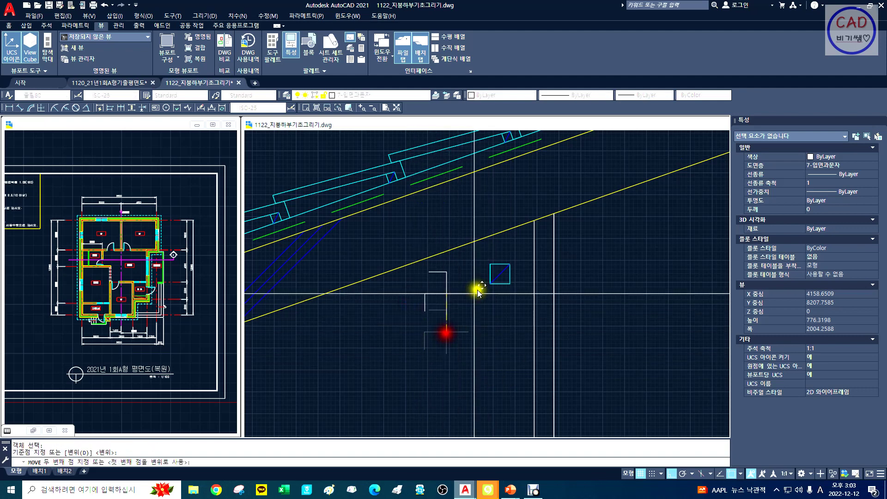
left_click(499, 275)
Step: Erase the diagonal line inside the timber square with the crossed hook lines
key("Escape")
type("z")
key("Return")
type("w")
key("Return")
left_click(444, 220)
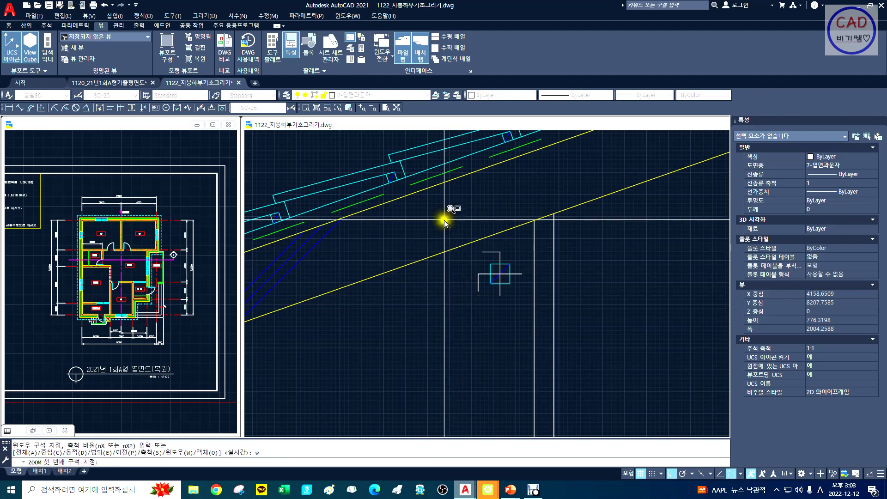
left_click(551, 303)
middle_click_drag(599, 342, 471, 262)
type("e")
key("Return")
left_click(462, 248)
key("Return")
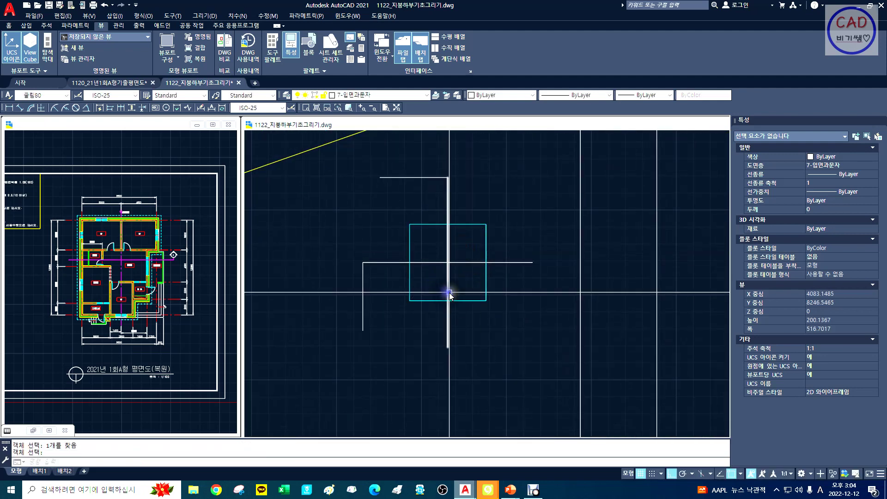
Step: Move the timber square and hooks so the square's upper-right corner meets the first hanger's left line at the slab underside
key("Return")
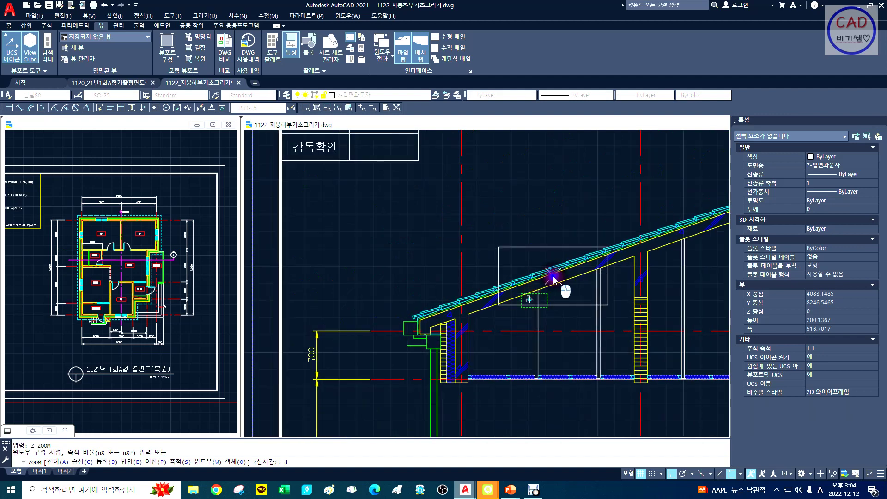
key("Return")
scroll(538, 280, "up", 3)
type("m")
key("Escape")
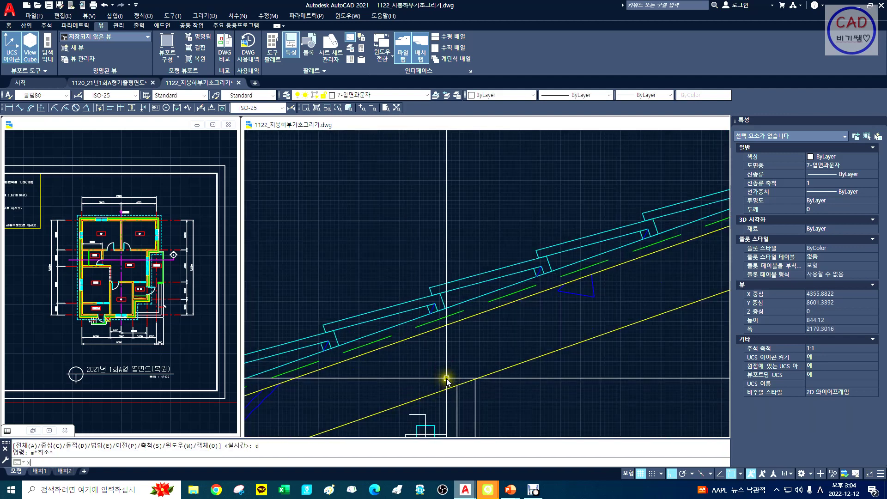
mouse_move(447, 379)
middle_mouse_down()
mouse_move(418, 251)
mouse_move(415, 278)
middle_mouse_up()
type("m")
key("Return")
type("w")
key("Return")
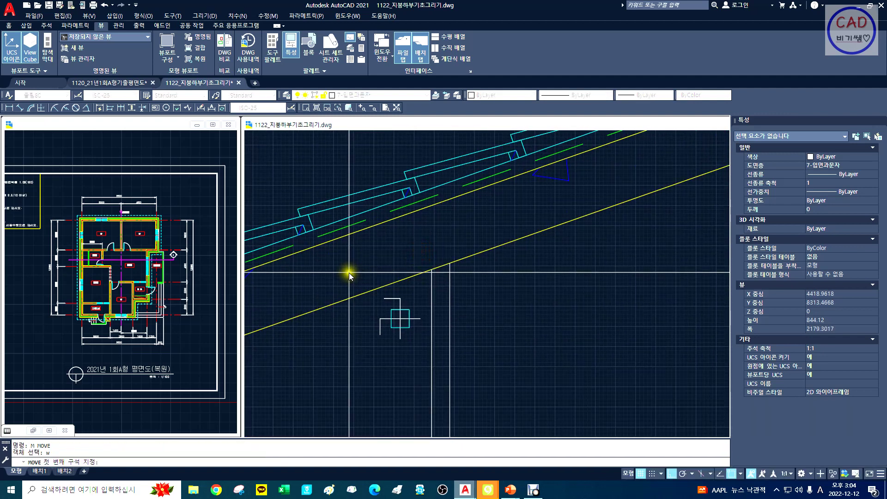
left_click(334, 274)
left_click(519, 405)
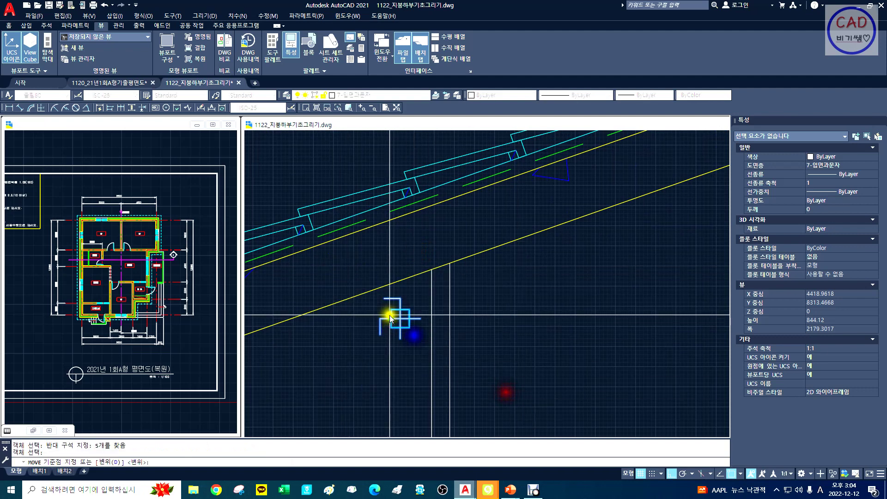
right_click(408, 308)
key("Escape")
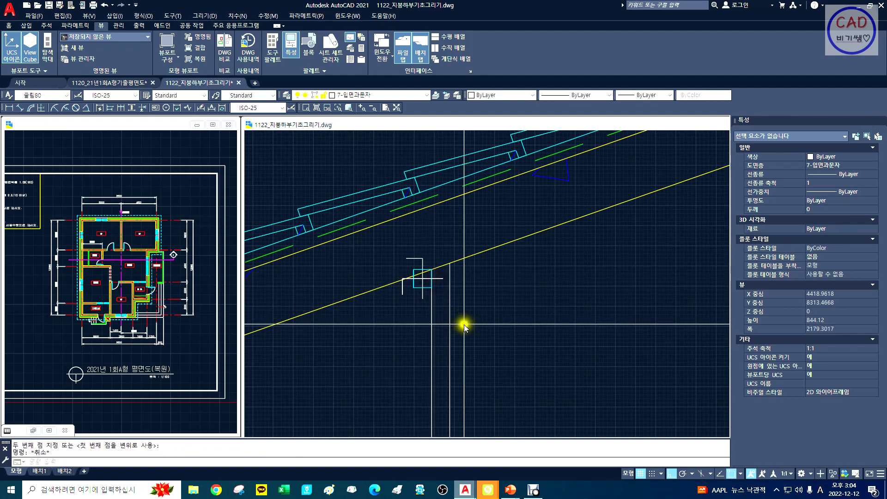
Step: Move the timber square and hooks straight down until the square's upper-left corner touches the sloping slab underside
type("z")
key("Return")
type("w")
key("Return")
left_click(364, 261)
left_click(469, 303)
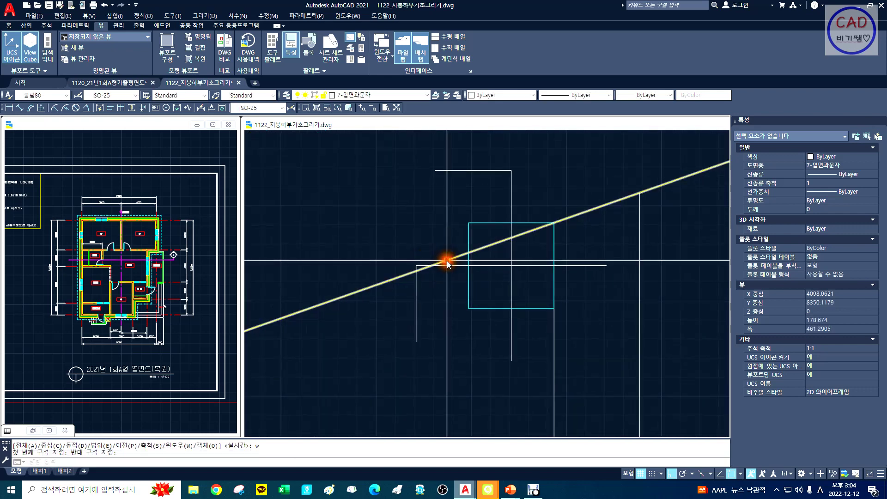
type("m")
key("Return")
type("w")
key("Return")
left_click(386, 156)
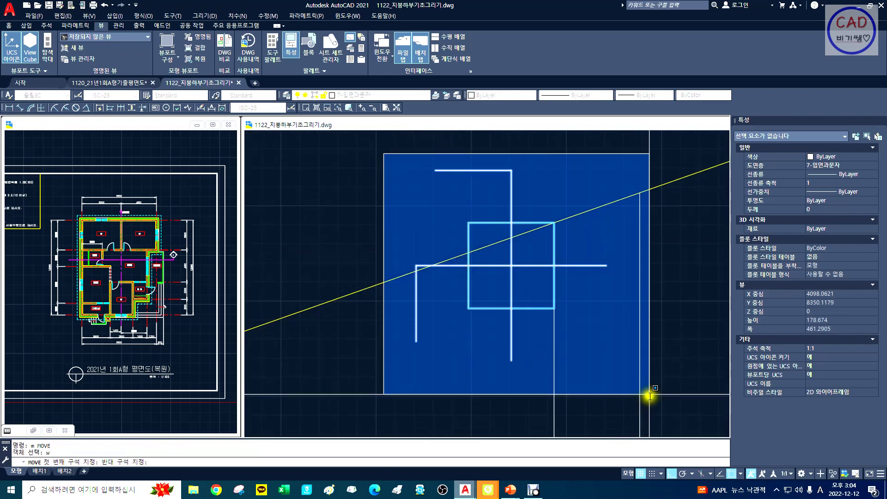
left_click(649, 400)
key("Return")
left_click(469, 224)
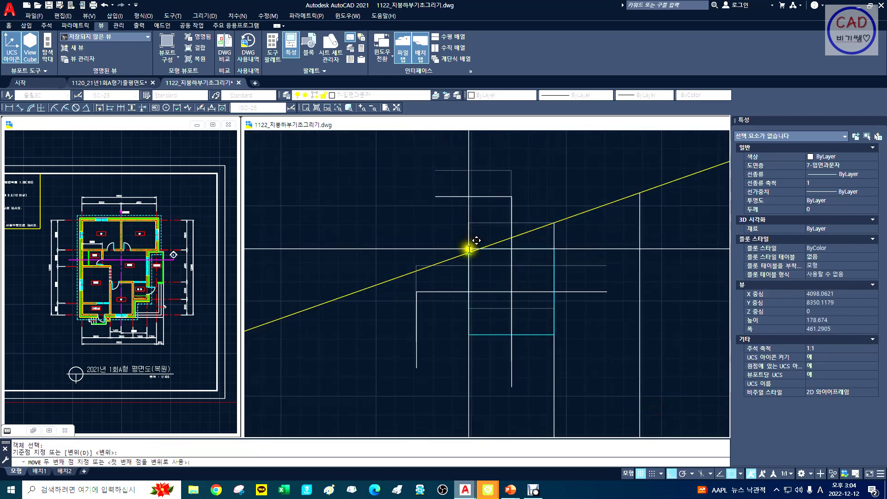
key("Escape")
type("z")
key("Return")
type("d")
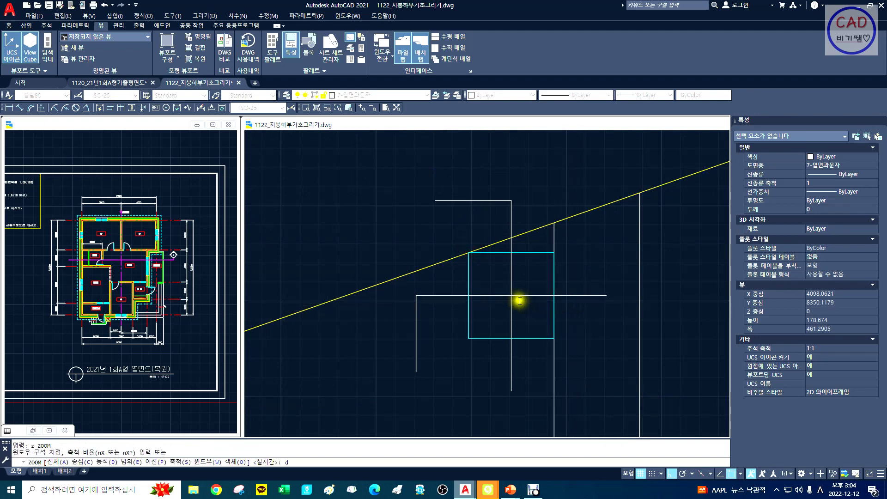
key("Return")
scroll(546, 322, "down", 1)
right_click(608, 292)
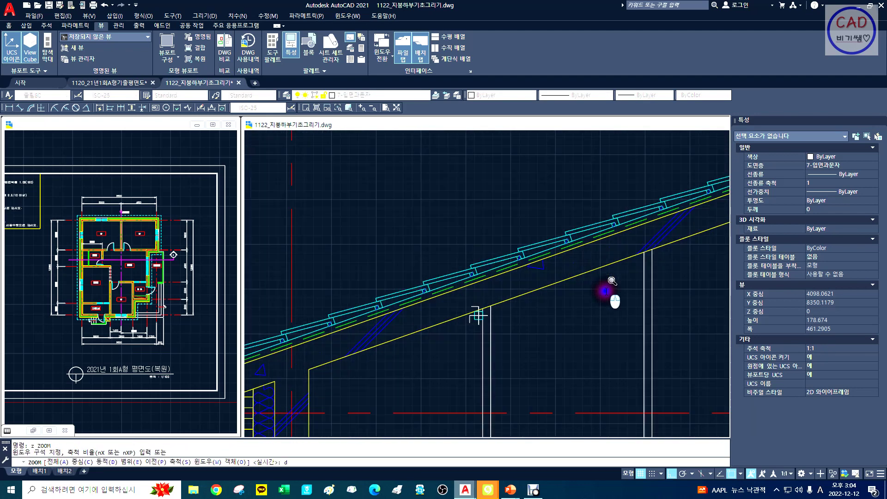
type("x")
right_click(517, 312)
left_click_drag(517, 362, 511, 289)
key("Escape")
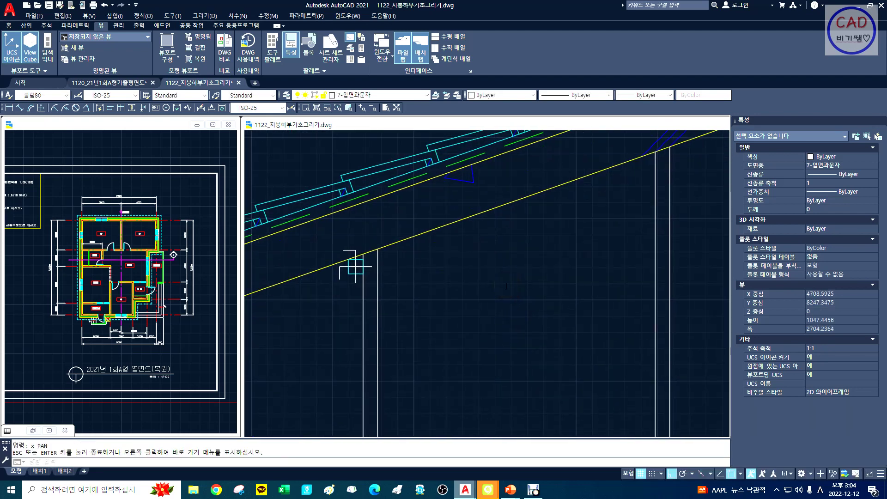
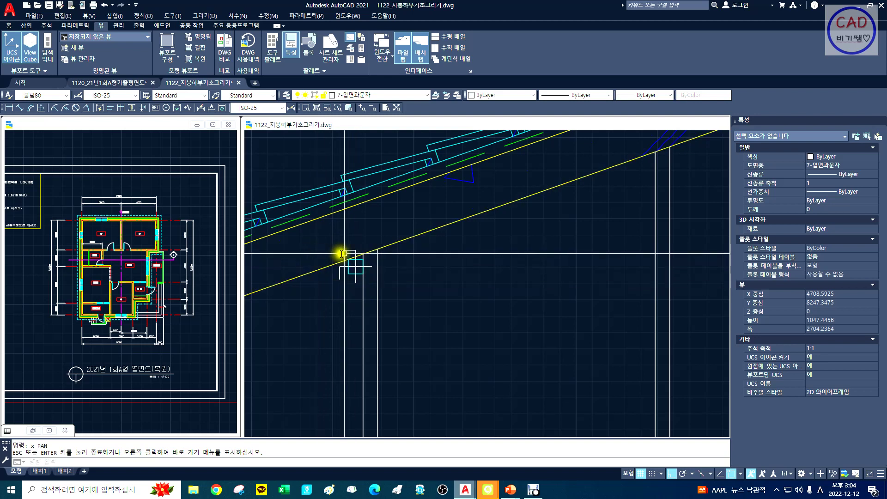
type("c")
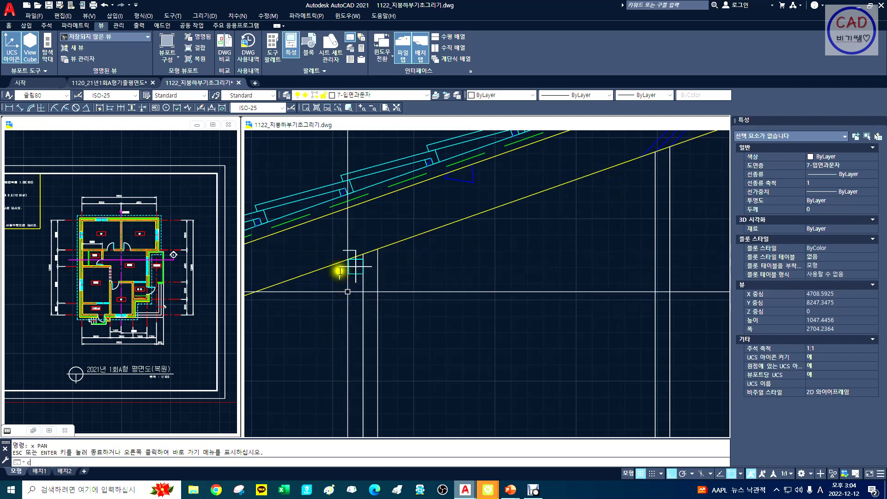
key("Return")
type("w")
key("Return")
key("Escape")
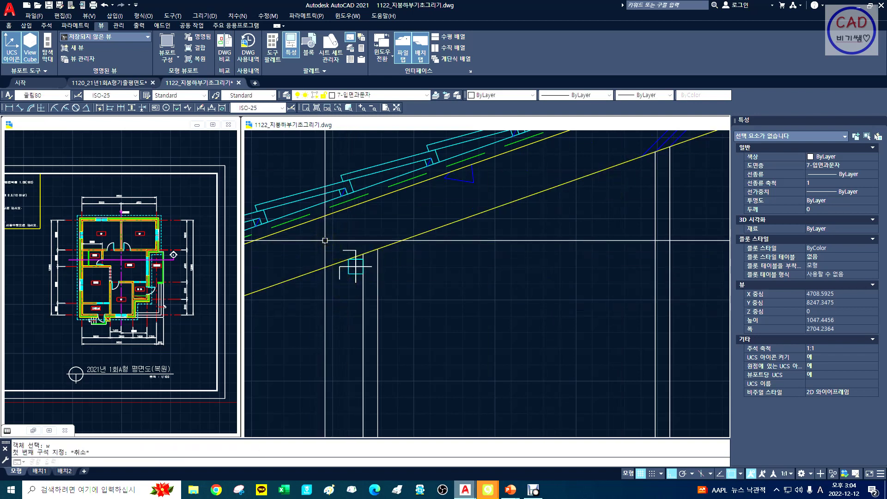
Step: Copy the first hanger's timber square and hooks to the second hanger, where its left line meets the sloping slab underside
type("c")
key("Return")
type("w")
key("Return")
left_click(325, 239)
left_click(381, 290)
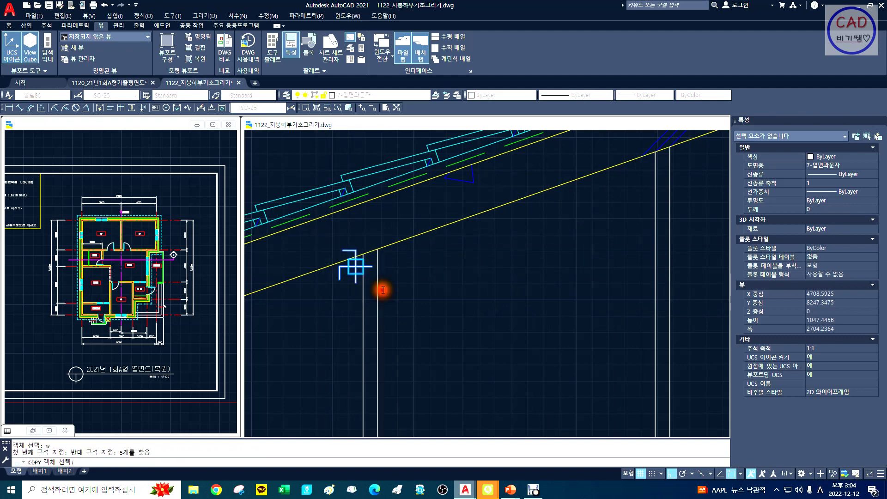
right_click(368, 252)
left_click(366, 251)
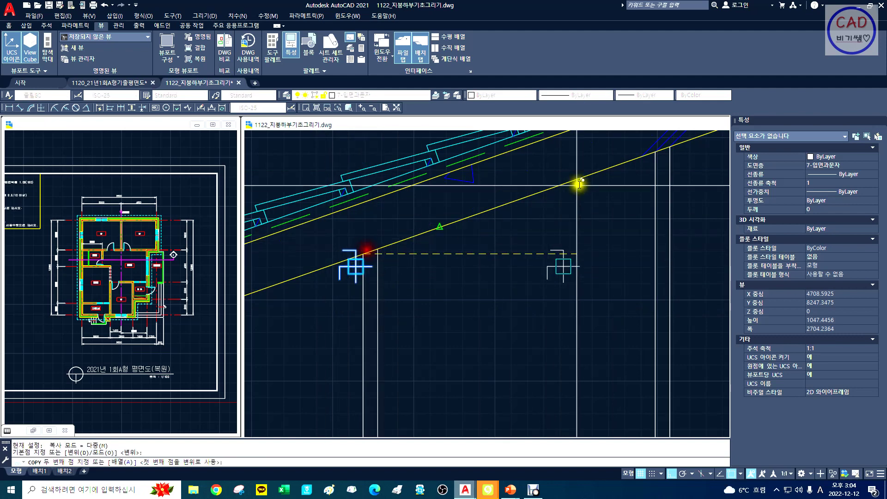
left_click(657, 149)
key("Escape")
type("x")
middle_click_drag(659, 212, 392, 309)
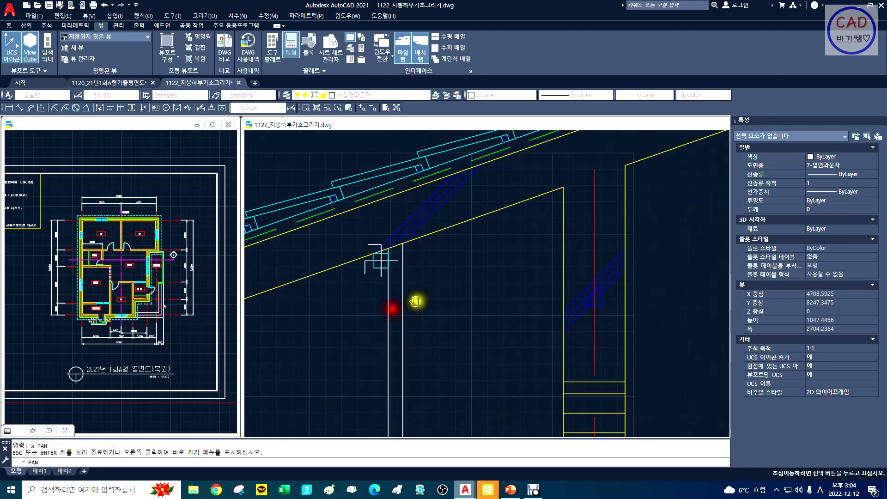
type("z")
key("Return")
type("d")
key("Return")
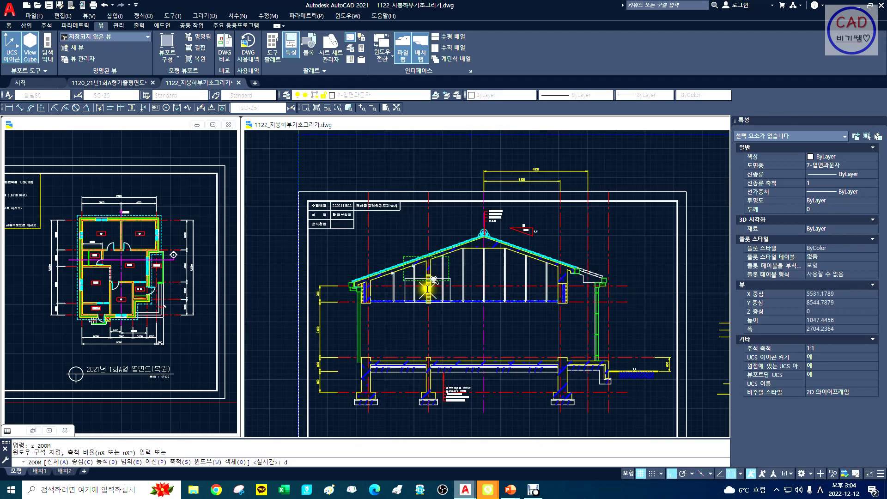
right_click(462, 270)
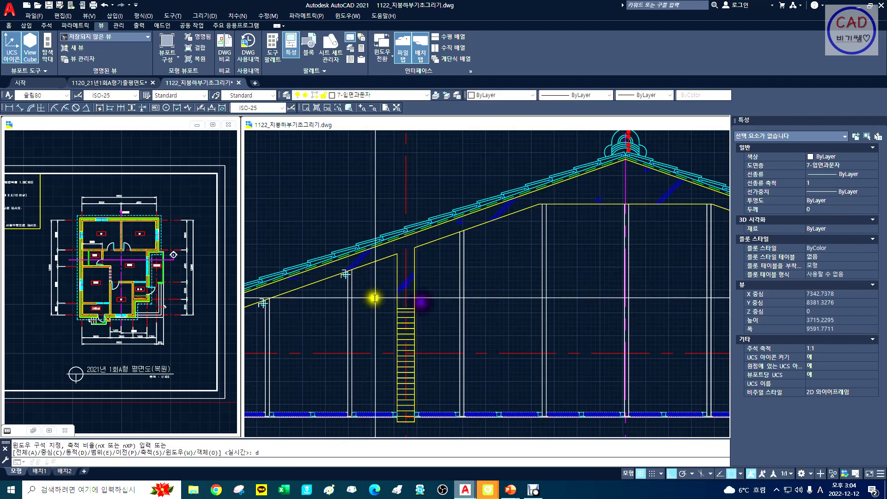
type("c")
key("Return")
type("w")
key("Return")
left_click(332, 265)
right_click(350, 276)
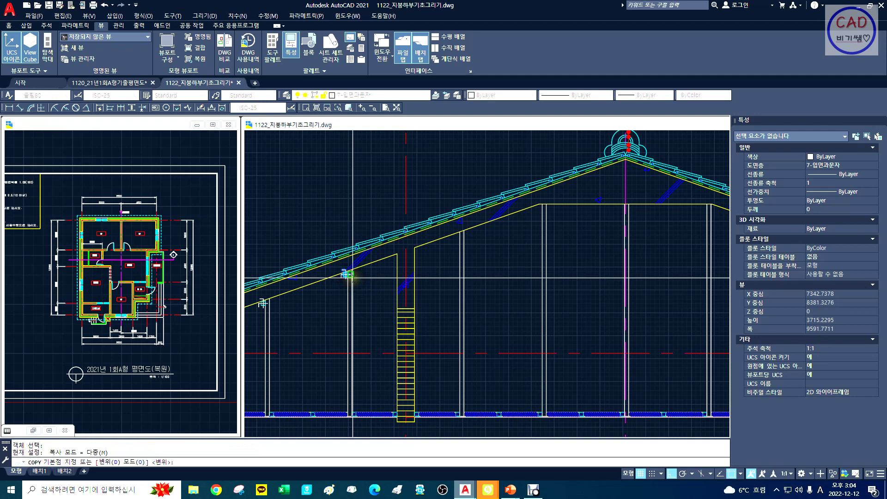
key("Escape")
Step: Copy the second hanger's timber square and hooks to the clipboard with a base point at the hanger's upper end
type("z")
key("Return")
type("w")
key("Return")
left_click(320, 247)
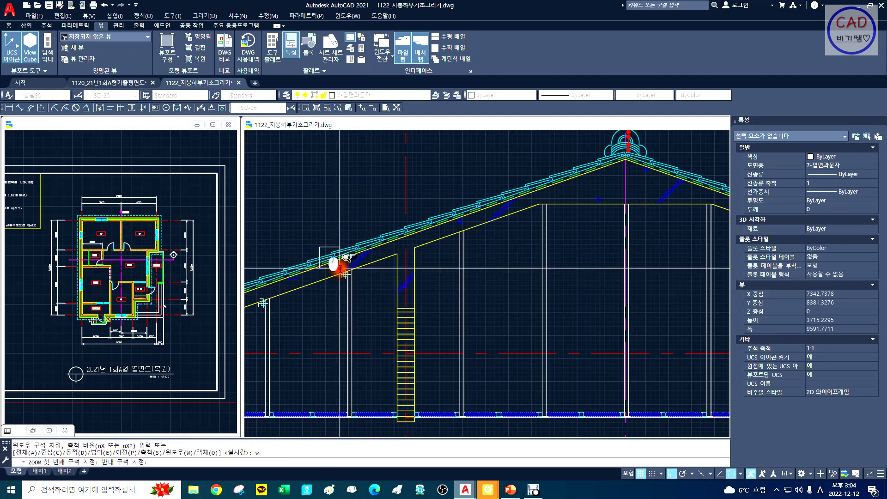
left_click(534, 346)
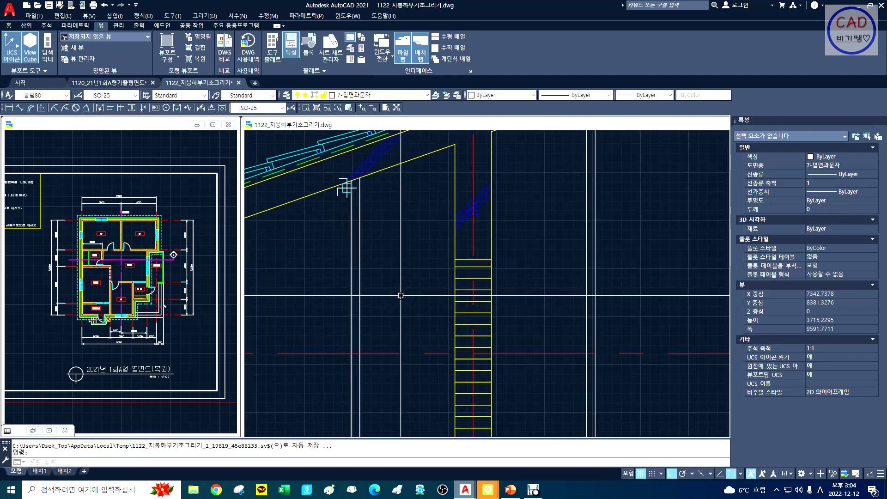
type("cope")
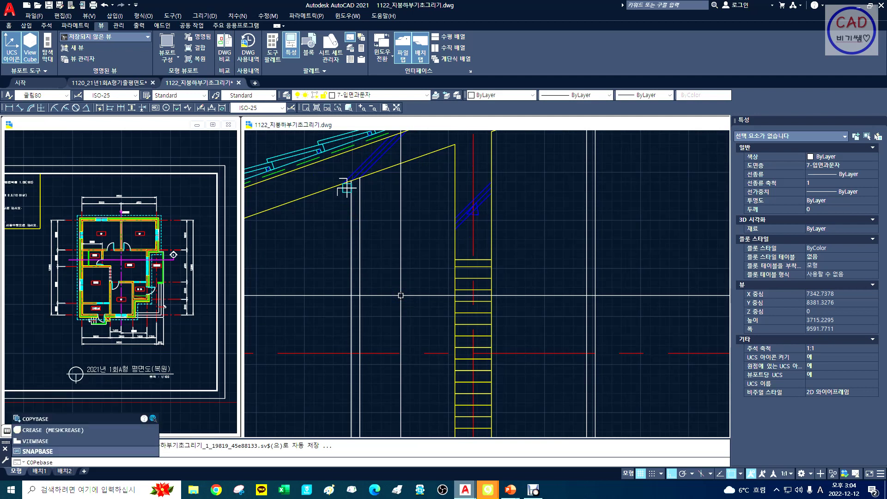
key("Return")
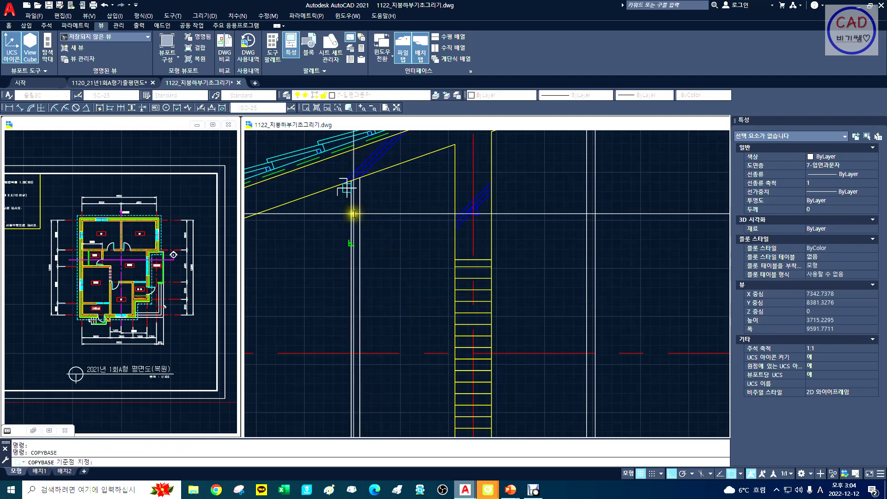
left_click(344, 173)
left_click(324, 174)
left_click(404, 241)
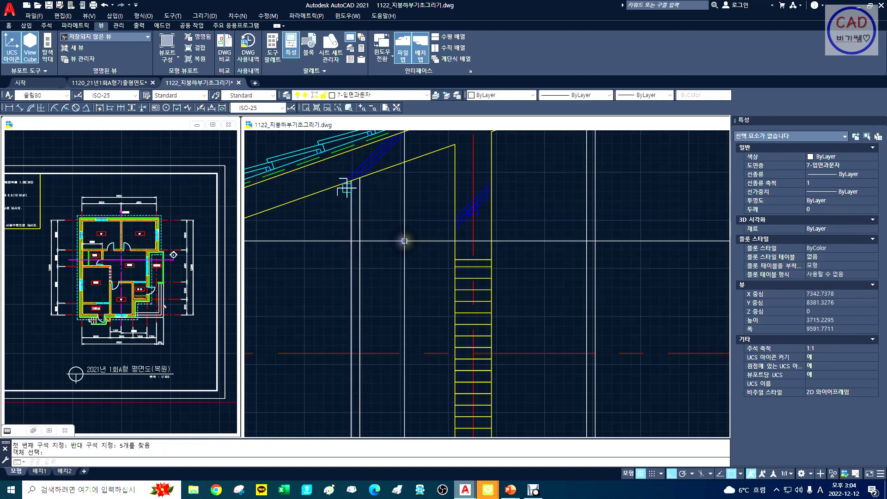
Step: Paste the timber square and hooks at the slab underside on the third and fourth hangers, right of the brick wall
middle_click_drag(558, 193, 384, 309)
key("ctrl+v")
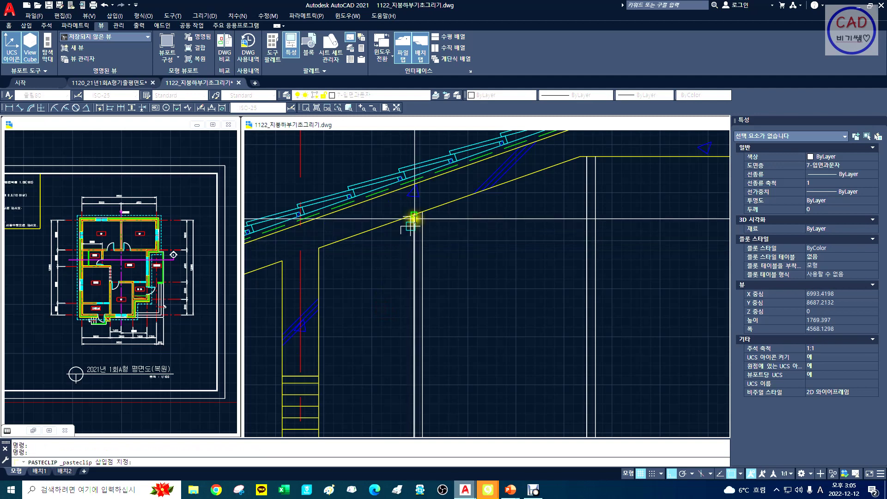
left_click(586, 157)
key("Escape")
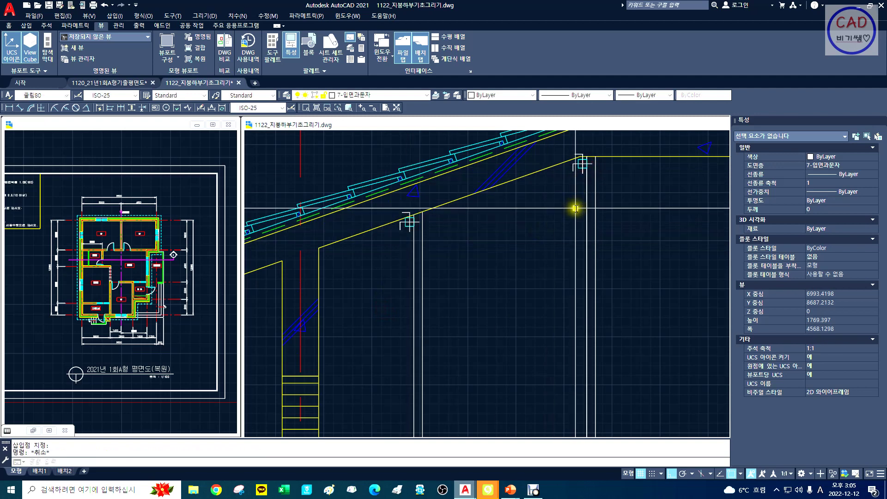
middle_click_drag(600, 231, 406, 287)
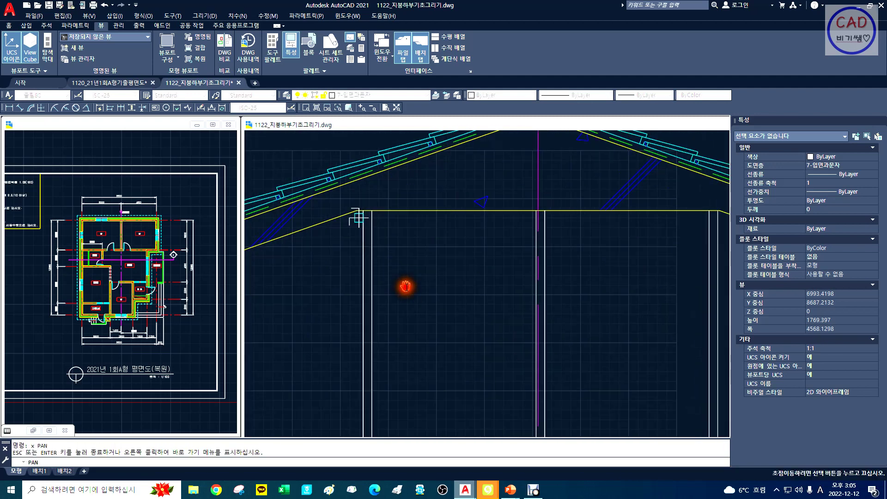
left_click(326, 188)
left_click(422, 251)
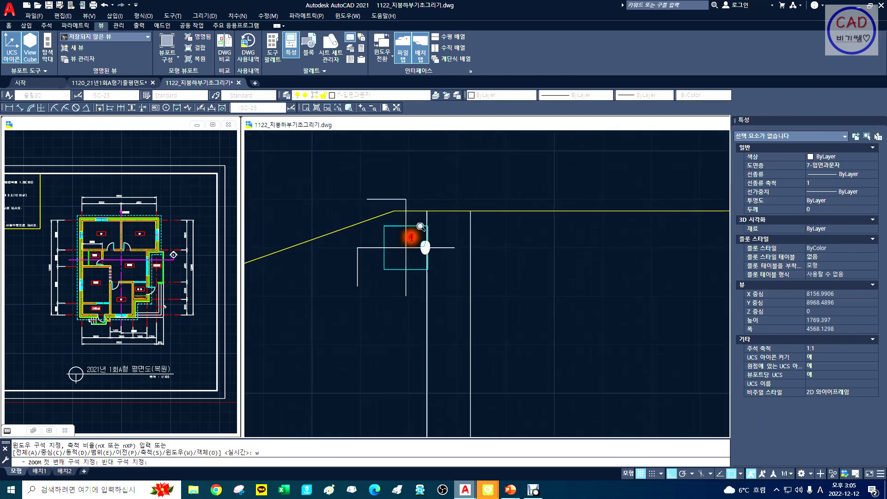
type("m")
key("Return")
type("w")
key("space")
left_click(303, 169)
left_click(545, 389)
key("space")
left_click(560, 378)
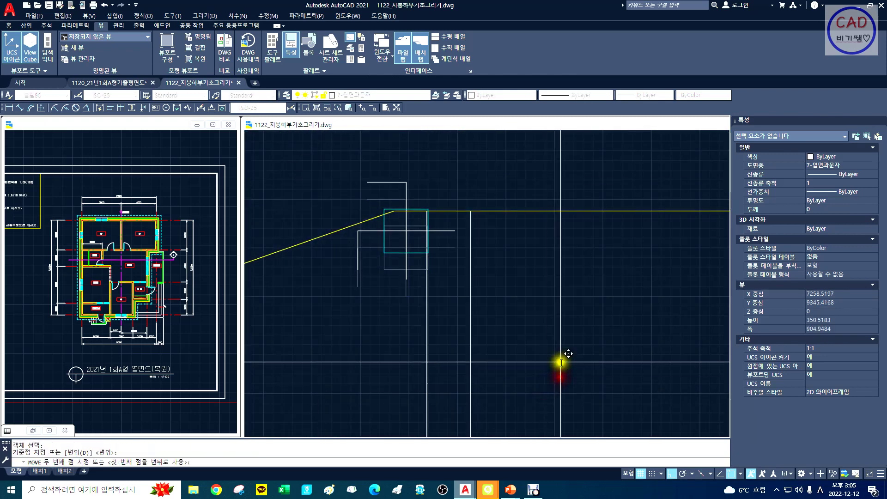
key("Escape")
Step: Erase the fourth hanger's timber square and hooks and paste them again at the hanger's upper-left end
type("e")
key("space")
type("w")
key("space")
left_click(337, 180)
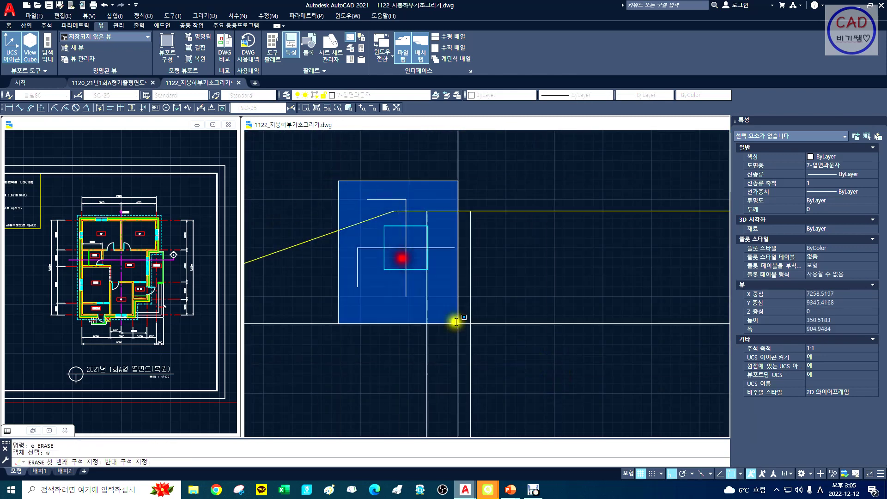
left_click(468, 328)
right_click(467, 325)
key("ctrl+v")
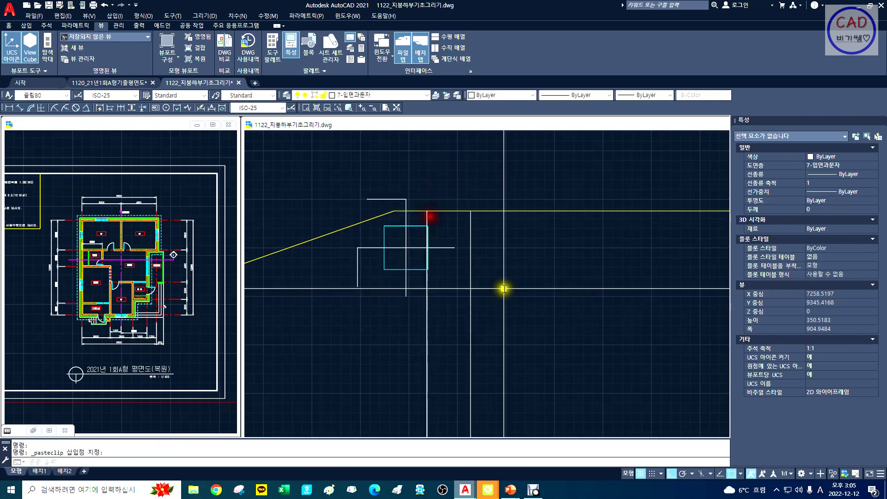
Step: Erase the re-pasted timber square and hooks at the fourth hanger
type("e")
key("space")
type("w")
key("space")
left_click(330, 180)
left_click(580, 385)
right_click(559, 368)
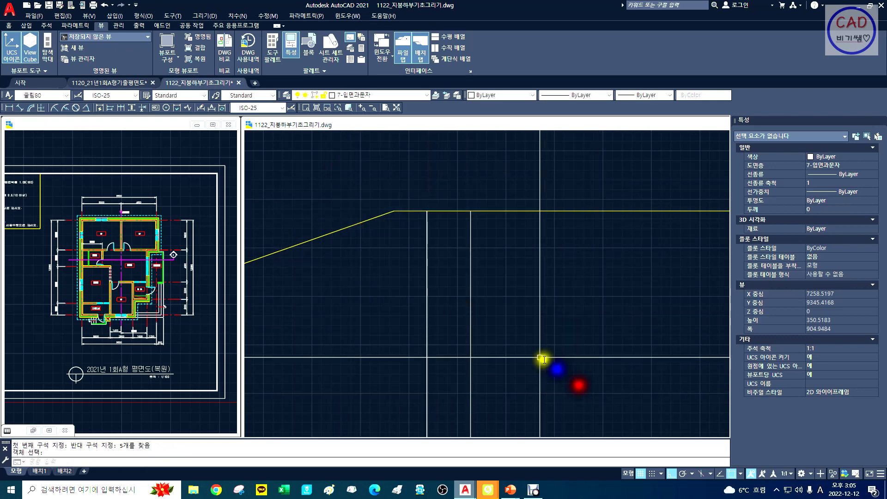
Step: Copy the first hanger's timber square and hooks to the clipboard, using the upper endpoint of the hanger's left line as base point
type("z")
scroll(448, 308, "down", 4)
type("d")
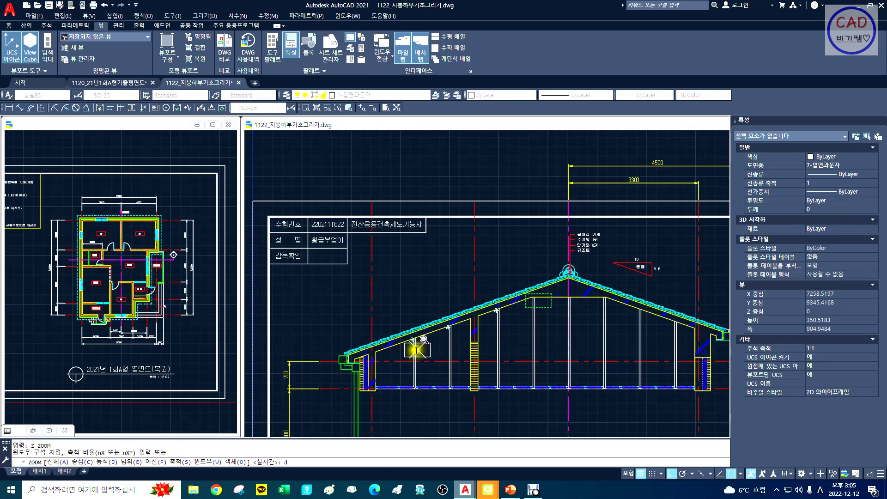
scroll(458, 333, "up", 8)
key("Escape")
type("x PAN")
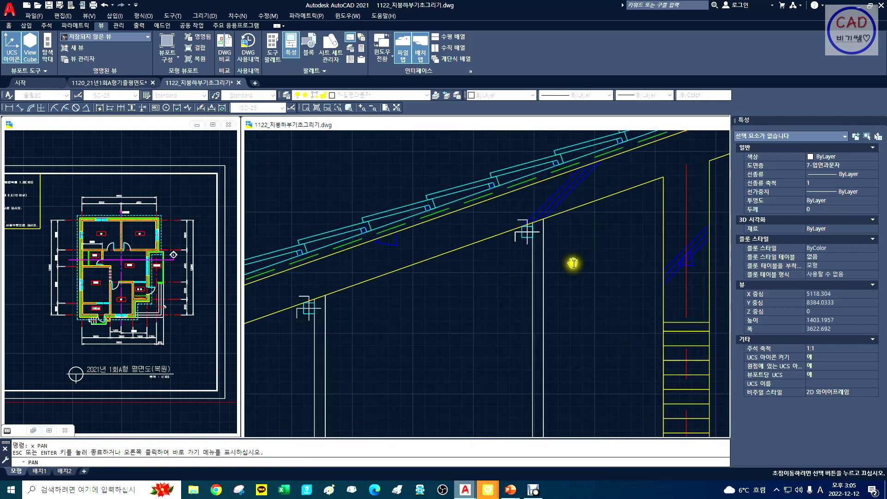
type("z w")
left_click(292, 297)
left_click(321, 325)
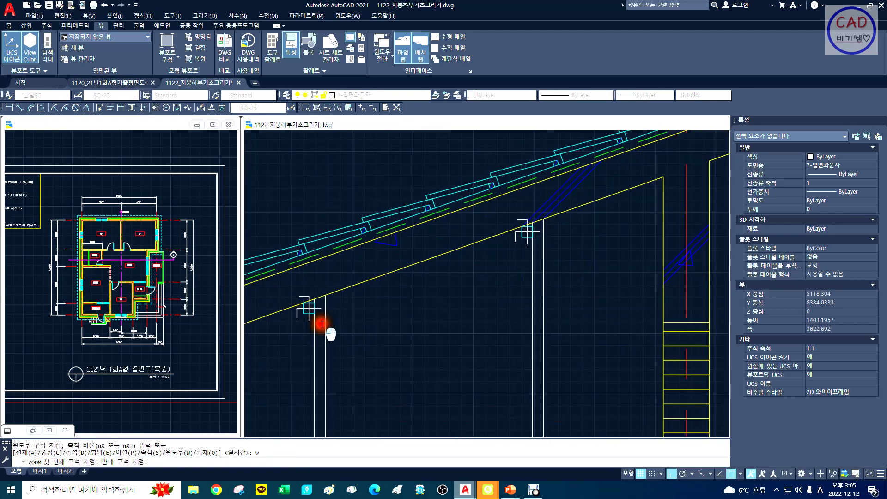
type("z d")
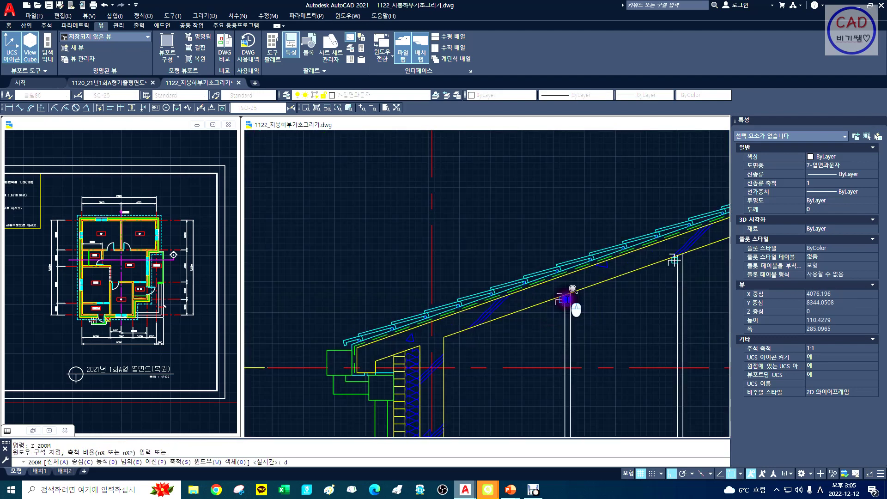
right_click(565, 299)
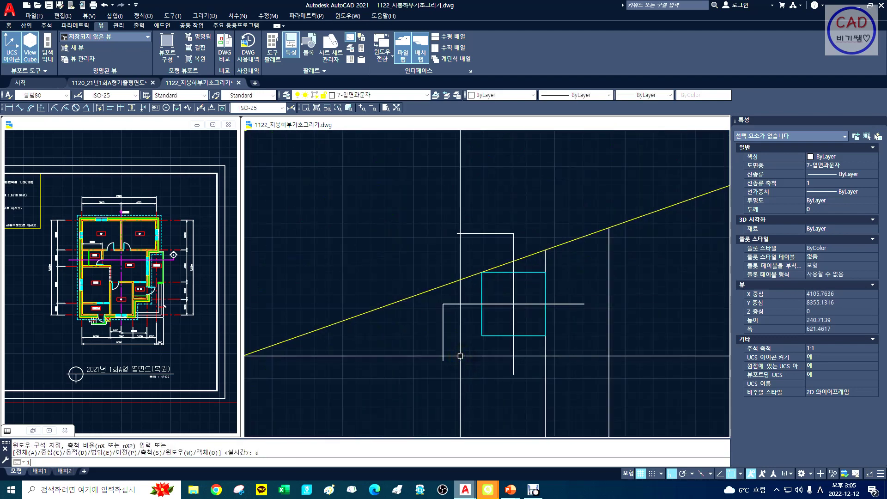
key("Return")
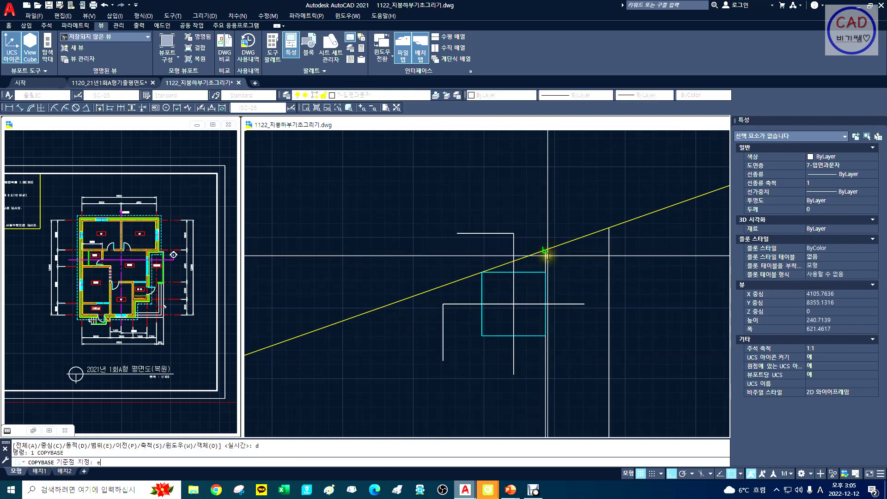
type("w")
key("Return")
left_click(370, 200)
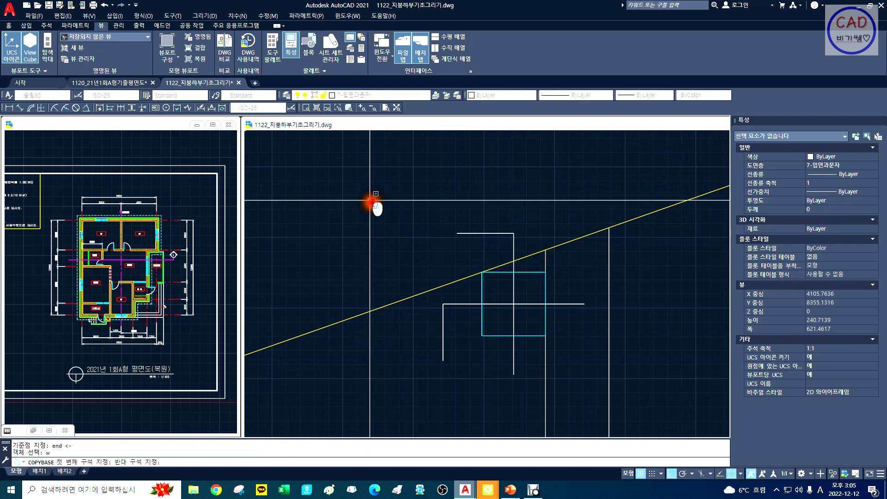
left_click(687, 406)
right_click(556, 386)
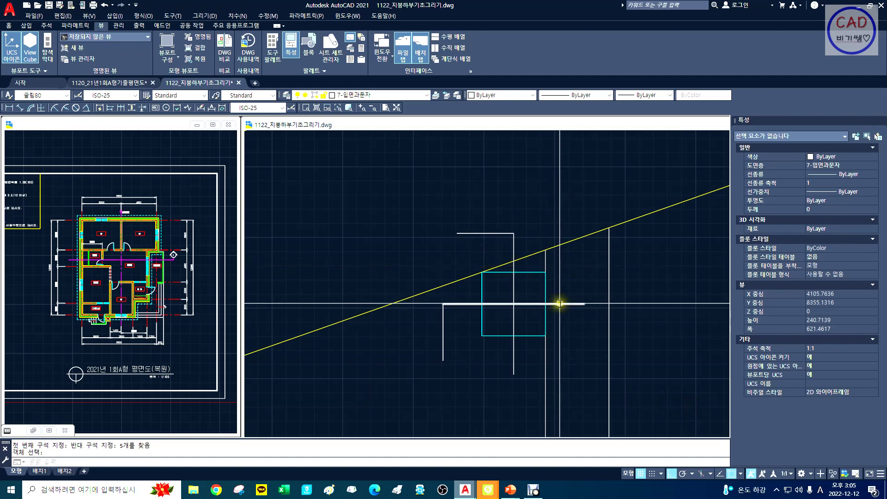
Step: Erase the second hanger's timber square and hooks and paste the copied set at the upper endpoint of its left line
type("z")
key("Return")
type("d")
key("Return")
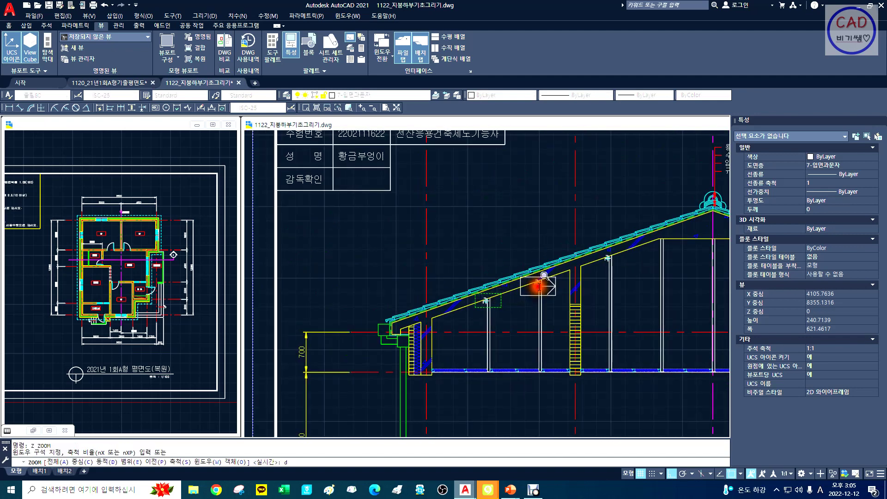
key("Return")
type("e")
key("Return")
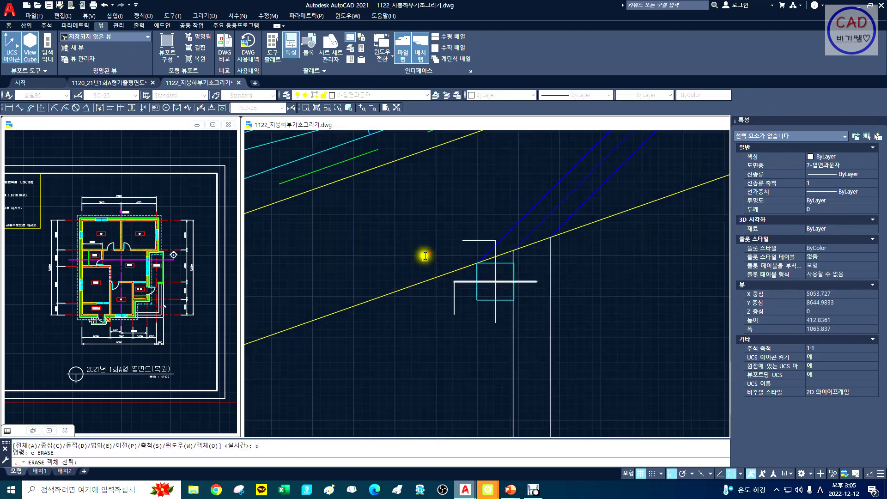
left_click(417, 211)
left_click(586, 351)
key("Return")
key("ctrl+v")
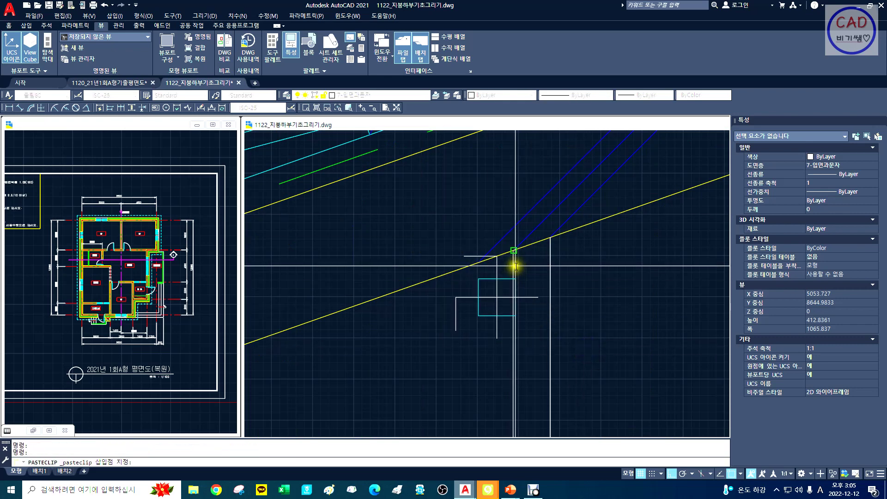
key("Escape")
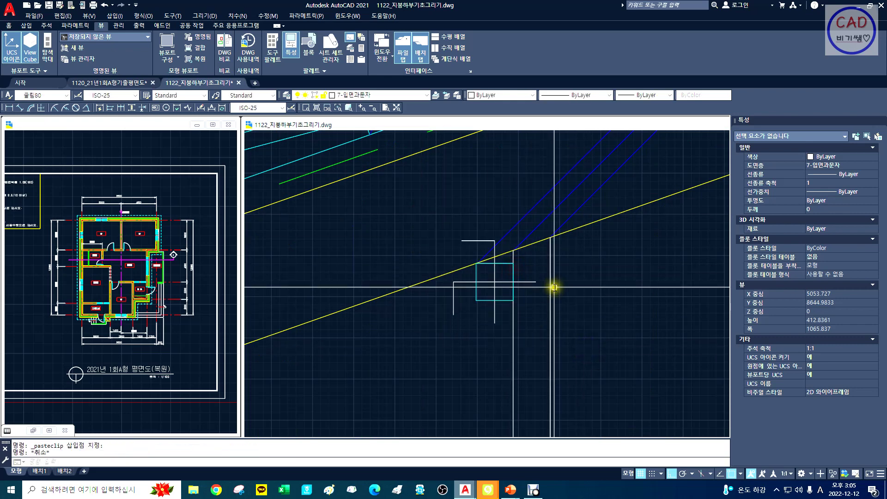
Step: Erase the third hanger's timber square and hooks and paste the copied set at the upper endpoint of its left line
mouse_move(633, 273)
middle_mouse_down()
mouse_move(289, 313)
mouse_move(470, 271)
mouse_move(376, 360)
mouse_move(412, 314)
middle_mouse_up()
type("e")
key("space")
left_click(367, 184)
left_click(588, 337)
right_click(518, 321)
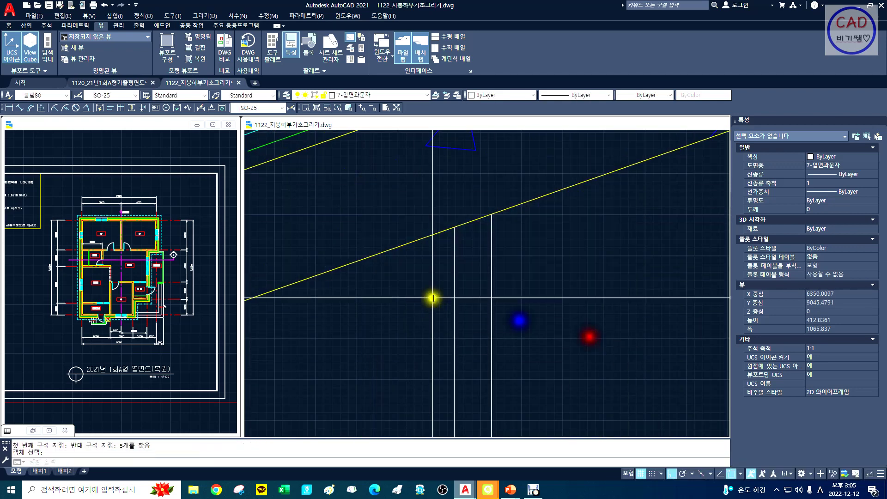
key("ctrl+v")
left_click(456, 231)
Step: Paste the timber square and hooks at the top of the fourth hanger's left line, beside the slab's bend
type("z")
key("space")
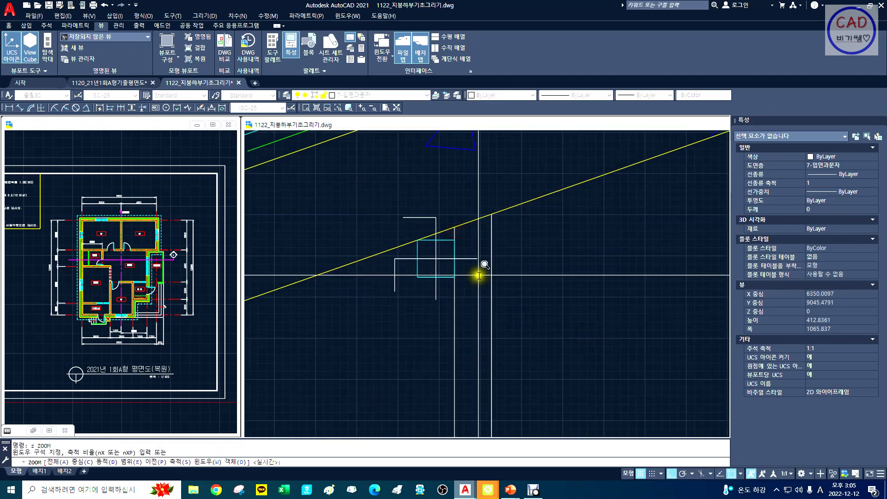
scroll(480, 276, "down", 5)
type("d")
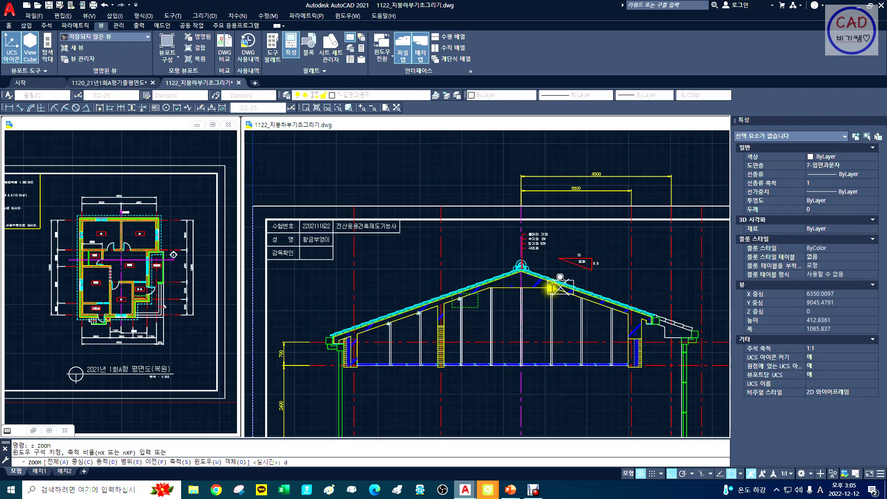
right_click(495, 288)
type("x")
key("space")
left_click_drag(339, 370, 315, 386)
key("Escape")
key("ctrl+v")
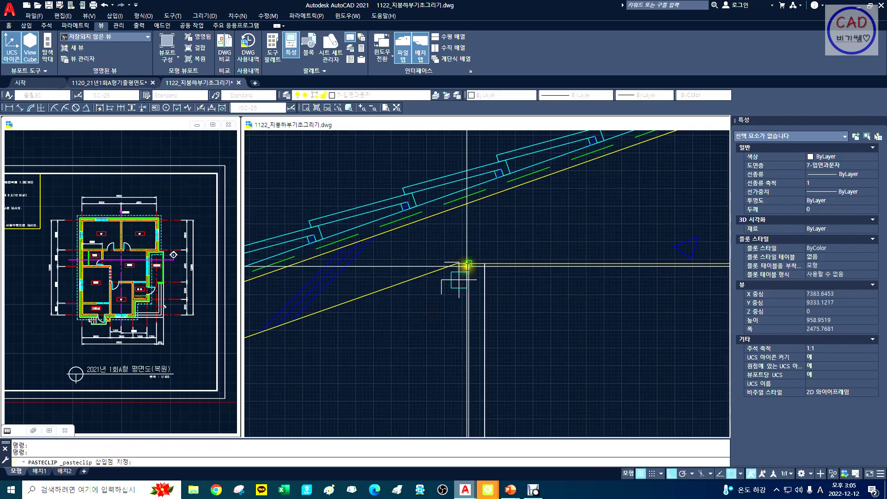
key("space")
type("w")
key("space")
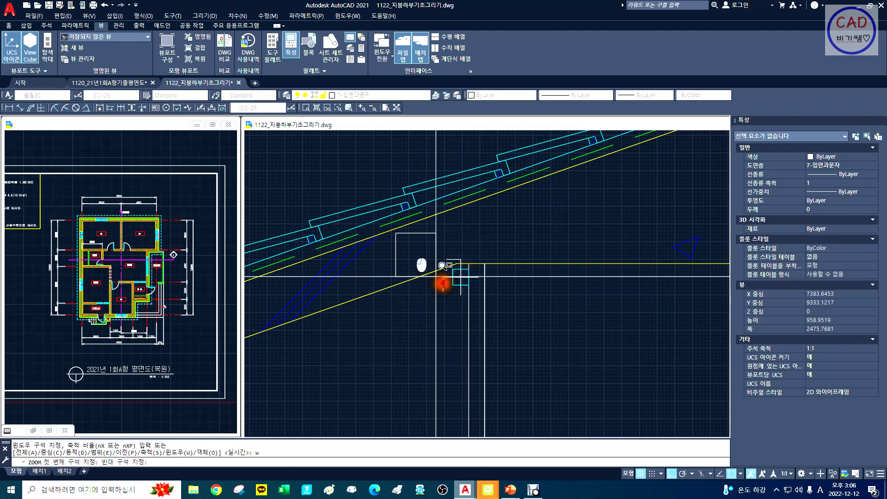
left_click(566, 347)
Step: Try moving the fourth hanger's timber square and hooks straight up by half the square's height
type("m")
key("space")
type("w")
key("space")
left_click(407, 182)
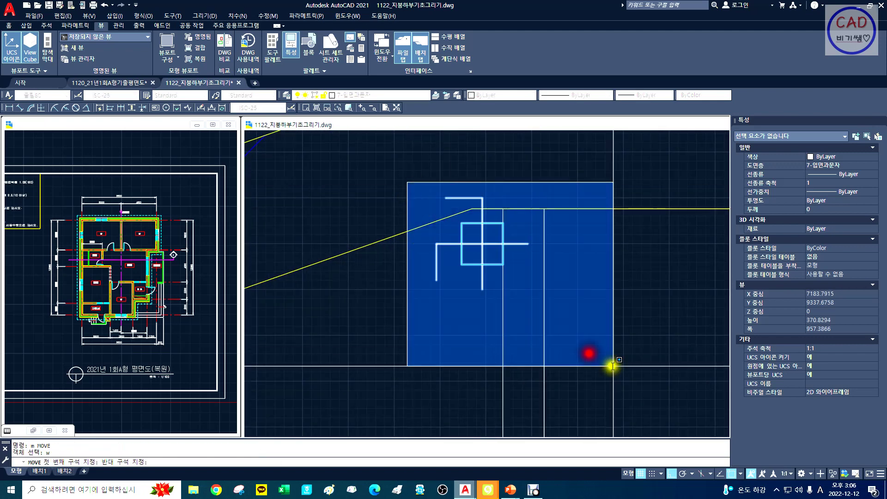
left_click(612, 366)
key("space")
left_click(628, 344)
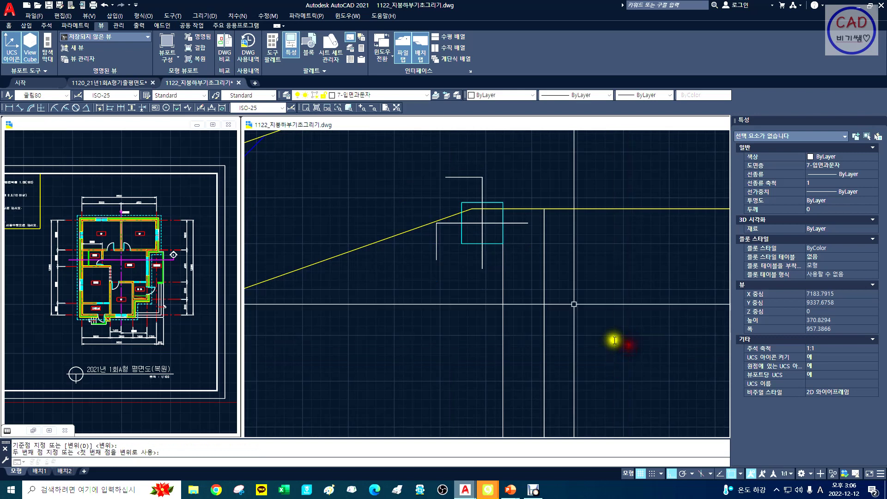
Step: Move the fourth hanger's timber square and hooks vertically so the square's upper-left corner meets the sloping slab underside
type("m")
key("space")
left_click(402, 152)
left_click(592, 297)
key("space")
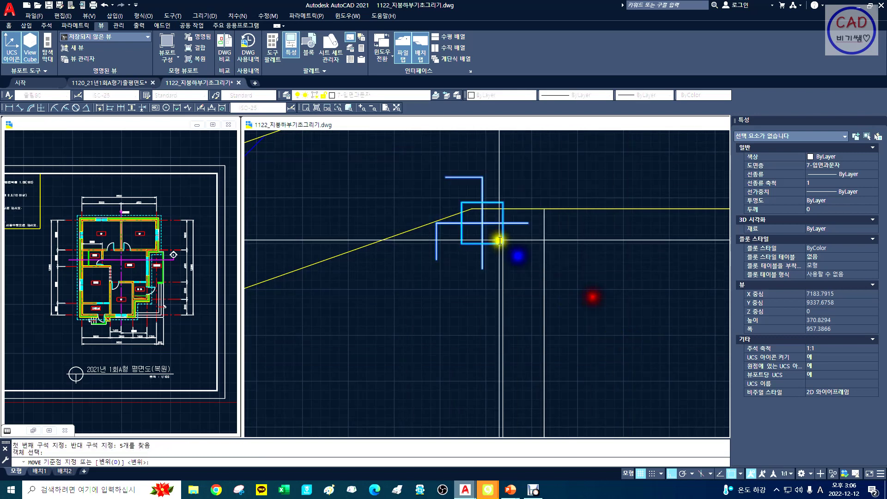
left_click(463, 199)
left_click(461, 212)
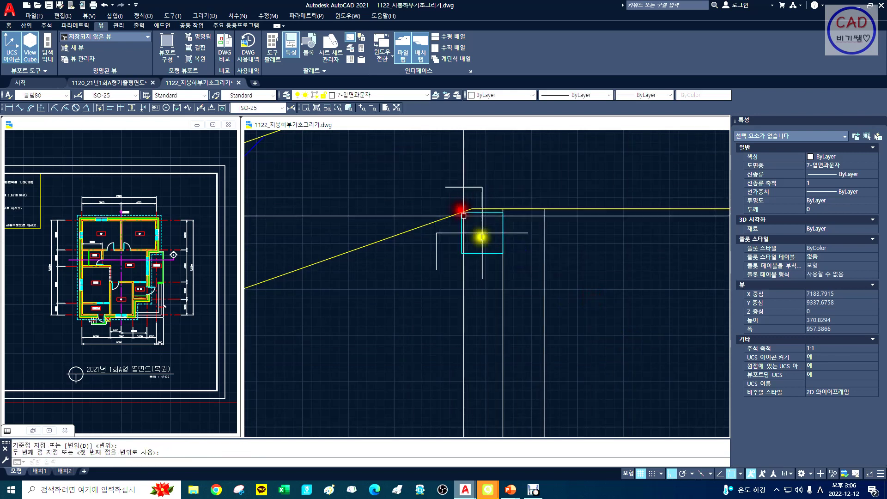
Step: Paste the timber square and hooks at the top of the ridge hanger's right line
type("x")
key("space")
left_click_drag(604, 295, 561, 297)
mouse_move(561, 297)
middle_mouse_down()
mouse_move(400, 293)
mouse_move(435, 285)
middle_mouse_up()
type("z")
key("space")
type("d")
scroll(563, 296, "down", 6)
scroll(568, 300, "down", 3)
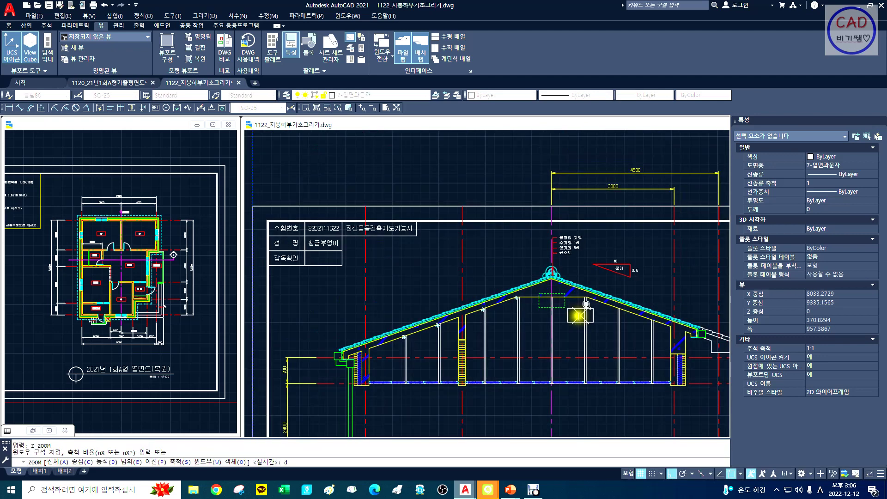
key("Escape")
scroll(538, 309, "up", 10)
key("ctrl+v")
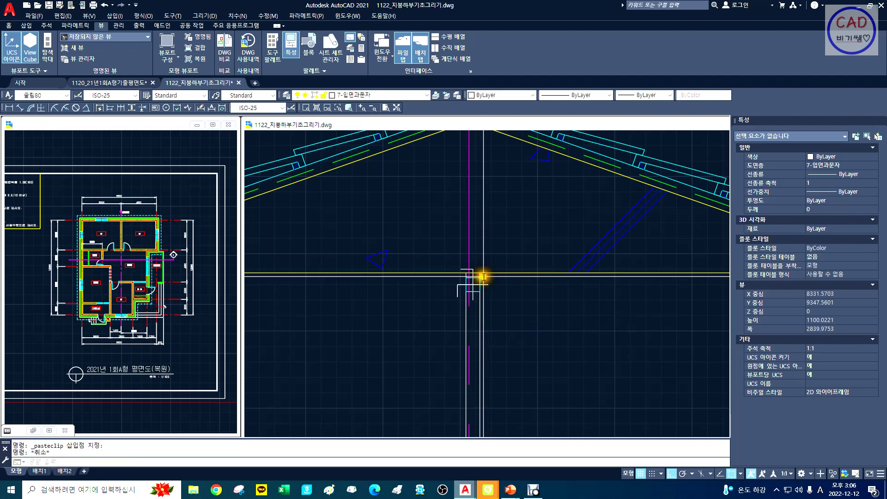
Step: Mirror the ridge hanger's timber square and hooks about the hanger's right line, erasing the source objects
type("z")
key("space")
type("w")
key("space")
left_click(370, 209)
left_click(598, 370)
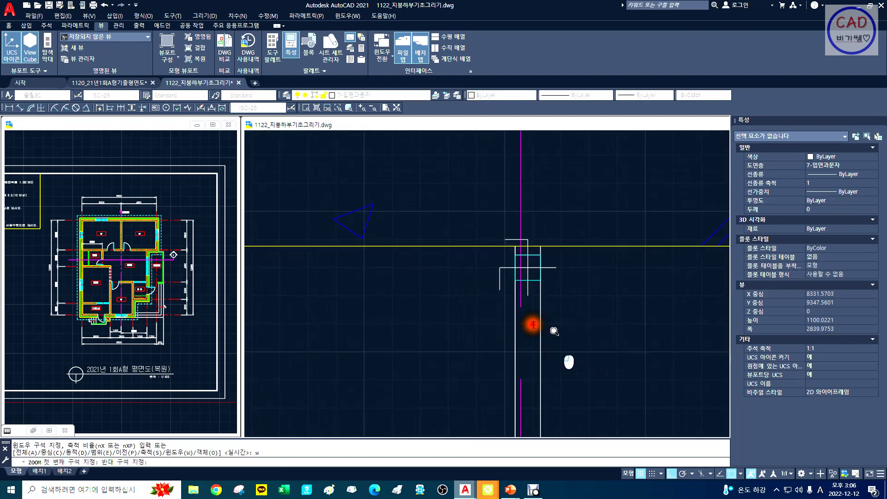
type("mi")
key("space")
left_click(473, 208)
left_click(611, 350)
key("space")
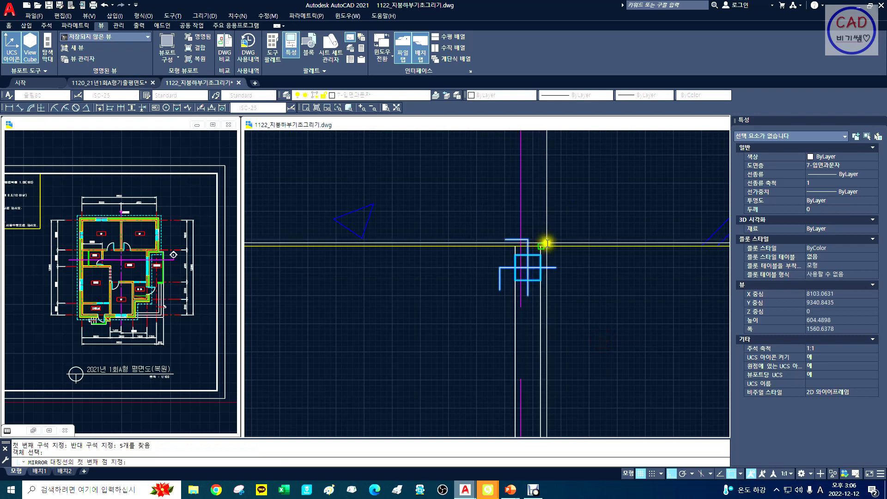
left_click(547, 310)
key("space")
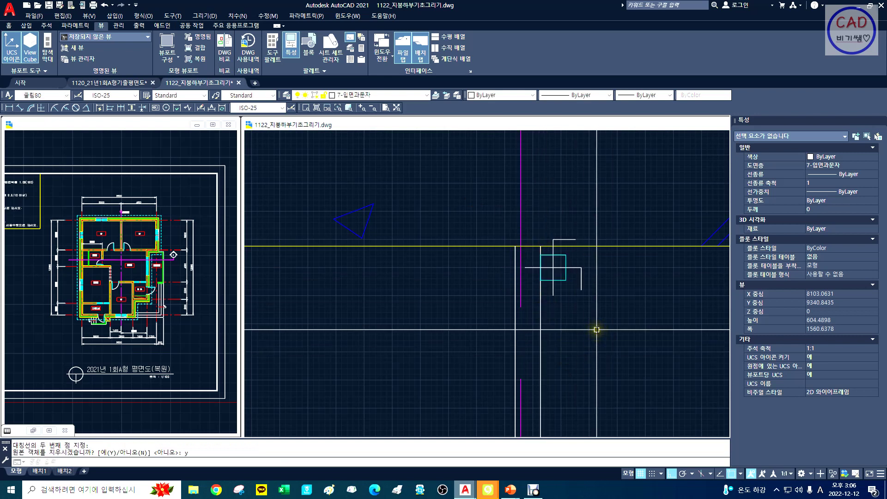
Step: Move the mirrored timber square and hooks up so the square's upper-left corner meets the top of the ridge hanger's right line
type("m")
key("space")
left_click(513, 225)
left_click(629, 317)
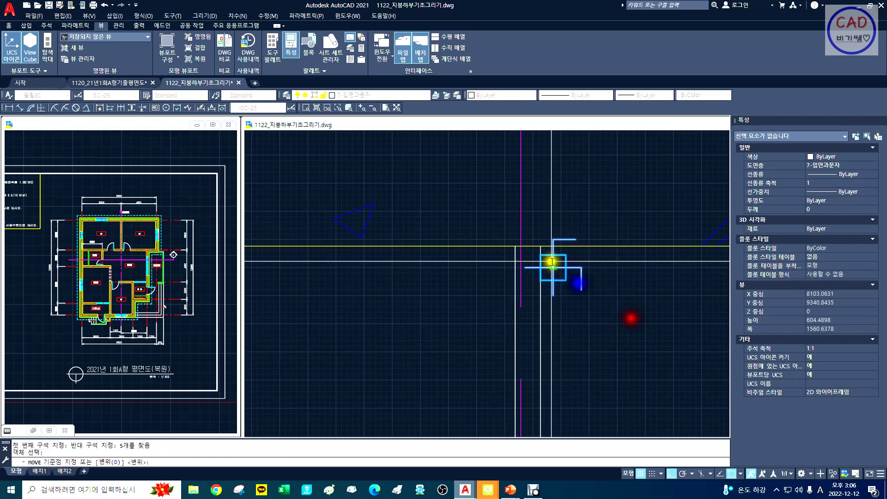
key("space")
left_click(538, 244)
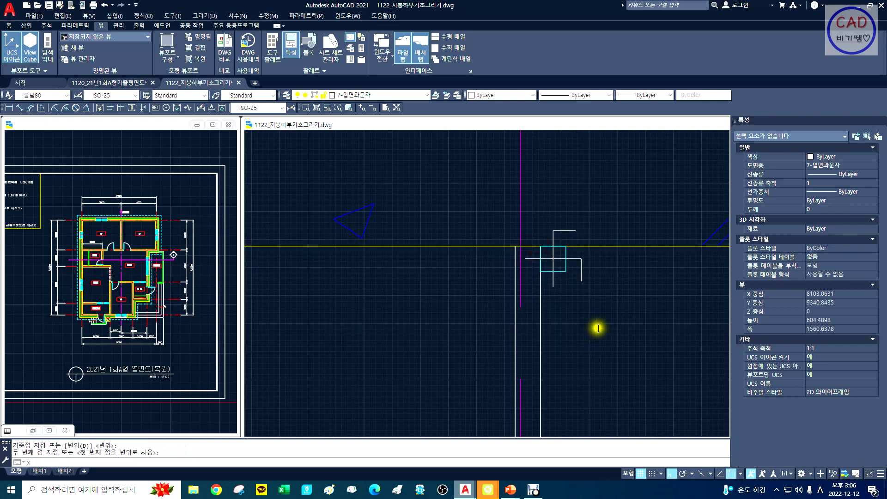
Step: Copy the mirrored timber square and hooks to the clipboard, using the square's upper-left corner as base point
mouse_move(598, 328)
middle_mouse_down()
mouse_move(418, 320)
mouse_move(425, 321)
middle_mouse_up()
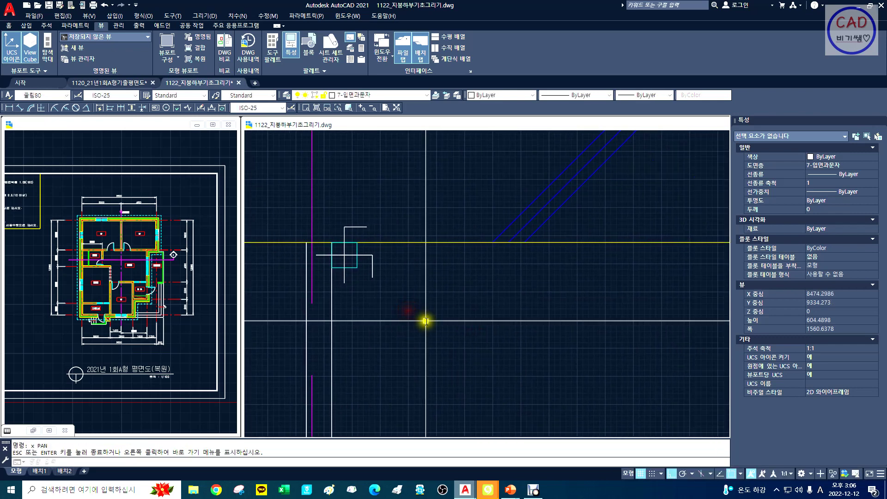
key("ctrl+shift+c")
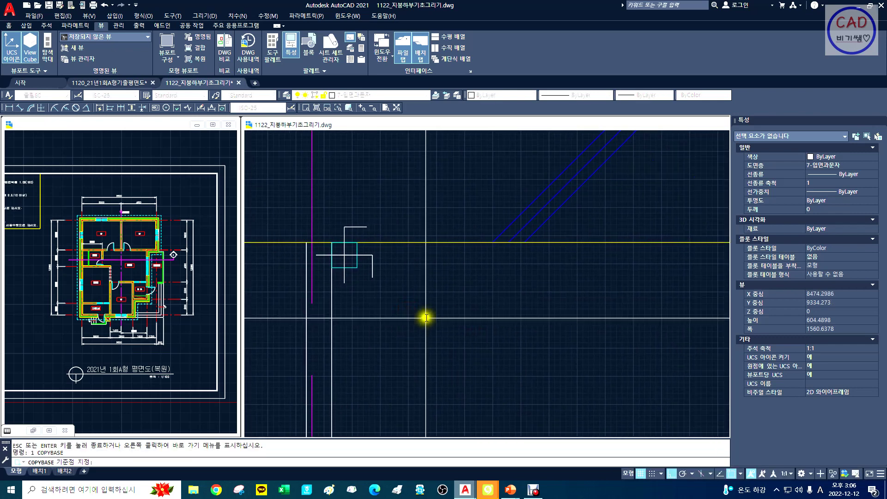
left_click(335, 244)
left_click_drag(286, 200, 448, 360)
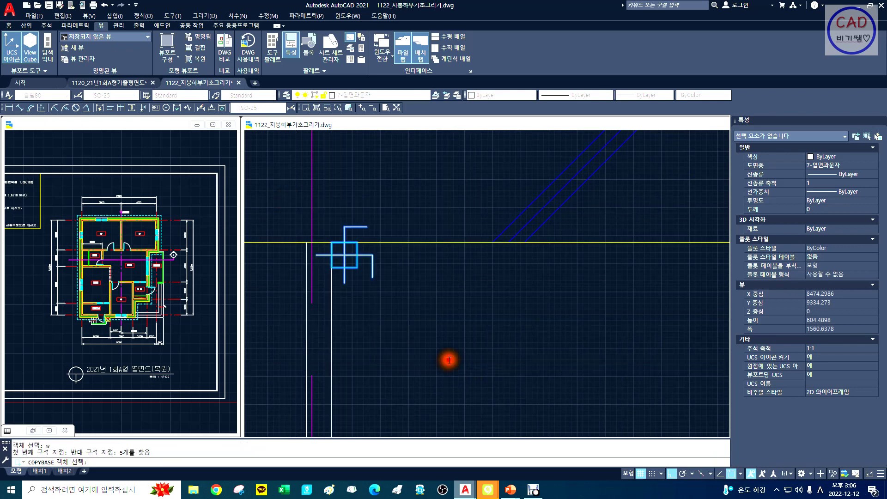
right_click(447, 319)
Step: Paste the mirrored timber square and hooks at the upper endpoint of the right line of the first hanger past the ridge
middle_click_drag(628, 298, 424, 298)
key("Escape")
key("ctrl+v")
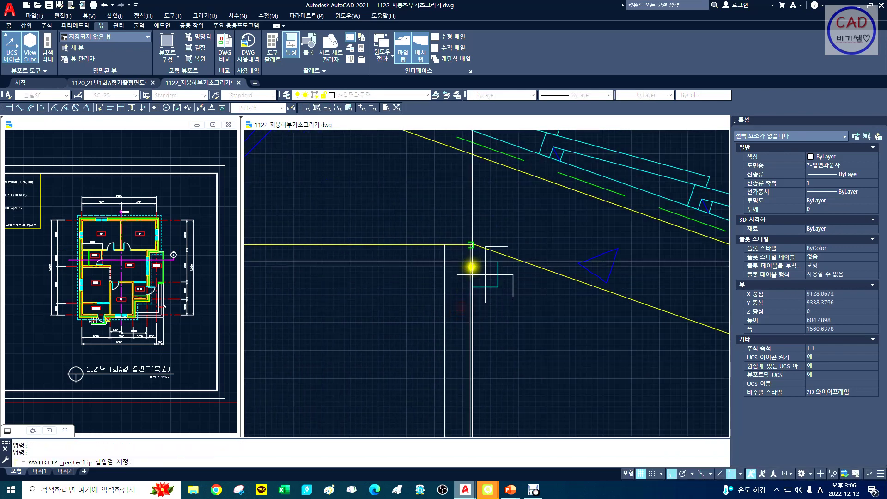
left_click(471, 244)
Step: Move that hanger's timber square and hooks down so the square's upper-right corner meets the sloping slab underside
type("z")
key("Return")
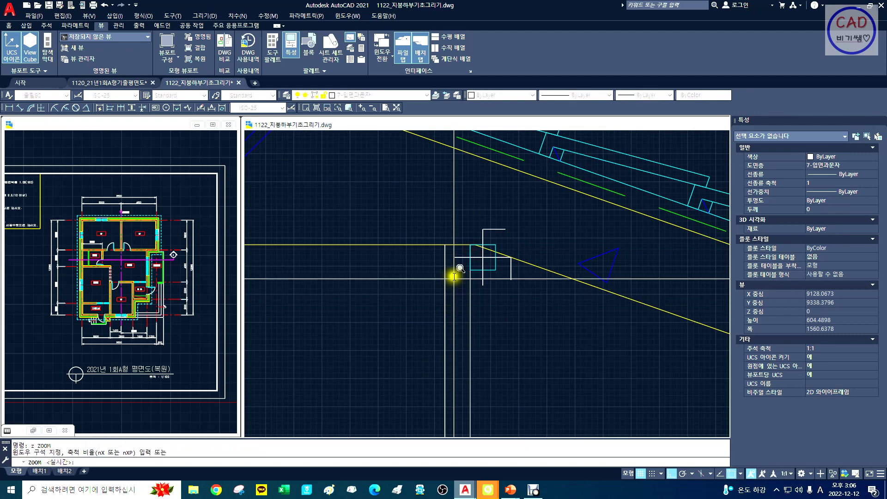
type("w")
key("Return")
left_click(567, 344)
left_click(361, 204)
type("m")
key("Return")
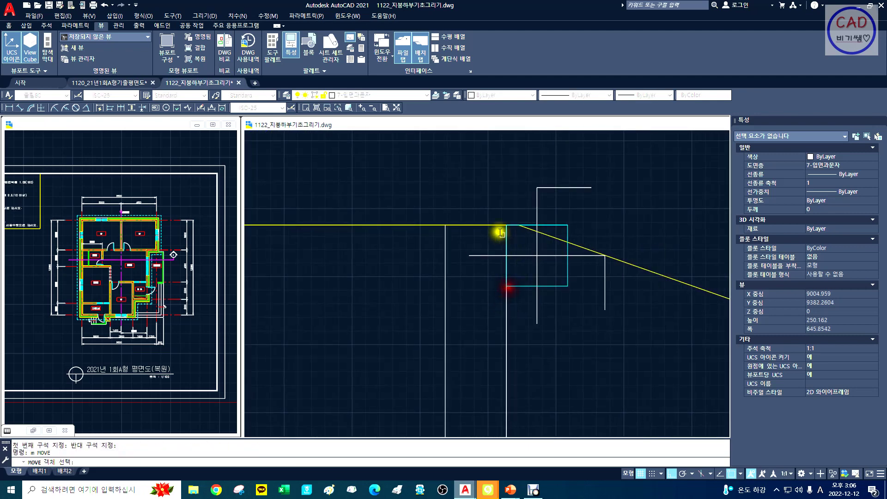
type("w")
key("Return")
left_click(428, 163)
left_click(657, 374)
key("Return")
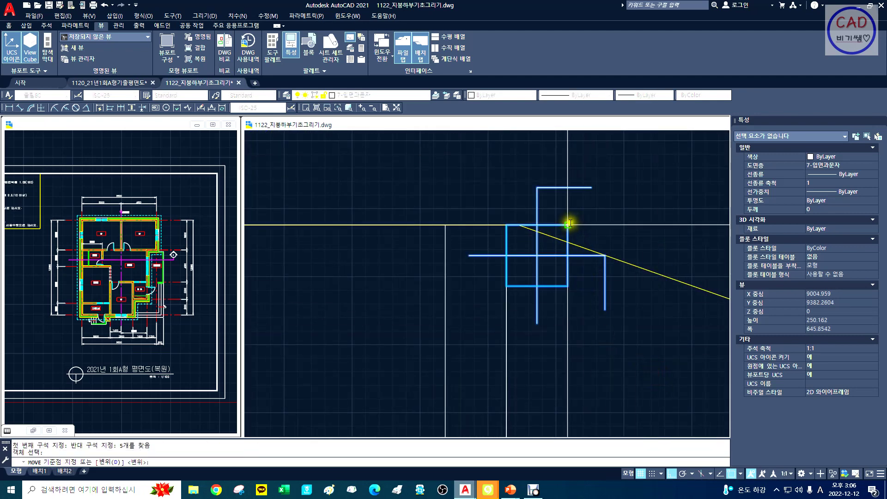
left_click(569, 225)
left_click(568, 241)
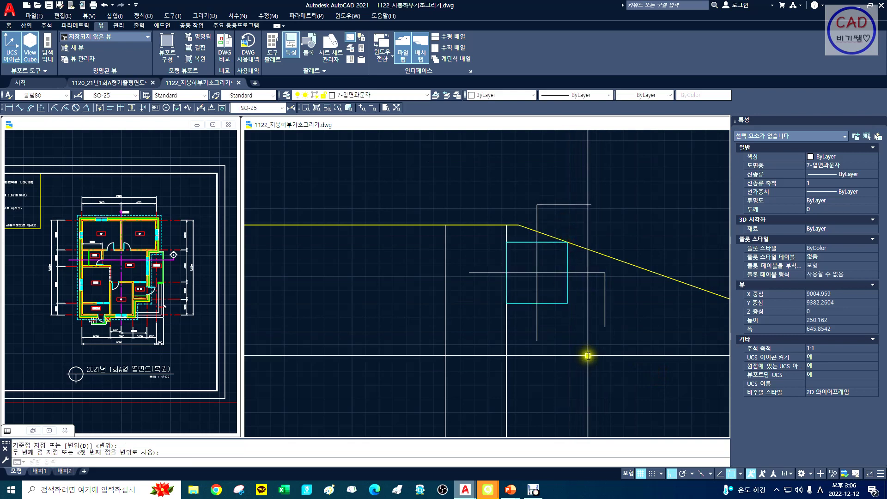
Step: Paste the mirrored timber square and hooks at the upper endpoint of the right line of the second hanger past the ridge
middle_click_drag(626, 344, 439, 319)
mouse_move(610, 369)
middle_mouse_down()
mouse_move(518, 331)
mouse_move(394, 331)
middle_mouse_up()
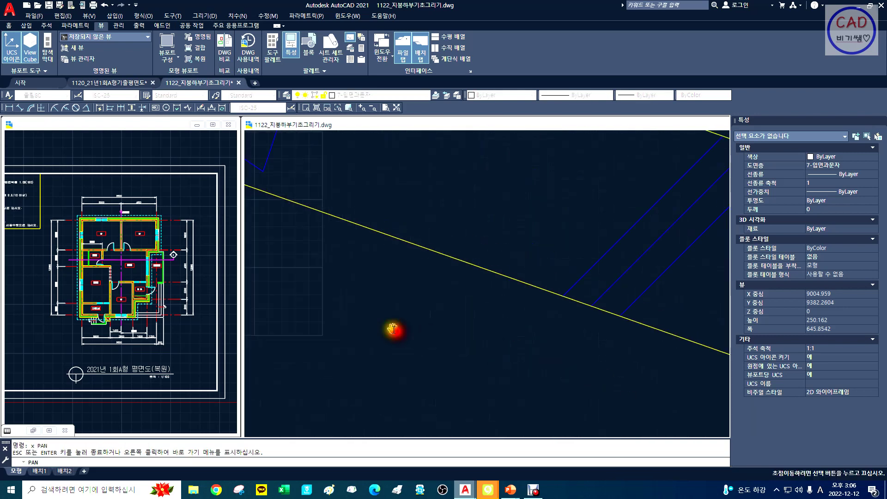
mouse_move(564, 341)
middle_mouse_down()
mouse_move(445, 265)
mouse_move(299, 278)
middle_mouse_up()
middle_click_drag(596, 365, 397, 240)
key("ctrl+v")
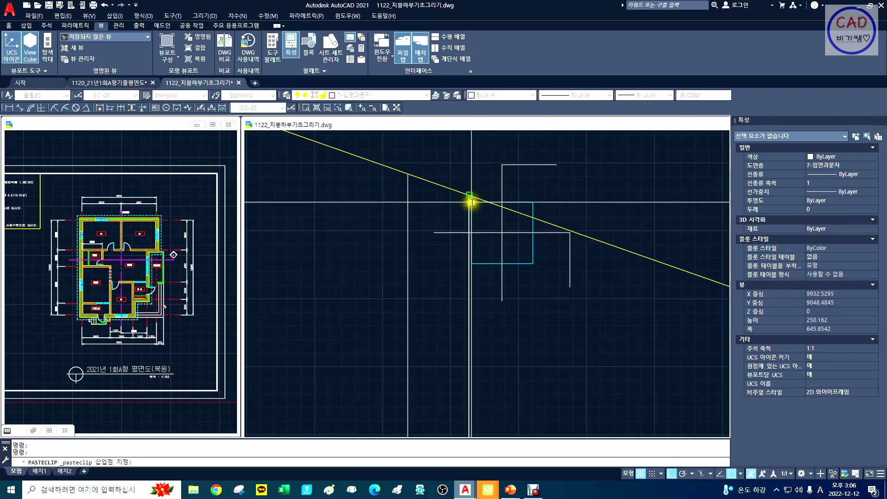
left_click(471, 198)
Step: Move the newly pasted timber square and hooks down until the square's upper-right corner touches the slab underside
key("Escape")
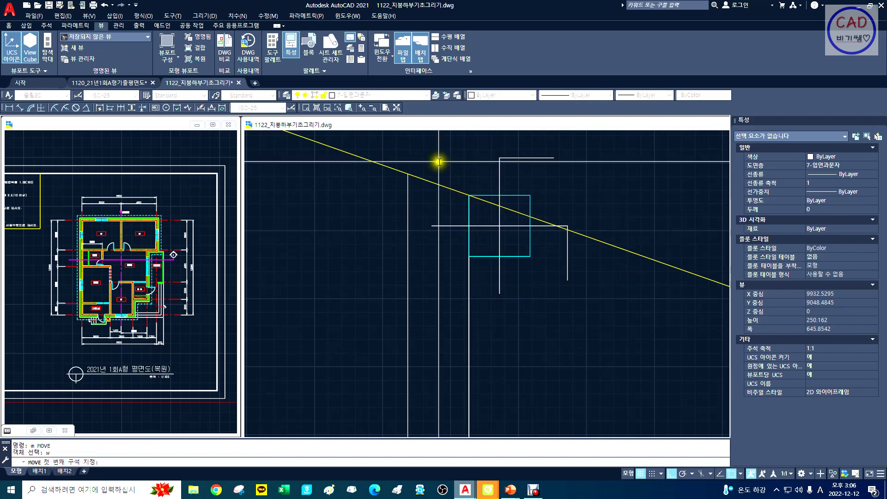
left_click(420, 136)
left_click(621, 313)
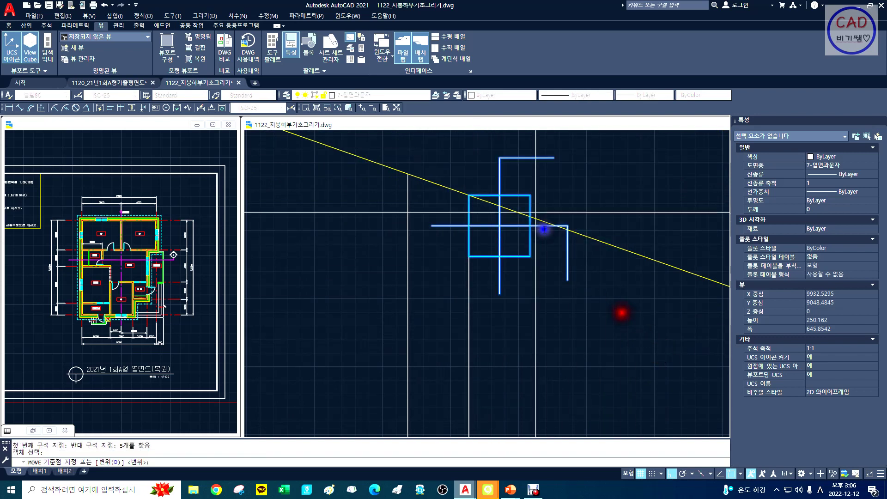
left_click(529, 193)
left_click(530, 220)
Step: Copy the timber square and hooks from the second hanger past the ridge to the top of the last hanger's right line
type("z")
key("space")
type("d")
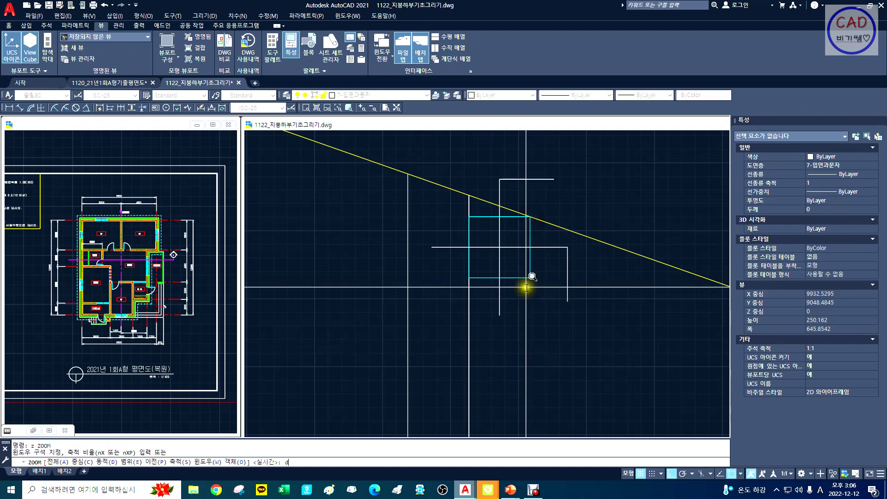
key("space")
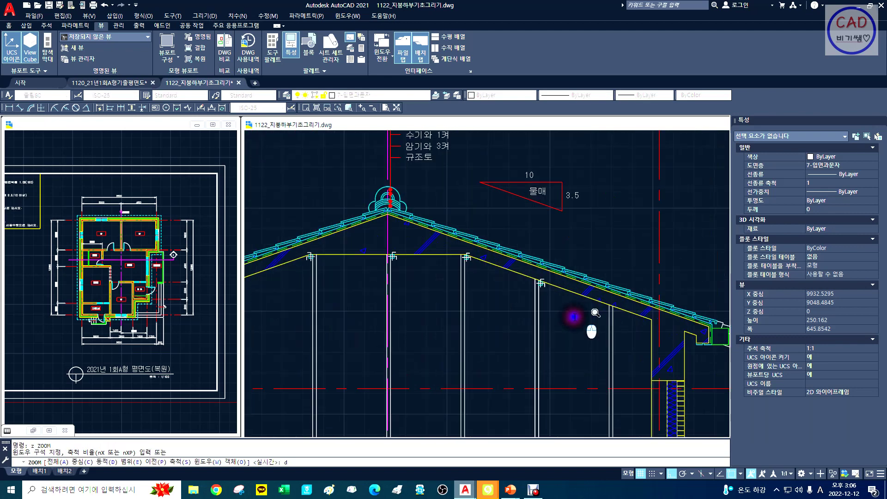
key("space")
type("c")
key("space")
type("w")
key("space")
left_click(400, 172)
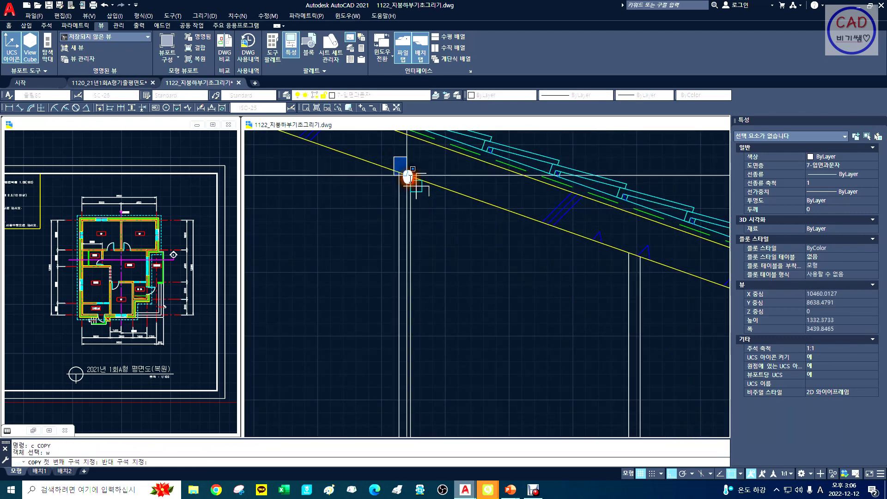
left_click(464, 237)
key("space")
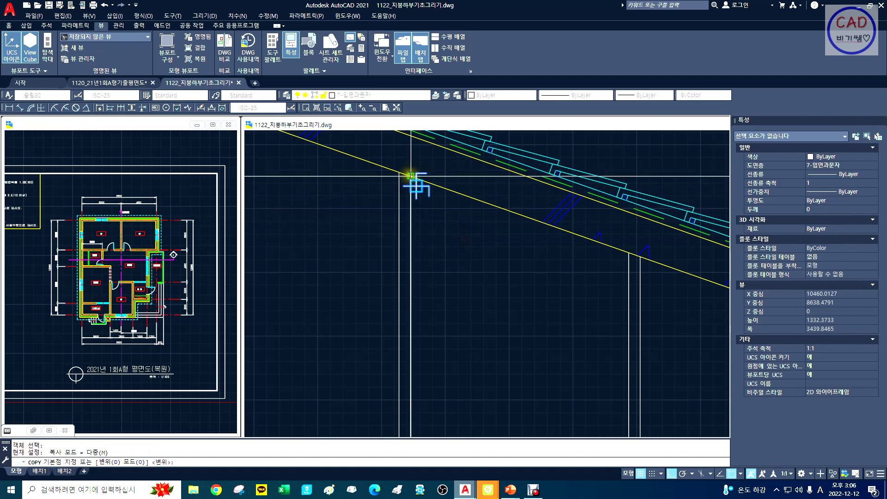
left_click(413, 170)
left_click(640, 257)
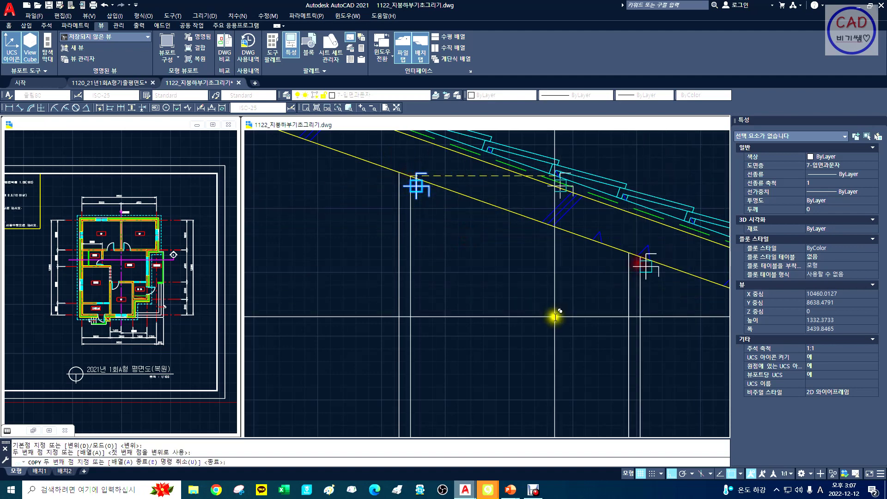
key("space")
Step: Review the hooked timber connections at the hanger tops across the whole roof section
type("z")
key("space")
type("d")
key("space")
type("d")
key("space")
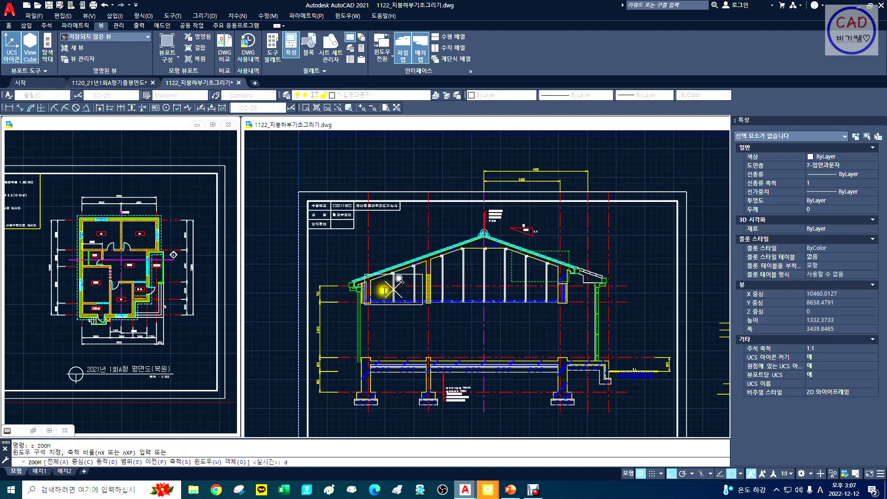
scroll(490, 275, "up", 4)
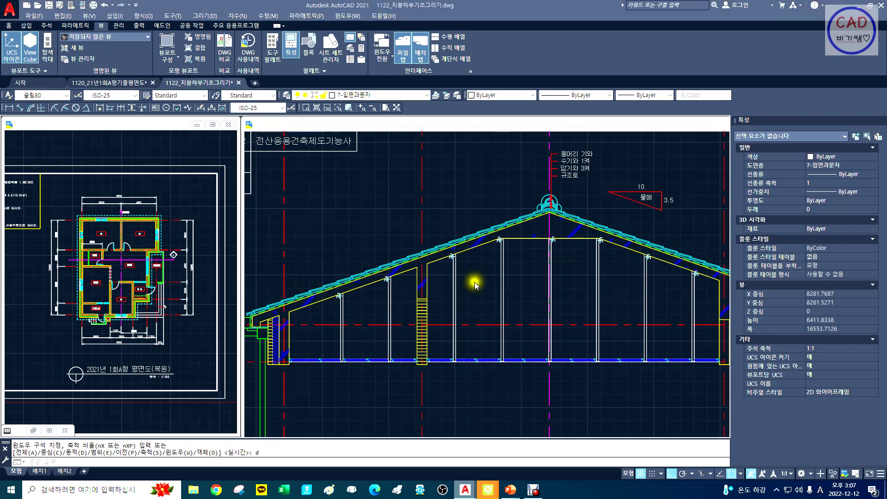
middle_click_drag(517, 287, 484, 241)
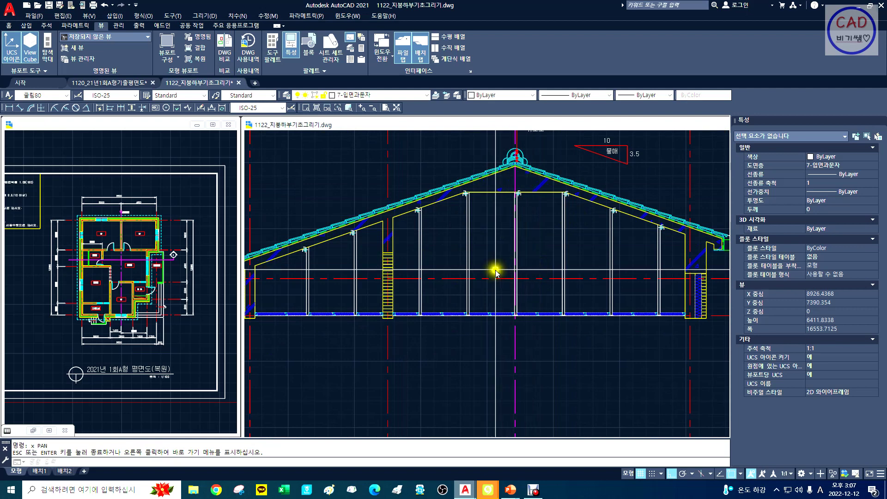
middle_click_drag(467, 295, 396, 254)
key("Escape")
Step: Draw a 1005 by 45 rectangle between the first two hangers past the brick wall, above the ceiling
type("z")
key("Return")
type("w")
key("Return")
left_click(376, 248)
left_click(495, 317)
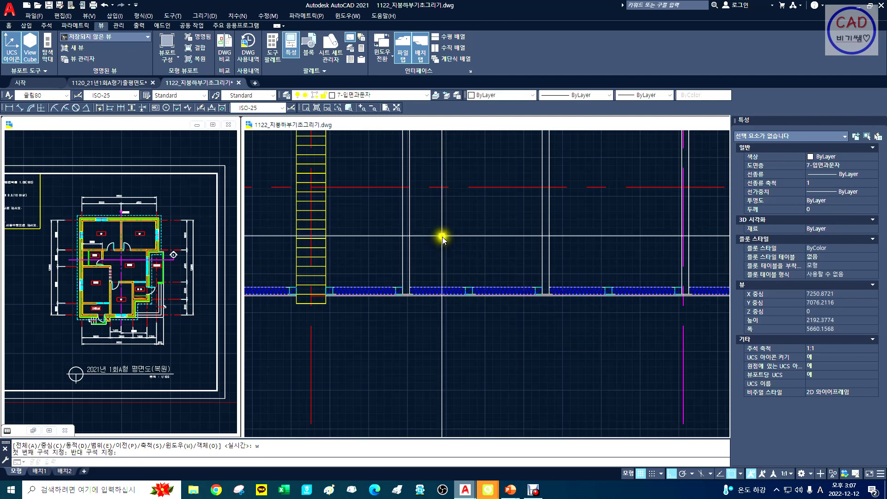
type("rec")
key("Return")
left_click(429, 213)
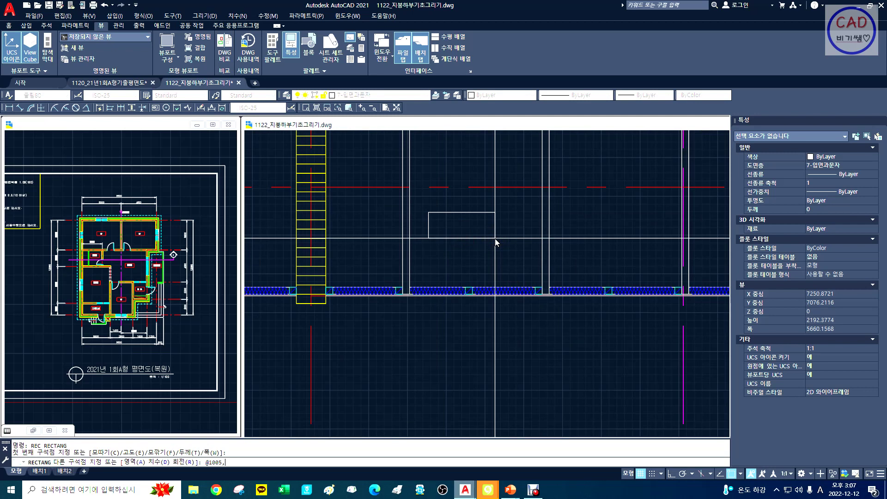
key("Return")
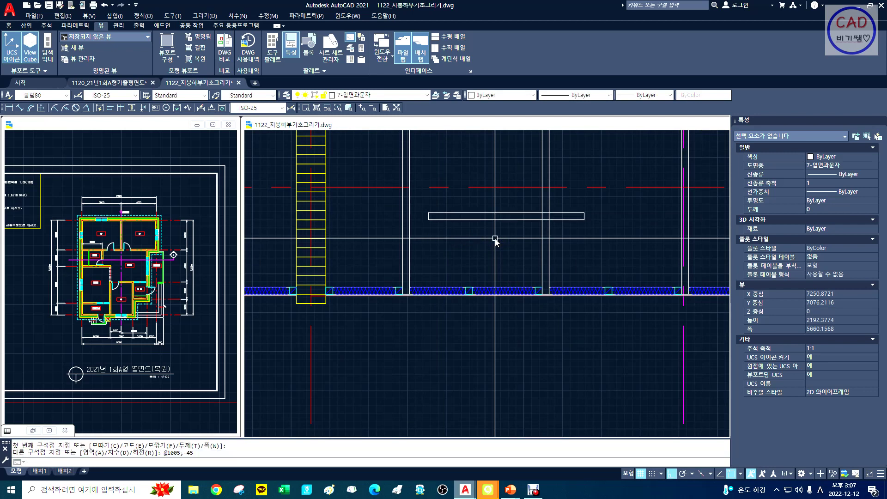
Step: Move the rectangle horizontally so its left edge aligns with the left line of the first hanger after the brick wall
type("m")
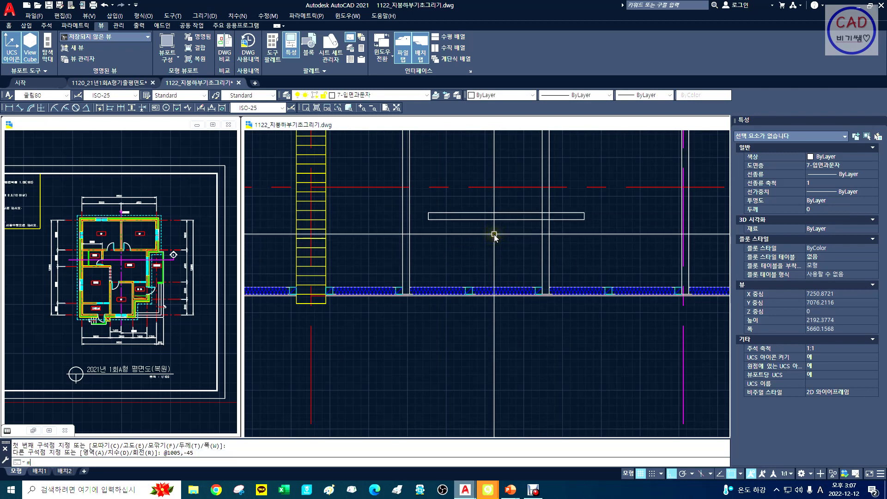
key("Return")
left_click(491, 246)
left_click(447, 202)
key("Return")
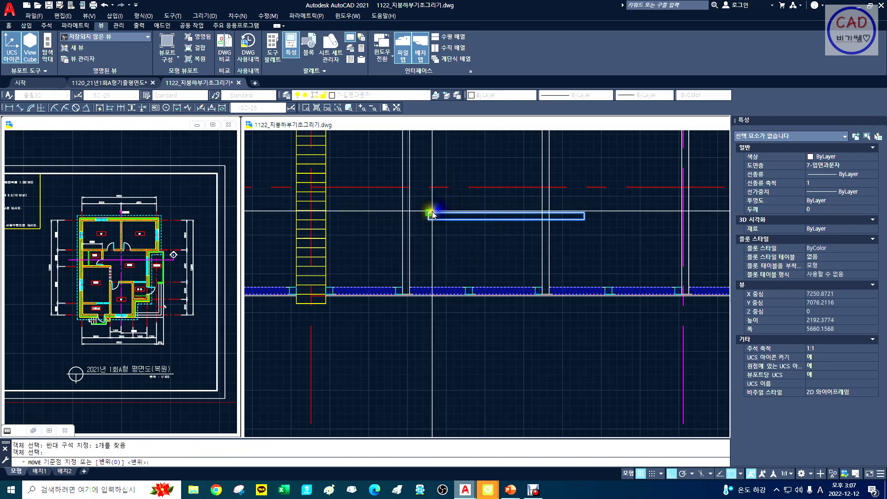
left_click(428, 212)
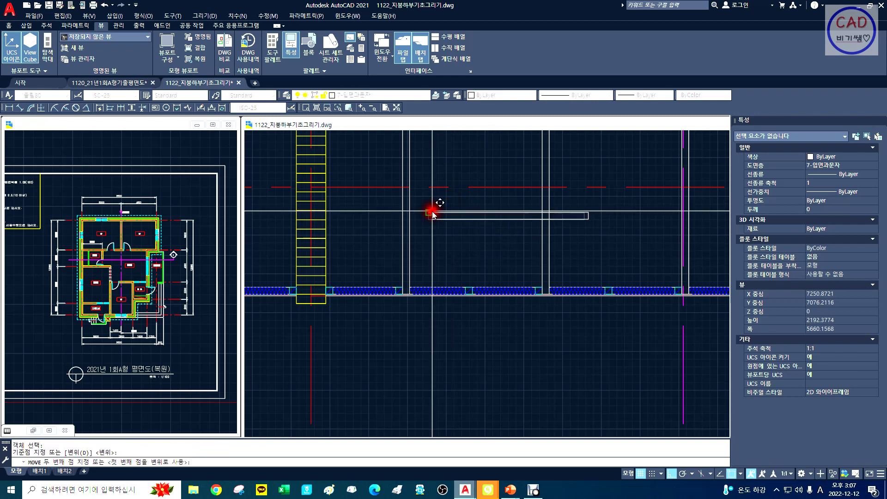
left_click(403, 232)
Step: Move the rectangle 30 to the left so it overhangs the hangers
type("m")
key("Return")
left_click(475, 231)
left_click(464, 203)
right_click(478, 228)
left_click(497, 250)
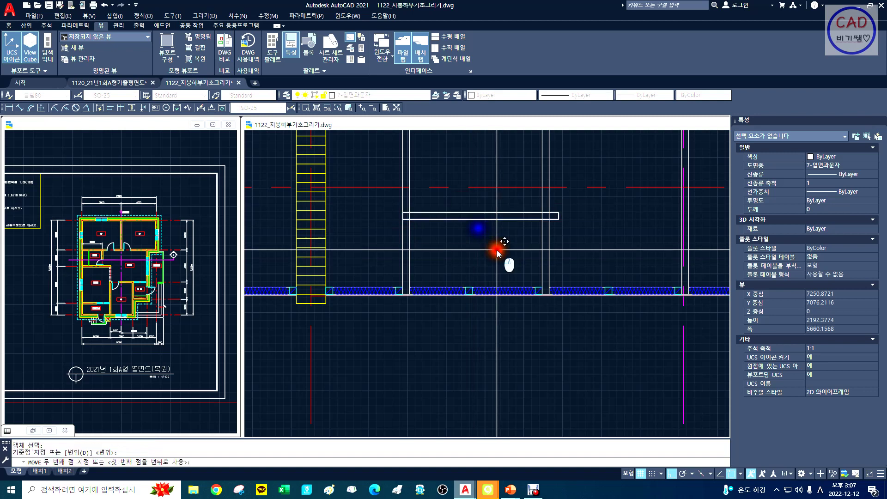
key("Return")
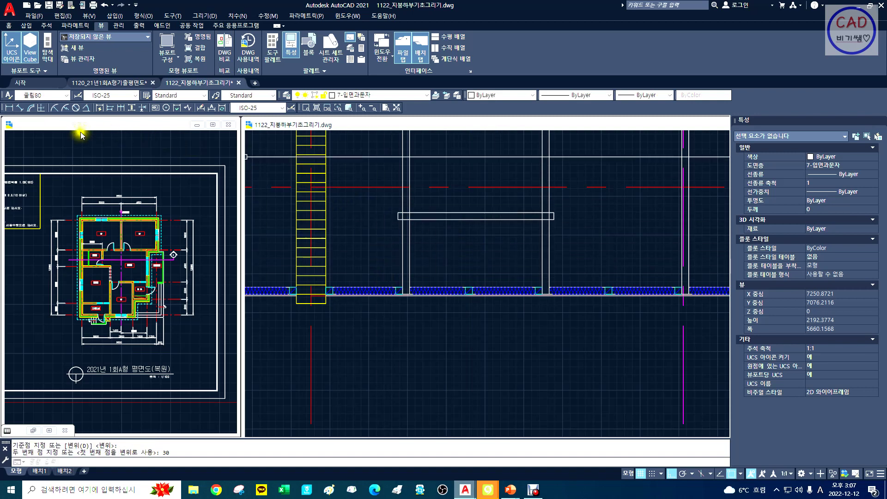
Step: Dimension the rectangle's length along its underside and its thickness at the left end
left_click(10, 109)
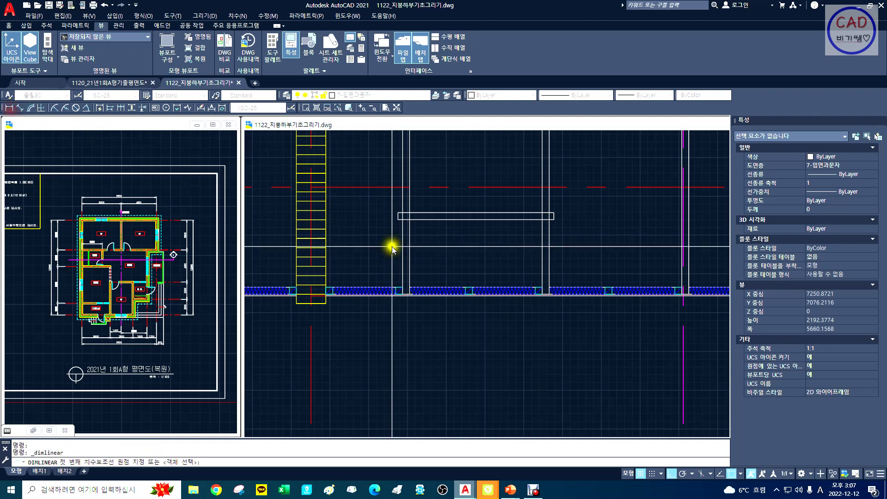
left_click(395, 220)
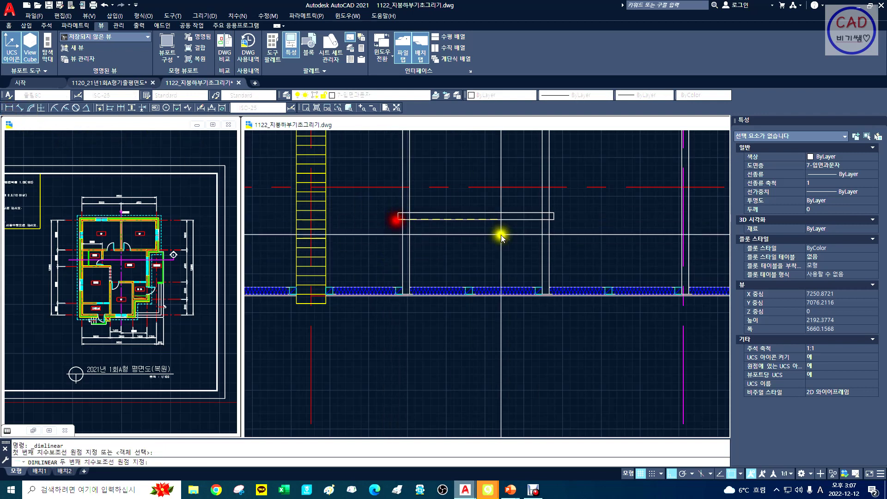
left_click(553, 220)
left_click(542, 257)
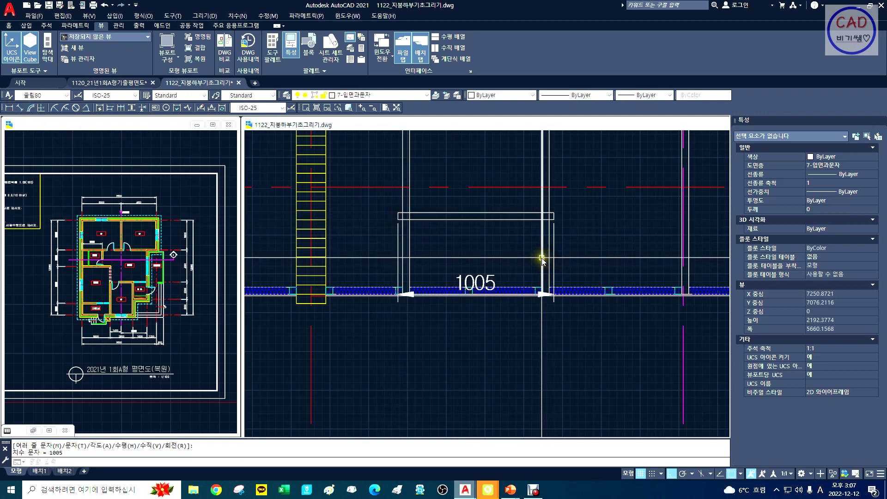
right_click(398, 216)
left_click(398, 214)
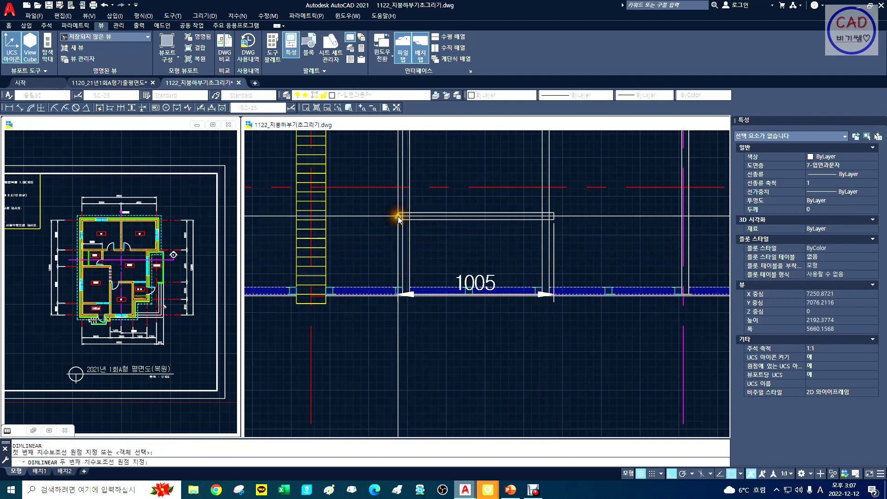
left_click(397, 220)
left_click(364, 216)
right_click(389, 215)
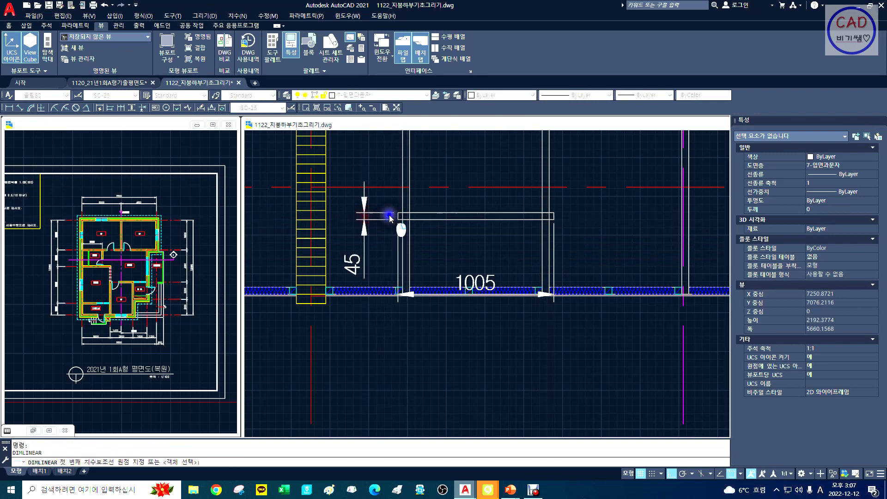
Step: Measure the rectangle's overhang past the left hanger's outer line with a temporary linear dimension
key("Escape")
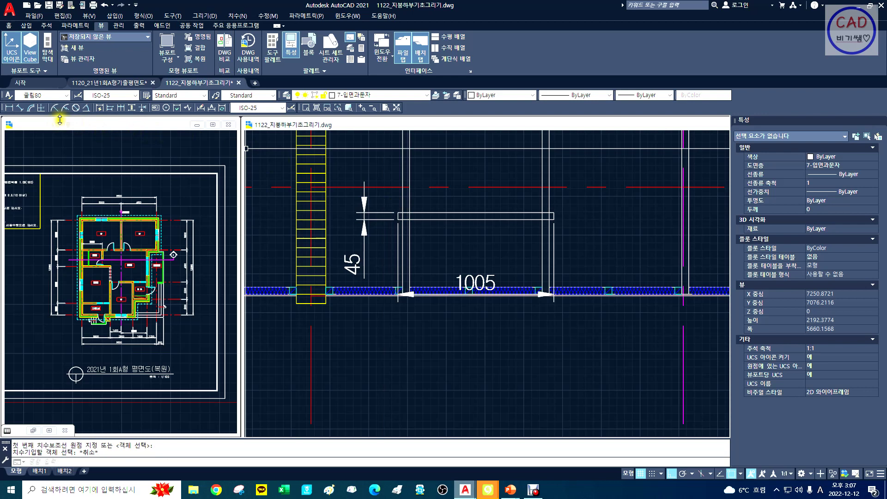
left_click(10, 108)
left_click(400, 213)
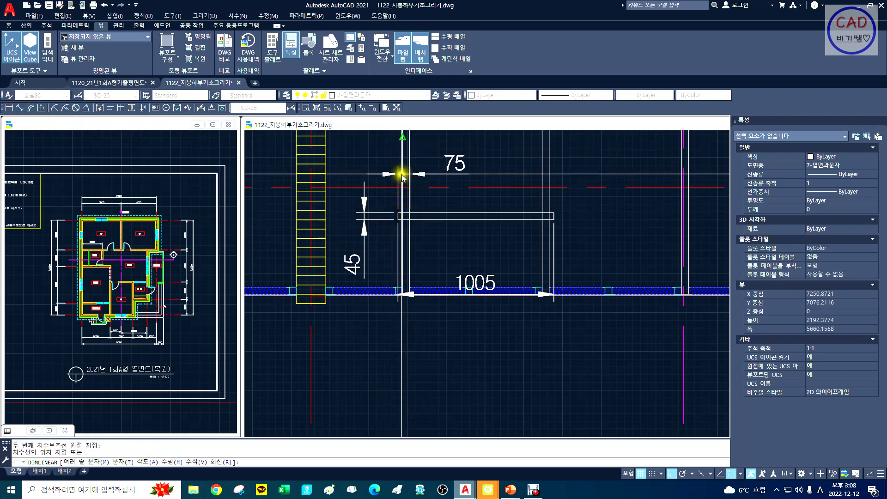
key("Escape")
right_click(397, 220)
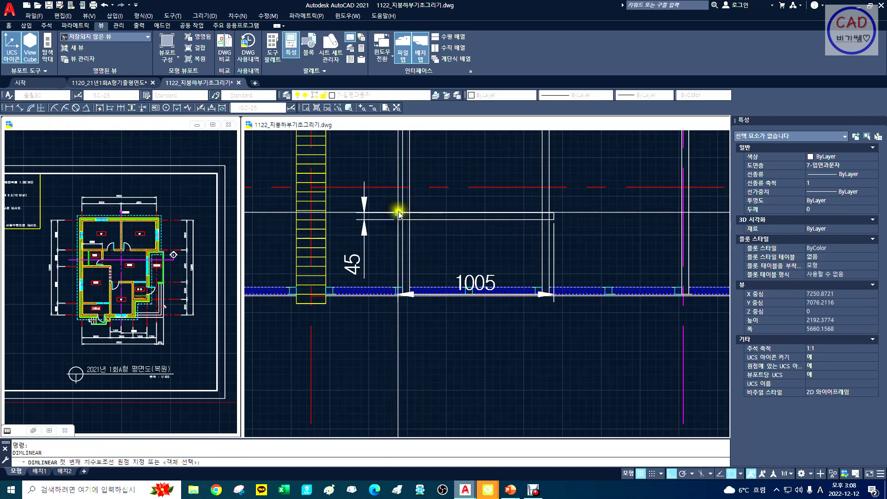
left_click(399, 214)
left_click(402, 204)
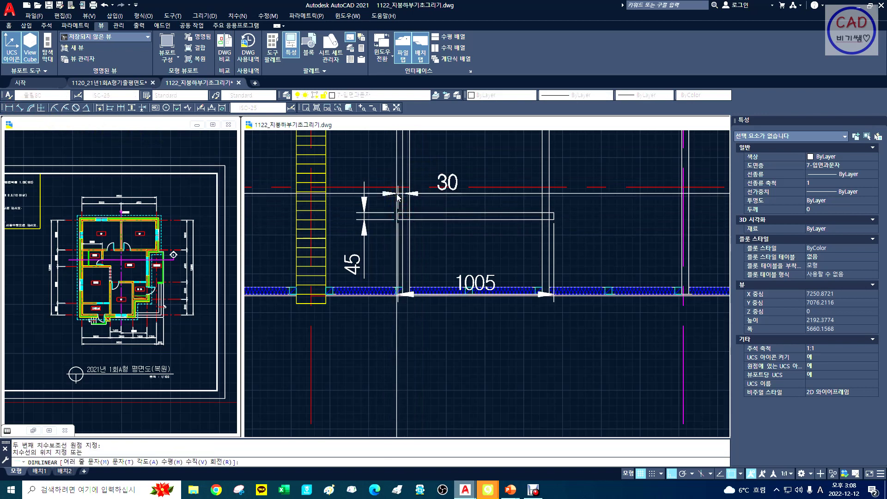
key("Escape")
Step: Erase the length and thickness dimensions around the rectangle
type("e")
key("space")
left_click(386, 220)
left_click(397, 239)
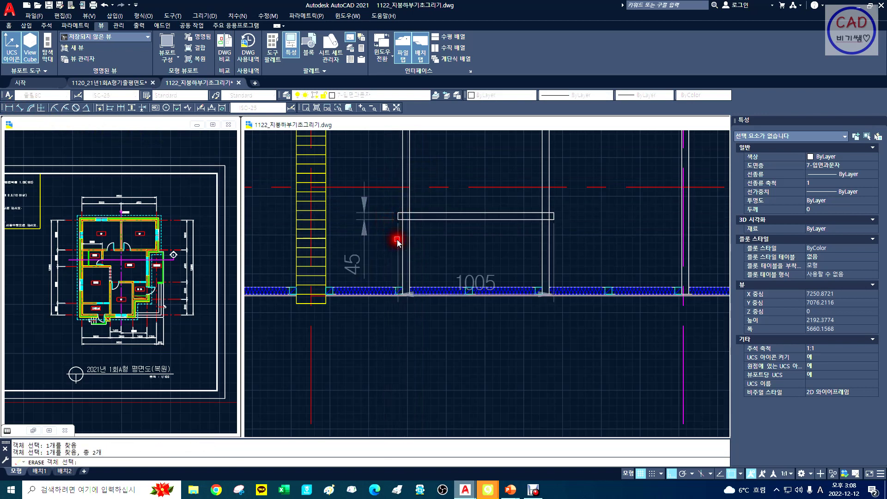
key("space")
Step: Move the rectangle straight down until its underside rests on the top of the ceiling timber and insulation layer
middle_click_drag(485, 243, 421, 267)
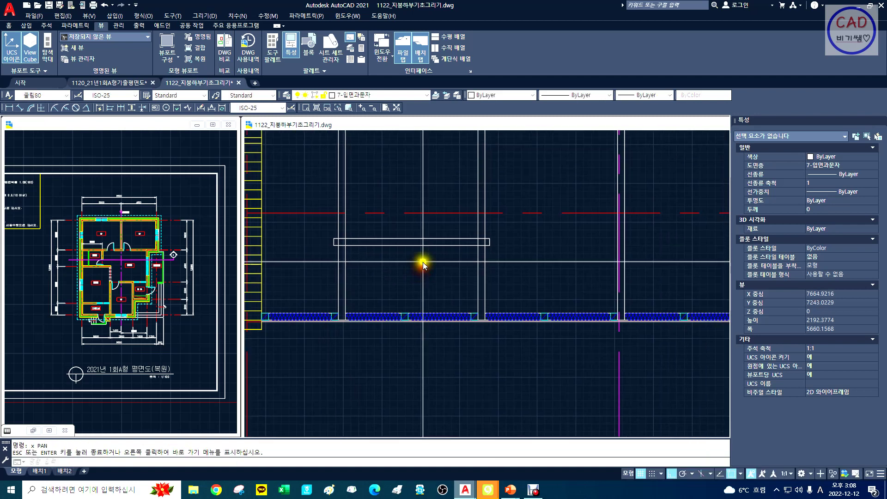
key("Escape")
type("m")
key("space")
type("w")
key("space")
left_click(318, 230)
left_click(523, 257)
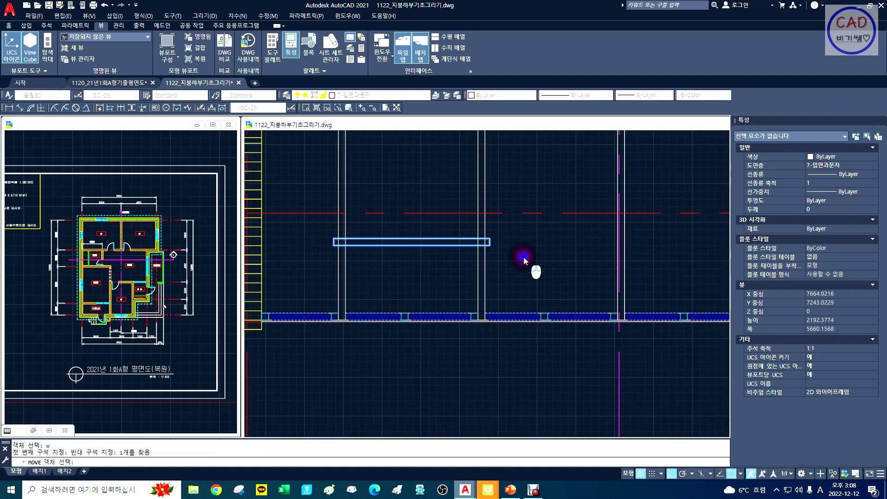
left_click(490, 247)
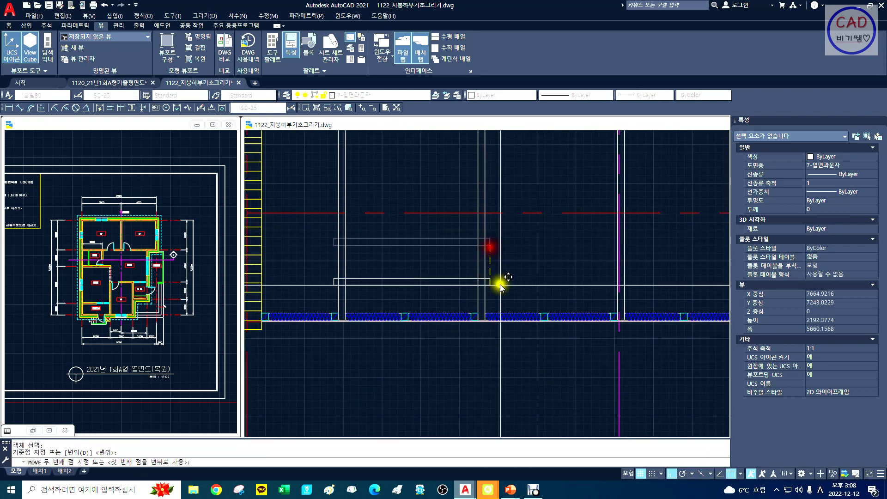
left_click(499, 318)
Step: Move the rectangle 450 straight up from the top of the ceiling layer
type("m")
key("Return")
left_click(414, 306)
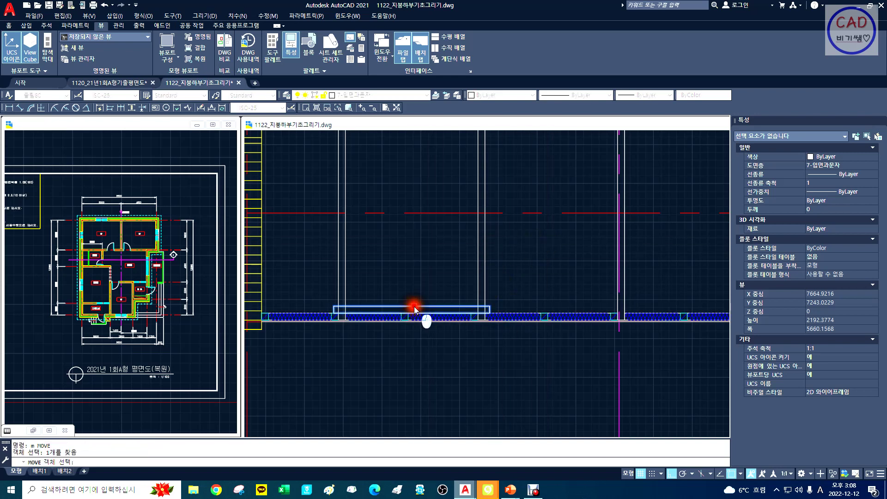
key("Return")
left_click(411, 254)
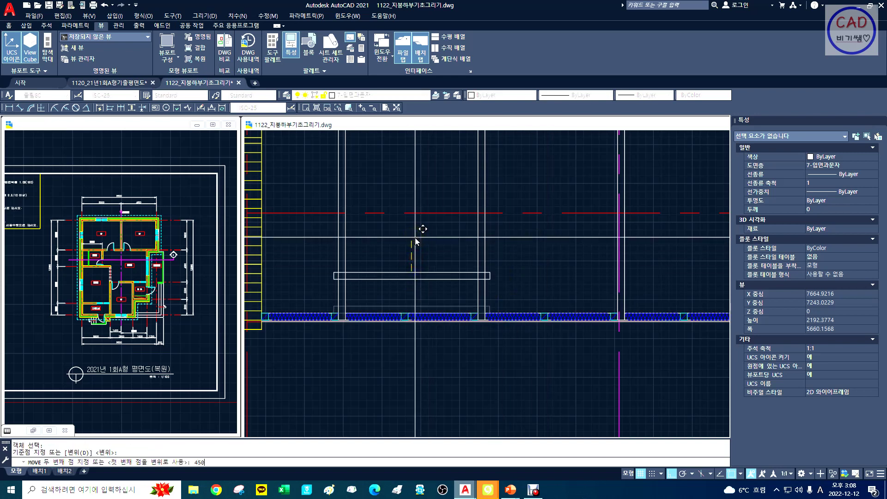
type("450")
key("Return")
Step: Draw a diagonal from upper left to lower right across the rectangle's crossing with the left hanger
type("z")
key("Return")
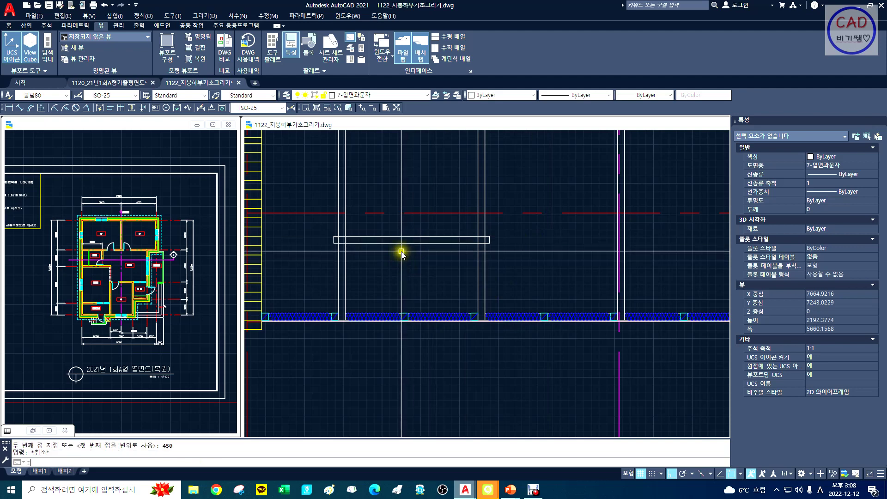
type("w")
key("Return")
left_click(311, 213)
left_click(497, 329)
type("l")
key("Return")
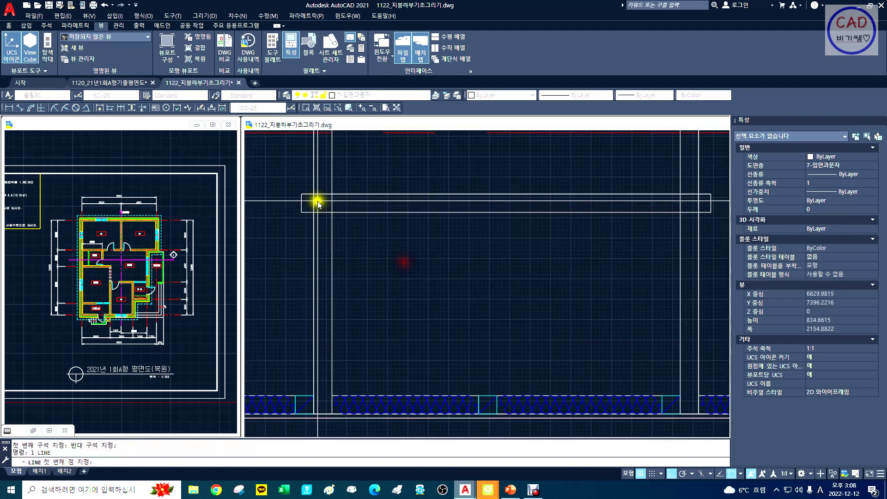
left_click(315, 194)
left_click(331, 212)
key("Return")
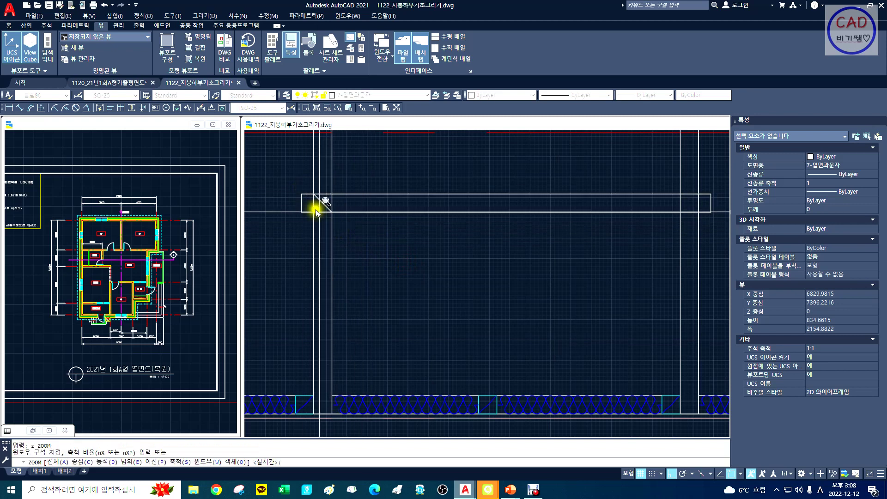
Step: Draw a vertical line 30 long in the empty area below the rectangle, just right of the left hanger
type("z")
key("Return")
type("w")
key("Return")
left_click(294, 180)
left_click(461, 264)
type("l")
key("Return")
left_click(459, 262)
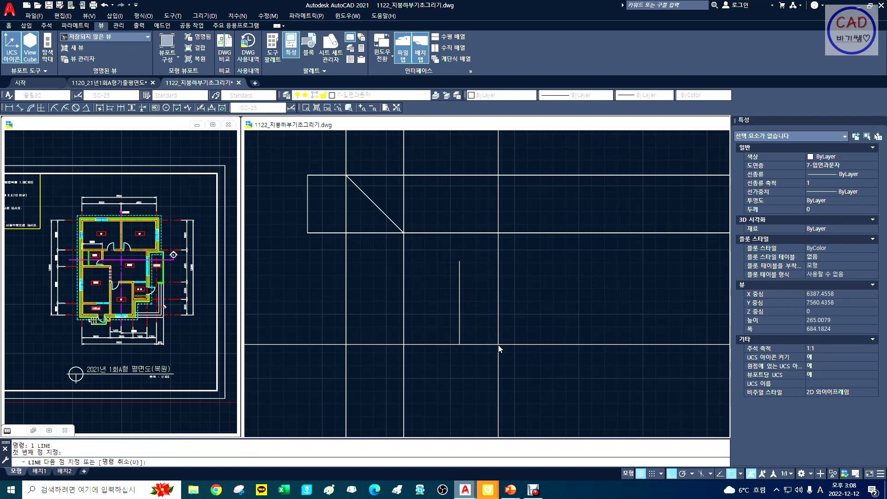
key("Return")
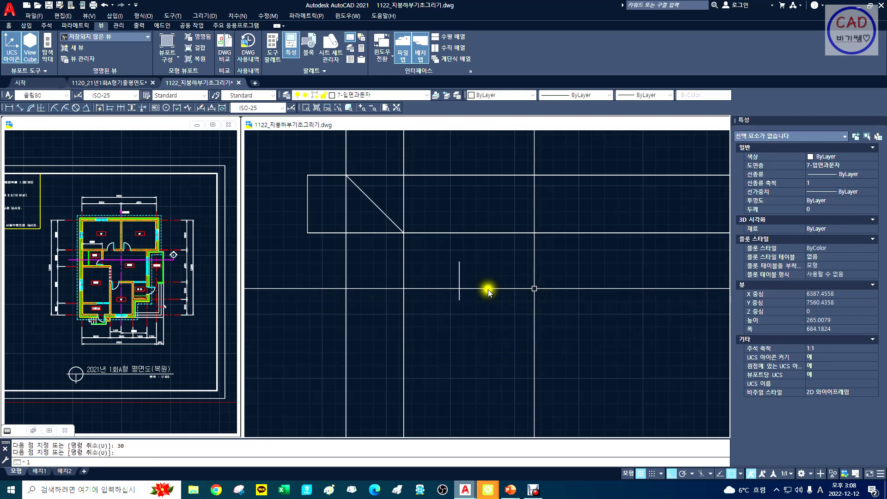
Step: Draw a horizontal line 30 long to the right from the short vertical line's midpoint
key("Return")
left_click(459, 280)
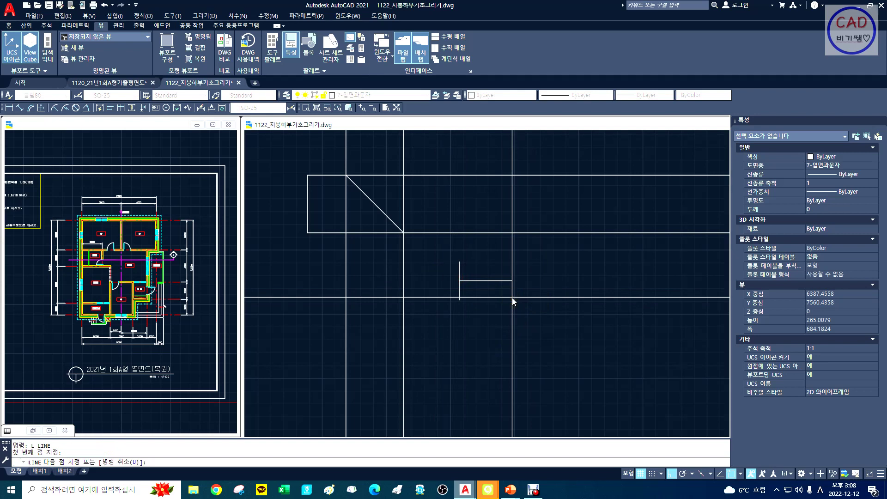
type("30")
type(",")
key("Return")
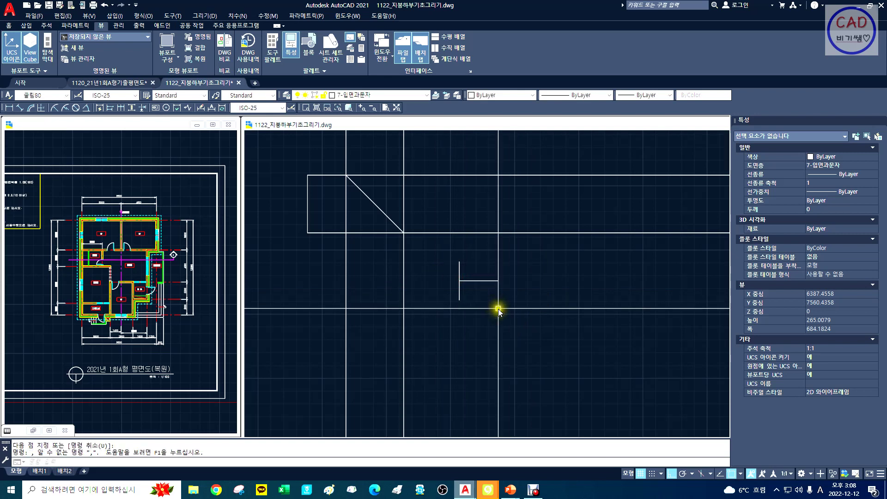
Step: Move the short horizontal line 15 to the left so it is centred on the short vertical line
key("Escape")
key("Return")
left_click(489, 280)
right_click(507, 311)
left_click(522, 340)
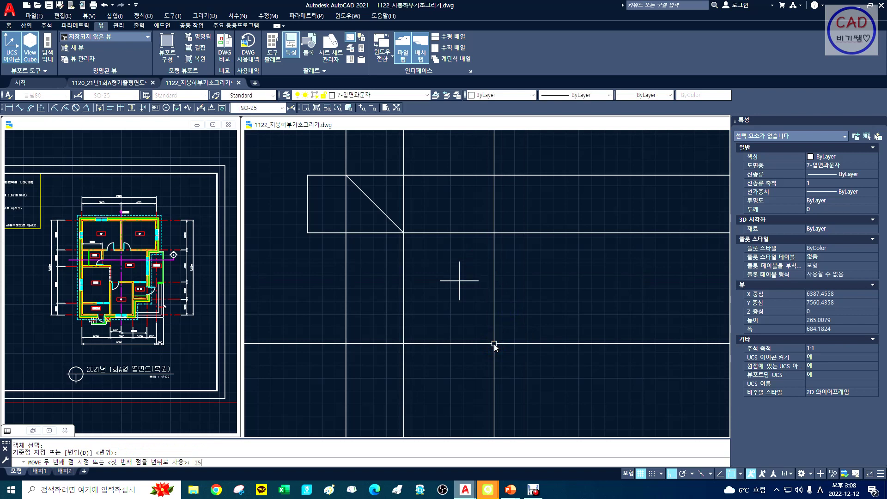
key("Return")
left_click(494, 344)
Step: Assign both lines of the nail-mark cross to the 2단면선 layer
left_click(439, 261)
left_click(408, 131)
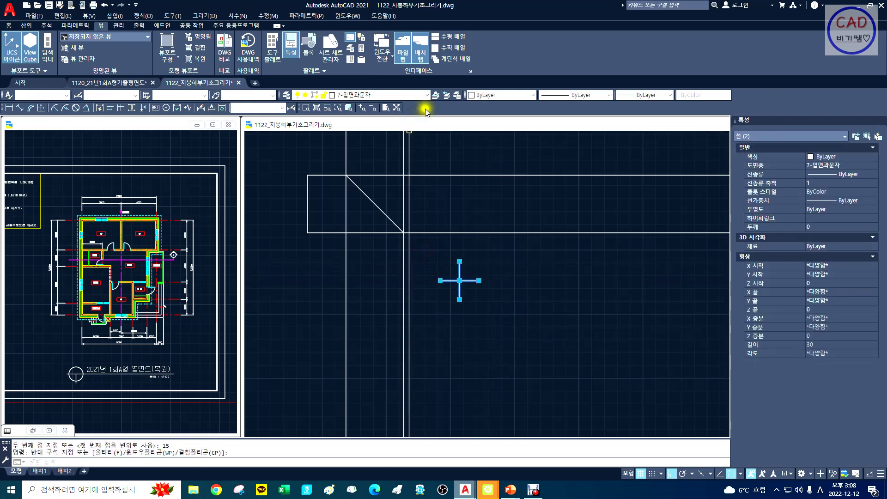
left_click(413, 95)
left_click(388, 132)
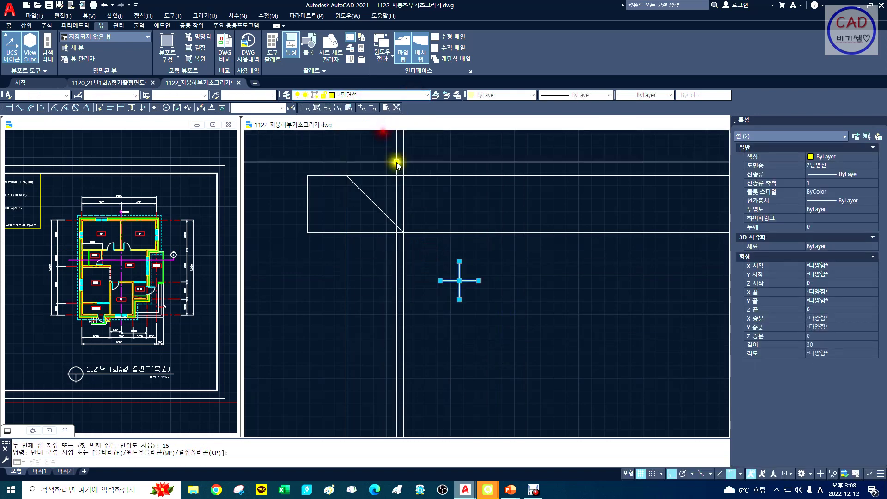
key("Escape")
Step: Move the cross by its centre to the midpoint of the diagonal where the board overlaps the left post
type("m")
key("Return")
left_click(482, 329)
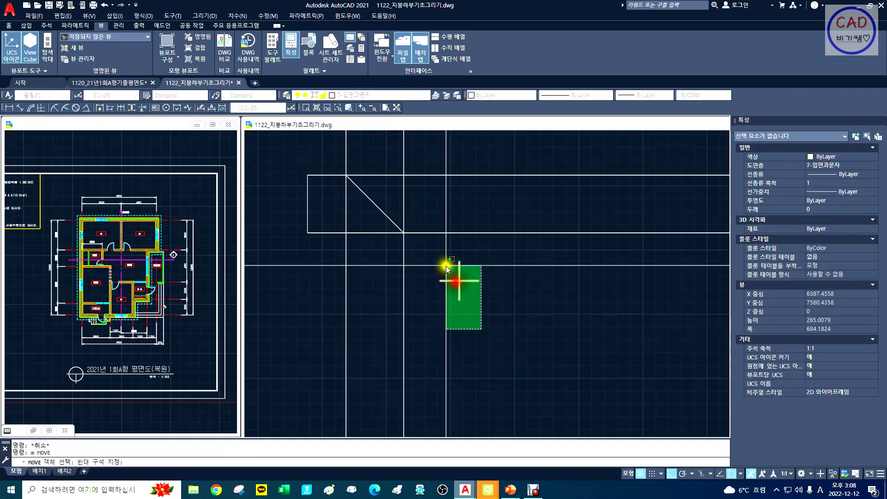
left_click(446, 265)
key("Return")
left_click(459, 281)
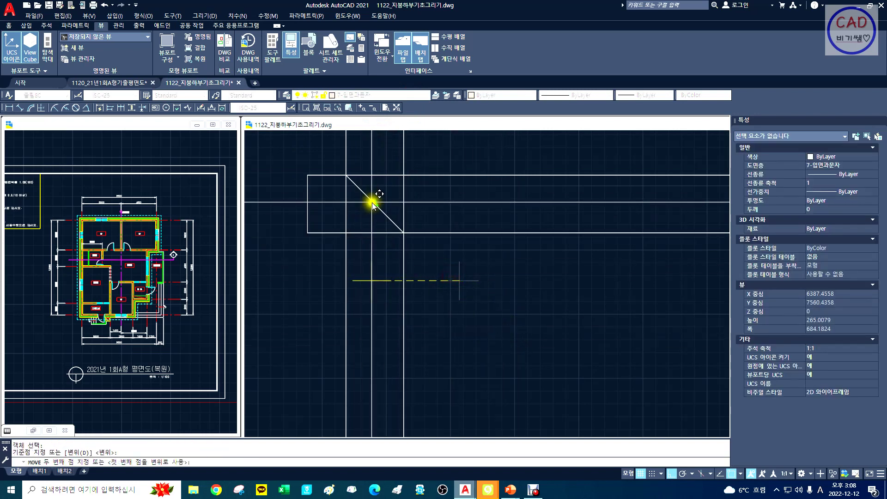
left_click(370, 198)
Step: Erase the diagonal helper line across the board and post overlap
key("Escape")
type("e")
key("Return")
left_click(389, 221)
right_click(389, 220)
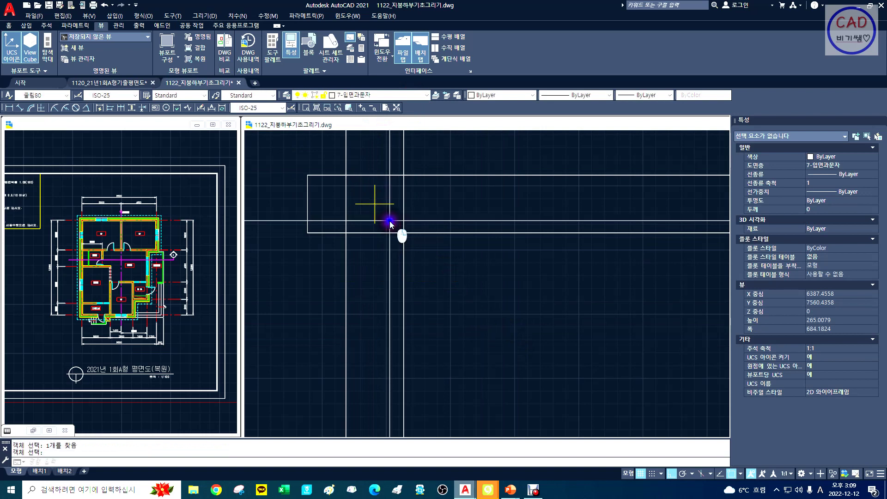
Step: Trim the two left post lines inside the horizontal board, using the board outline as the cutting edge
type("x")
middle_click_drag(462, 269, 446, 286)
type("t")
key("Return")
left_click(445, 286)
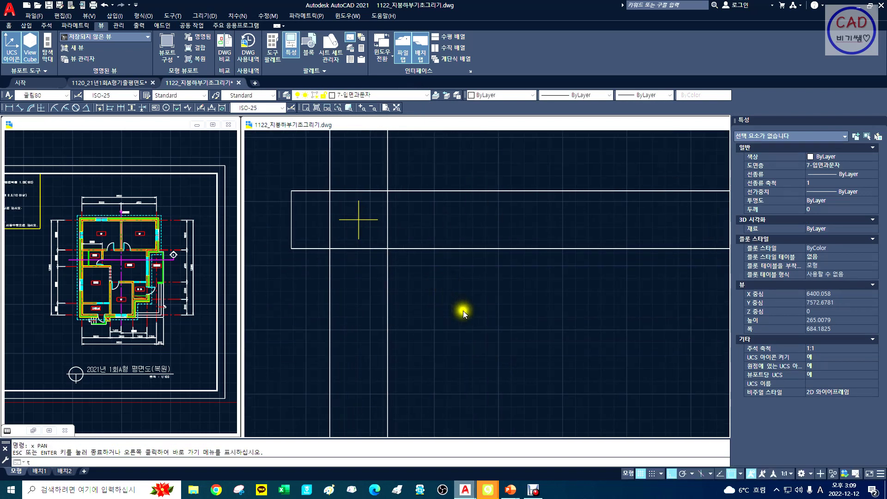
left_click(467, 267)
left_click(427, 174)
left_click(388, 204)
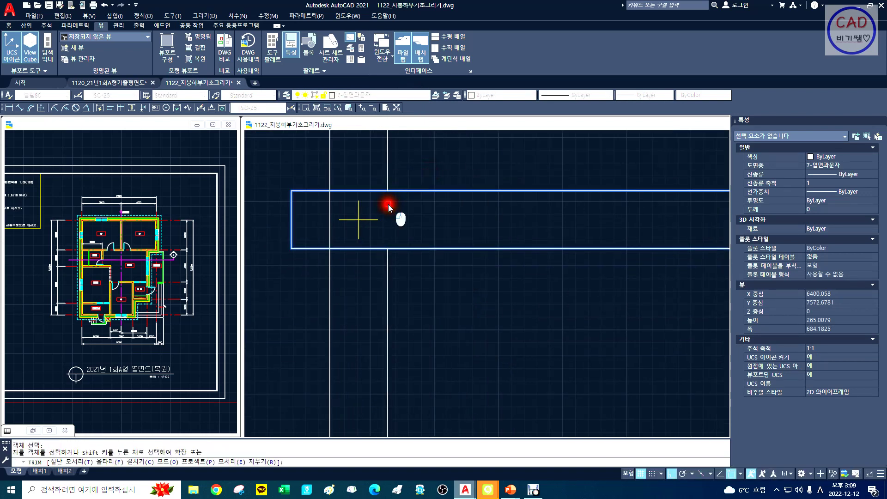
left_click(328, 201)
key("Return")
type("z")
key("Return")
type("d")
key("Return")
scroll(508, 282, "down", 3)
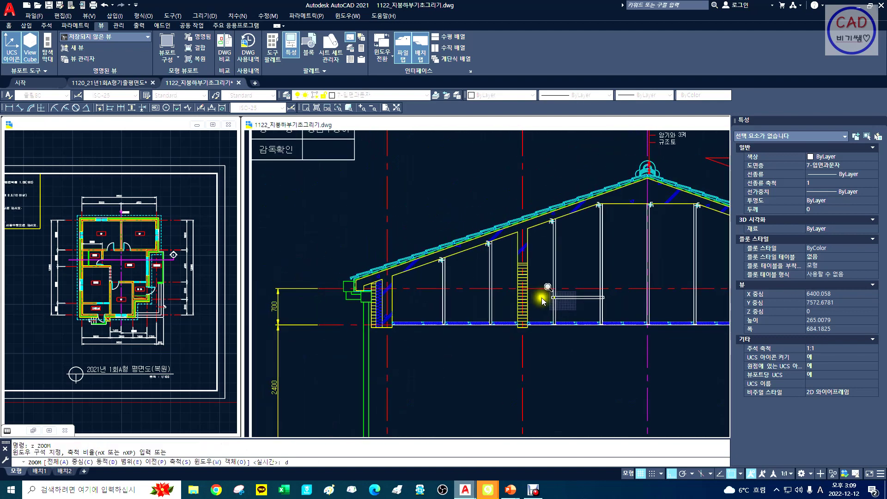
scroll(545, 286, "up", 3)
key("Return")
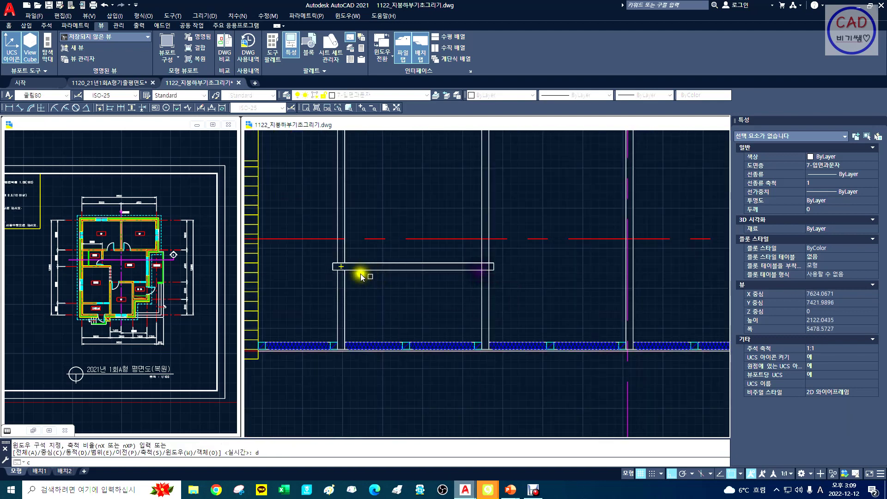
type("c")
key("Return")
type("w")
key("Return")
left_click(338, 259)
left_click(362, 291)
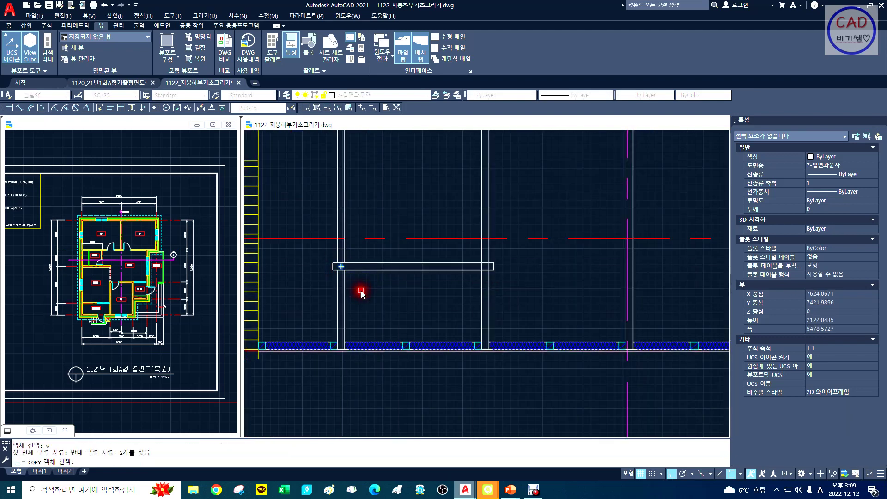
key("Escape")
Step: Mirror the cross about the board's vertical centre line onto the right post, keeping the original
type("mi")
key("Return")
type("w")
key("Return")
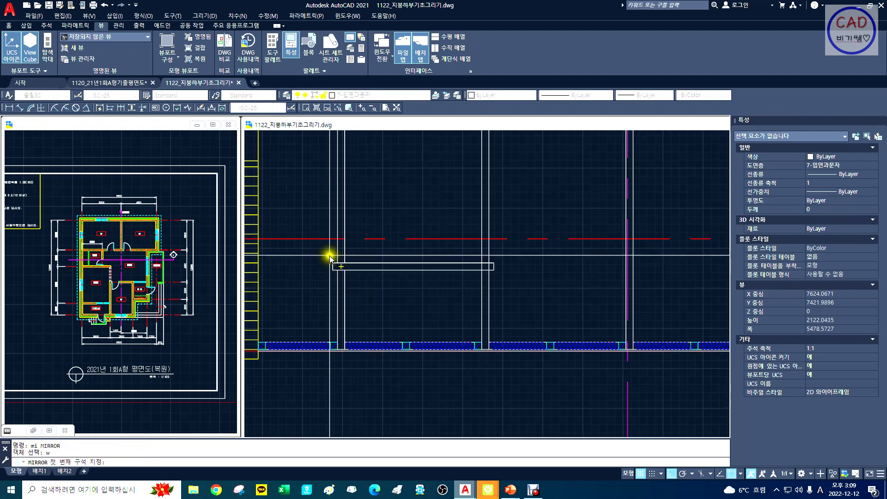
left_click(329, 256)
left_click(379, 297)
key("Return")
left_click(410, 271)
left_click(413, 313)
key("Return")
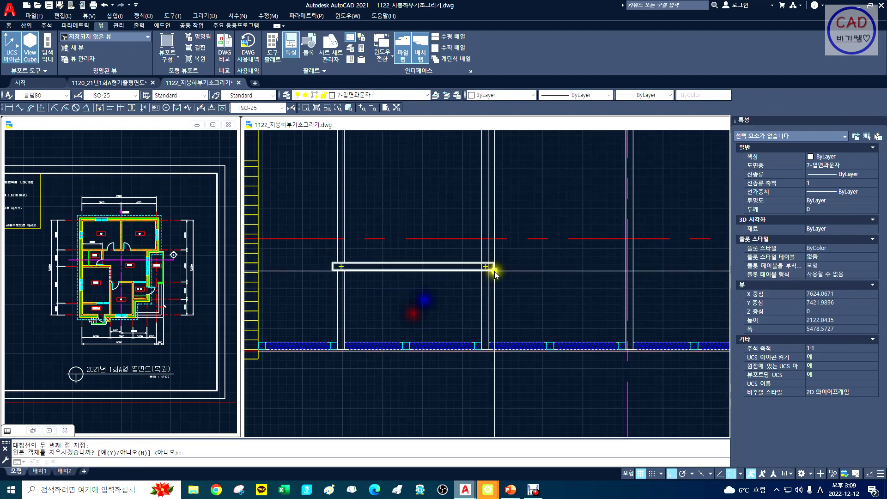
Step: Trim the right post's outer line where it passes inside the horizontal board
type("z")
key("Return")
type("w")
key("Return")
left_click_drag(446, 245, 512, 295)
type("tr")
key("Return")
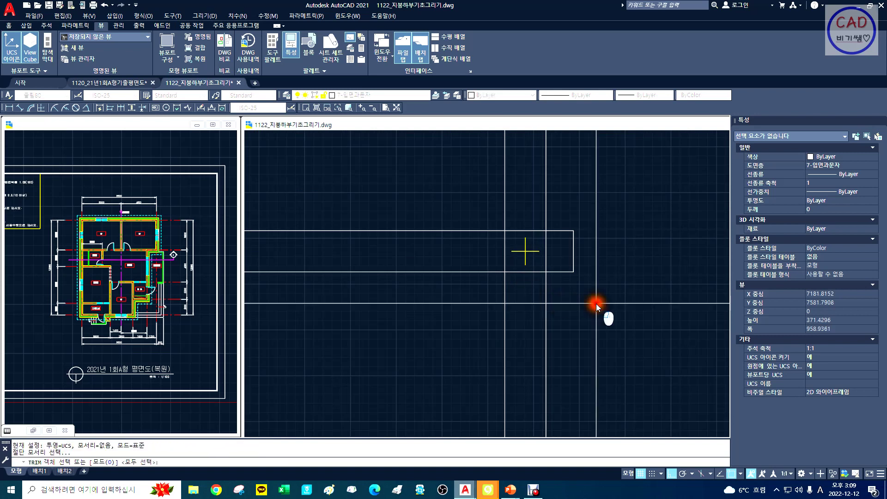
left_click(542, 263)
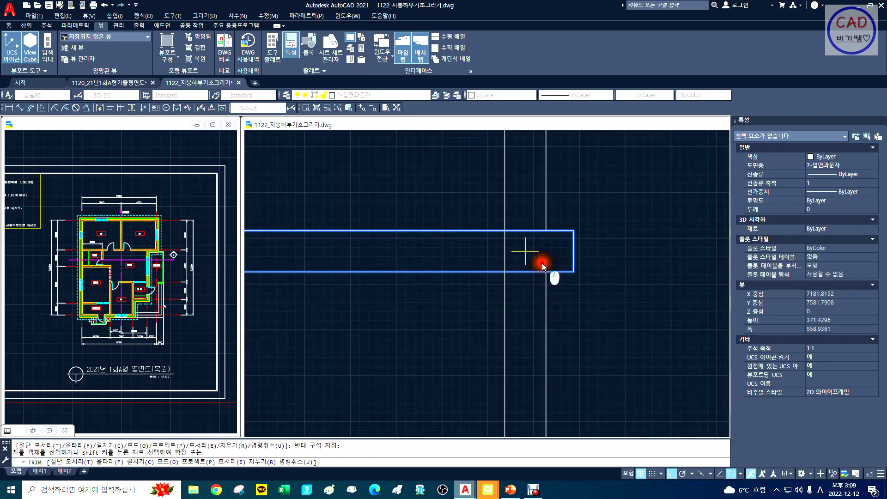
Step: Trim the right post's remaining inner line inside the horizontal board
type("t")
key("Return")
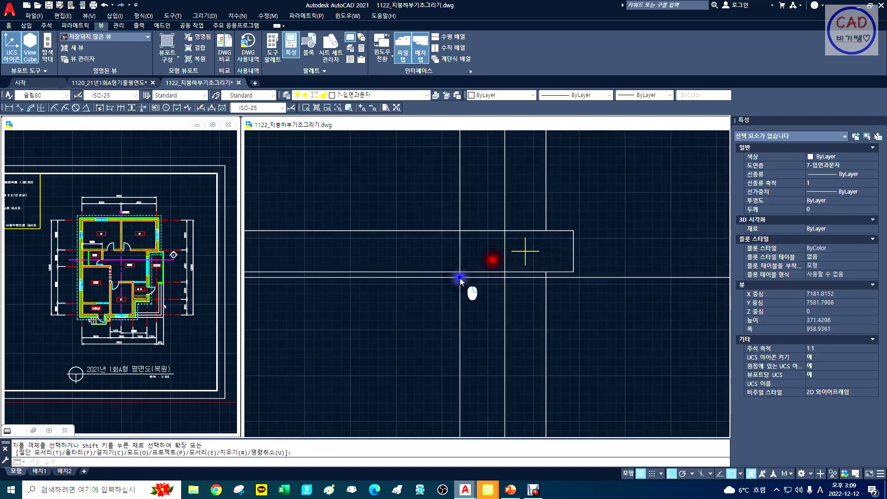
left_click(437, 188)
left_click(503, 256)
right_click(503, 257)
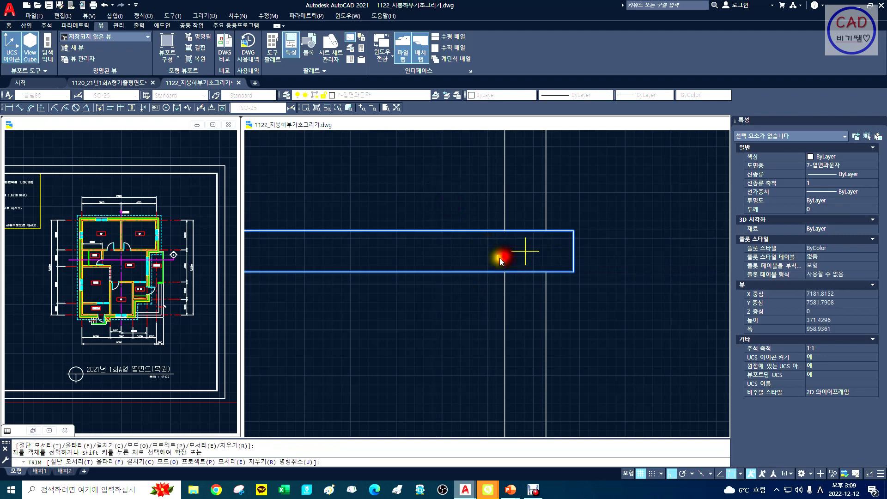
key("Return")
key("Escape")
Step: Copy the horizontal board with its two nail crosses 900 straight up
type("z")
key("Return")
type("d")
key("Return")
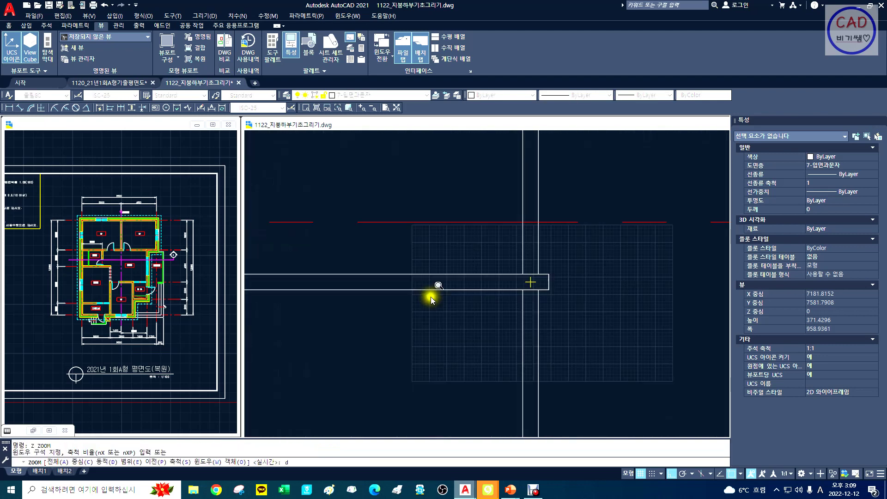
left_click(550, 267)
right_click(544, 269)
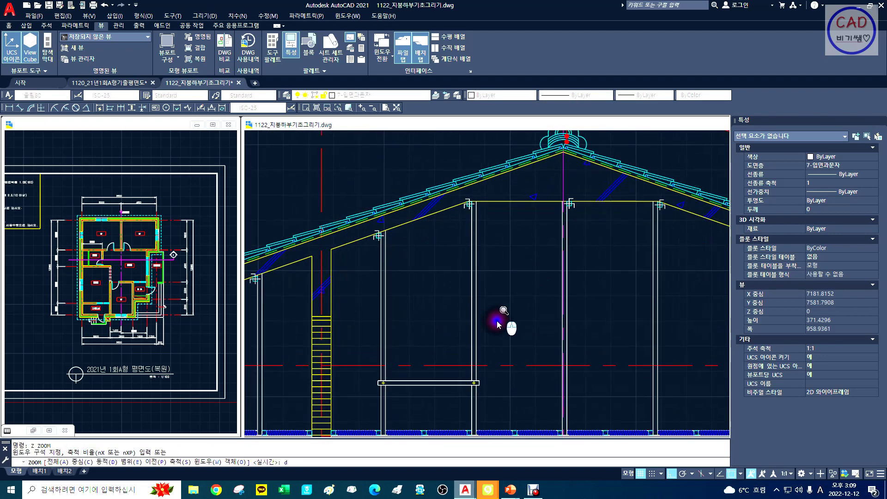
type("x")
key("Return")
left_click_drag(498, 344, 461, 275)
key("Escape")
type("co")
key("Return")
left_click(309, 289)
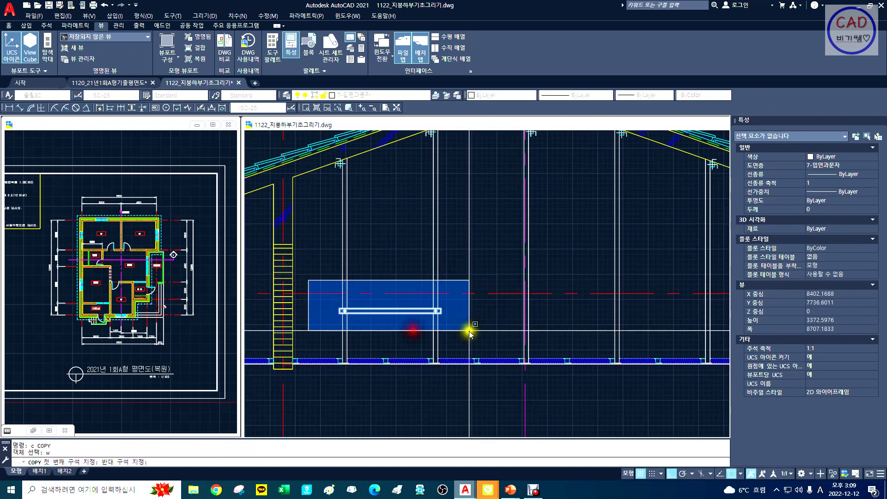
left_click(469, 331)
key("Return")
left_click(470, 253)
type("900")
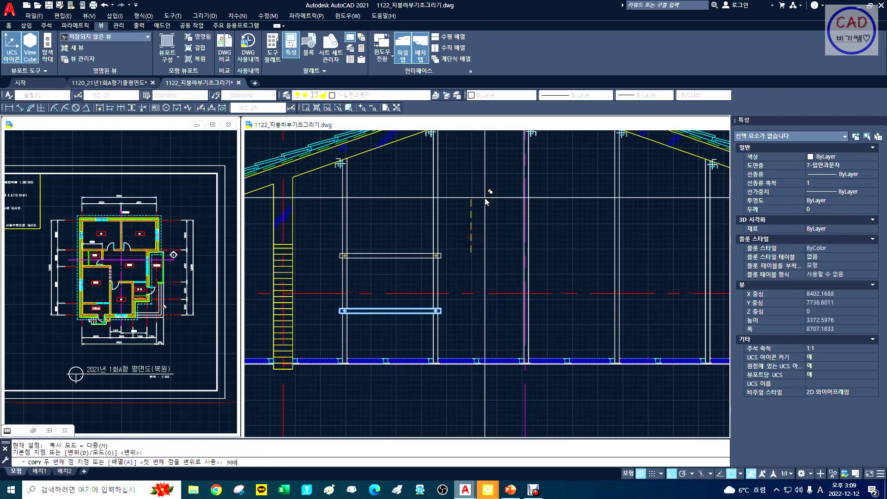
key("Return")
key("Return")
Step: Trim the left post lines inside the upper copied board
type("z")
key("Return")
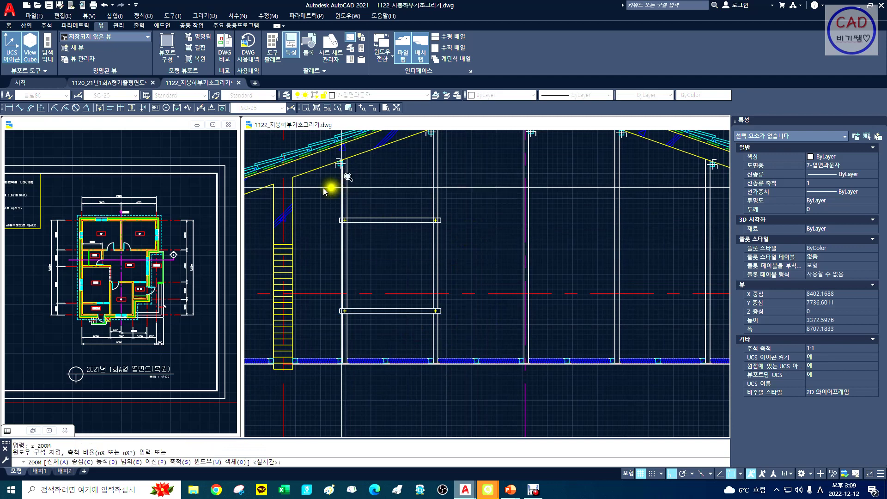
left_click(297, 195)
left_click(429, 244)
type("tr")
key("Return")
left_click(466, 248)
left_click(453, 325)
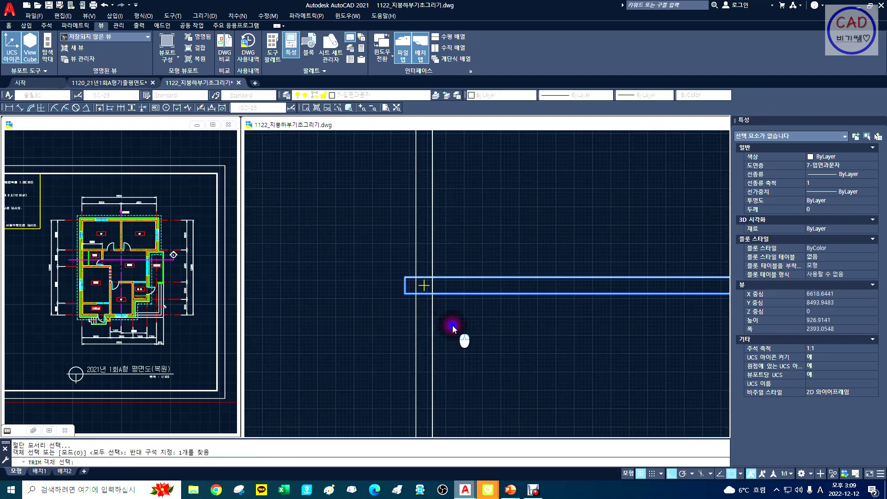
right_click(447, 301)
key("Return")
Step: Trim the right post lines inside the upper copied board
type("p")
key("Return")
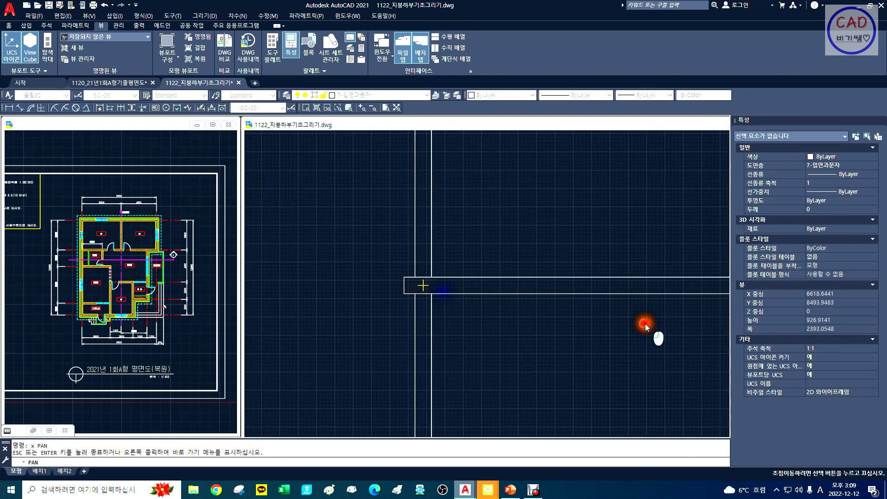
left_click_drag(645, 324, 487, 298)
key("Escape")
type("tr")
key("Return")
left_click(488, 210)
left_click(459, 279)
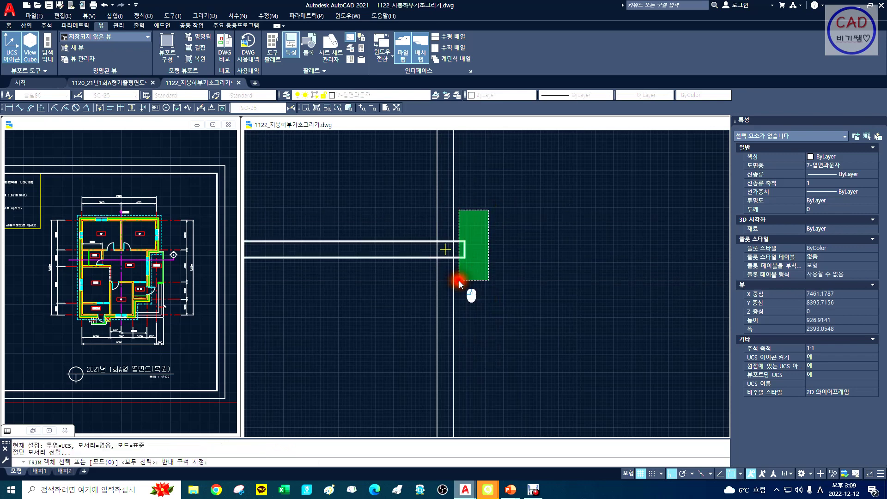
right_click(455, 264)
key("Escape")
Step: Copy the lower board with its nail crosses 450 straight up, midway between the two existing boards
type("z")
key("Return")
type("d")
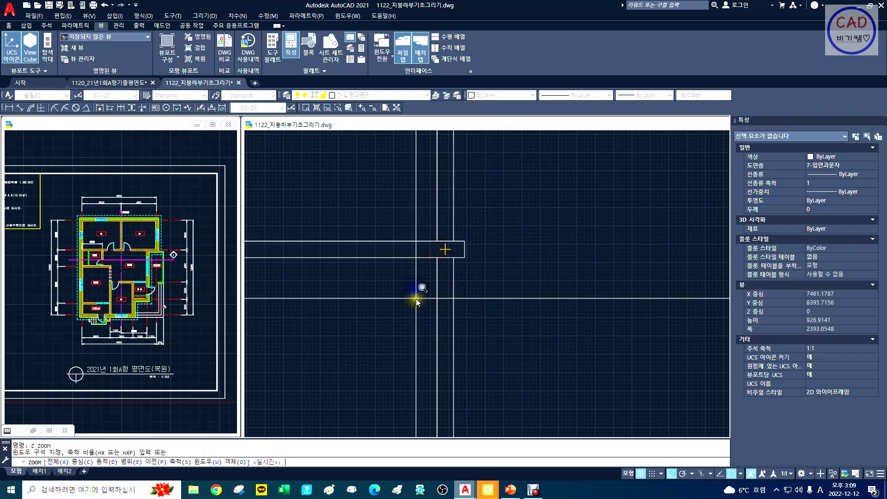
key("Return")
left_click(415, 312)
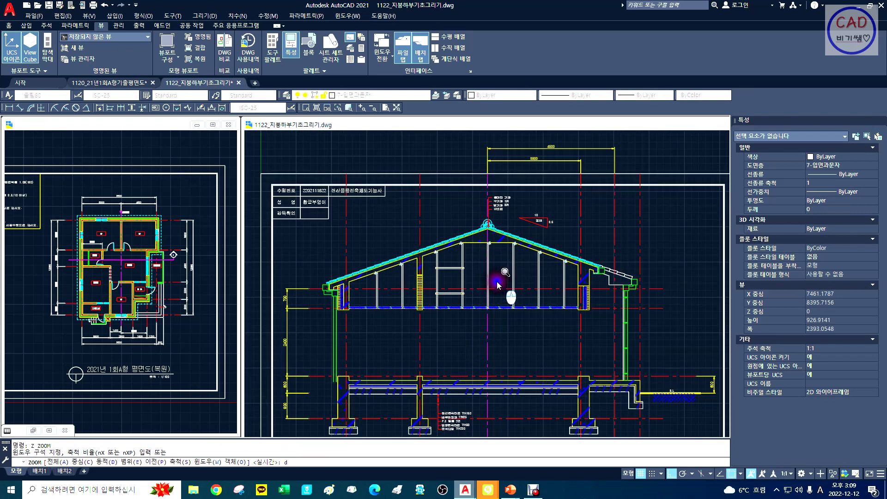
key("Return")
type("c")
key("Return")
left_click(386, 325)
key("Return")
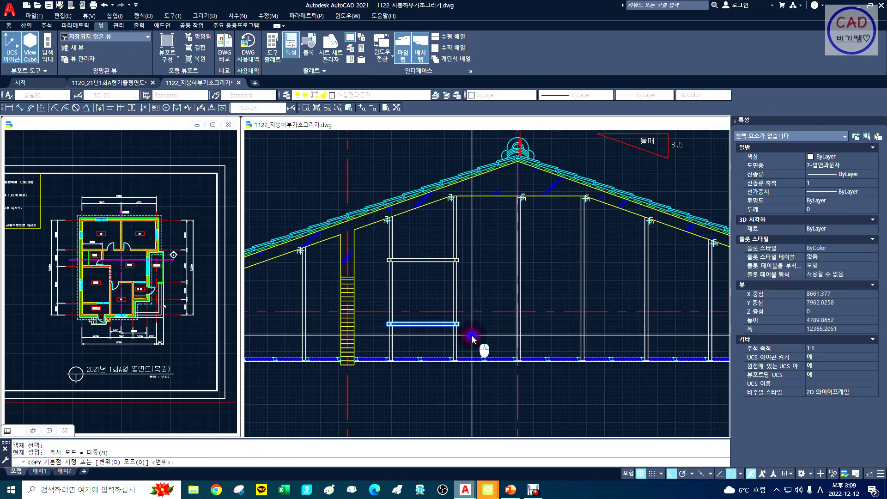
left_click(473, 336)
type("450")
key("Return")
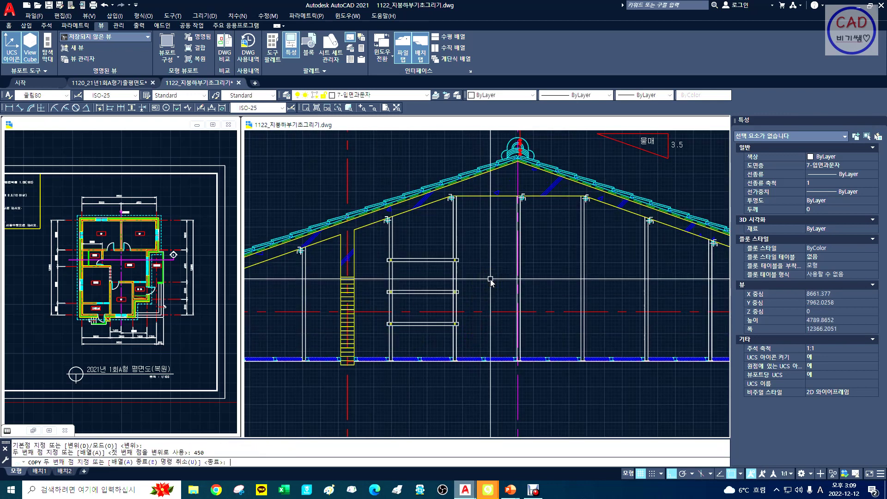
key("Escape")
Step: Move the middle board with its nail crosses 900 to the right into the next post bay
type("m")
key("Return")
left_click(457, 292)
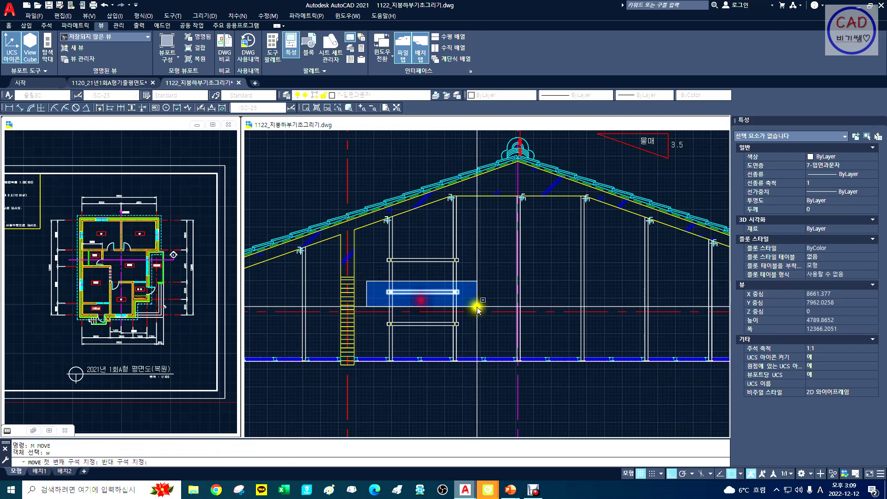
key("Return")
left_click(475, 291)
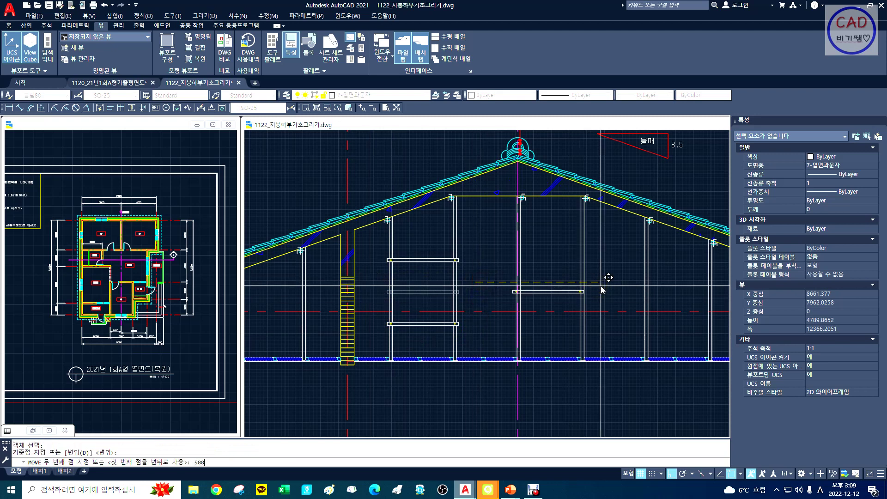
key("Return")
key("Escape")
Step: Trim the post lines inside the moved board at both of its ends, using a fence along the board
type("z")
key("Return")
type("w")
key("Return")
left_click(408, 259)
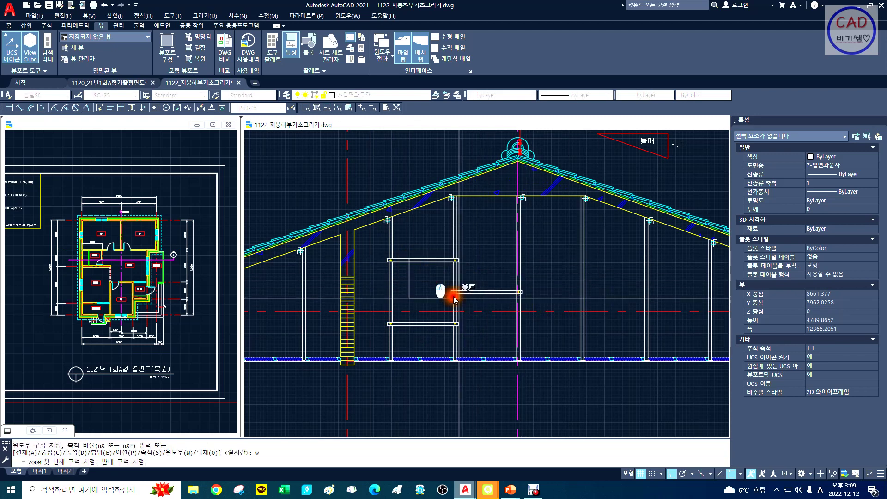
left_click(523, 323)
type("tr")
key("Return")
left_click(495, 312)
left_click(477, 269)
right_click(471, 275)
type("f")
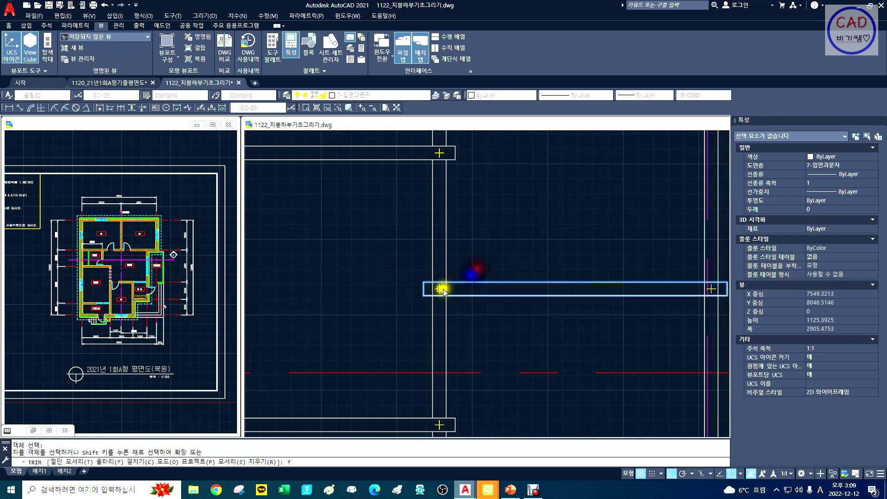
key("Return")
left_click(425, 287)
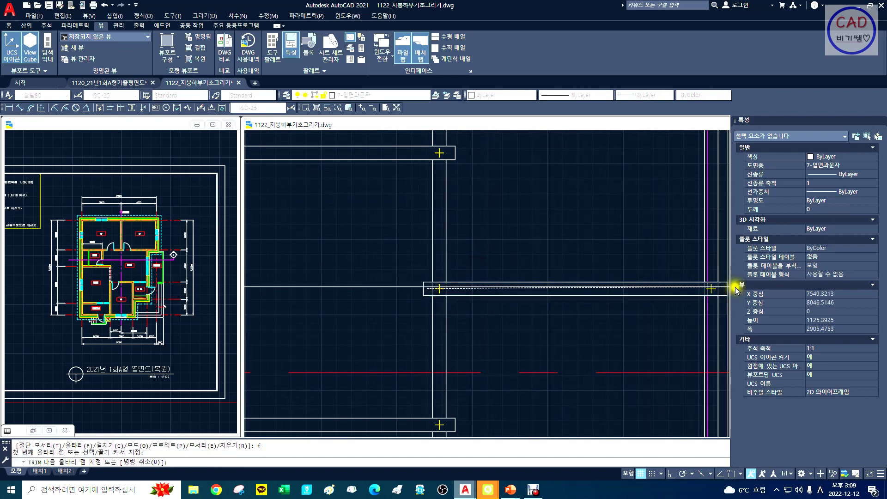
left_click(709, 291)
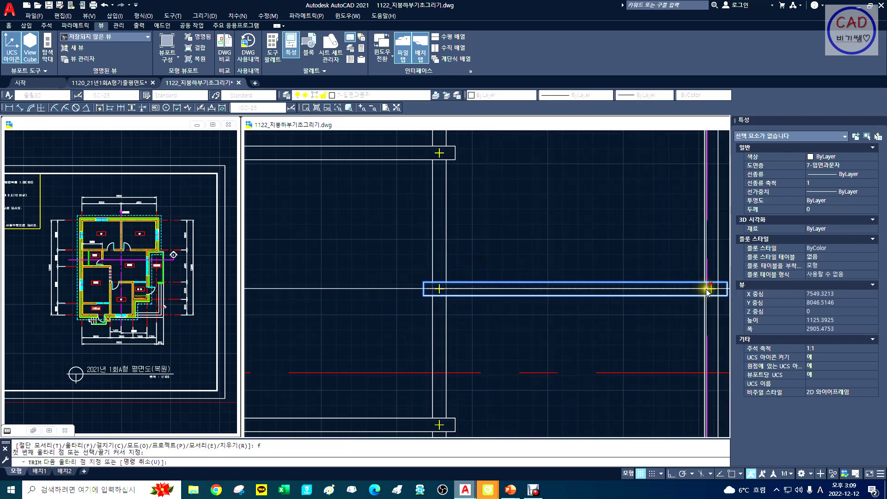
key("Return")
key("Escape")
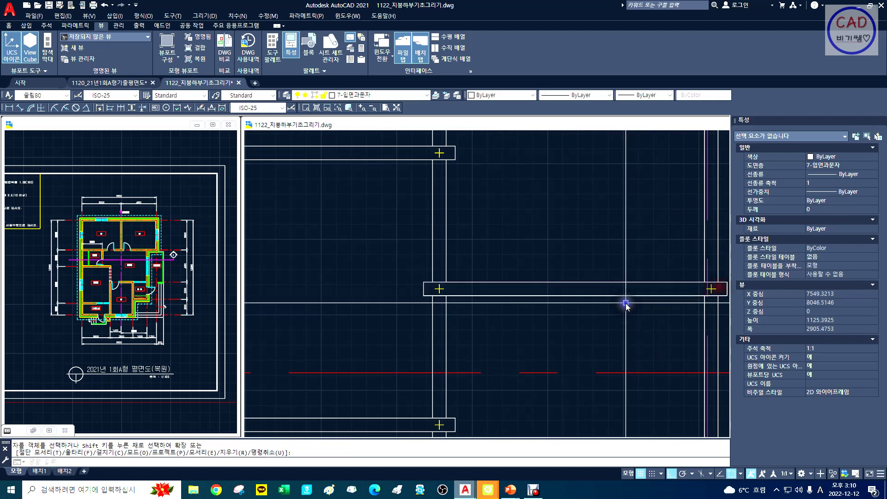
Step: Copy the trimmed board with its nail crosses 9600 straight up
middle_click_drag(568, 359, 532, 355)
type("co")
key("Return")
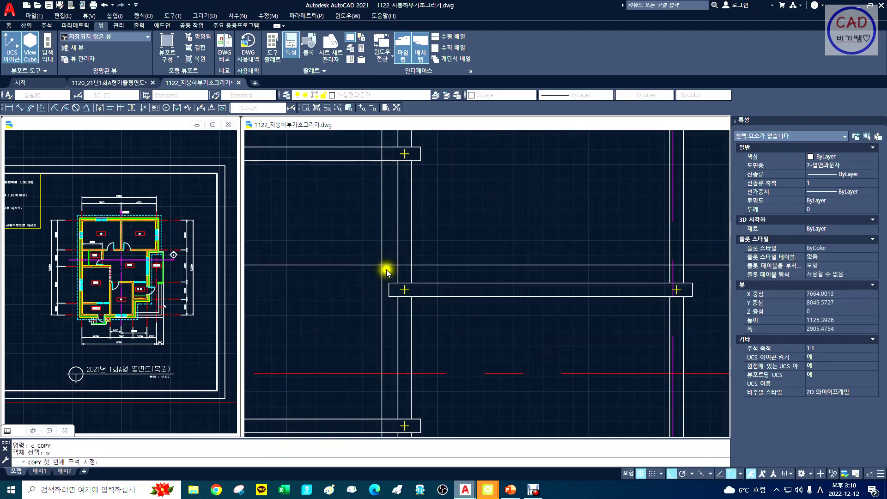
left_click(387, 257)
left_click(719, 326)
key("Return")
left_click(543, 345)
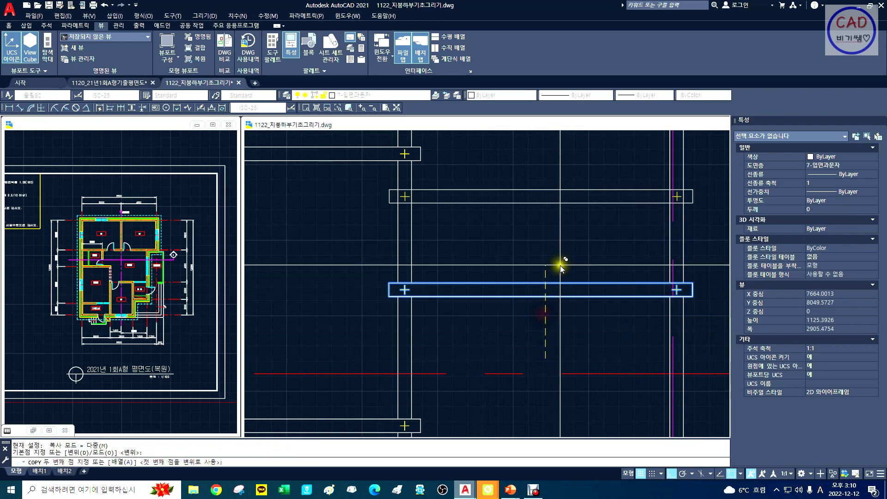
type("9600")
key("Return")
key("Escape")
Step: Copy the board in the bay beside the ridge line, with its nail crosses, 900 straight up
type("z")
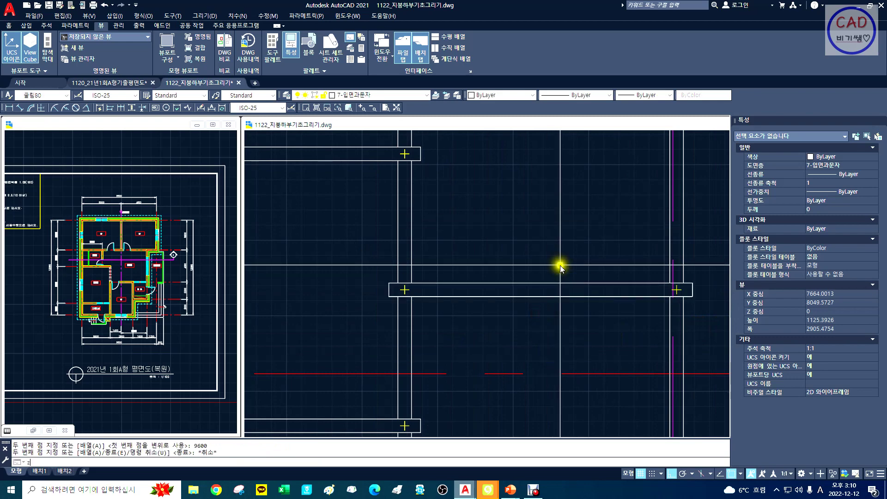
key("Return")
scroll(545, 259, "down", 5)
type("d")
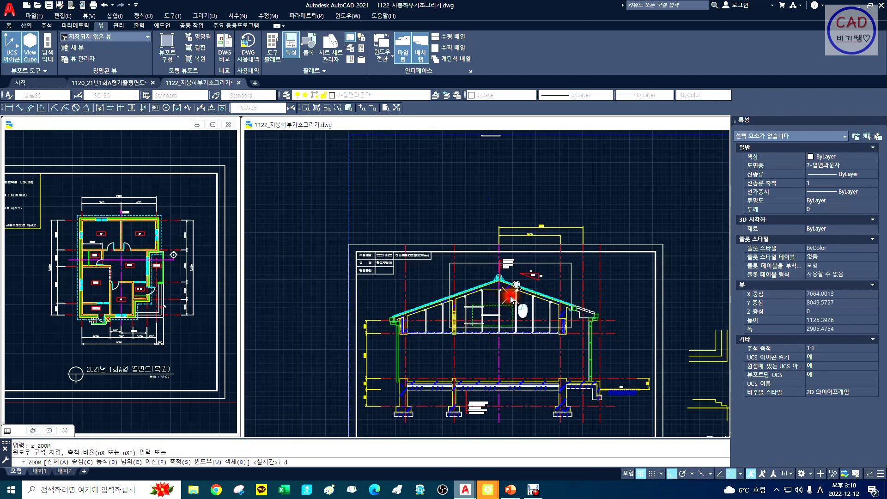
scroll(512, 299, "up", 5)
key("Escape")
type("c")
key("Return")
type("w")
key("Return")
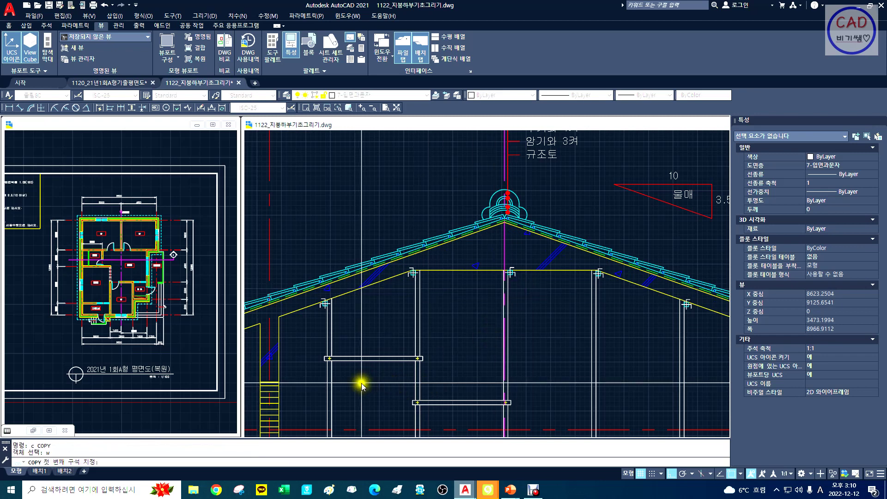
left_click(361, 384)
left_click(526, 411)
key("Return")
left_click(536, 410)
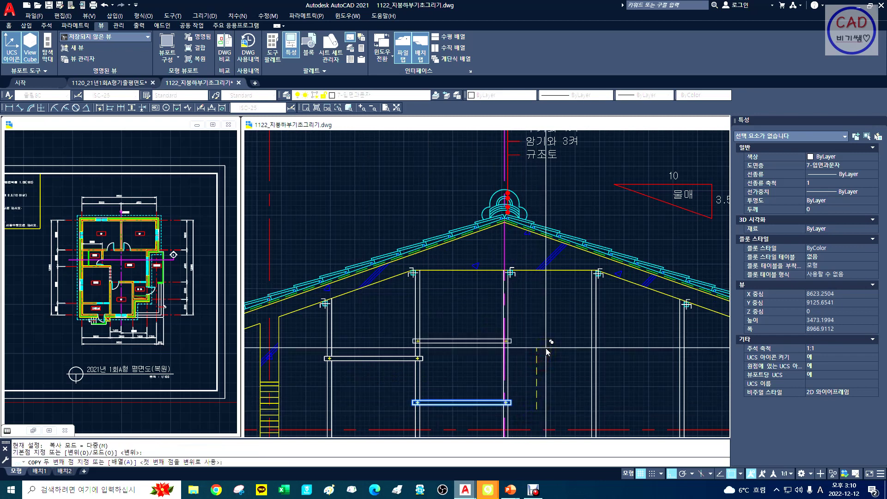
type("900")
key("Return")
key("Return")
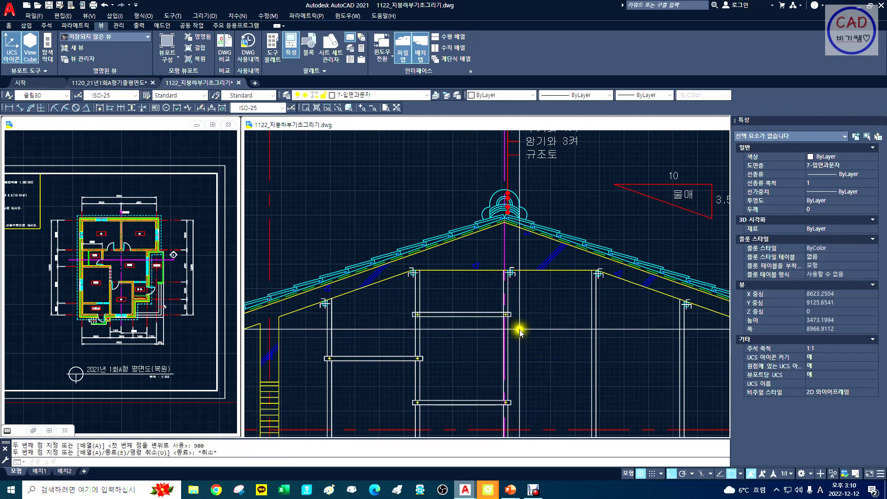
Step: Trim the left post lines inside the upper board of the second bay
type("x")
key("Return")
left_click_drag(483, 361, 427, 269)
key("Escape")
type("z")
key("Return")
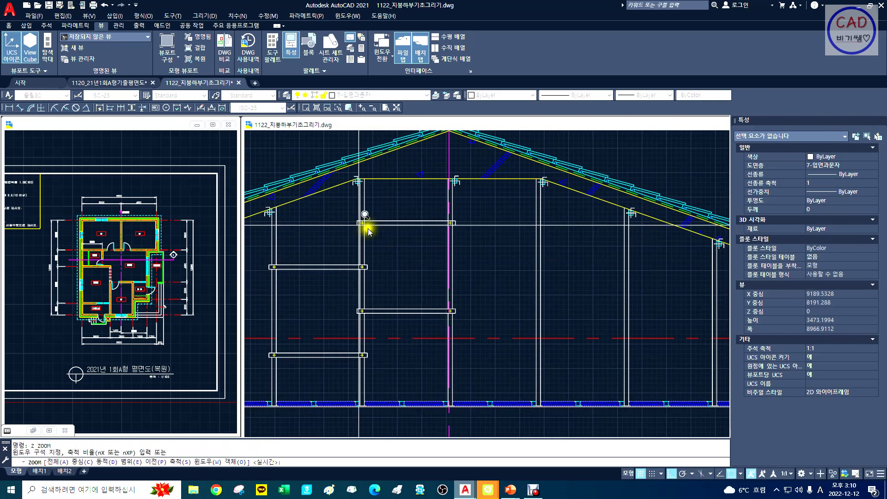
type("w")
key("Return")
left_click(333, 210)
left_click(451, 285)
type("tr")
key("Return")
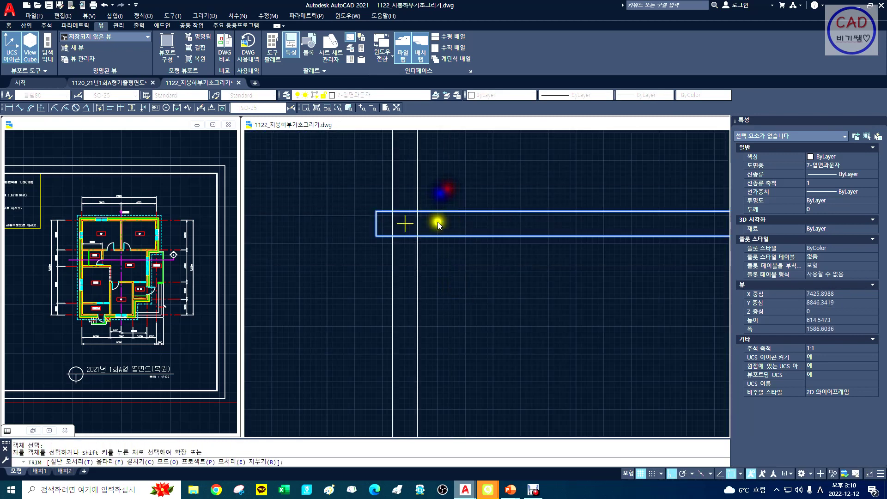
left_click(437, 225)
left_click(387, 219)
key("Return")
Step: Trim the ridge post lines inside the right end of the upper board
type("x")
key("Return")
left_click_drag(537, 268, 370, 267)
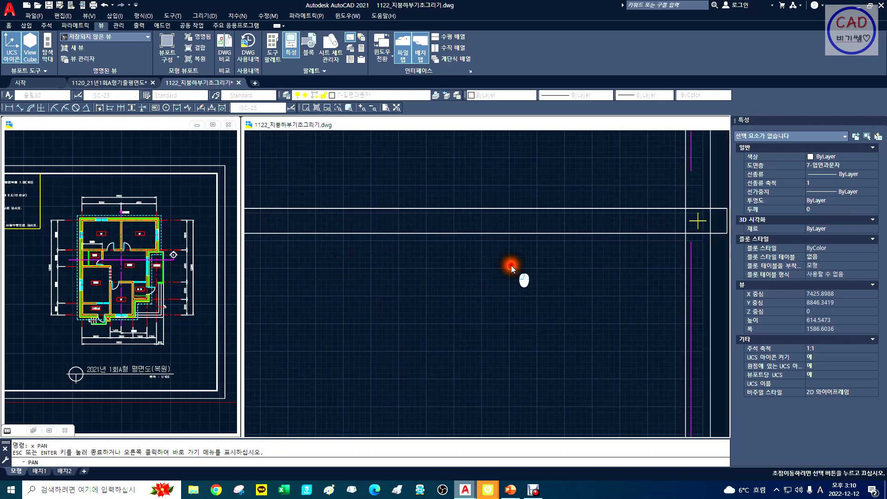
left_click_drag(511, 267, 322, 266)
key("Escape")
type("tr")
key("Return")
left_click(558, 191)
left_click(530, 251)
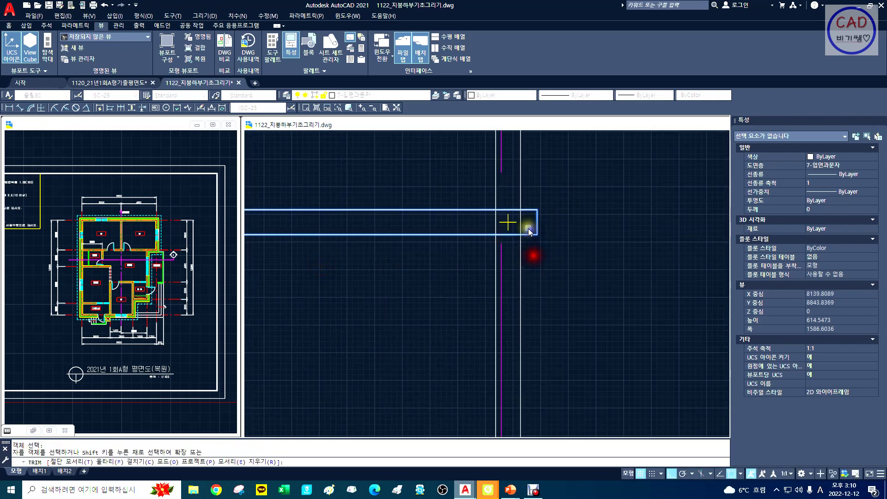
left_click(527, 226)
left_click(469, 224)
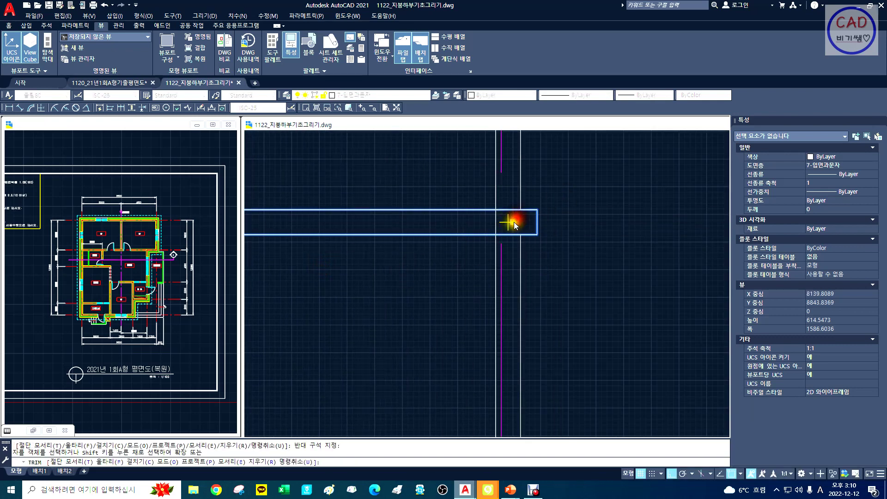
left_click(496, 218)
key("space")
type("z")
key("space")
type("d")
key("space")
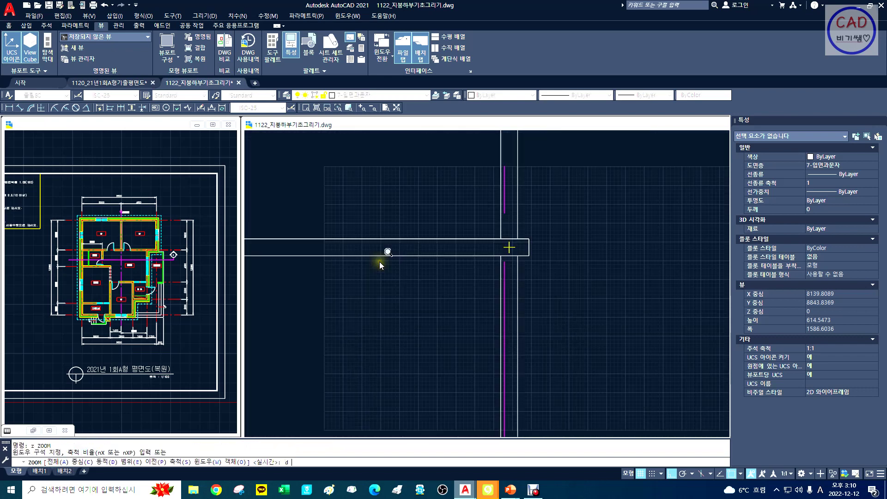
key("Escape")
type("z")
key("space")
key("space")
key("Escape")
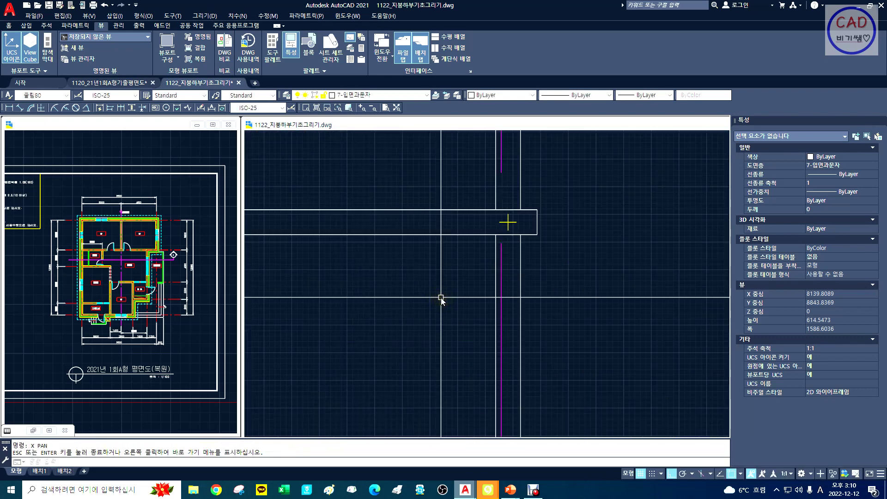
Step: Try to copy all four boards with their nail crosses from the leftmost boarded post's base to the ridge post's base, and undo it
type("z")
key("space")
type("e")
key("space")
type("z")
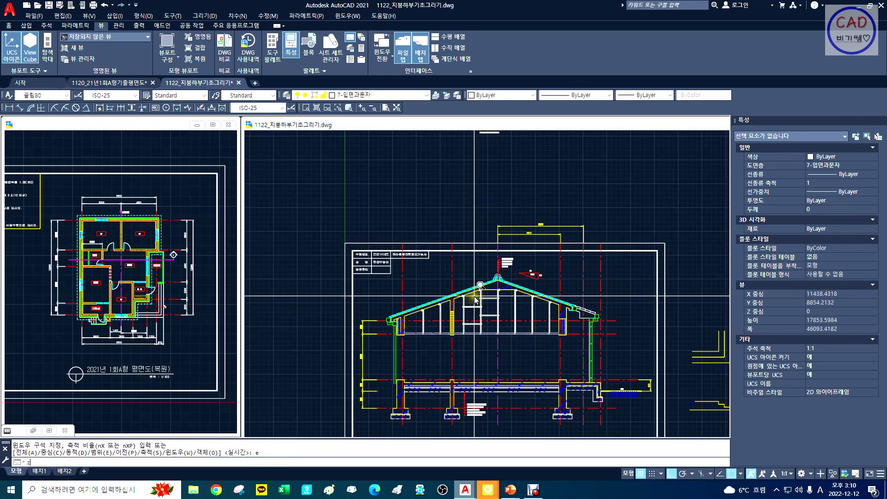
key("space")
left_click(438, 274)
left_click(545, 342)
type("x")
key("space")
left_click_drag(491, 340, 459, 292)
key("Escape")
type("x")
key("space")
left_click_drag(520, 267, 512, 262)
key("Escape")
type("c")
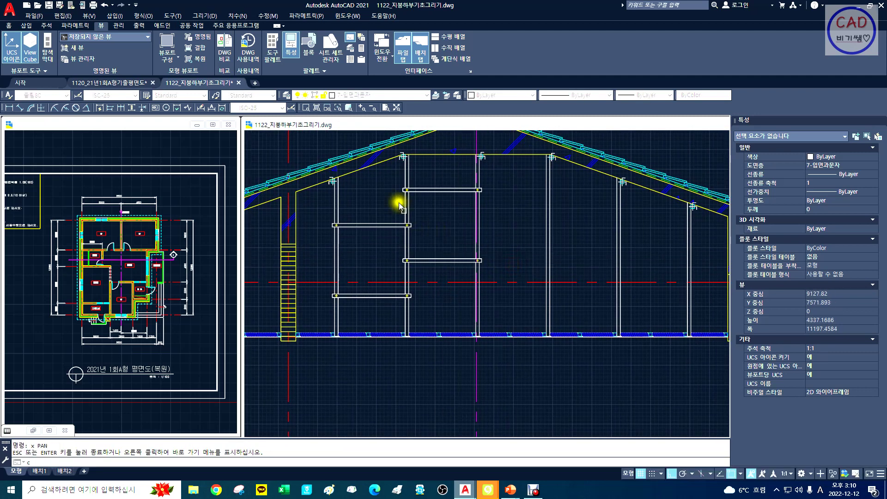
type("o")
key("space")
left_click(369, 183)
left_click(490, 204)
type("w")
key("space")
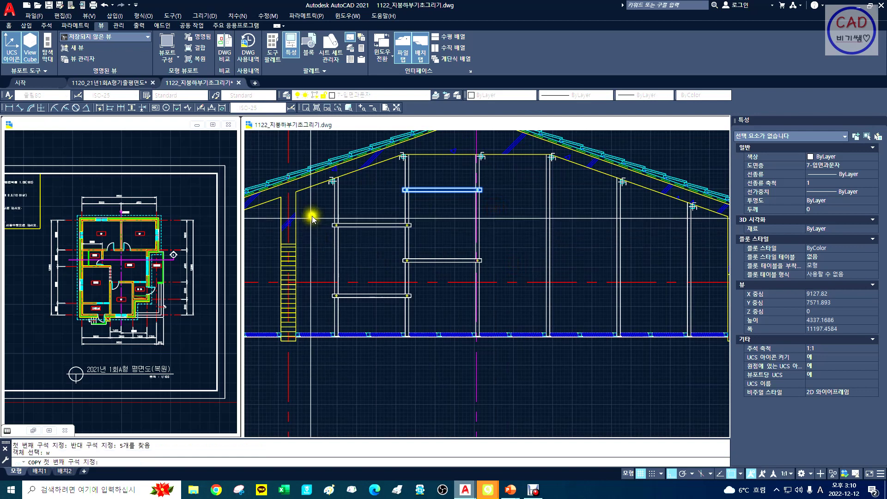
left_click(324, 213)
left_click(431, 242)
type("w")
key("space")
left_click(385, 249)
left_click(500, 269)
type("w")
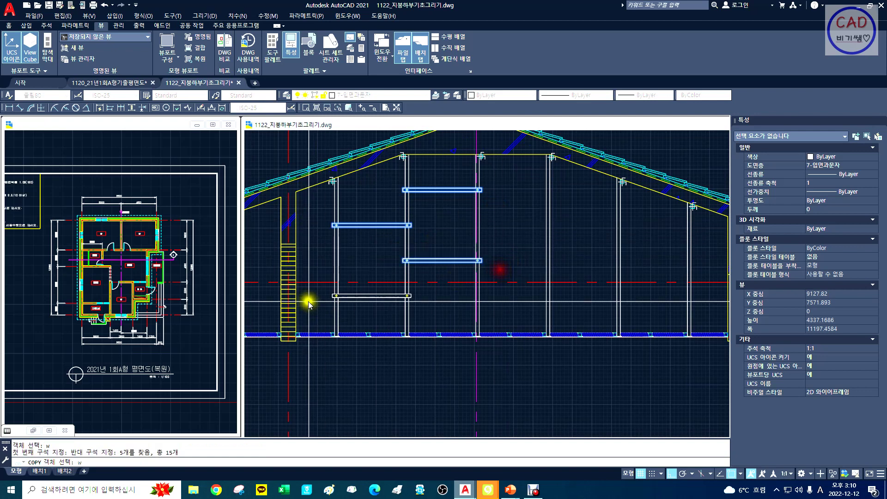
key("space")
left_click(323, 284)
left_click(456, 312)
key("space")
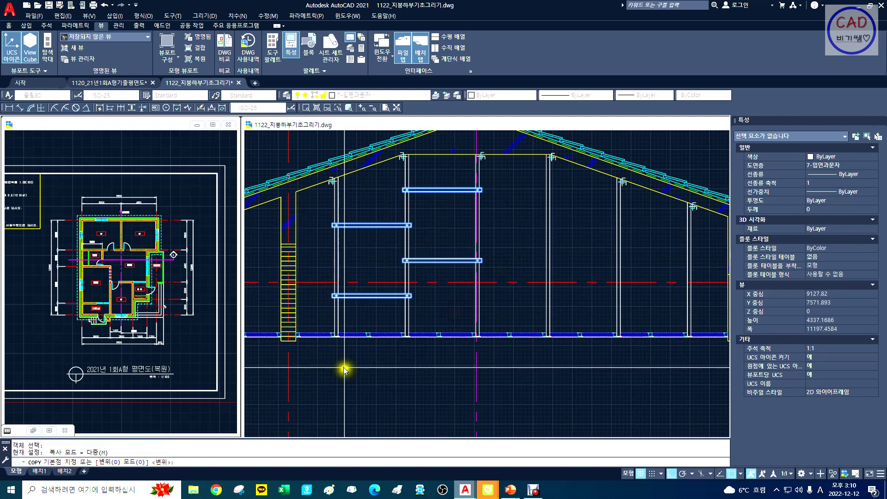
left_click(335, 340)
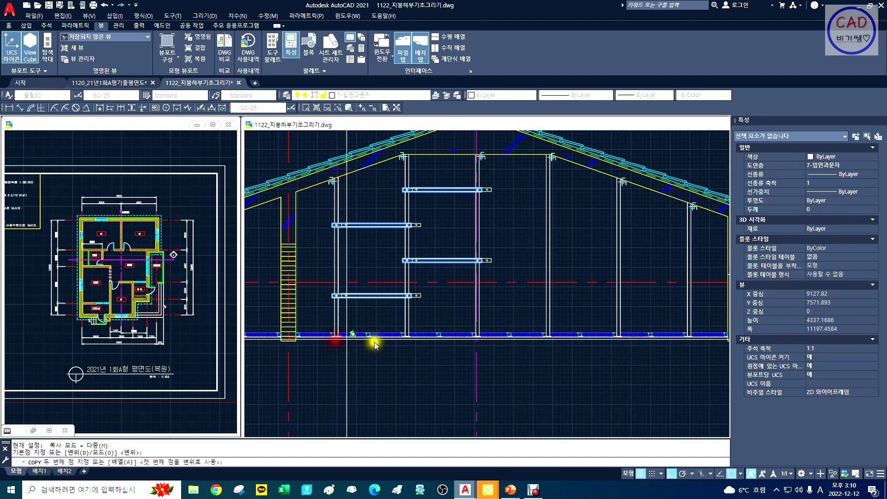
left_click(480, 340)
key("Escape")
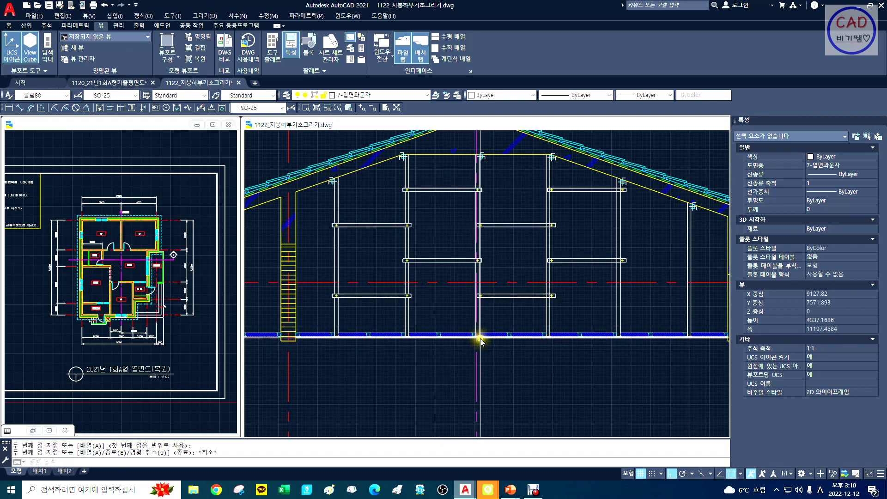
type("u")
key("Return")
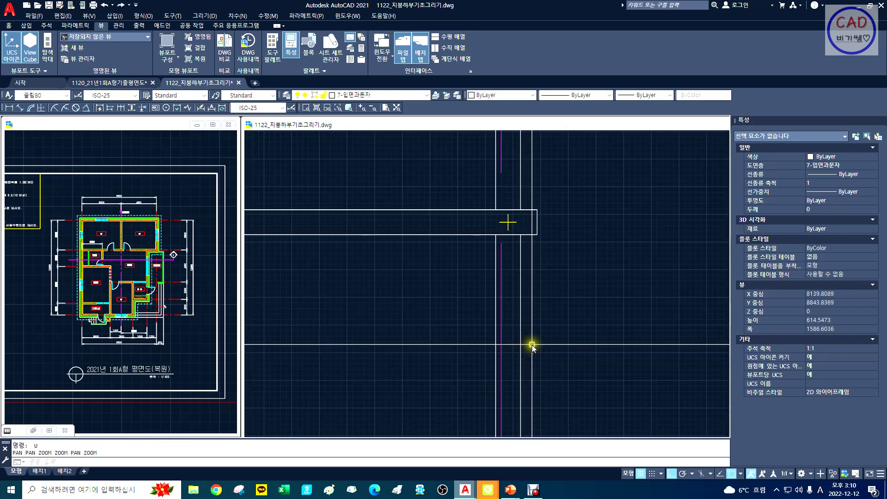
Step: Copy all four boards with their nail crosses from the leftmost boarded post's base to the endpoint at the ridge post's base
type("z")
key("Return")
type("d")
key("Return")
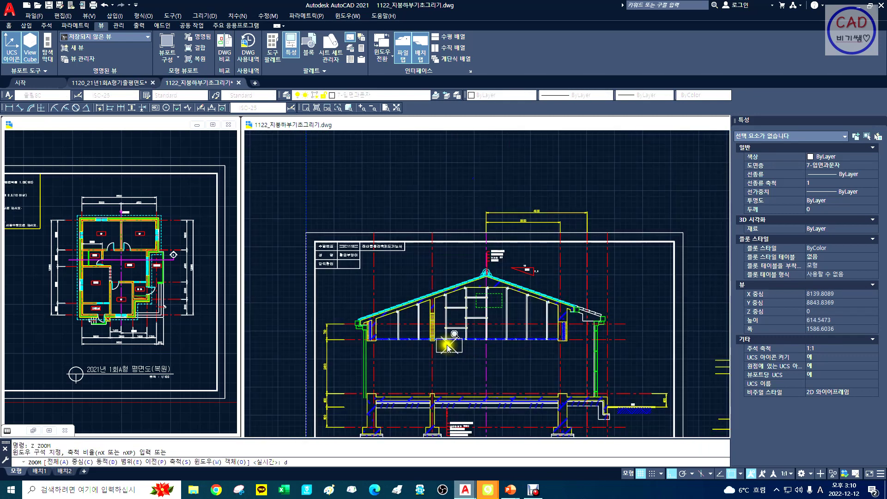
key("Return")
type("c")
key("Return")
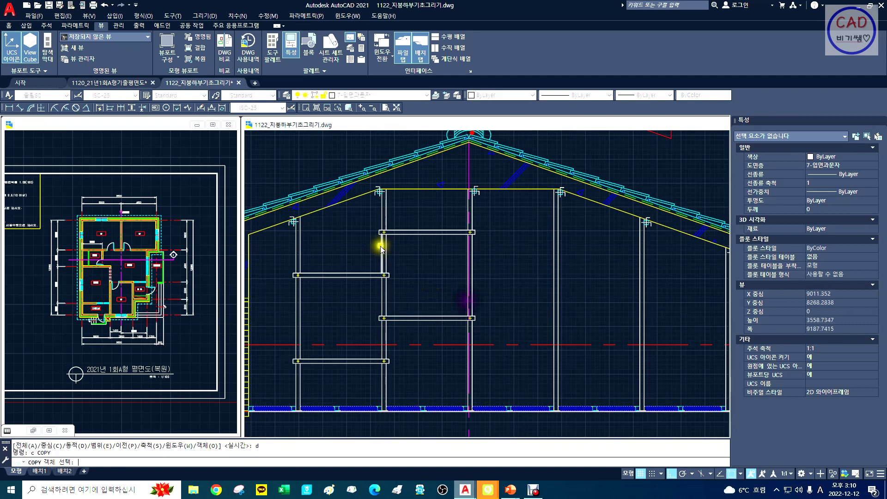
type("w")
key("Return")
left_click(364, 229)
left_click(475, 247)
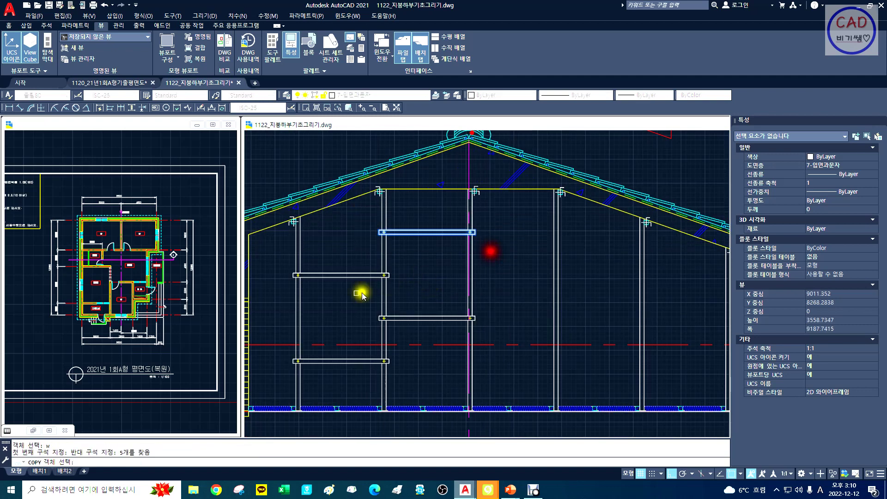
left_click(301, 276)
left_click(408, 292)
left_click(486, 328)
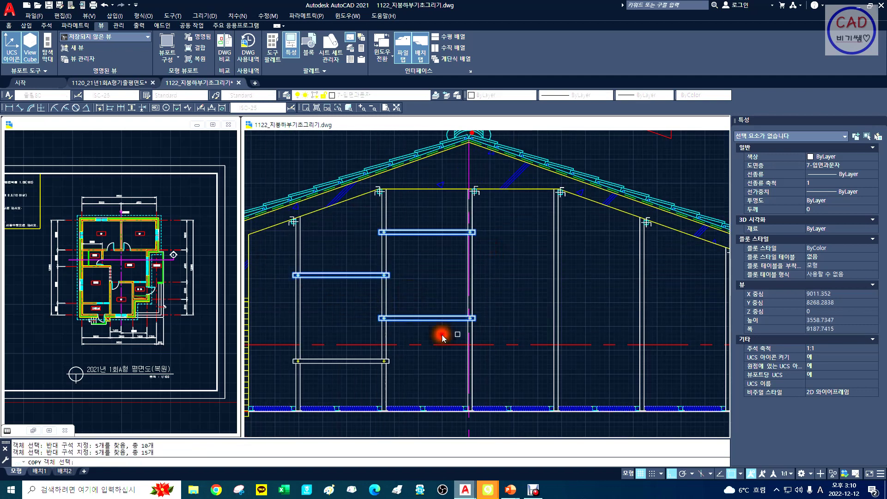
left_click(416, 384)
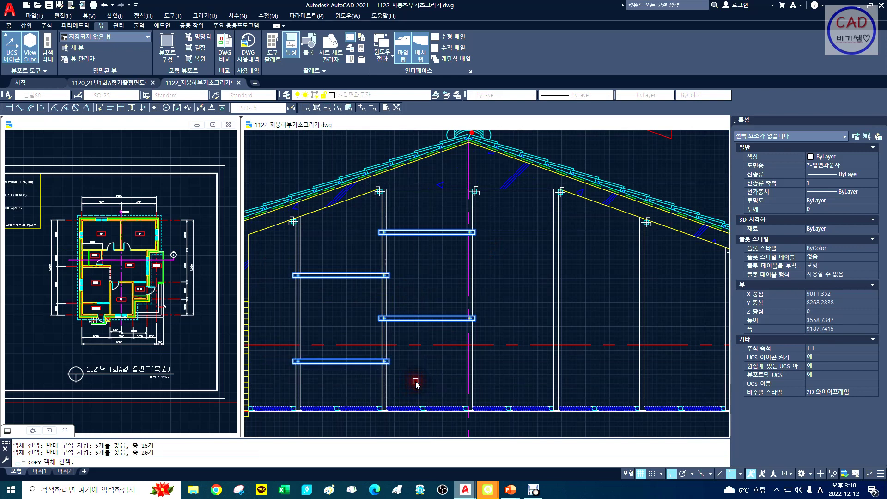
right_click(416, 383)
left_click(295, 406)
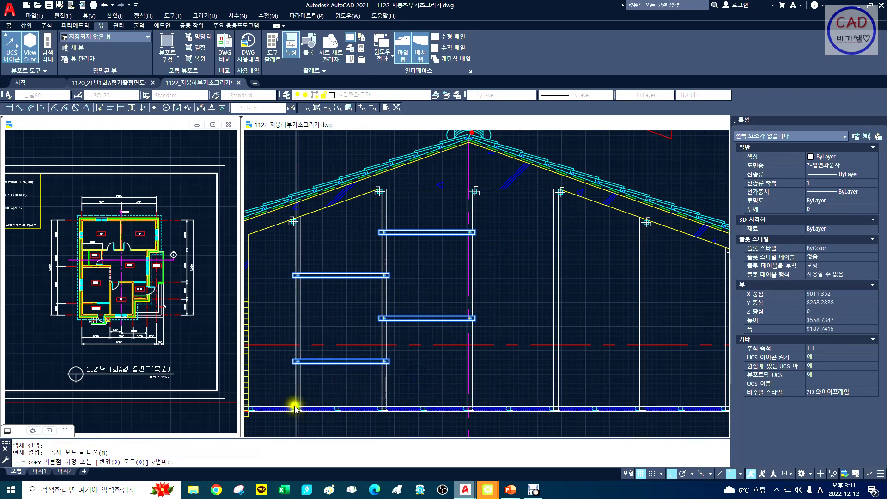
left_click(295, 408)
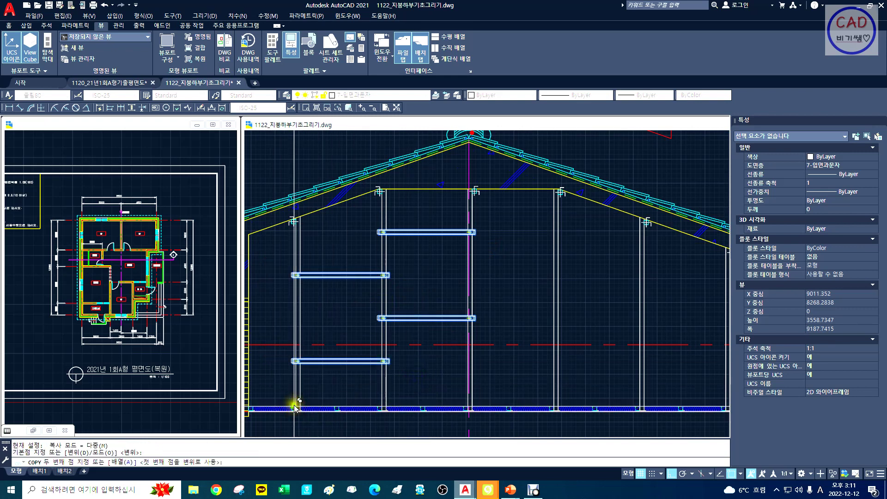
left_click(469, 405)
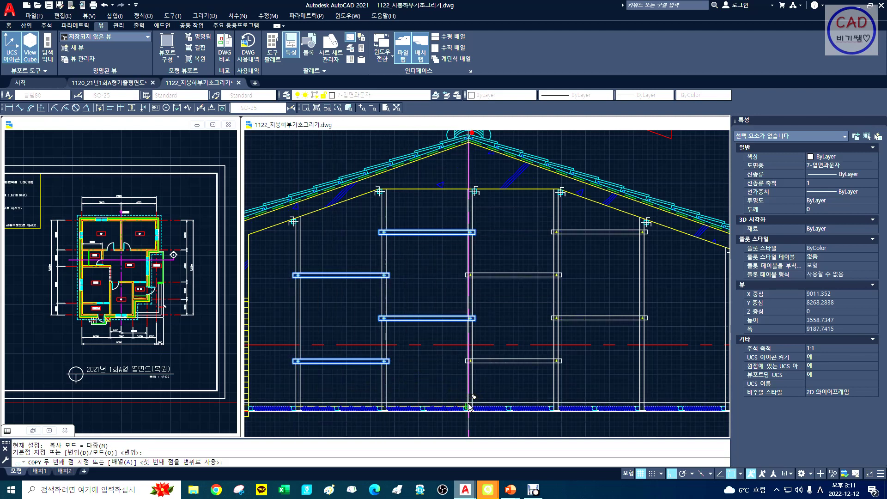
scroll(469, 406, "up", 2)
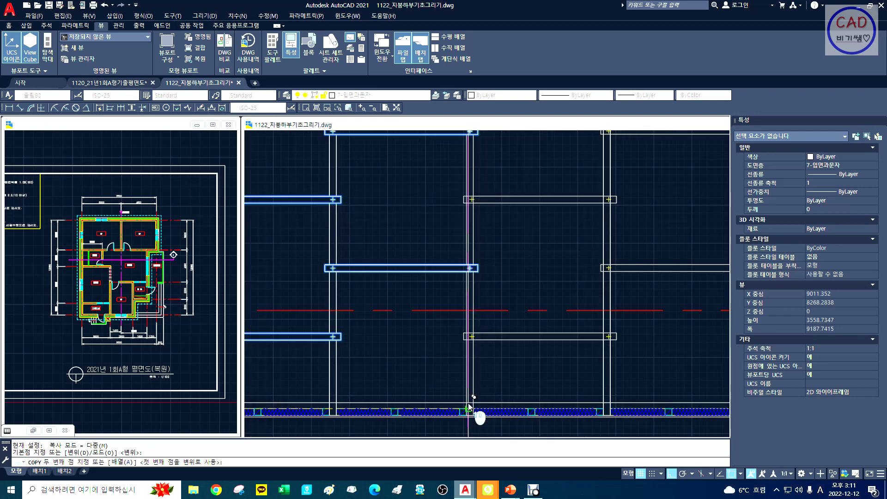
scroll(468, 406, "down", 1)
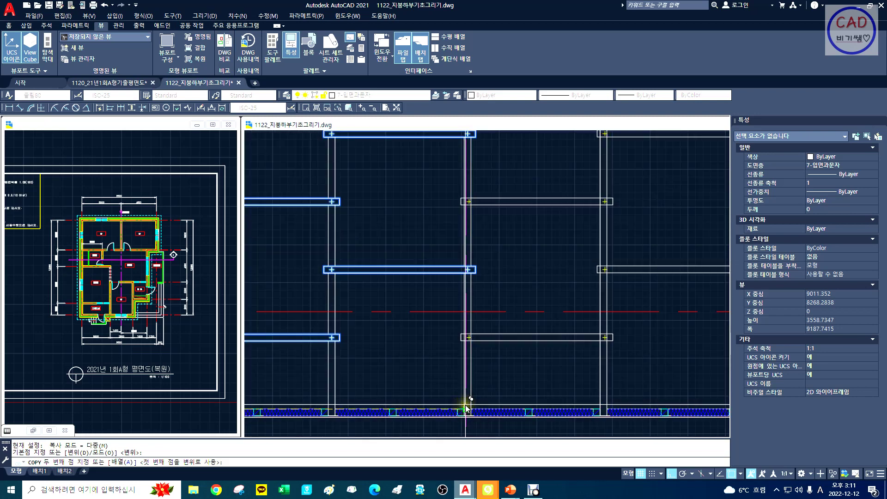
type("end <-")
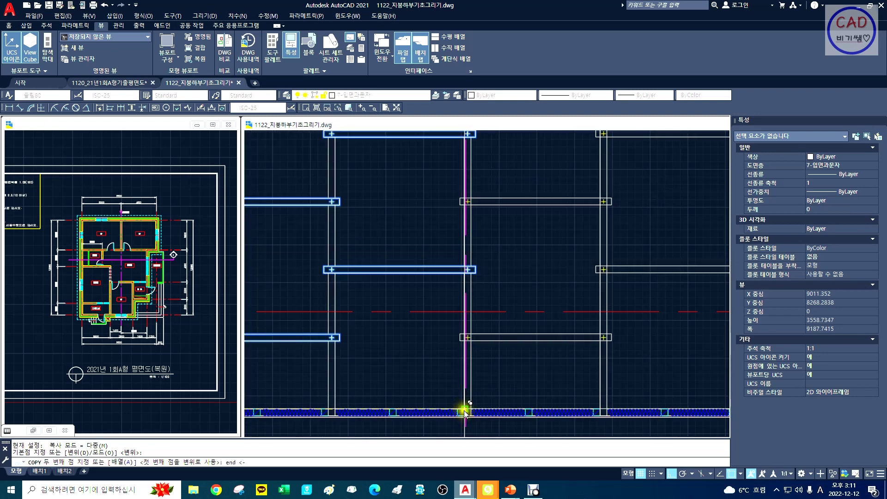
left_click(465, 410)
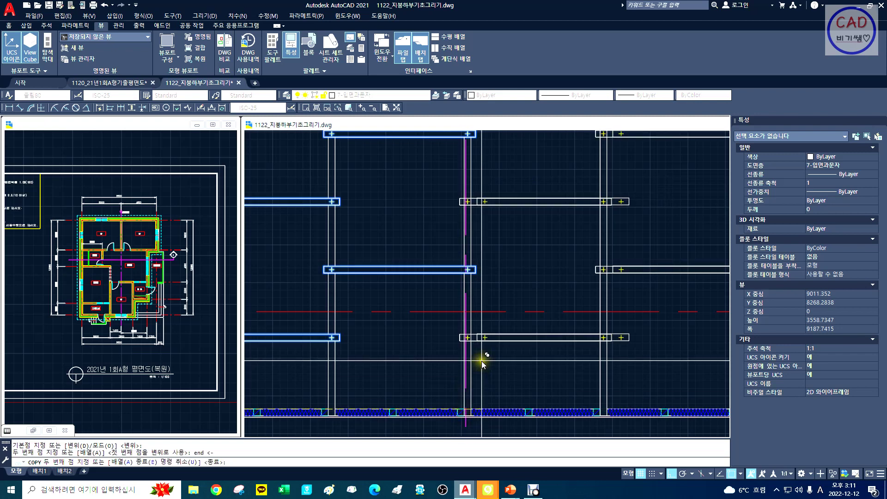
key("Escape")
Step: Trim the post lines inside both ends of the lower board in the first bay right of the ridge
type("x")
mouse_move(547, 287)
middle_mouse_down()
mouse_move(443, 318)
mouse_move(436, 282)
mouse_move(445, 324)
middle_mouse_up()
type("z")
key("space")
type("w")
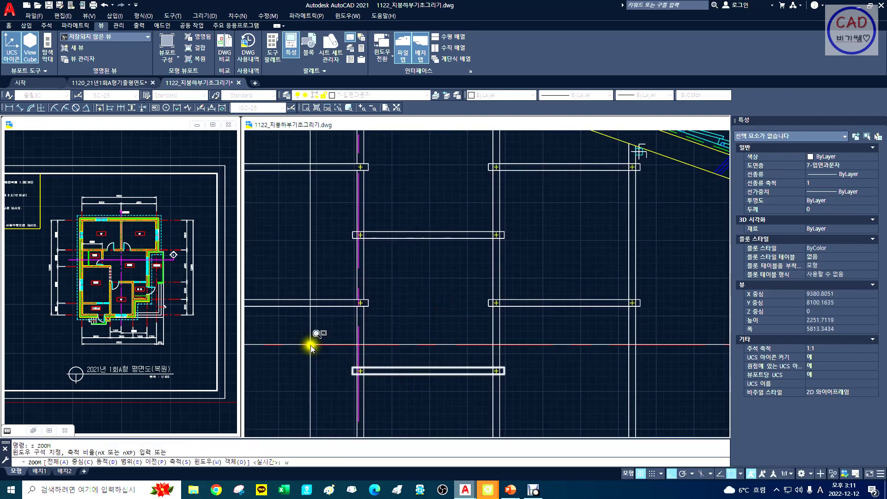
key("space")
left_click(309, 344)
left_click(559, 394)
type("tr")
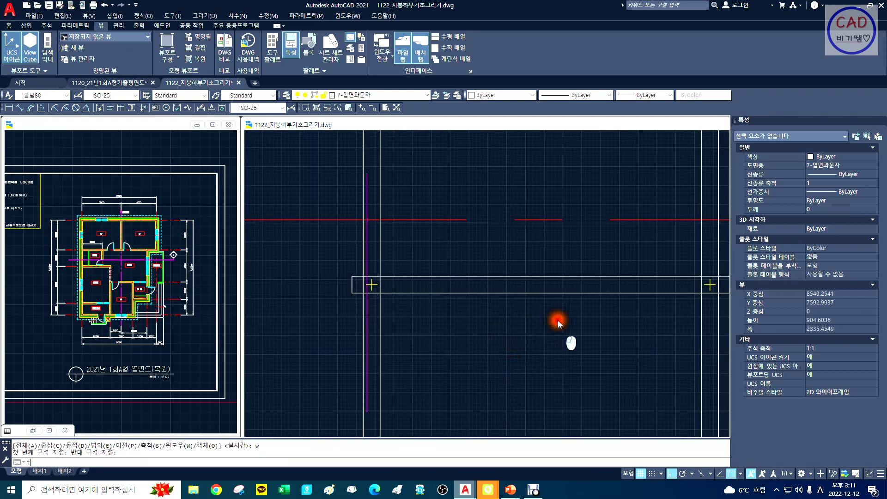
key("space")
left_click(363, 289)
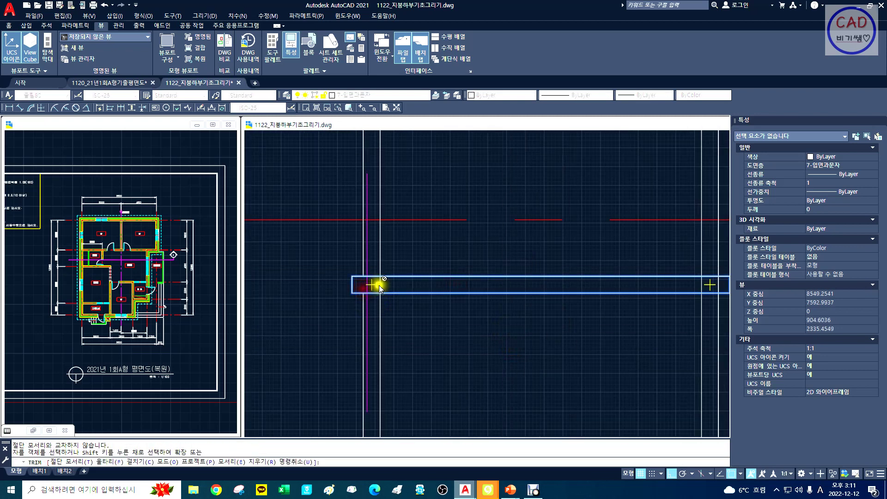
left_click(381, 284)
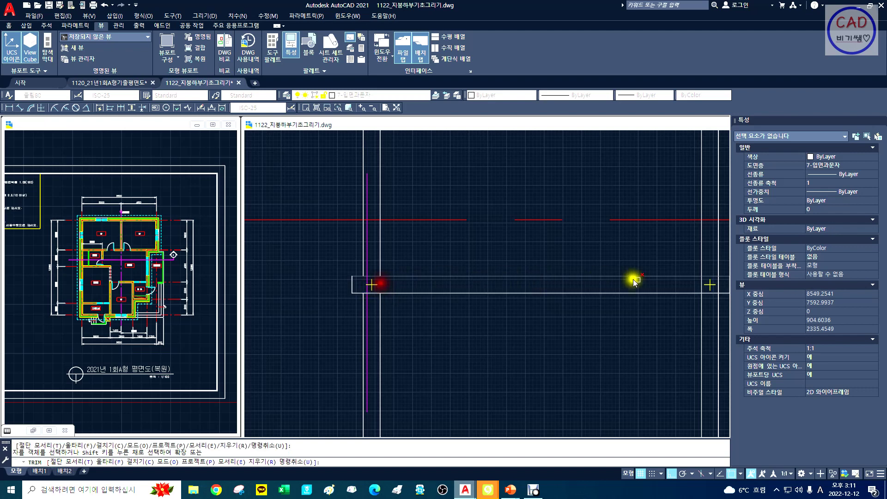
left_click(701, 287)
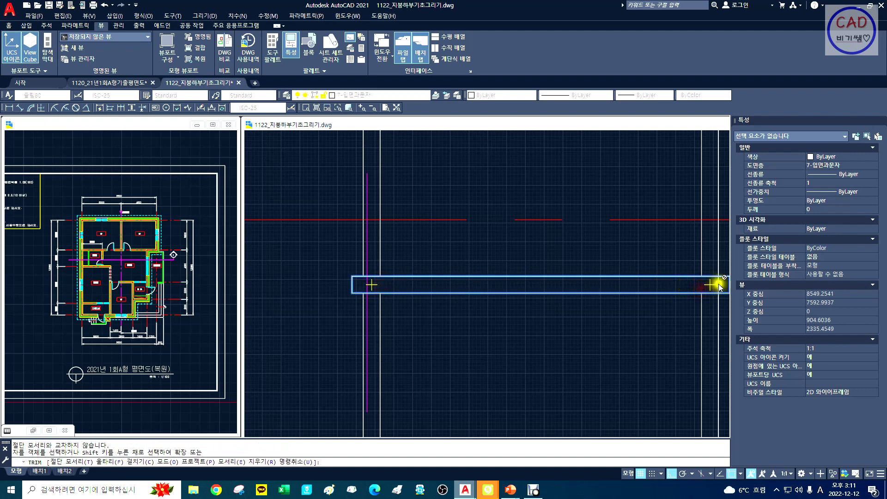
left_click(718, 286)
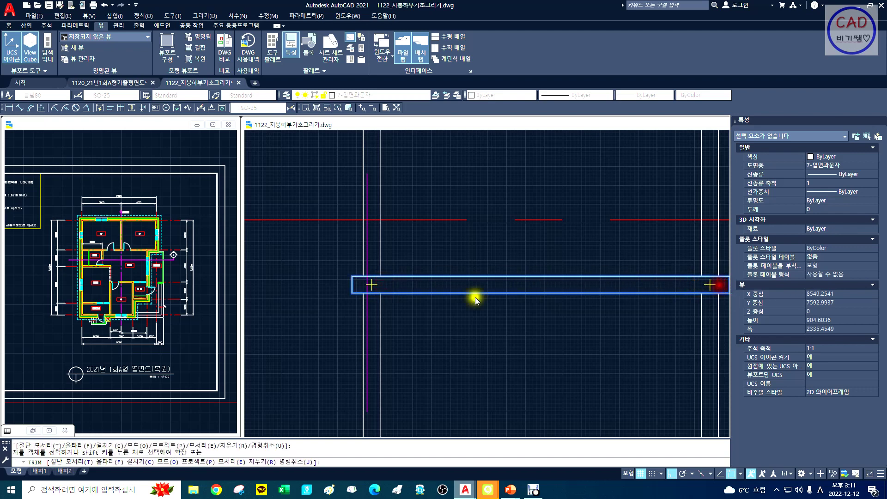
key("space")
Step: Trim the post lines inside both ends of the upper board in the first bay right of the ridge
type("z")
key("space")
type("d")
key("space")
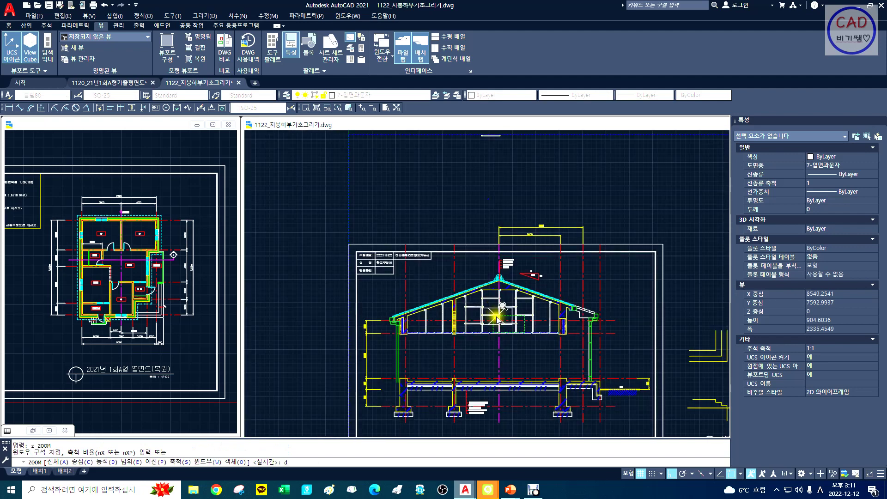
scroll(513, 303, "up", 5)
middle_click_drag(426, 305, 414, 299)
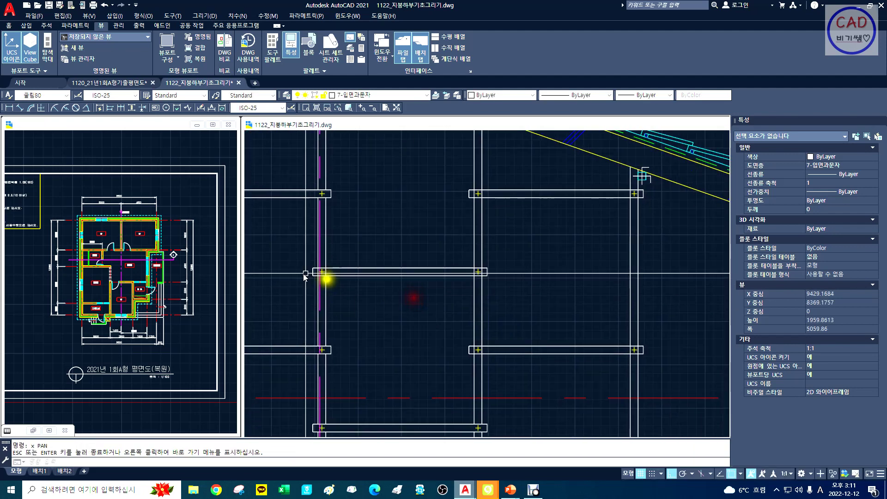
type("z w")
left_click(292, 242)
left_click(484, 301)
type("tr")
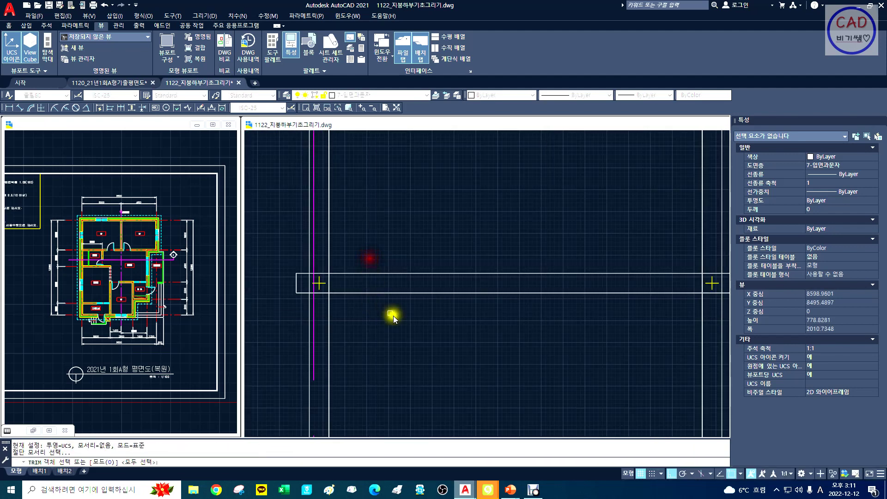
left_click(403, 317)
left_click(395, 235)
right_click(327, 283)
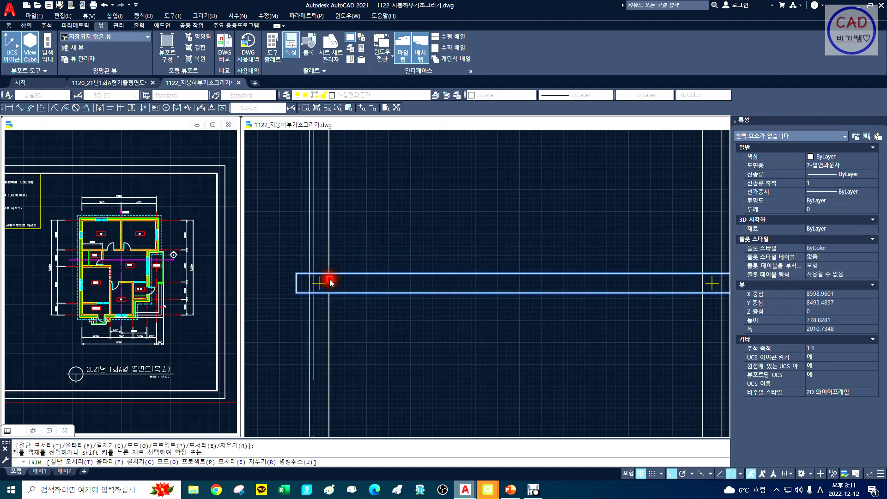
left_click(309, 282)
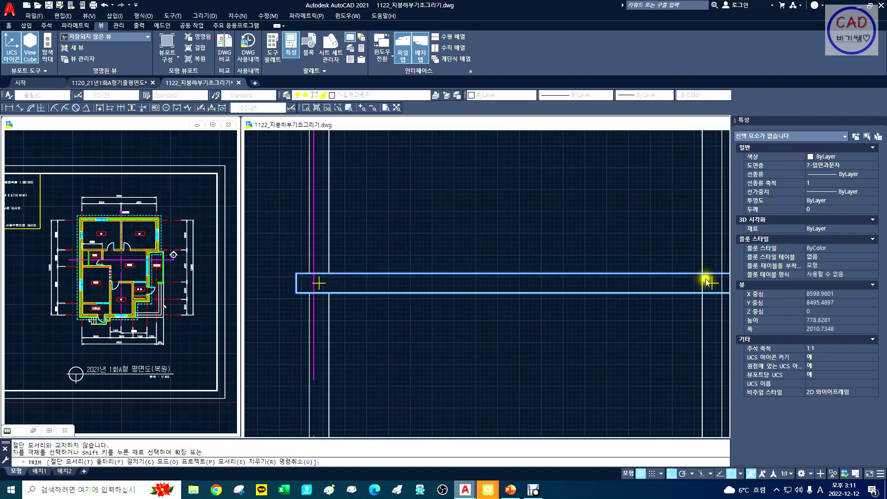
left_click(705, 282)
right_click(622, 286)
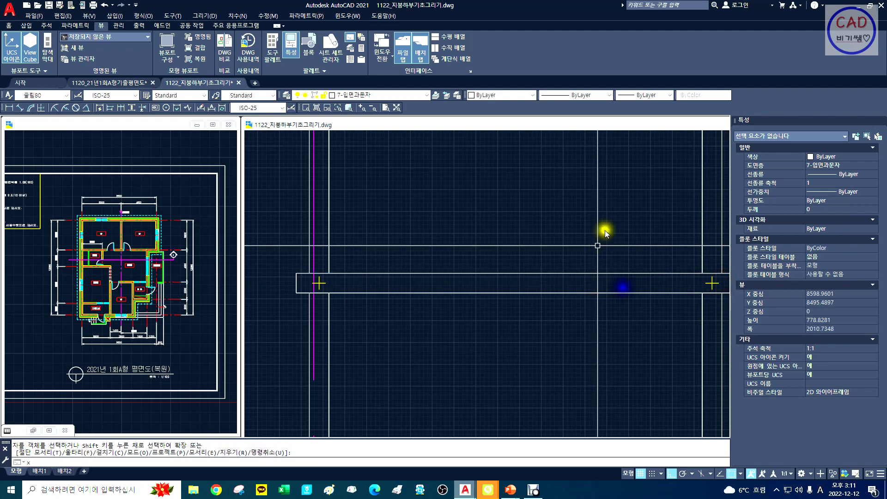
Step: Trim the post lines inside the upper board of the second bay right of the ridge, using a fence along the board
mouse_move(605, 230)
middle_mouse_down()
mouse_move(311, 273)
mouse_move(352, 292)
middle_mouse_up()
key("space")
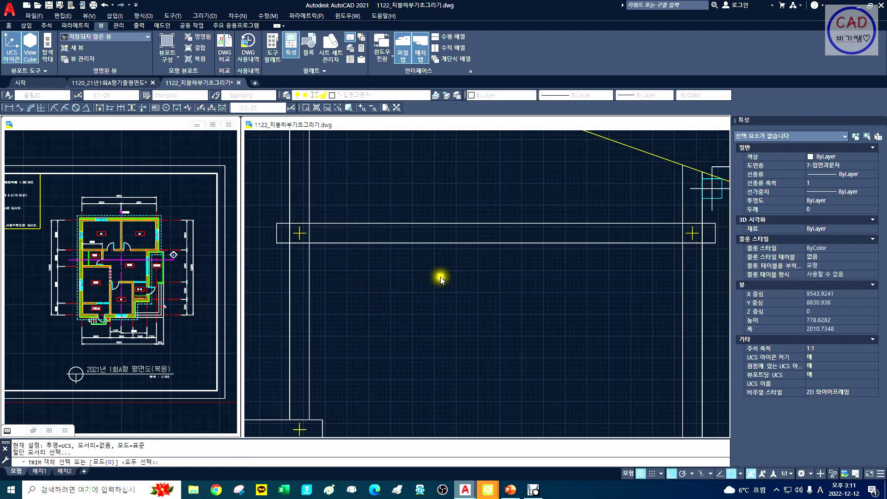
right_click(380, 203)
type("f")
key("Return")
left_click(284, 232)
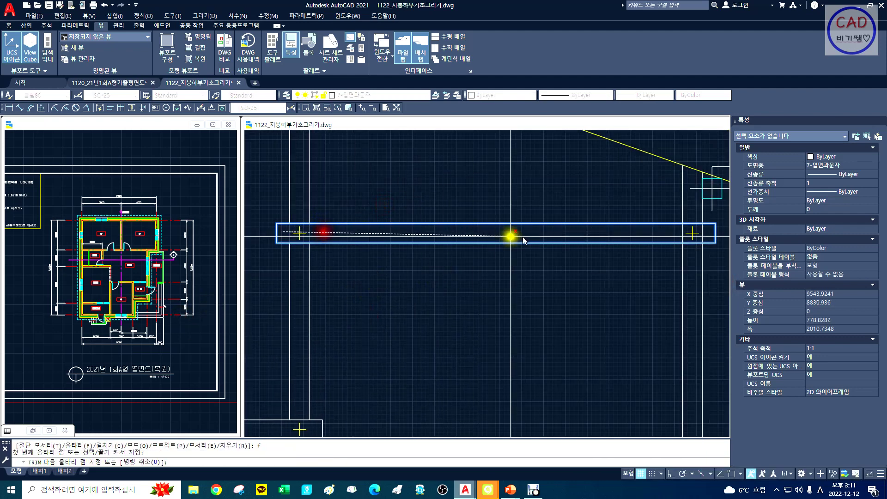
left_click(705, 235)
right_click(706, 234)
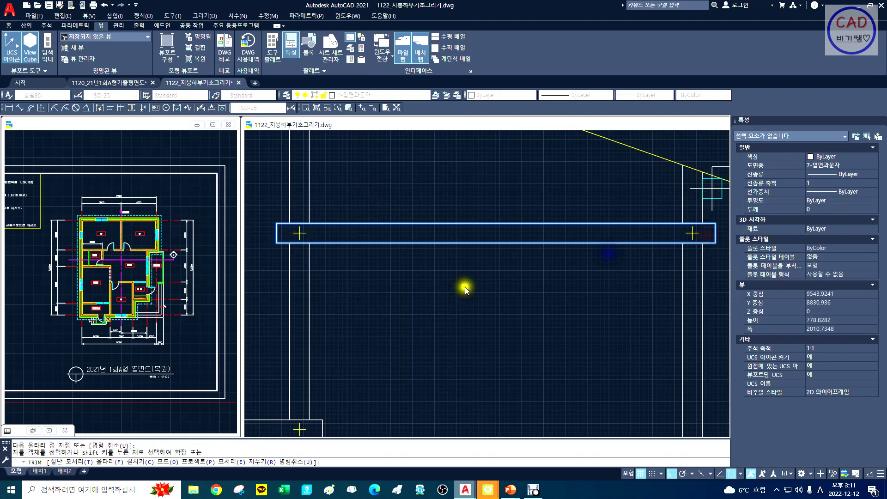
key("Escape")
Step: Trim the post lines inside the lower board of the second bay right of the ridge with a fence selection
mouse_move(468, 310)
middle_mouse_down()
mouse_move(437, 157)
mouse_move(489, 196)
middle_mouse_up()
type("t")
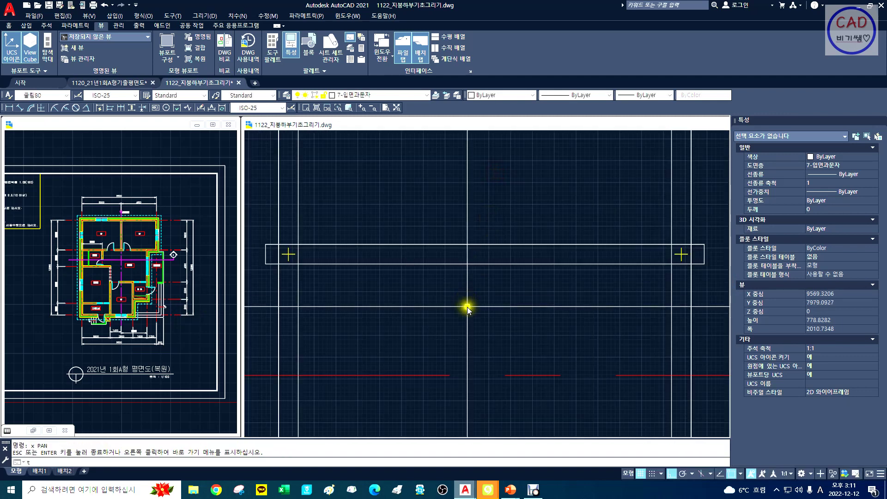
key("Return")
left_click(432, 199)
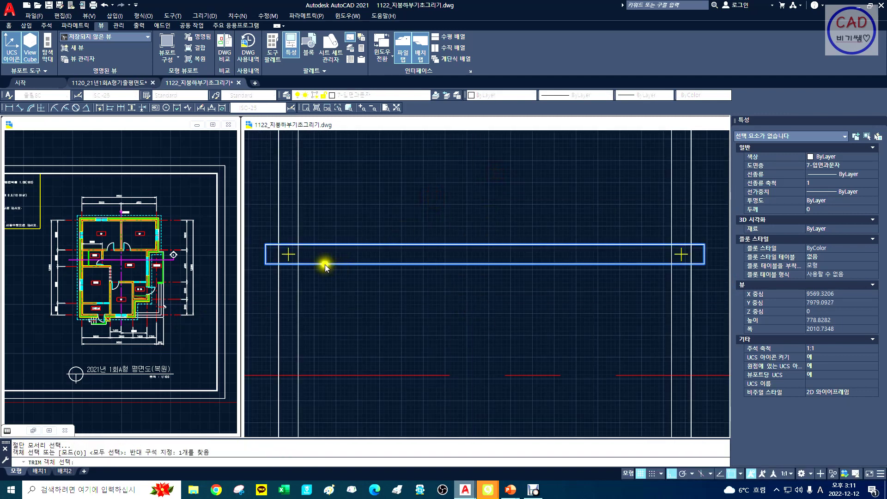
type("f")
key("Return")
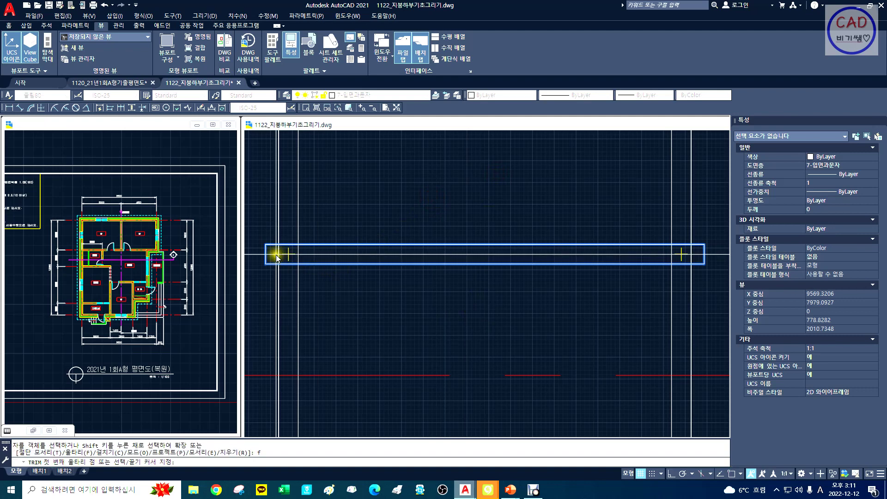
left_click(276, 254)
key("Return")
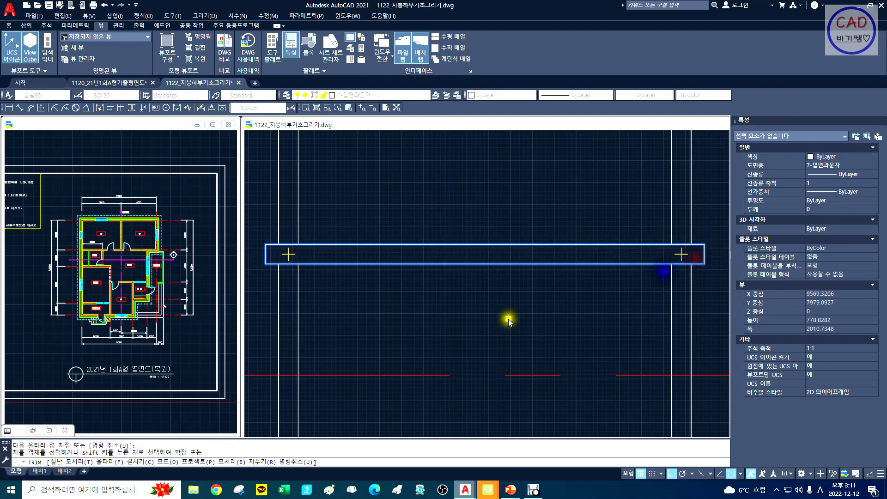
key("Return")
Step: Copy the two tie boards with their nail marks from the first bay right of the ridge into the third bay
type("z")
key("Return")
type("d")
key("Return")
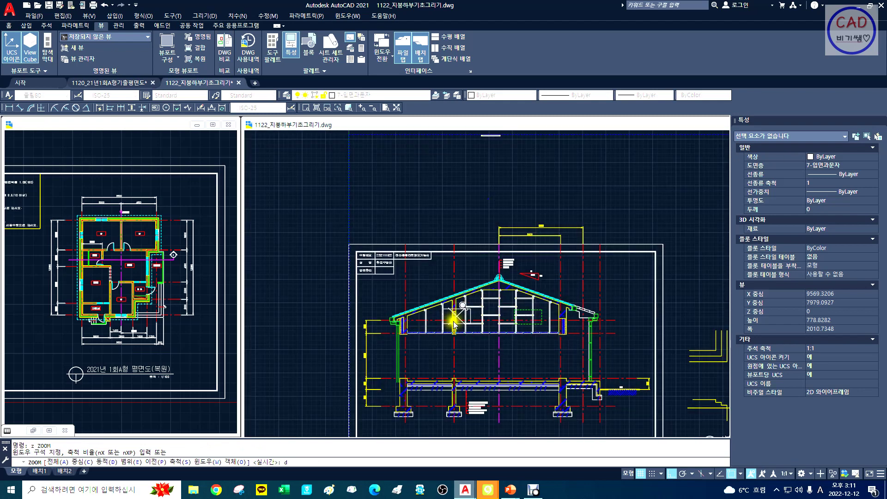
scroll(567, 329, "up", 5)
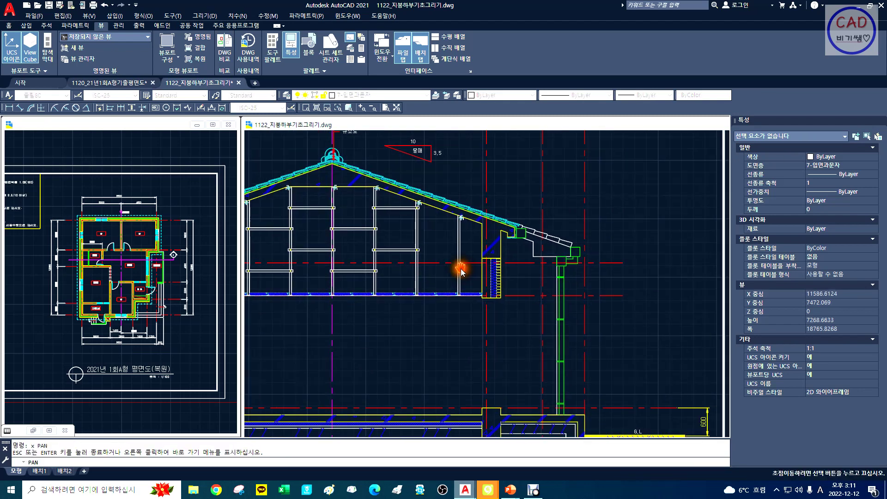
scroll(338, 229, "up", 6)
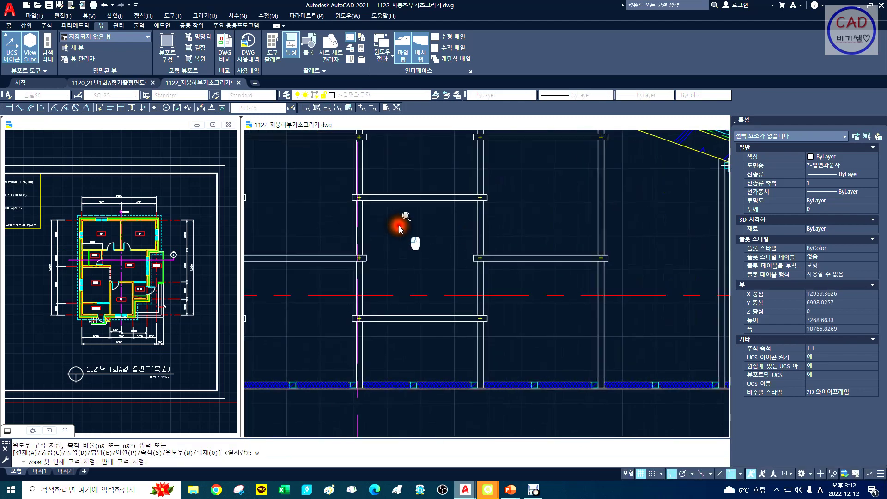
key("Escape")
type("c")
key("Return")
type("w")
key("Return")
left_click(319, 184)
left_click(554, 218)
type("w")
key("Return")
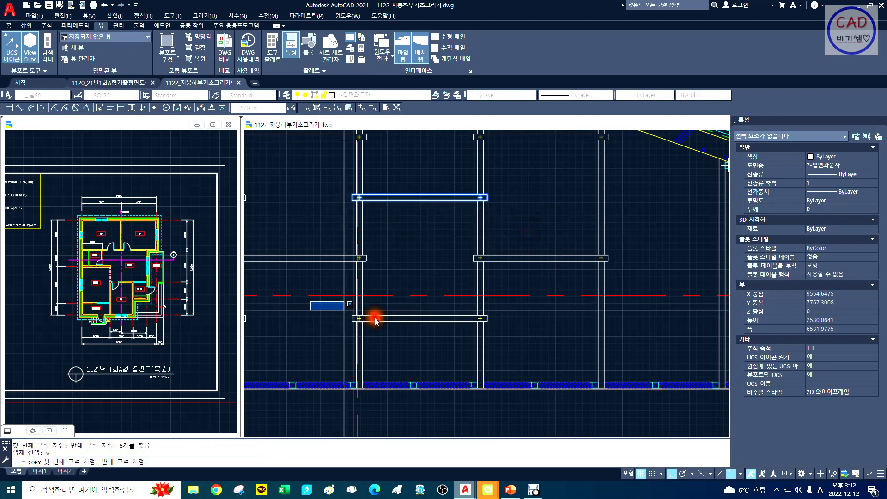
left_click(310, 302)
left_click(533, 342)
key("Return")
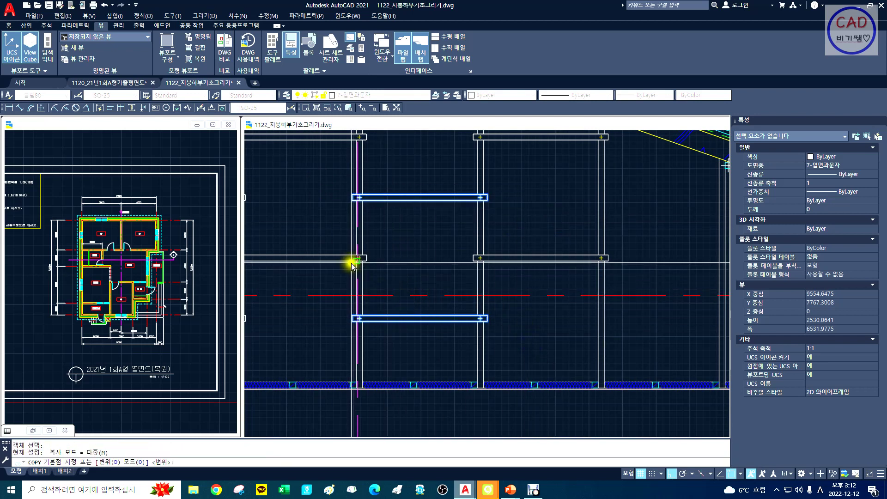
left_click(358, 258)
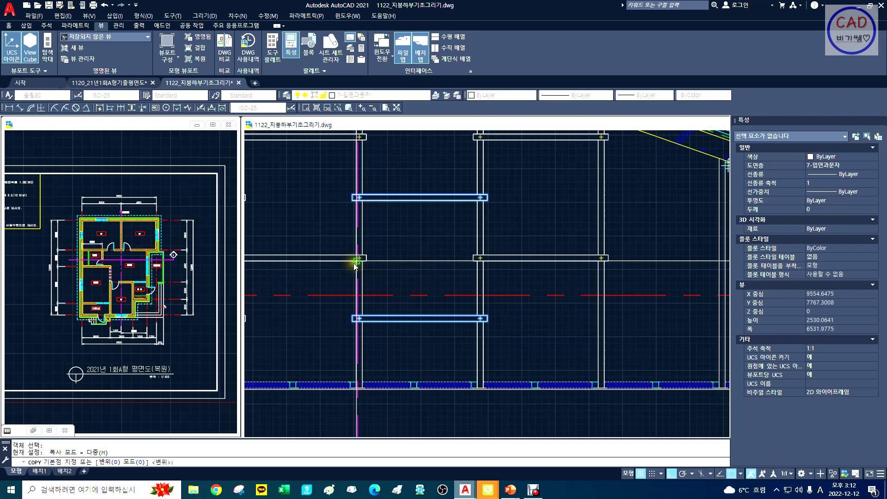
left_click(600, 266)
key("Return")
Step: Trim the post lines inside the ridge-side end of the upper board in the third bay right of the ridge
middle_click_drag(625, 263, 422, 254)
type("z")
key("Return")
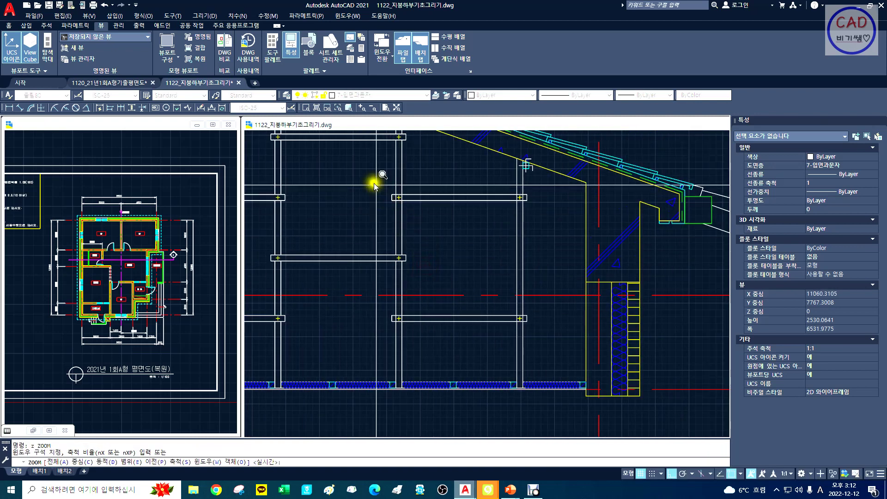
scroll(471, 227, "up", 8)
key("Escape")
type("tr")
key("Return")
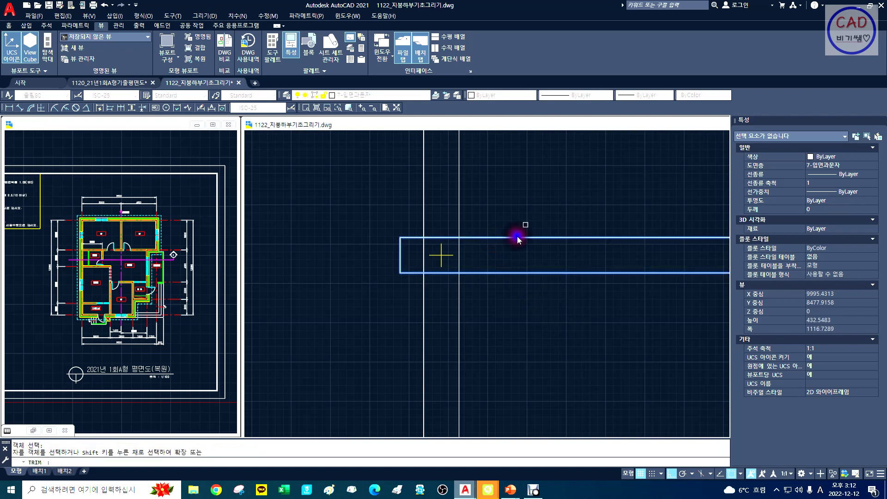
right_click(486, 258)
left_click(534, 213)
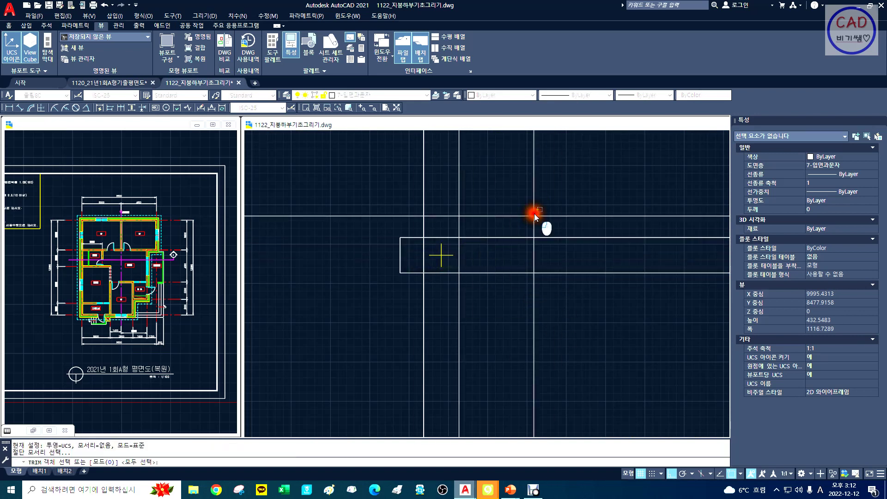
left_click(474, 255)
left_click(415, 248)
right_click(423, 246)
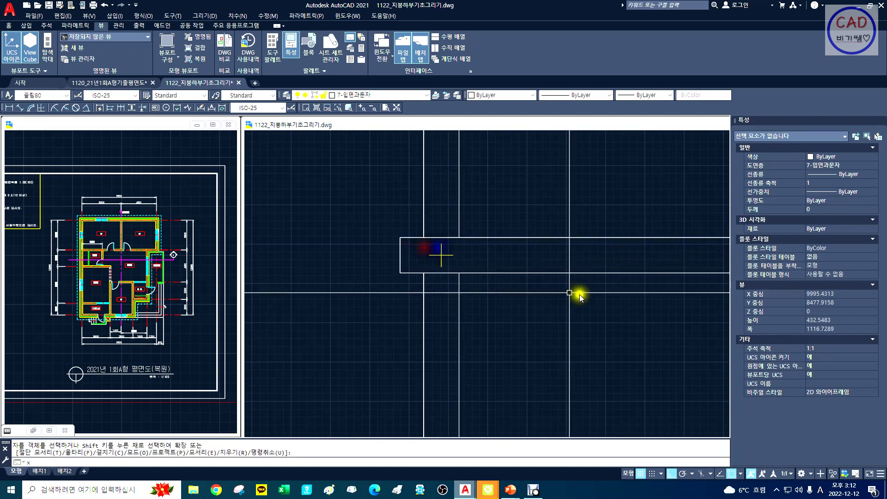
Step: Trim the post lines inside the eave-side end of the upper board in the third bay right of the ridge
type("x")
key("Return")
left_click_drag(602, 297, 343, 266)
left_click_drag(508, 276, 323, 283)
key("Escape")
type("tr")
key("Return")
left_click(604, 182)
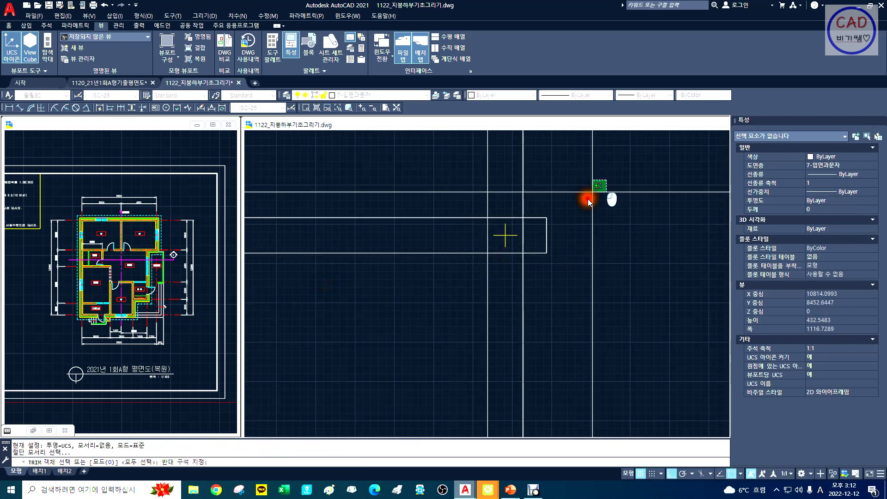
left_click(531, 291)
right_click(531, 294)
left_click(527, 272)
left_click(456, 241)
key("Escape")
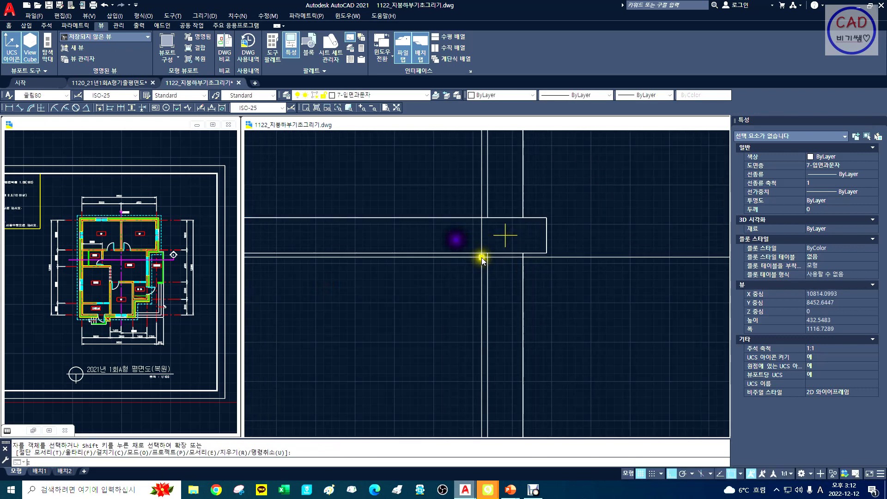
Step: Trim the post lines inside the lower board of the third bay right of the ridge, using a fence along the board
type("z")
key("Return")
scroll(515, 275, "down", 5)
type("d")
key("Return")
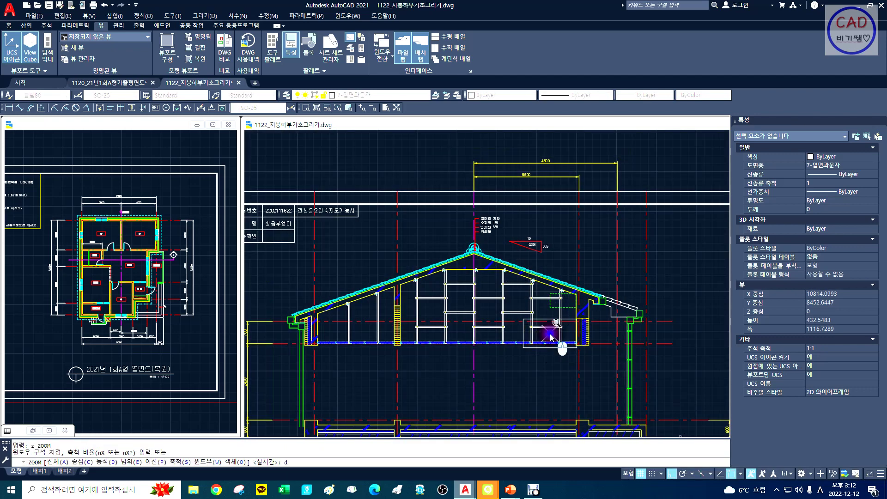
key("Return")
type("tr")
key("Return")
left_click(530, 284)
left_click(500, 201)
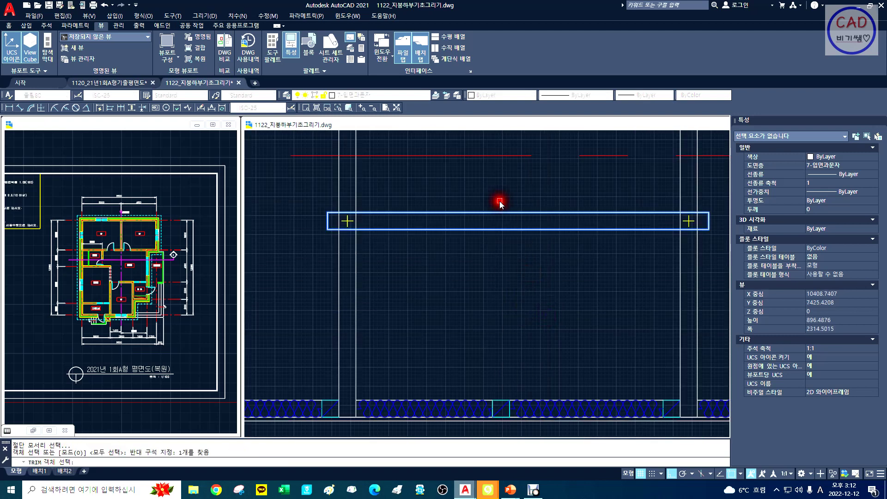
key("Return")
type("f")
key("Return")
left_click(330, 217)
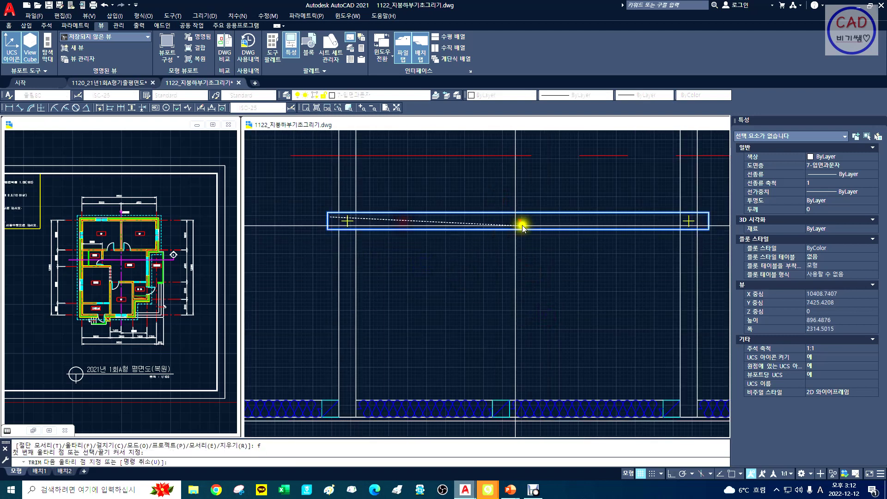
left_click(703, 221)
right_click(470, 275)
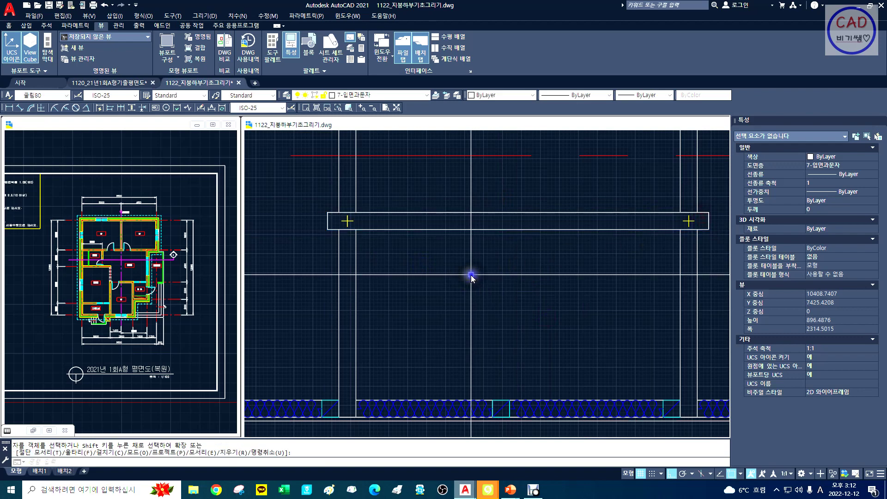
Step: Copy the lower board of the second bay left of the ridge between the two posts beyond the brick wall, snapping perpendicular to the post
type("z")
key("Return")
type("d")
key("Return")
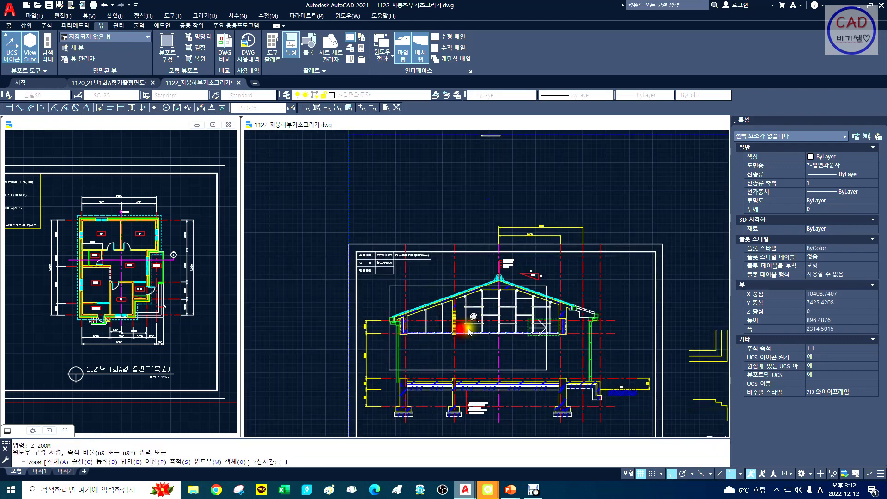
left_click(467, 332)
right_click(468, 324)
type("x")
key("Return")
left_click_drag(452, 298, 449, 268)
key("Escape")
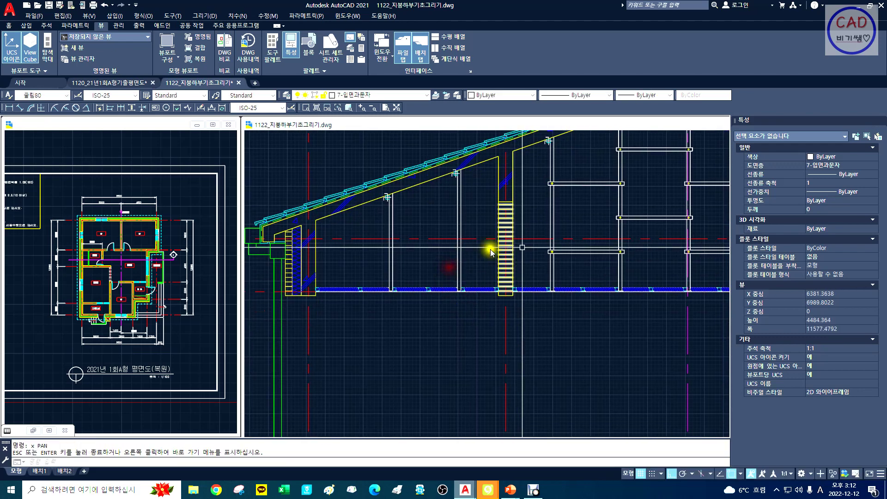
type("c")
key("Return")
type("w")
key("Return")
left_click(535, 245)
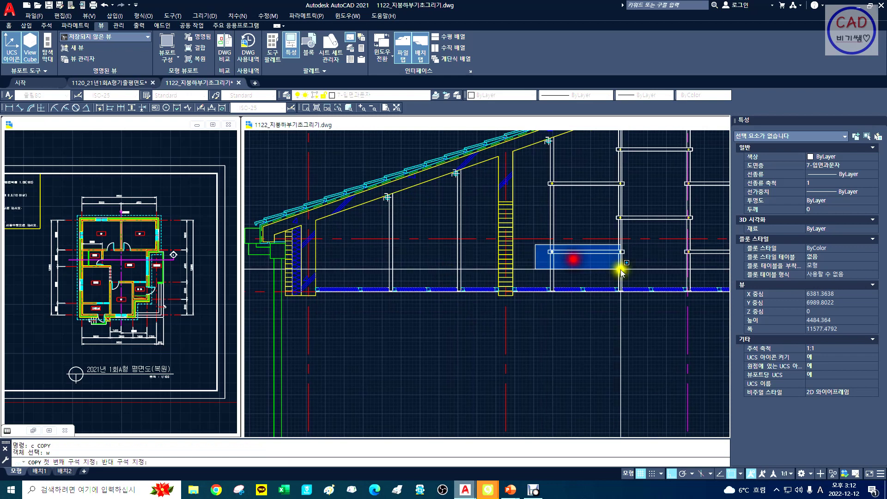
left_click(646, 273)
key("Return")
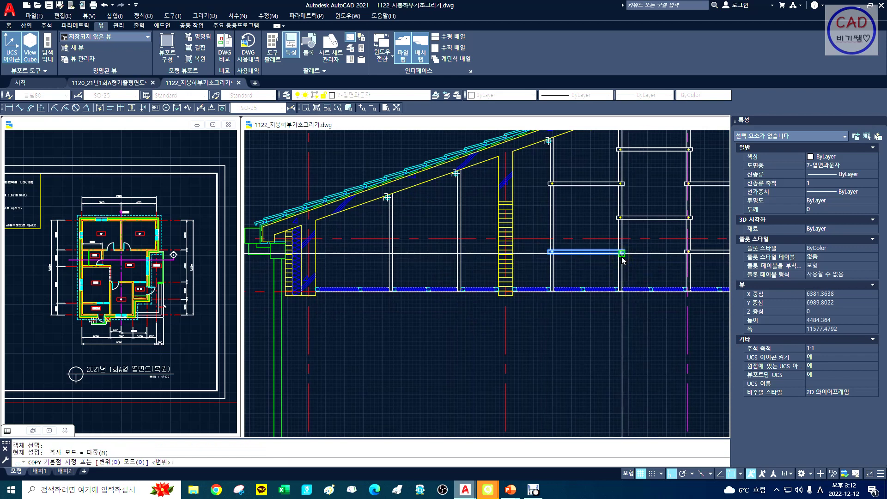
left_click(622, 258)
type("per")
key("Return")
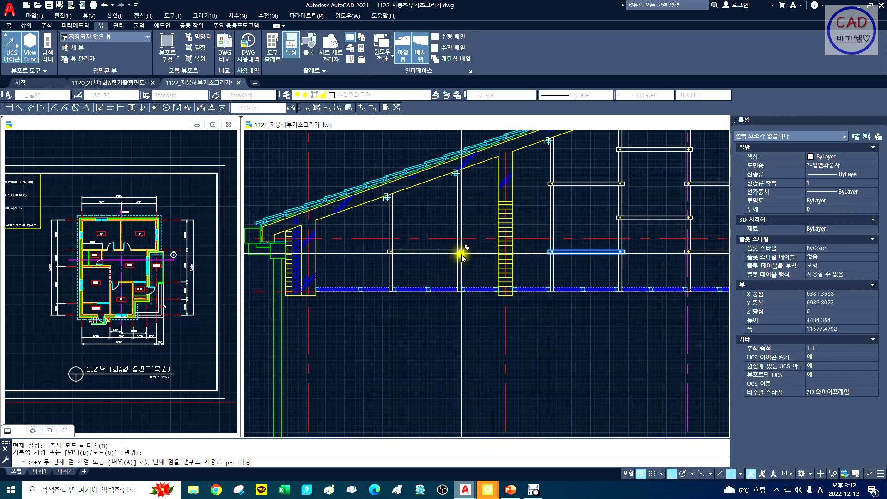
left_click(455, 252)
key("Escape")
Step: Trim the post lines inside the copied board left of the brick wall, using a fence selection
scroll(454, 253, "up", 5)
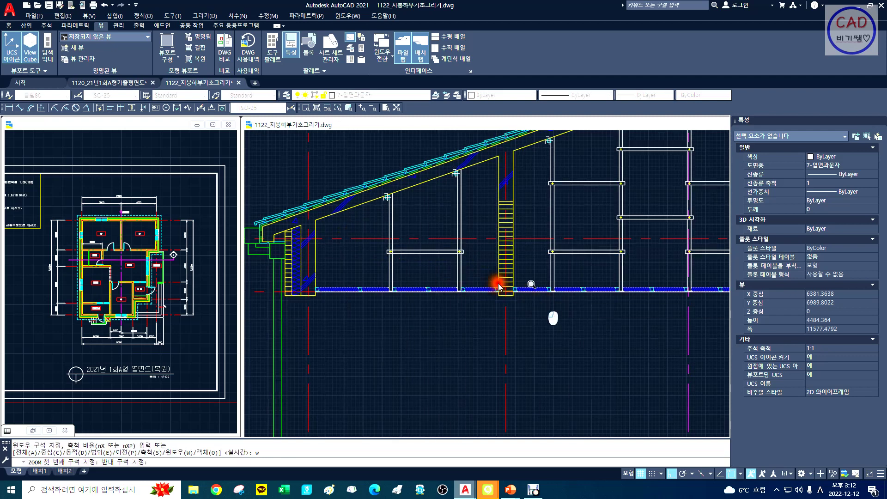
type("tr")
key("Return")
left_click(445, 221)
right_click(445, 217)
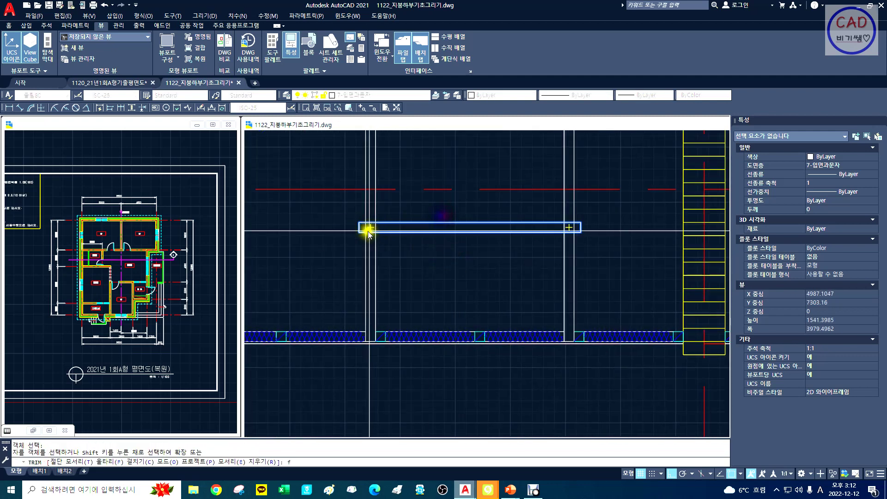
key("Return")
left_click(369, 227)
left_click(578, 228)
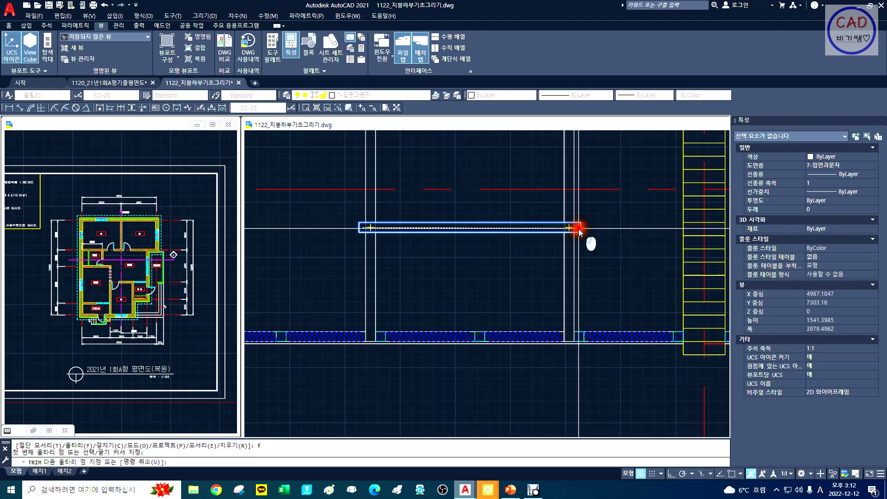
right_click(491, 254)
right_click(473, 257)
Step: Examine the requirements note in the floor plan drawing for the roof insulation thickness
type("z")
key("Return")
type("d")
key("Return")
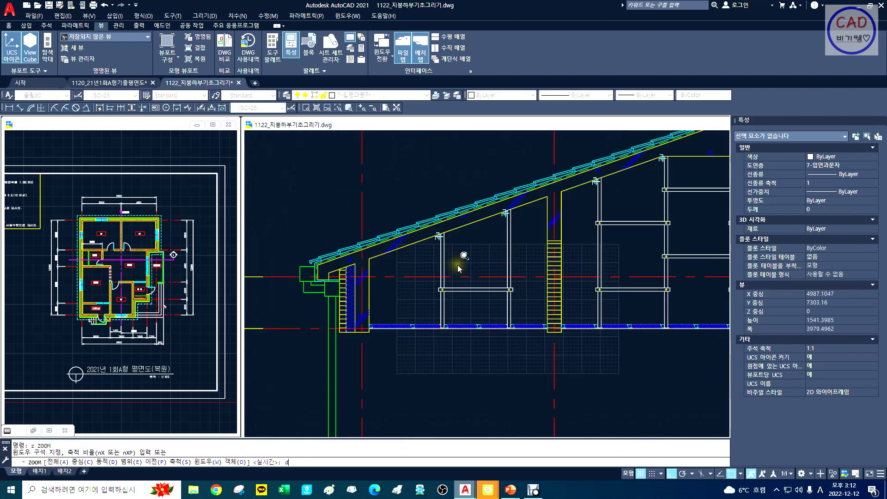
key("Return")
right_click(452, 317)
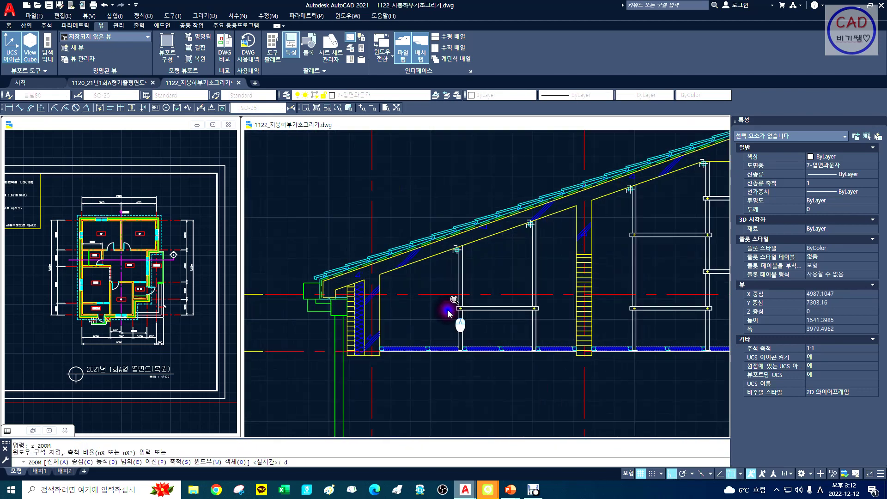
type("x")
key("Return")
mouse_move(448, 308)
left_mouse_down()
mouse_move(403, 269)
mouse_move(361, 269)
left_mouse_up()
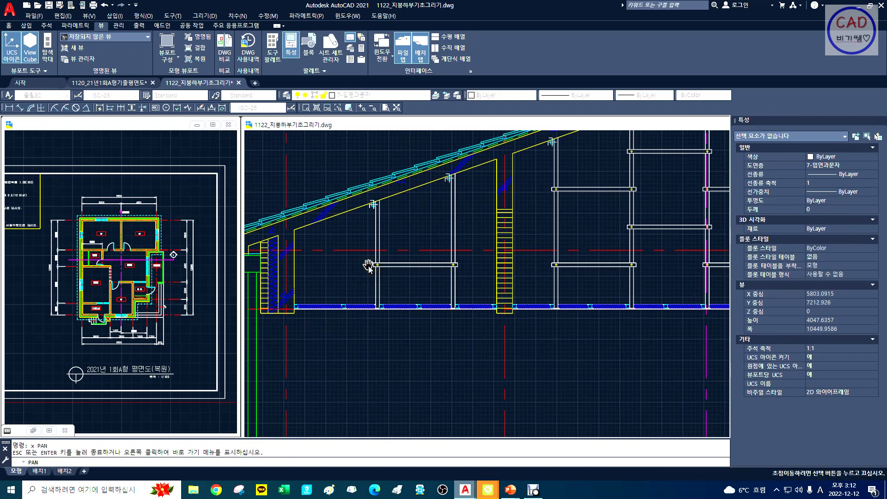
key("Escape")
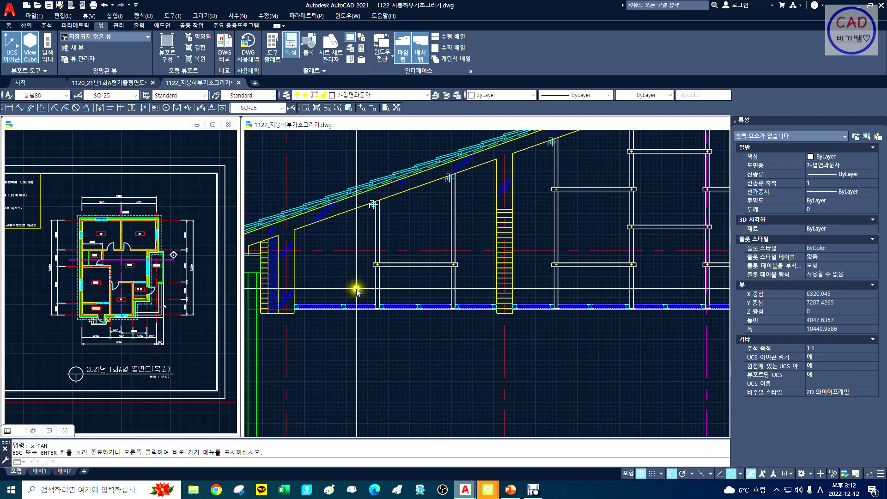
type("o")
key("Return")
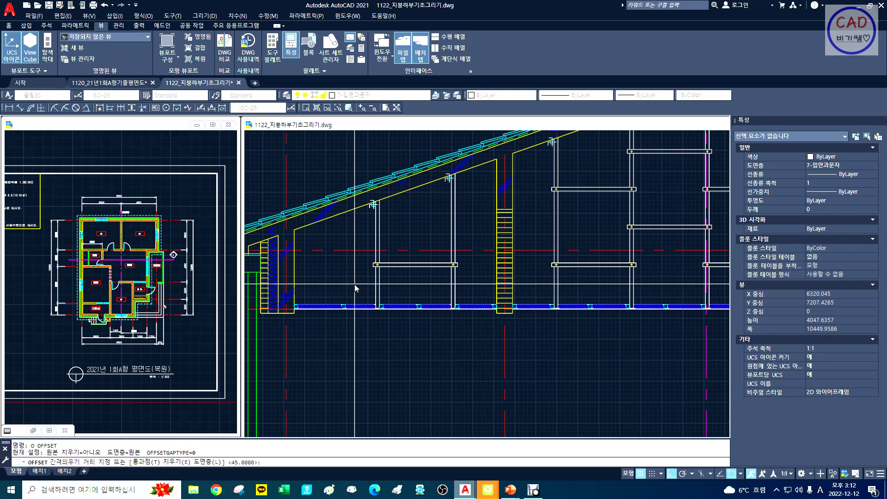
left_click(94, 225)
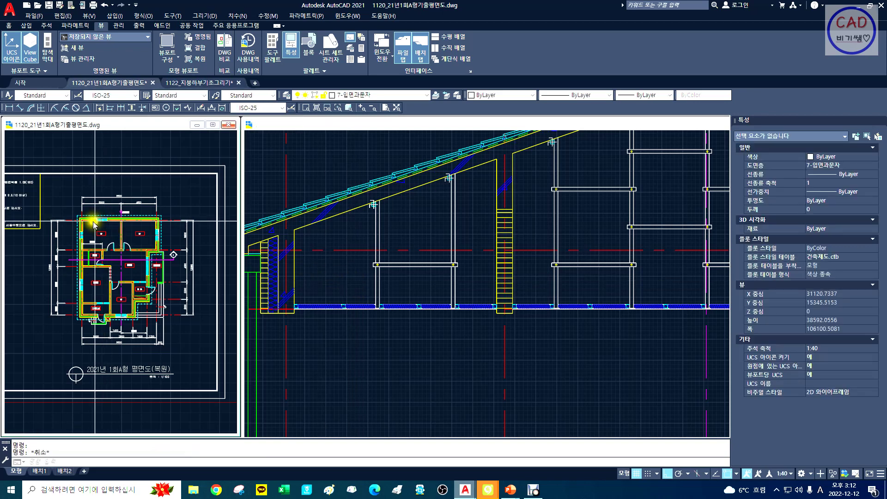
type("z")
key("Return")
middle_click_drag(63, 219, 212, 224)
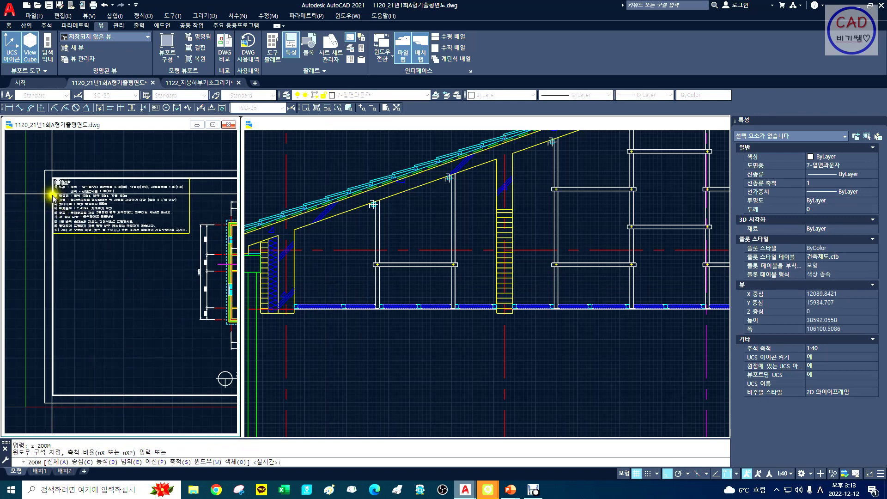
type("w")
key("Return")
left_click(53, 197)
left_click(153, 238)
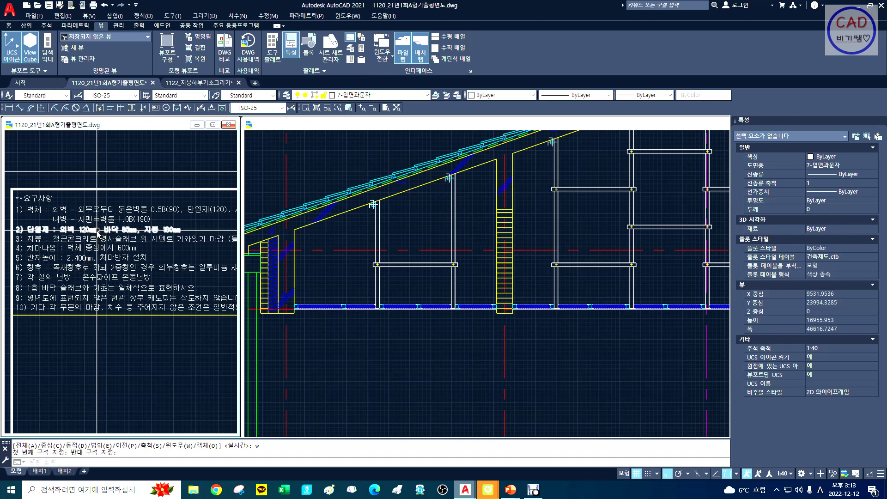
Step: In the section drawing, offset the slab underside outline of the bay left of the brick wall 180 mm inward
left_click(335, 223)
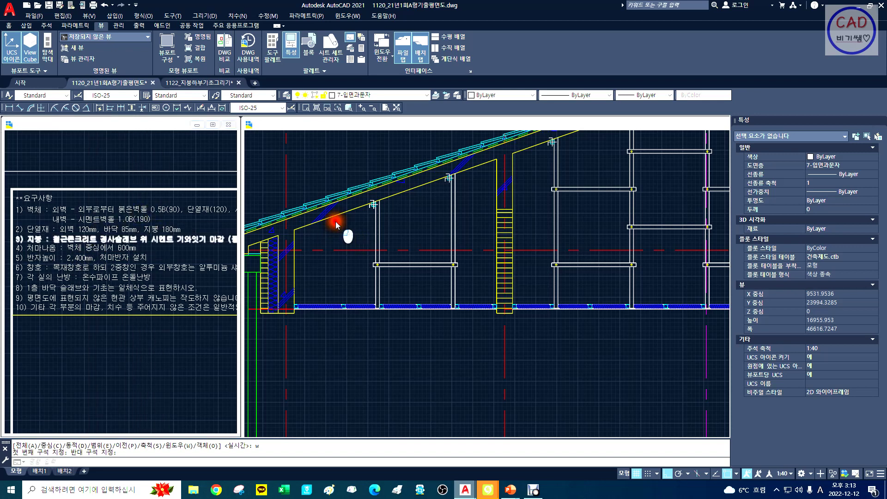
key("Escape")
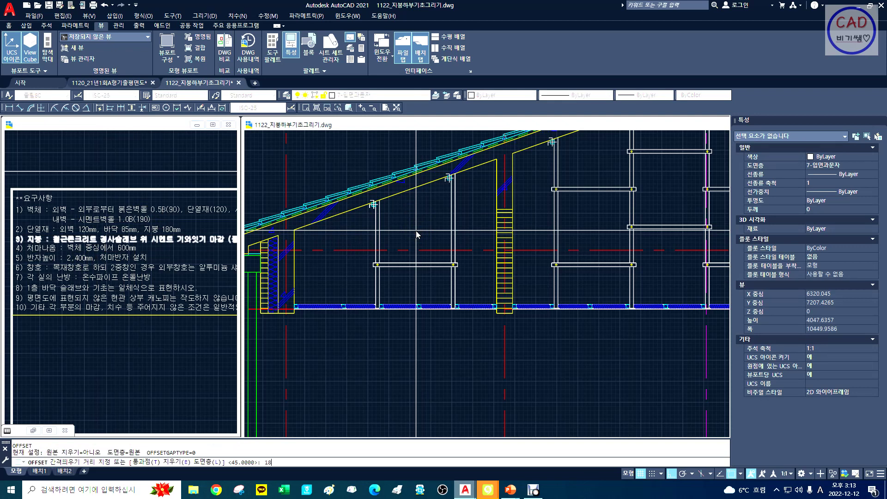
type("0")
key("Return")
left_click(355, 213)
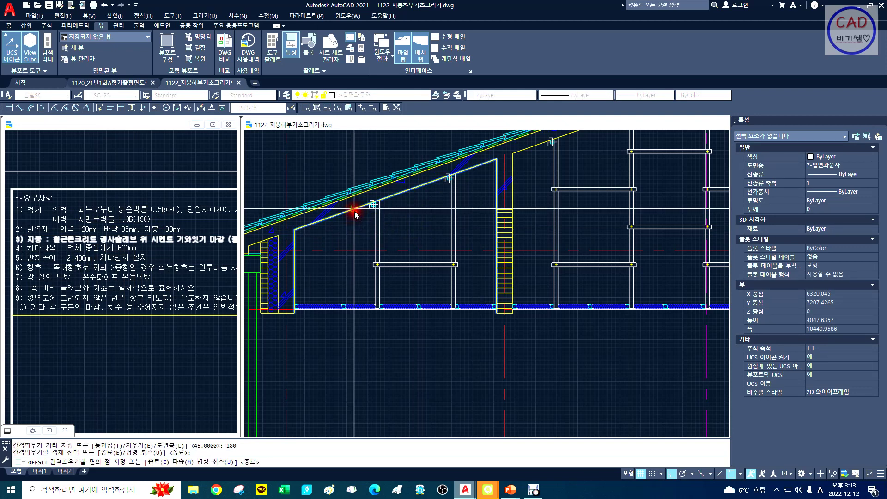
left_click(356, 224)
key("Escape")
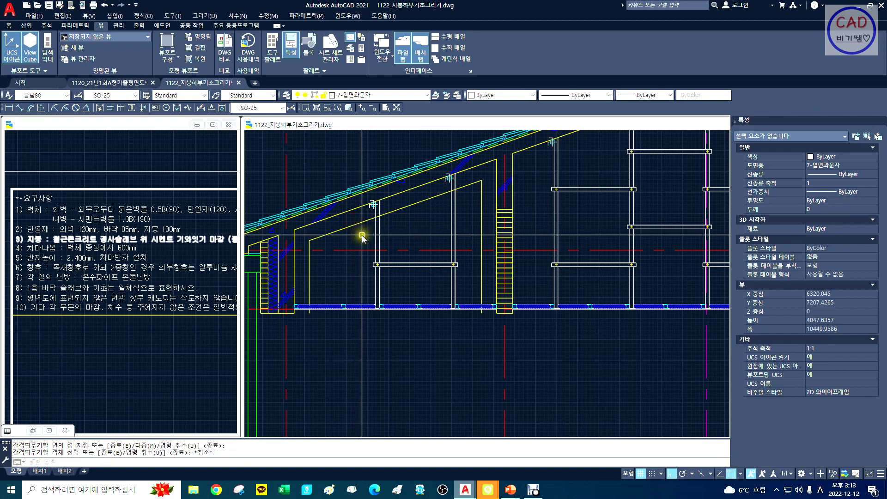
Step: Match the offset outline's properties to the blue concrete hatch lines in the outer wall
type("z")
key("Return")
type("w")
key("Return")
left_click(268, 277)
left_click(343, 329)
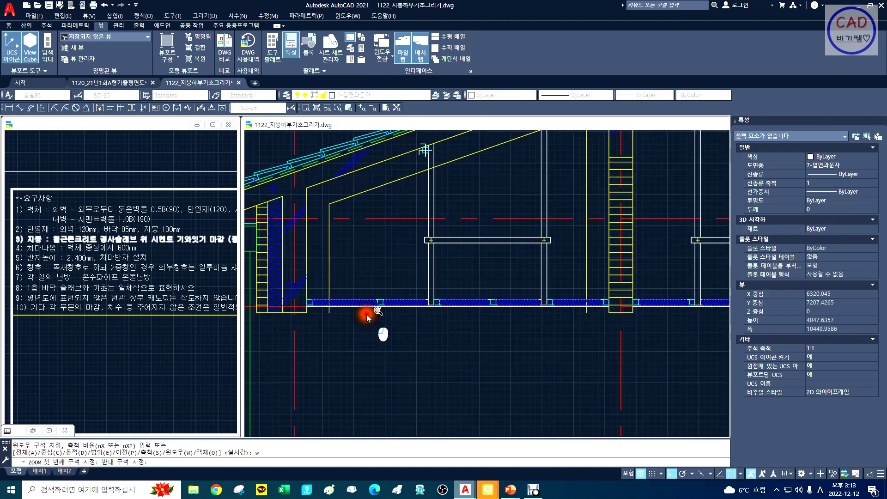
type(",as")
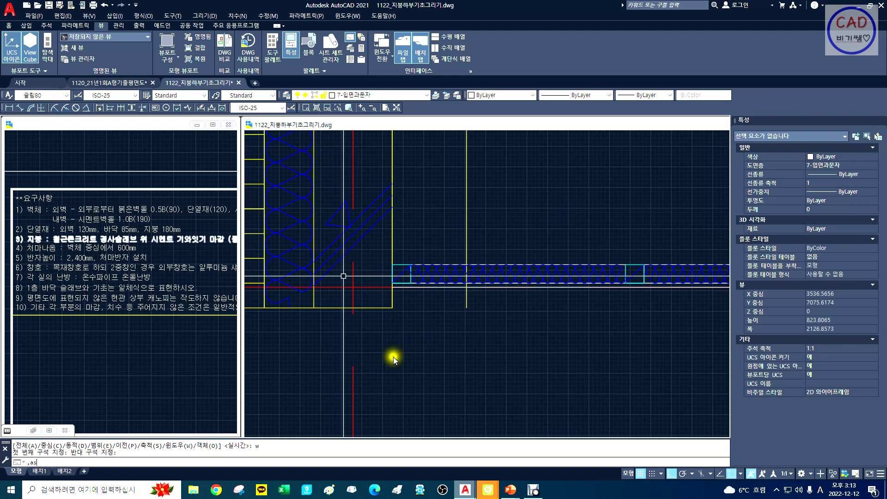
key("Escape")
key("Escape")
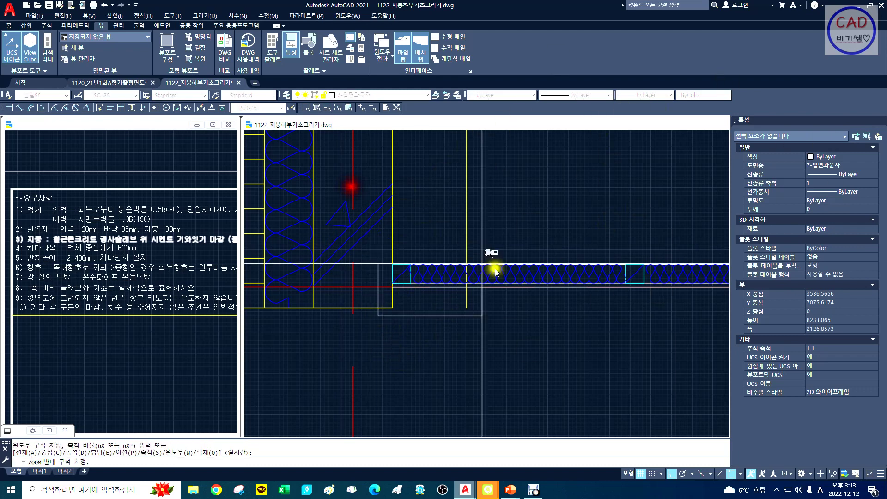
type("ma")
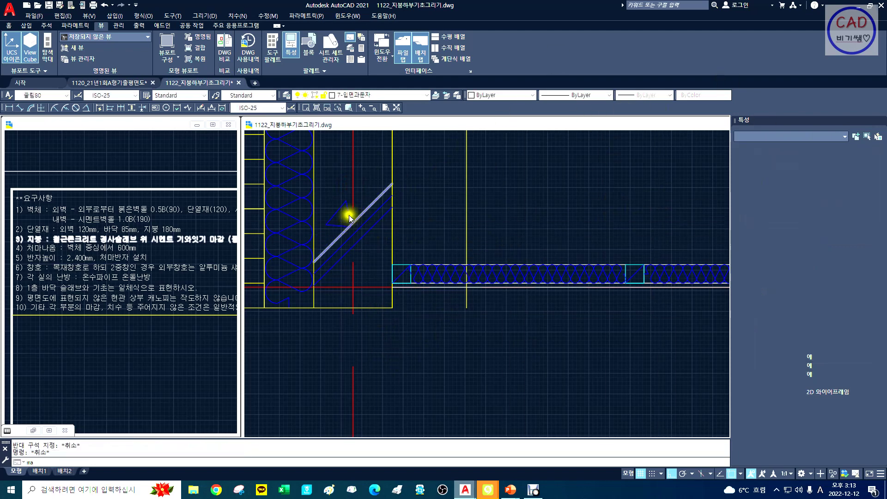
key("Return")
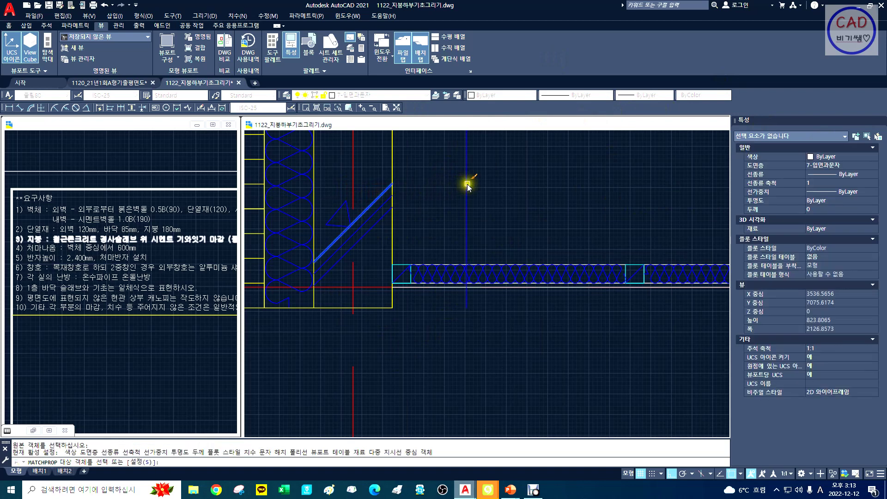
key("Escape")
Step: Trim the lower end of the insulation line beside the outer wall at the top edge of the ceiling insulation
type("tr")
key("Return")
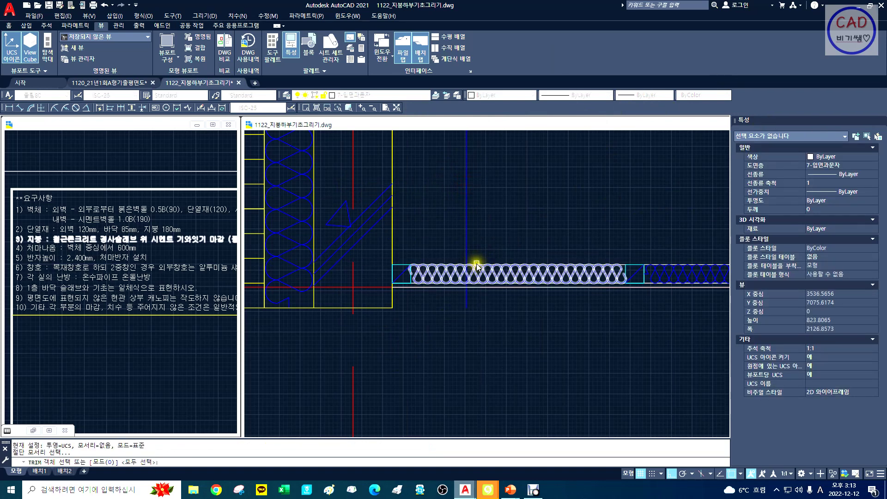
key("Escape")
type("z")
key("Return")
type("w")
key("Return")
left_click(437, 241)
left_click(501, 290)
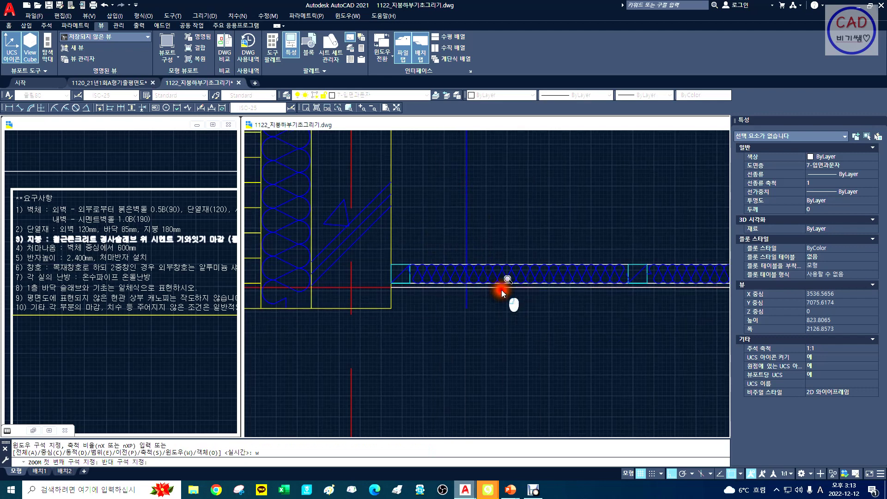
type("tr")
key("Return")
left_click(467, 229)
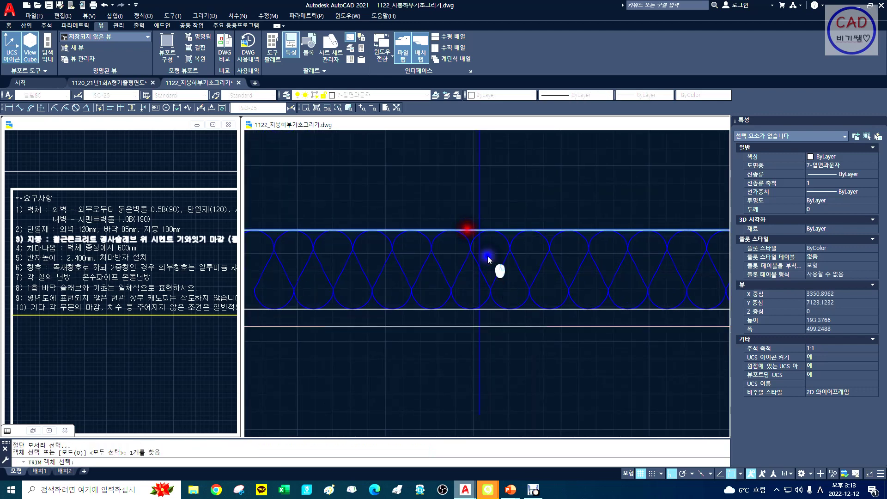
left_click(481, 251)
key("Escape")
Step: Erase the vertical insulation line next to the brick wall in the left bay, keeping the sloped line
type("z")
key("Return")
type("d")
key("Return")
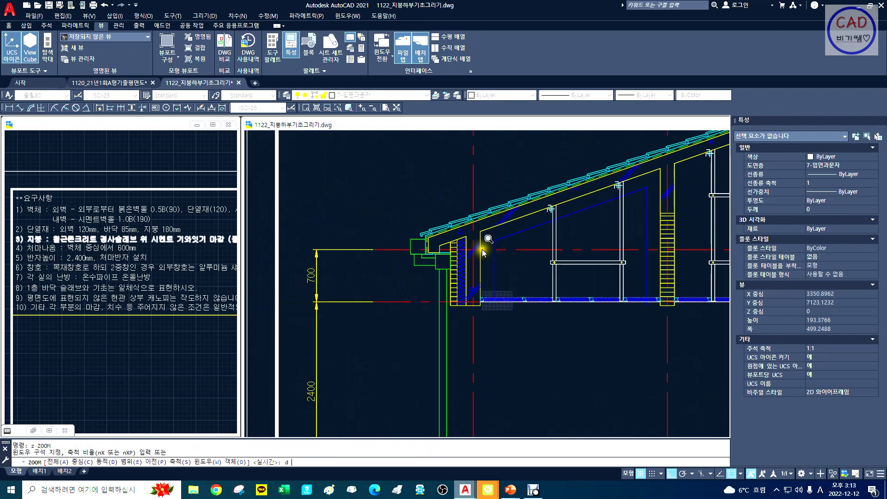
left_click(582, 255)
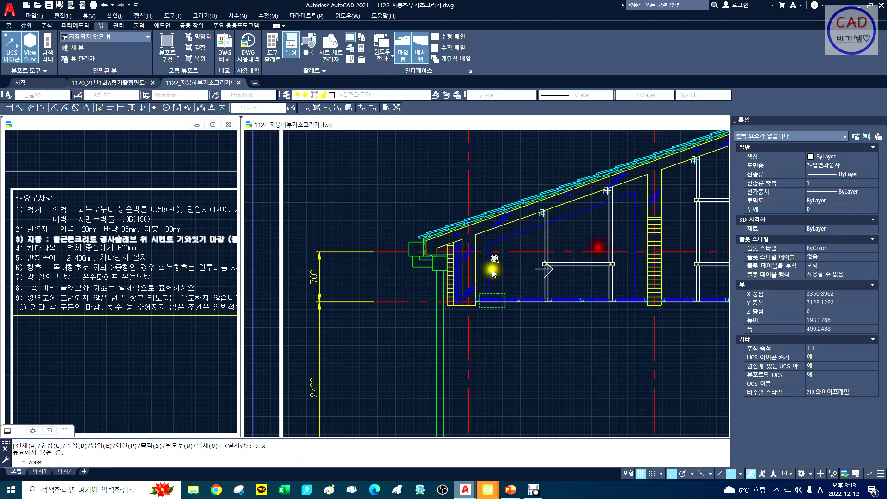
key("Return")
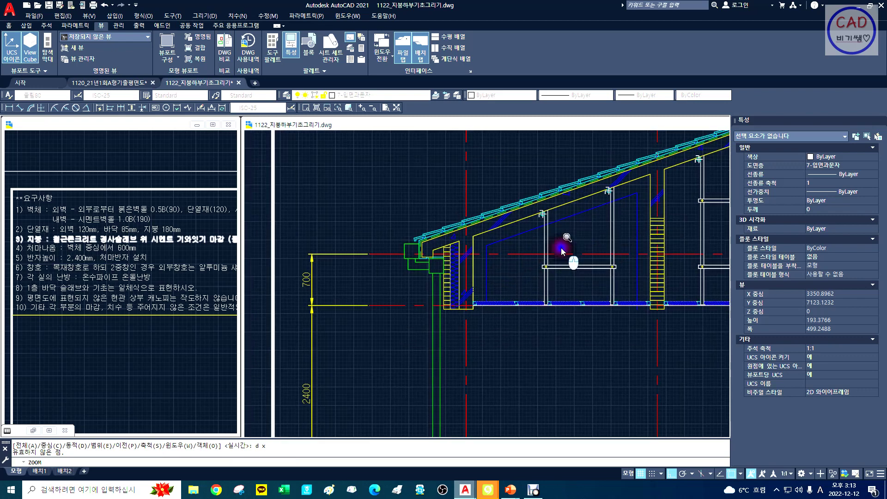
type("z")
key("Return")
type("d")
key("Return")
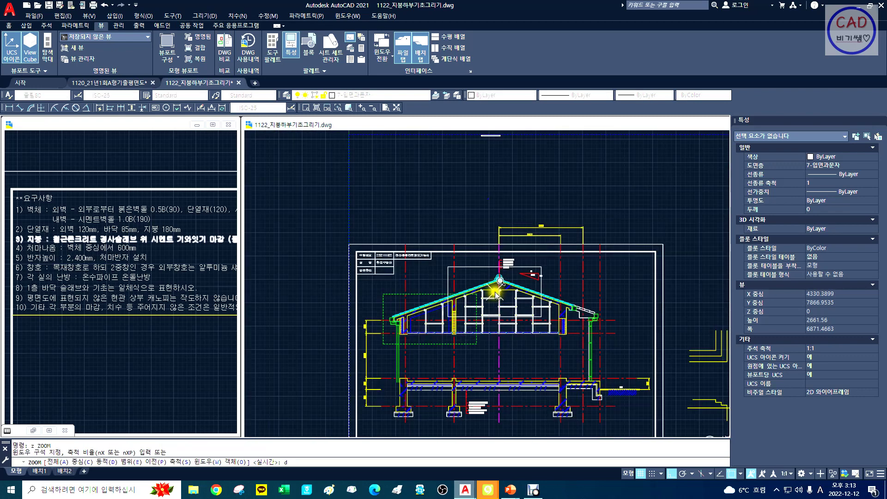
key("Return")
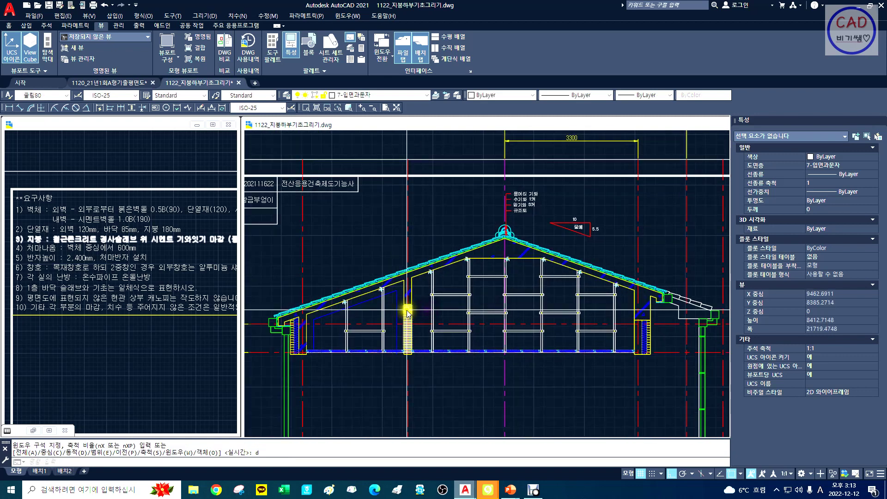
type("ex")
key("Return")
key("Return")
type("tr")
key("Return")
left_click(394, 293)
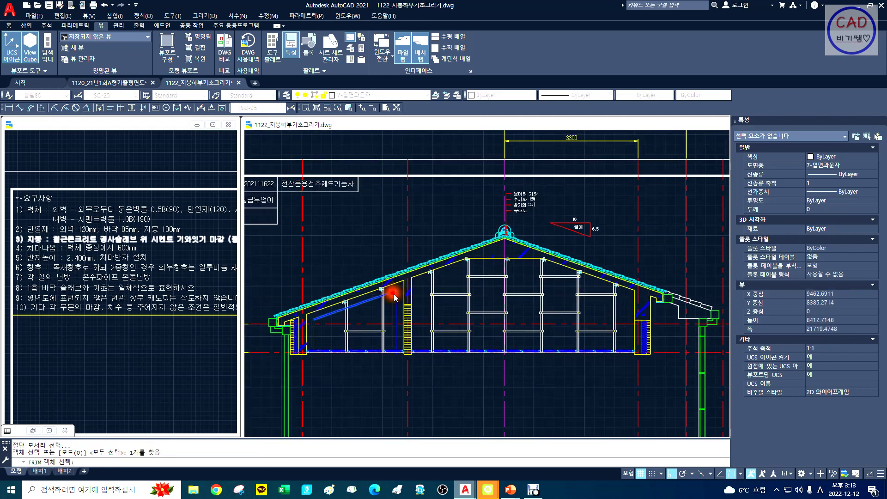
key("Return")
type("e")
key("Return")
left_click(395, 305)
key("Return")
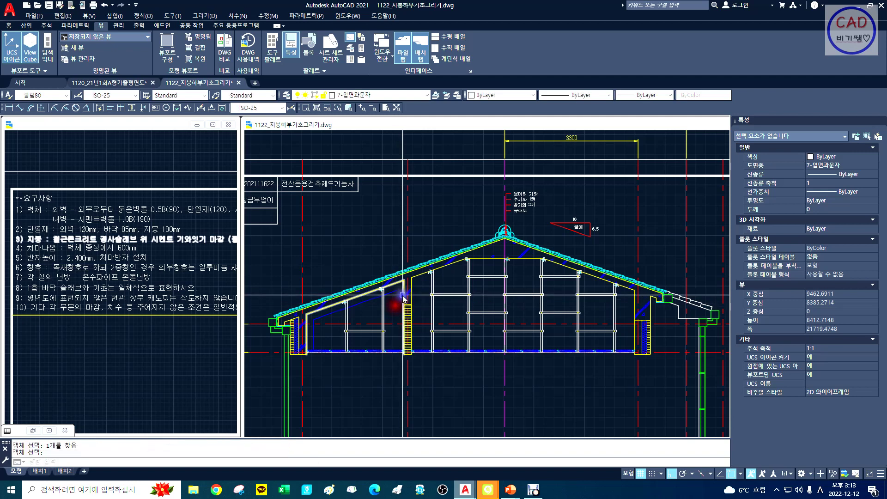
Step: Extend the sloped insulation line of the left bay to the brick wall
middle_click_drag(414, 315, 396, 277)
type("ex")
key("Return")
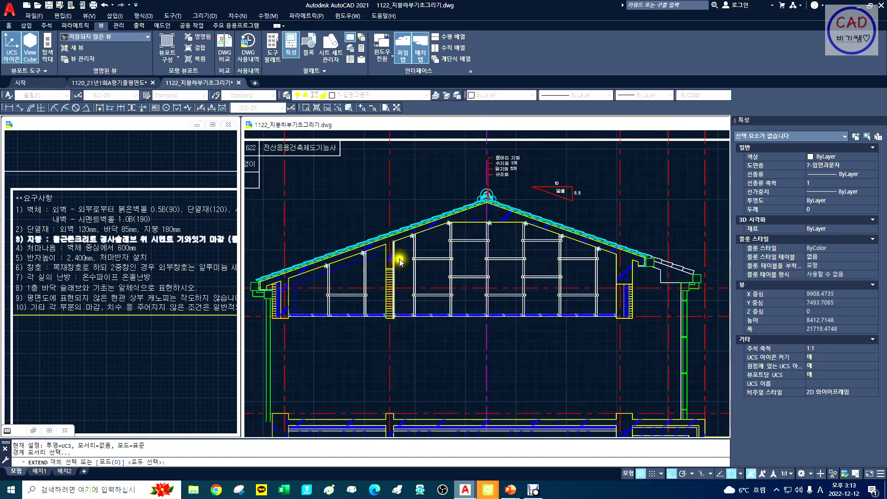
left_click(400, 260)
left_click(378, 252)
key("Return")
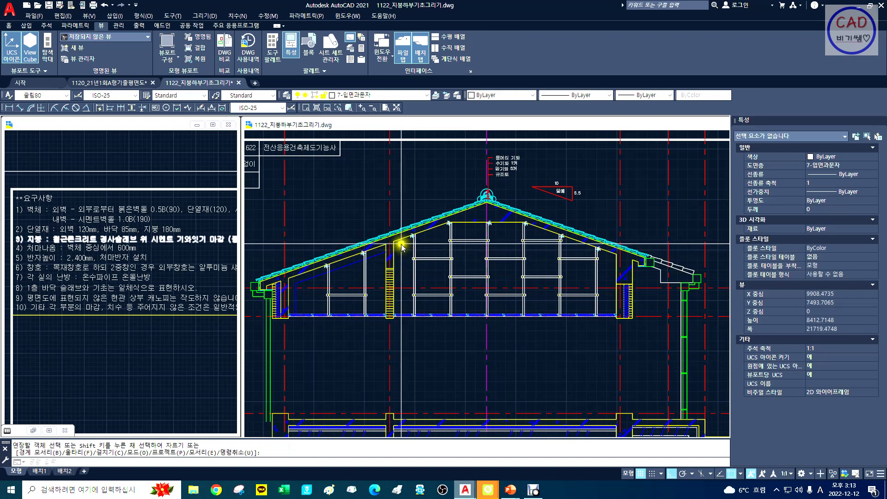
Step: Offset the sloped slab underside right of the brick wall and the flat underside below the ridge 180 mm downward
key("Escape")
type("o")
key("Return")
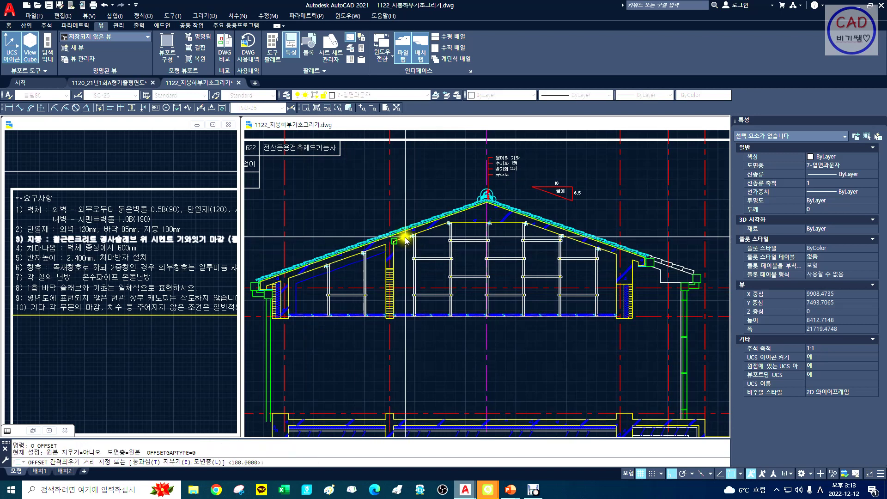
type("180")
key("Return")
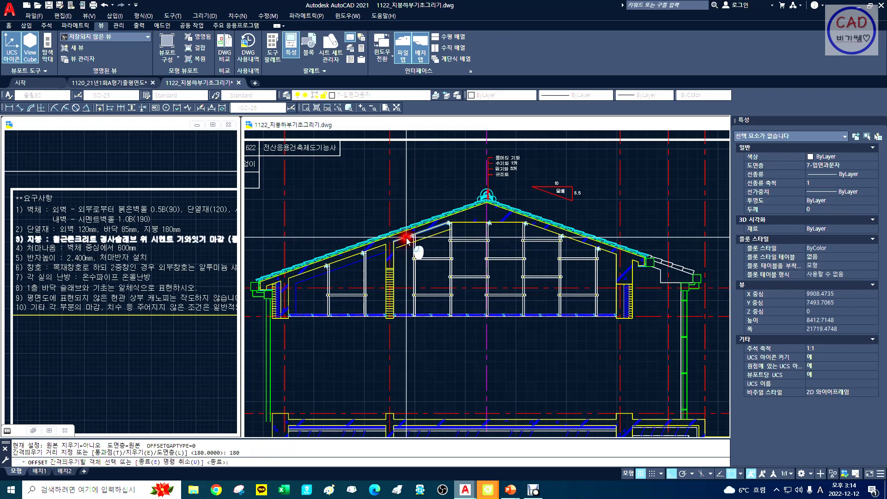
left_click(406, 238)
left_click(405, 257)
left_click(475, 226)
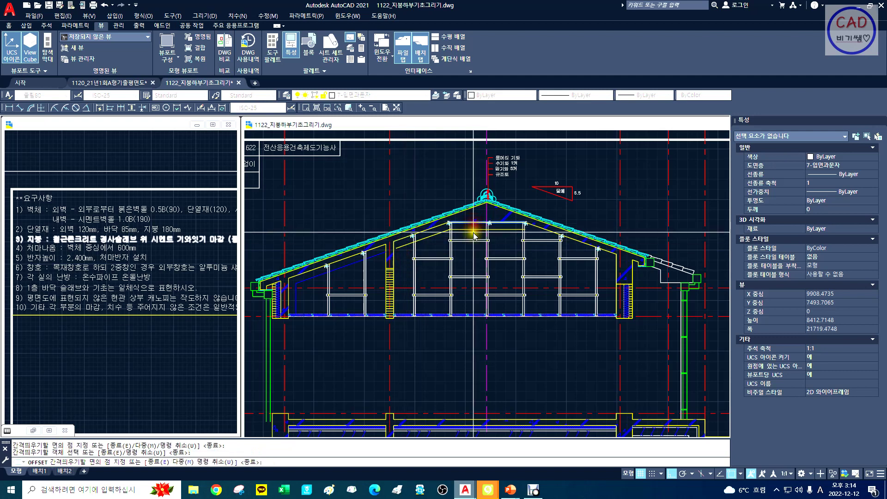
left_click(562, 233)
Step: Offset the sloped underside right of the ridge and the inner face of the right outer wall 180 mm inward
left_click(553, 233)
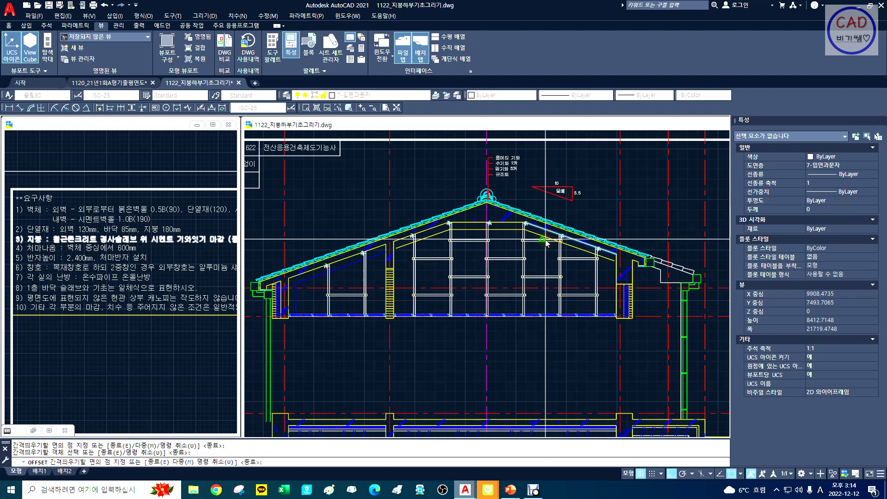
left_click(535, 261)
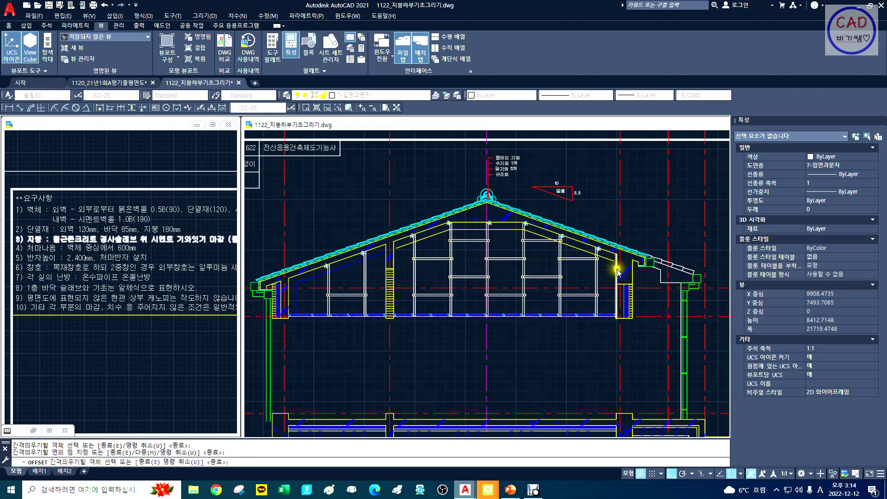
left_click(618, 273)
left_click(606, 273)
key("Escape")
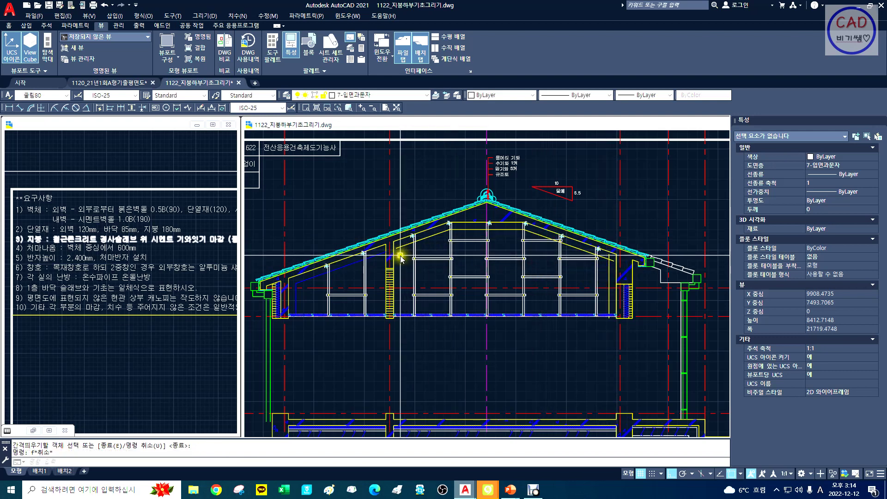
Step: Extend the sloped offset line to the brick wall's right face and match it to the left bay's insulation line
type("ex")
key("Return")
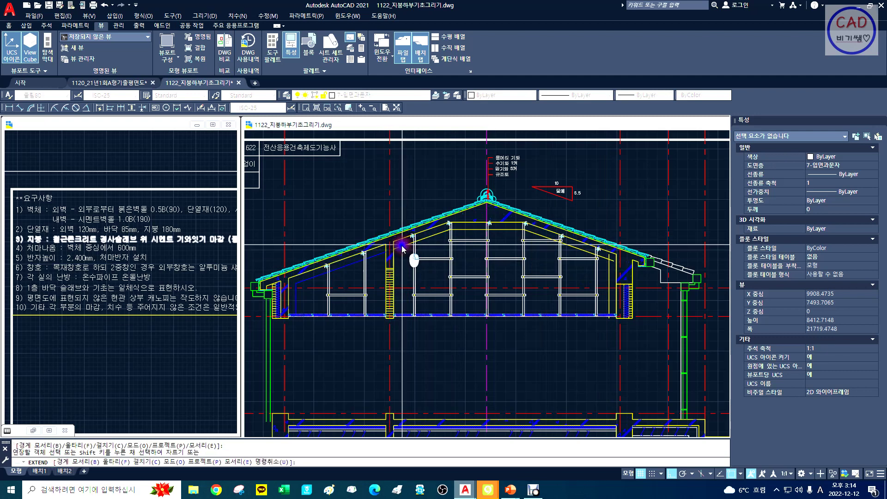
type("ma")
key("Return")
left_click(378, 254)
left_click(400, 247)
right_click(402, 248)
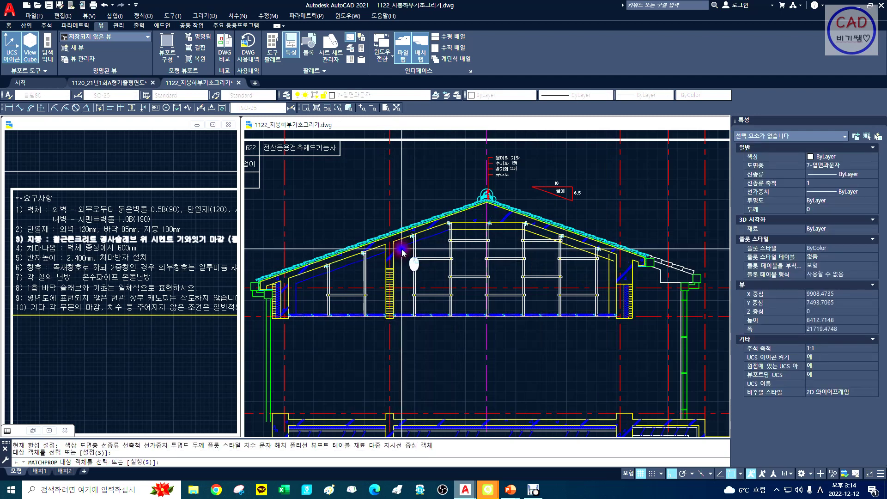
left_click(432, 237)
Step: Fillet the flat insulation line below the ridge with the sloped insulation lines on both sides, using radius 0
type("z")
key("space")
type("w")
key("space")
left_click(422, 202)
left_click(557, 297)
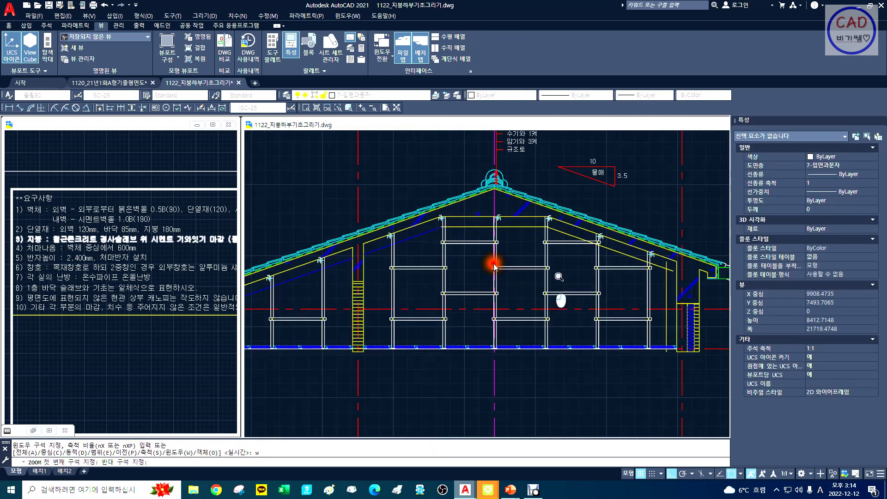
type("f")
key("space")
left_click(390, 223)
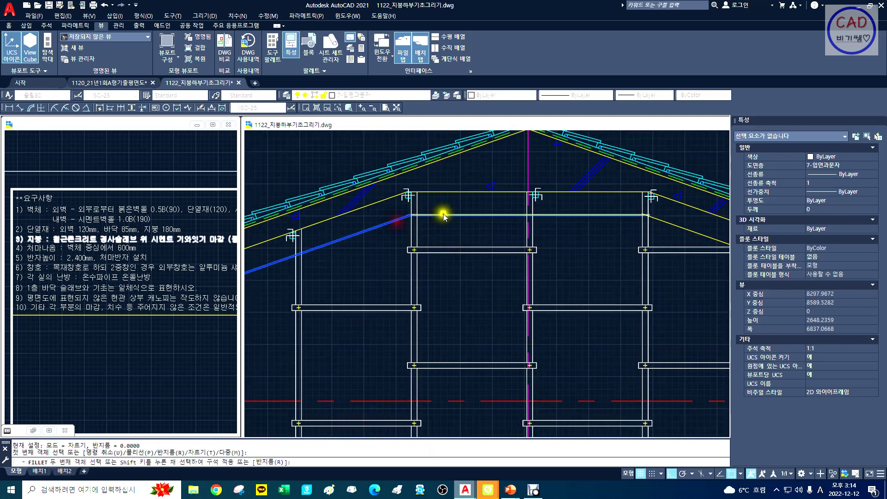
left_click(443, 214)
key("space")
left_click(632, 215)
left_click(666, 221)
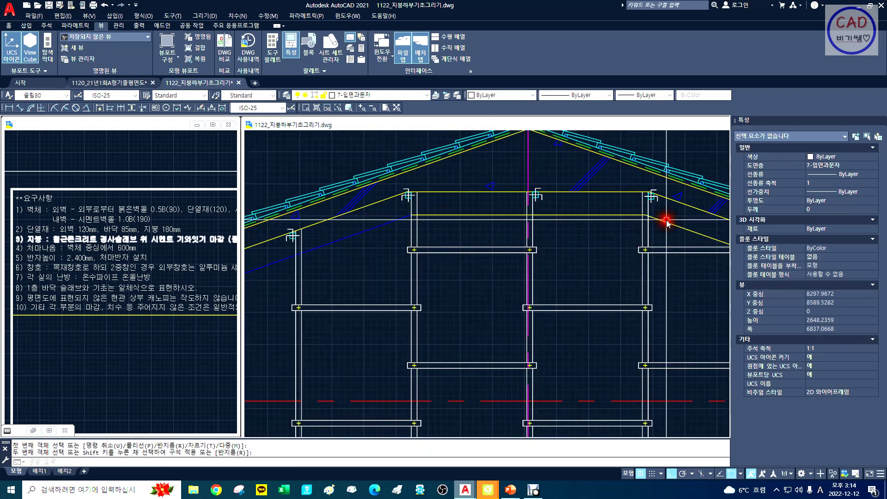
Step: Match the flat insulation line and the slope right of the ridge to the blue sloped insulation line's properties
type("ma MATCHPROP")
key("space")
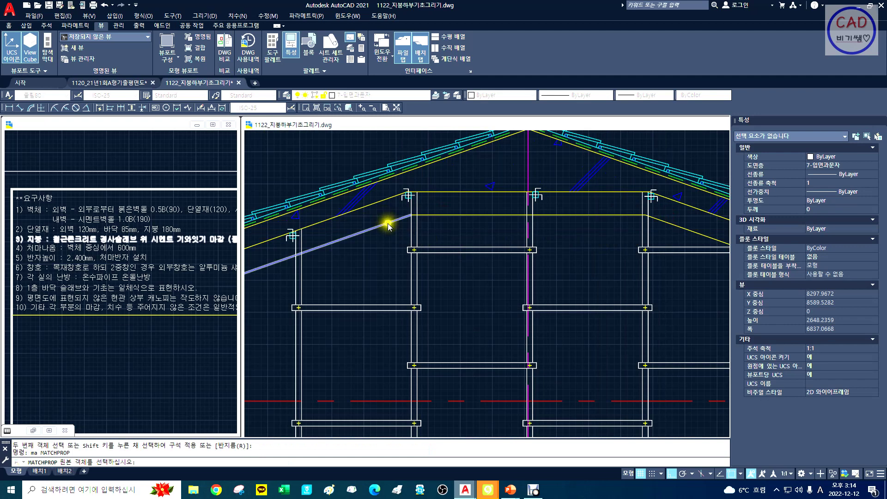
left_click(388, 225)
left_click(450, 215)
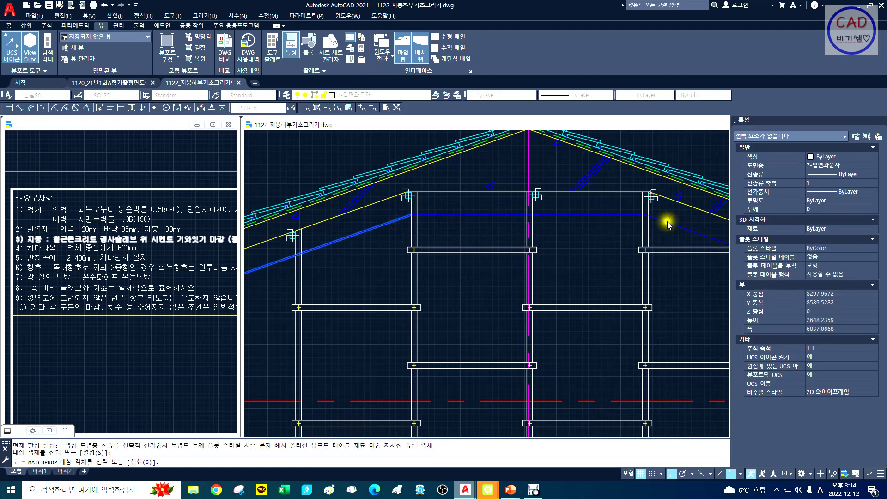
key("space")
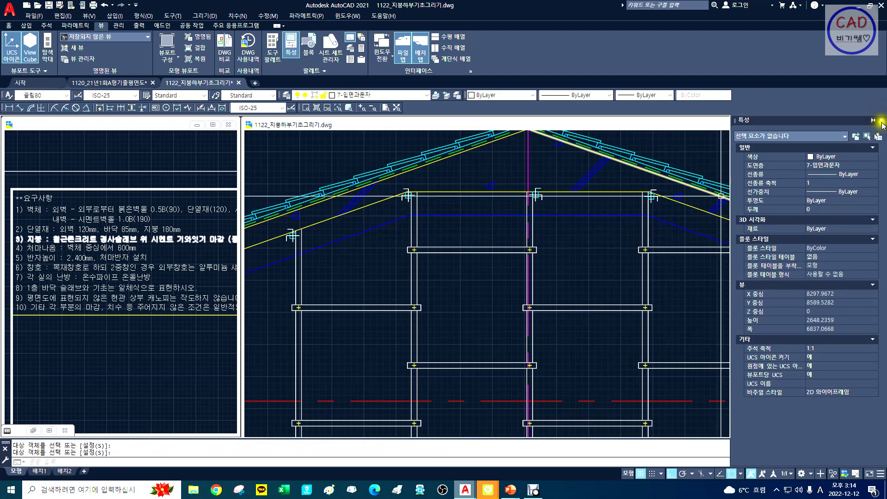
Step: Fillet the right bay's sloped insulation line with the vertical offset line, and match the vertical line to the blue insulation line's properties
left_click(881, 121)
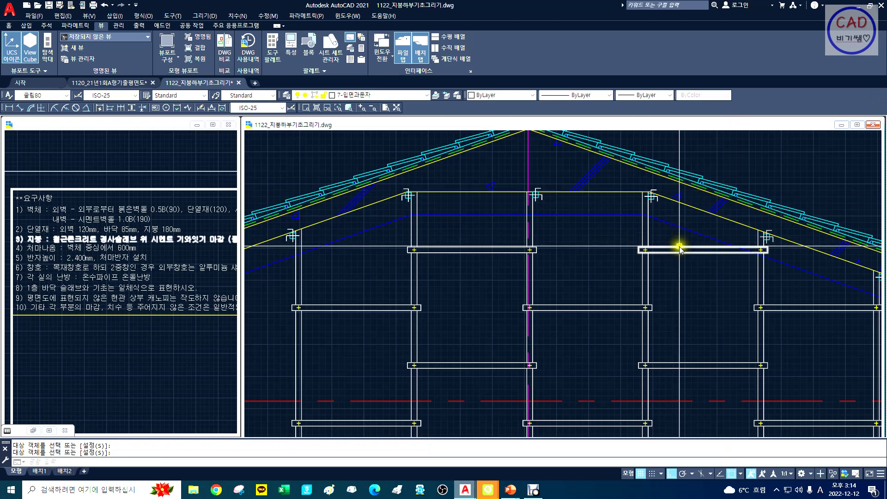
type("x")
key("space")
left_click_drag(724, 316, 503, 225)
mouse_move(616, 231)
left_mouse_down()
mouse_move(554, 281)
mouse_move(548, 273)
mouse_move(494, 277)
mouse_move(532, 275)
left_mouse_up()
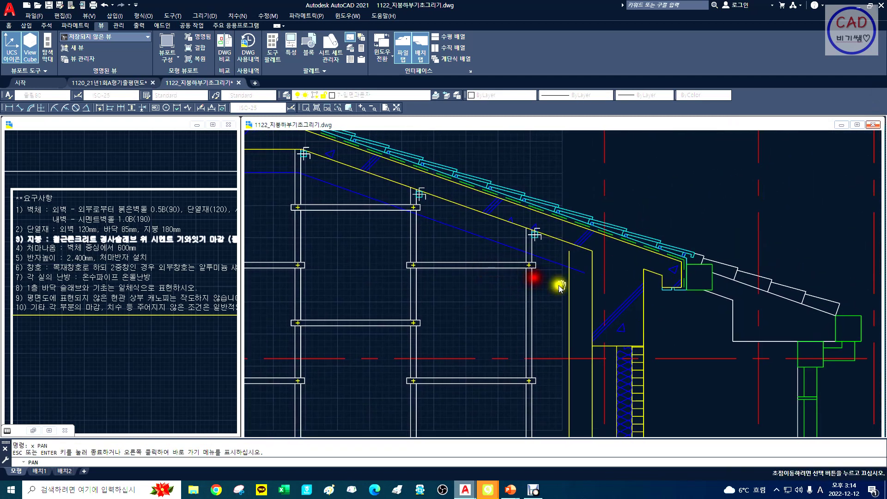
key("Escape")
type("f")
key("space")
left_click(563, 266)
left_click(570, 281)
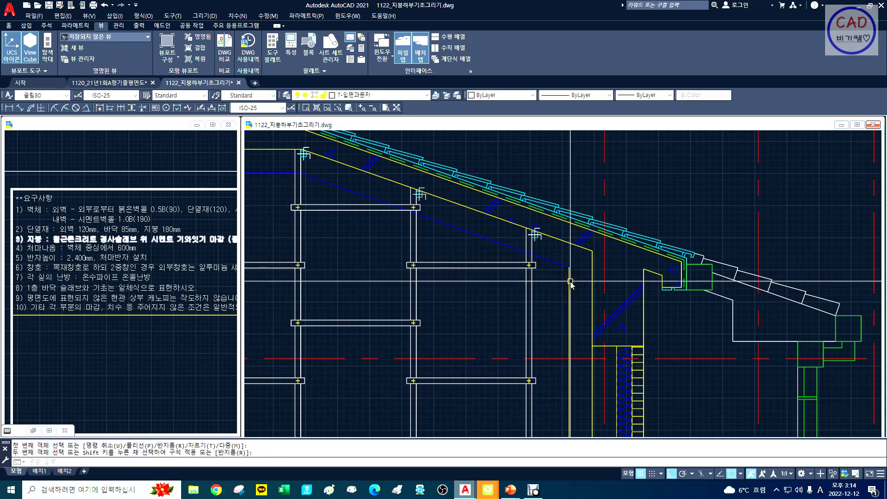
Step: Trim the vertical insulation line beside the right outer wall at the upper edge of the ceiling insulation
type("x")
key("space")
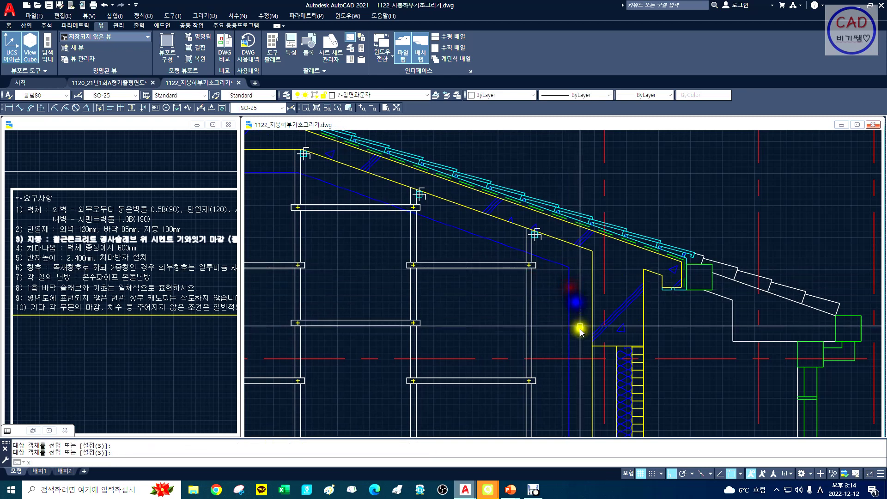
left_click_drag(580, 384, 552, 208)
key("Escape")
type("z")
key("space")
type("w")
key("space")
left_click(532, 251)
left_click(556, 279)
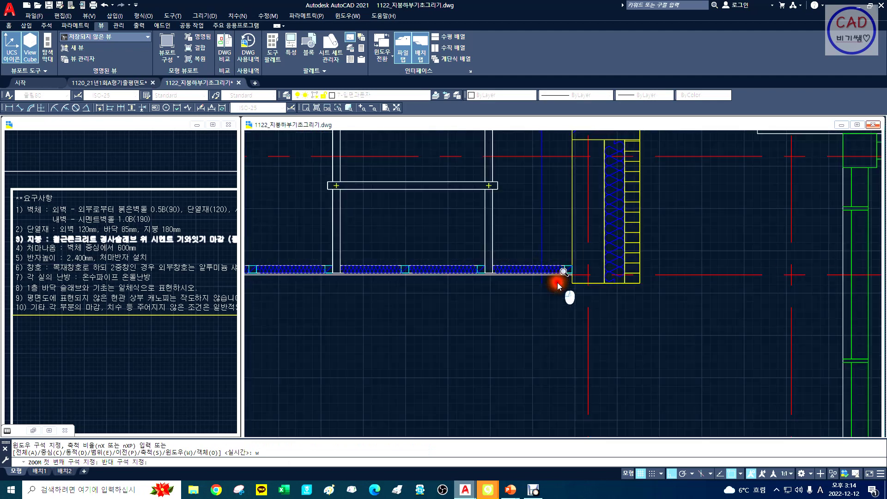
type("tr")
key("space")
left_click(560, 283)
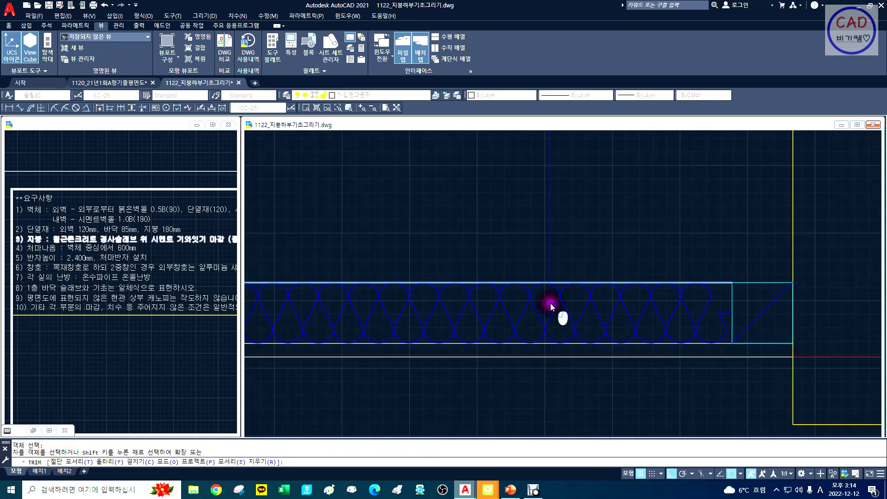
key("Escape")
Step: Examine the insulation outline beneath the roof slab across all bays of the section
type("z")
key("space")
type("d")
key("space")
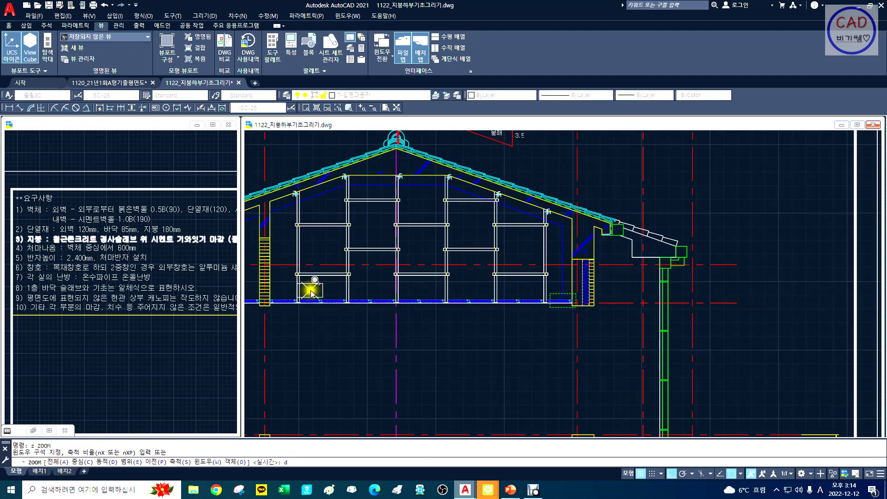
left_click(283, 309)
right_click(503, 264)
type("x")
key("space")
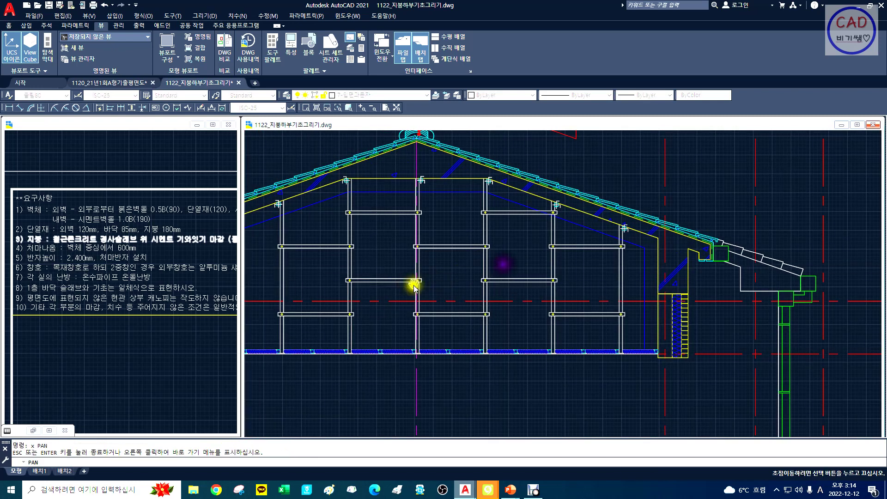
mouse_move(414, 287)
left_mouse_down()
mouse_move(555, 253)
mouse_move(510, 274)
left_mouse_up()
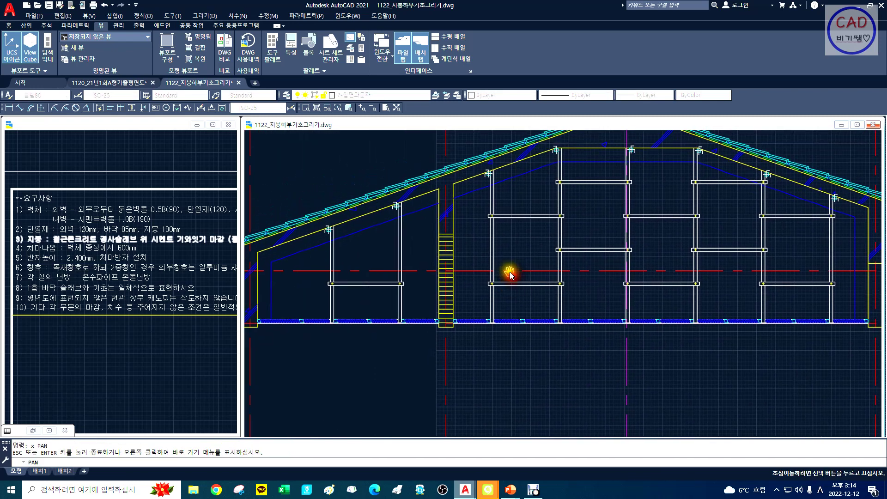
key("Escape")
type("z")
key("space")
type("d")
key("space")
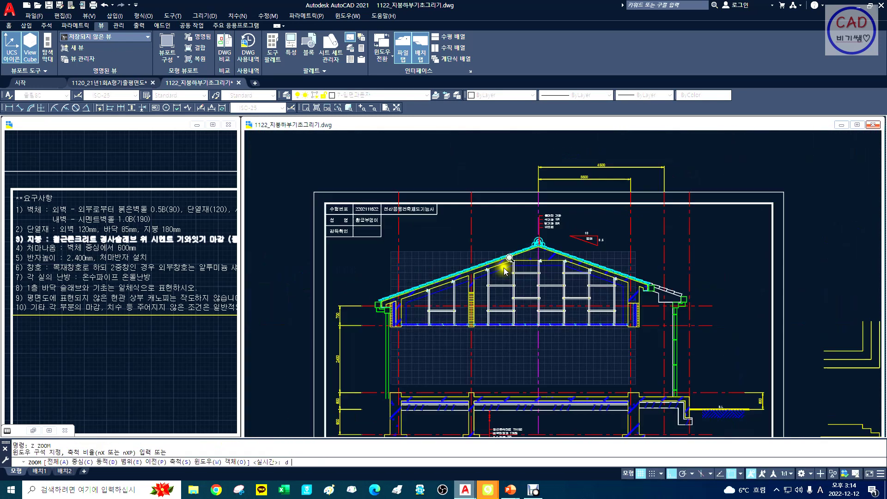
key("Return")
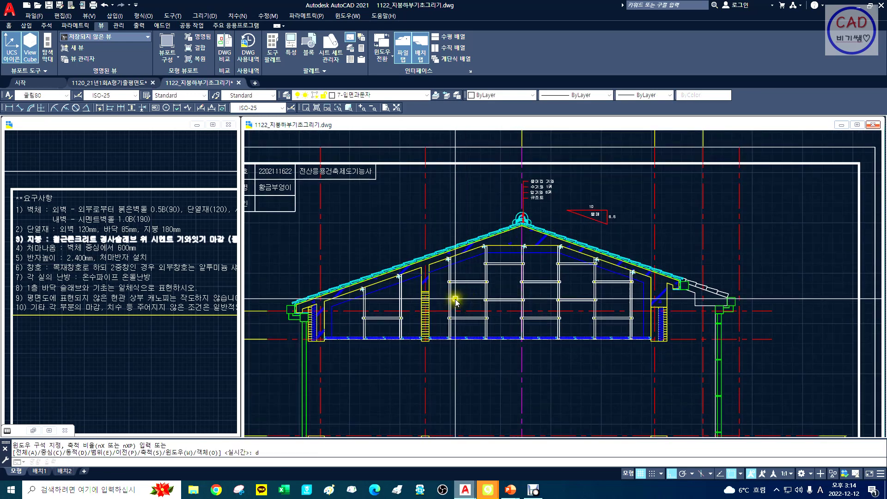
type("w")
key("Return")
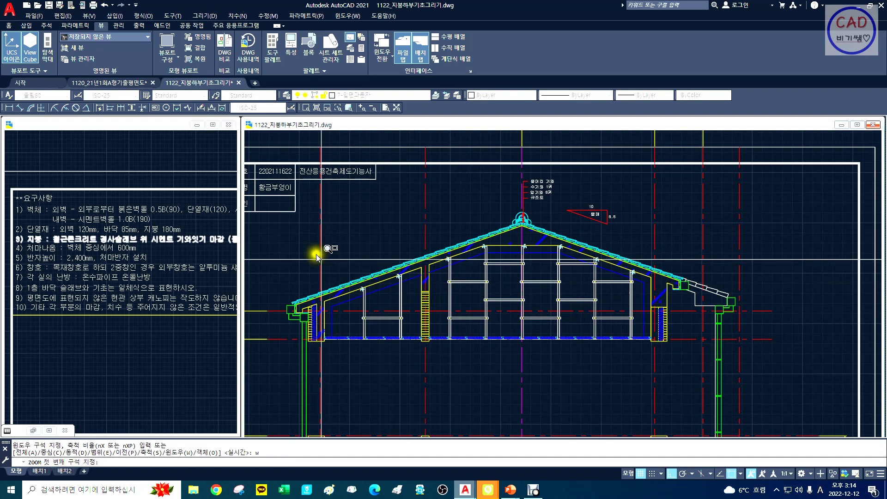
left_click(445, 299)
left_click(732, 372)
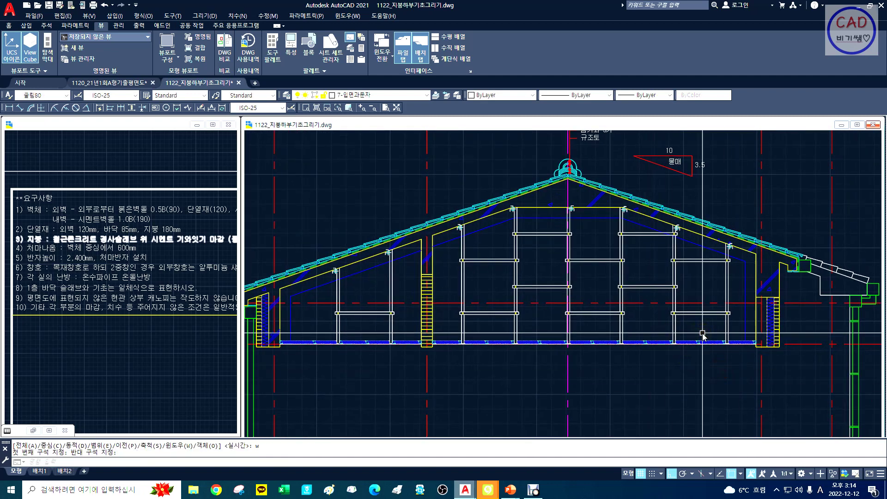
Step: Erase the uppermost horizontal brace in the second bay right of the ridge, with the post segments directly above it
type("z")
key("Return")
type("w")
key("Return")
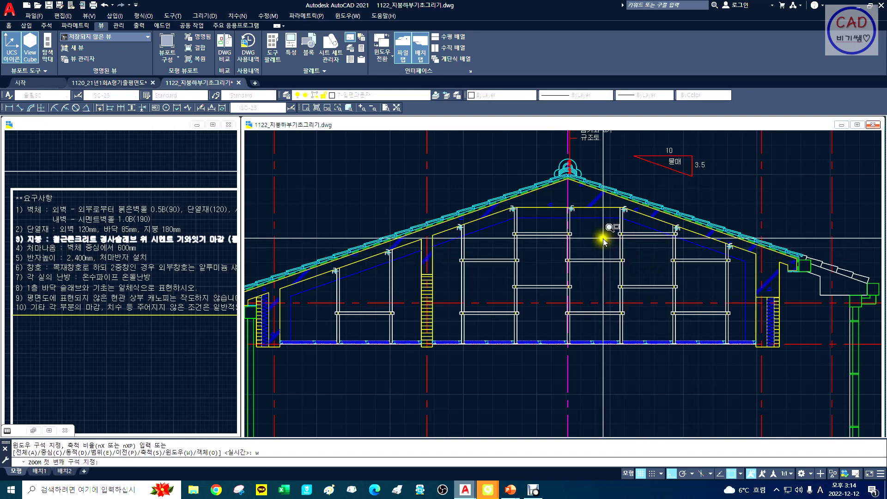
left_click(603, 238)
left_click(739, 262)
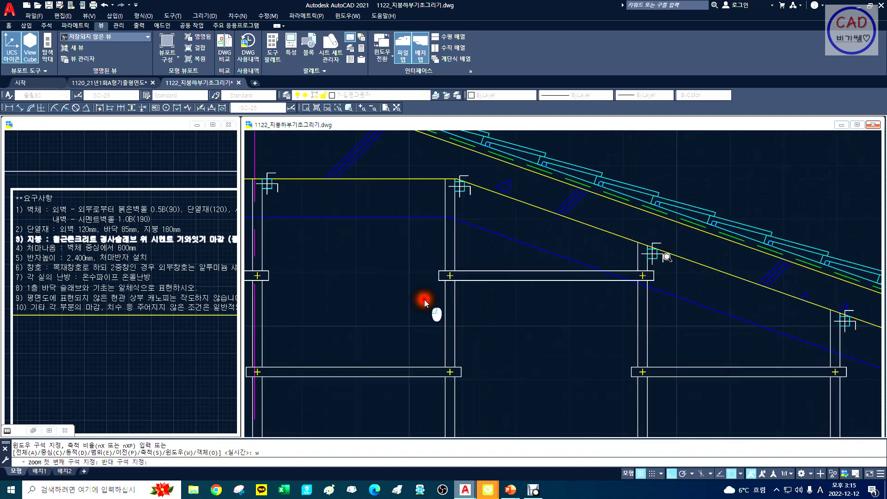
left_click(541, 306)
key("Escape")
type("e")
key("Return")
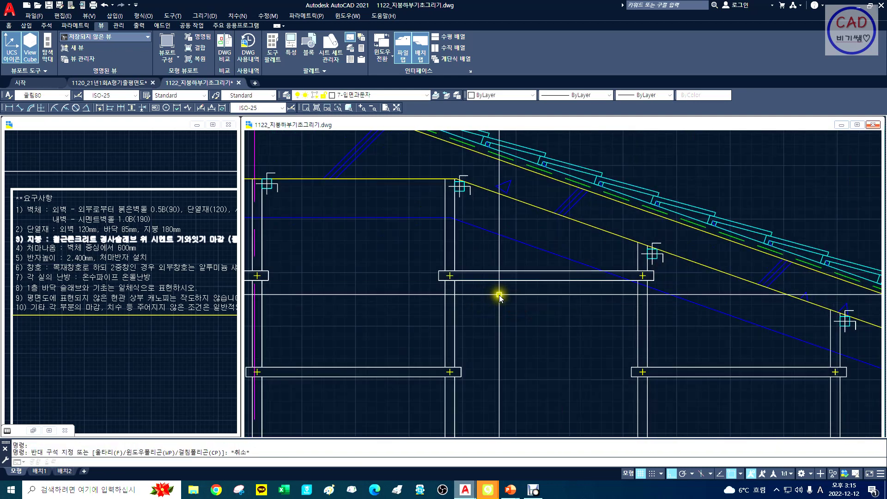
type("w")
key("Return")
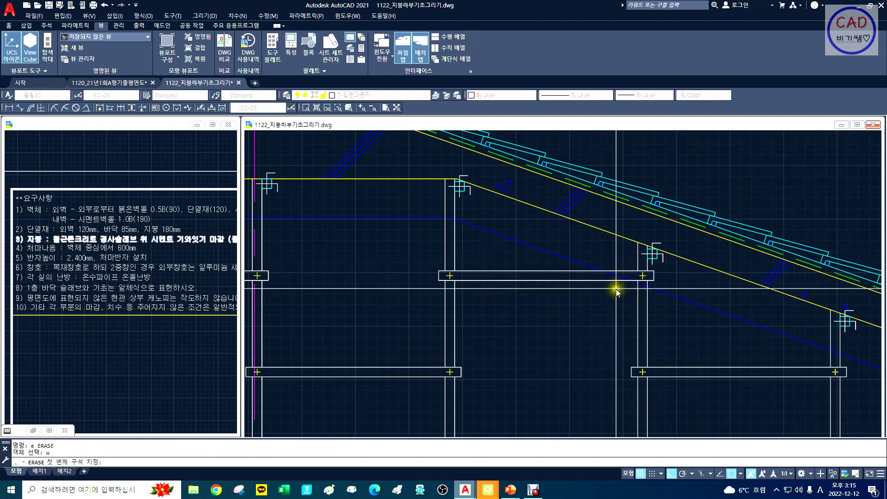
key("Escape")
type("e")
key("Return")
type("w")
key("Return")
left_click(415, 266)
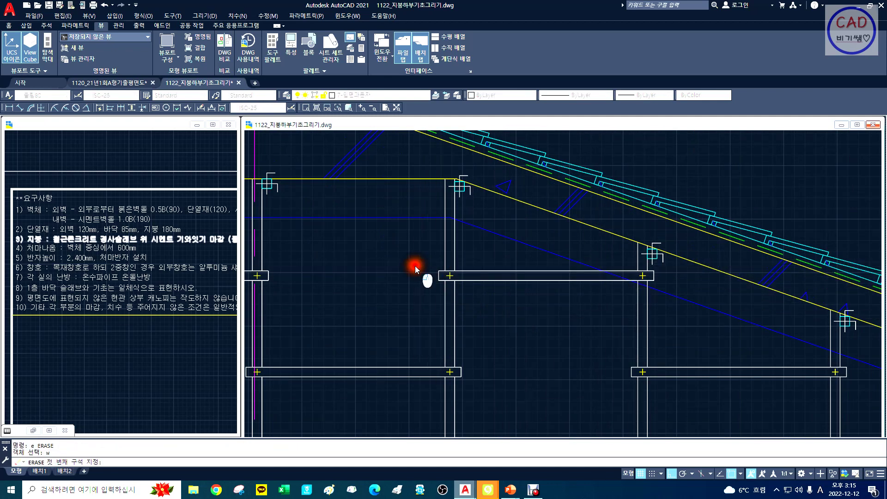
left_click(674, 301)
key("Return")
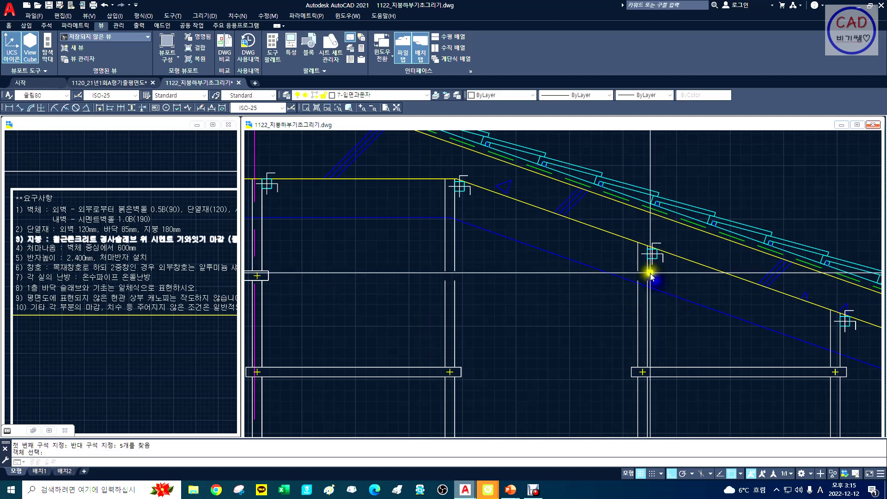
key("Return")
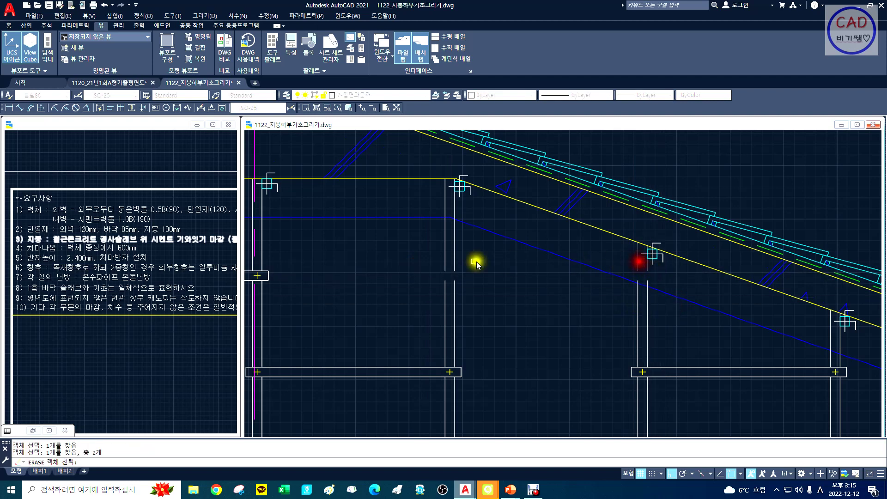
key("Return")
Step: Extend the lines of both posts of that bay up to the underside of the roof slab
type("ex")
key("Return")
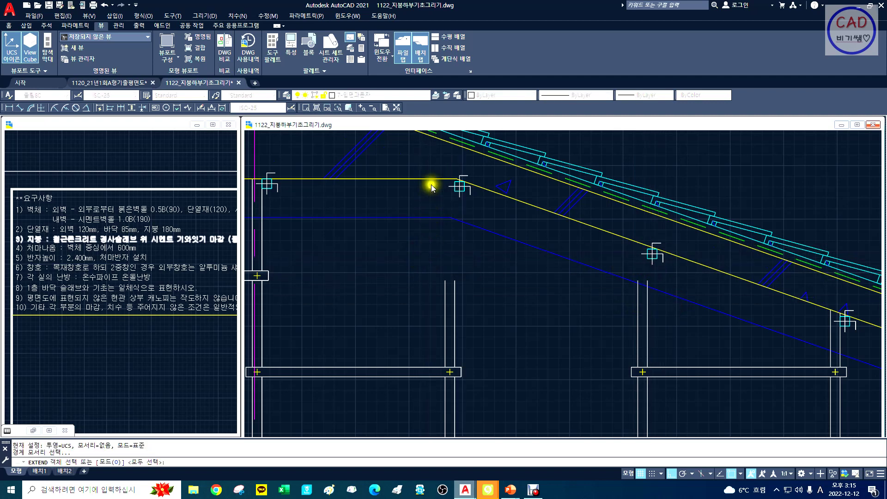
key("Return")
left_click(445, 287)
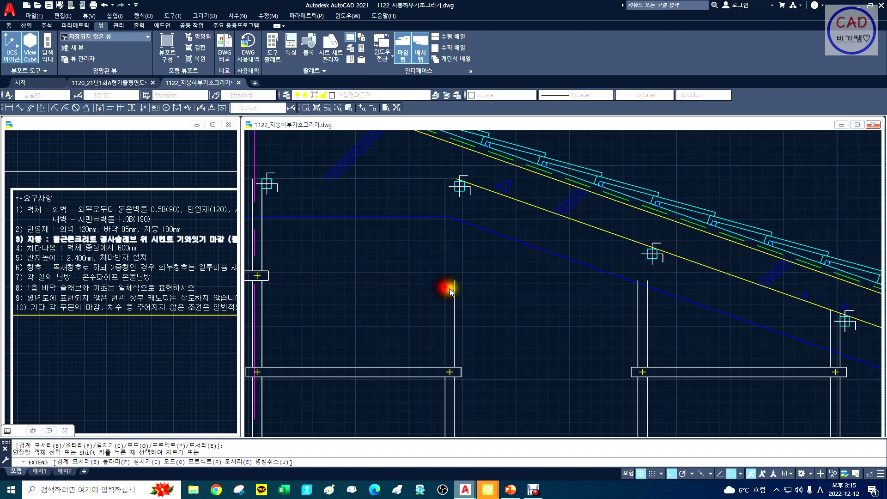
left_click(456, 290)
key("Return")
key("Return")
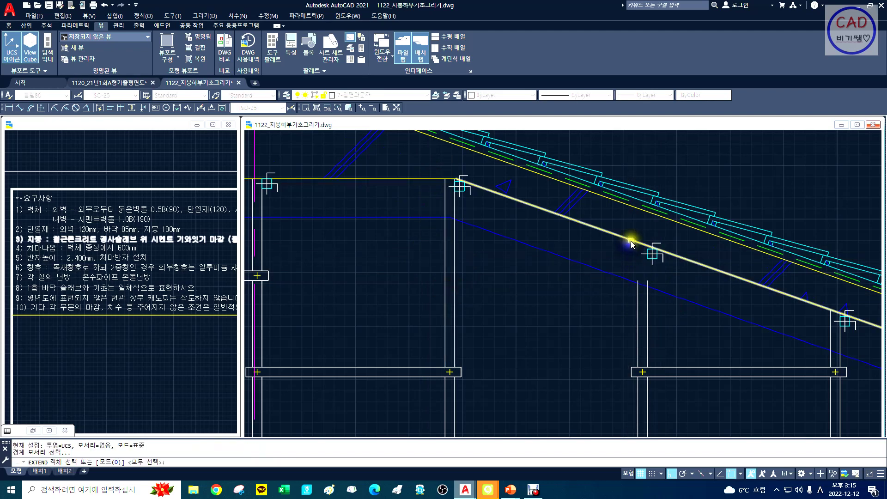
left_click(631, 238)
right_click(635, 310)
left_click(640, 311)
key("Return")
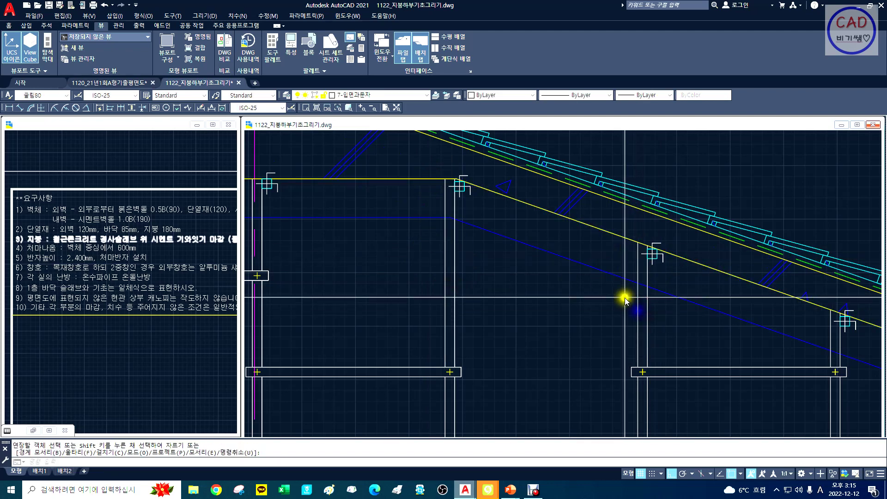
Step: Save the drawing
type("z")
key("Return")
type("d")
key("Return")
left_click(427, 328)
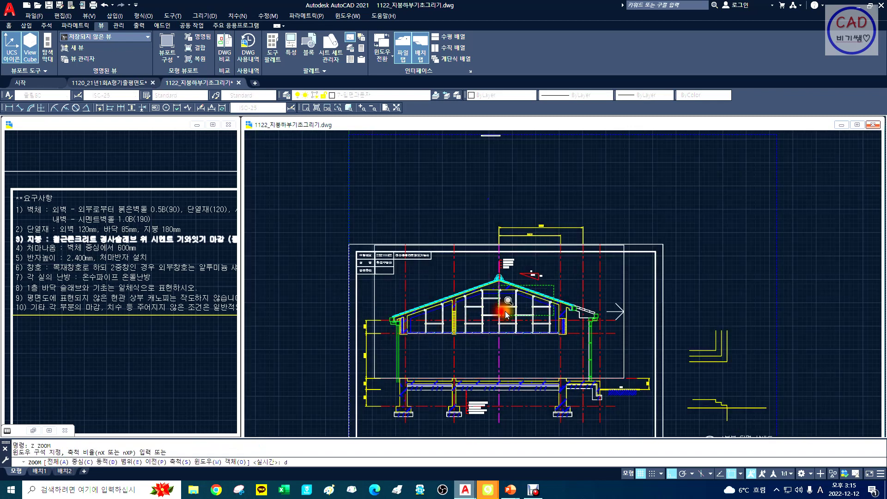
key("Return")
type("x")
key("Return")
left_click_drag(517, 324, 503, 303)
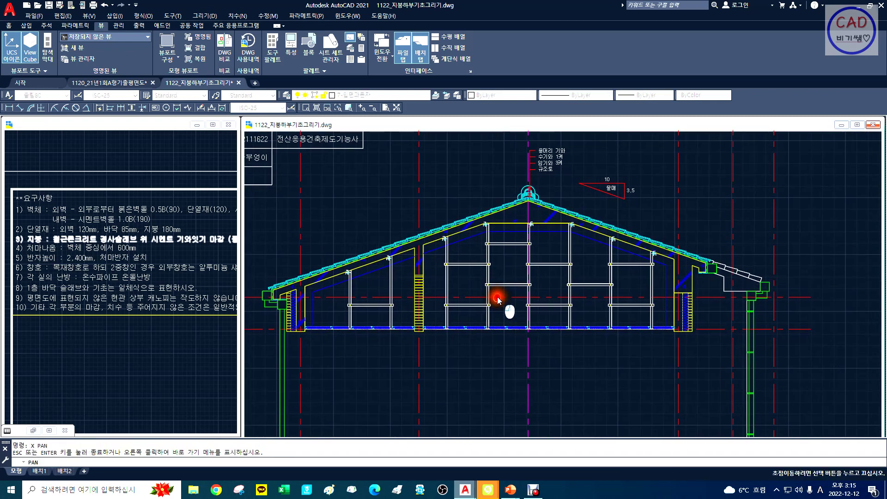
key("Return")
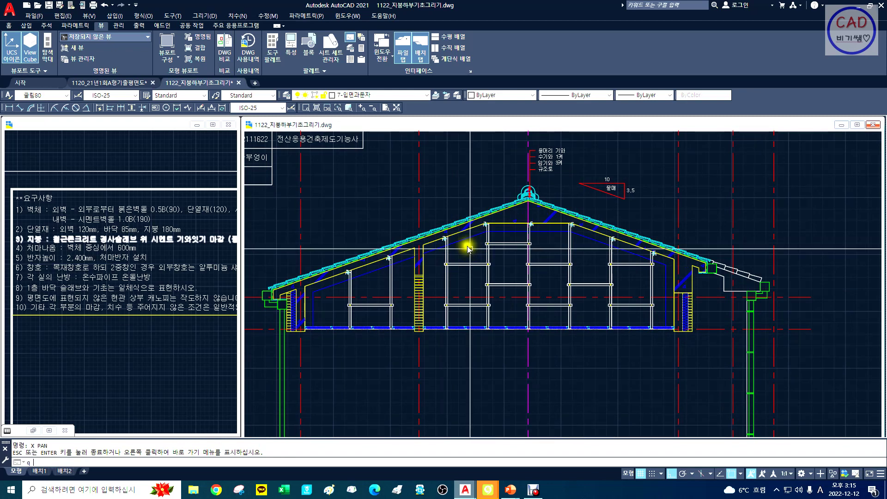
type("q")
key("Return")
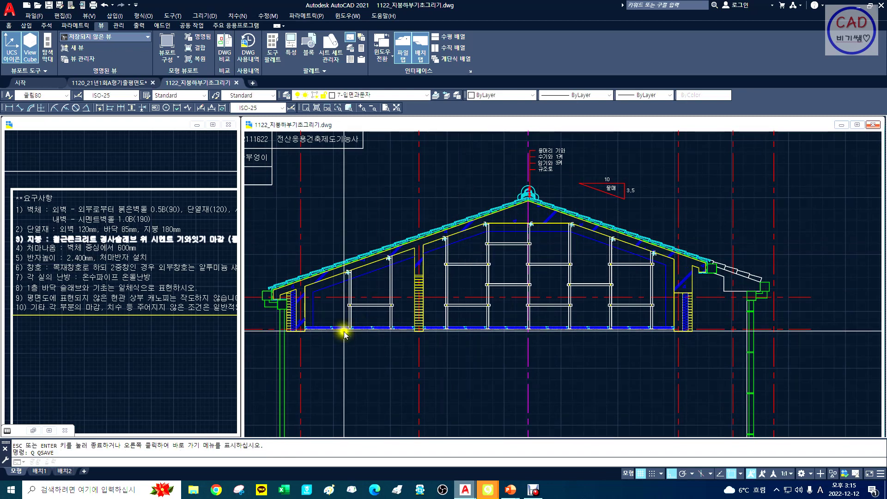
Step: Trim the sloped insulation line where it passes through the leftmost ceiling post, using the post lines as cutting edges and a fence
type("z")
key("Return")
type("w")
key("Return")
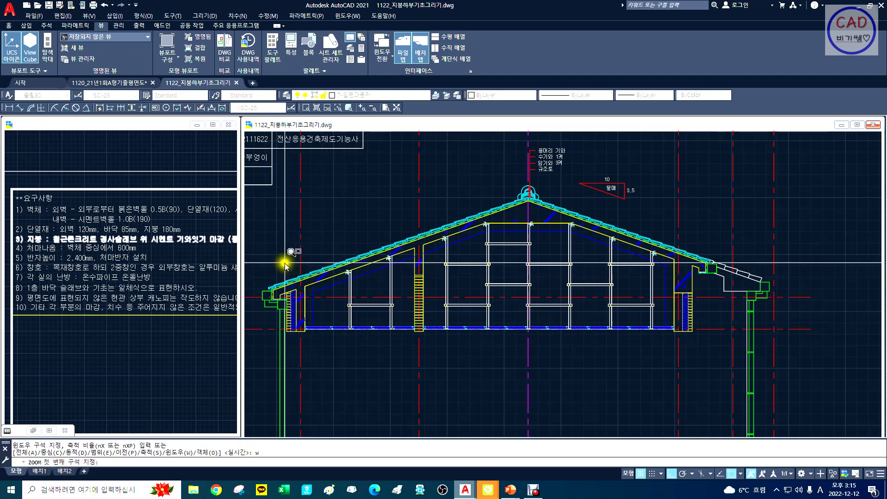
left_click(285, 263)
left_click(490, 321)
type("tr")
key("Return")
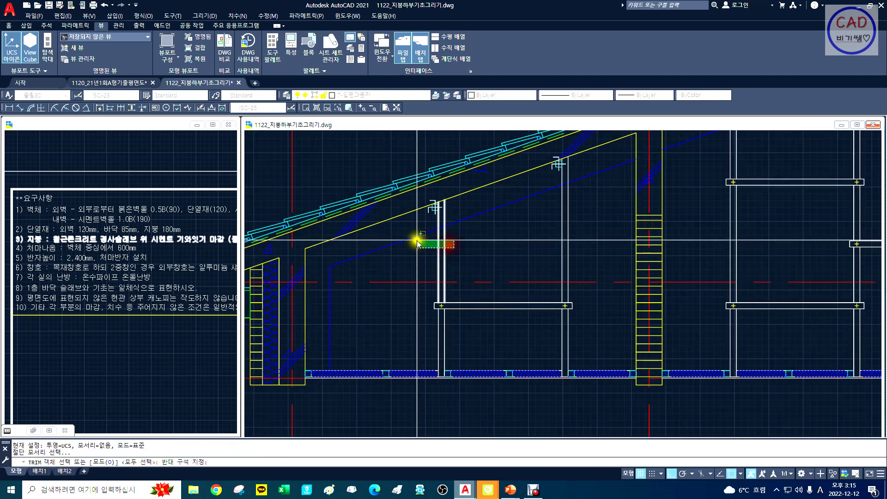
type("f")
key("Return")
left_click(441, 225)
left_click(440, 238)
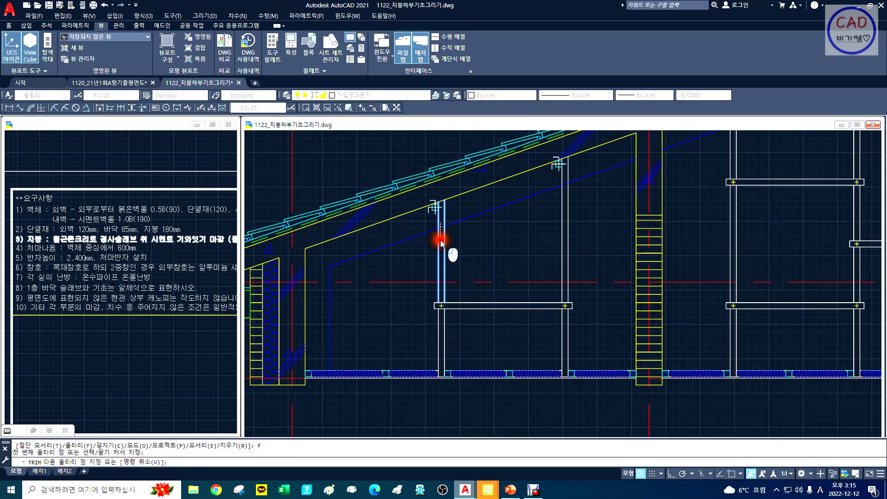
right_click(542, 237)
right_click(542, 236)
Step: Trim the sloped insulation line inside the post nearest the brick wall in the left bay, using a fence
right_click(548, 225)
left_click(583, 207)
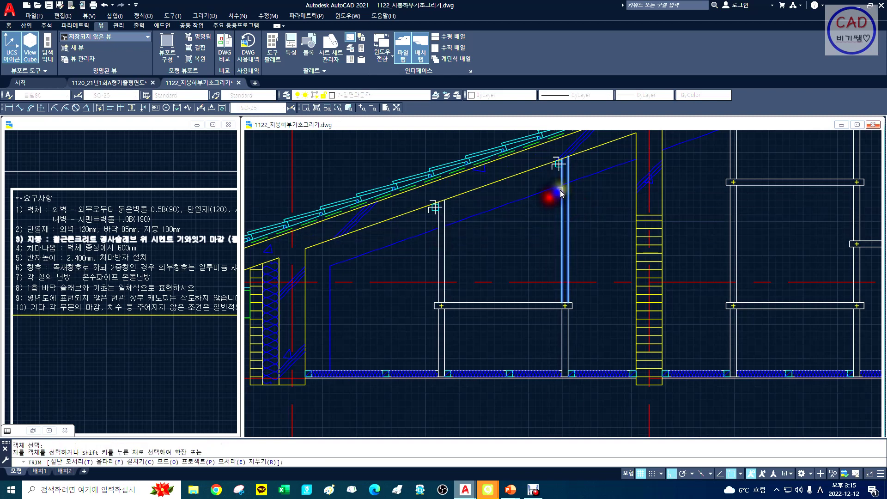
type("f")
key("Return")
left_click(567, 178)
left_click(568, 196)
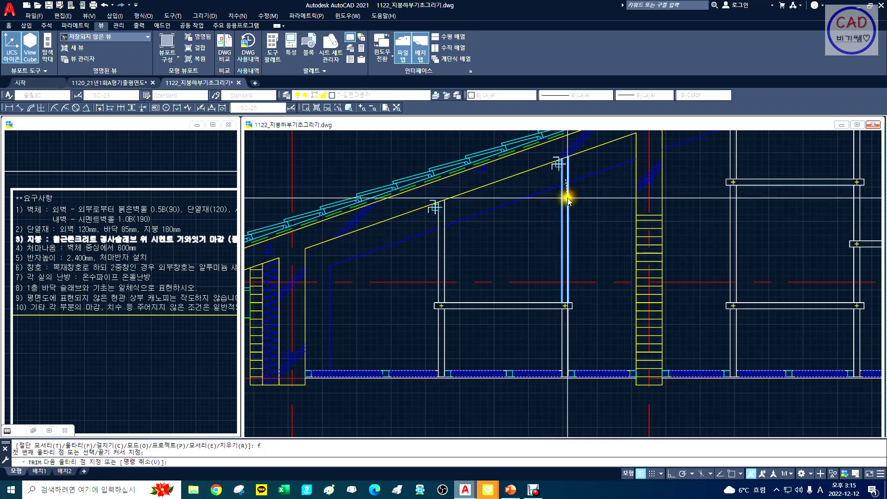
right_click(566, 199)
key("Escape")
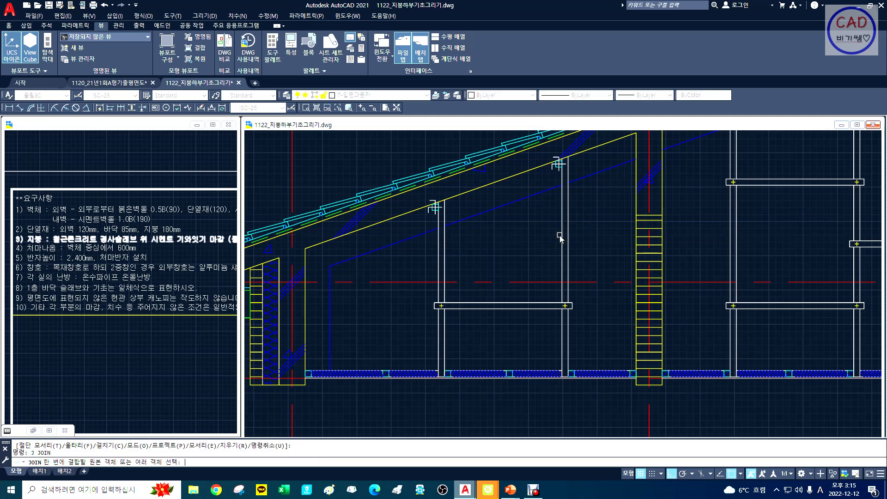
type("j")
key("Return")
key("Escape")
Step: Hatch the enclosed insulation area that runs from the left outer wall up the slope to the first ceiling post
type("h")
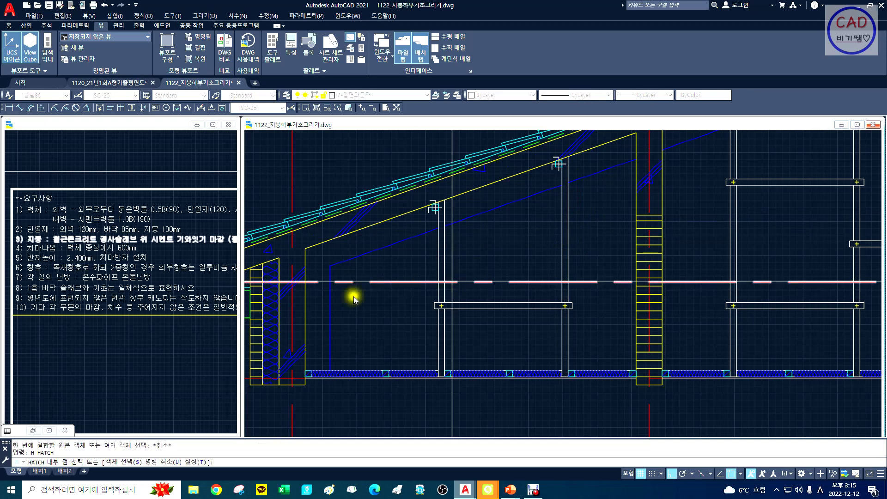
key("Return")
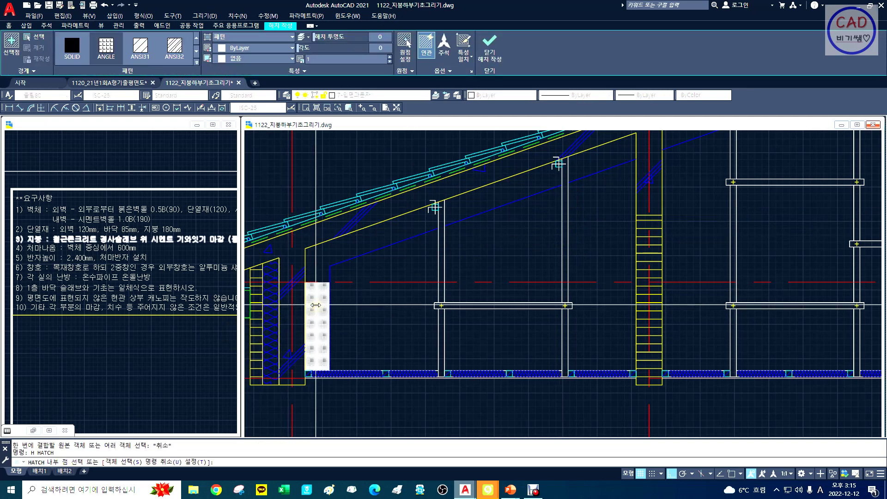
left_click(317, 300)
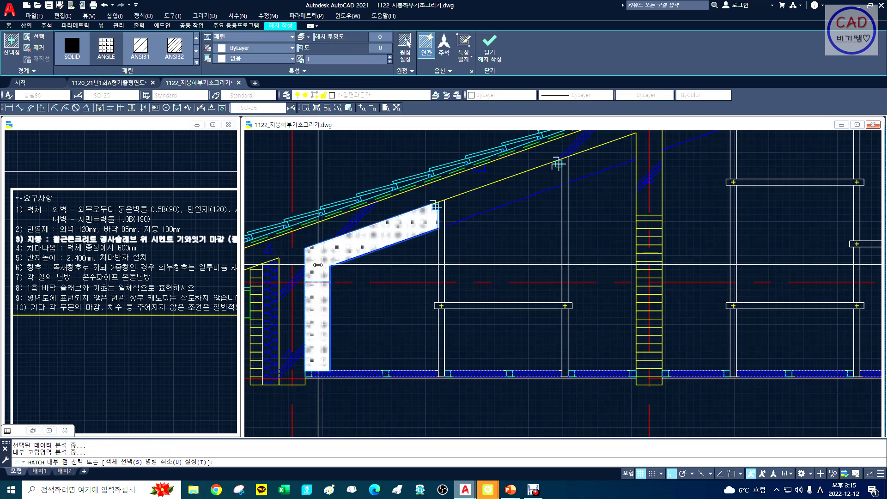
key("Return")
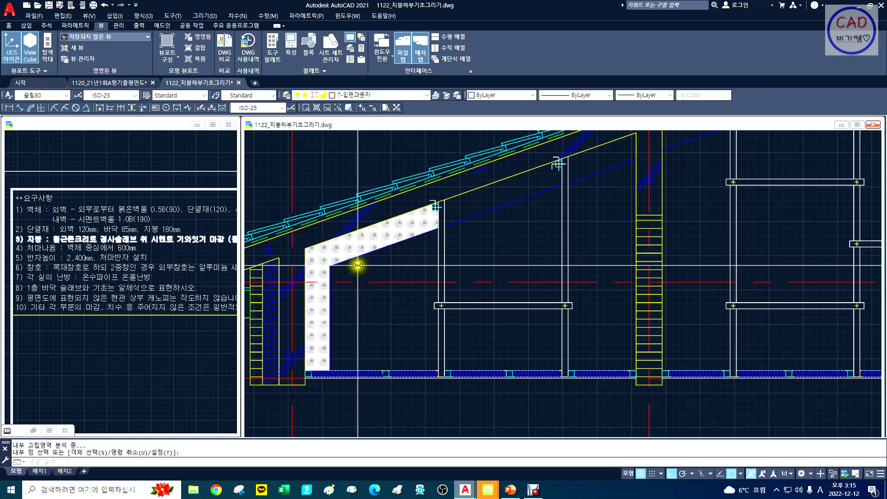
Step: Change that hatch to the ANSI37 pattern with a scale of 10
left_click(367, 244)
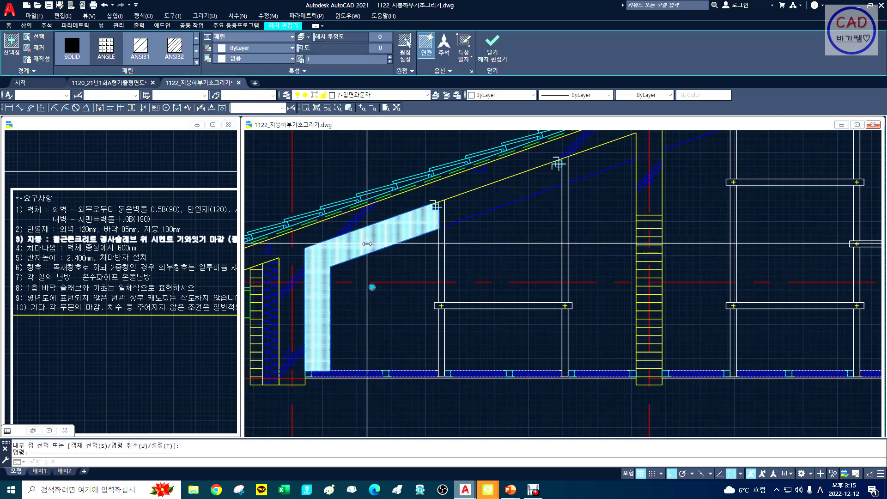
left_click(196, 63)
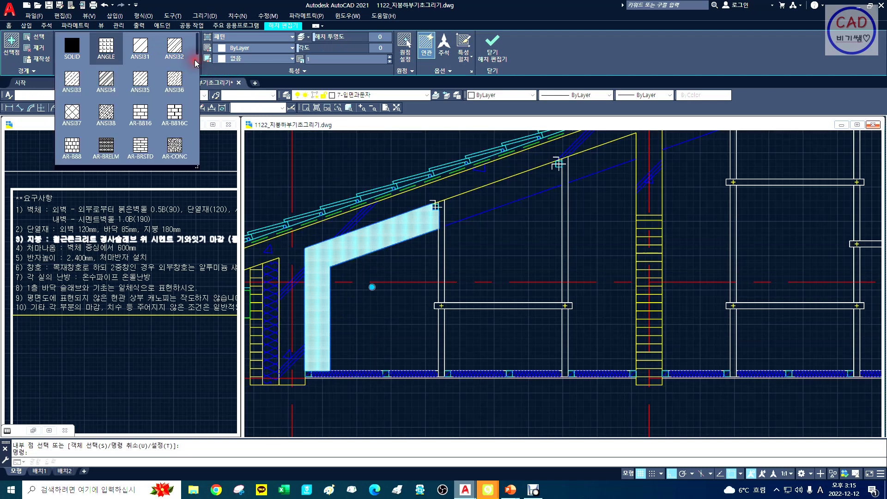
left_click(80, 121)
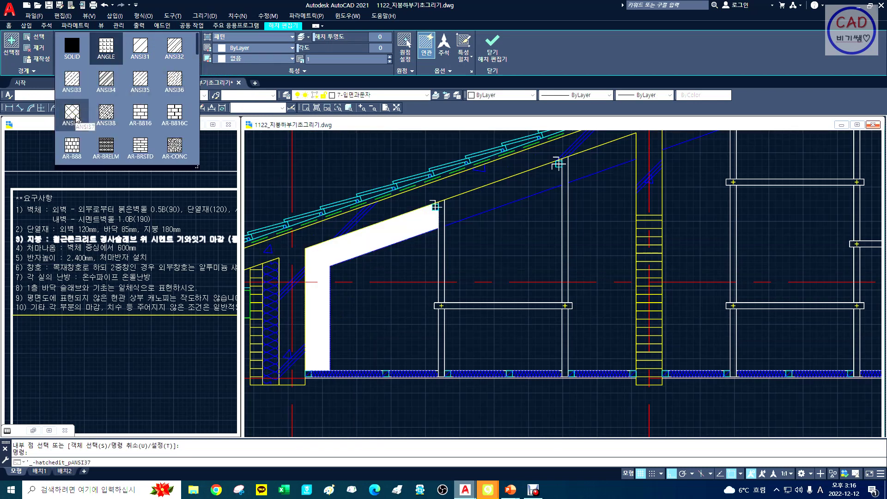
left_click(72, 117)
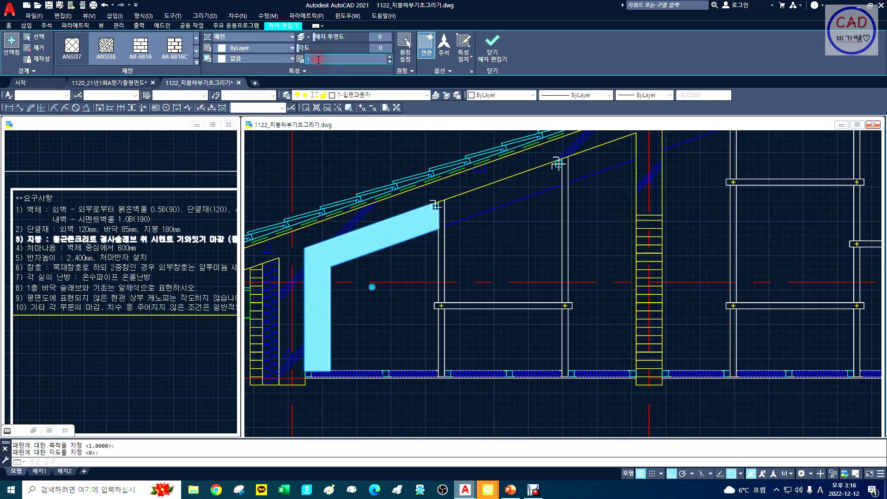
key("Return")
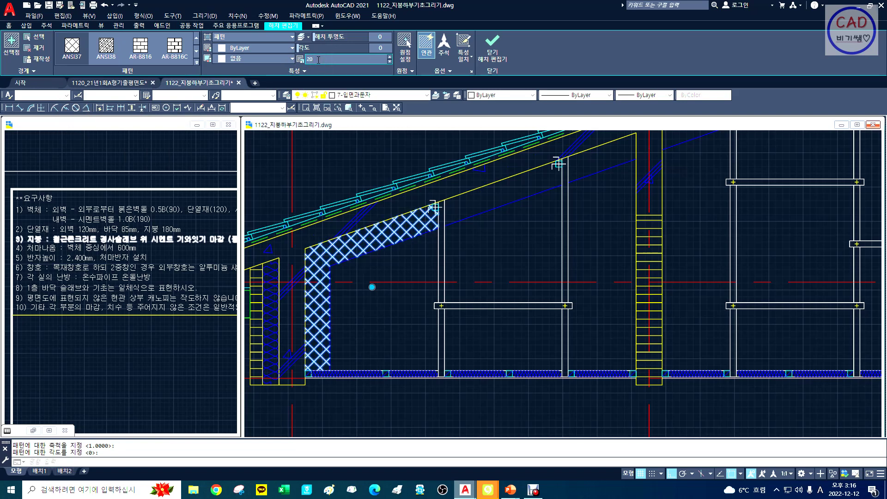
type("10")
key("Return")
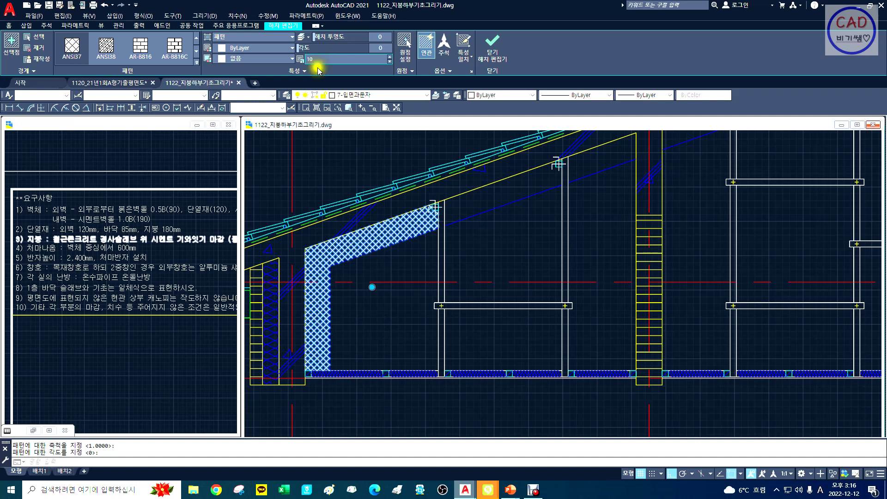
key("Escape")
Step: Move the insulation hatch to layer 5해치
left_click(378, 236)
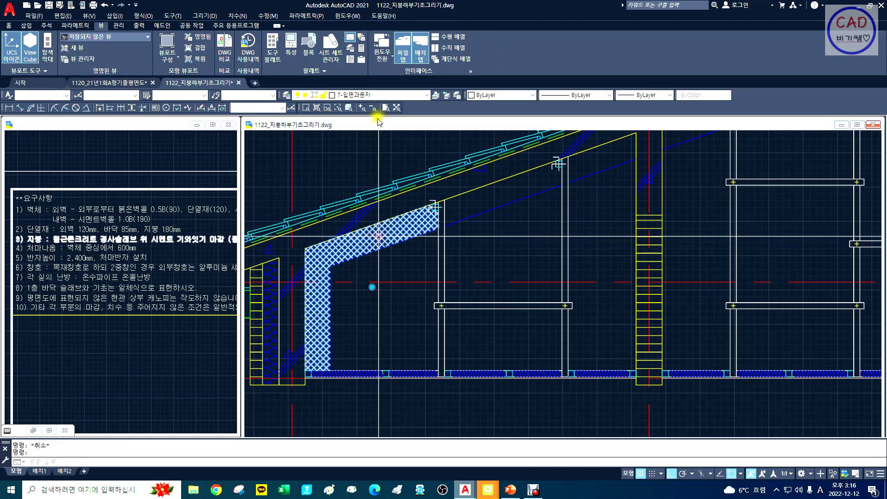
left_click(380, 96)
left_click(378, 163)
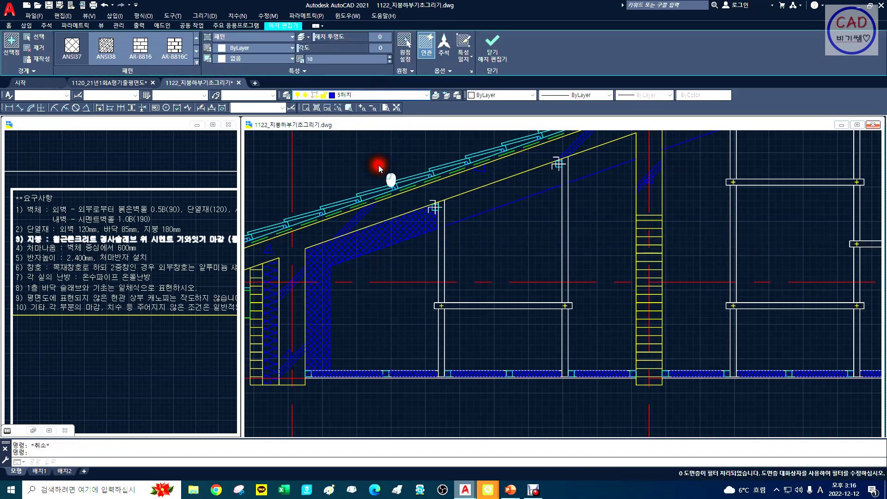
key("Escape")
Step: Make 5해치 the current layer and hatch the two sloped insulation areas between the first ceiling post and the brick wall
type("p")
key("Return")
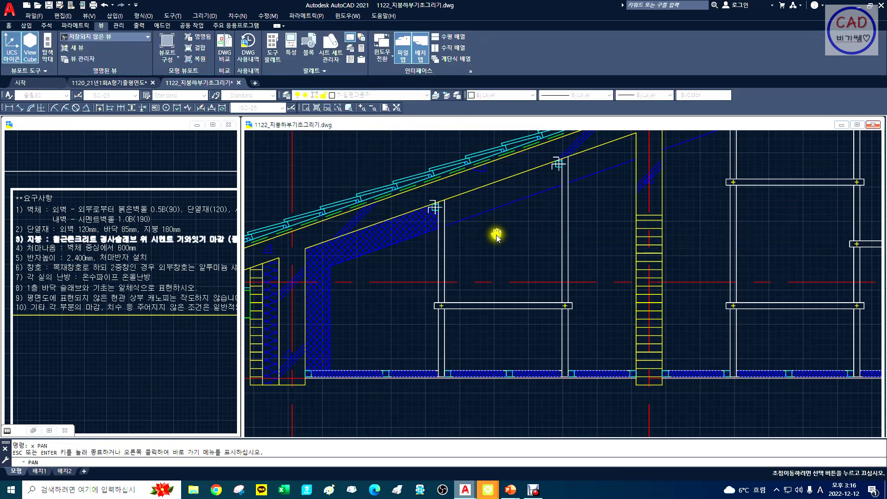
left_click_drag(494, 233, 434, 249)
key("Escape")
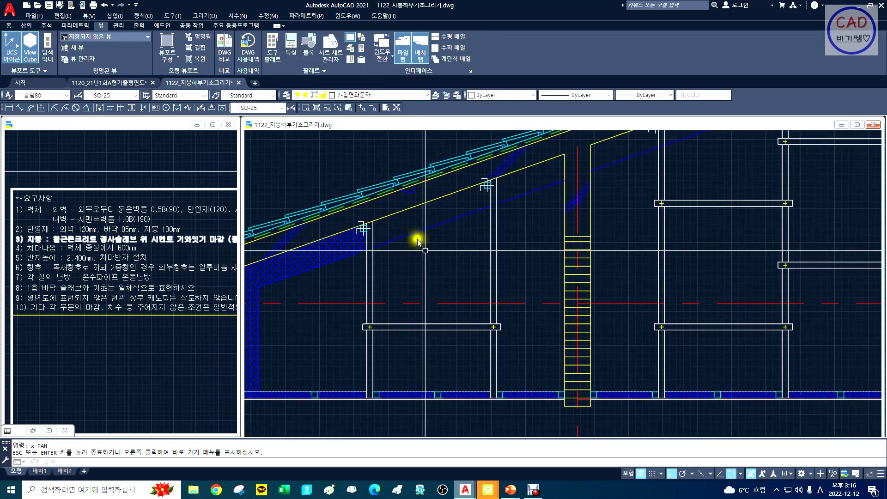
left_click(406, 94)
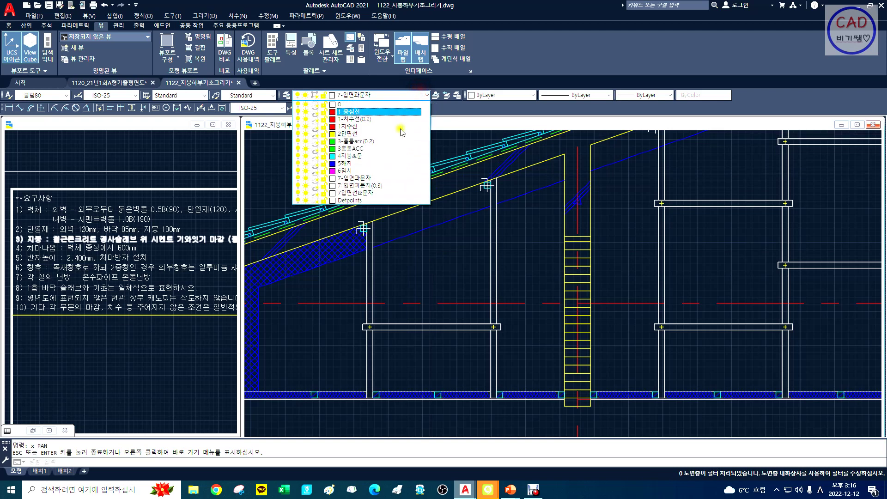
left_click(400, 164)
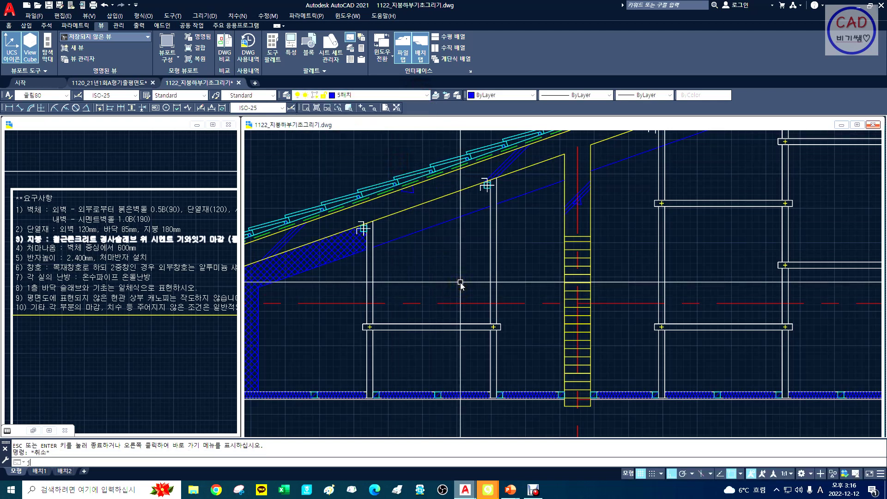
key("Return")
type("h")
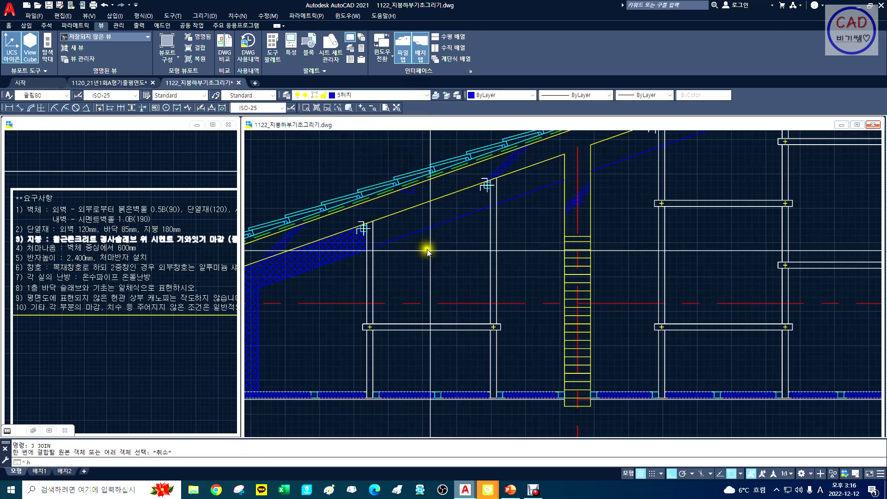
key("Return")
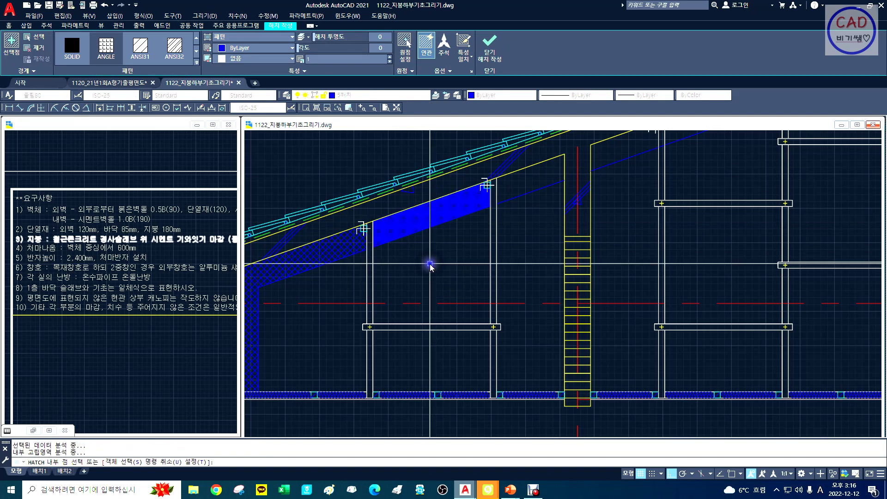
left_click(526, 181)
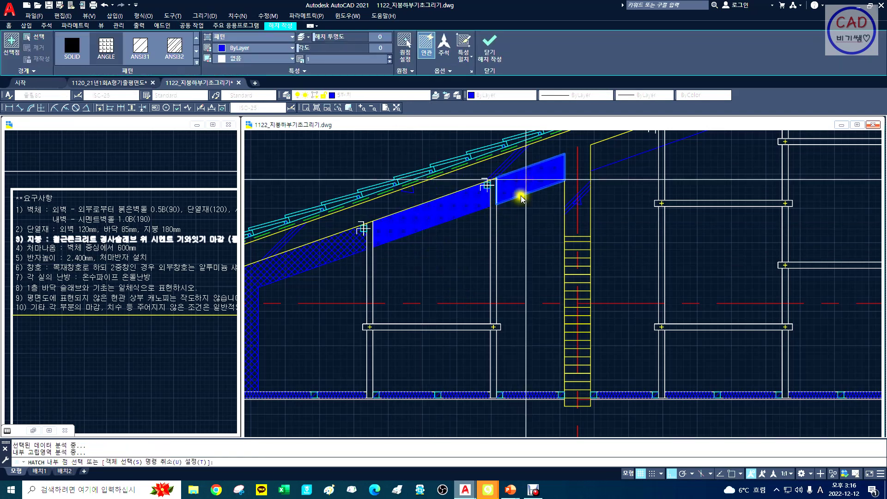
key("Escape")
Step: Match the two new hatches to the properties of the first insulation hatch
key("Return")
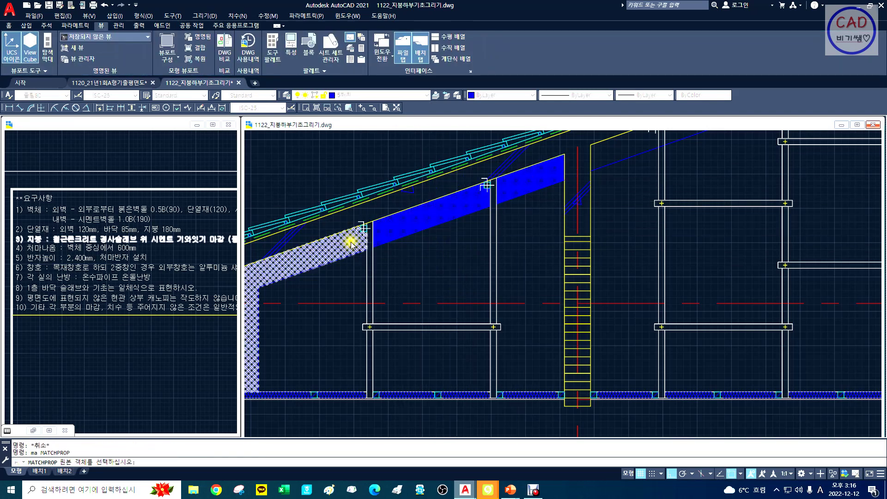
left_click(354, 238)
left_click(410, 221)
left_click(526, 181)
key("space")
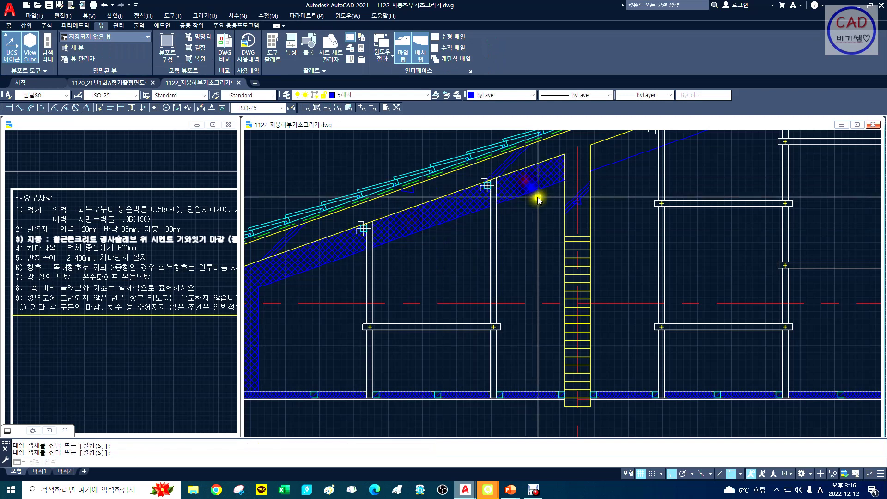
Step: Trim the insulation line inside the first two posts beyond the brick wall, using the post lines as cutting edges
type("x")
key("space")
mouse_move(577, 206)
left_mouse_down()
mouse_move(470, 262)
mouse_move(397, 276)
left_mouse_up()
key("Escape")
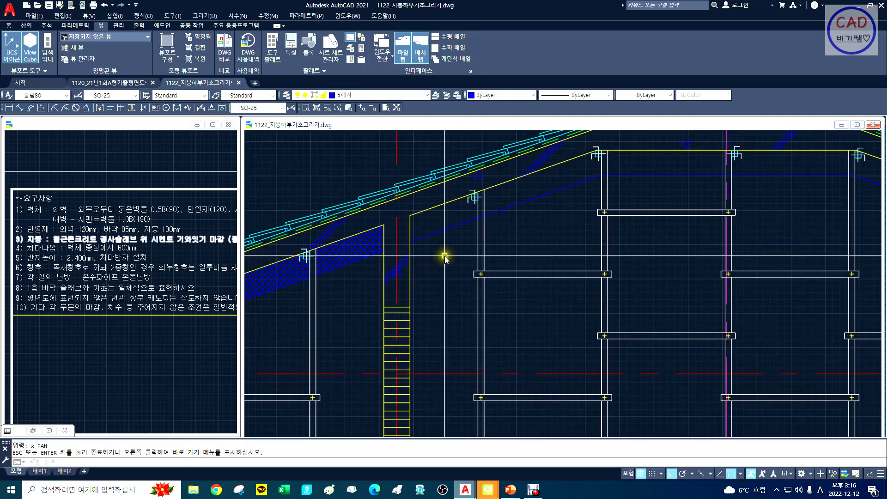
type("tr")
key("space")
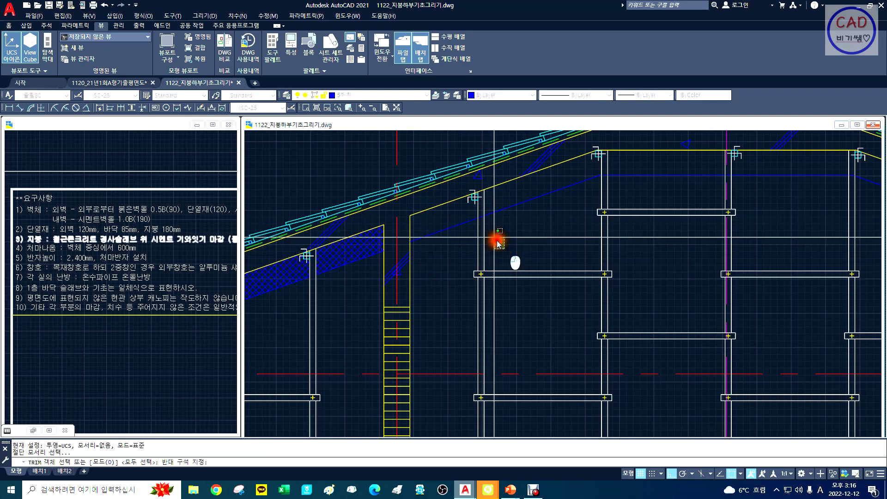
left_click(481, 218)
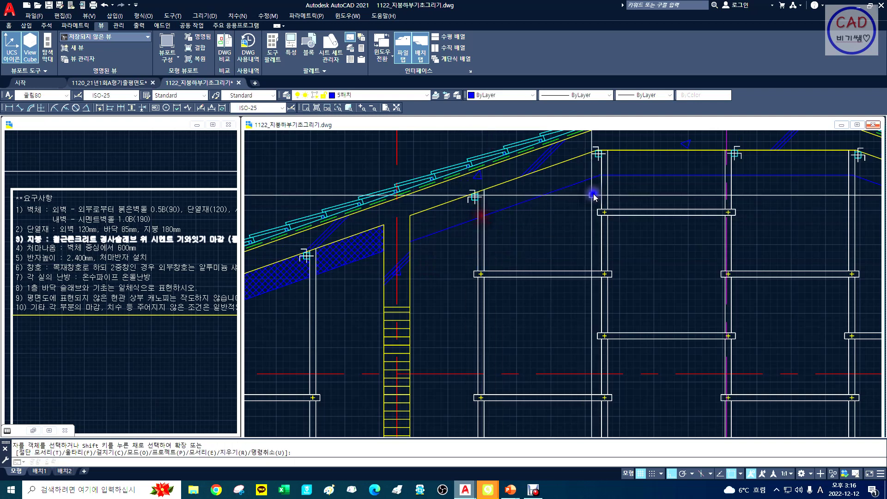
left_click(620, 189)
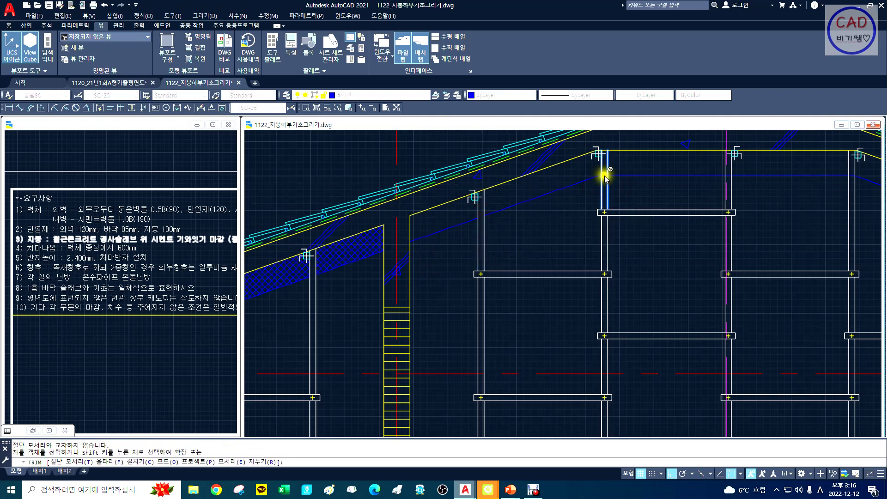
Step: Trim the horizontal insulation line inside the centre post under the ridge, using the post lines as cutting edges
type("t")
key("space")
key("Escape")
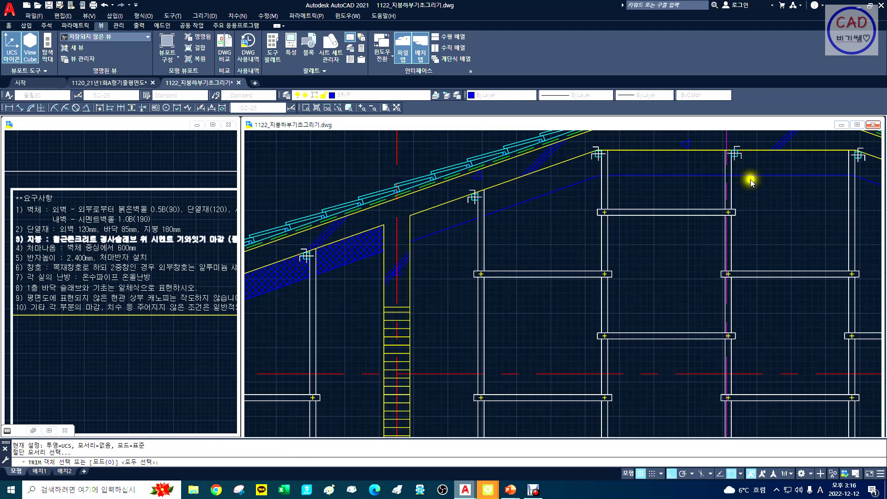
type("z")
key("space")
type("w")
key("space")
left_click(692, 155)
left_click(775, 210)
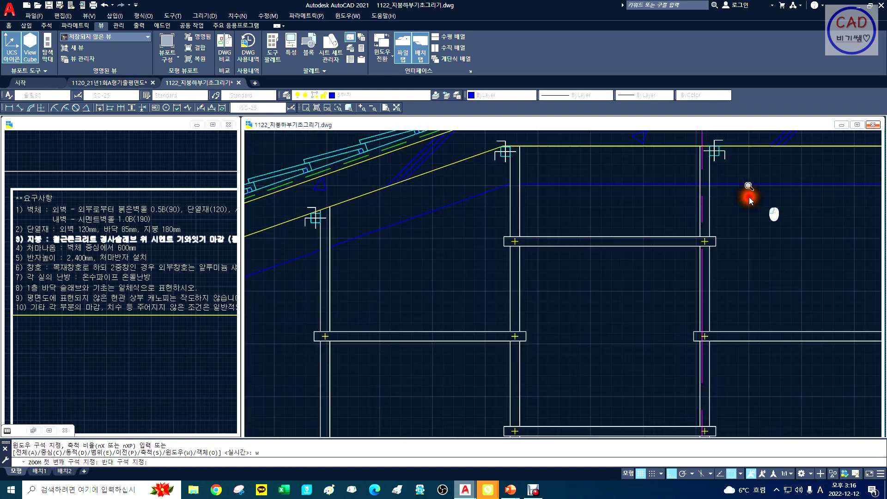
type("t")
key("space")
left_click(569, 214)
left_click(545, 213)
left_click(533, 226)
left_click(505, 237)
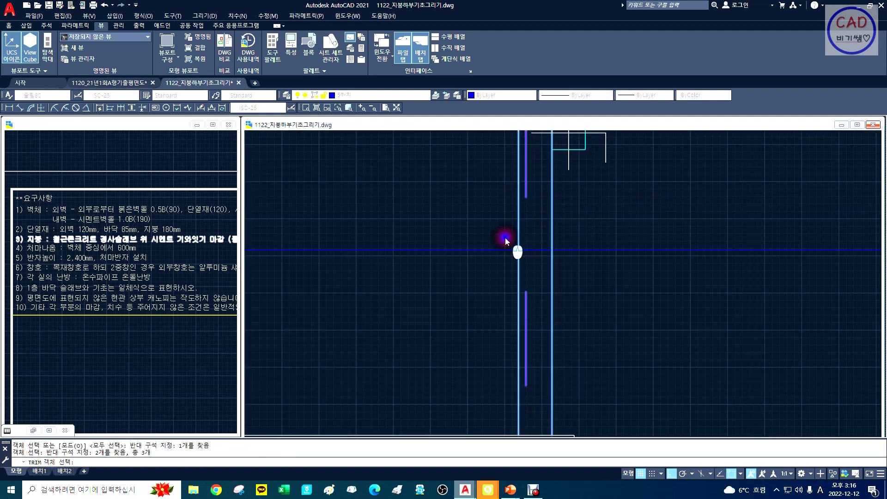
left_click(536, 250)
left_click(508, 238)
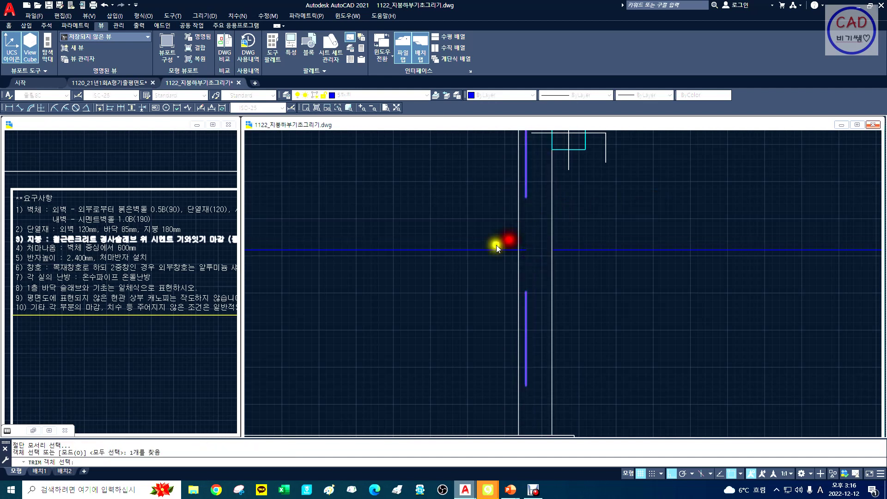
left_click(497, 247)
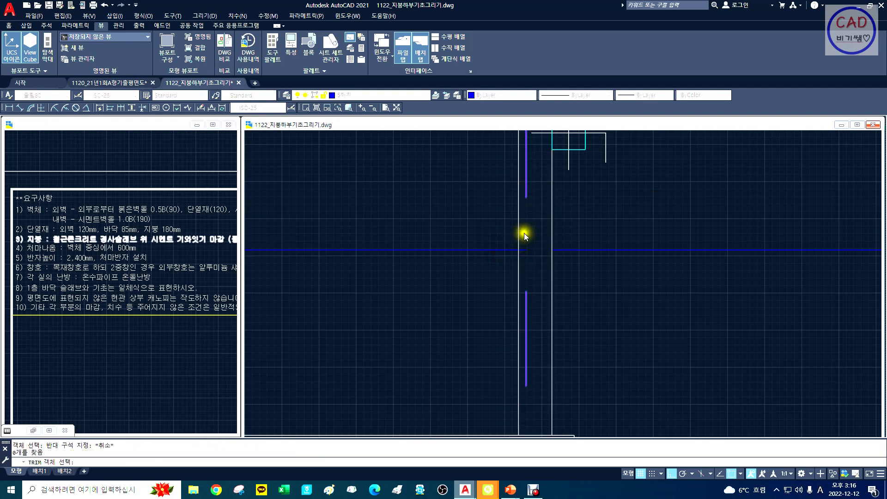
type("t")
key("Escape")
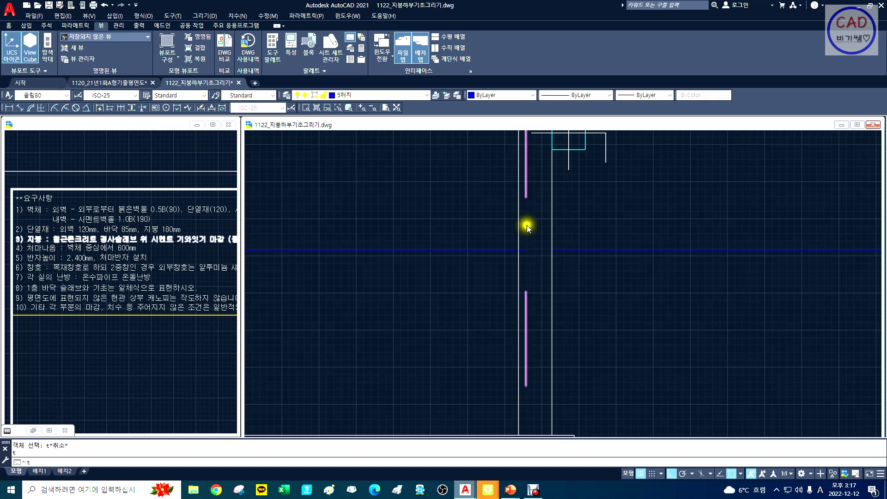
Step: Trim the leftover stub of the insulation line inside the centre post back to the post's left line
key("space")
left_click(526, 225)
left_click(504, 263)
left_click(519, 254)
left_click(519, 259)
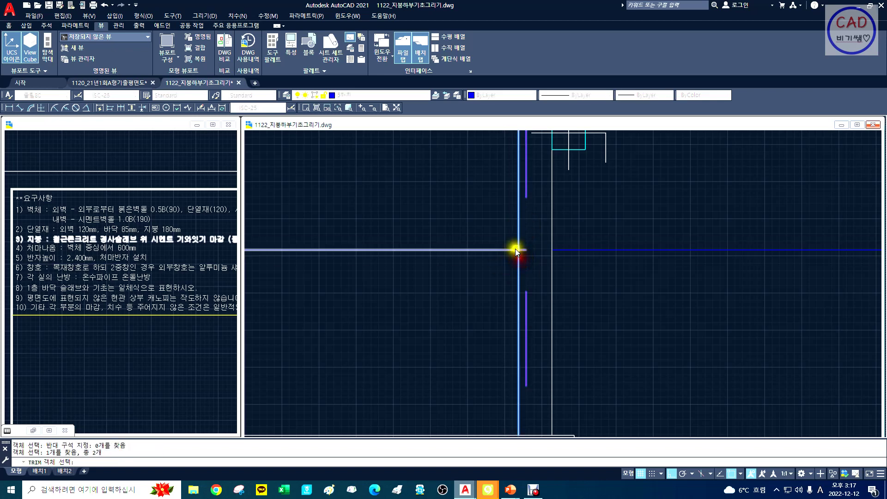
key("space")
left_click(522, 251)
key("space")
Step: Check the insulation line along the roof slab and around the ceiling posts beneath the ridge
type("z")
key("space")
type("d")
key("space")
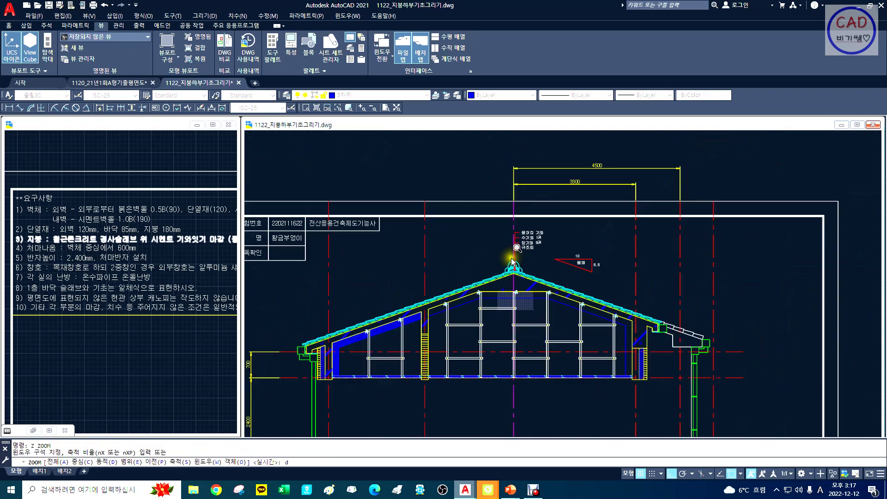
key("space")
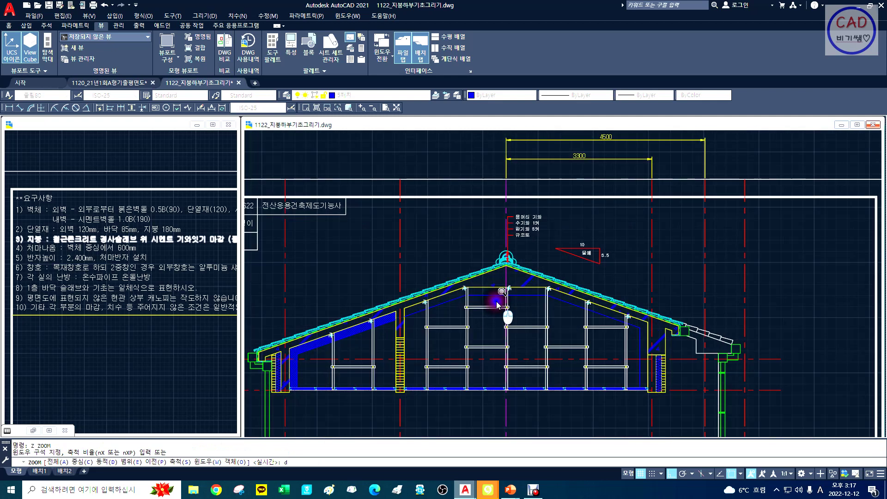
type("x")
key("space")
left_click_drag(398, 341, 464, 317)
key("space")
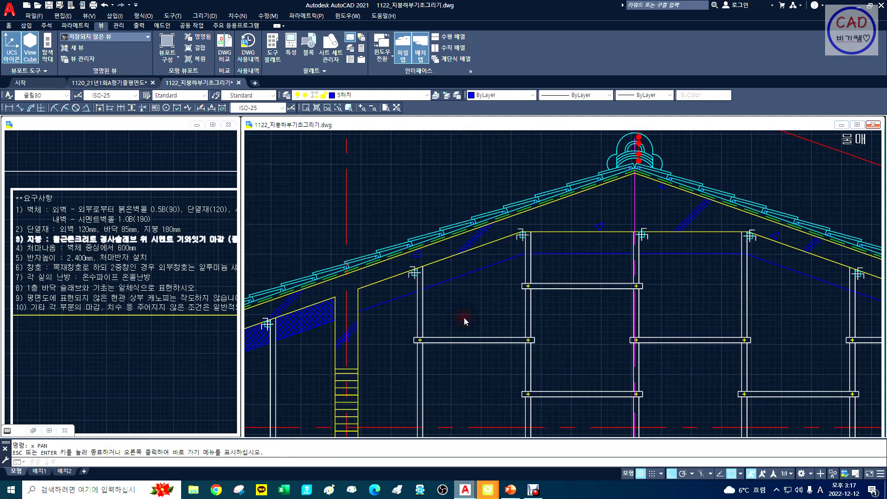
Step: Hatch the insulation areas in the four bays from the brick wall to the first post beyond the ridge
type("h")
key("space")
left_click(398, 292)
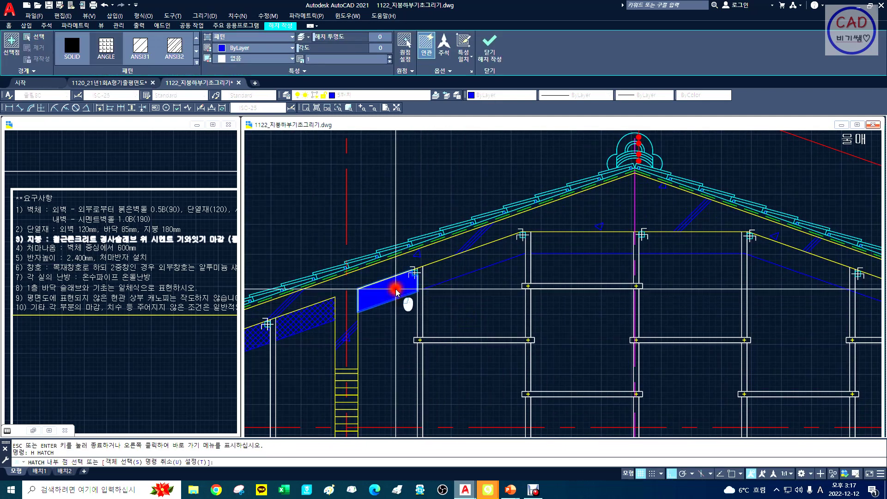
left_click(469, 259)
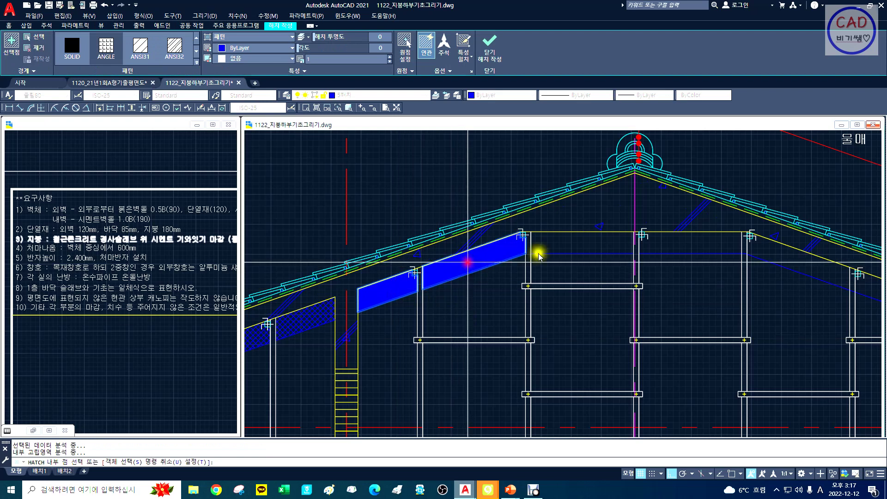
left_click(580, 250)
left_click(675, 245)
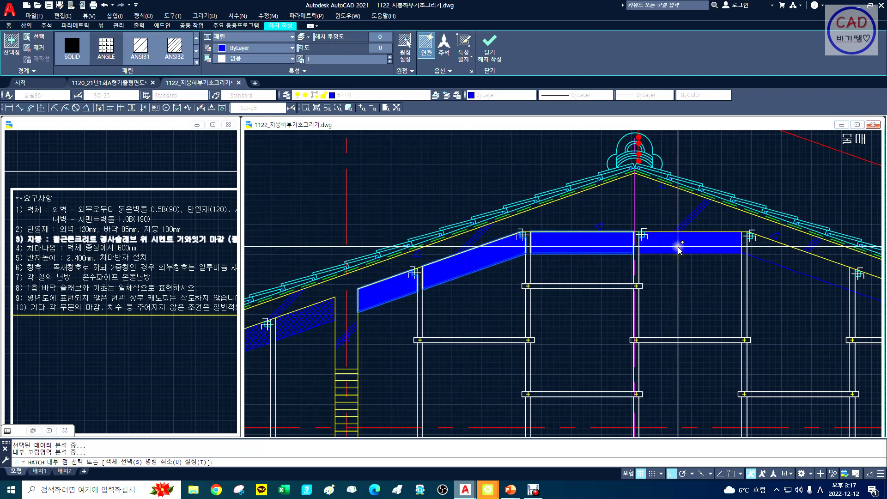
key("Return")
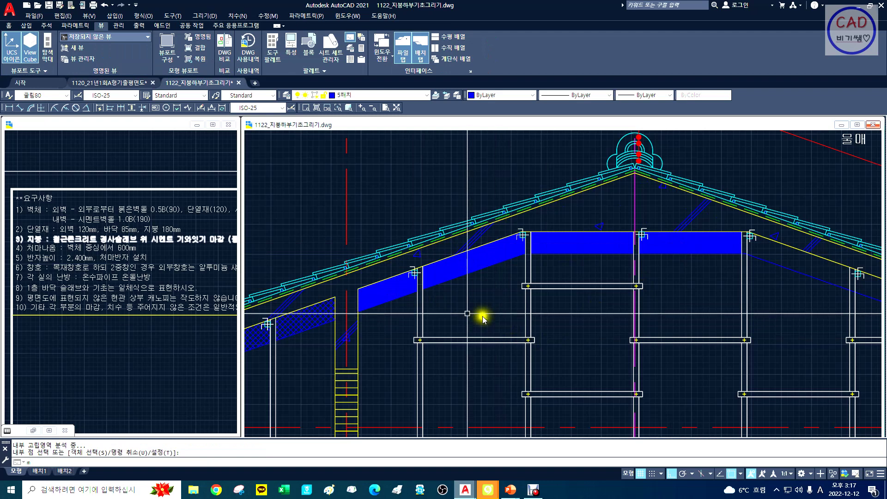
Step: Match the new hatch to the existing insulation hatch on the other side of the brick wall
type("ma")
key("Return")
left_click(322, 317)
left_click(394, 288)
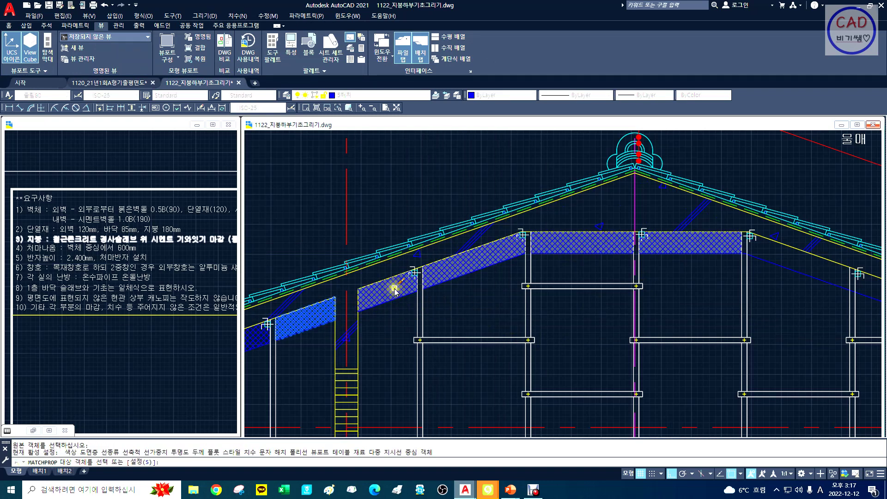
key("Escape")
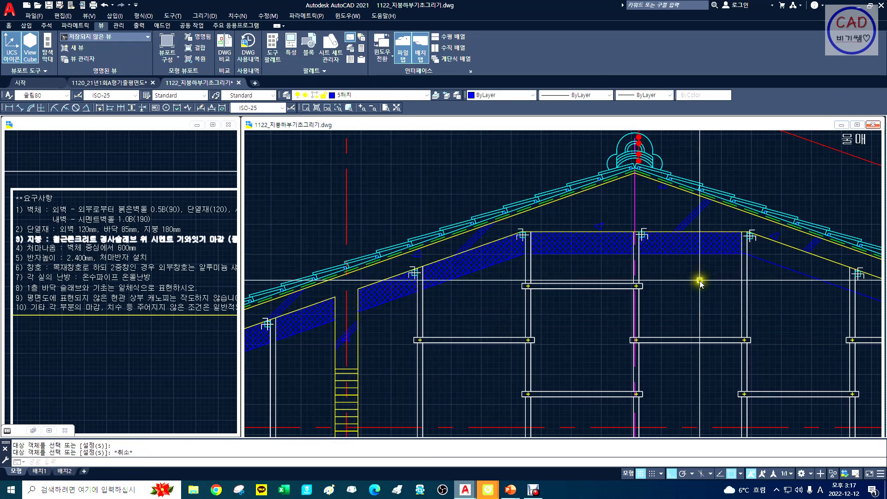
Step: Trim the insulation line inside the first post past the ridge, using the post lines as cutting edges
middle_click_drag(699, 282, 511, 279)
type("z")
key("Return")
type("w")
key("Return")
left_click(524, 228)
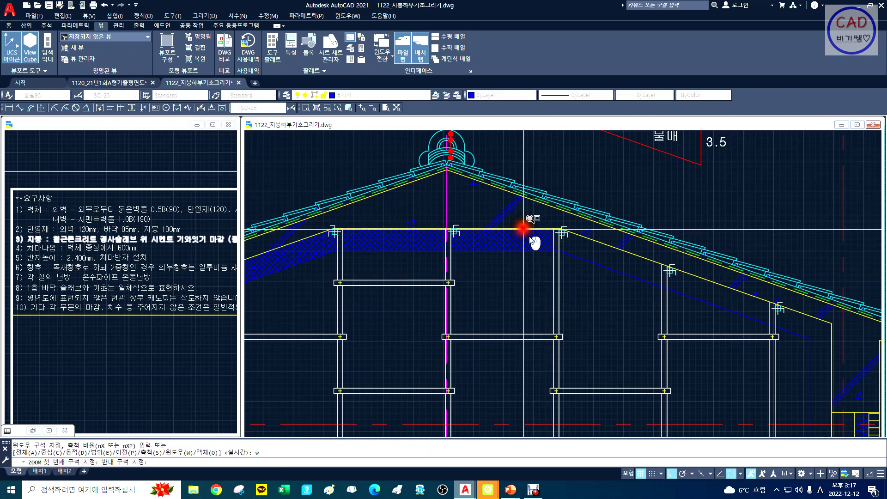
left_click(592, 282)
type("tr")
key("Return")
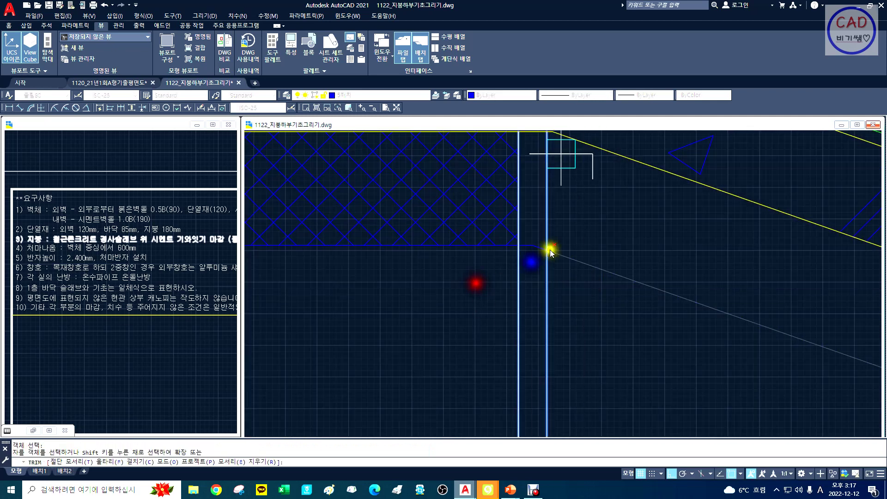
left_click_drag(533, 239, 526, 257)
key("Return")
Step: Trim the sloping insulation line inside the second post past the ridge, between the post's two lines
type("x")
key("Return")
left_click_drag(725, 387, 449, 253)
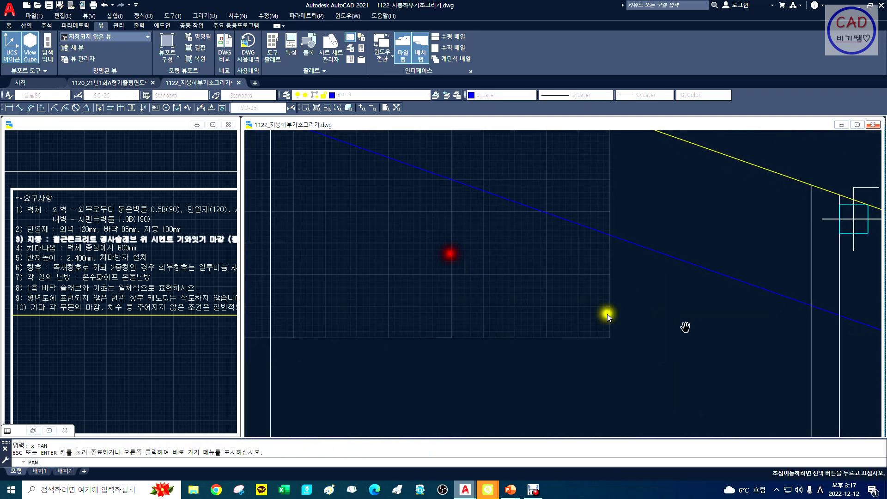
left_click_drag(685, 327, 380, 282)
key("Escape")
type("tr")
key("Return")
left_click(580, 249)
left_click(470, 295)
right_click(470, 295)
left_click(517, 265)
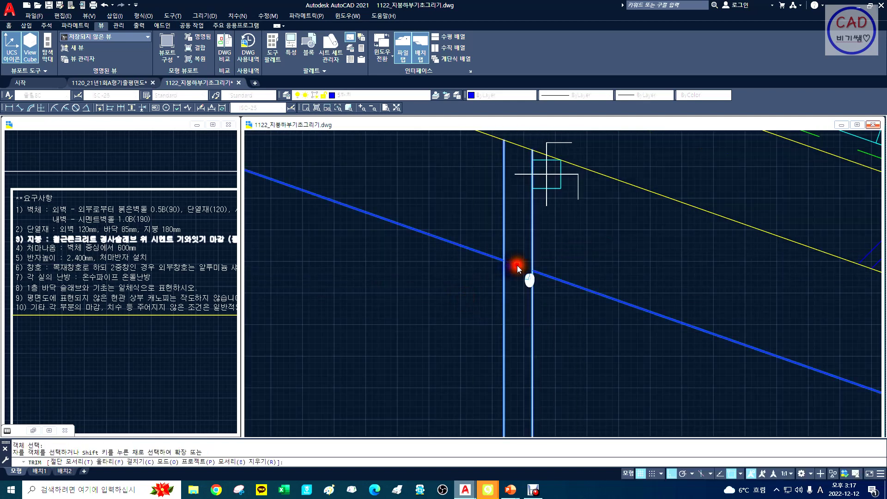
right_click(517, 266)
Step: Trim the sloping insulation line inside the last post before the outer wall, between the post's two lines
type("x")
key("Return")
left_click_drag(668, 362, 384, 251)
left_click_drag(644, 318, 323, 285)
key("Escape")
type("tr")
left_click(502, 279)
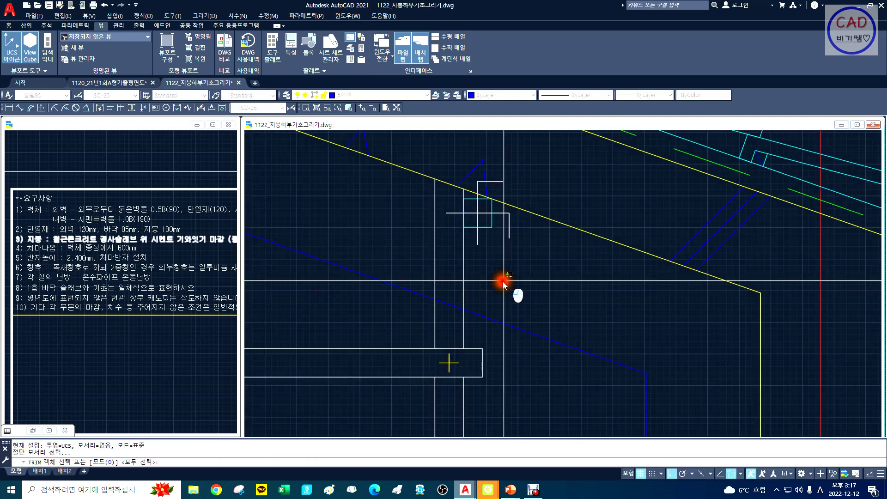
left_click(411, 316)
right_click(411, 316)
left_click(450, 307)
right_click(451, 308)
Step: Hatch the remaining insulation areas down the slope past the ridge, including the vertical strip along the outer wall
type("z")
key("Return")
type("d")
key("Return")
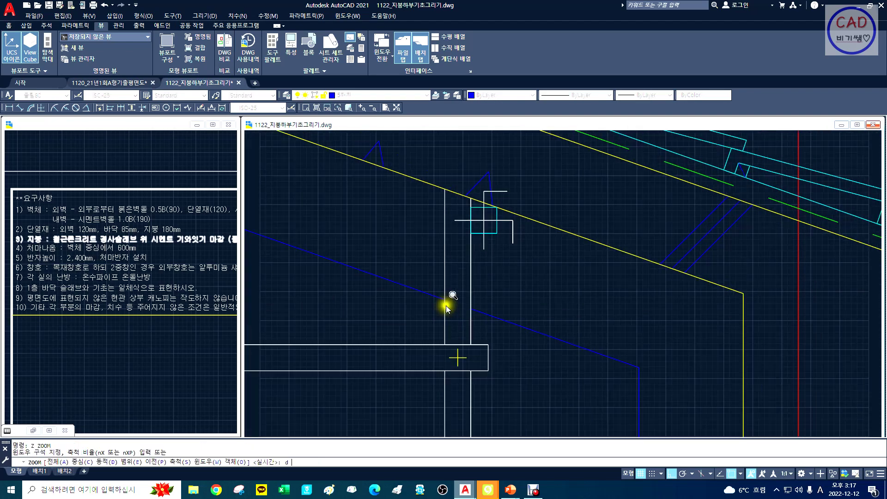
left_click(490, 317)
left_click(547, 312)
right_click(547, 312)
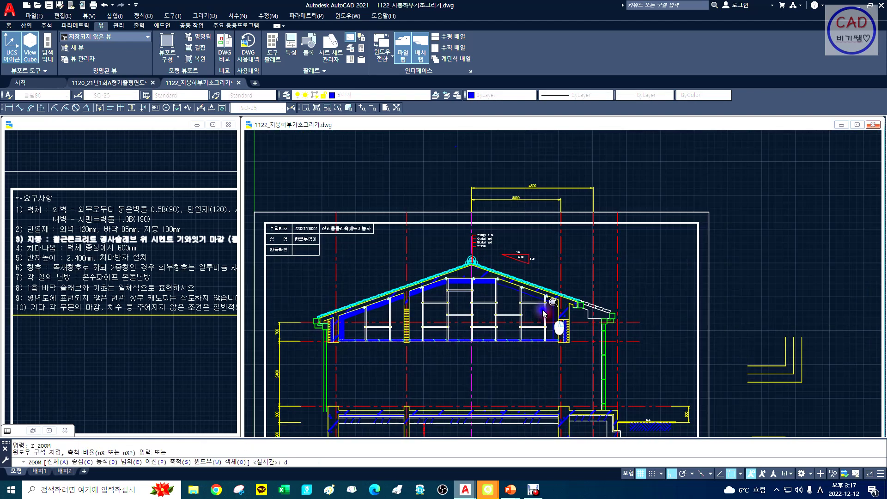
type("h")
key("Return")
left_click(396, 187)
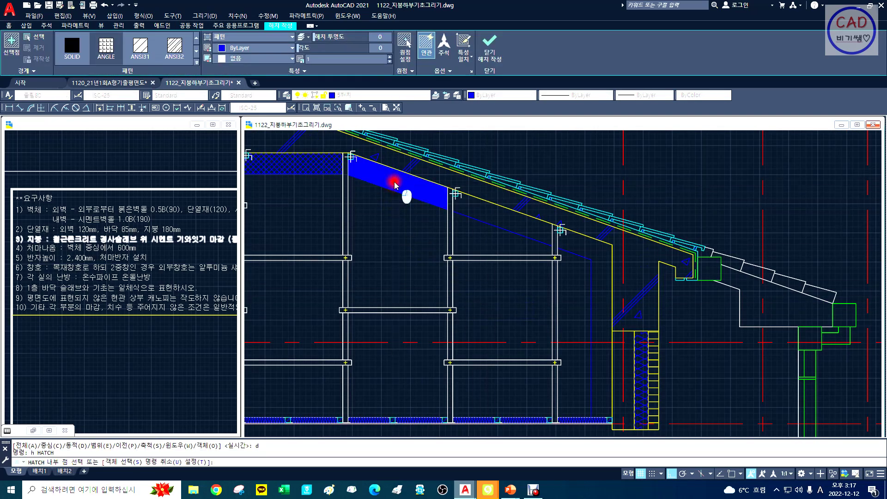
left_click(504, 222)
left_click(595, 249)
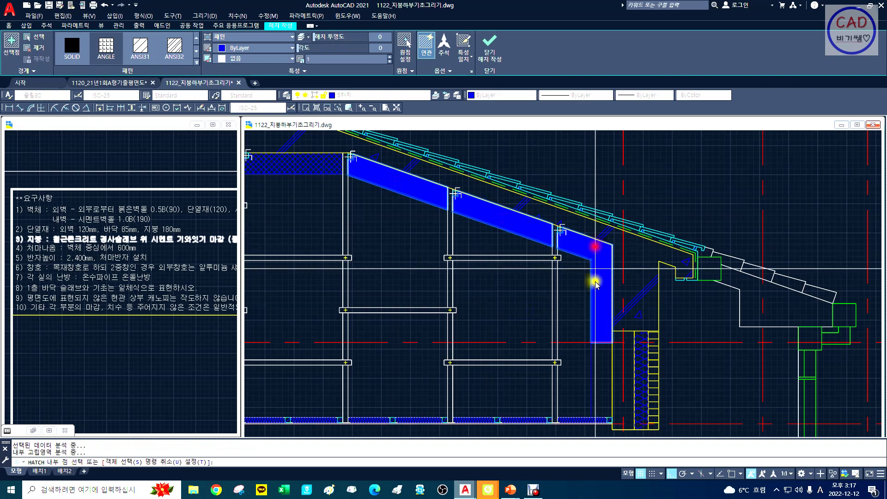
key("Return")
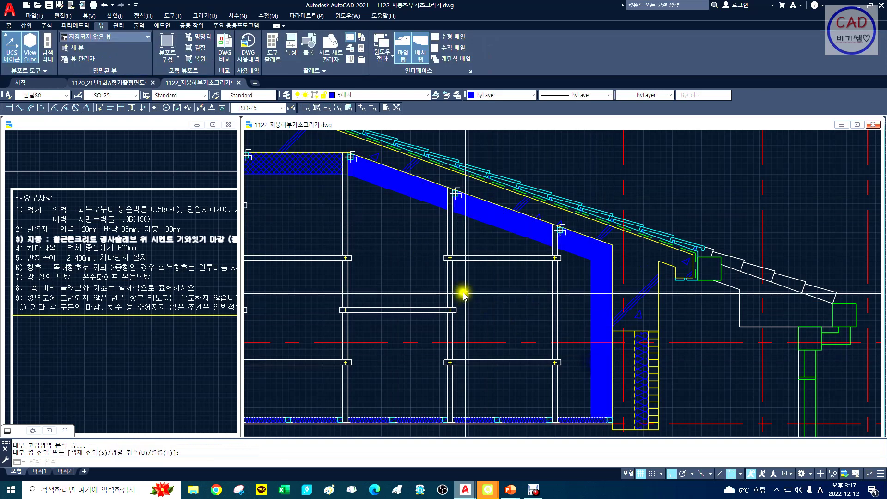
Step: Match the new sloping and wall hatch to the horizontal insulation hatch beneath the ridge
type("ma")
key("Return")
left_click(327, 176)
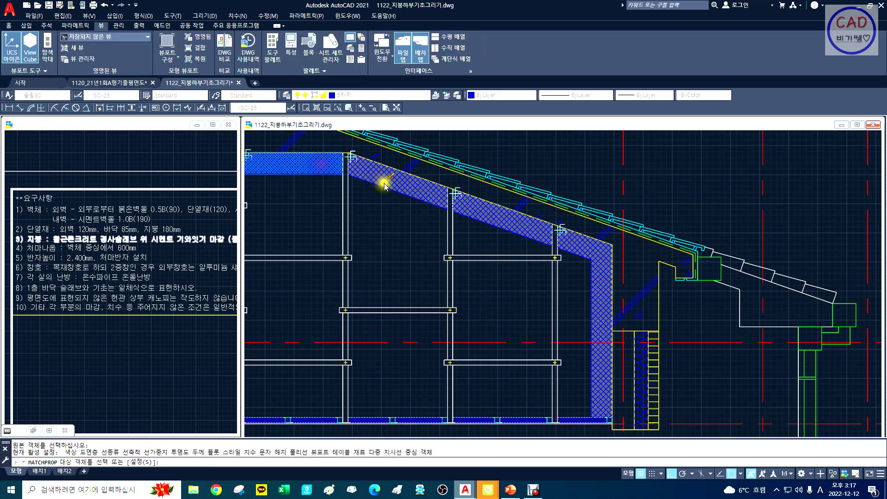
left_click(385, 187)
key("Return")
Step: Check the insulation hatch across the whole roof section, from the eaves over the ridge to the opposite wall
type("z")
key("Return")
type("d")
key("Return")
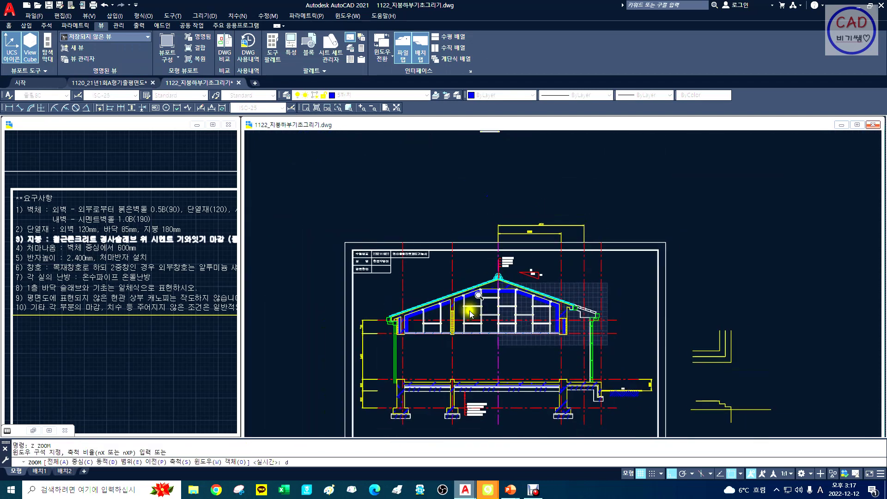
left_click(384, 357)
left_click(485, 328)
right_click(502, 328)
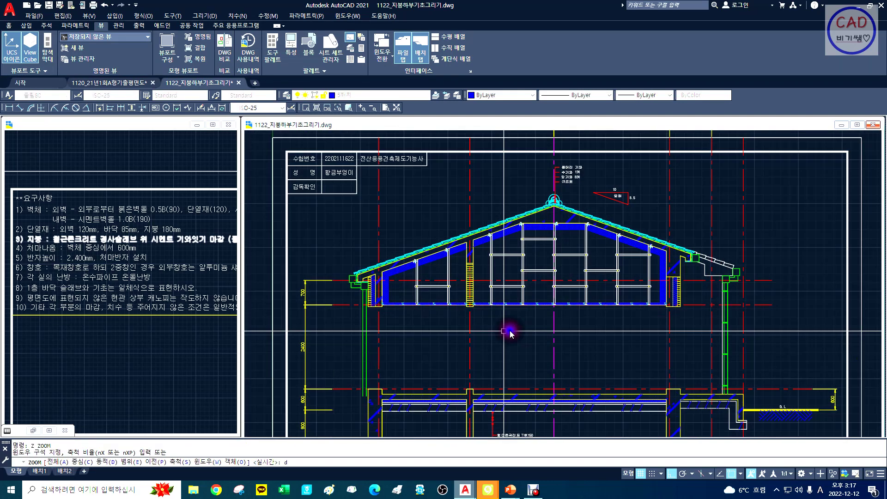
type("x")
key("Return")
left_click_drag(661, 325, 575, 317)
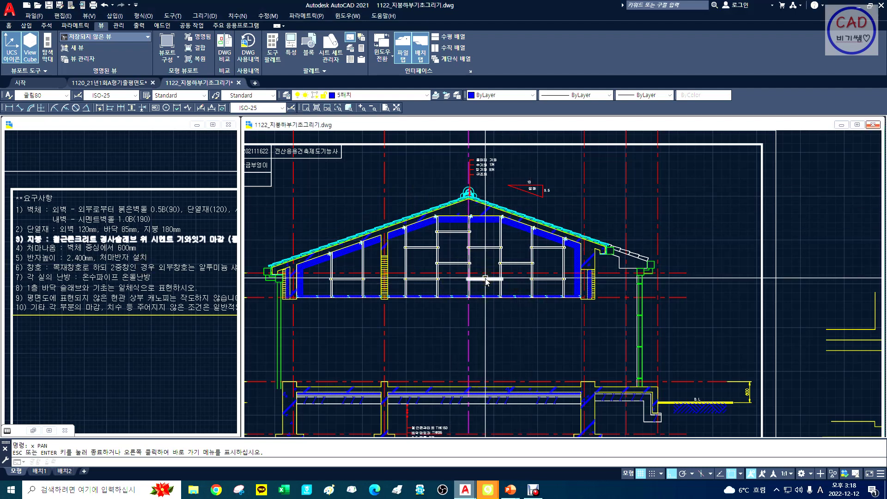
mouse_move(459, 272)
left_mouse_down()
mouse_move(471, 303)
mouse_move(499, 296)
left_mouse_up()
type("z")
key("space")
type("w")
key("space")
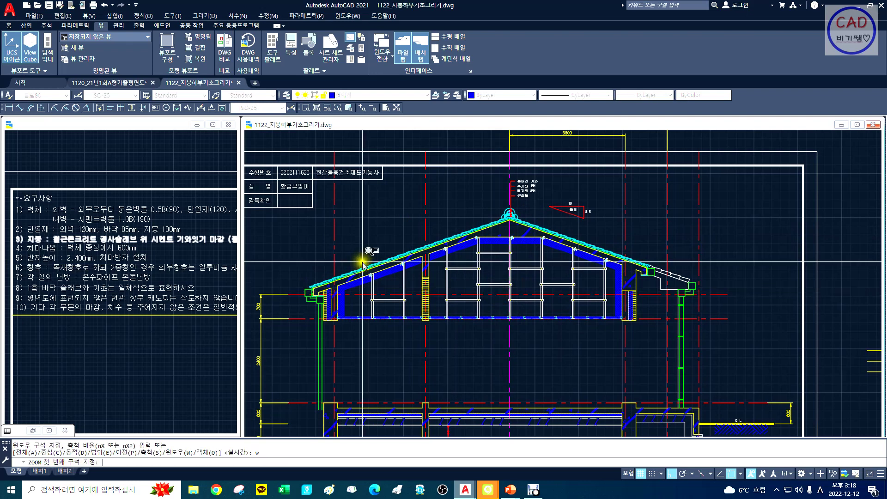
left_click(290, 188)
left_click(645, 355)
middle_click_drag(568, 301, 527, 336)
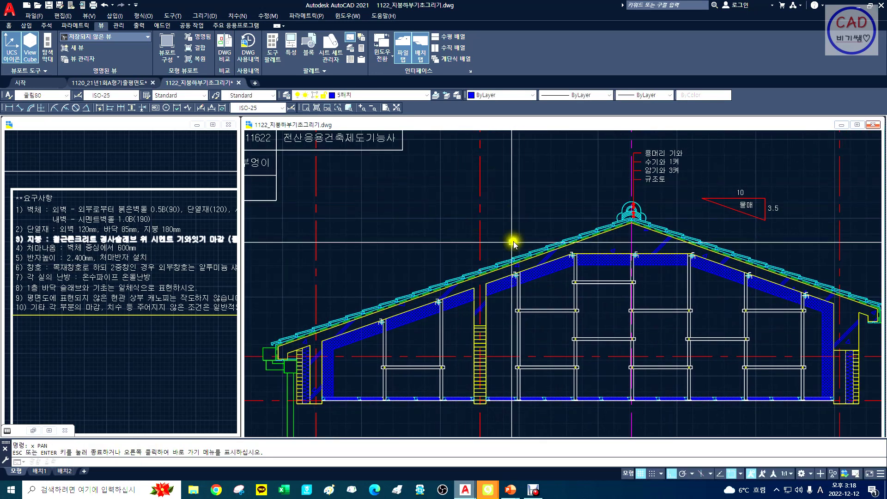
left_click(534, 278)
type("x")
key("space")
left_click_drag(582, 294, 568, 292)
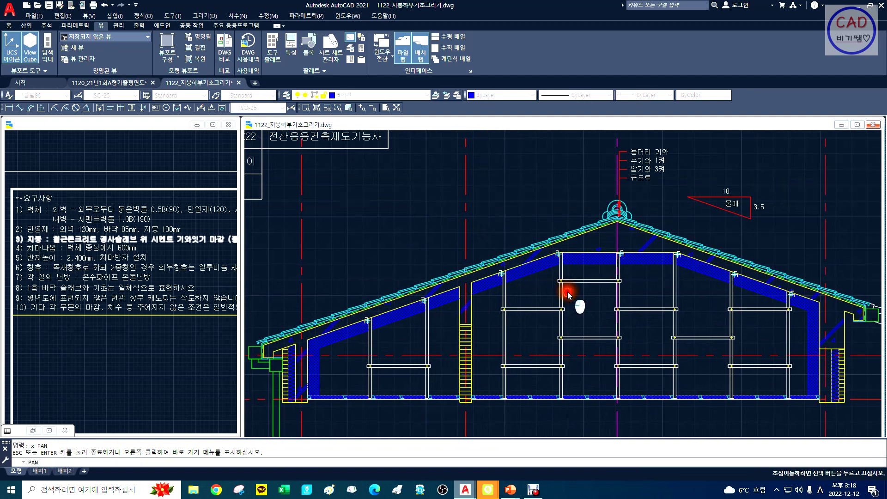
key("Escape")
Step: Add a multiline text note above the longer roof slope giving the finish (마감) on the cement tiles, beginning 시멘트기와위, and save it
type("m")
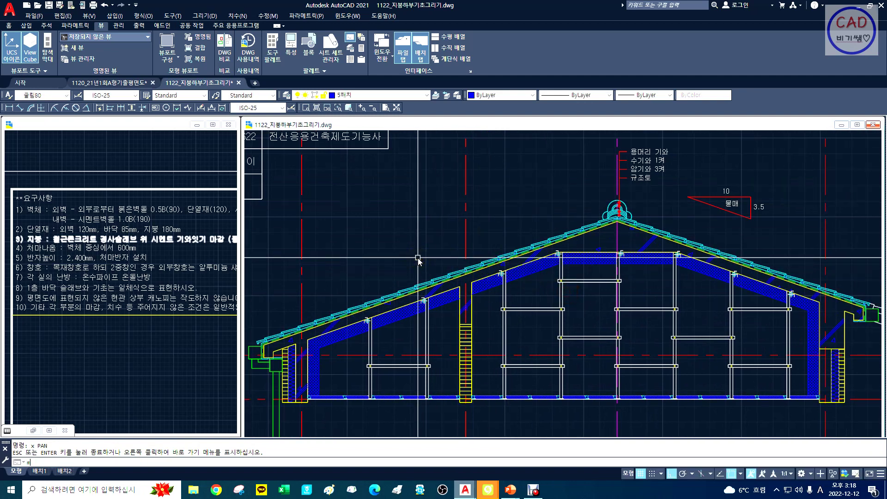
type("t")
key("Return")
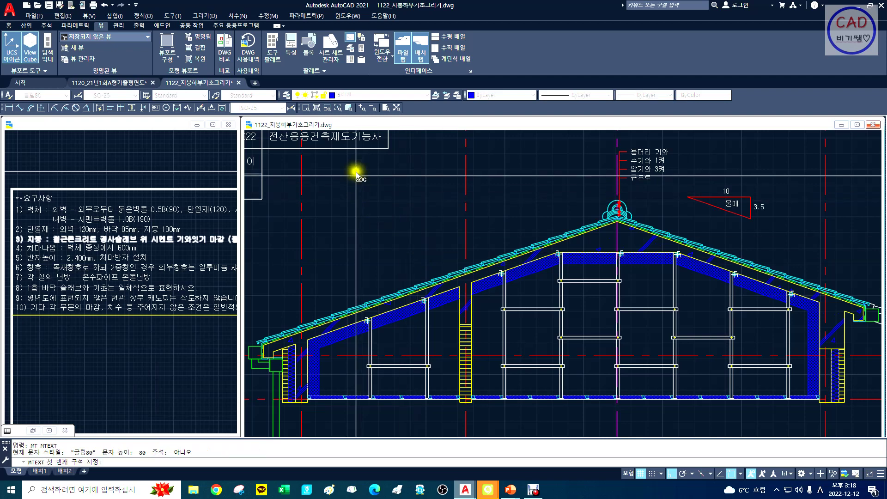
left_click(360, 168)
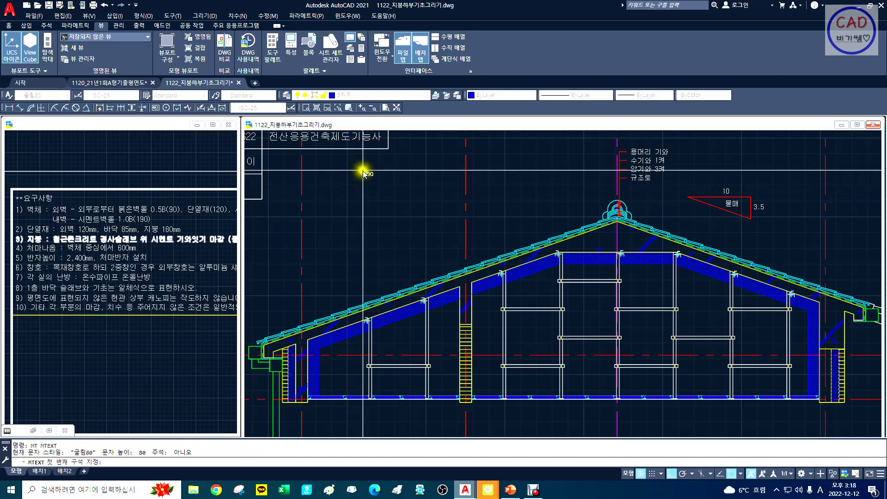
left_click(488, 277)
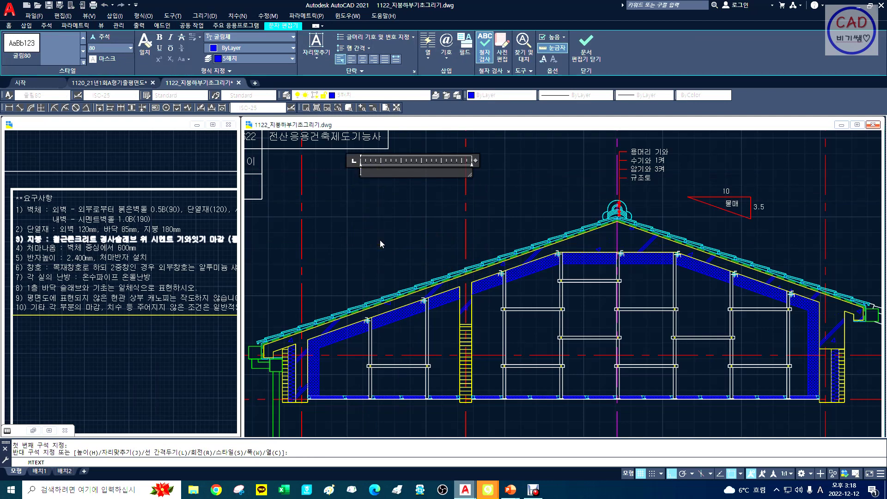
type("시멘트기와위")
key("Hangul")
type("o.p")
key("BackSpace")
key("BackSpace")
key("BackSpace")
key("BackSpace")
type("헤")
key("BackSpace")
key("Hangul")
key("Hangul")
key("BackSpace")
key("BackSpace")
type("ㅎ")
key("Hangul")
type("o")
key("BackSpace")
key("BackSpace")
key("BackSpace")
key("BackSpace")
type("0.")
key("Return")
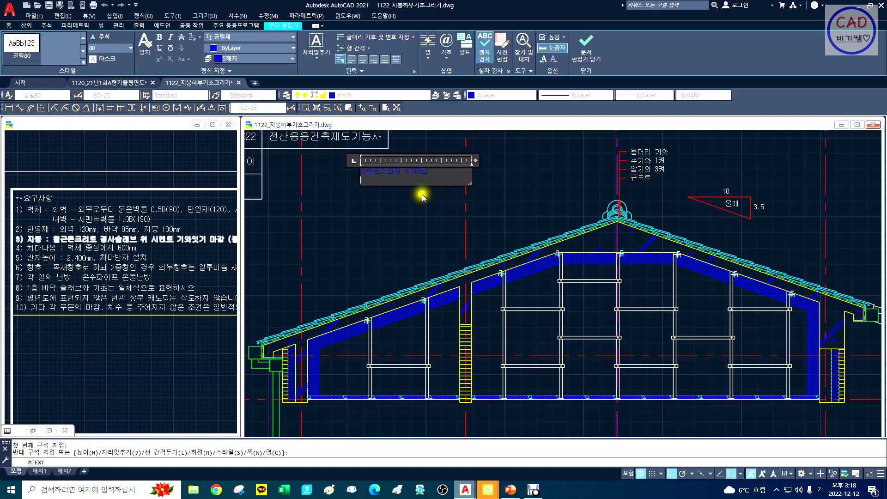
key("Escape")
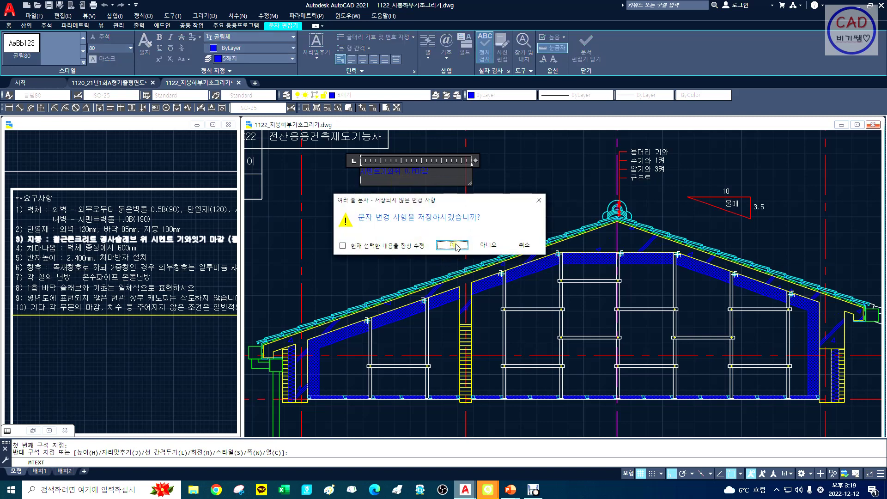
left_click(452, 245)
Step: Make 7-입면과문자 the current layer
left_click(505, 97)
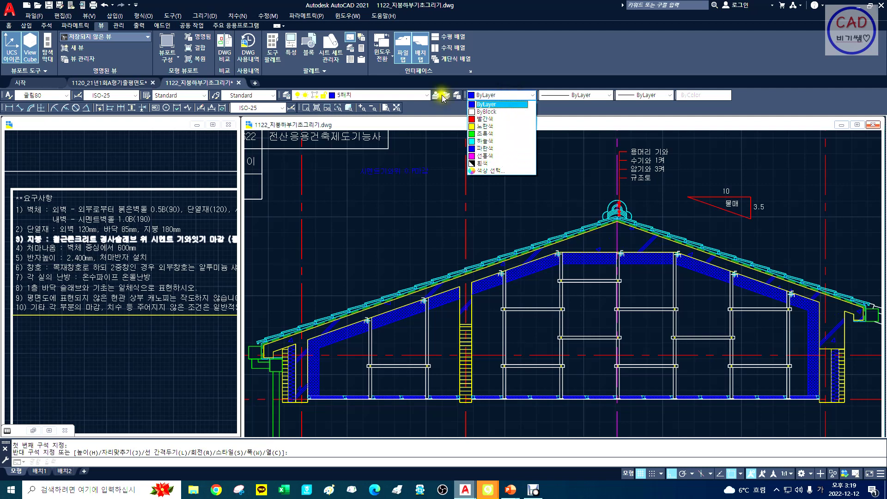
left_click(400, 94)
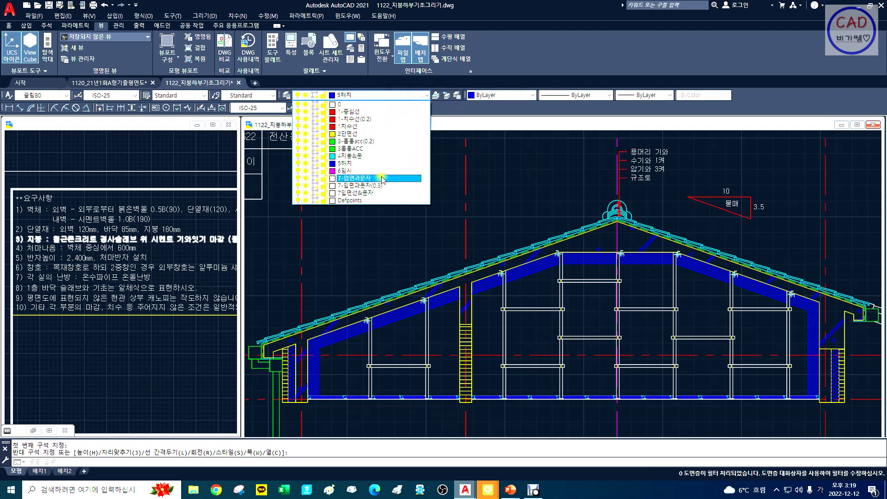
left_click(381, 176)
left_click(425, 203)
key("Escape")
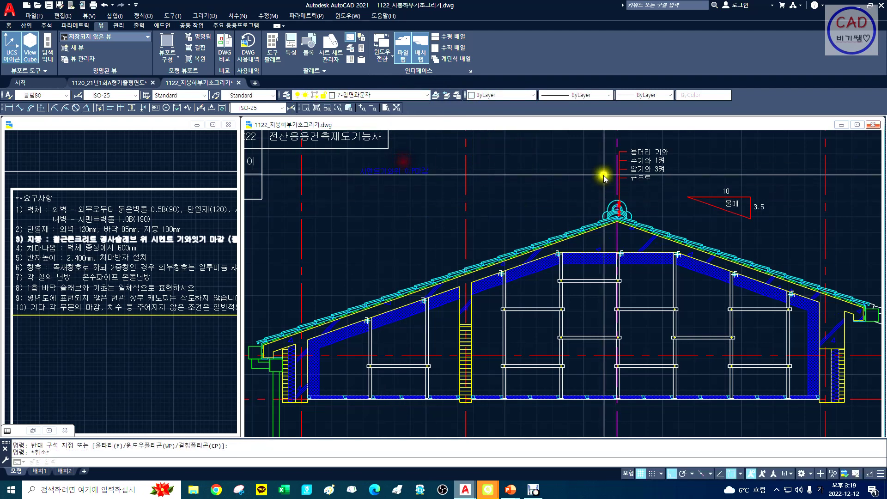
type("mtext")
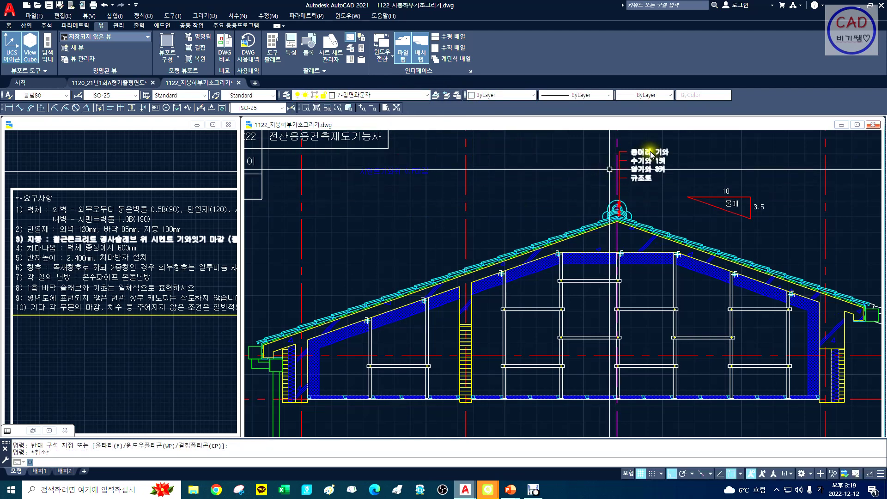
key("Return")
key("Escape")
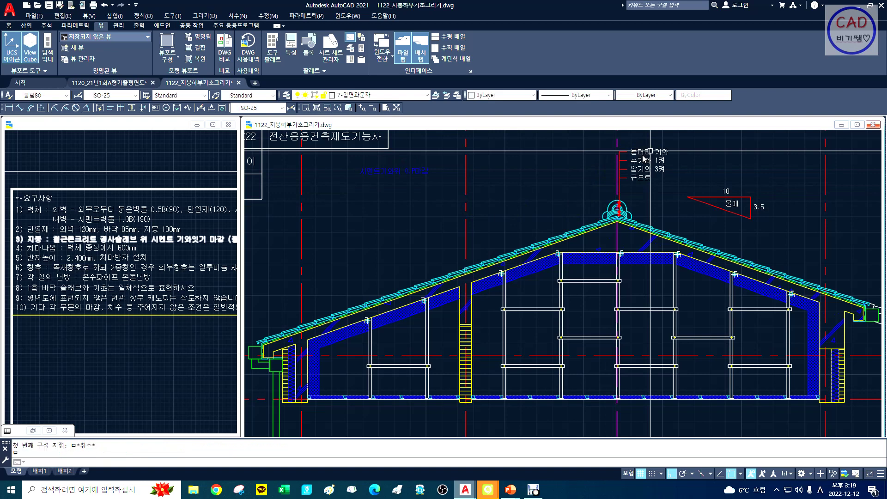
Step: Match the cement tile finish note above the longer roof slope to the properties of the ridge tile note
type("ma")
key("Return")
left_click(644, 160)
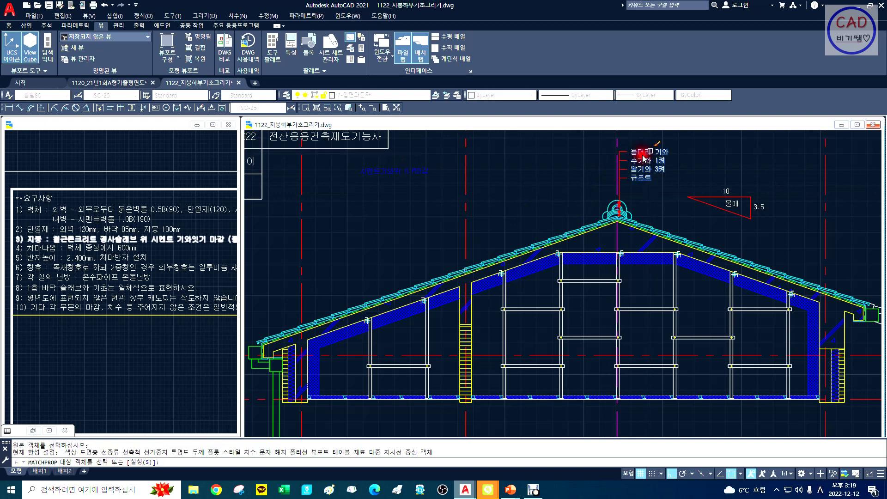
left_click(410, 172)
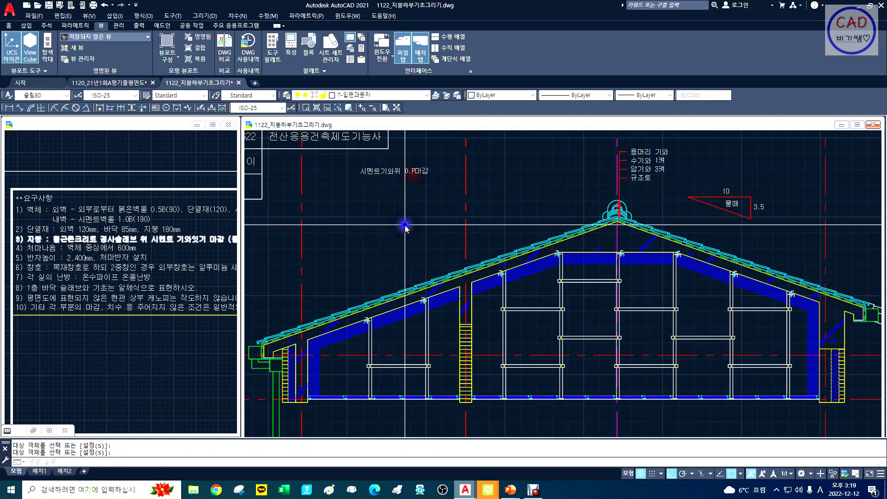
Step: Reopen the cement tile finish note and add a second line reading 기와살24x24
left_click(414, 171)
left_click_drag(414, 171, 401, 234)
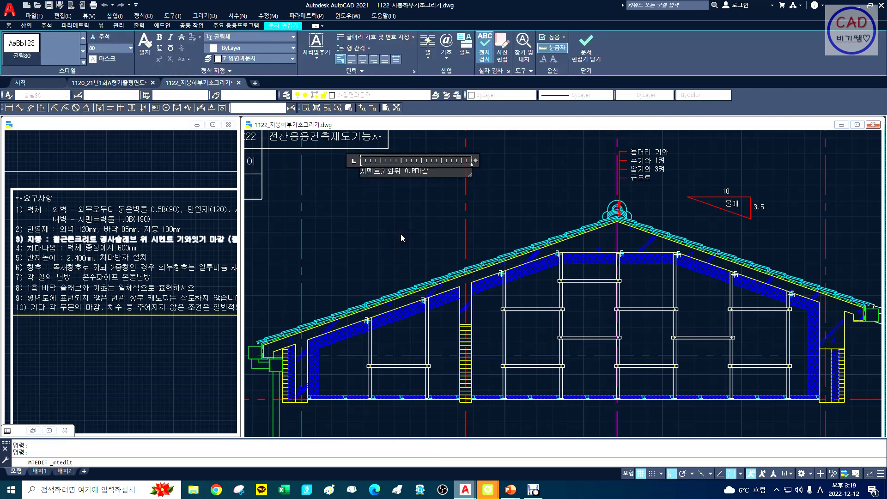
key("End")
key("Return")
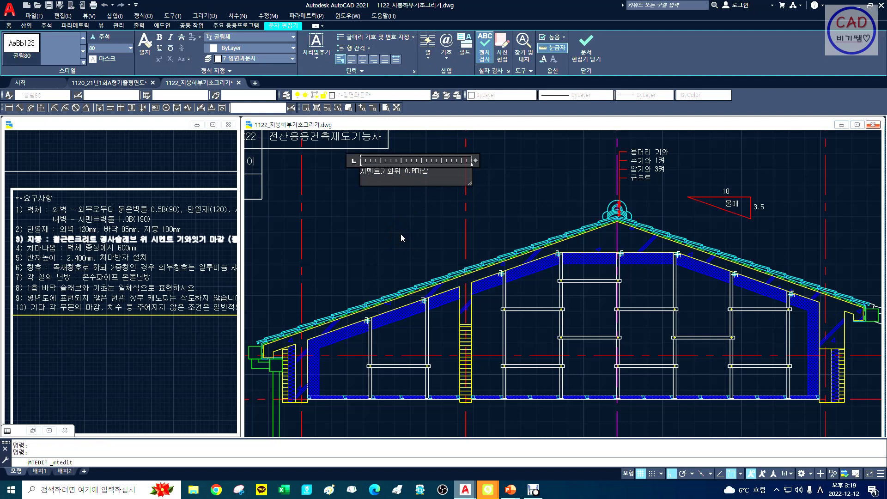
type("기와살24ㅌ")
key("BackSpace")
key("Hangul")
type("x24")
key("Return")
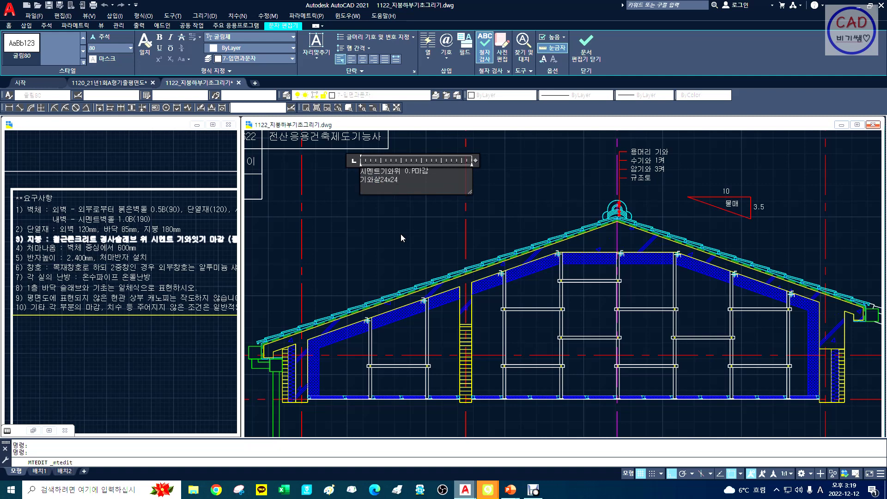
Step: Add the line 기와걸이 21x21 below the 기와살 line of the note
type("F")
key("BackSpace")
key("Hangul")
type("기와걸이 21")
key("Hangul")
type("x21")
key("Return")
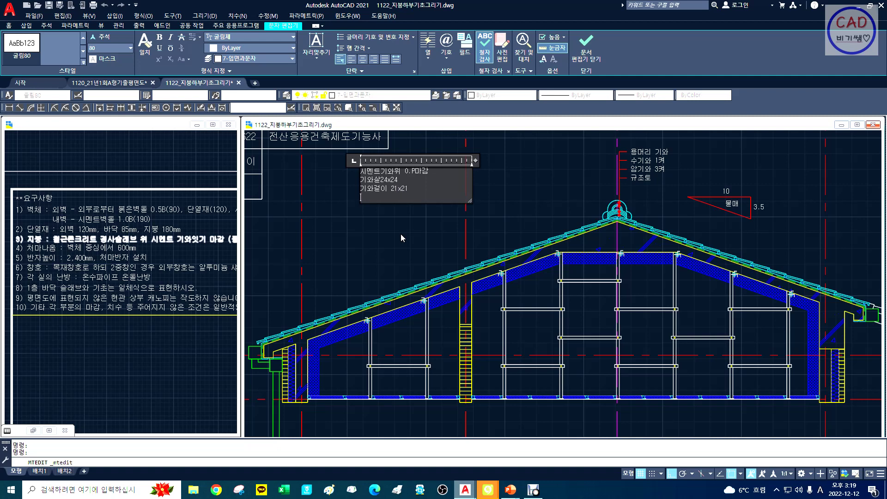
Step: Add the lines 액체방수위 모르타르 마감 and 철근콘크리트 THK150 to the note and finish editing it
key("Hangul")
type("액체방수위 모를")
type("타르 마감")
key("Return")
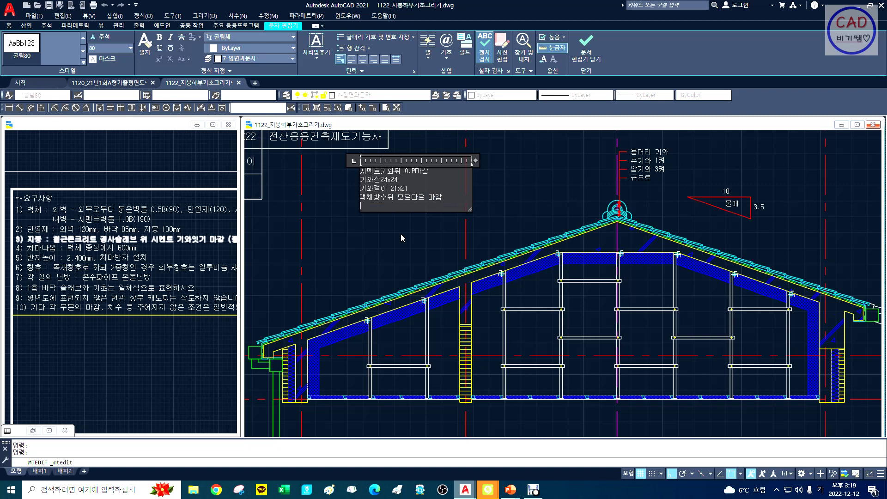
type("처")
type("근콘크리트 THK150")
left_click(413, 224)
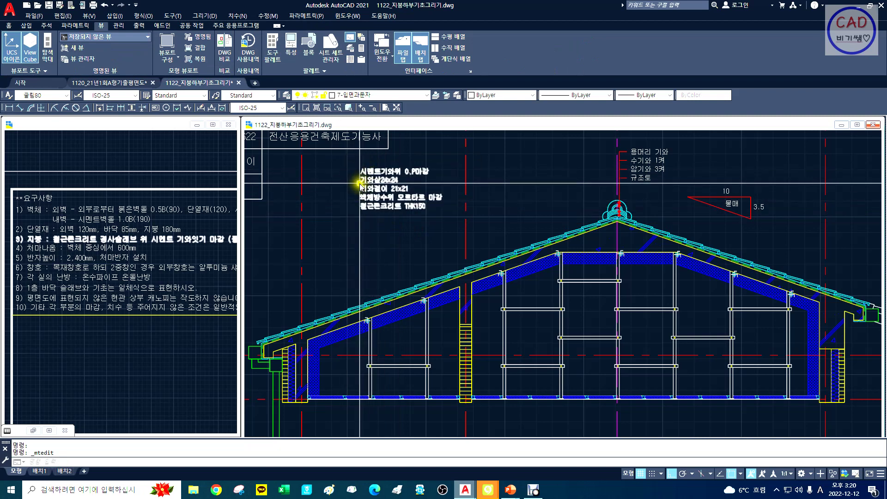
left_click(9, 107)
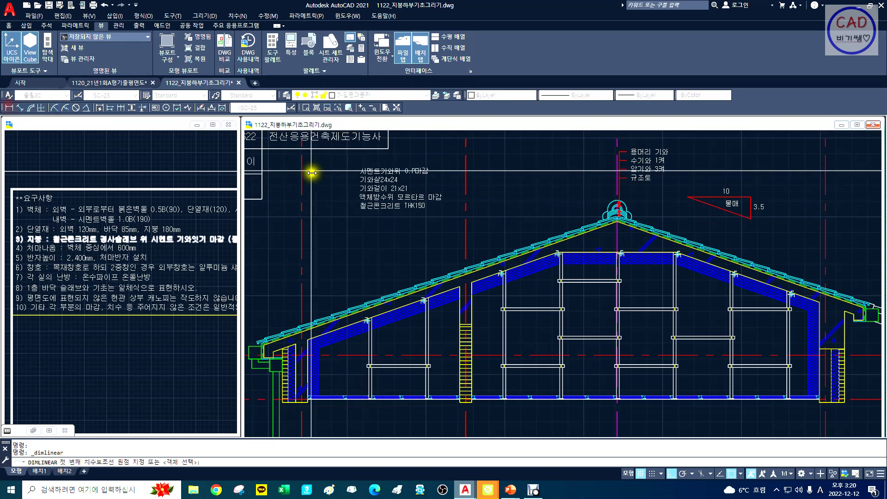
type("IN")
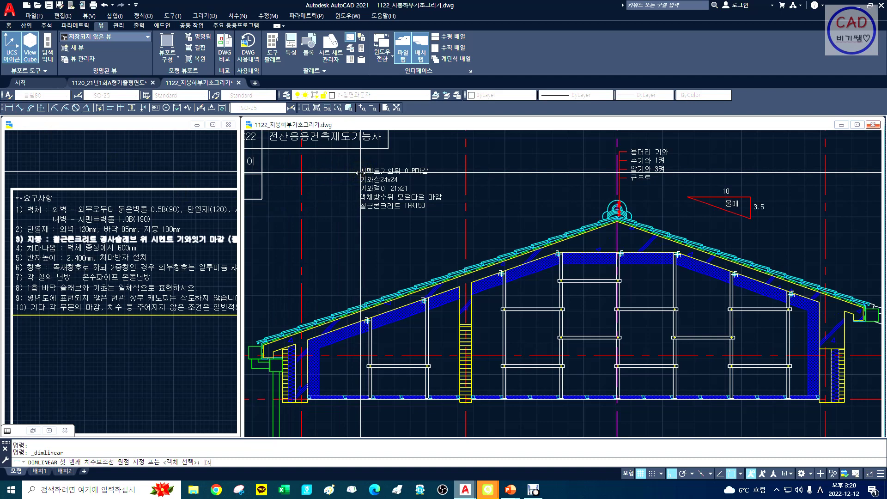
type("S")
key("Return")
left_click(357, 172)
type("I")
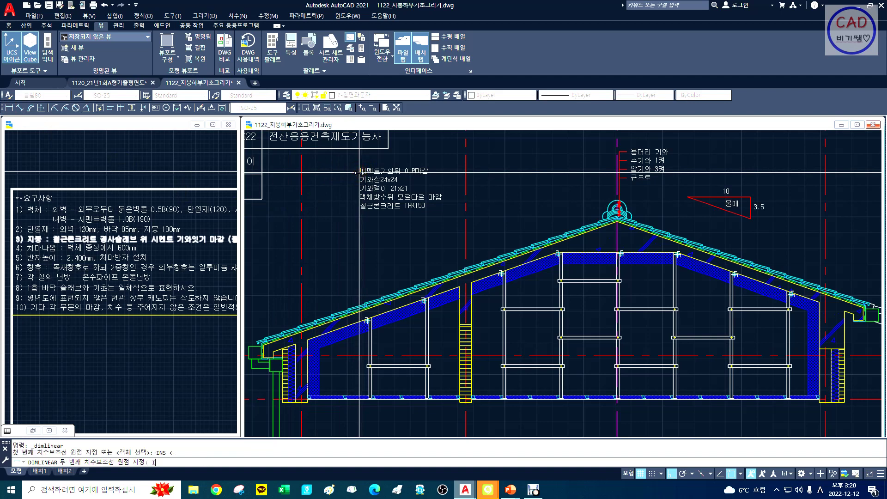
type("NS")
key("Return")
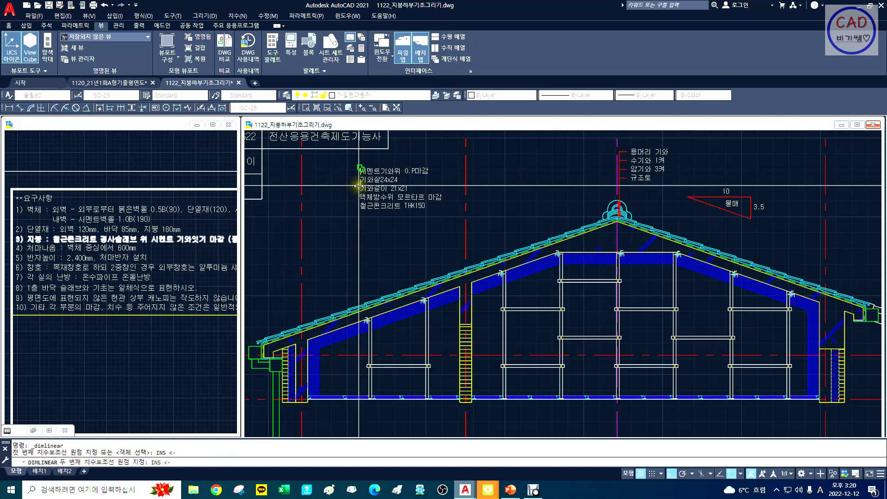
key("Escape")
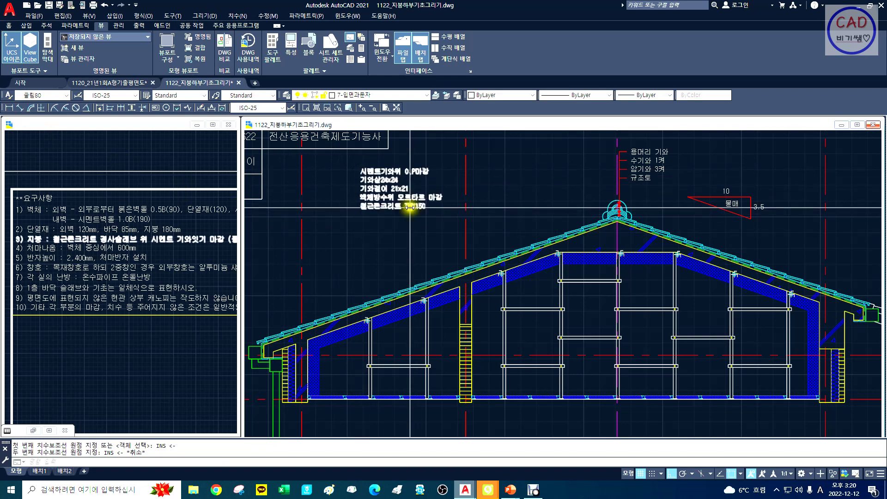
Step: Draw a leader from the note's first line, 150 horizontally away from the text and straight down toward the roof slope
type("l")
key("Return")
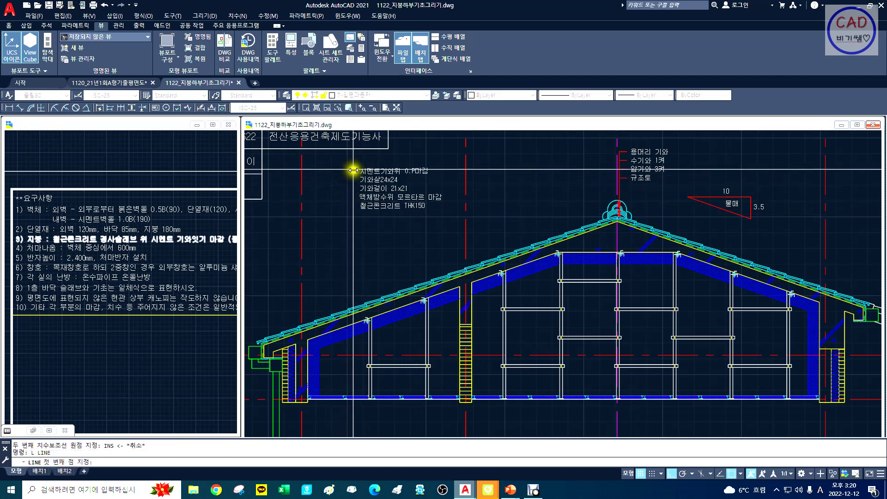
left_click(350, 178)
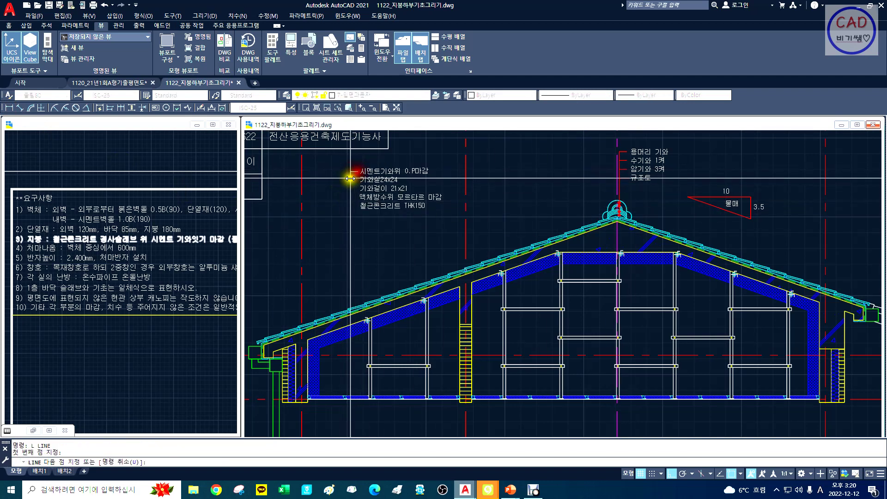
type("150")
key("Return")
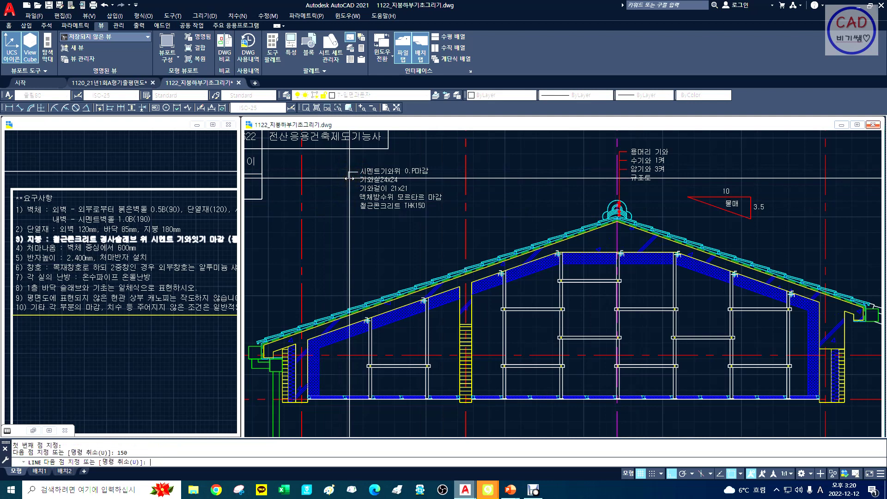
left_click(356, 282)
key("Escape")
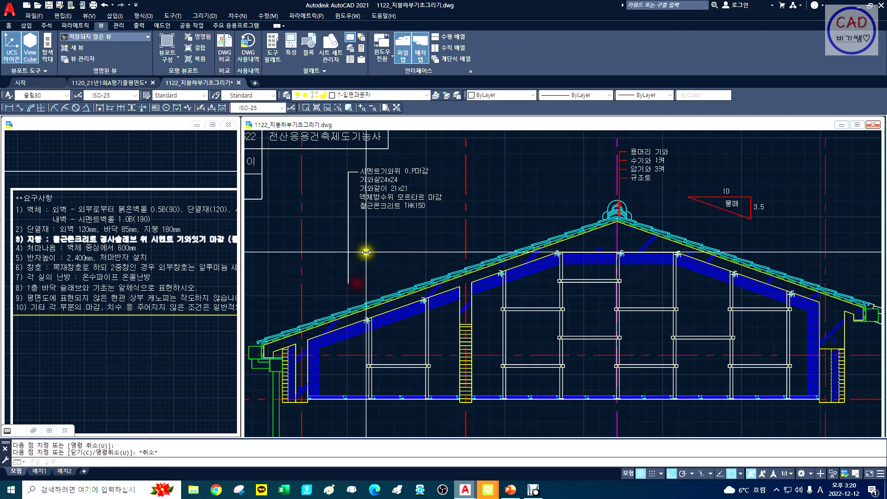
Step: Match both segments of the new leader to the red leader line of the ridge tile note
type("ma")
key("Return")
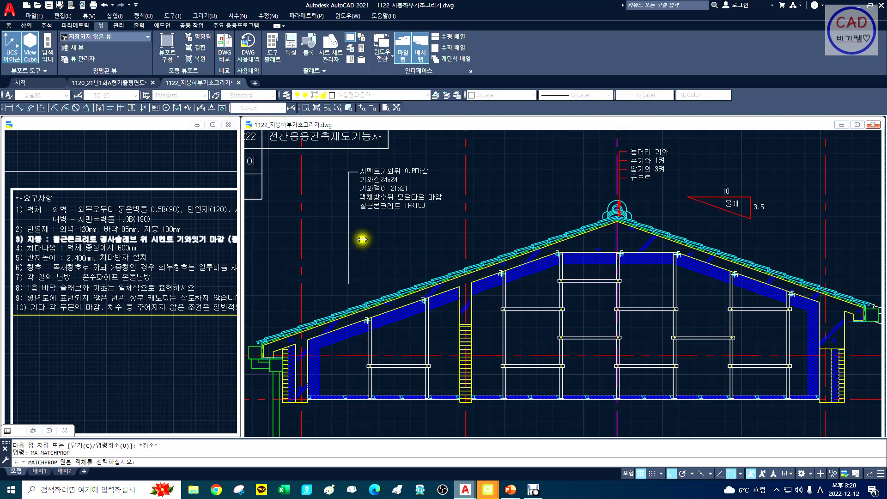
left_click(617, 192)
left_click(348, 243)
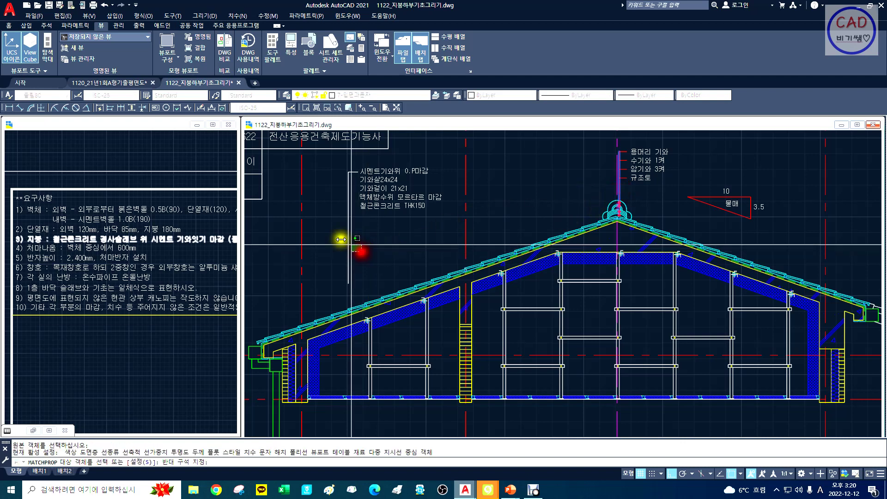
left_click(354, 172)
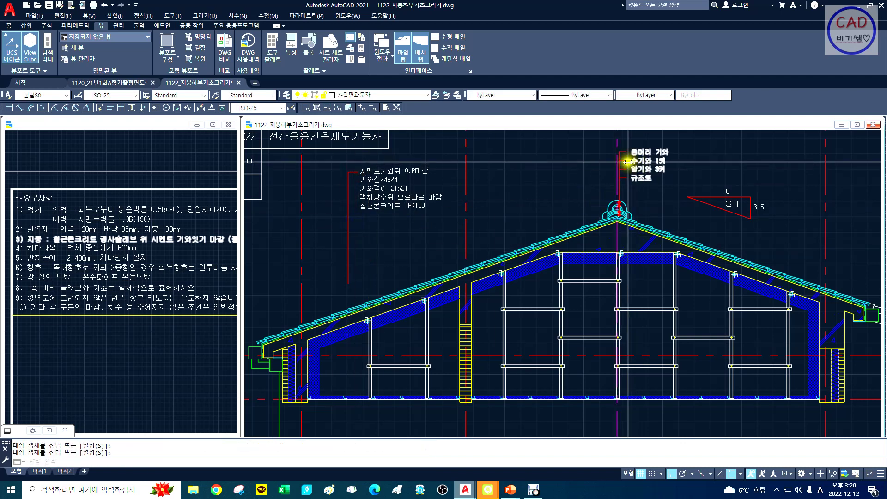
Step: Measure the spacing and length of the ridge note's leader ticks with linear dimensions
left_click(619, 156)
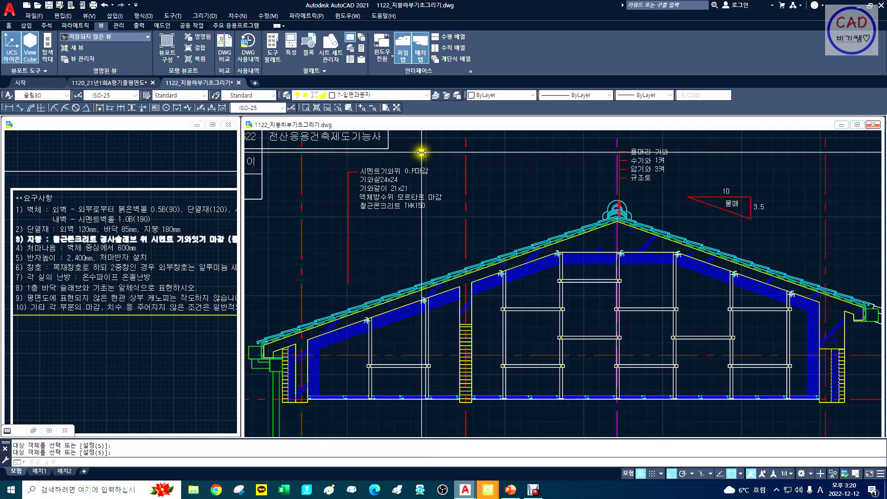
left_click(9, 108)
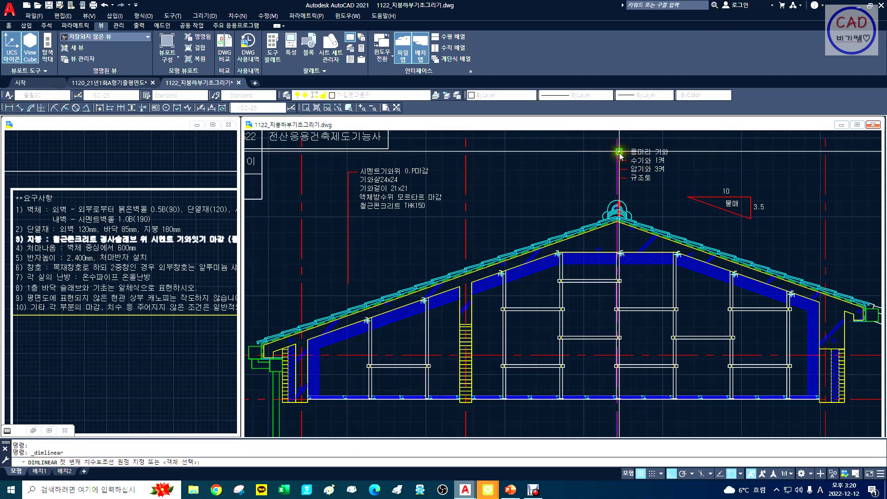
left_click(618, 161)
left_click(619, 153)
left_click(589, 157)
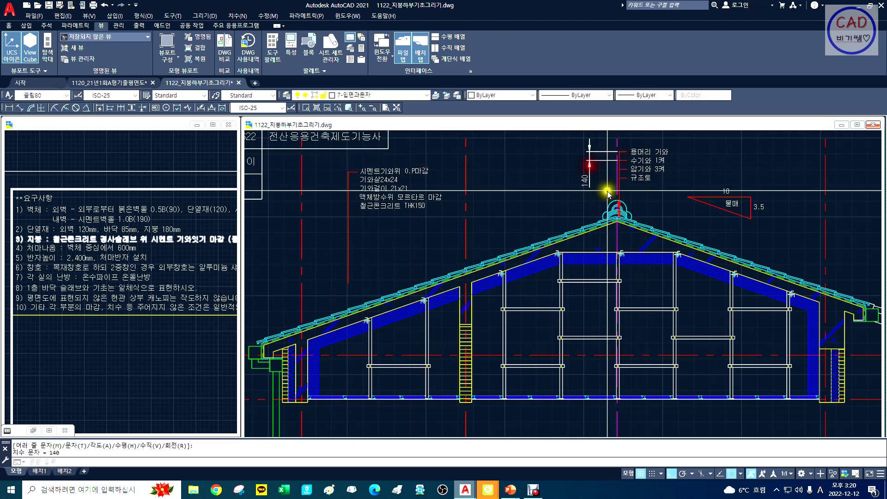
key("space")
key("space")
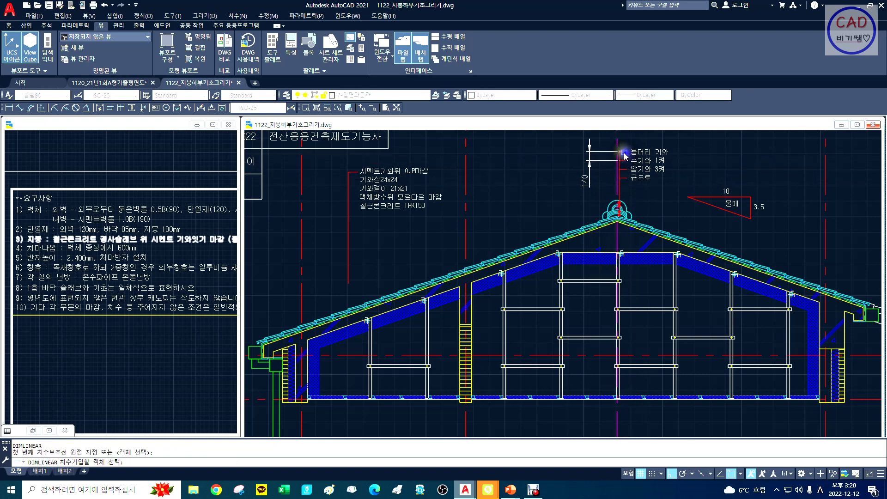
left_click(622, 149)
left_click(627, 146)
key("Escape")
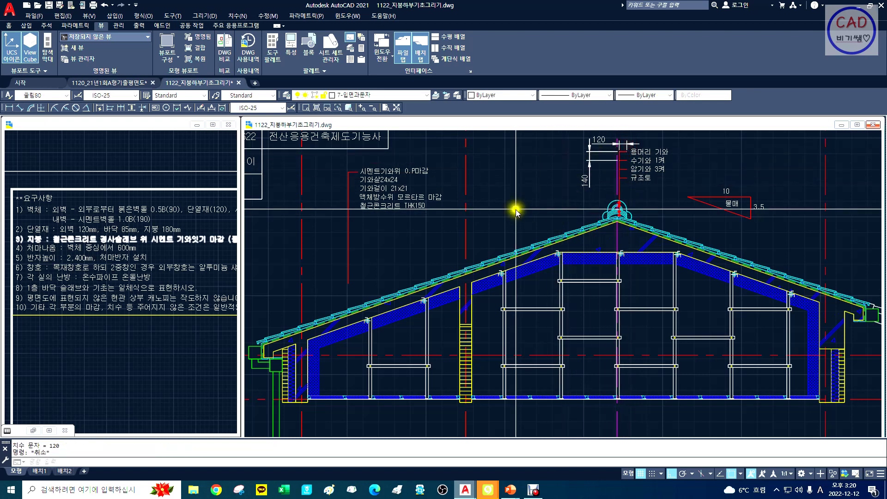
Step: Stretch the new leader's vertical line 30 toward the note text to shorten its horizontal tick
type("st")
key("Return")
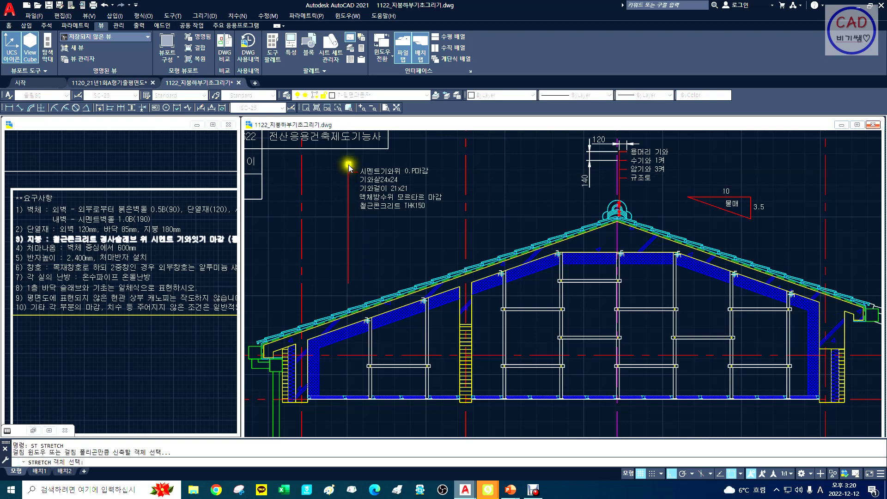
left_click(353, 166)
left_click(342, 290)
key("space")
left_click(328, 256)
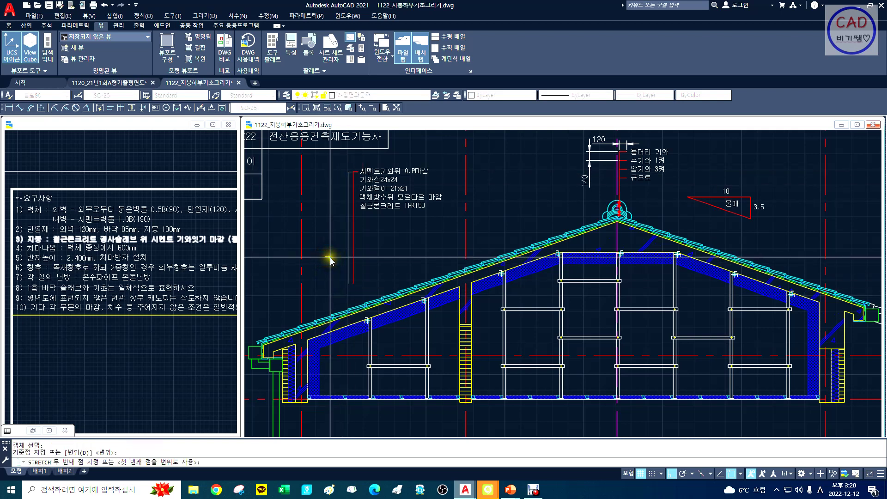
type("30")
key("Return")
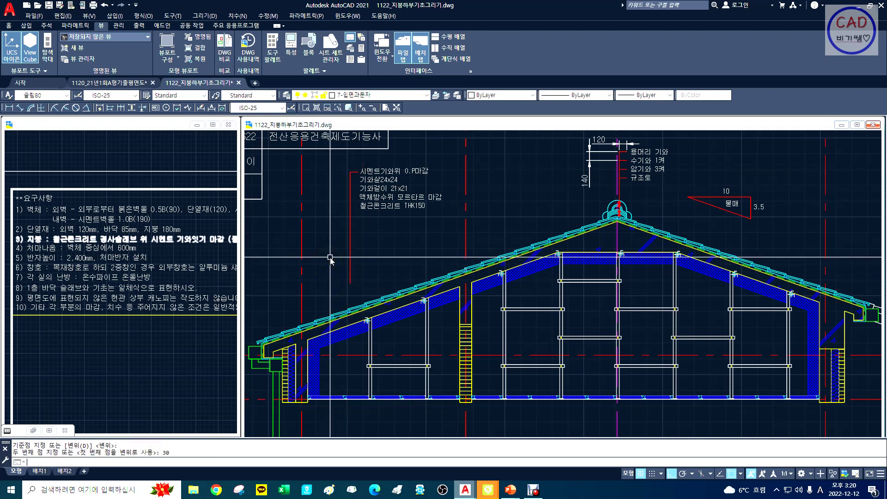
Step: Copy the leader's horizontal tick downward as an array of 5 items spaced 140 apart, one per note line
type("c")
key("Return")
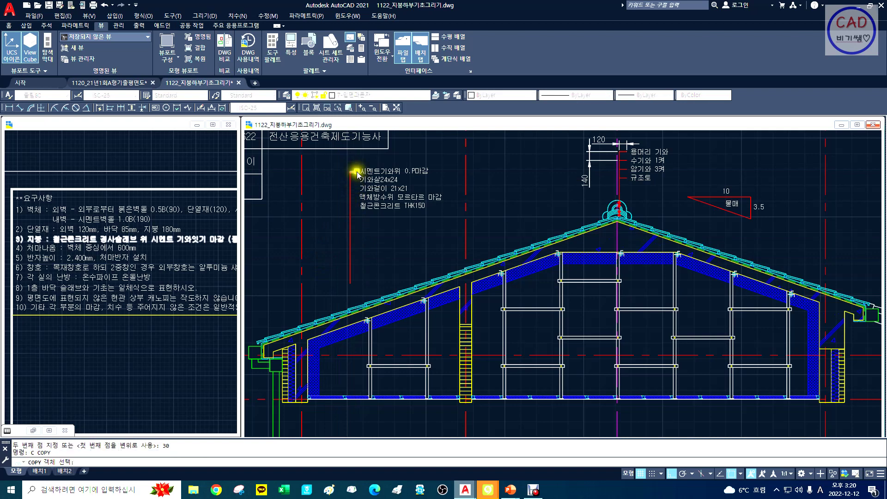
left_click(350, 190)
key("Return")
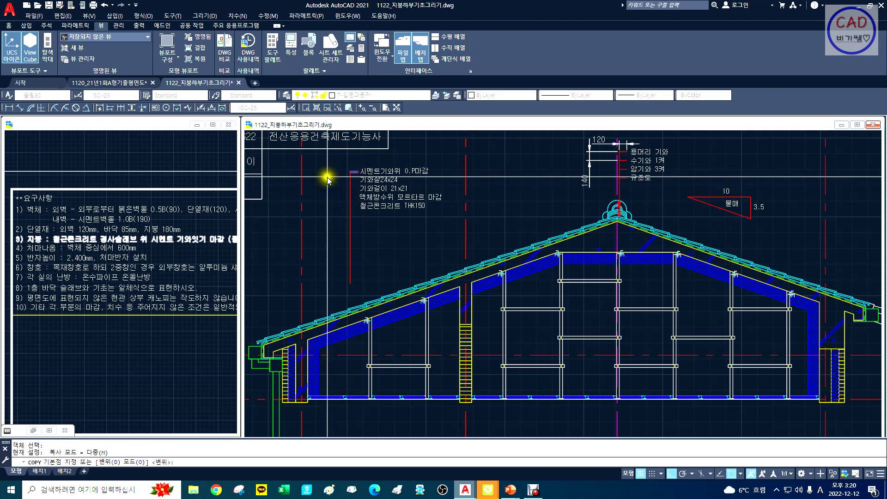
left_click(327, 176)
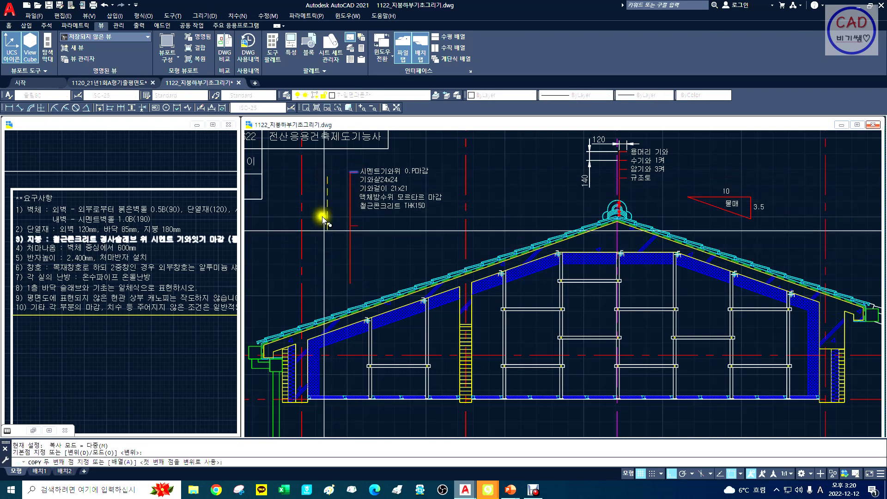
type("ㅅ")
key("Return")
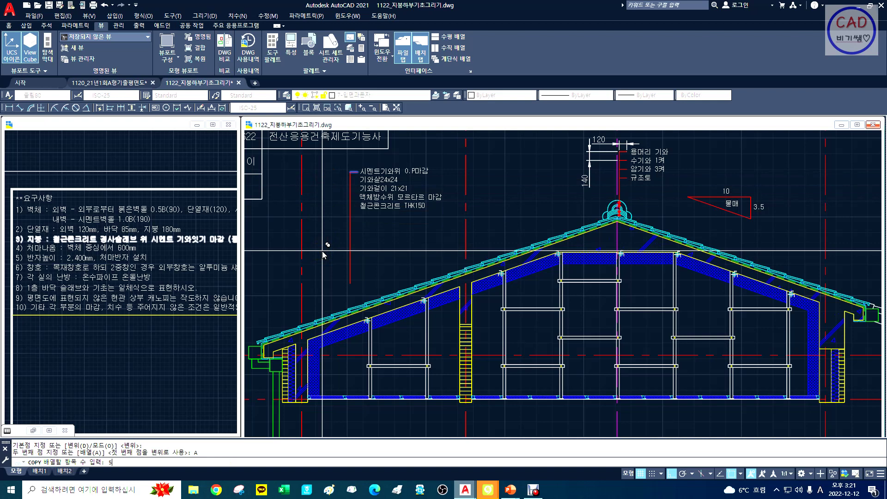
key("Return")
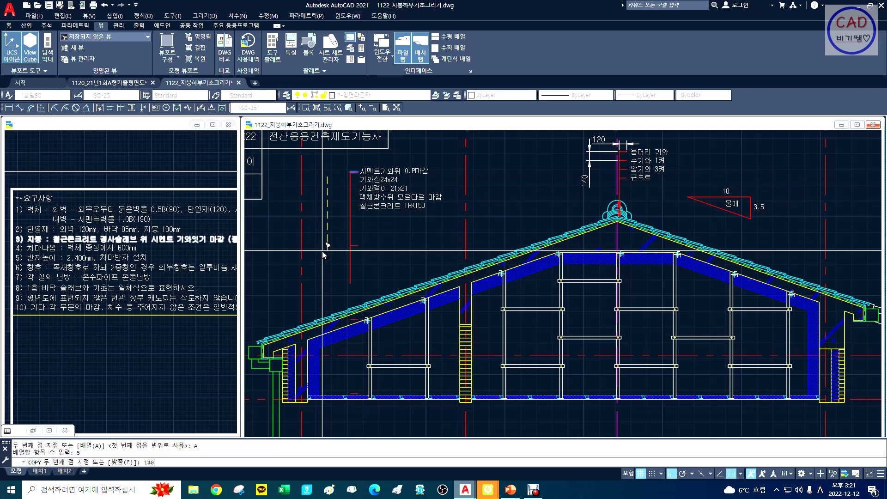
type("140")
key("Return")
key("Escape")
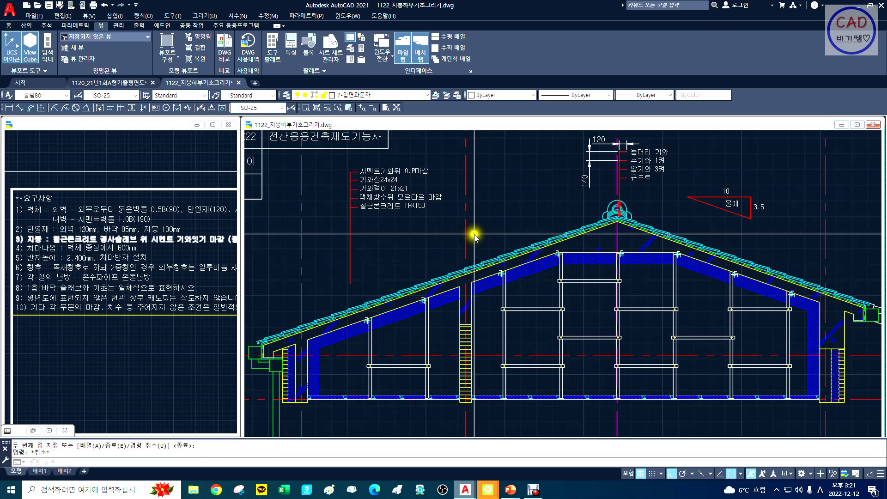
Step: Erase the two linear measuring dimensions beside the ridge tile note's leader
type("e")
key("Return")
left_click(601, 181)
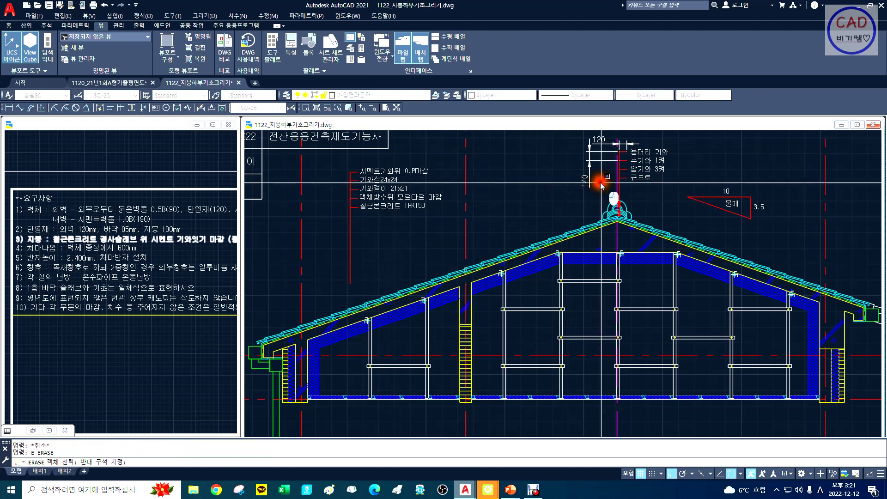
left_click(584, 141)
right_click(569, 158)
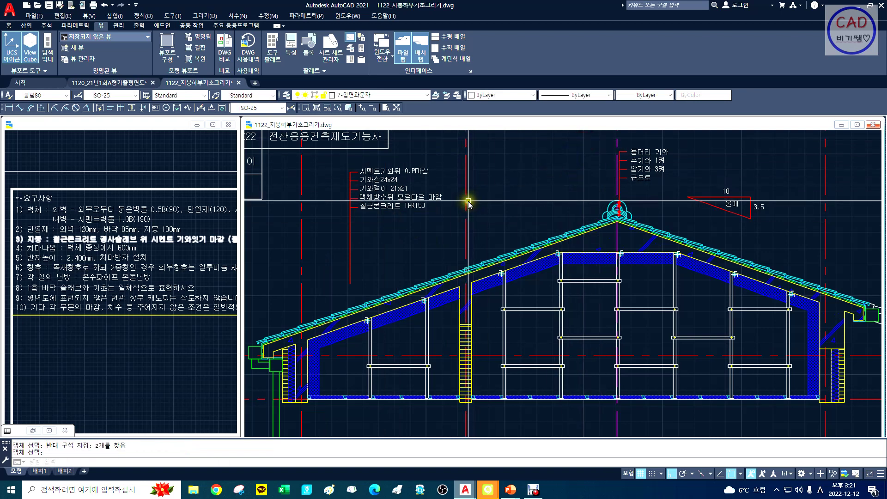
Step: Move the five-line roof finish note with its leader freely down and right so the leader's end crosses the left roof slope
middle_click_drag(445, 232, 415, 245)
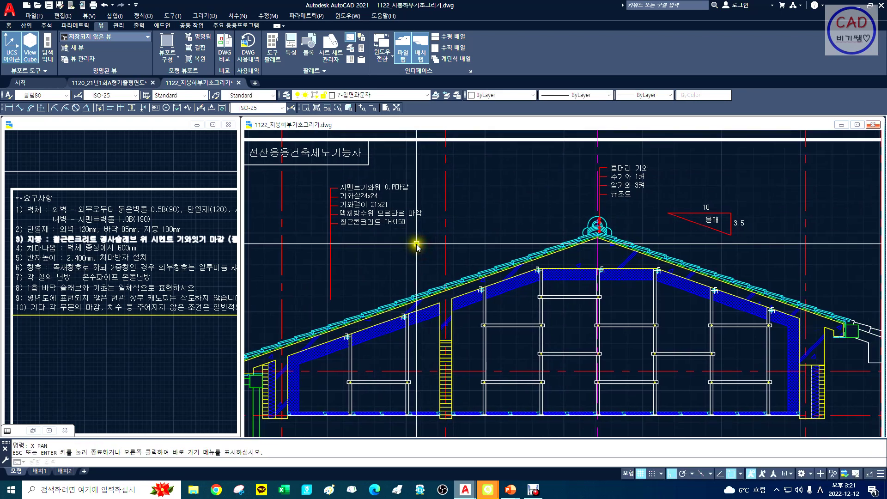
key("Escape")
type("m")
key("Return")
left_click(381, 267)
left_click(320, 176)
key("Return")
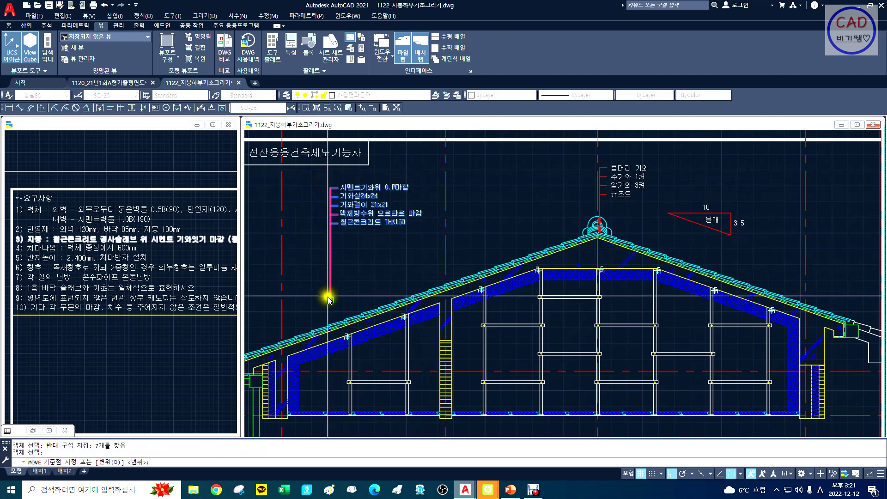
left_click(330, 299)
key("F8")
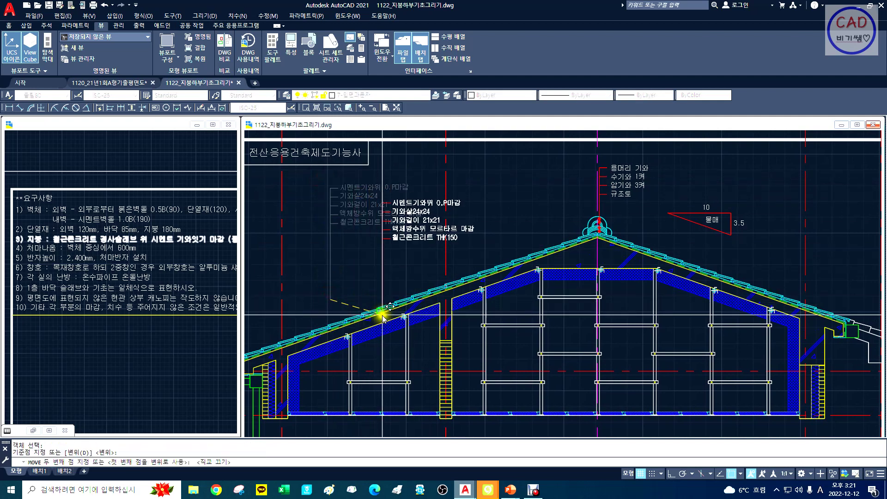
left_click(361, 357)
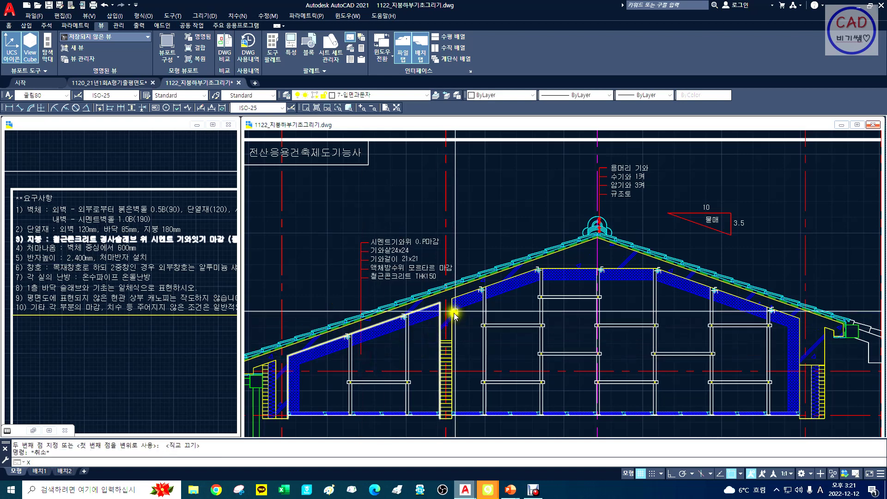
Step: Copy the topmost red dot on the ridge tile leader to the clipboard
middle_click_drag(512, 287, 504, 264)
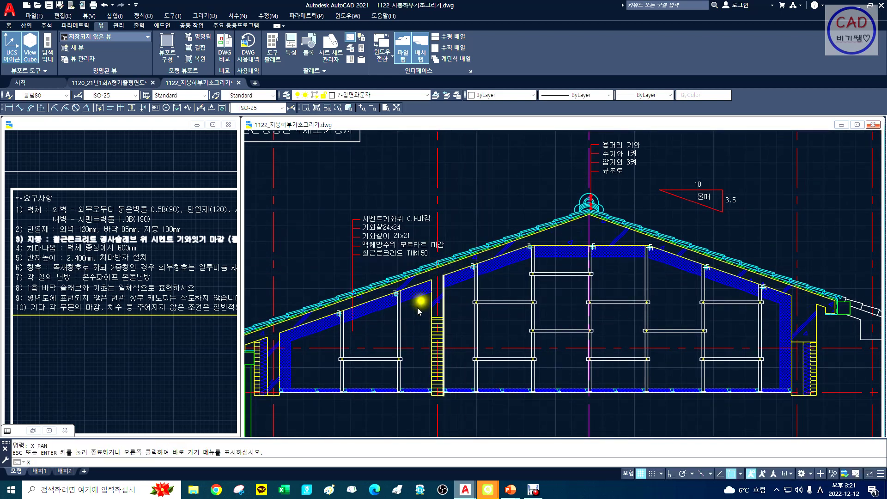
middle_click_drag(411, 292, 410, 279)
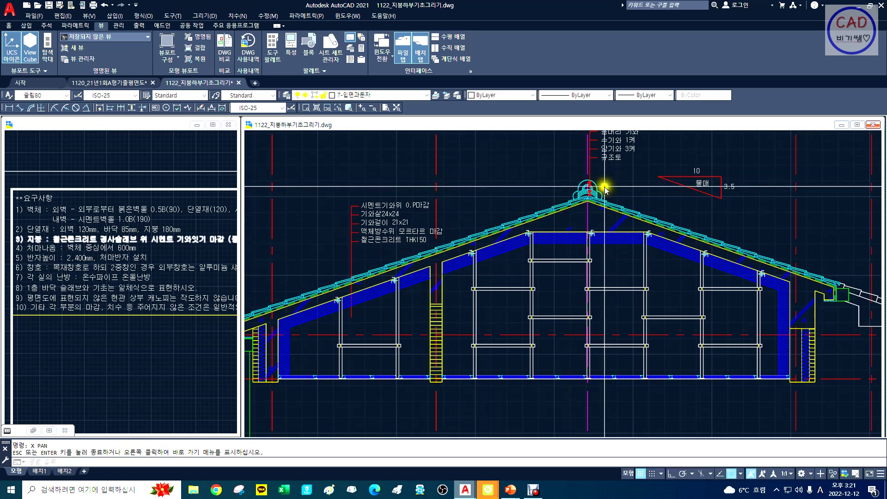
type("z")
key("Return")
type("w")
key("Return")
left_click(602, 221)
middle_click_drag(592, 192, 596, 214)
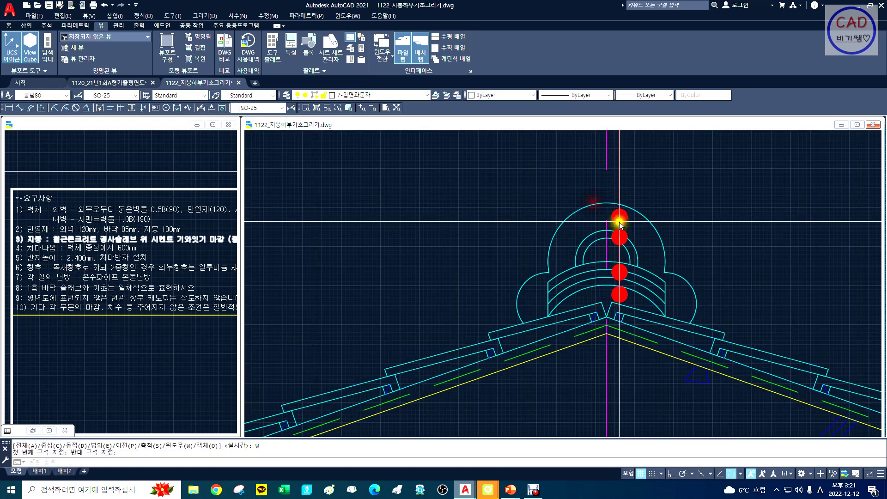
key("ctrl+c")
left_click(626, 220)
left_click(625, 215)
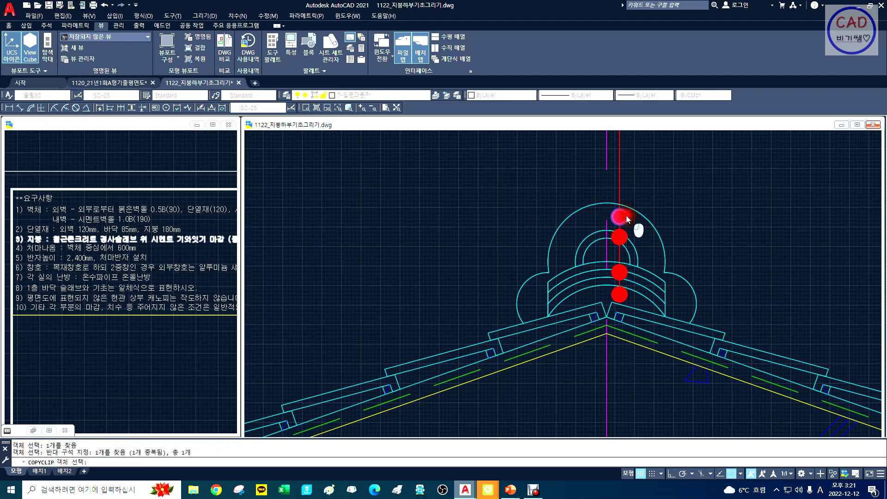
key("space")
Step: Paste the copied red dot in the empty area above the left roof slope, beside the finish note's leader
type("z")
key("space")
type("p")
key("space")
type("d")
key("space")
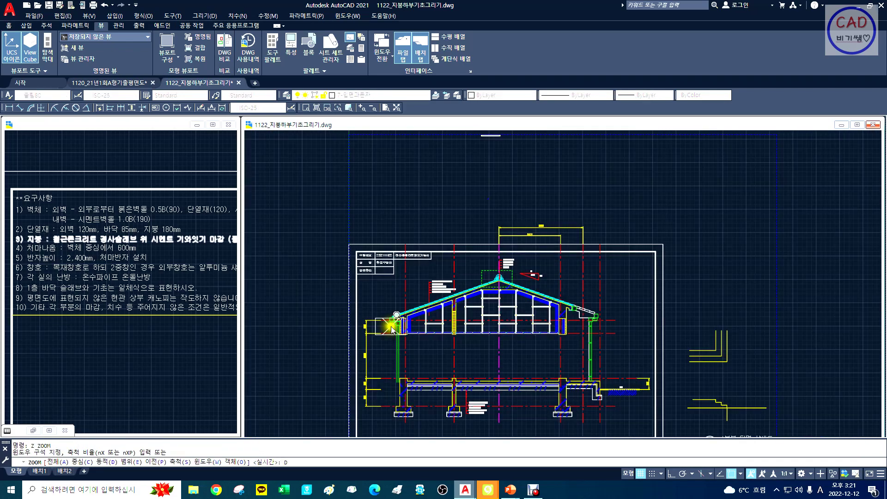
key("space")
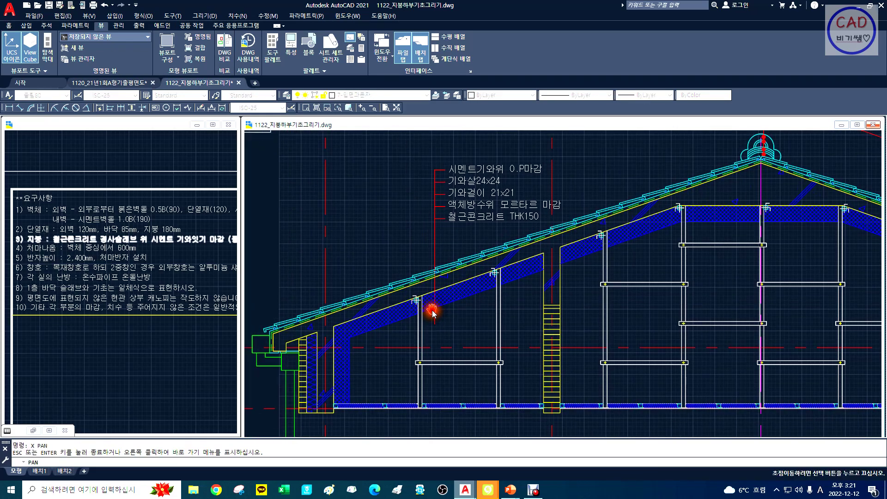
left_click_drag(531, 349, 400, 229)
key("ctrl+v")
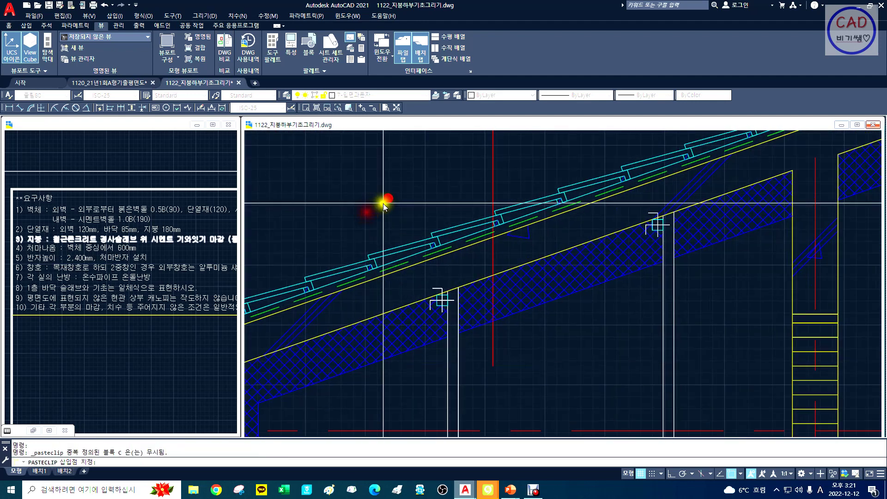
key("Escape")
Step: Draw a circle of radius 20 beside the pasted red dot
type("x")
middle_click_drag(401, 192, 374, 259)
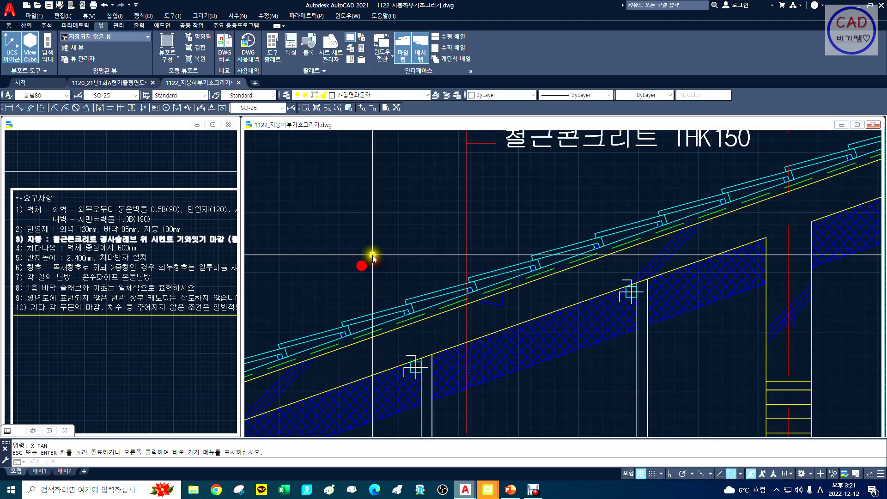
type("cc")
key("Return")
left_click(384, 248)
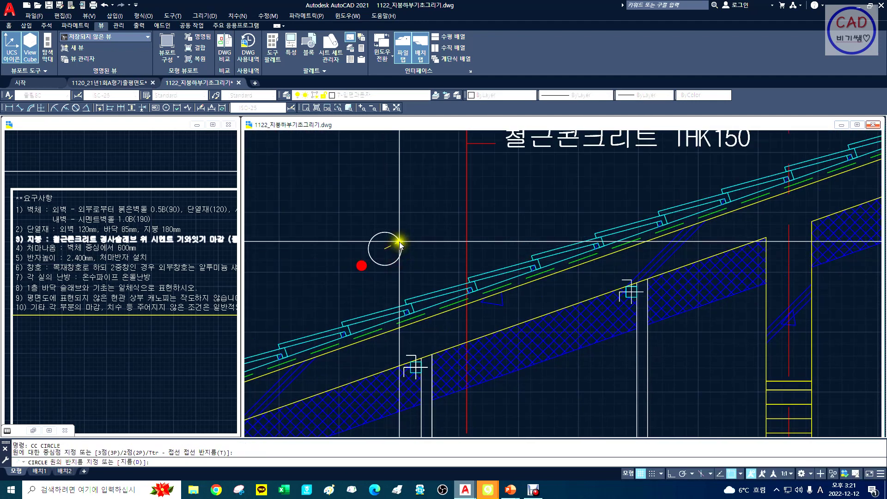
type("20")
key("Return")
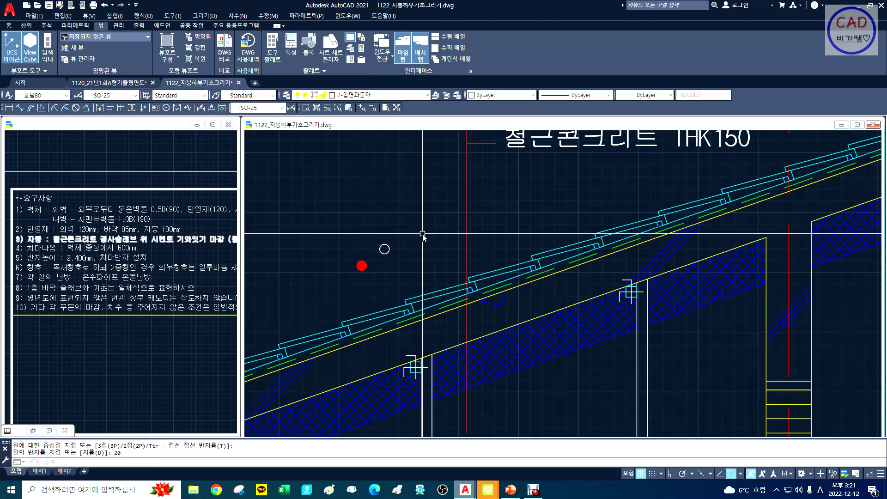
Step: Fill the new circle with a SOLID hatch
type("h")
key("Return")
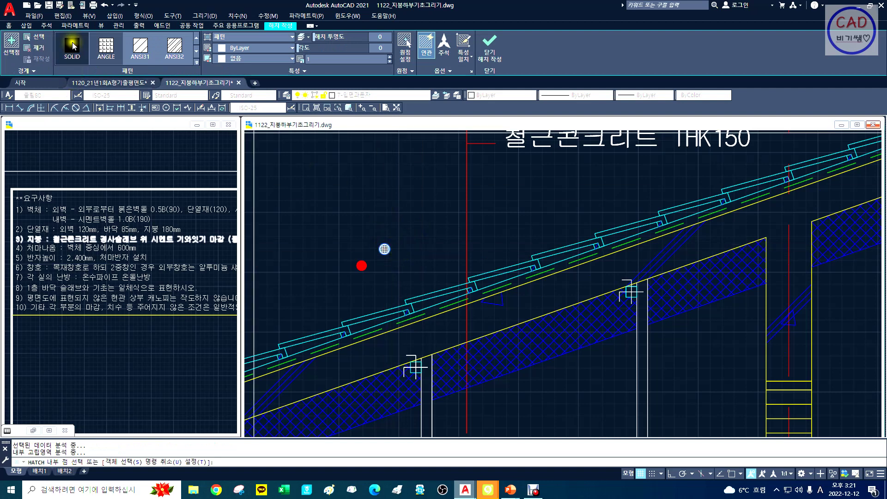
left_click(71, 44)
key("Escape")
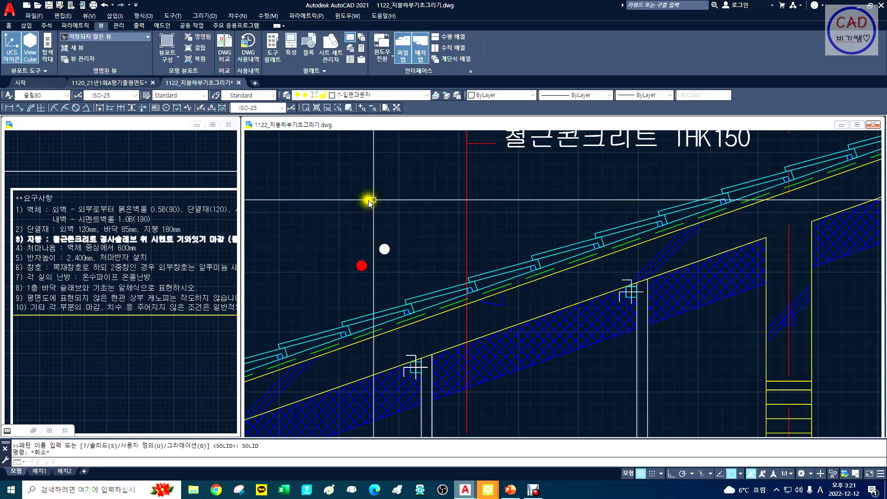
Step: Match the circle and its solid fill to the red leader line, and make 1-치수선(0.2) the current layer
type("ma")
key("Return")
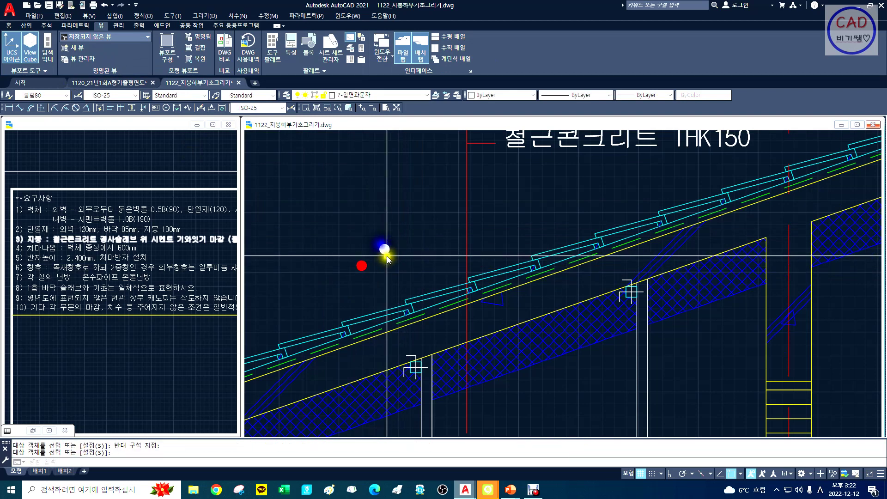
key("Escape")
type("ma")
key("Return")
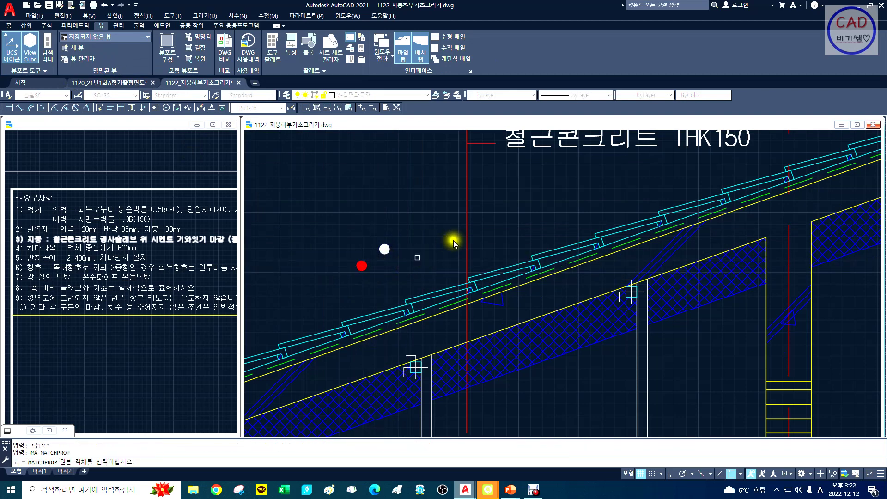
left_click(467, 236)
left_click(397, 219)
left_click(374, 266)
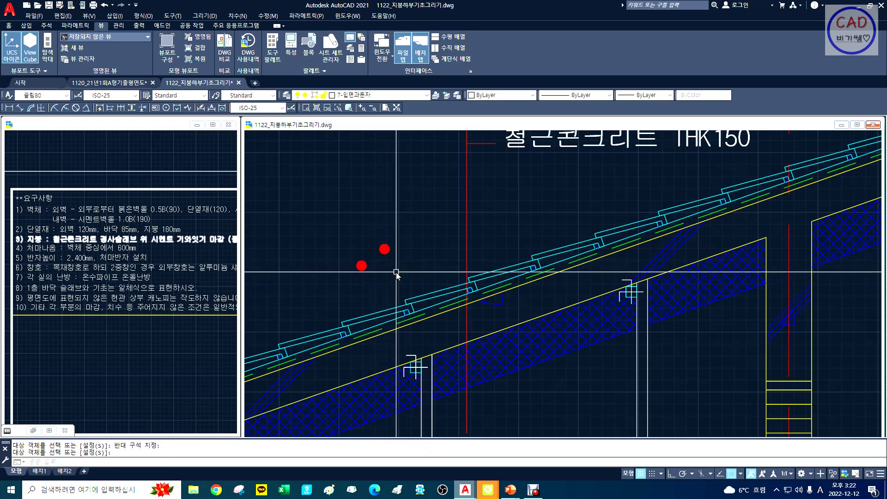
type("2")
key("Return")
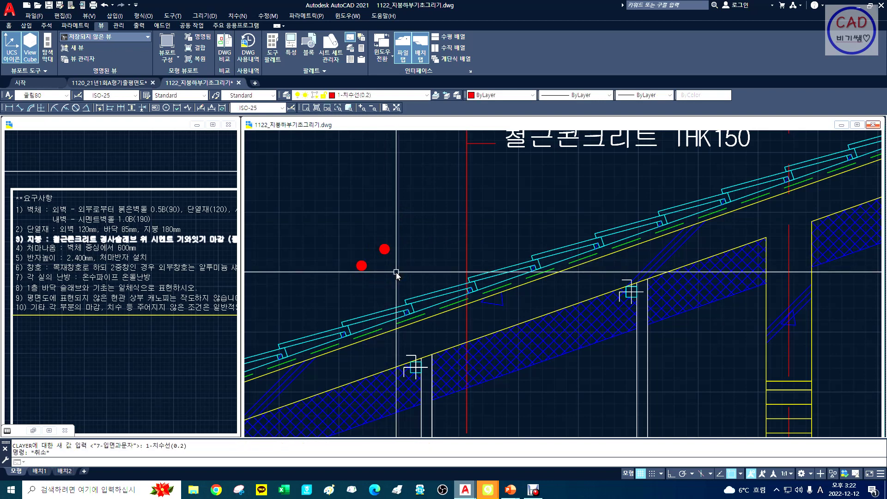
Step: Copy the filled red circle with its hatch to the clipboard and paste a duplicate to its right
key("ctrl+c")
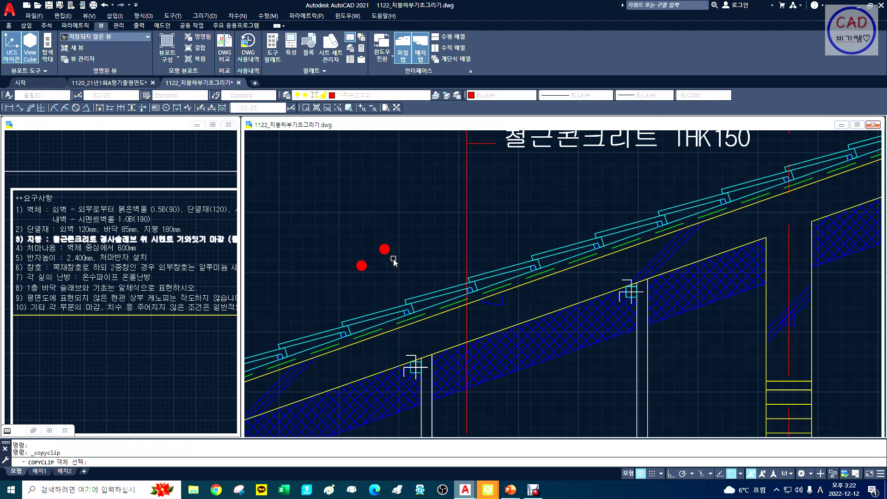
left_click(394, 261)
left_click(373, 225)
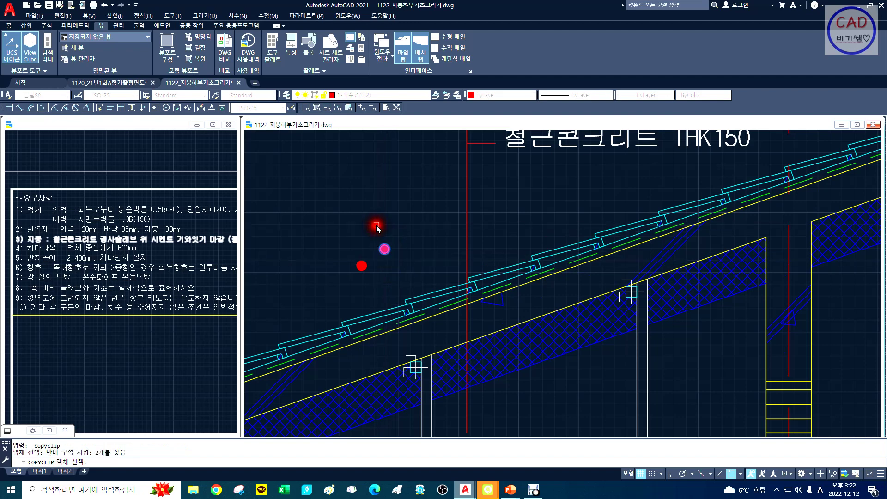
right_click(416, 247)
key("ctrl+v")
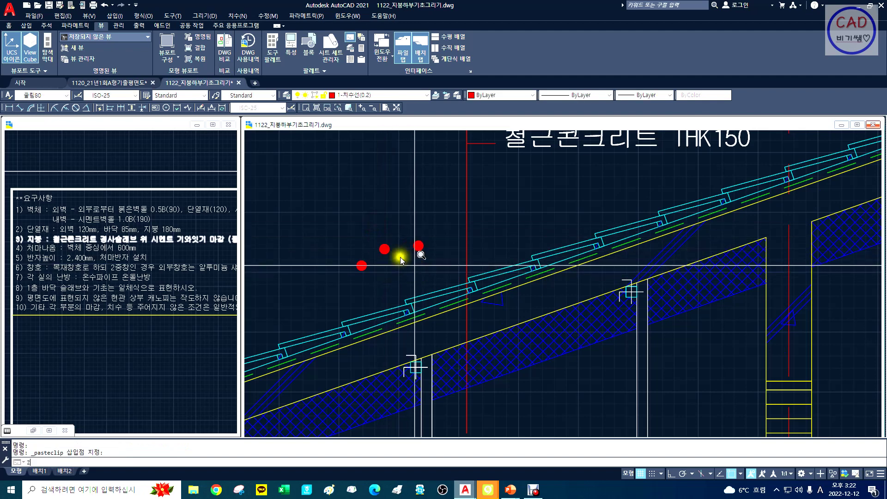
key("Return")
left_click(337, 226)
left_click(481, 283)
type("e")
key("Return")
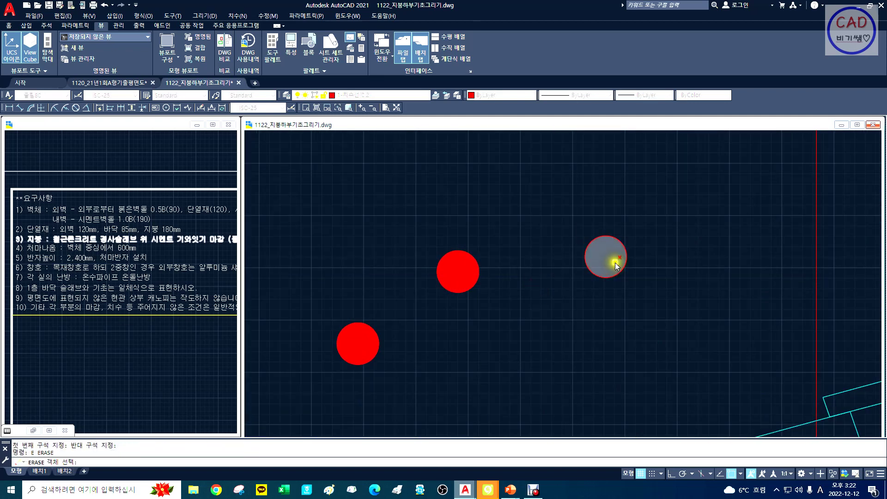
left_click(611, 266)
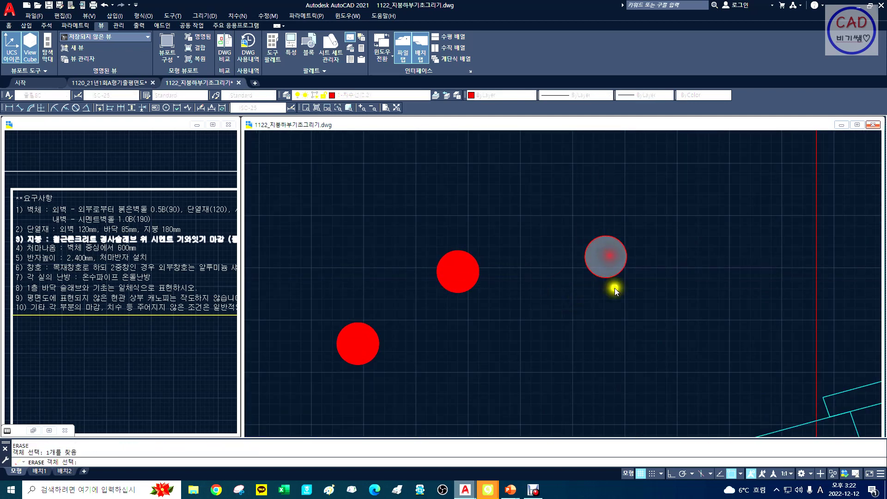
key("Escape")
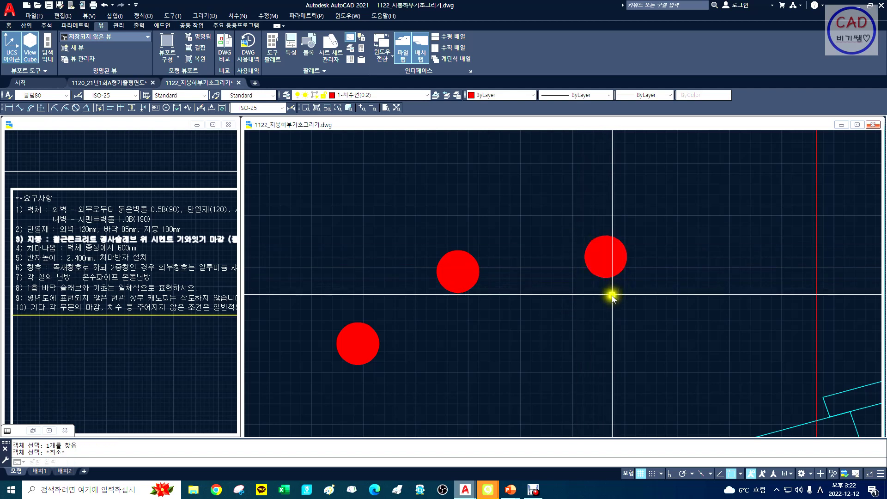
Step: Erase the leftmost red dot with a single selection, and undo the erasure
middle_click_drag(633, 337, 626, 270)
key("Escape")
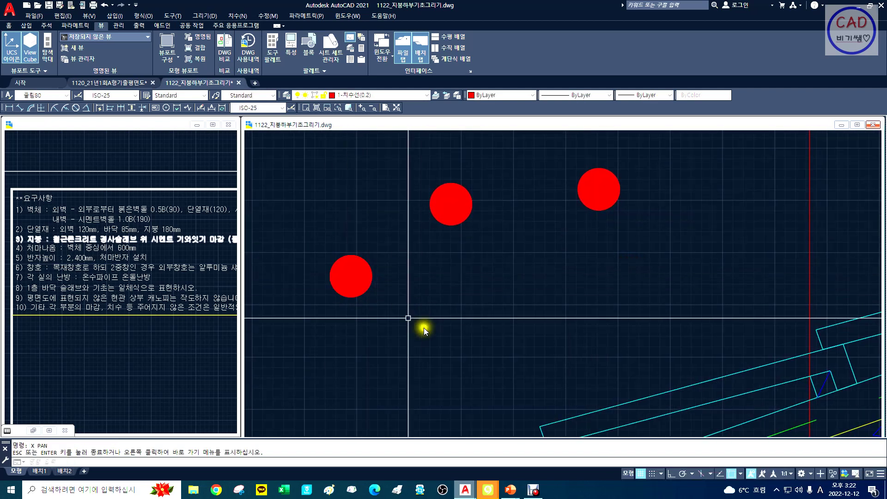
type("e")
key("Return")
left_click(361, 279)
key("Return")
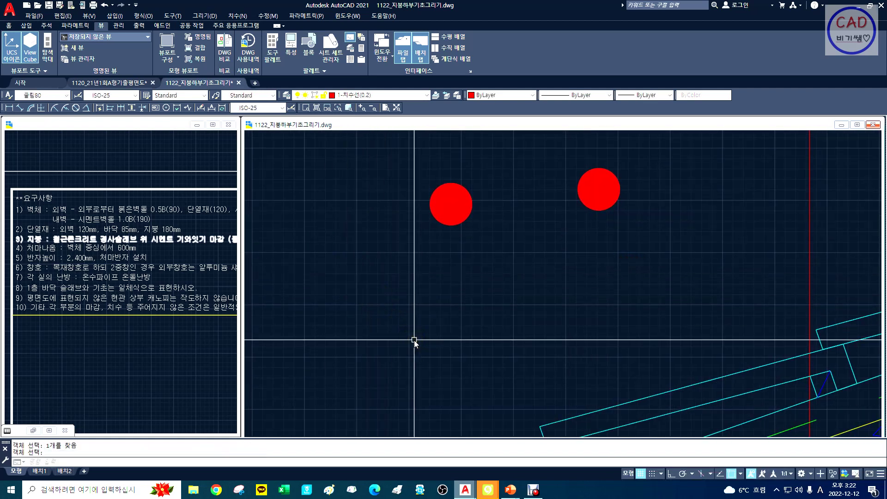
key("ctrl+z")
Step: Copy the middle circle and its fill with the circle's center as base point, and paste a duplicate just below it
middle_click_drag(564, 277, 522, 296)
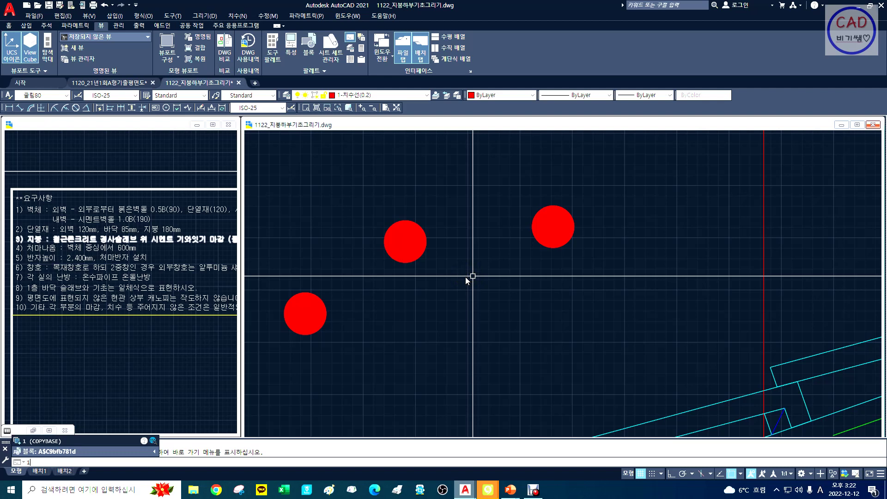
key("Return")
type("CEN")
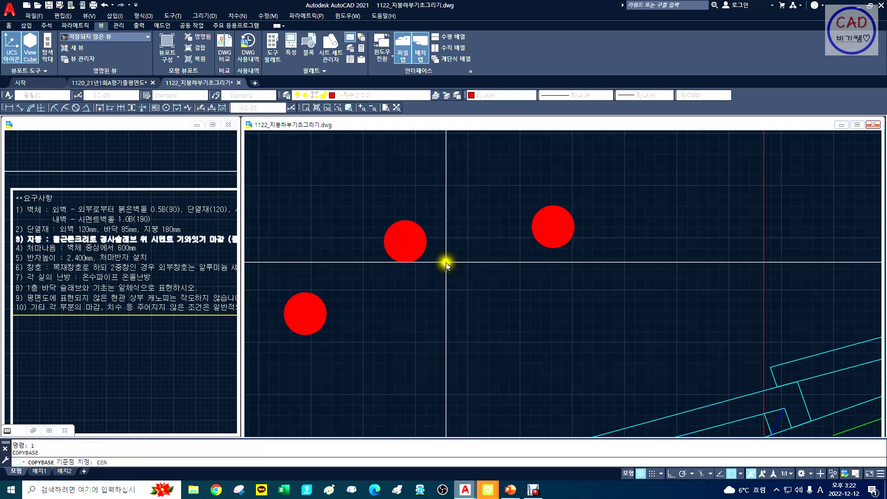
key("Return")
left_click(423, 254)
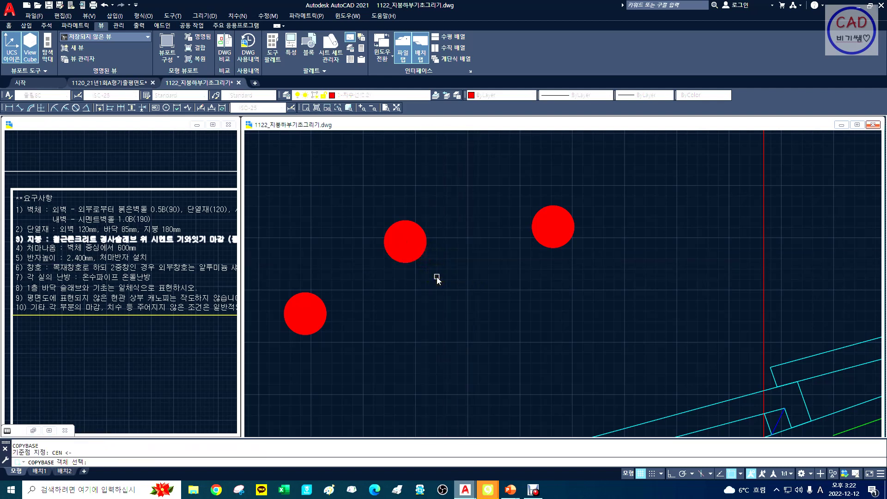
left_click(436, 278)
left_click(390, 208)
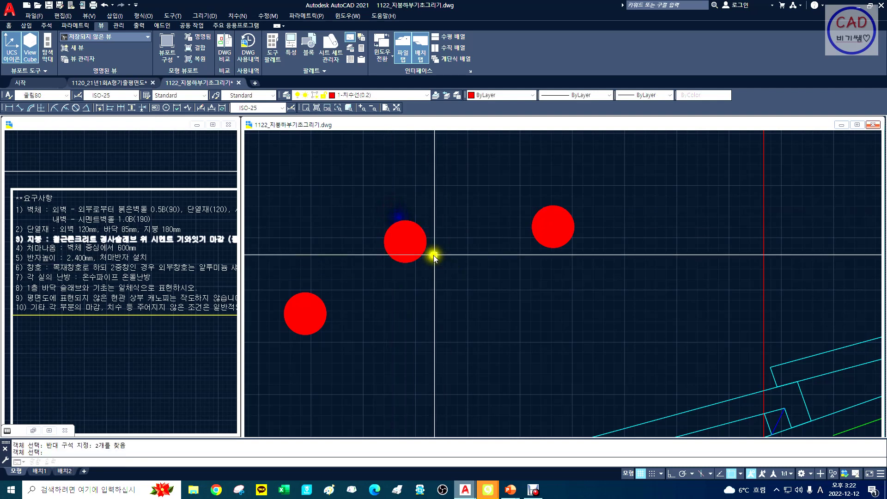
key("ctrl+v")
left_click(451, 302)
Step: Erase only the fill of the newly copied lower red dot, and undo the erasure
type("E")
key("Return")
left_click(456, 299)
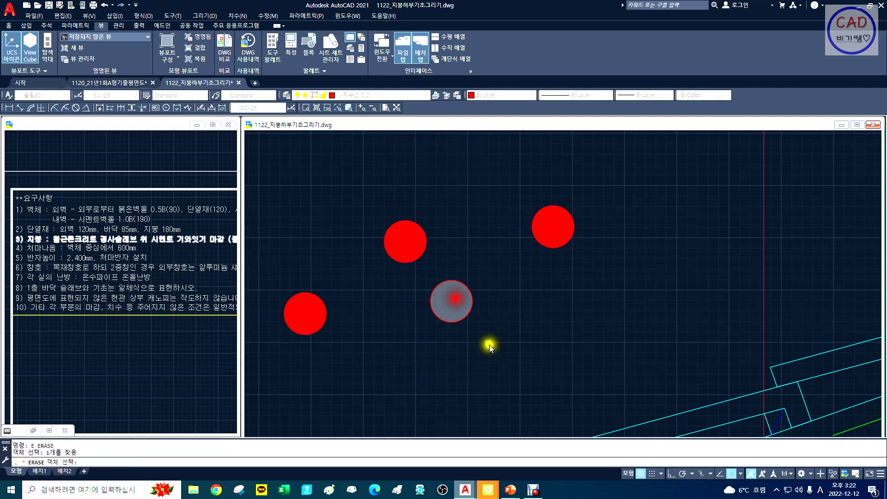
key("Return")
key("ctrl+z")
Step: Erase the newly copied lower dot and the rightmost dot, each with its circle and fill
type("E")
key("Return")
left_click(496, 346)
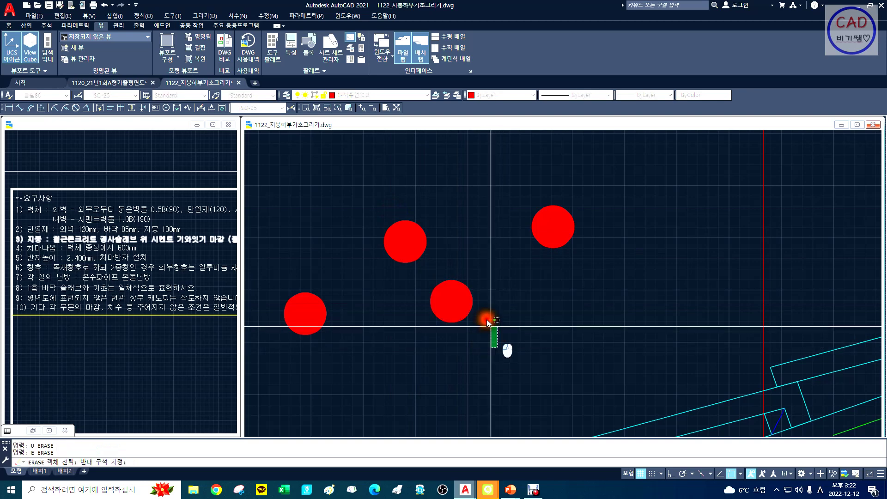
left_click(449, 276)
key("Return")
key("Return")
left_click(571, 267)
left_click(541, 195)
left_click(465, 311)
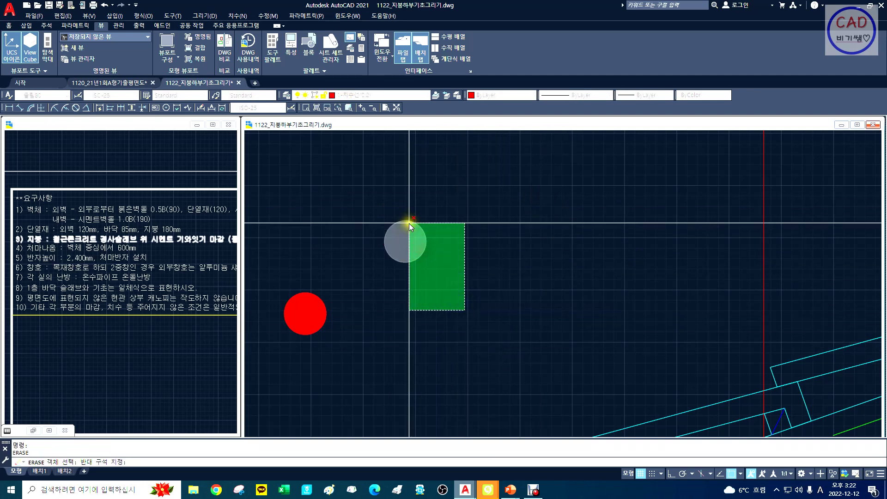
key("Escape")
Step: Stretch the red leader's lower end straight up into the concrete roof slab, with ortho on and object snap off
middle_click_drag(668, 304, 536, 190)
mouse_move(610, 342)
middle_mouse_down()
mouse_move(550, 261)
mouse_move(514, 269)
middle_mouse_up()
type("z")
key("Return")
type("d")
key("Return")
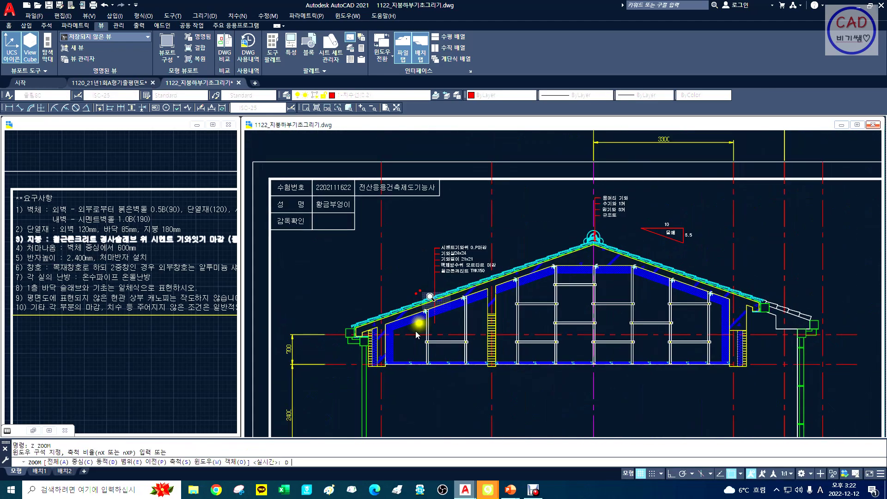
right_click(455, 280)
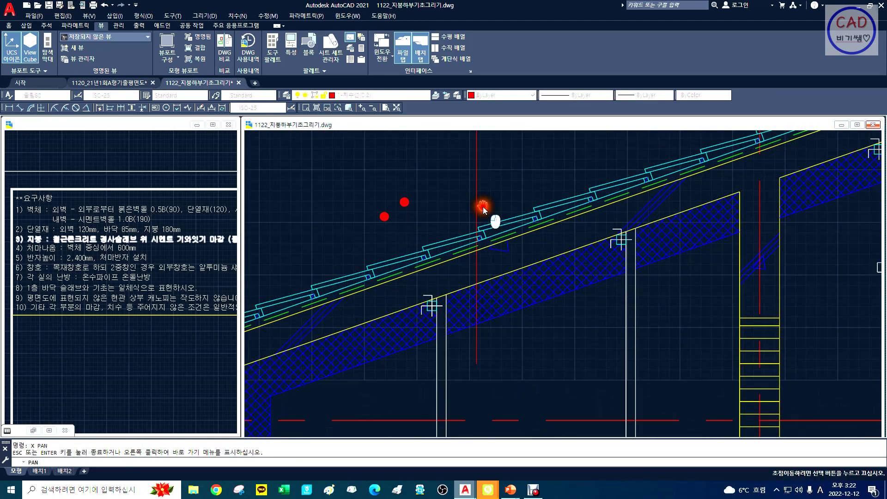
type("st")
key("Return")
left_click(496, 389)
left_click(464, 350)
key("Return")
left_click(531, 392)
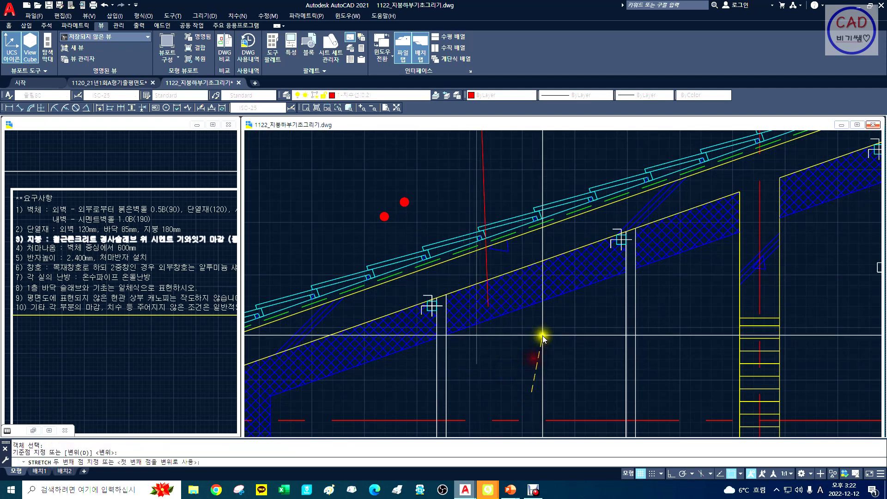
key("F8")
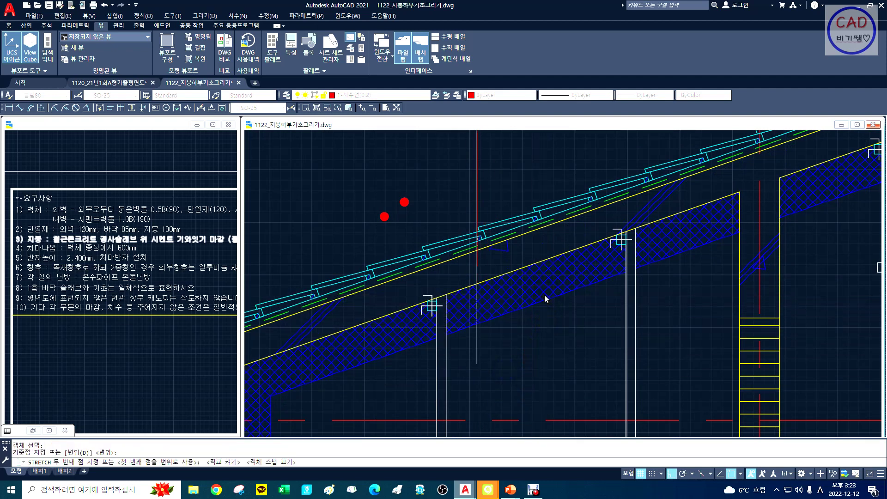
key("F3")
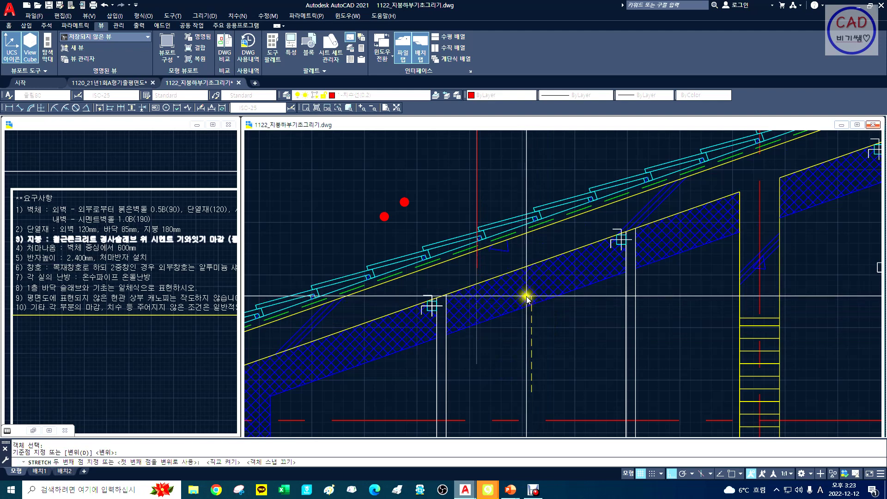
key("Escape")
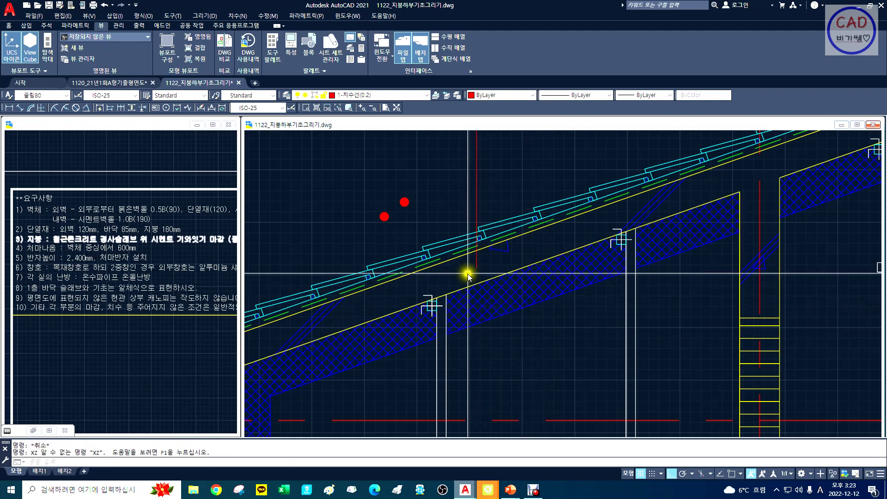
Step: Copy the upper of the two red dots beside the leader, including its circle and fill
type("p")
key("Return")
left_click_drag(445, 239, 441, 257)
key("Escape")
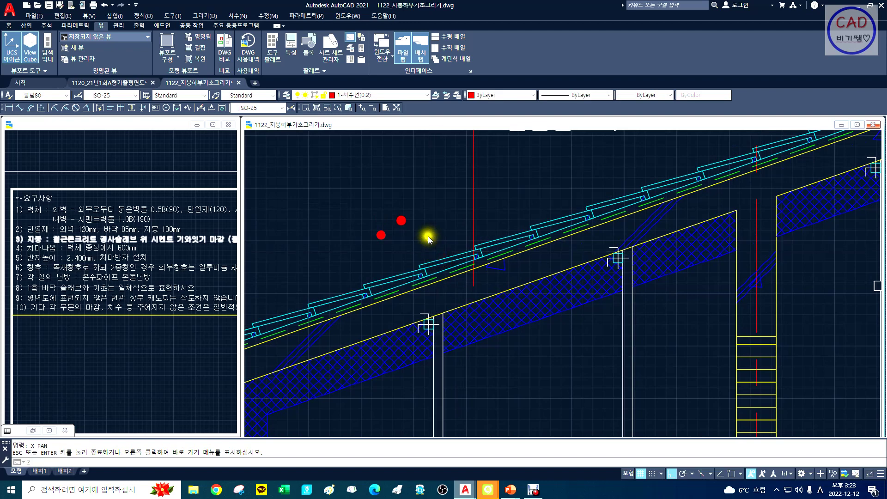
type("z")
key("space")
type("w")
key("space")
left_click(328, 183)
left_click(673, 374)
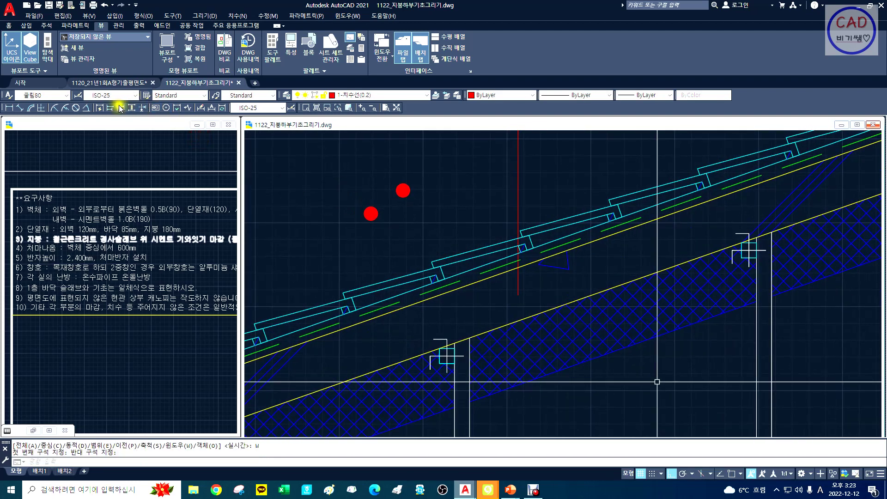
type("c")
key("space")
left_click(421, 210)
left_click(392, 168)
key("space")
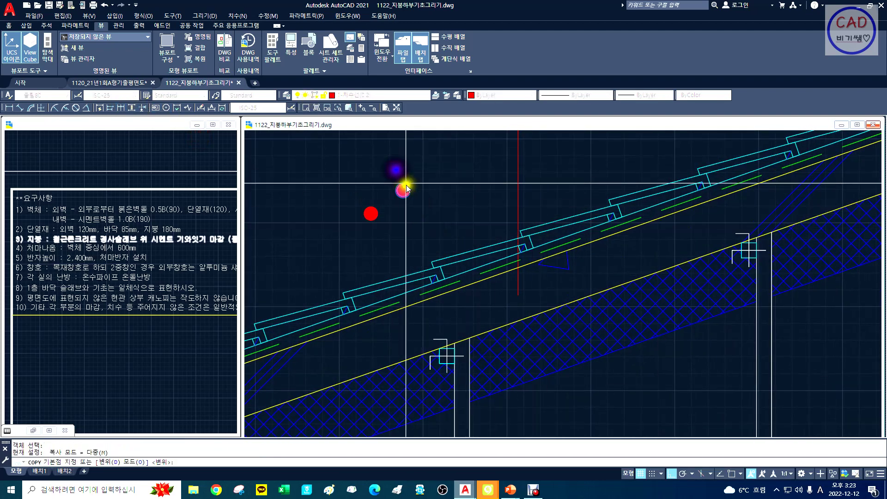
Step: Copy the red dot from its centre to the lower end of the red leader line inside the roof slab
type("cen")
key("space")
left_click(403, 190)
type("end")
key("space")
left_click(522, 282)
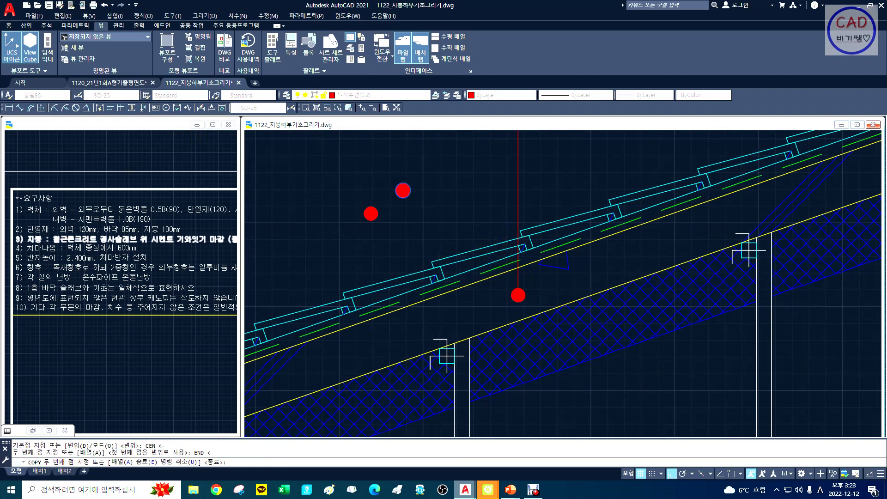
key("Escape")
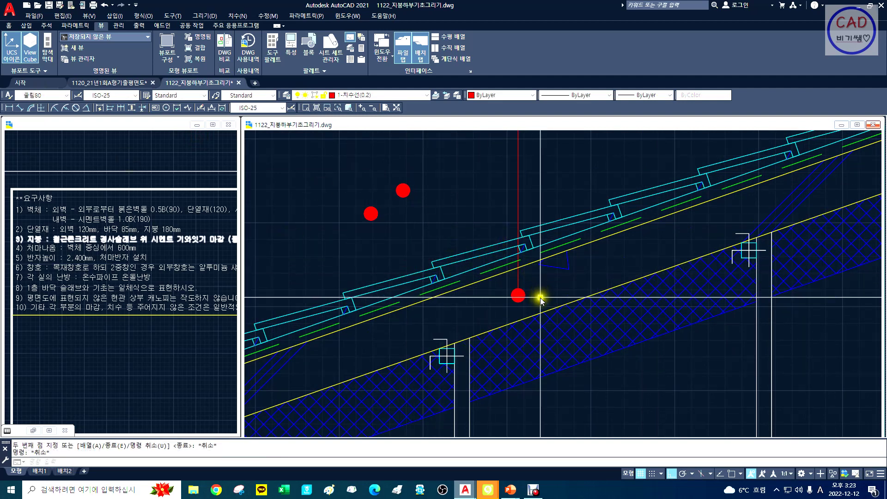
Step: Copy the leader's end dot straight up three times, onto the slab's upper edge, the batten layer and the roof tiles
type("c")
key("space")
left_click(497, 278)
left_click(556, 322)
key("space")
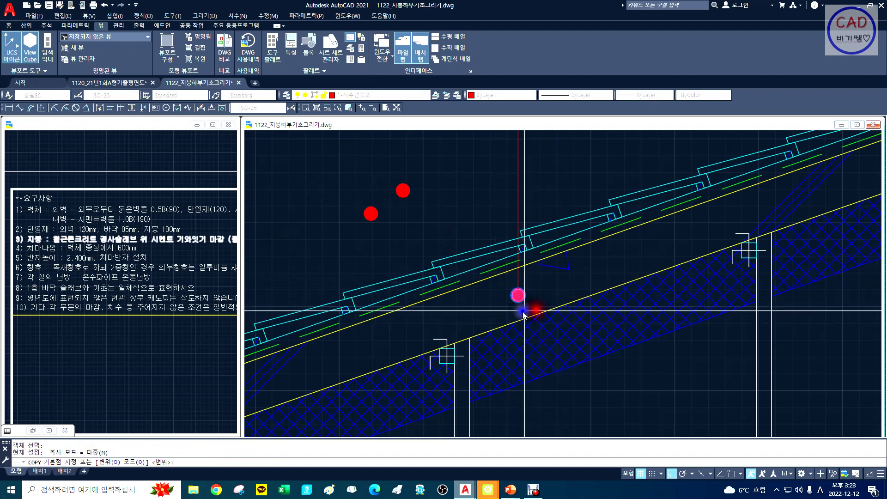
left_click(469, 314)
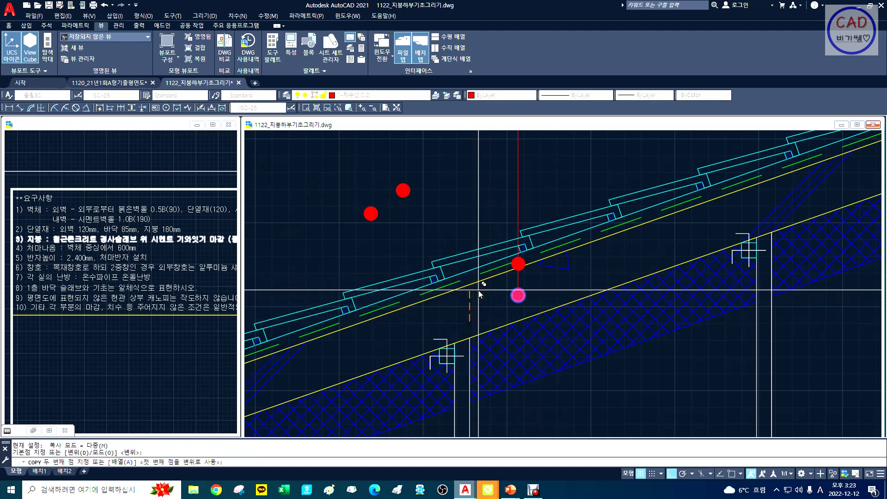
left_click(479, 293)
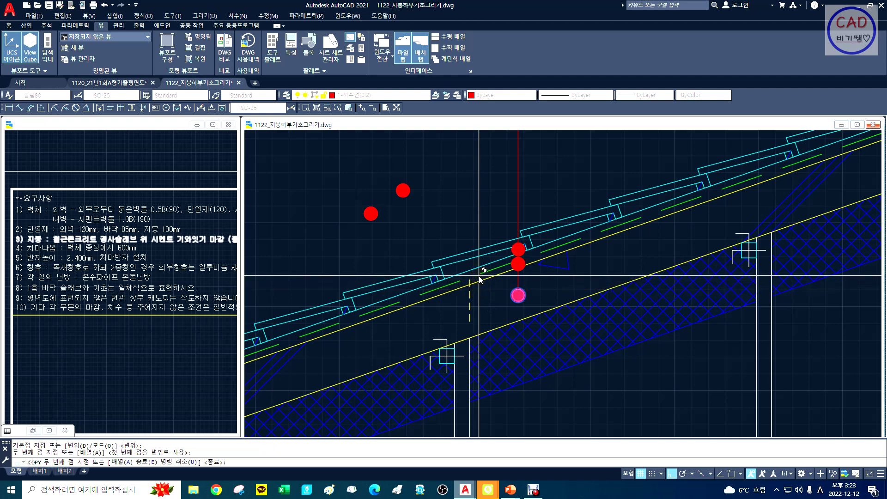
left_click(480, 276)
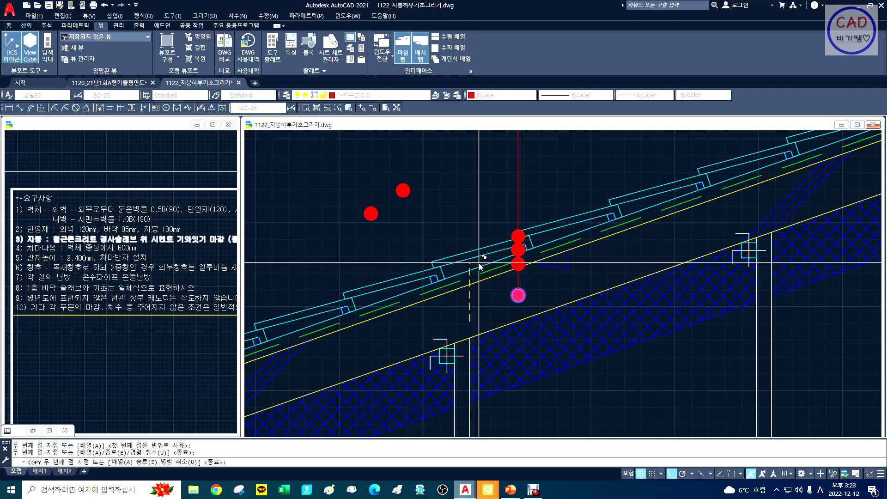
left_click(478, 263)
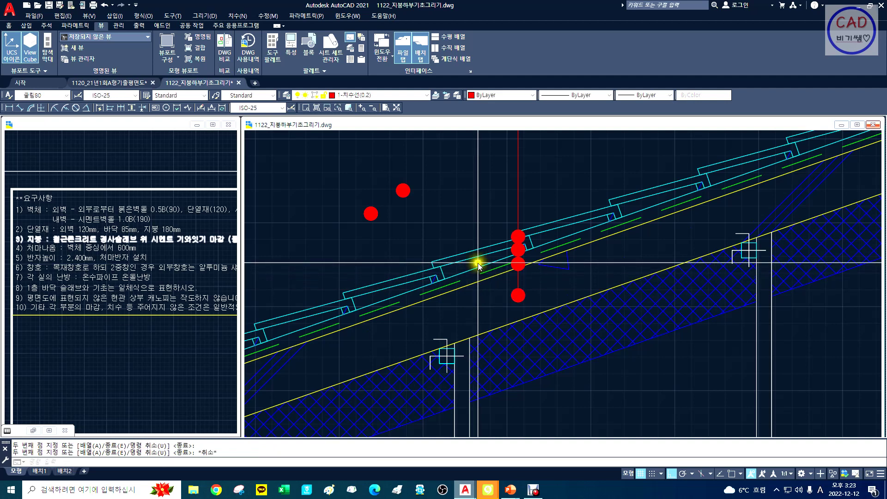
key("Escape")
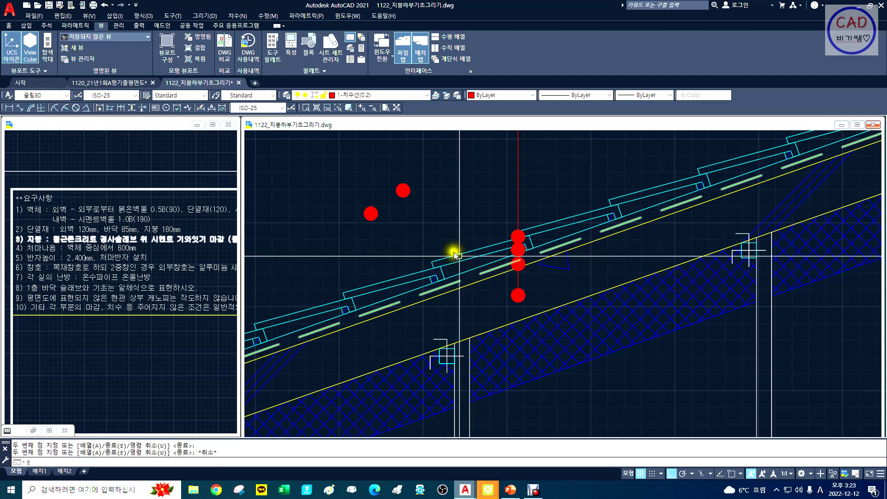
Step: Erase the two stray red dots in the blank area above the roof slope
type("e")
left_click(419, 230)
left_click(362, 180)
right_click(361, 180)
Step: Examine the whole roof section together with the material leader notes
type("z")
scroll(470, 222, "down", 6)
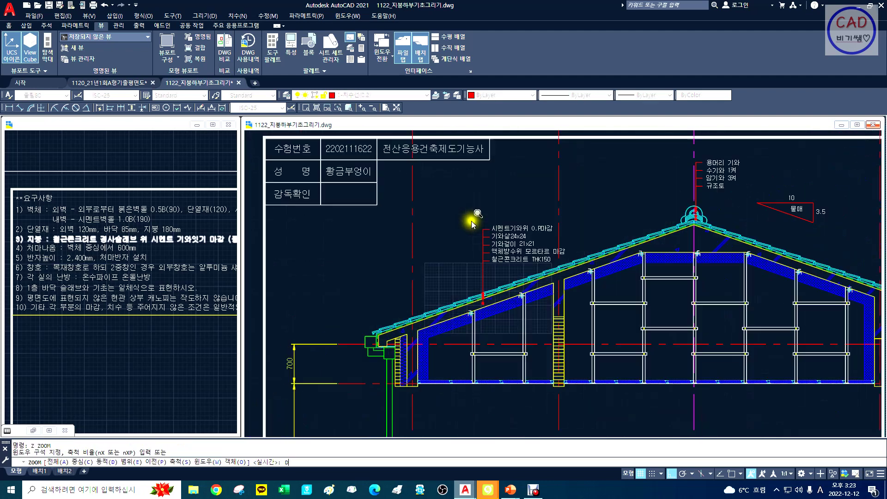
scroll(518, 303, "up", 5)
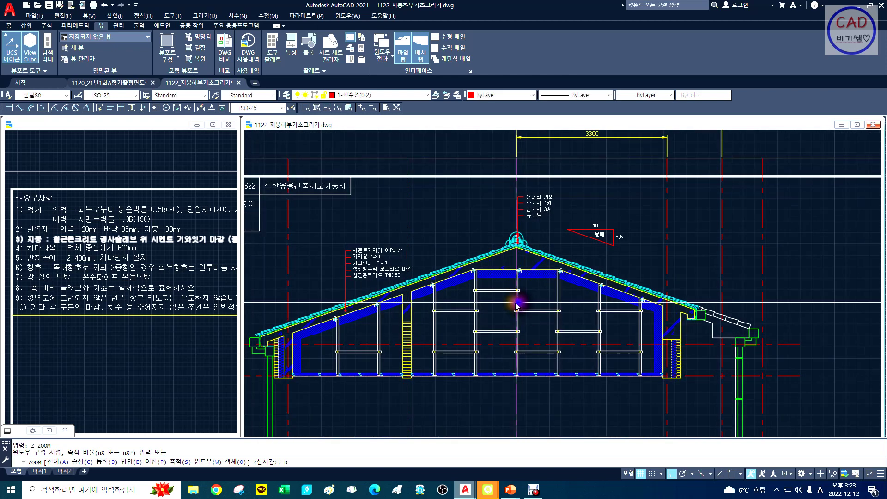
middle_click_drag(426, 307, 442, 278)
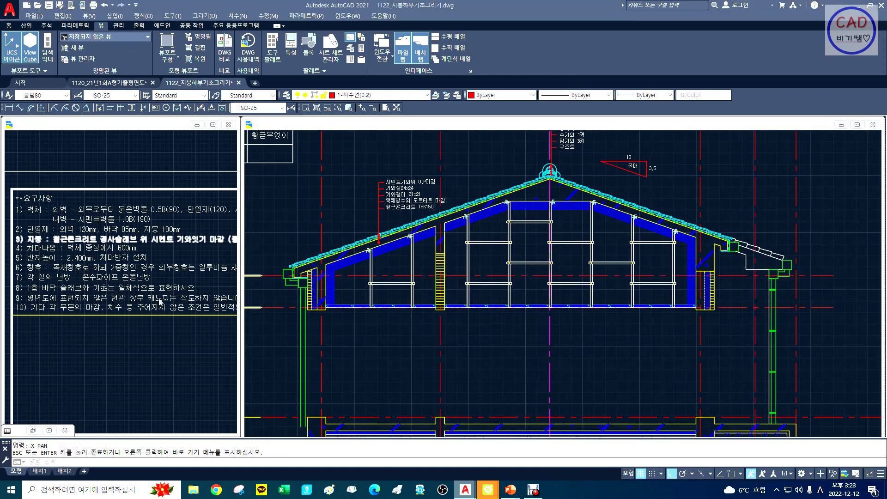
left_click(584, 320)
type("x")
key("space")
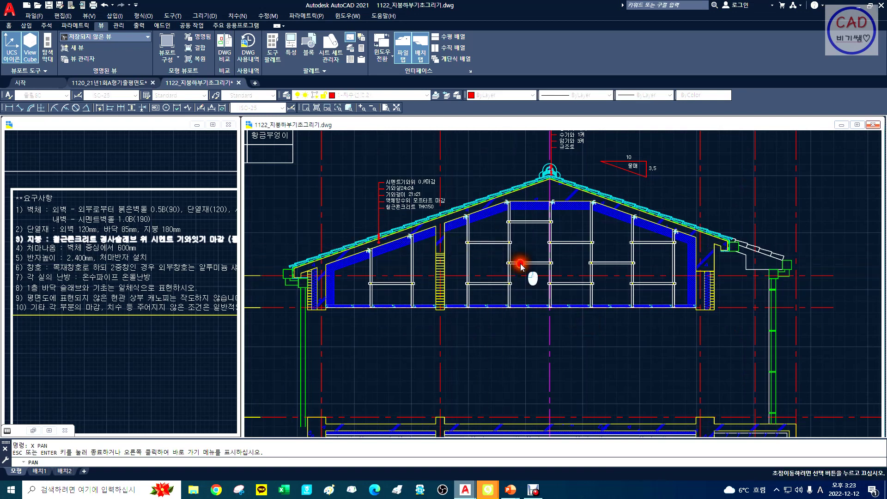
left_click_drag(521, 267, 509, 272)
key("Escape")
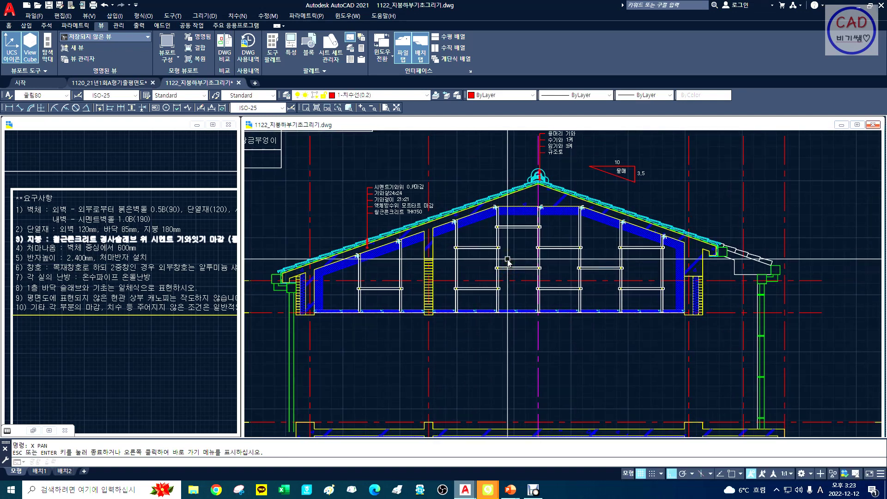
Step: Copy the leader's lowest dot to the clipboard with COPYCLIP and paste it into the blank area beside the roof notes
type("copy")
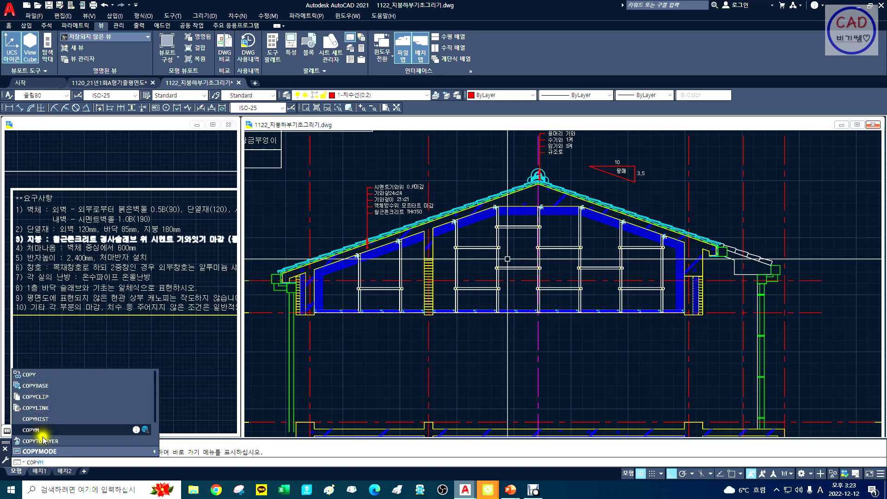
key("Escape")
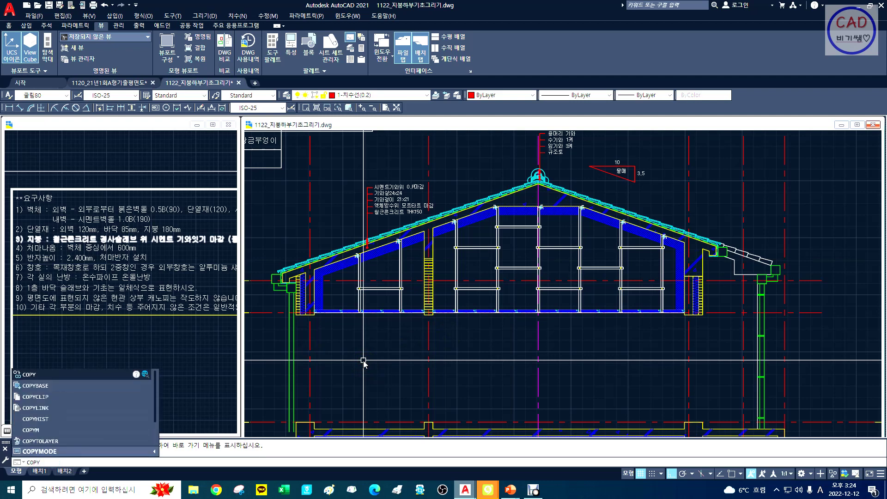
left_click(36, 396)
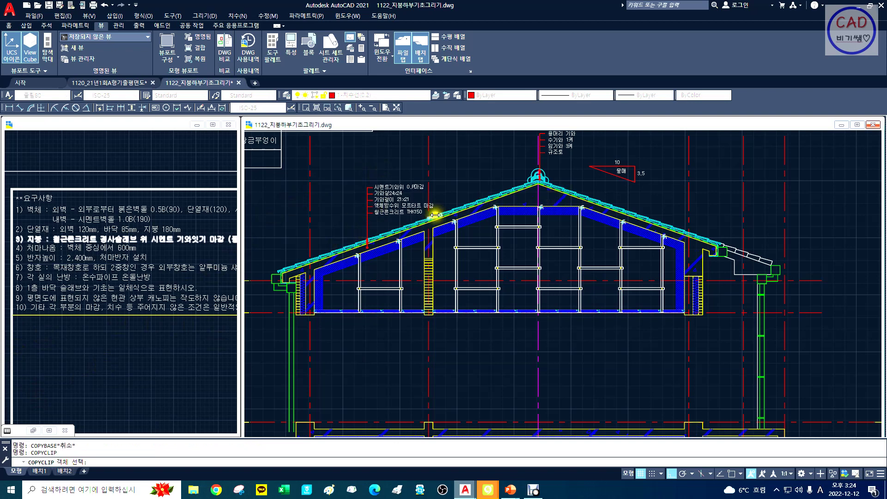
type("W")
key("space")
left_click(365, 244)
left_click(372, 251)
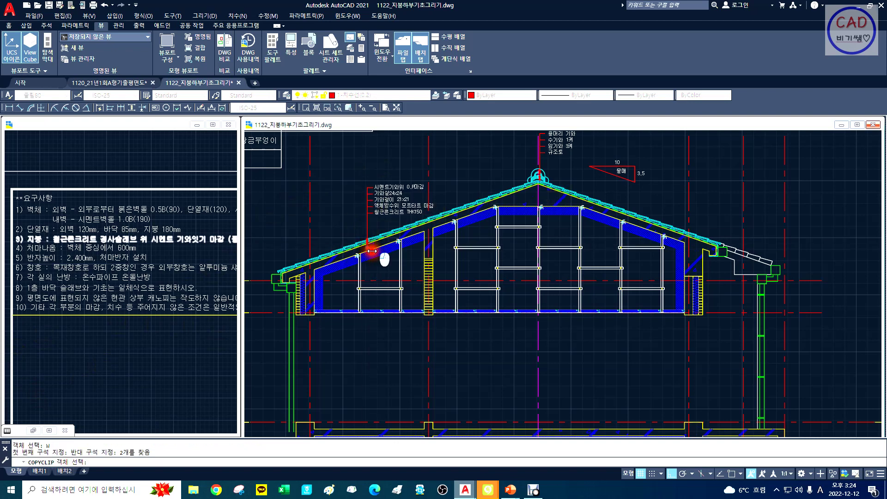
key("Return")
key("ctrl+v")
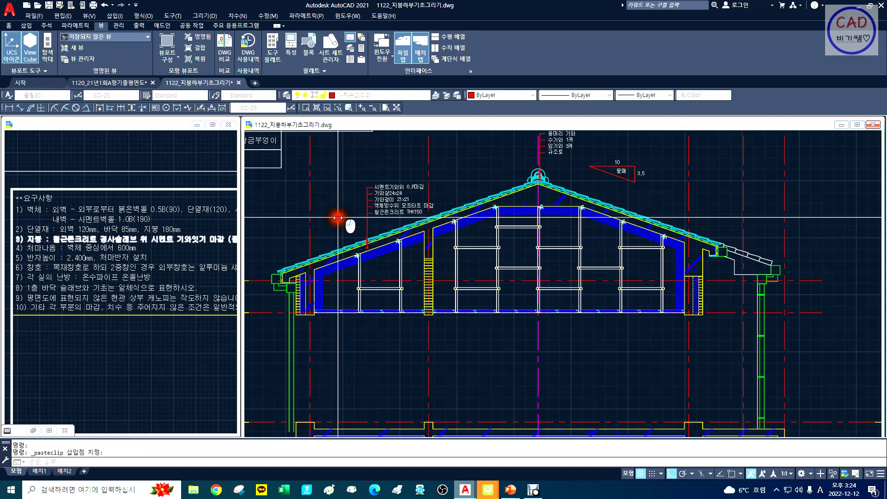
Step: Erase the pasted dot from the blank area beside the roof notes
type("Z")
key("space")
type("W")
key("space")
left_click(332, 208)
left_click(360, 235)
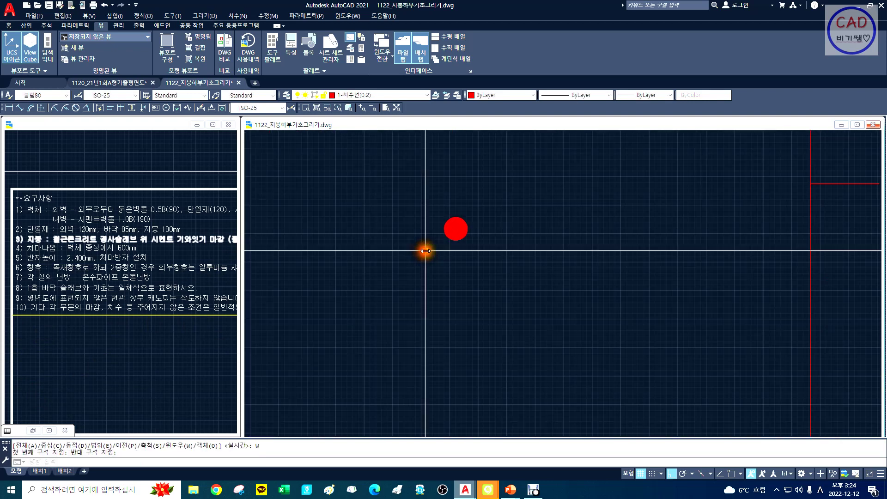
type("E")
key("space")
right_click(501, 275)
right_click(494, 263)
left_click(495, 263)
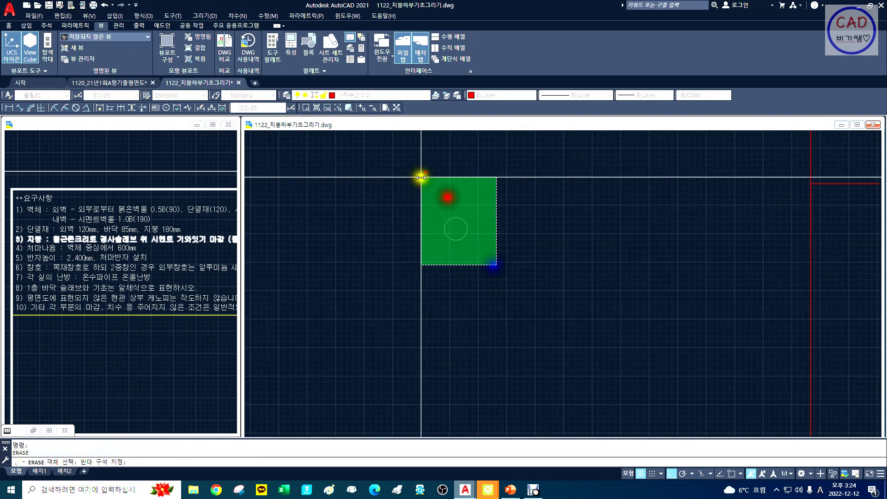
left_click(420, 179)
right_click(448, 226)
Step: Examine the dots on the material leader where it crosses the tile, batten and slab layers of the roof slope
type("X")
key("space")
left_click_drag(548, 274, 464, 251)
key("Escape")
type("Z")
key("space")
type("D")
key("space")
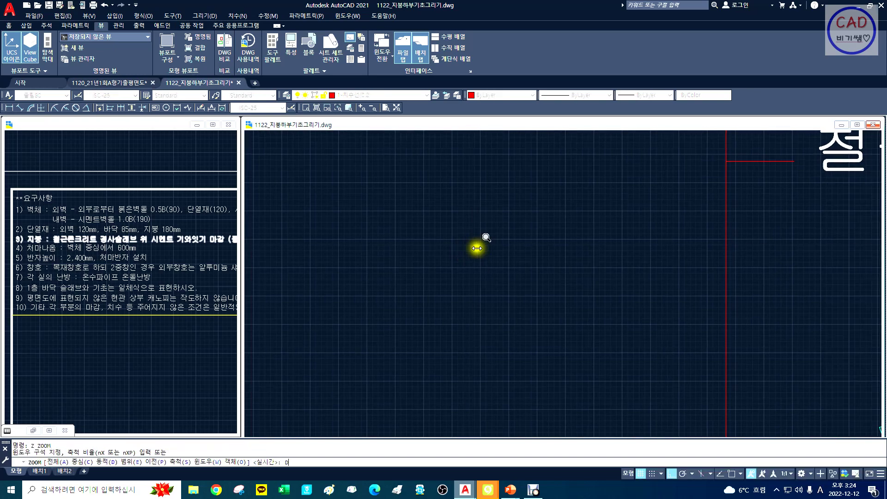
left_click(367, 342)
right_click(408, 305)
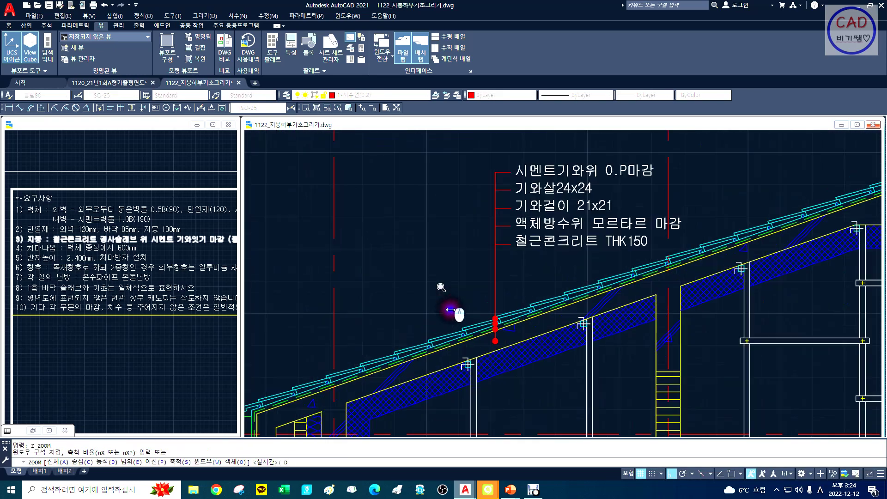
type("X")
key("space")
left_click_drag(527, 343, 464, 292)
key("Escape")
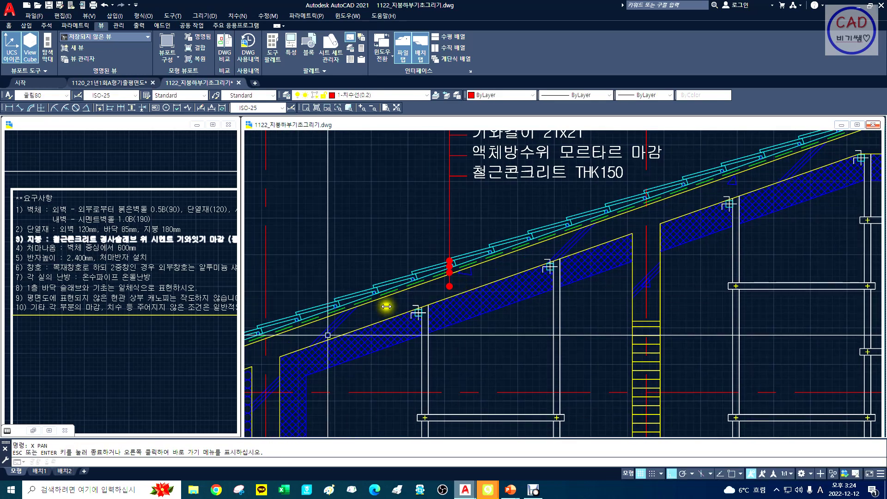
left_click(532, 490)
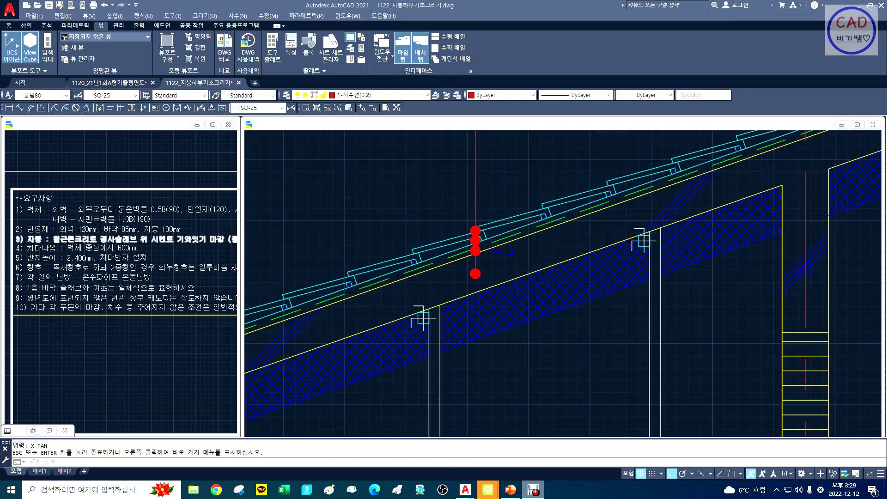
left_click(424, 220)
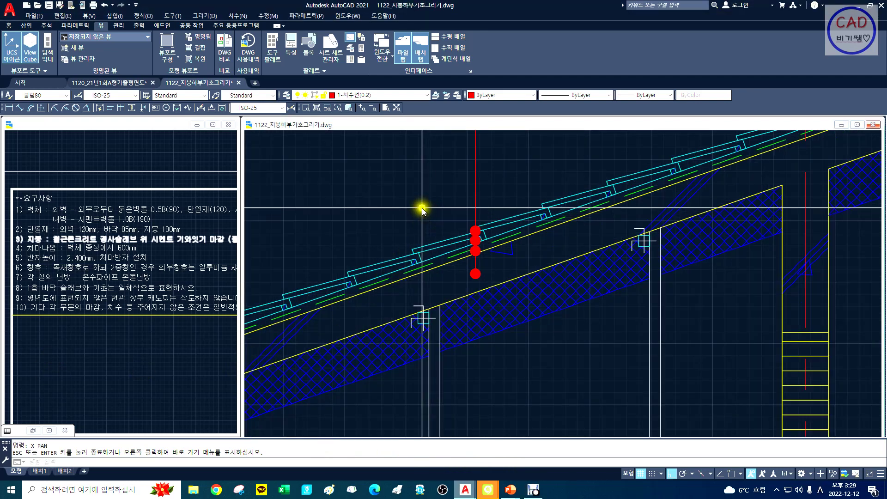
Step: Copy the leader's lowest dot into the blank area above the roof slope, with ortho mode turned off
left_click_drag(440, 214, 414, 231)
key("Escape")
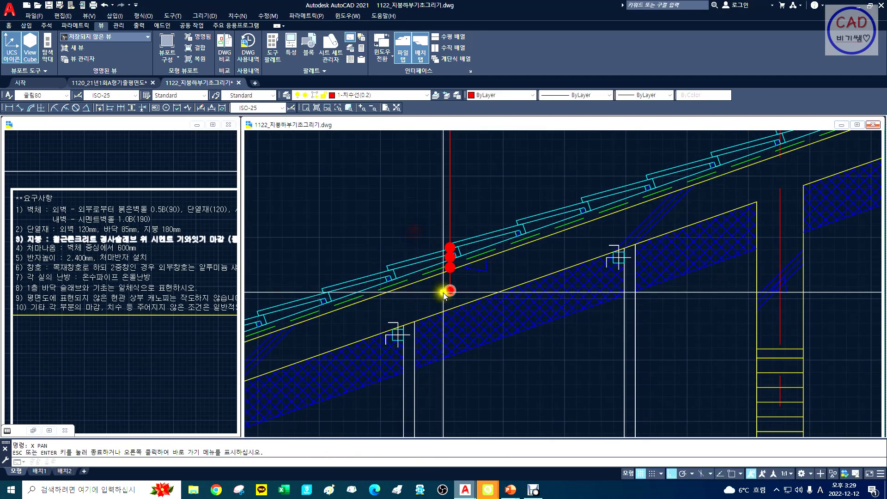
type("c")
key("space")
type("w")
key("space")
left_click(437, 278)
left_click(462, 302)
key("space")
left_click(450, 290)
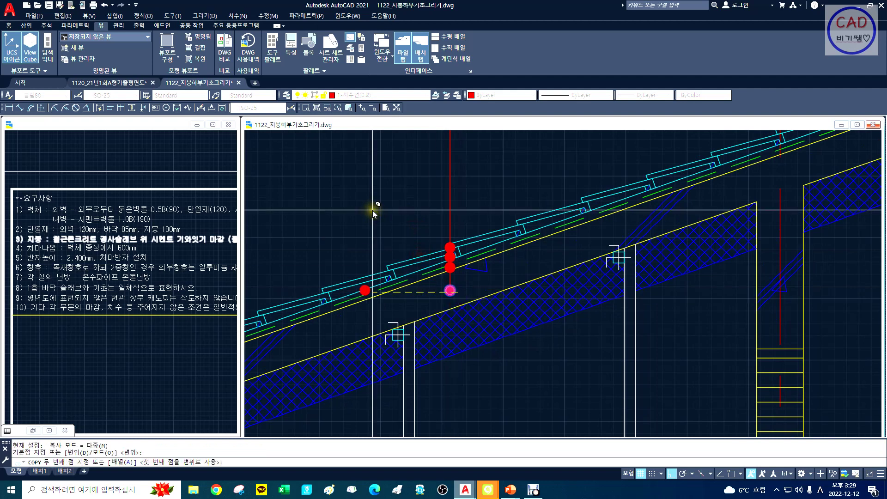
key("F8")
key("Escape")
Step: Draw a circle of radius 20 in the blank area next to the copied dot
type("z")
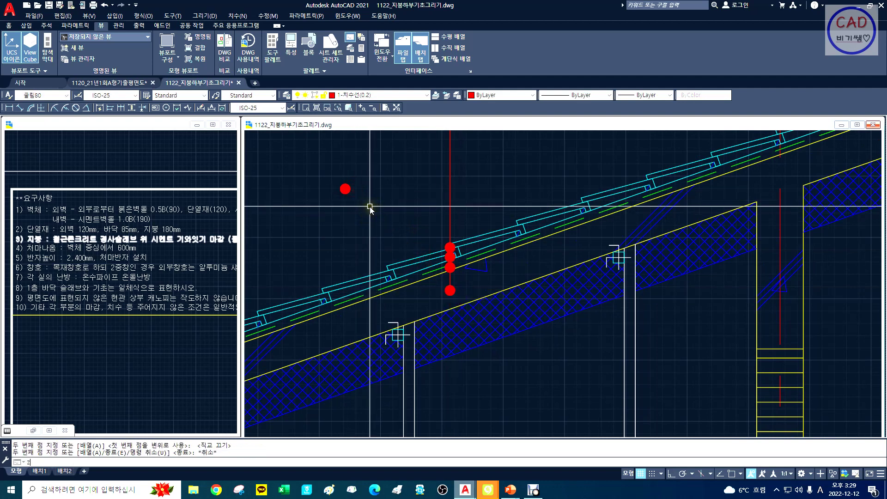
key("Escape")
type("x")
key("space")
left_click_drag(400, 196, 386, 241)
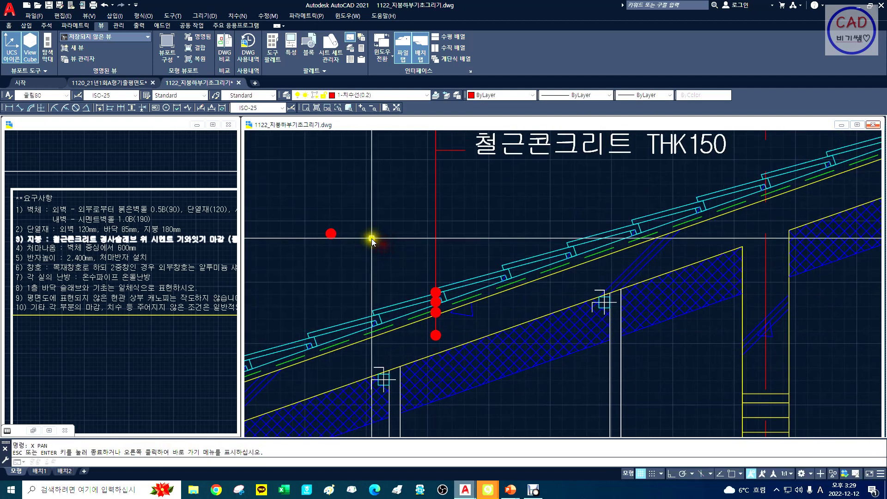
type("cc")
key("space")
left_click(364, 224)
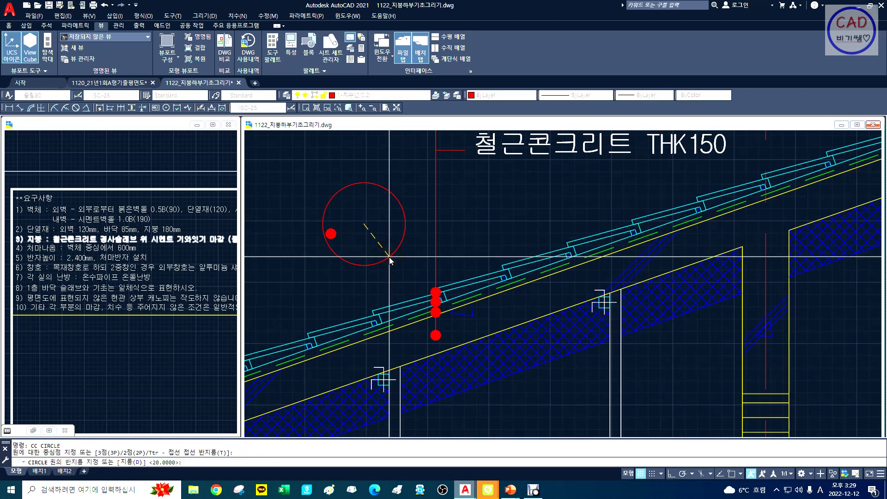
key("space")
Step: Fill the new circle with a SOLID hatch
type("z")
key("space")
type("w")
key("space")
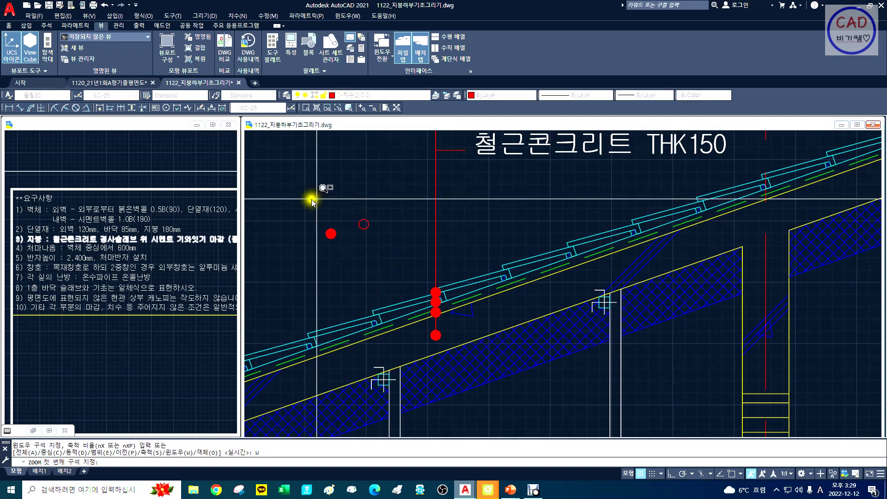
left_click(486, 295)
type("x")
key("space")
left_click_drag(487, 265, 445, 286)
key("Escape")
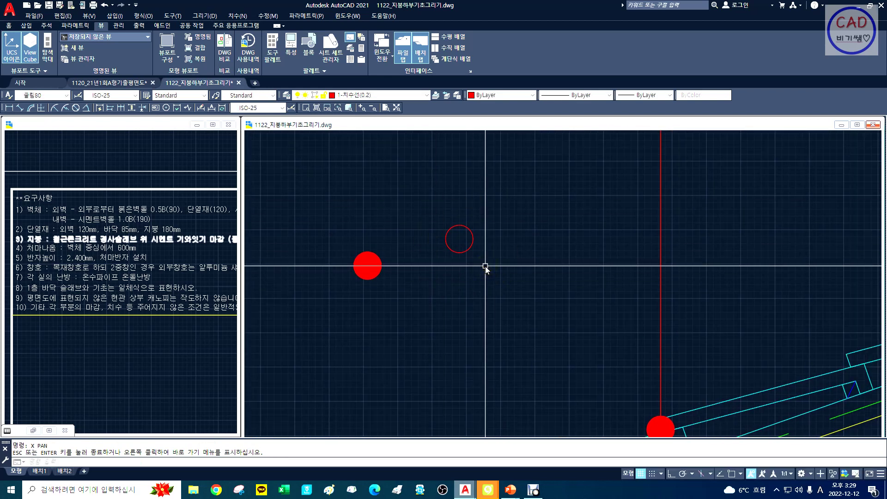
type("h")
key("space")
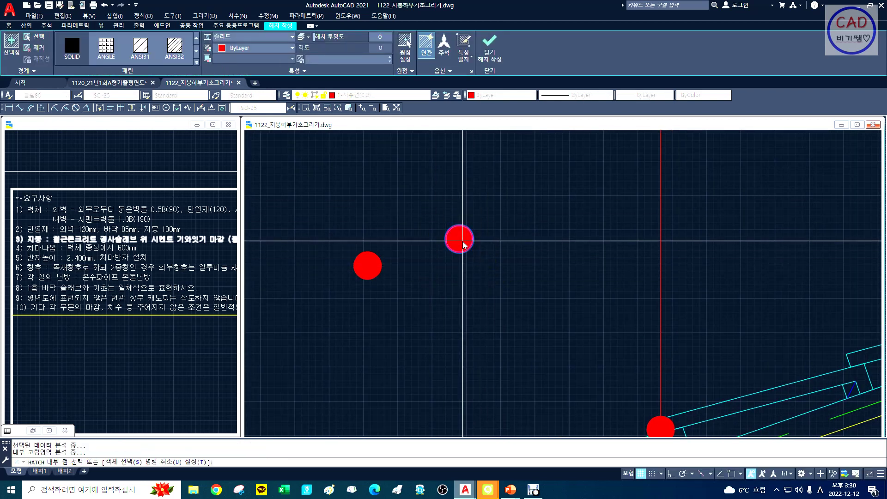
key("Escape")
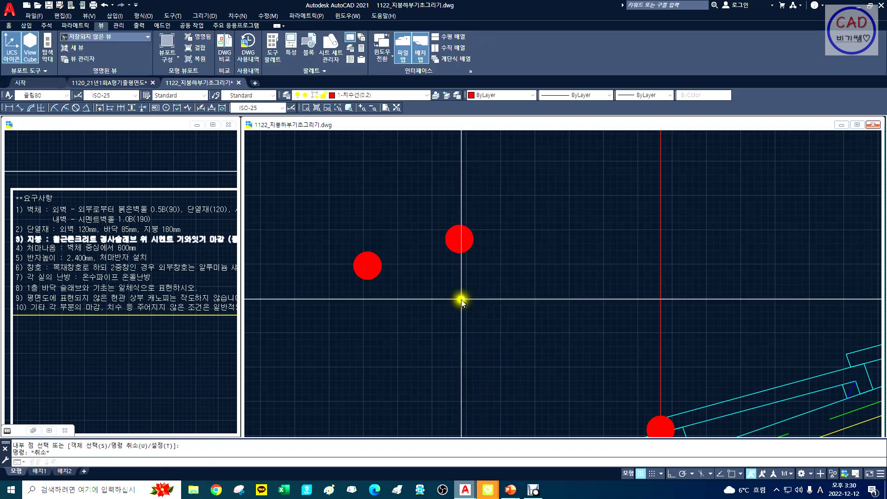
Step: Erase the copied dot beside the newly hatched circle
type("e")
key("space")
left_click(372, 300)
left_click(341, 235)
right_click(356, 235)
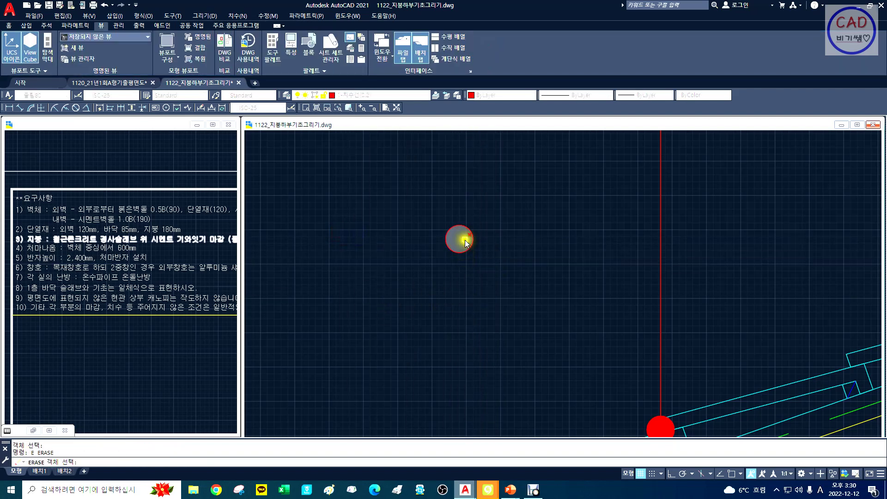
Step: Undo the erasure of the solid hatch in the newly drawn dot
key("Return")
type("u")
key("Return")
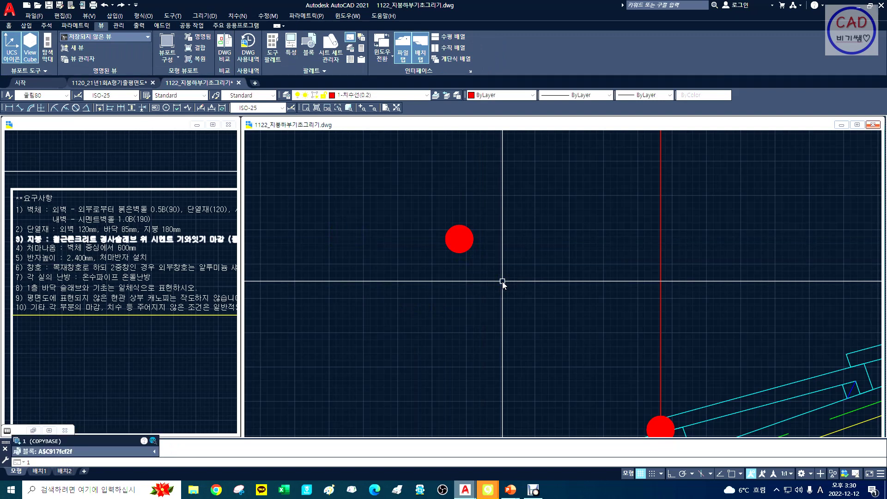
Step: Copy the dot's circle and hatch to the clipboard with COPYBASE, using the circle's centre as base point
key("BackSpace")
type("COP")
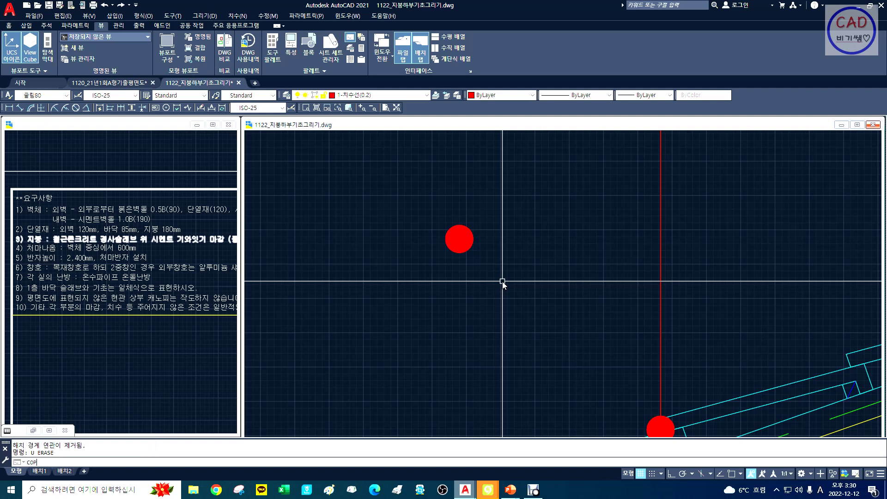
type("YBA")
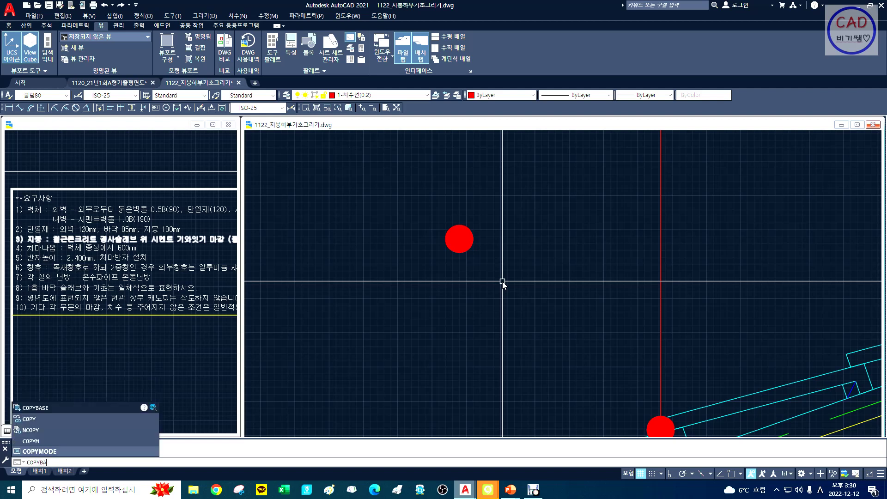
type("ESE")
key("BackSpace")
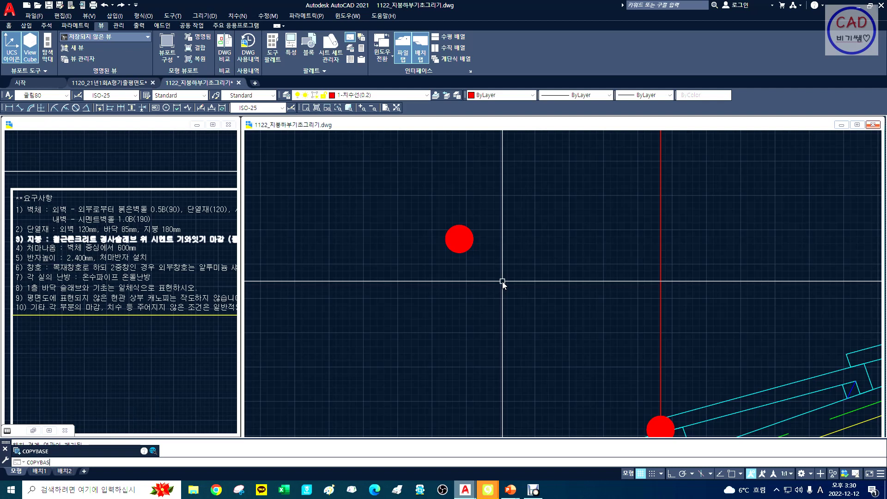
key("Return")
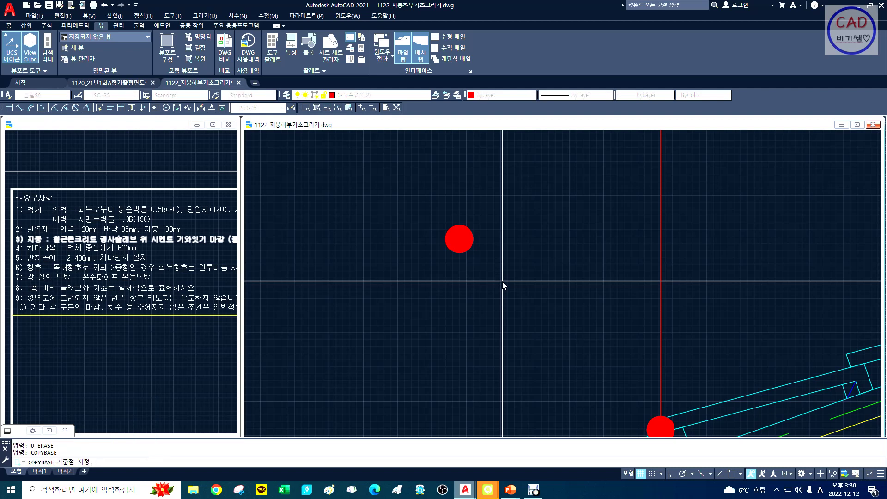
type("CEN")
key("Return")
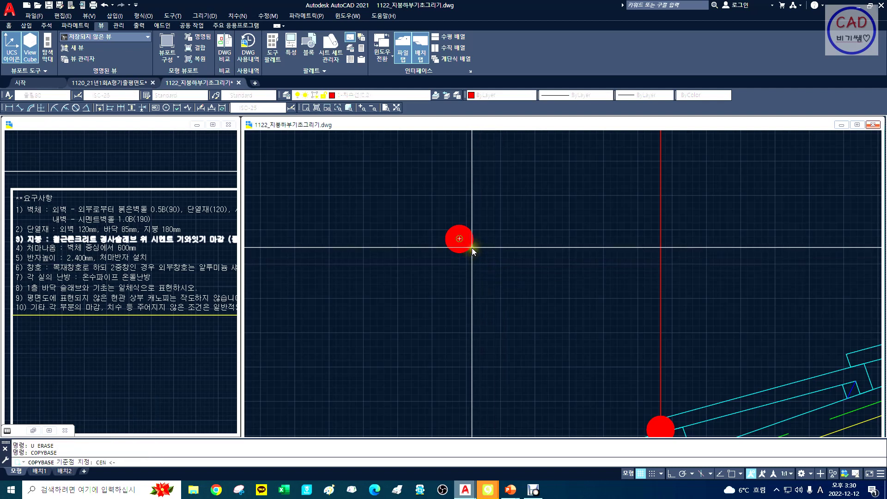
left_click(472, 247)
left_click(494, 295)
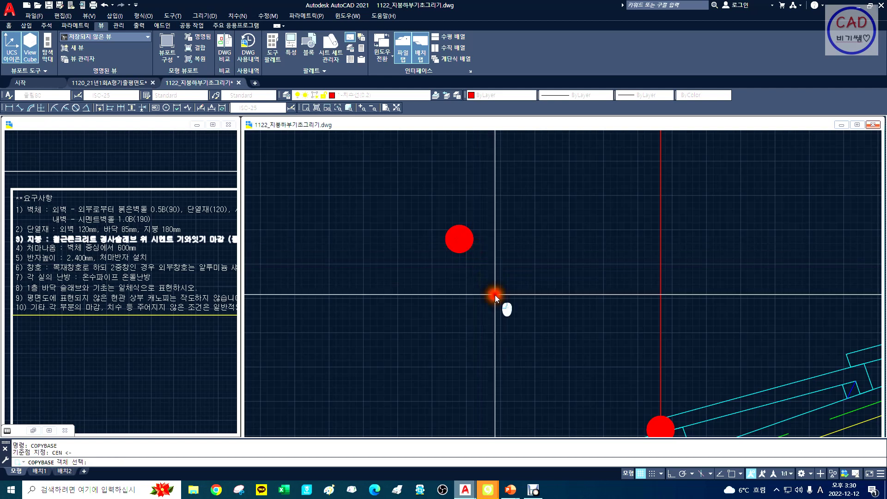
left_click(431, 206)
right_click(422, 249)
Step: Erase the original dot's solid hatch and its circle outline
type("e")
key("Return")
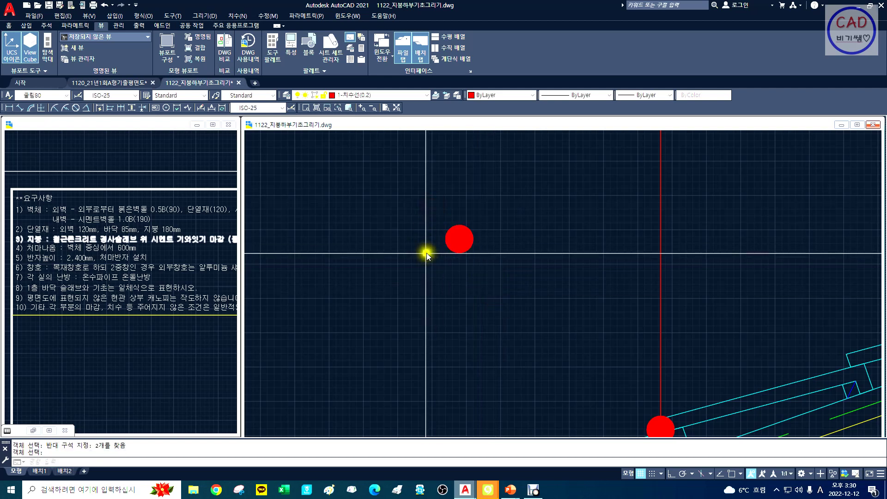
left_click(460, 241)
right_click(481, 290)
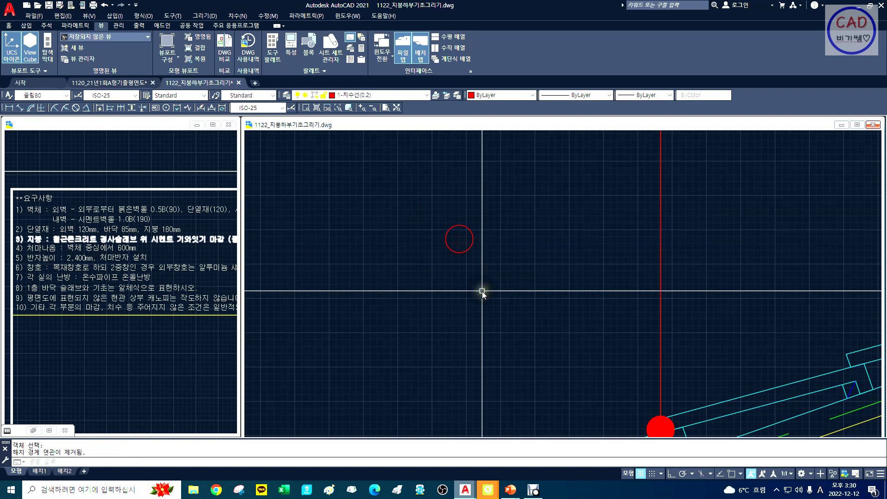
type("e")
key("Return")
left_click(475, 266)
left_click(447, 230)
right_click(446, 248)
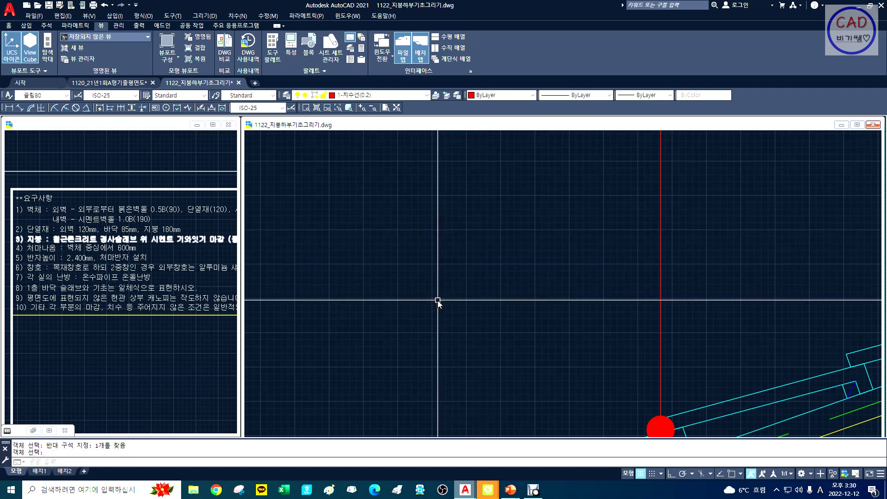
Step: Paste the copied dot as a block with PASTEBLOCK at six spots in the blank area above the roof slope
type("PASTEBLOCK")
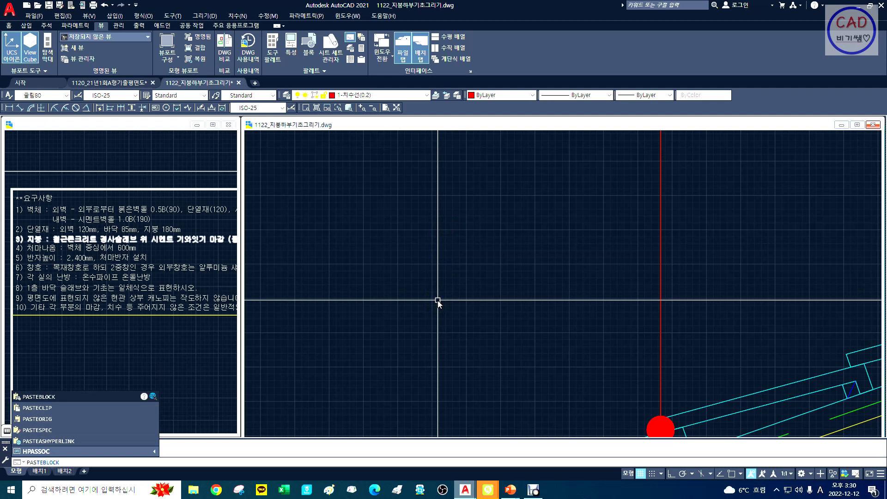
key("Return")
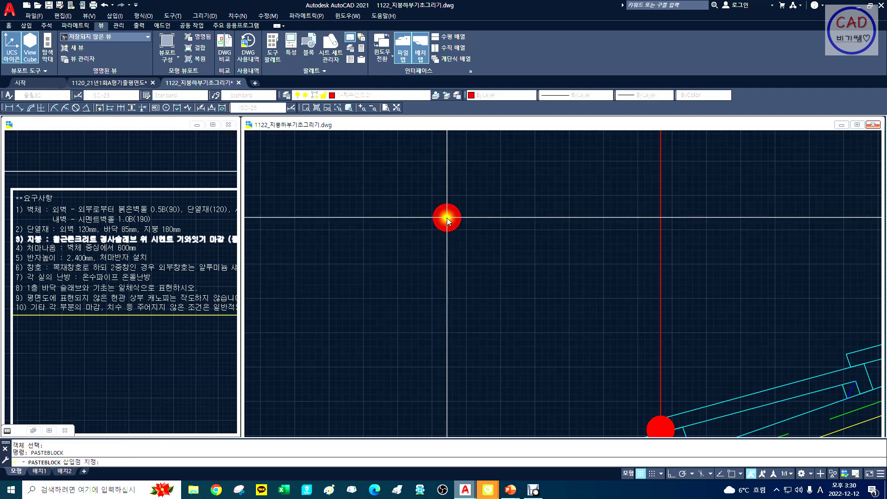
left_click(445, 238)
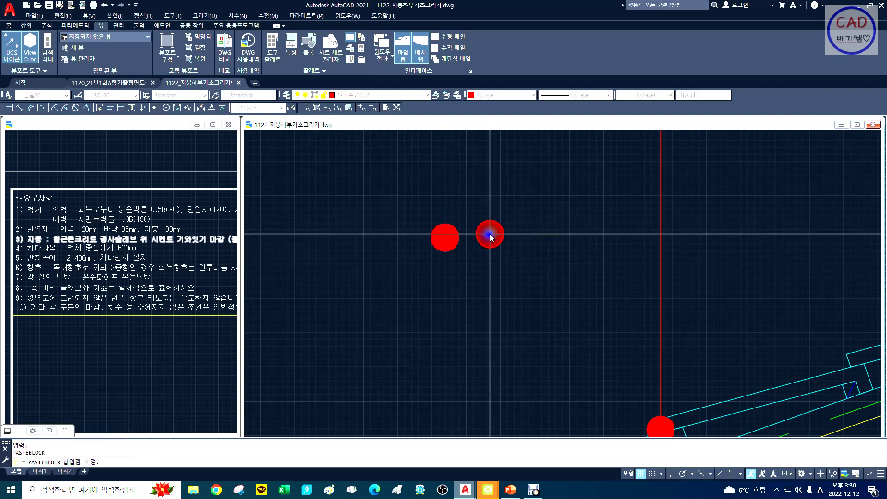
right_click(544, 228)
left_click(554, 204)
right_click(519, 253)
left_click(448, 192)
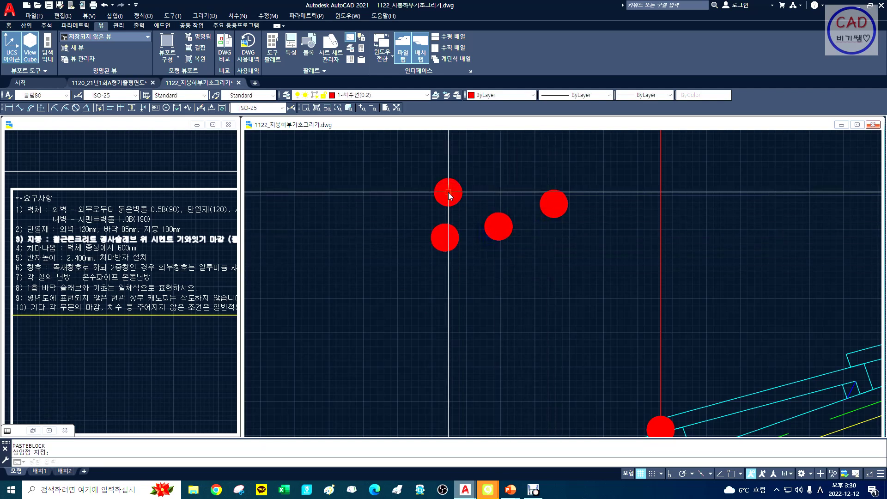
right_click(401, 262)
left_click(380, 224)
right_click(411, 295)
left_click(419, 297)
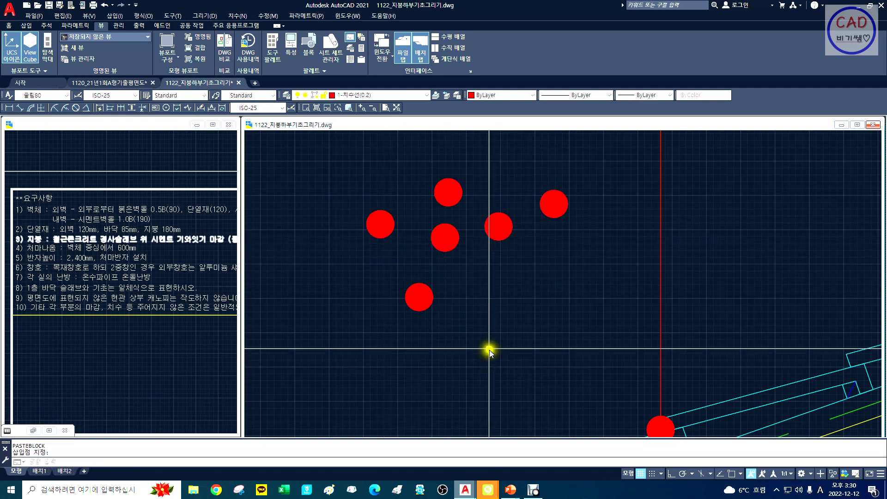
Step: Erase all six pasted block dots from the blank area above the roof slope
type("e")
key("Return")
left_click(420, 297)
key("Return")
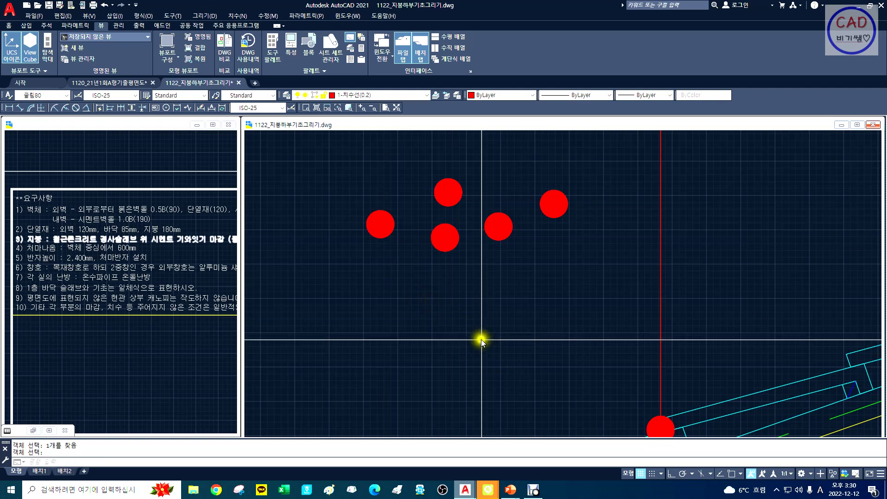
right_click(415, 289)
key("Return")
right_click(447, 251)
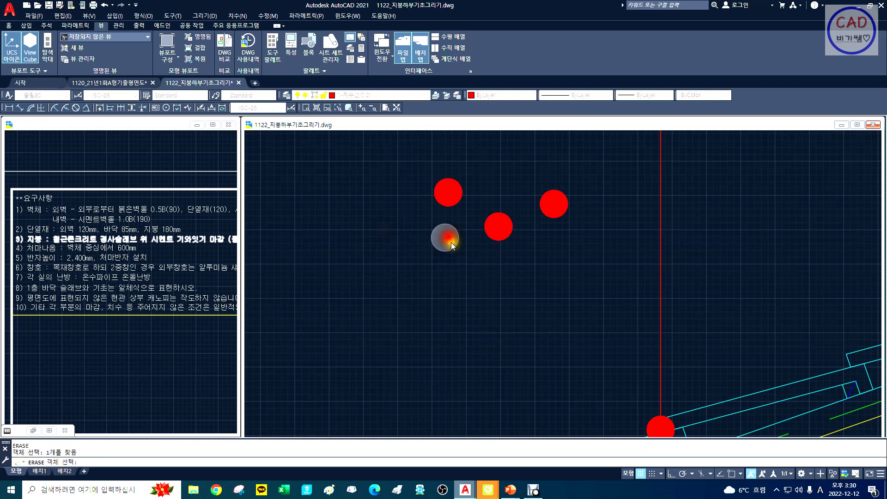
left_click(448, 192)
key("Return")
right_click(495, 248)
left_click(499, 227)
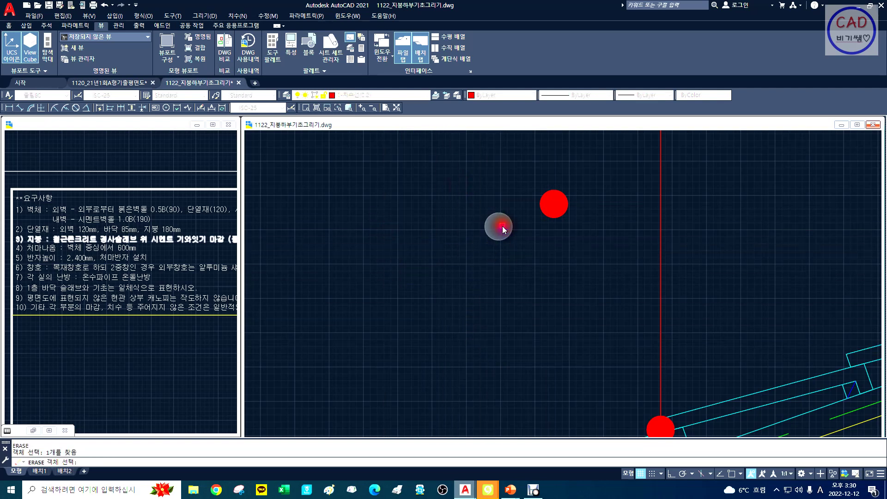
key("Return")
right_click(545, 242)
left_click(579, 230)
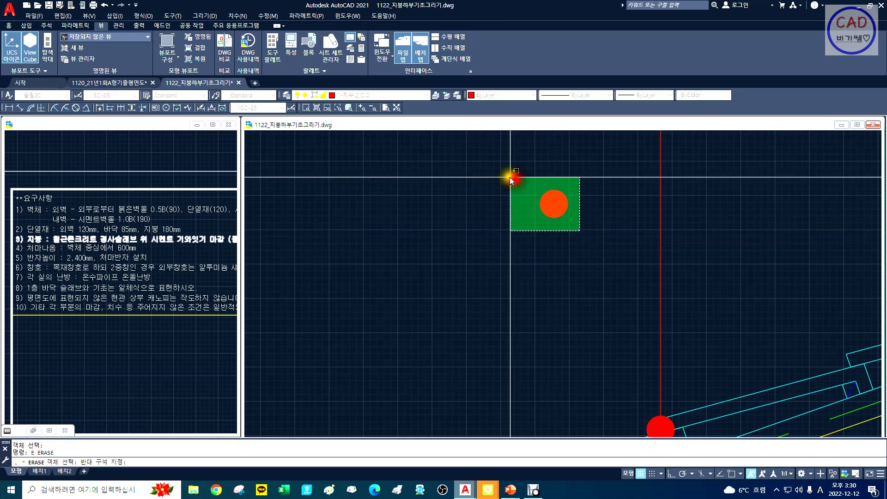
left_click(510, 177)
right_click(509, 186)
Step: Examine the leader's dots on the roof section and the blank area below the cross-hatched slope
type("Z")
key("Return")
type("D")
key("Return")
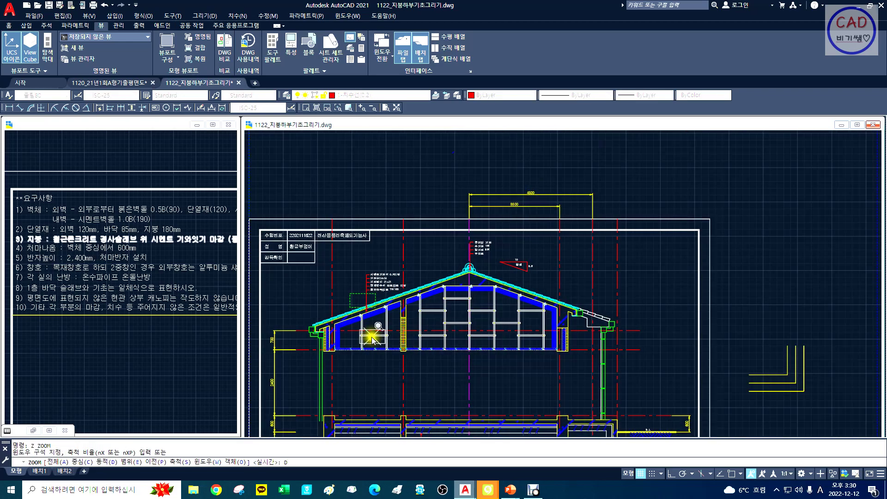
key("Return")
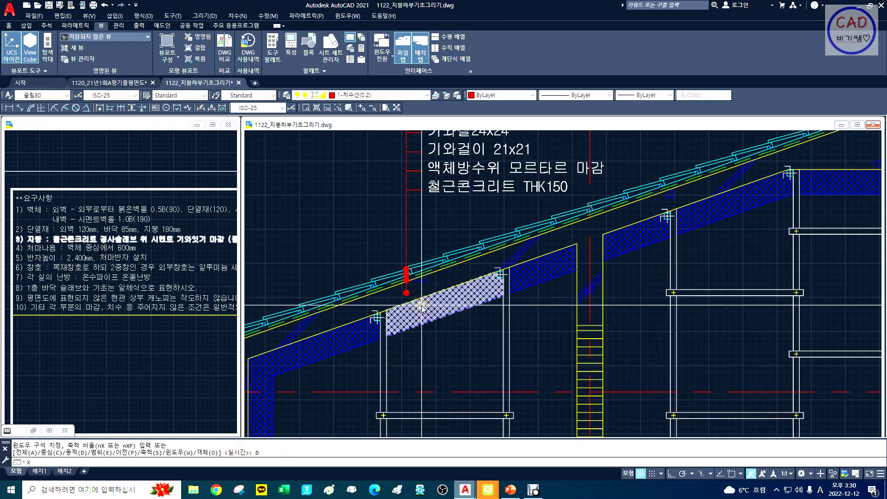
type("Z")
key("Return")
type("W")
key("Return")
left_click(372, 244)
left_click(478, 313)
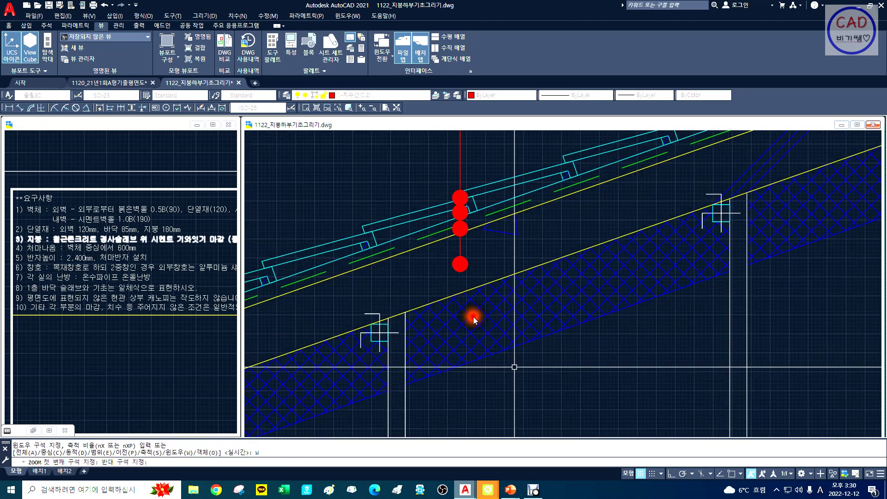
key("Escape")
type("p")
key("Return")
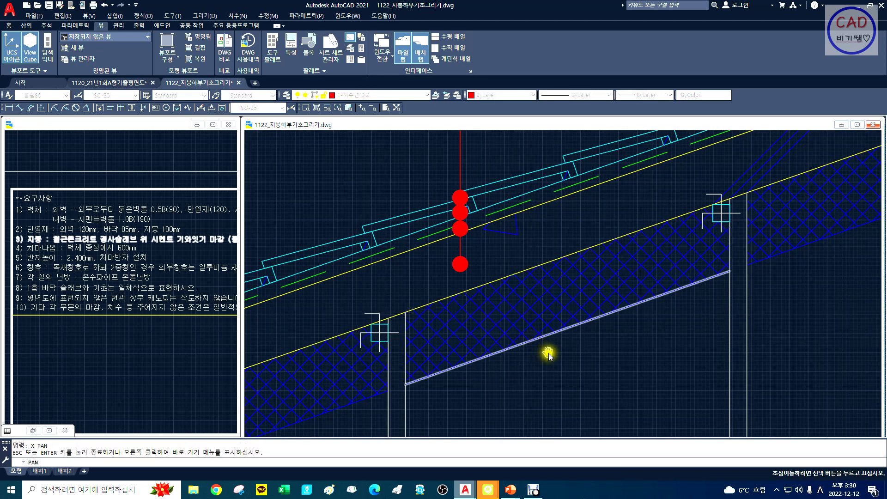
left_click_drag(547, 353, 455, 229)
key("Escape")
Step: Paste the copied dot as separate objects below the cross-hatched slope and erase both its hatch and circle
key("ctrl+v")
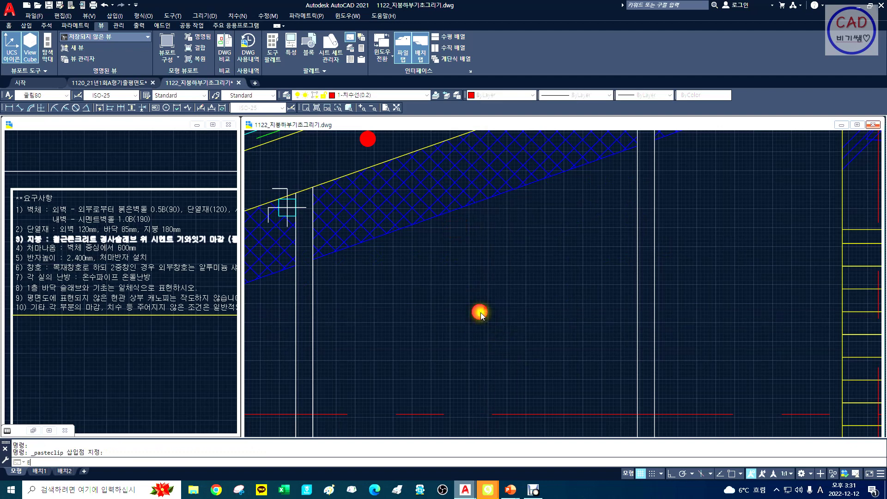
key("Return")
left_click(480, 312)
right_click(504, 338)
right_click(493, 337)
left_click(492, 335)
left_click(463, 299)
right_click(467, 306)
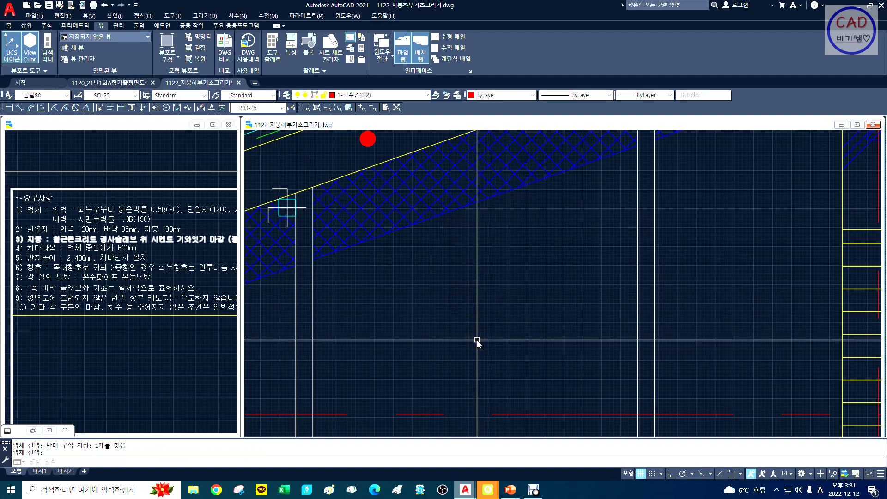
Step: Paste the copied dot as a block with PASTEBLOCK in the blank area below the cross-hatched slope
type("PA")
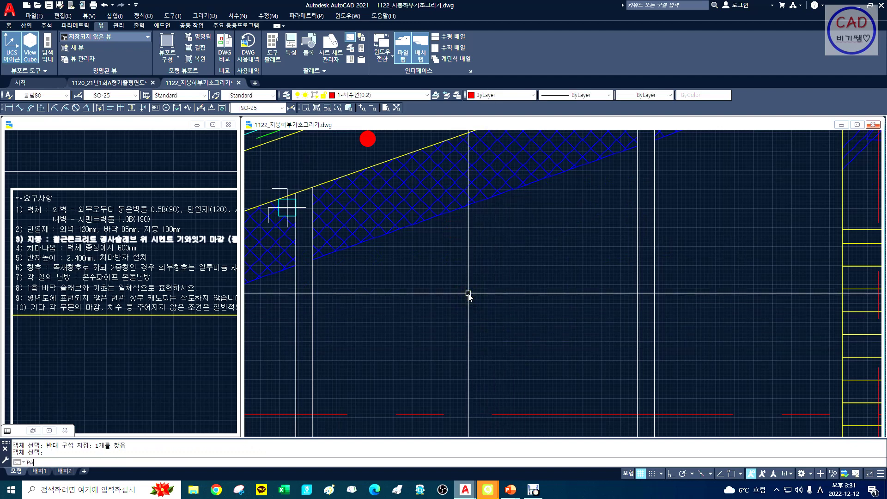
type("STEBLOCK")
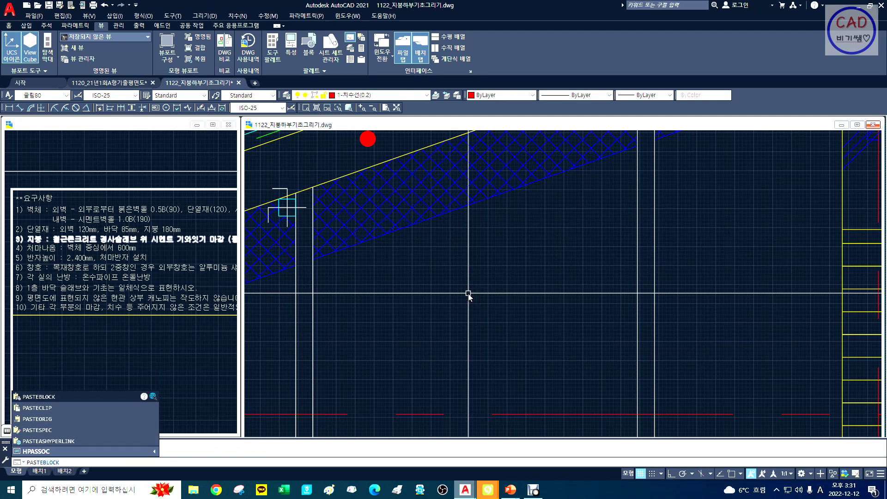
key("Return")
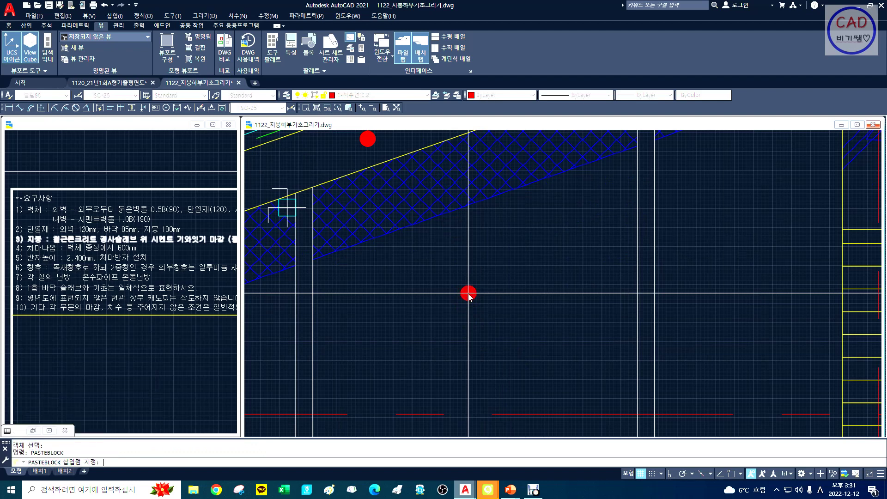
left_click(467, 294)
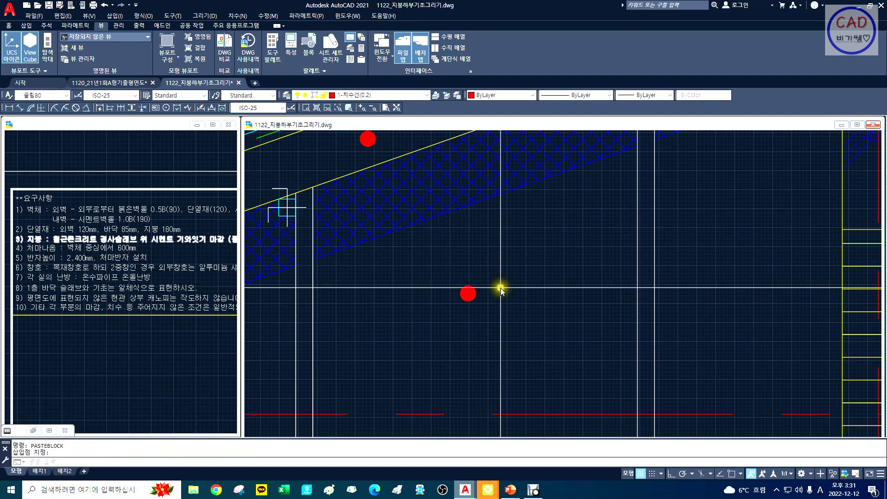
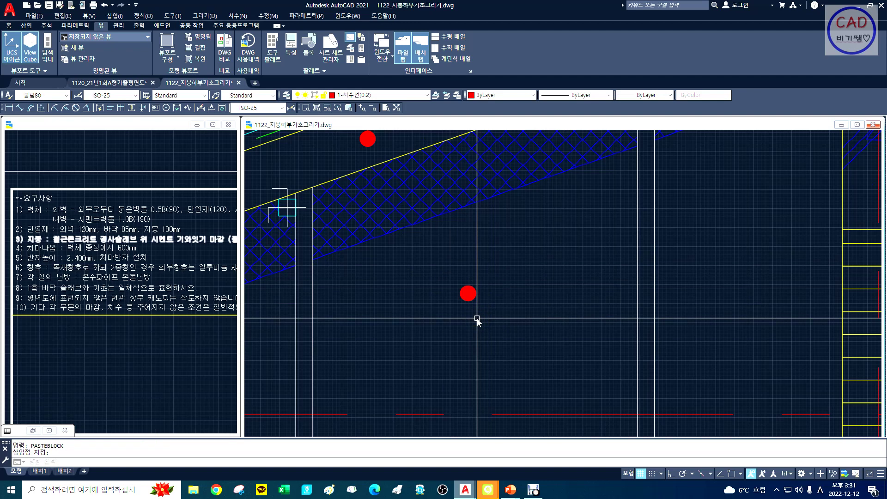
Step: Copy the block dot with COPYBASE, using its centre as base point, and paste three copies beside it
type("COPYBASE")
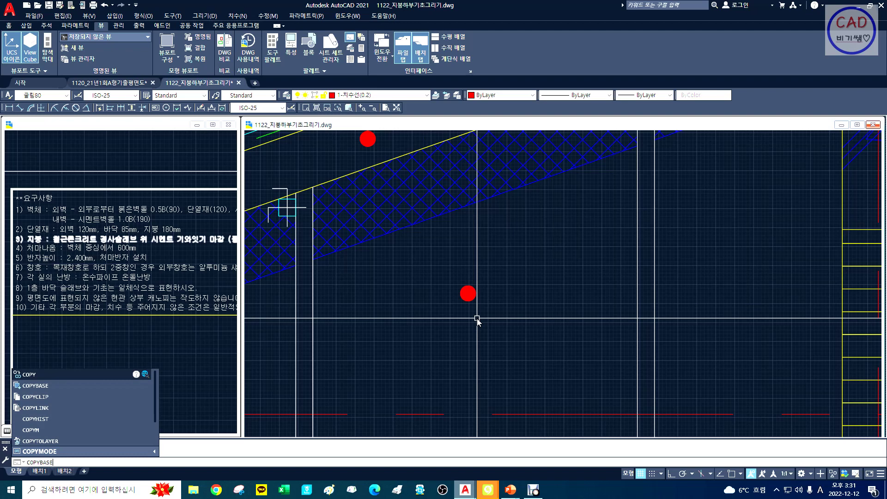
key("Return")
type("CEN")
key("Return")
left_click(468, 294)
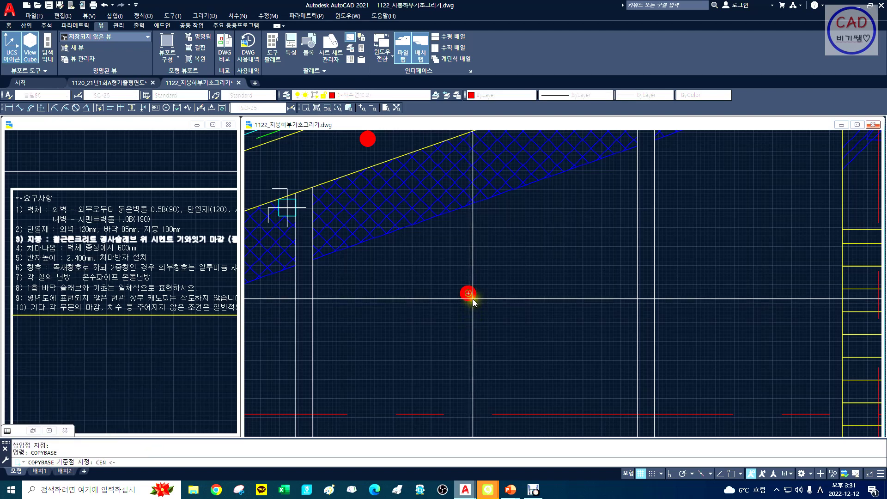
left_click(515, 336)
left_click(462, 270)
key("Return")
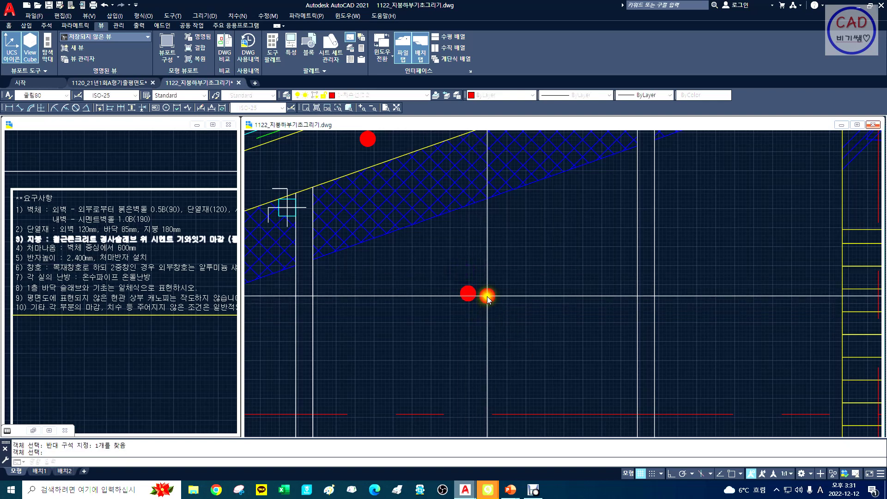
key("ctrl+v")
left_click(525, 324)
Step: Erase the four practice dots below the cross-hatched slope
type("e")
key("Return")
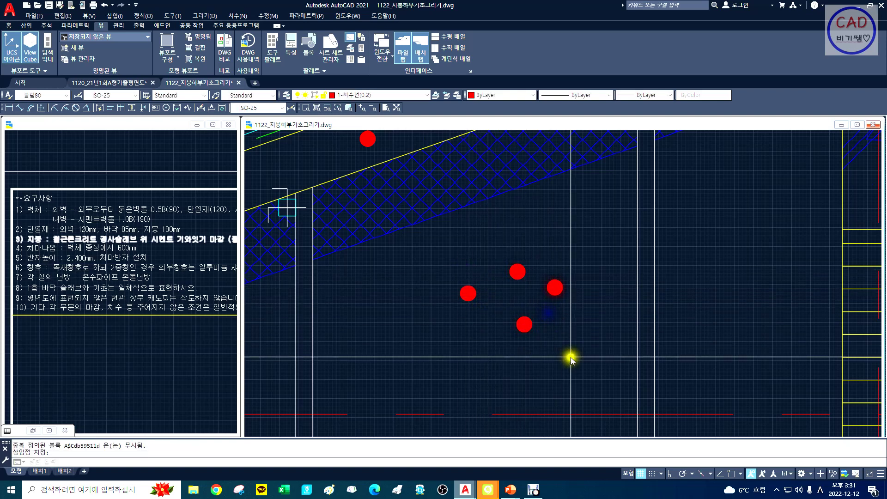
left_click(555, 287)
left_click(517, 273)
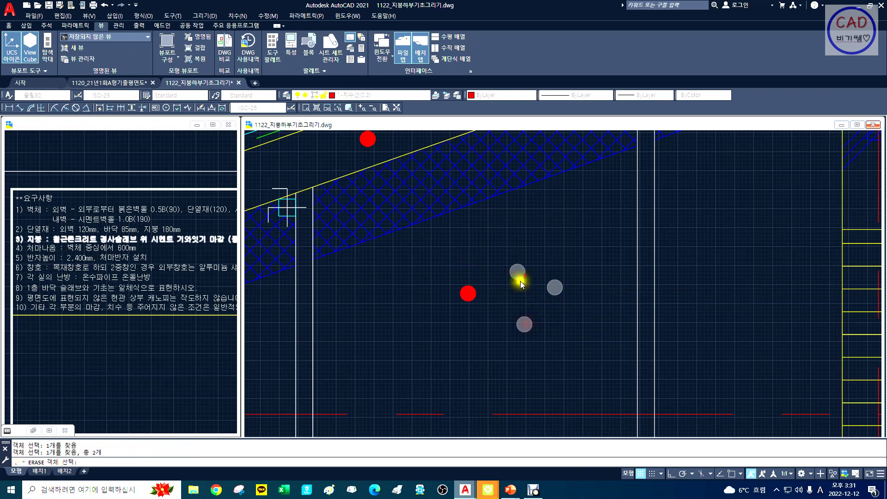
left_click(472, 296)
right_click(577, 364)
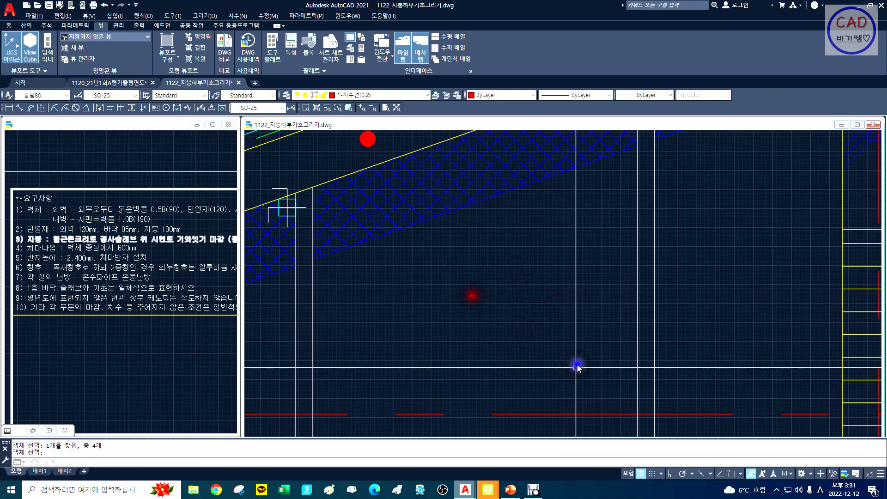
Step: Draw a leader from the centre of the bracket atop the post beside the brick wall, sloping down right and ending in a 120 mm horizontal segment
type("z")
key("Return")
type("d")
key("Return")
left_click(442, 370)
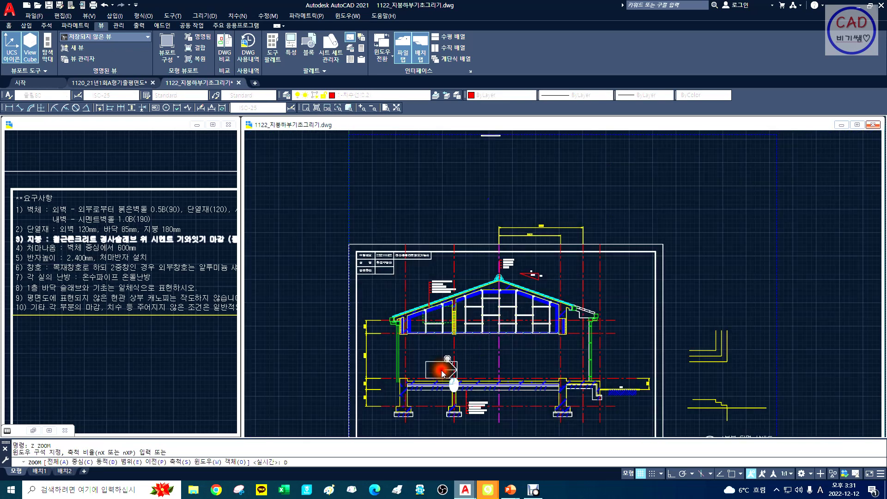
left_click(508, 304)
right_click(508, 304)
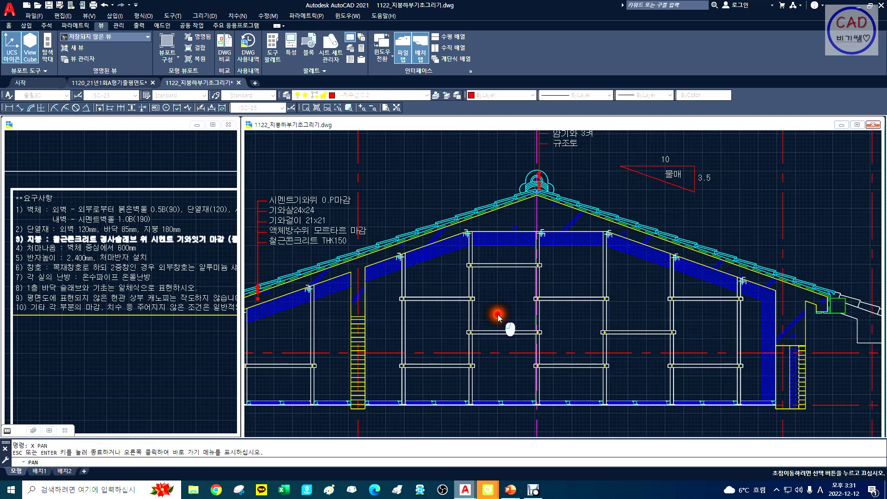
mouse_move(498, 314)
middle_mouse_down()
mouse_move(415, 301)
mouse_move(446, 278)
middle_mouse_up()
key("Escape")
type("z")
key("Return")
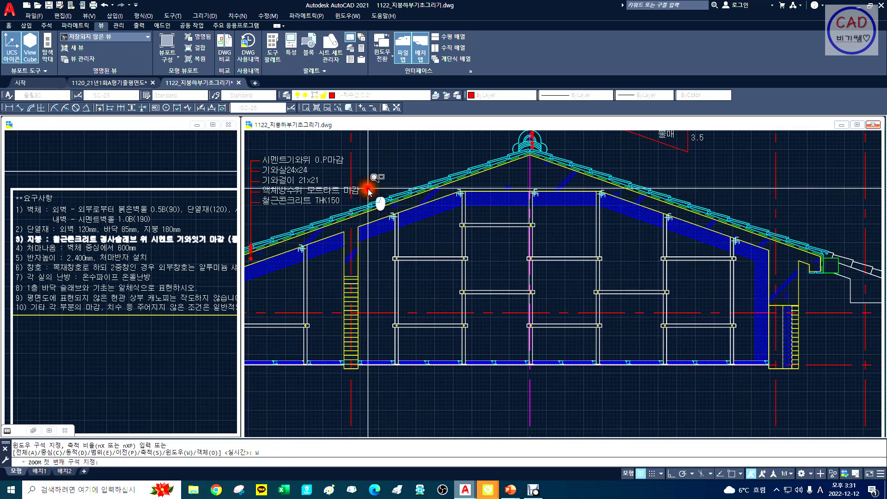
left_click(386, 189)
left_click(591, 315)
type("l")
key("Return")
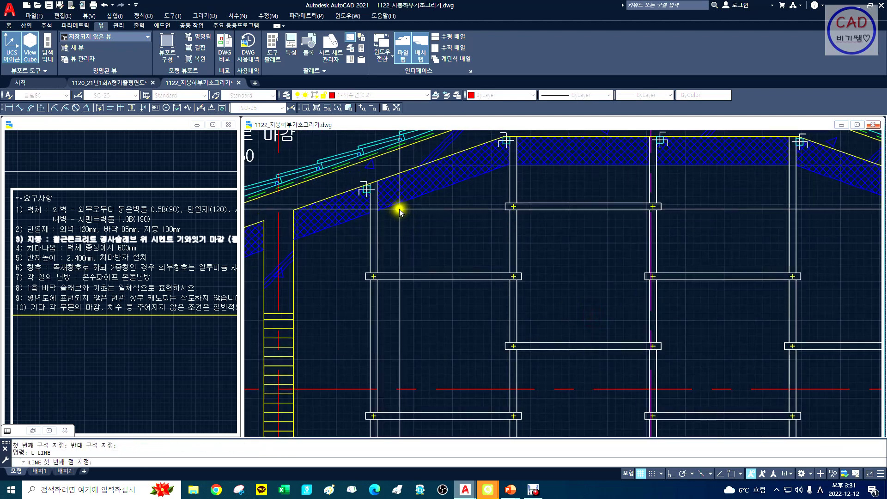
key("Return")
left_click(368, 189)
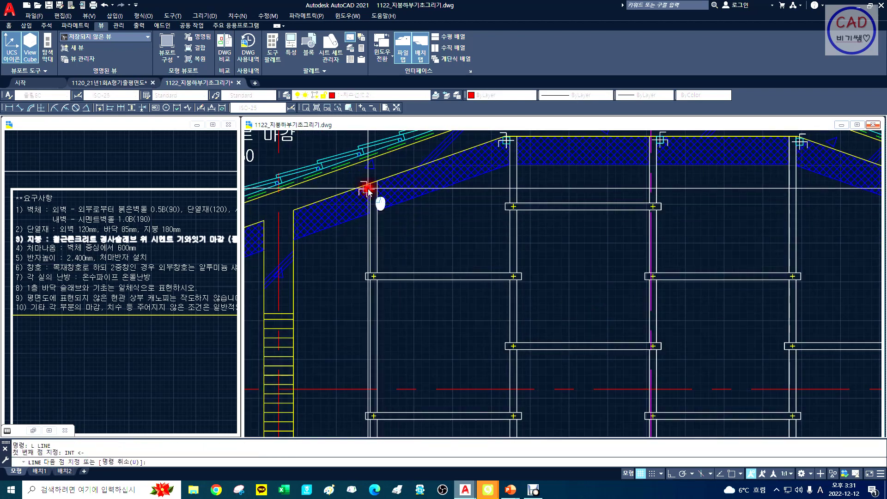
left_click(407, 242)
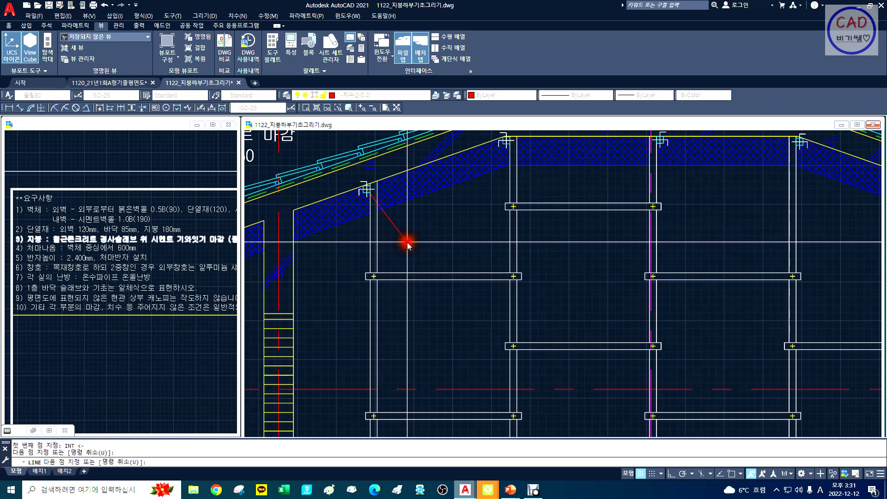
key("F8")
type("12")
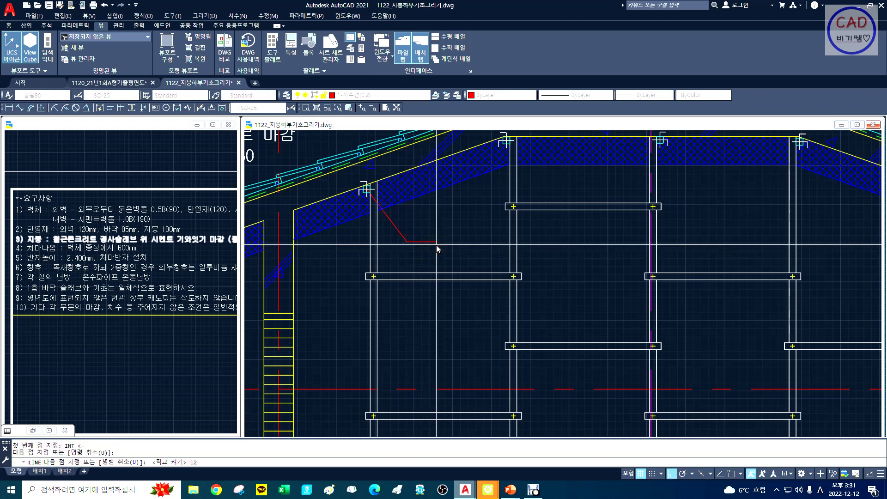
type("0")
key("Return")
Step: Add the single-line text "달대받이 45x45@900" at the end of the new leader
mouse_move(437, 248)
middle_mouse_down()
mouse_move(402, 293)
mouse_move(404, 246)
mouse_move(408, 251)
middle_mouse_up()
type("DT")
key("Return")
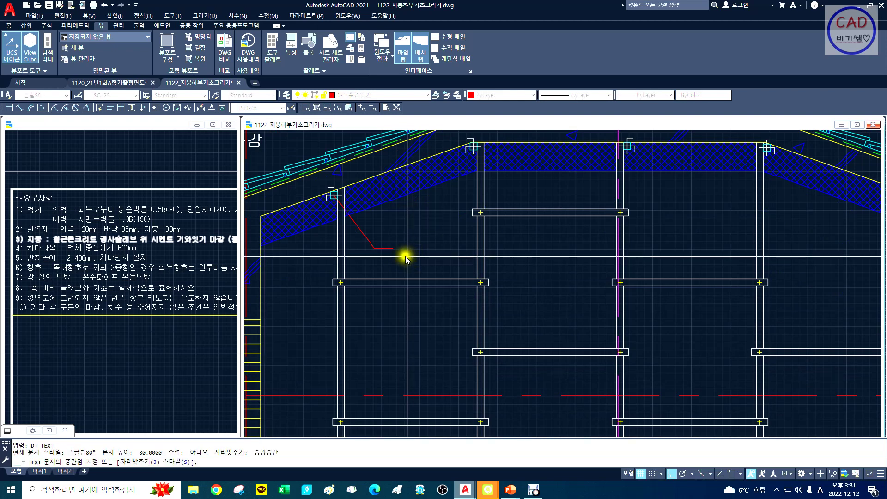
left_click(396, 255)
right_click(403, 258)
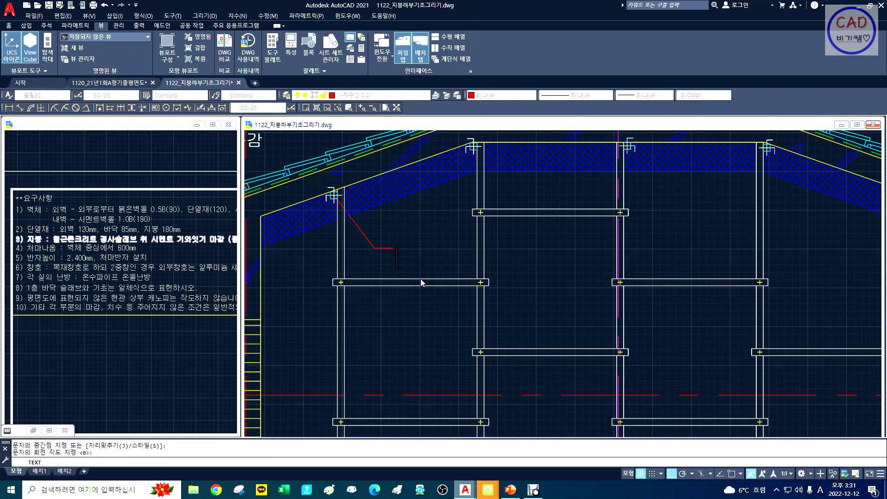
type("EK")
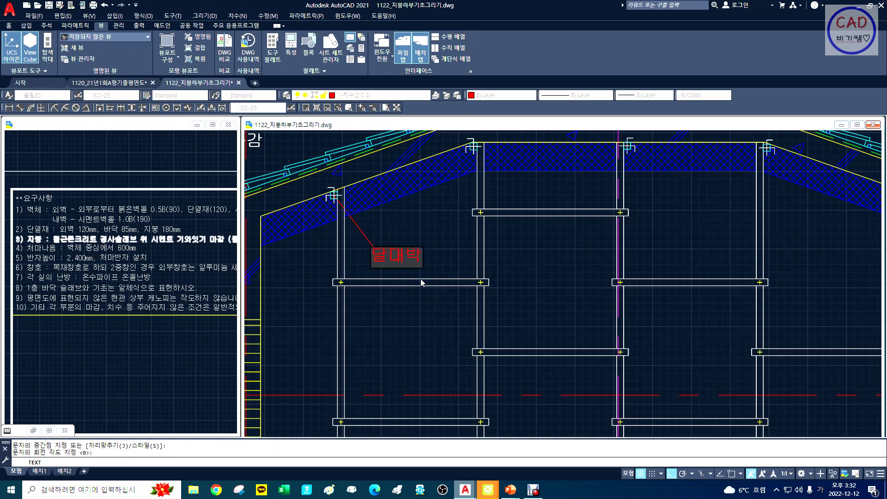
type("ㄹ대받이 ")
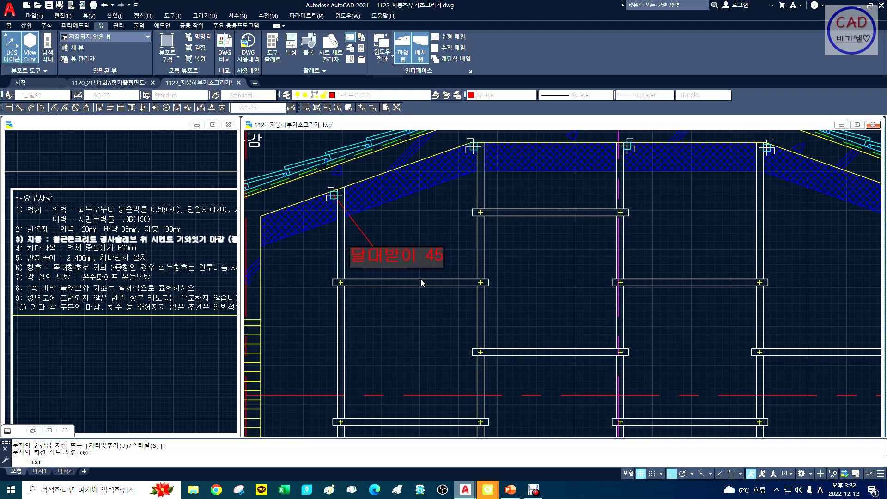
type("45x45")
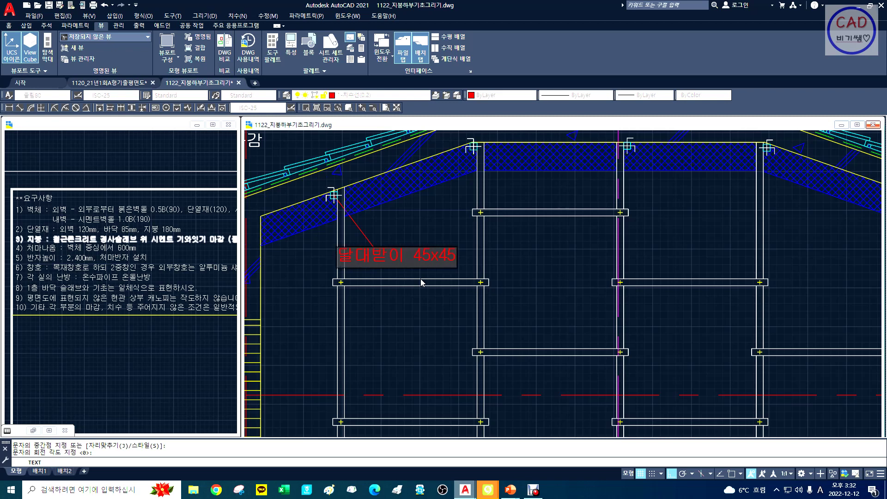
type("@900")
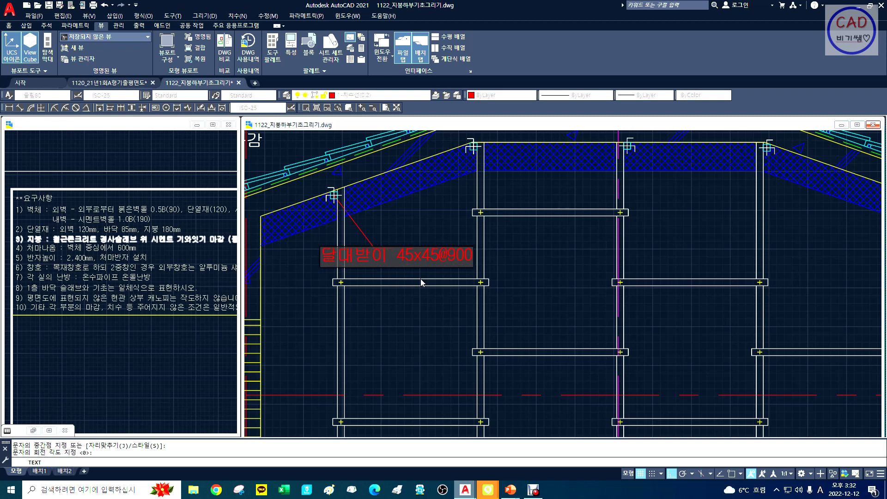
right_click(538, 284)
left_click(542, 321)
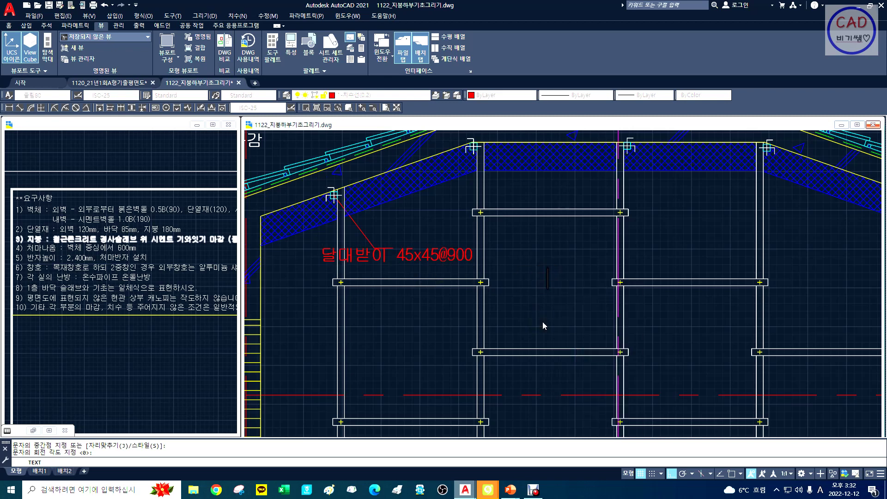
Step: Move the 달대받이 text horizontally so that it begins at the end of its leader
type("m")
key("space")
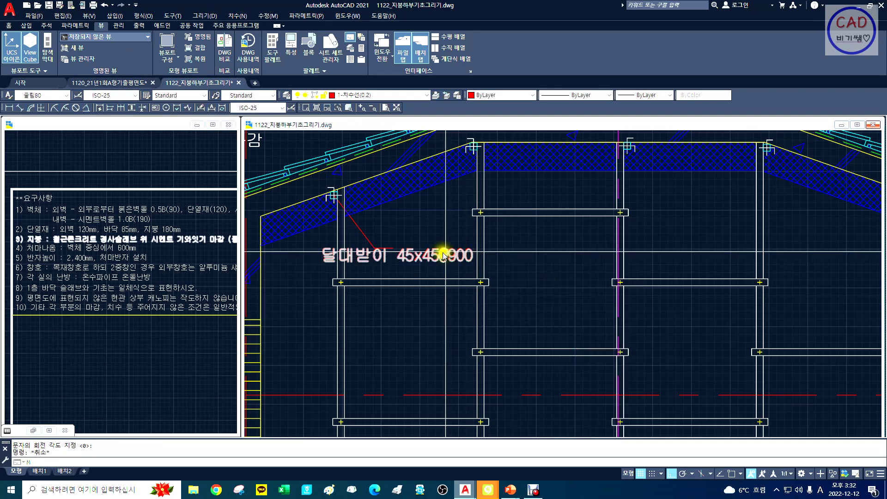
left_click(425, 255)
right_click(426, 255)
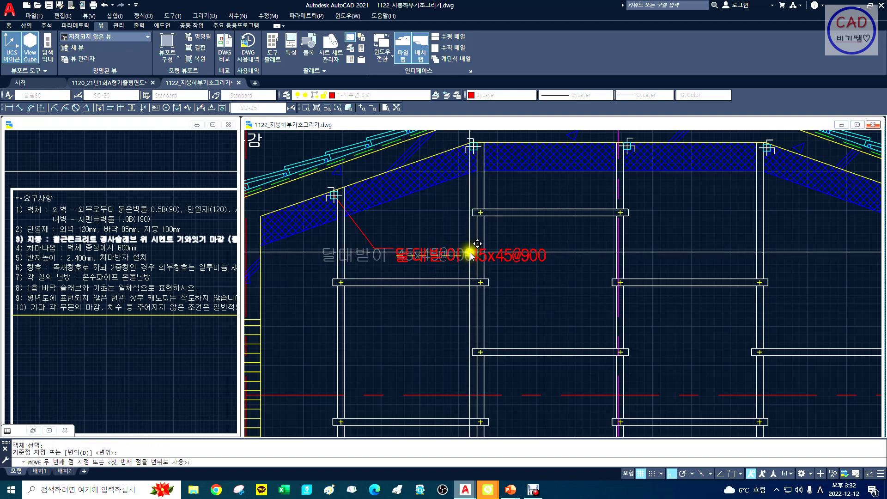
left_click(470, 252)
left_click(407, 259)
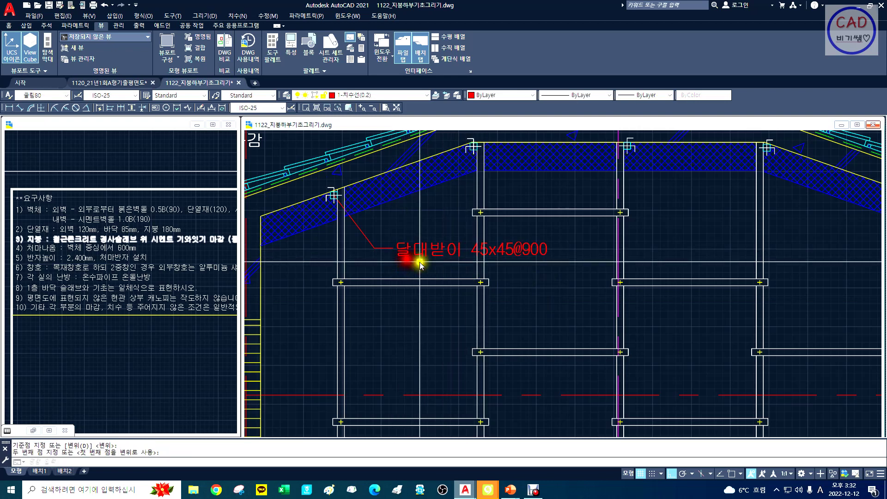
Step: Change the layer of the 달대받이 text to 7-입면과문자
left_click(419, 235)
left_click(383, 96)
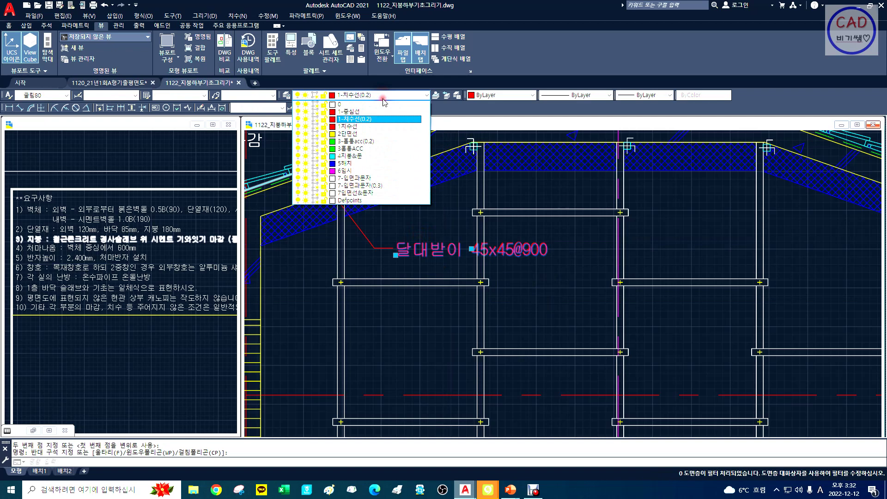
left_click(368, 177)
key("Escape")
Step: Trim the vertical post lines crossing the 달대받이 text, using the text as the cutting edge
mouse_move(509, 297)
middle_mouse_down()
mouse_move(477, 284)
mouse_move(455, 292)
middle_mouse_up()
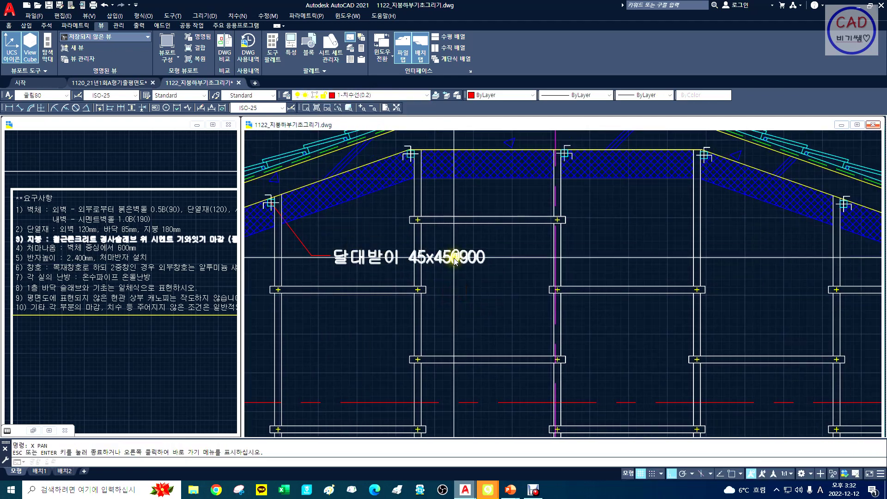
type("TR")
key("space")
key("space")
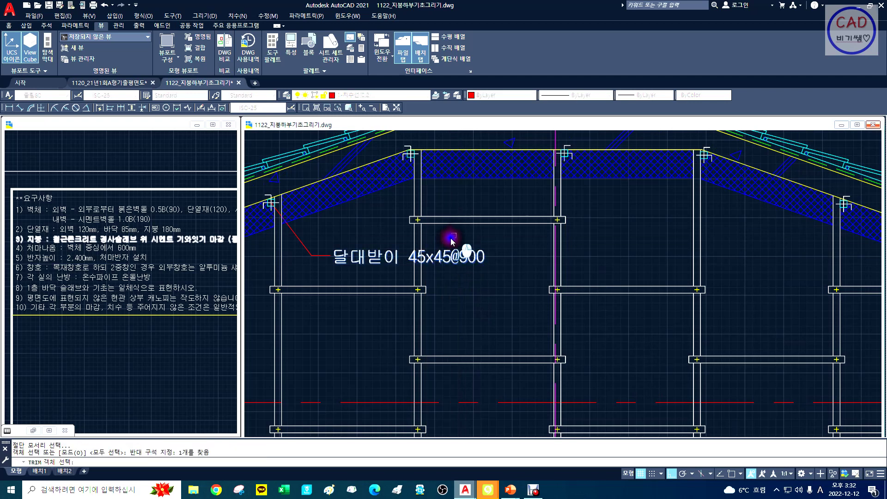
left_click(431, 252)
type("F")
key("Return")
key("Return")
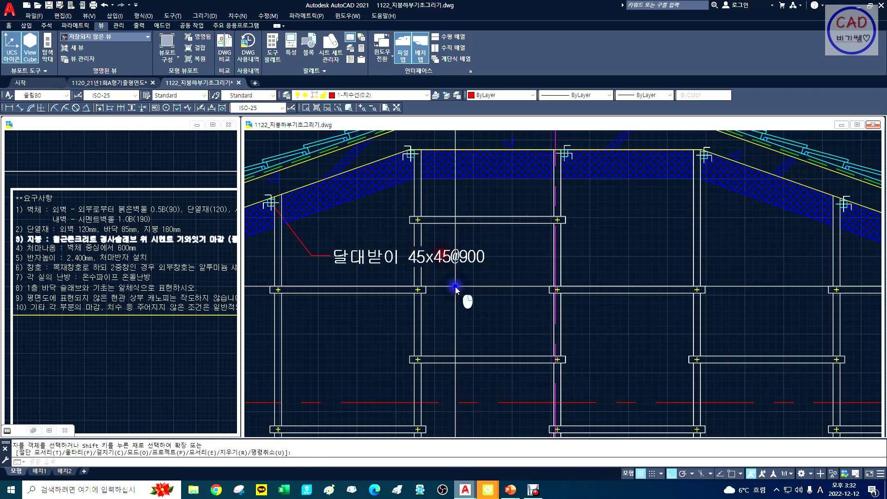
Step: Paste the copied red dot block at the starting point of the 달대받이 leader on the bracket
mouse_move(464, 311)
middle_mouse_down()
mouse_move(459, 293)
mouse_move(464, 346)
mouse_move(468, 276)
middle_mouse_up()
key("Escape")
type("z")
key("space")
type("w")
key("space")
left_click(337, 208)
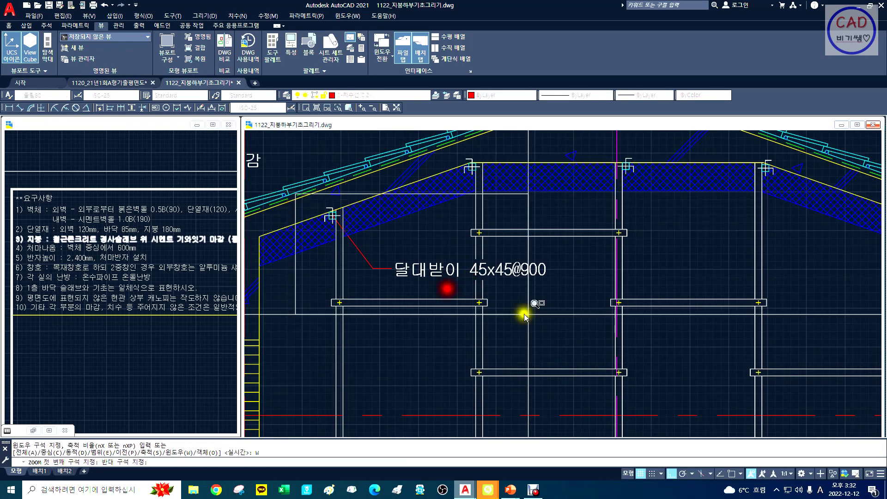
left_click(525, 313)
scroll(347, 199, "up", 3)
key("ctrl+v")
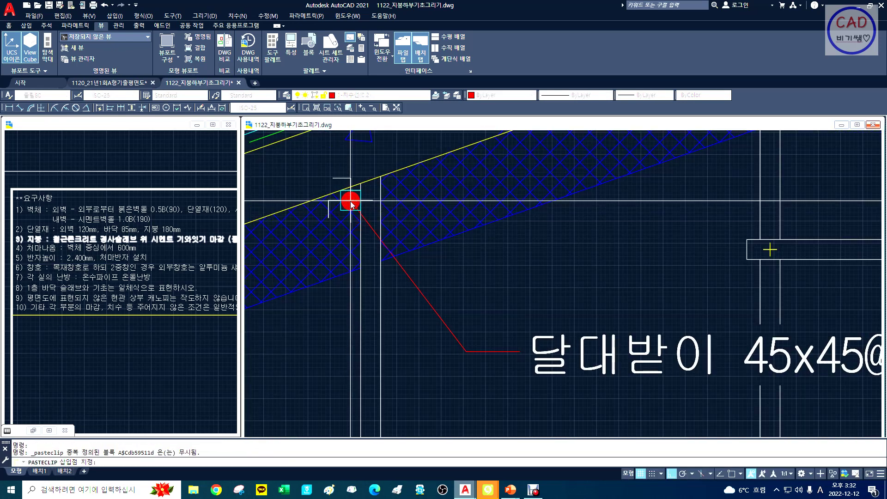
key("Escape")
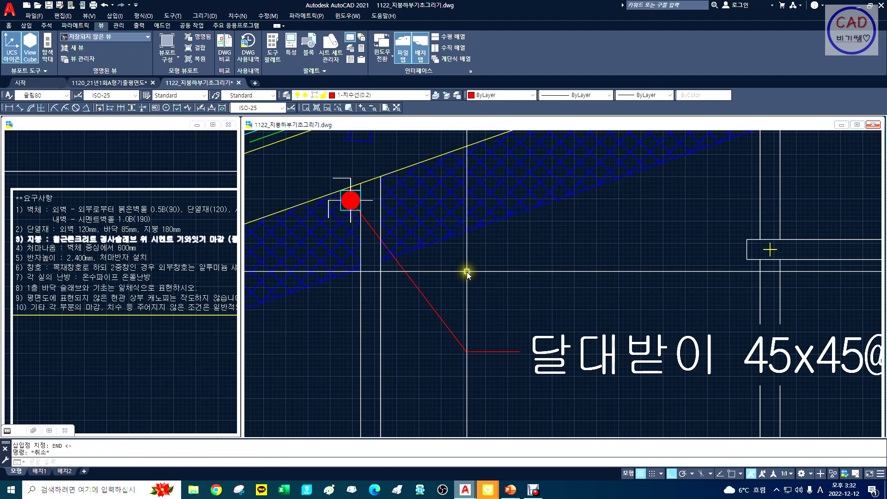
Step: Paste another red dot at the cross mark where the uppermost horizontal member meets the central post, using intersection snap
type("x")
key("space")
mouse_move(625, 270)
left_mouse_down()
mouse_move(606, 268)
mouse_move(637, 297)
mouse_move(617, 284)
mouse_move(511, 292)
mouse_move(497, 283)
left_mouse_up()
key("Escape")
key("ctrl+v")
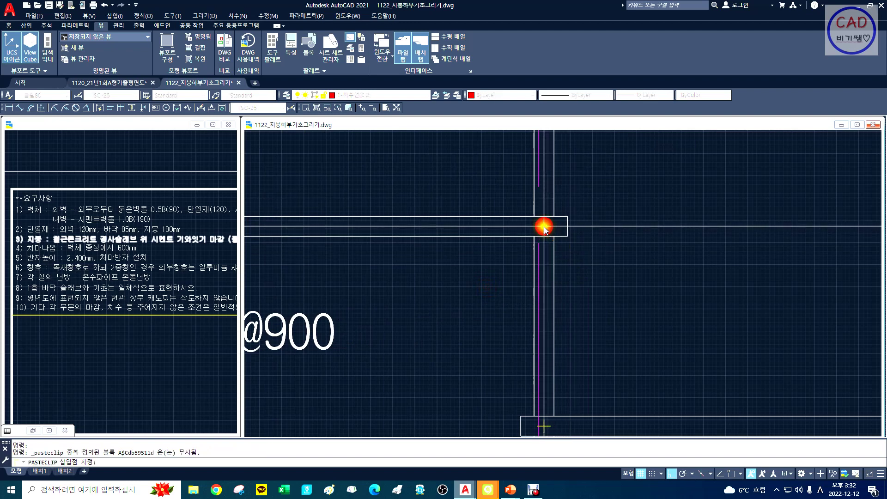
type("int")
key("space")
key("Escape")
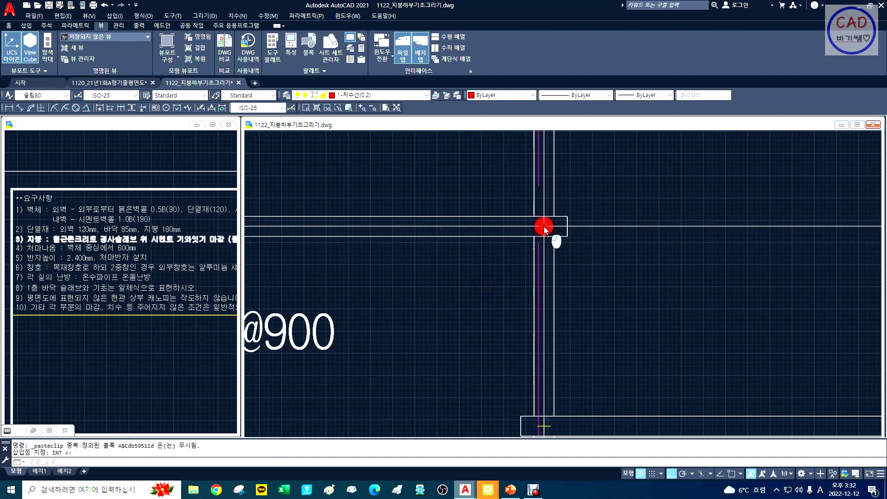
Step: Draw a leader from the centre of the central post's dot, sloping down right and ending in a 120 mm horizontal segment
type("ㄴ")
key("space")
type("cen")
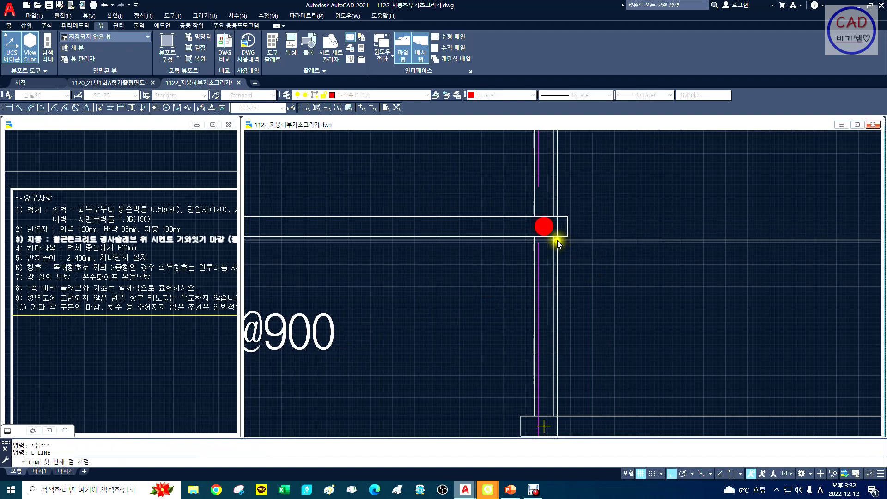
key("space")
left_click(549, 225)
key("F8")
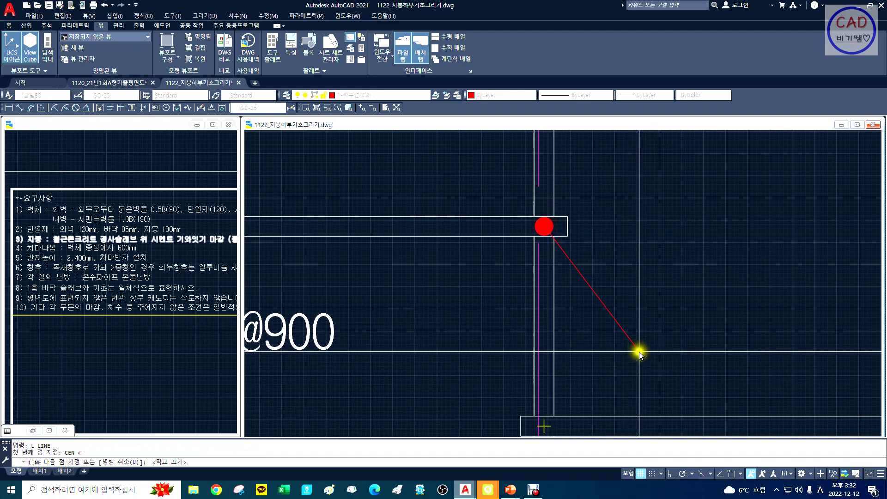
left_click(642, 341)
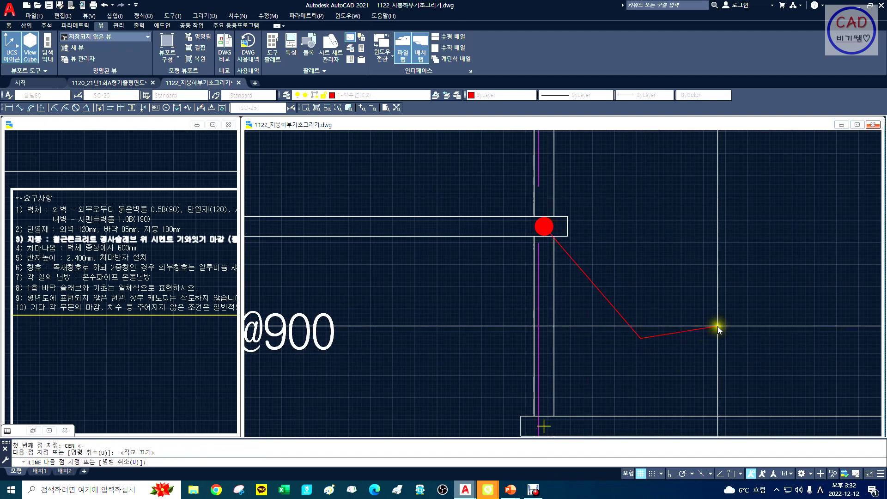
key("F8")
type("120")
key("space")
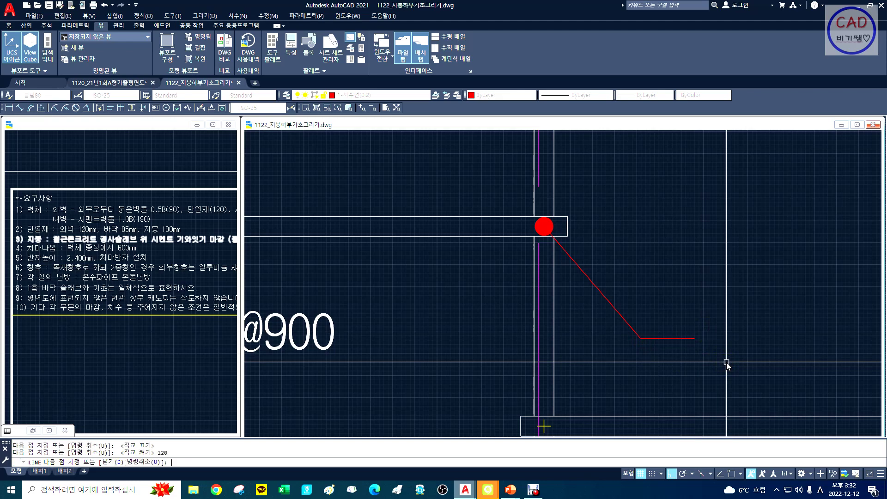
key("space")
Step: Copy the 달대받이 45x45@900 label from its leader's end to the end of the central post's leader
type("z")
key("space")
type("d")
key("space")
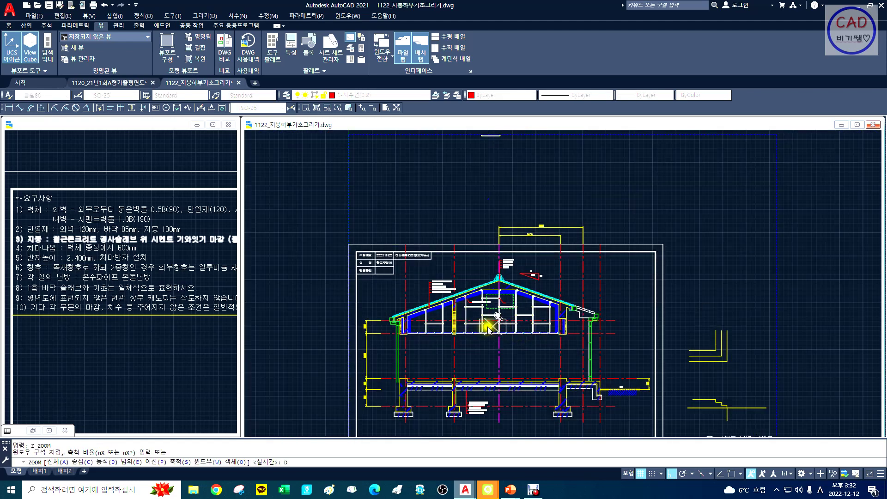
left_click(468, 324)
right_click(509, 303)
type("co")
key("space")
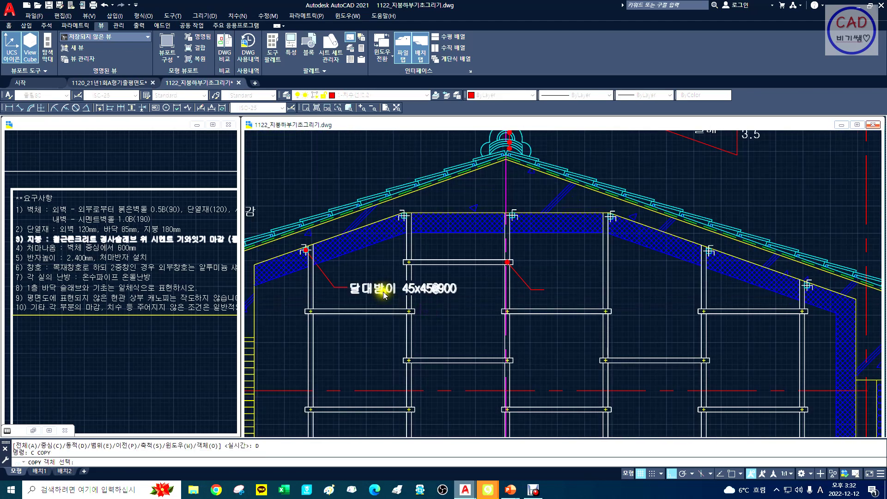
left_click(382, 291)
right_click(382, 292)
type("End")
key("space")
left_click(334, 288)
type("end")
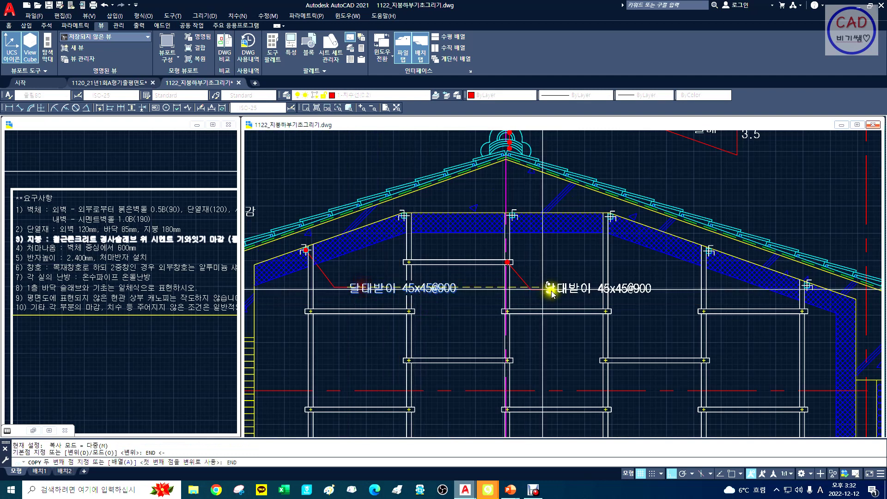
key("space")
left_click(548, 290)
right_click(550, 290)
Step: Change the copied label at the central post's leader to read 십자못치기
double_click(559, 291)
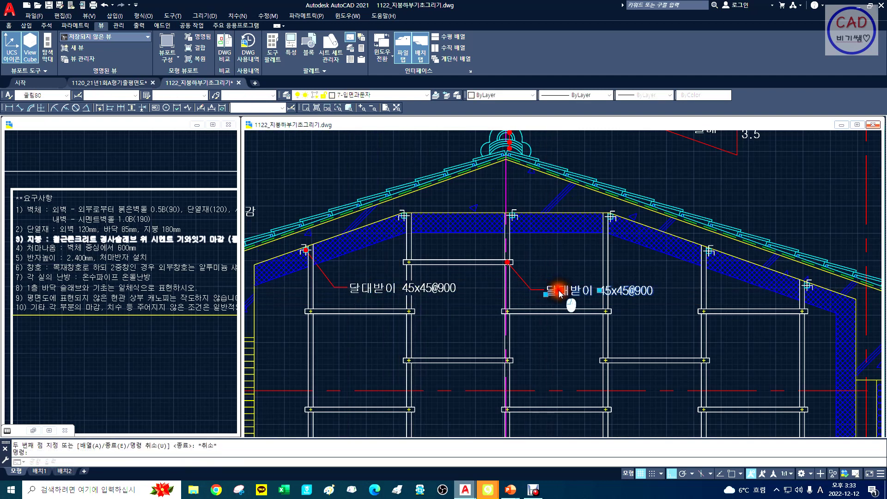
type("TEXTEDIT")
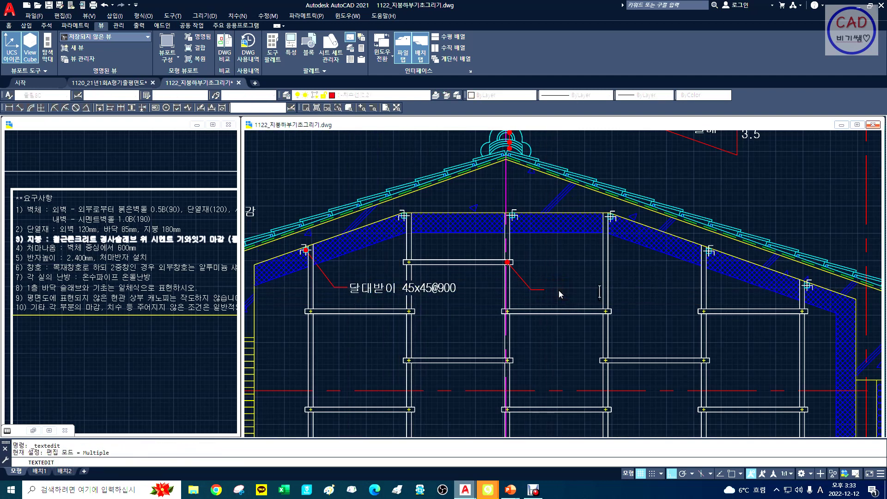
key("Hangul")
type("심자못치기")
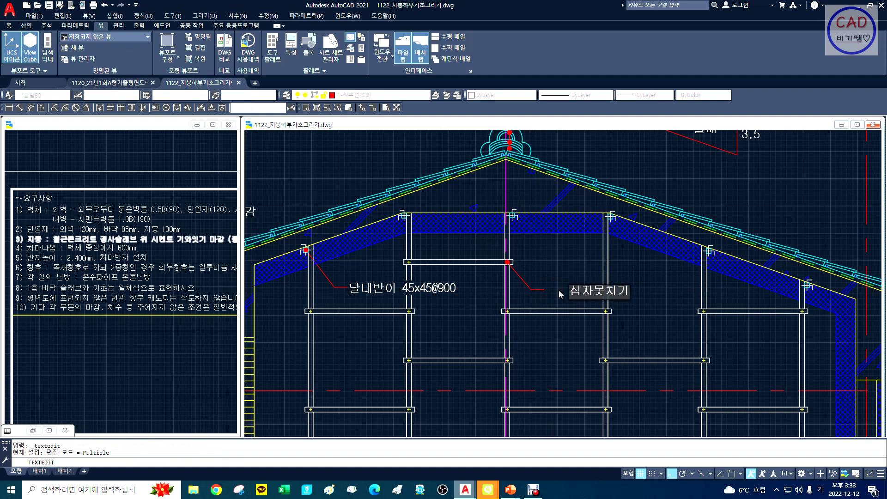
left_click(573, 243)
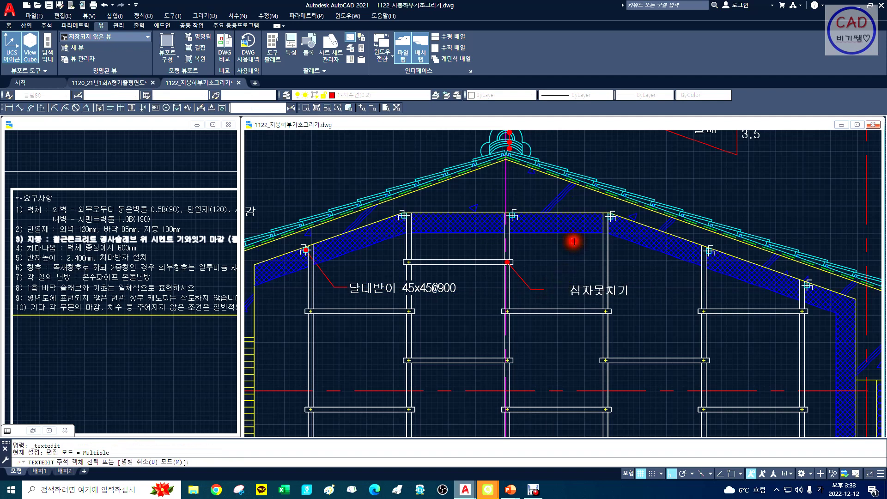
key("Escape")
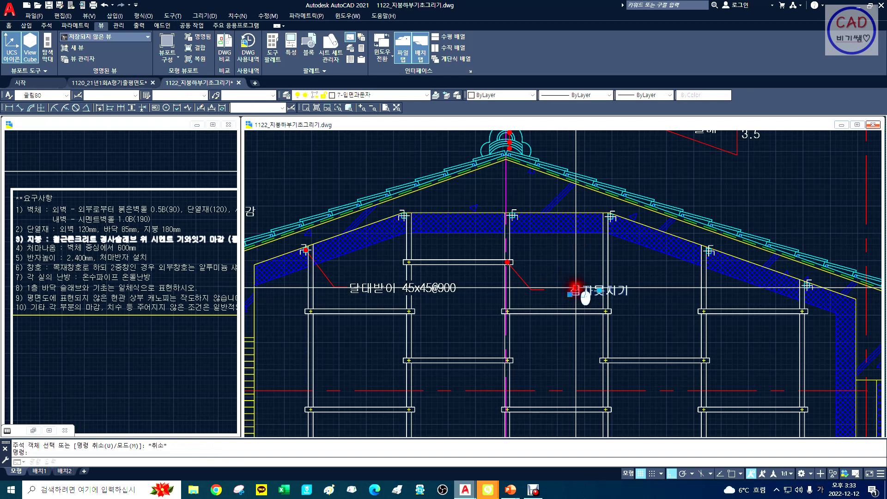
Step: Set the 십자못치기 text's justification to middle left (중간 왼쪽)
left_click(575, 292)
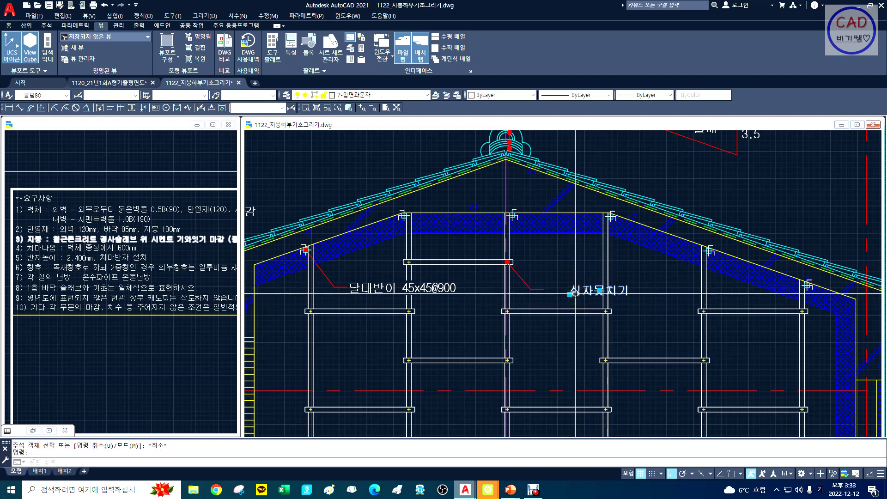
key("ctrl+1")
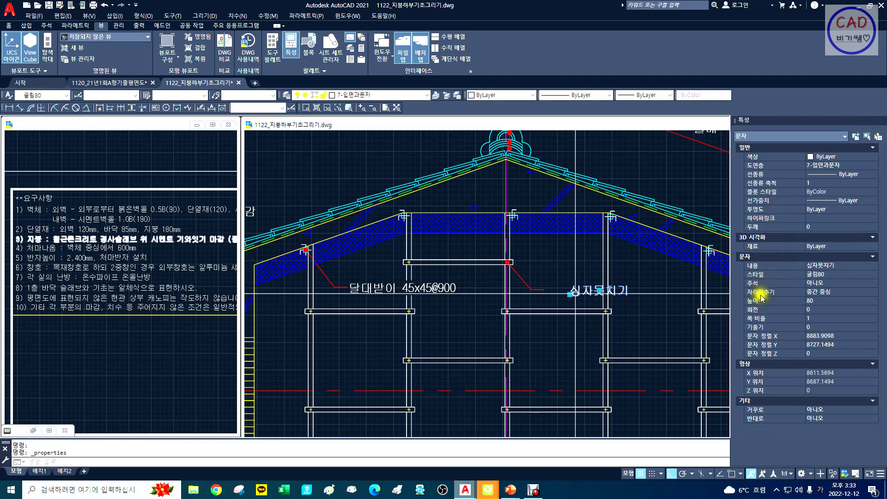
left_click(831, 290)
left_click(831, 290)
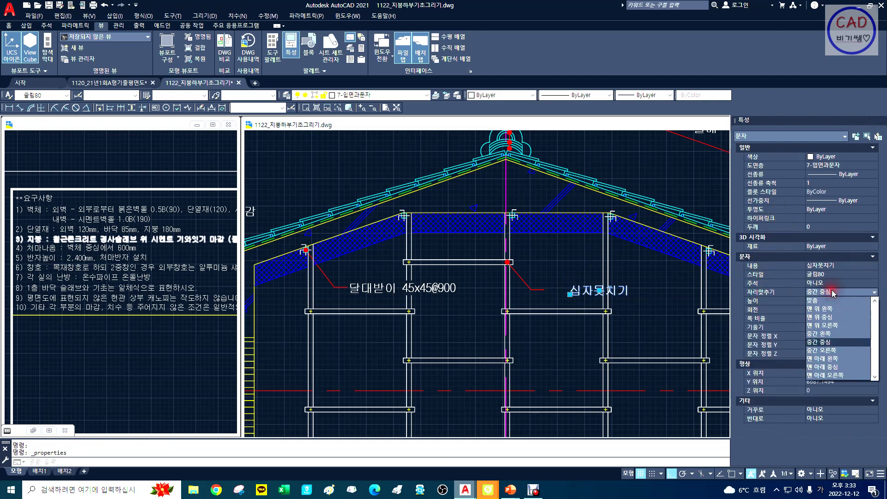
left_click(831, 333)
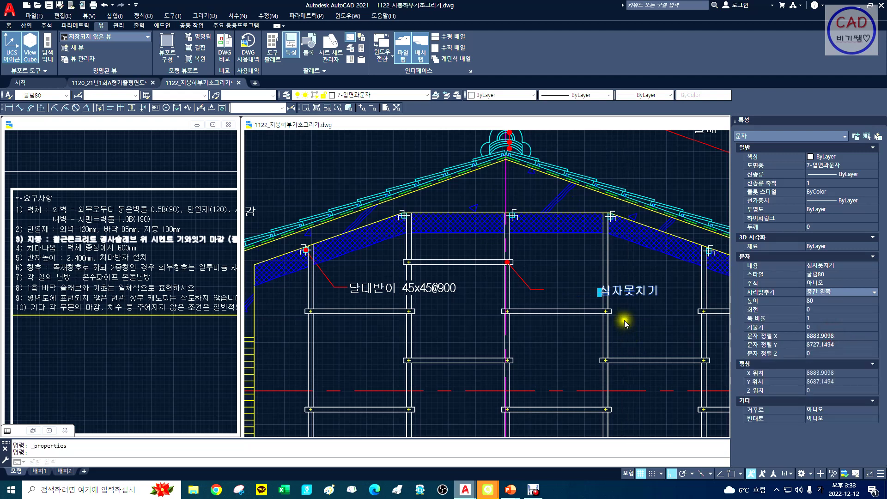
key("Escape")
Step: Move the 십자못치기 label so it starts just beyond the end of the central post's leader
right_click(624, 283)
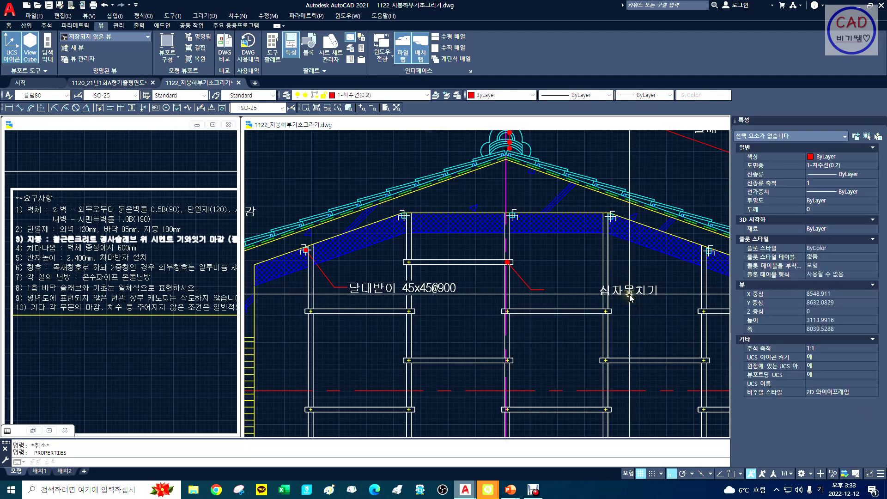
type("M")
key("Return")
left_click(631, 298)
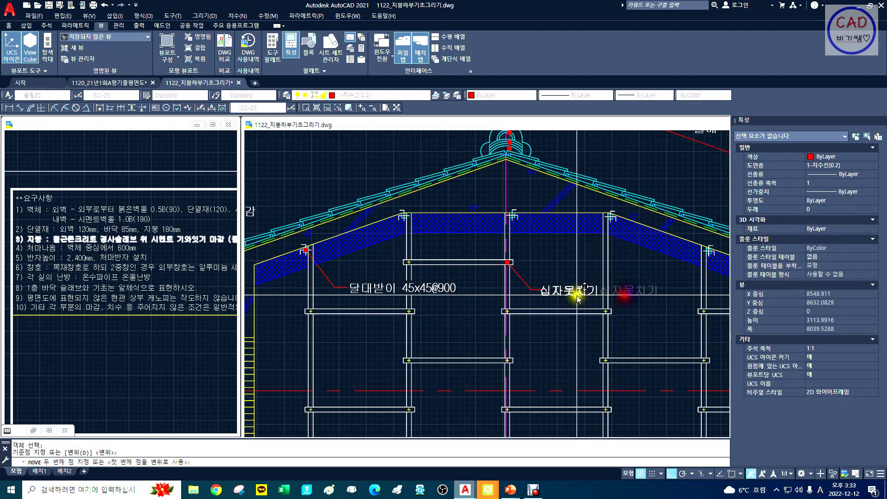
left_click(588, 296)
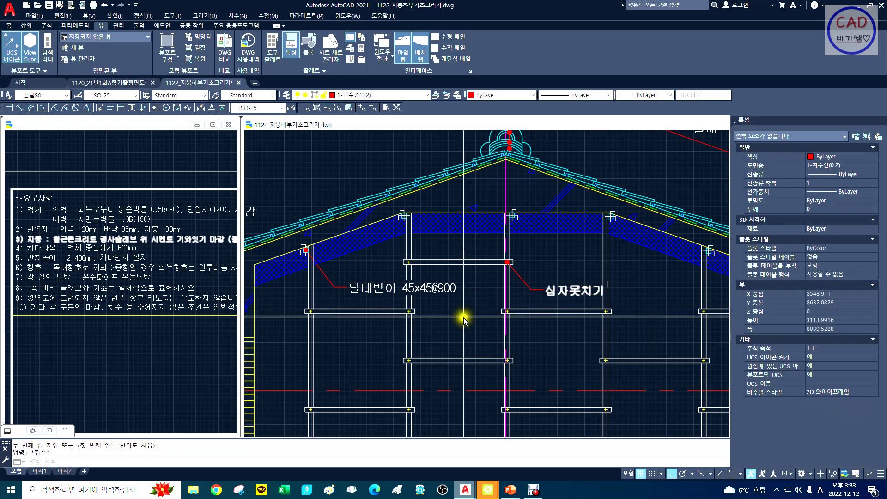
Step: Draw a leader straight down from the hatched insulation band beside the central post, ending in a 120 mm horizontal segment to the right
type("p")
key("Return")
left_click_drag(486, 334, 422, 273)
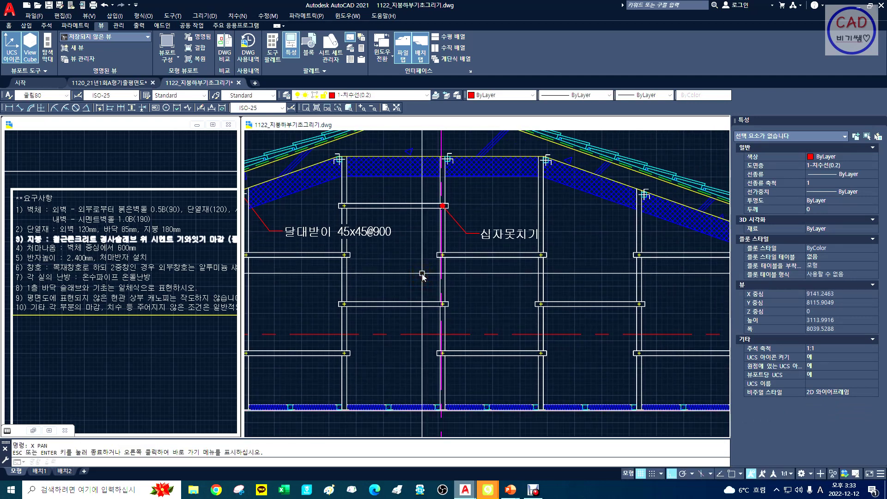
type("x")
key("Return")
left_click_drag(361, 267, 404, 309)
key("Escape")
type("z")
key("Return")
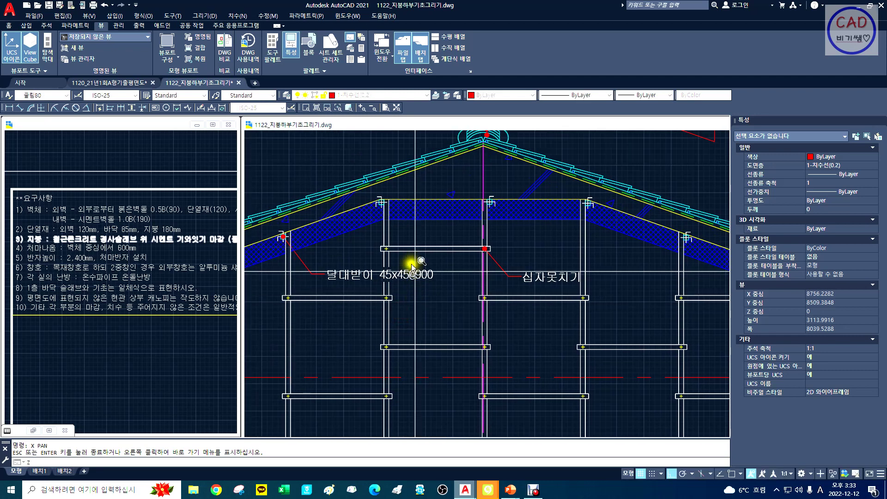
type("w")
key("Return")
left_click(352, 188)
left_click(492, 240)
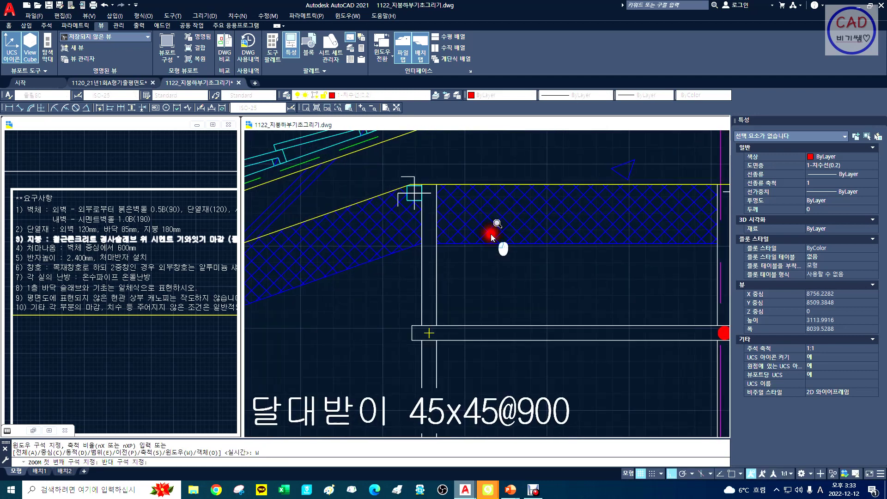
type("l")
key("Return")
left_click(489, 210)
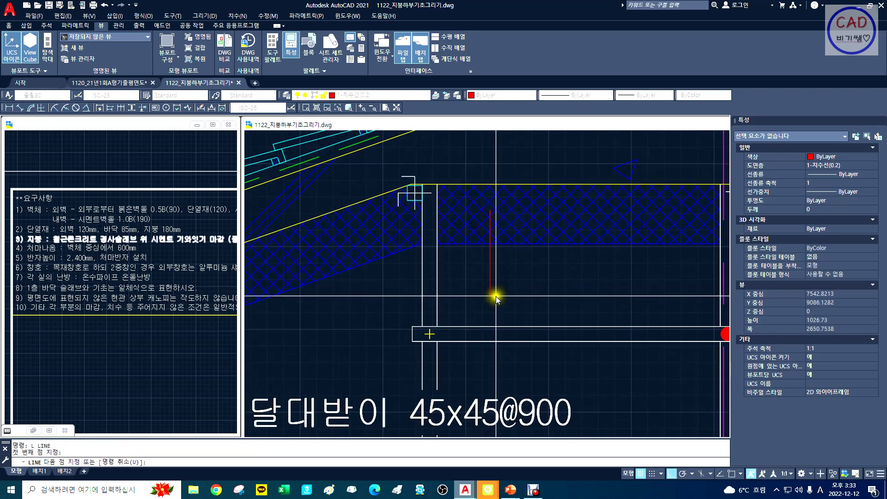
left_click(496, 289)
type("120")
key("Return")
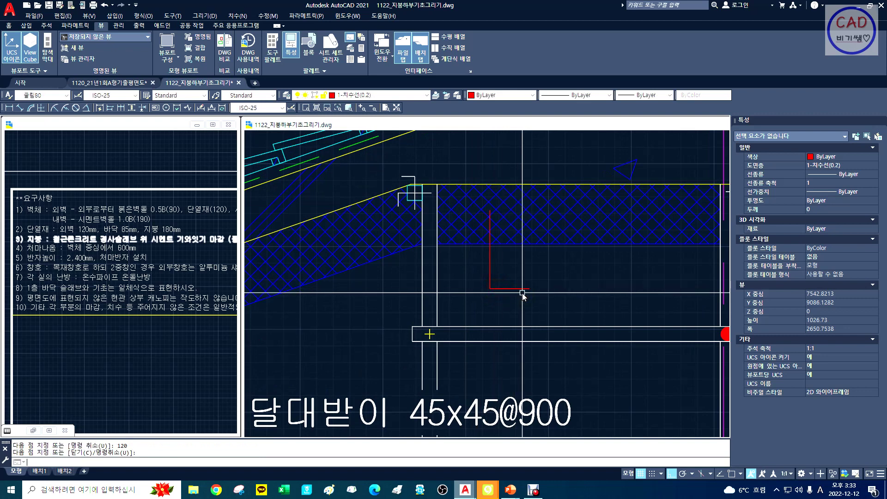
key("Escape")
Step: Paste the red dot block at the insulation leader's upper end, using endpoint snap
key("ctrl+v")
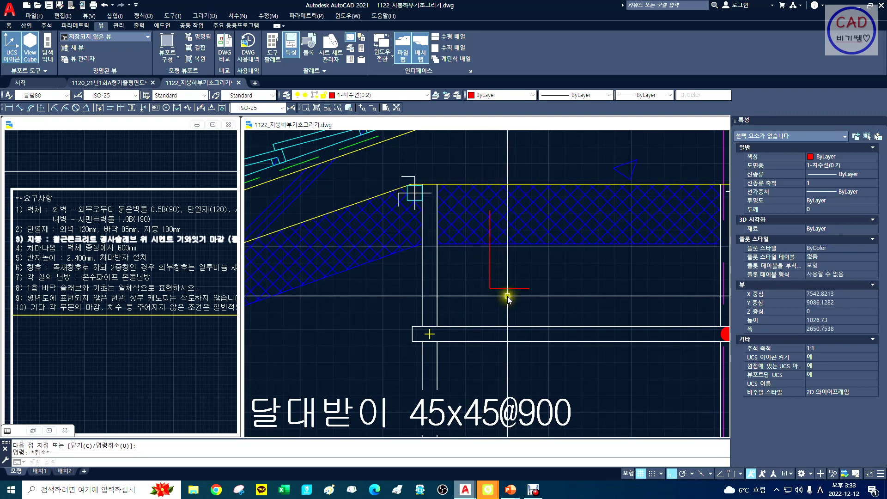
type("end")
key("space")
left_click(489, 216)
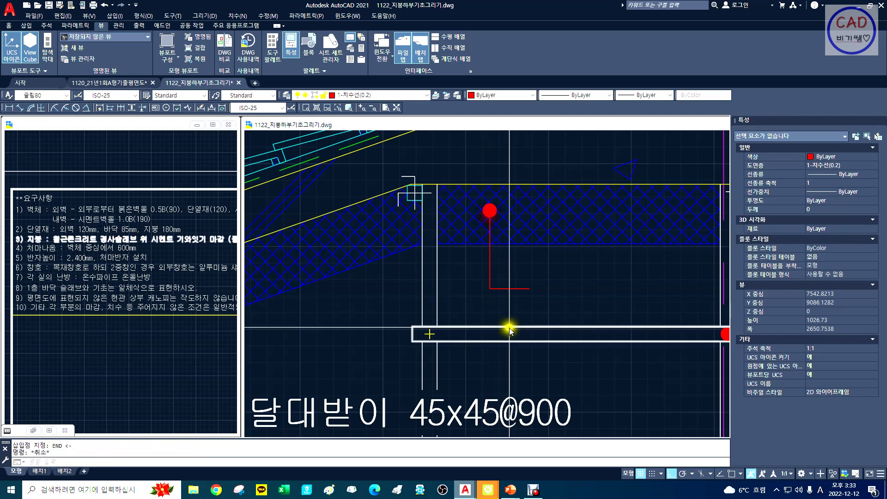
type("x")
key("space")
left_click_drag(555, 306, 431, 276)
key("Escape")
type("x")
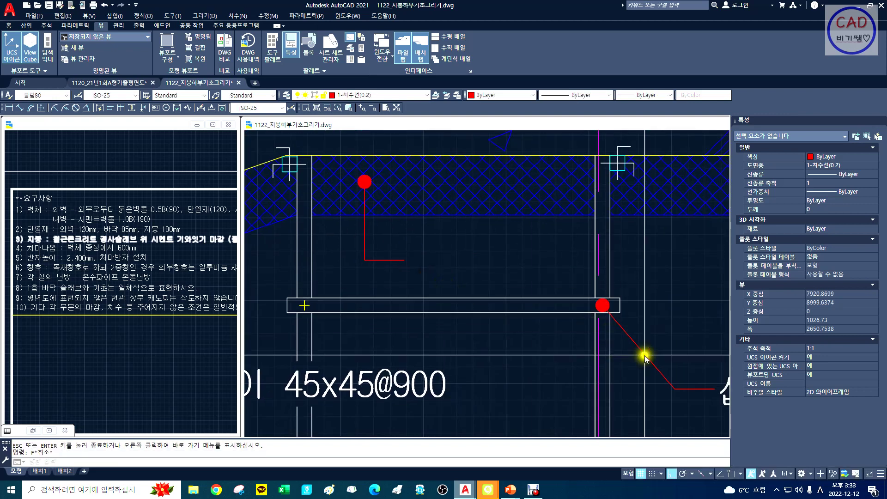
key("space")
left_click_drag(643, 368, 556, 351)
key("Escape")
type("c")
key("space")
left_click(656, 400)
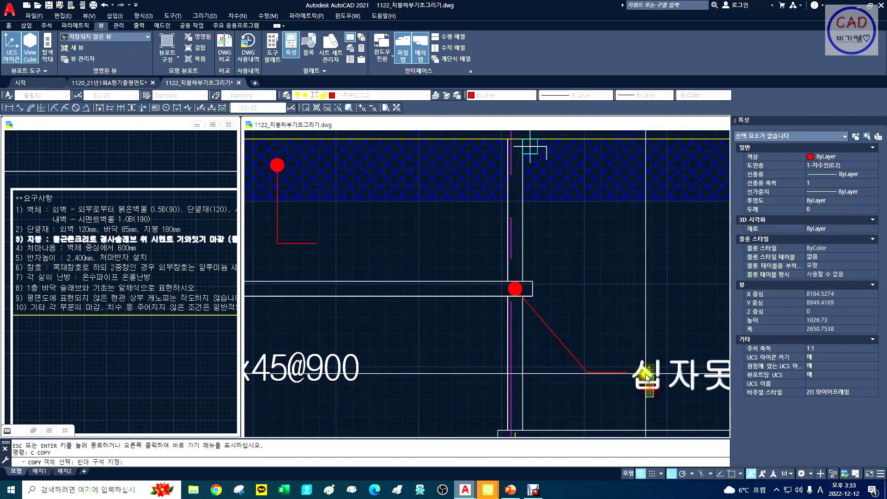
key("Escape")
key("Escape")
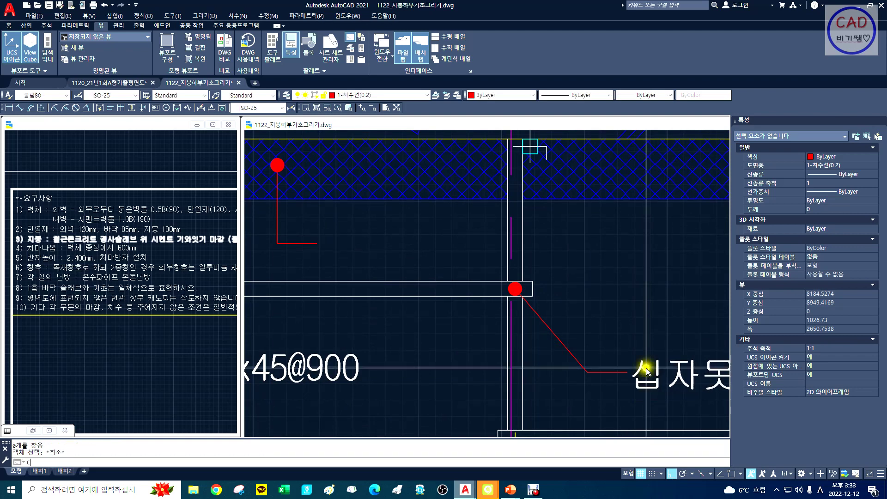
Step: Copy the 십자못치기 label from its leader's endpoint to the endpoint of the insulation leader
key("space")
left_click(629, 371)
key("space")
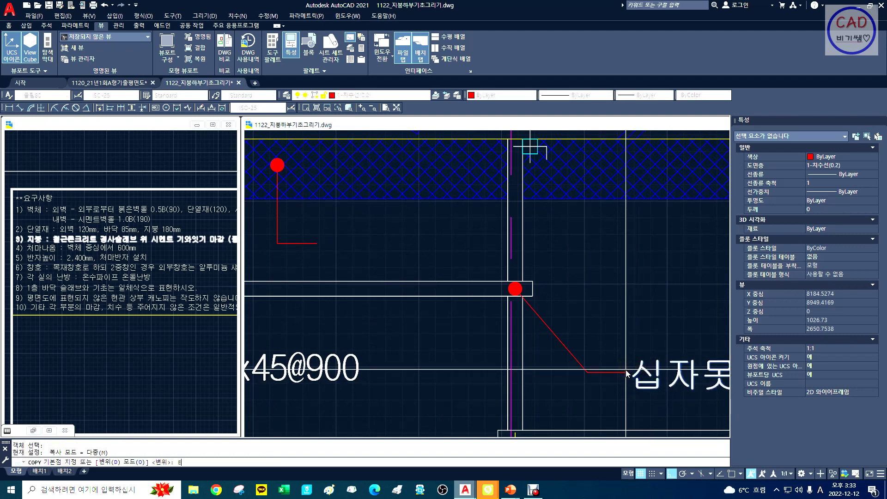
left_click(626, 372)
left_click(342, 241)
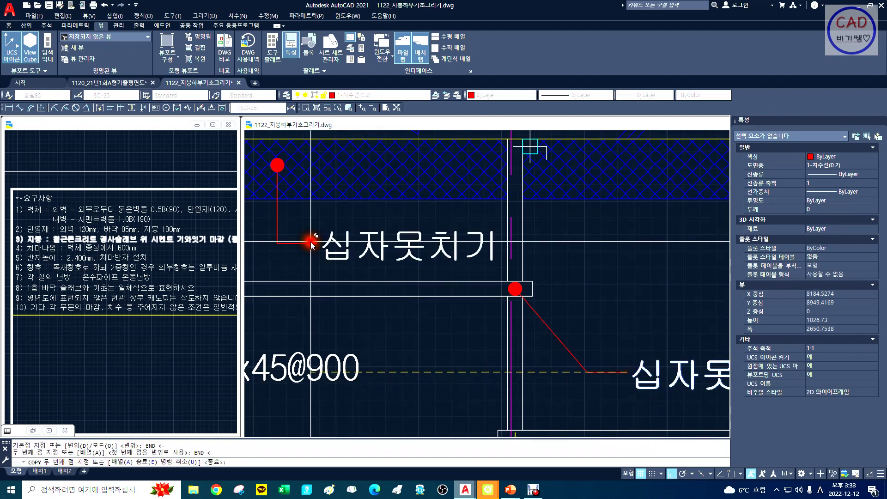
key("Escape")
Step: Change the copied label at the insulation leader to read 단열재 THK180
left_click(341, 243)
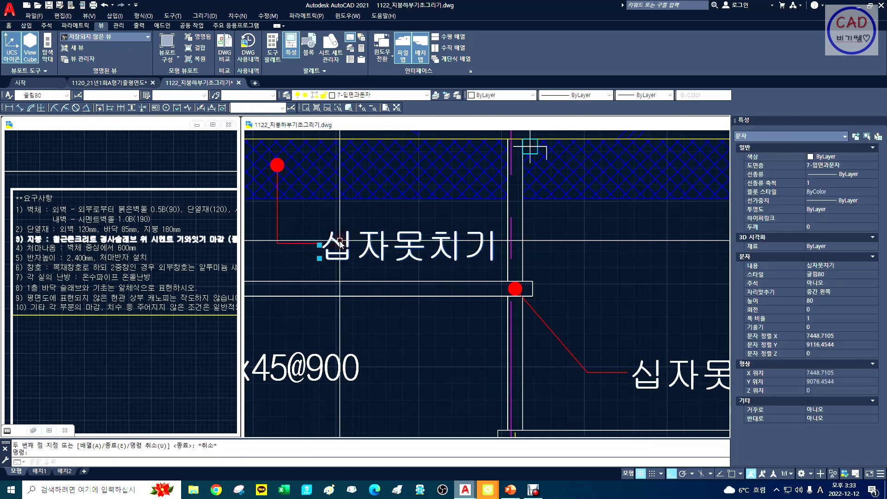
type("ek")
key("BackSpace")
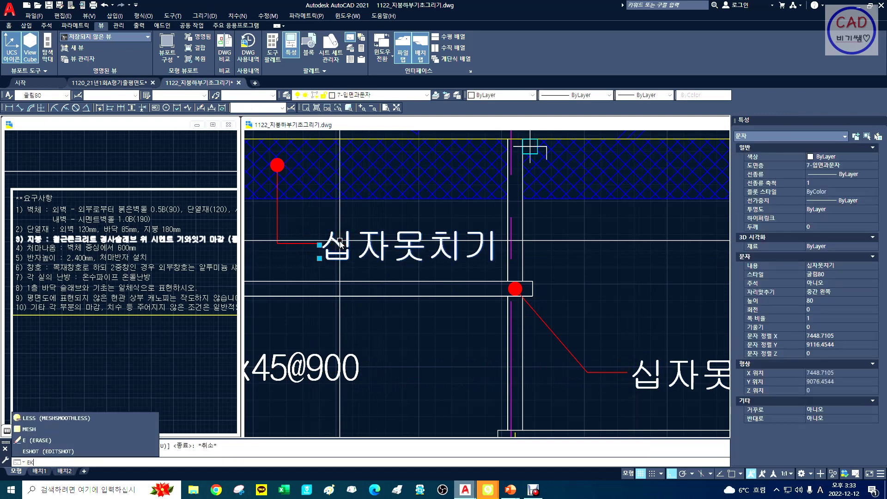
double_click(340, 243)
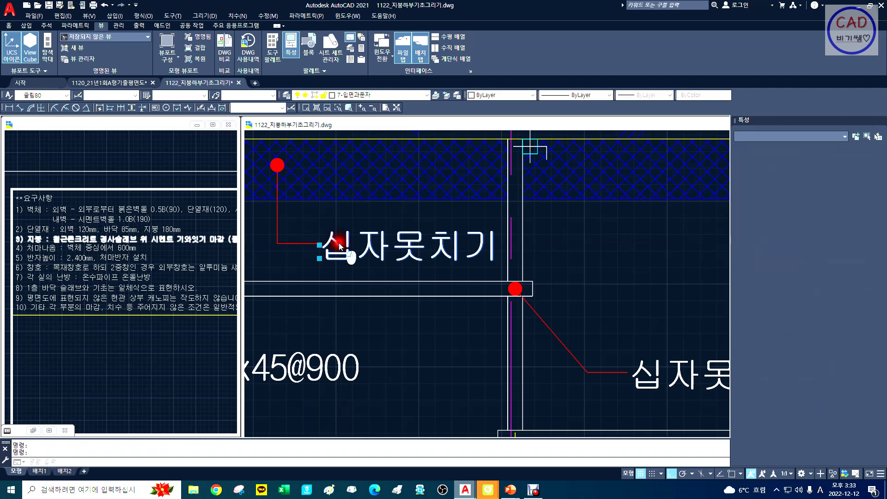
type("EKS")
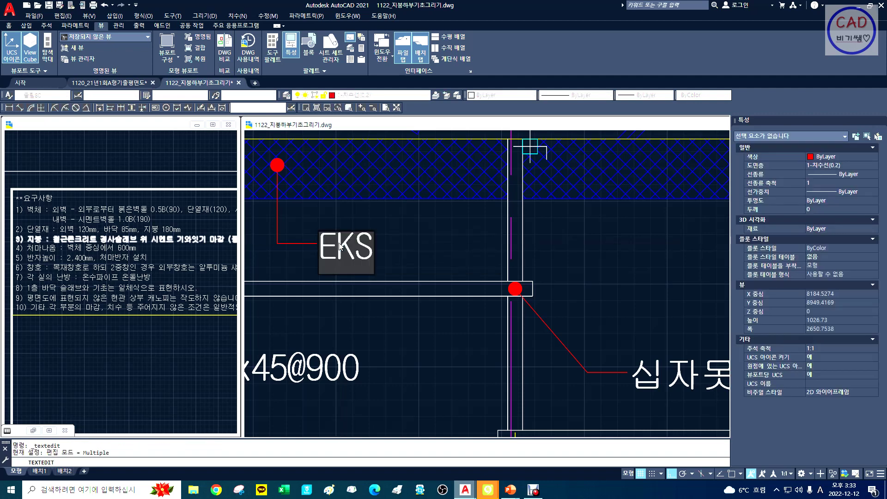
key("BackSpace")
key("BackSpace")
key("BackSpace")
key("Hangul")
type("단열재")
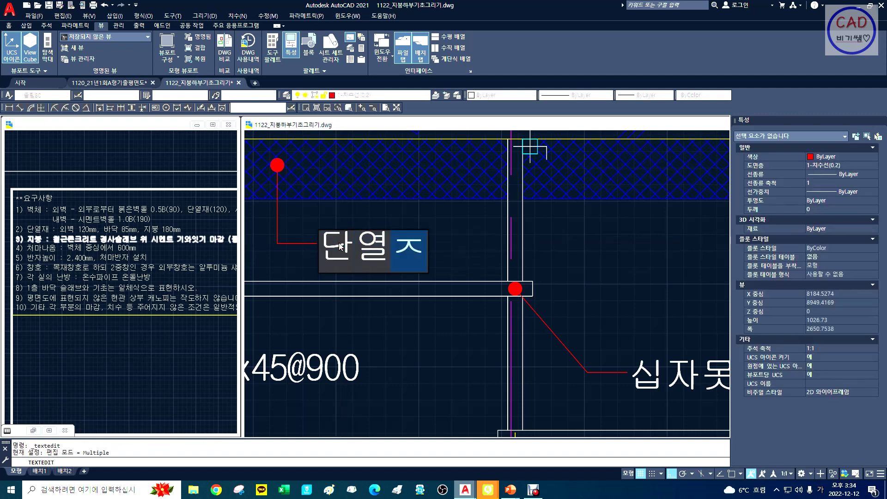
key("Hangul")
type("THK")
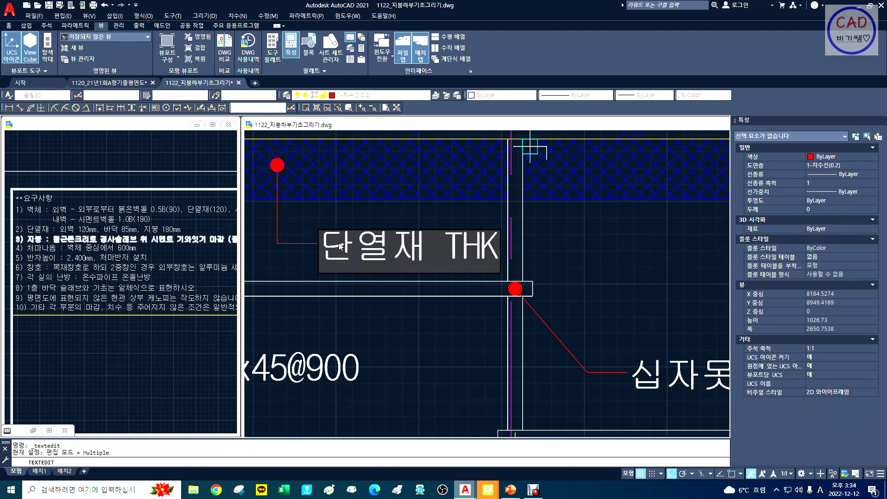
type("180")
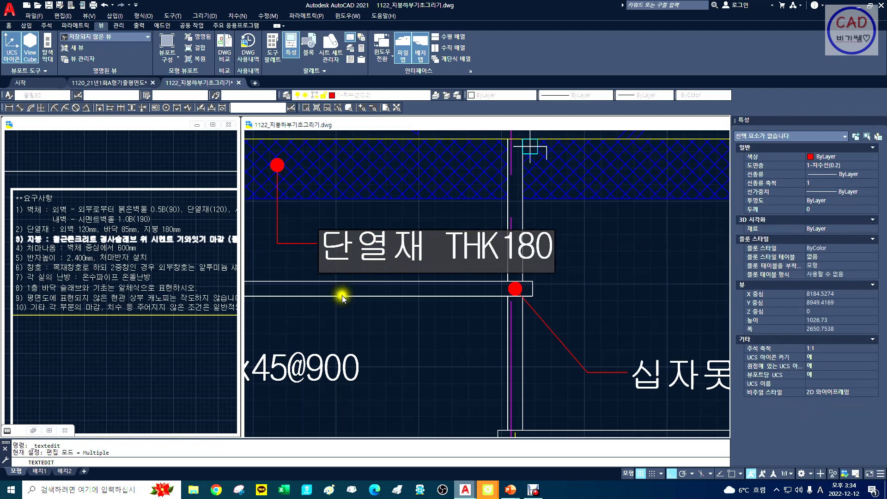
left_click(607, 273)
key("Escape")
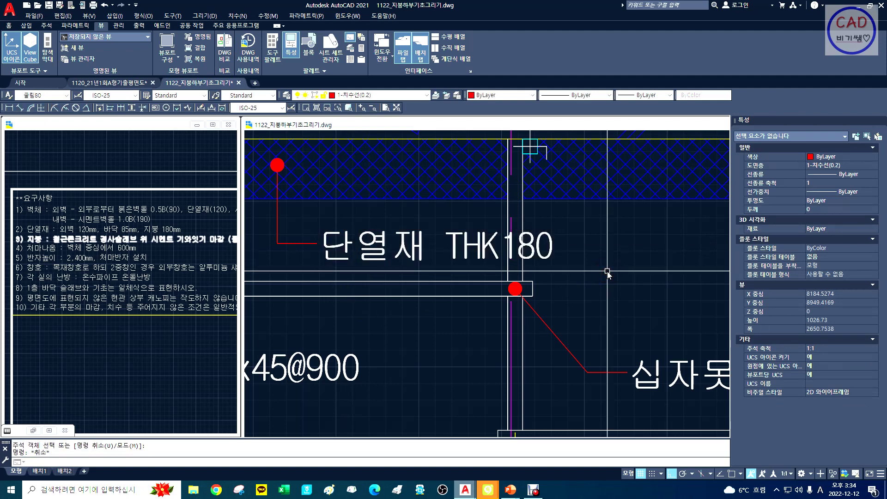
Step: Trim the vertical post lines where they cross the 단열재 THK180 label, using the label as the cutting boundary
type("tr")
key("space")
left_click(568, 262)
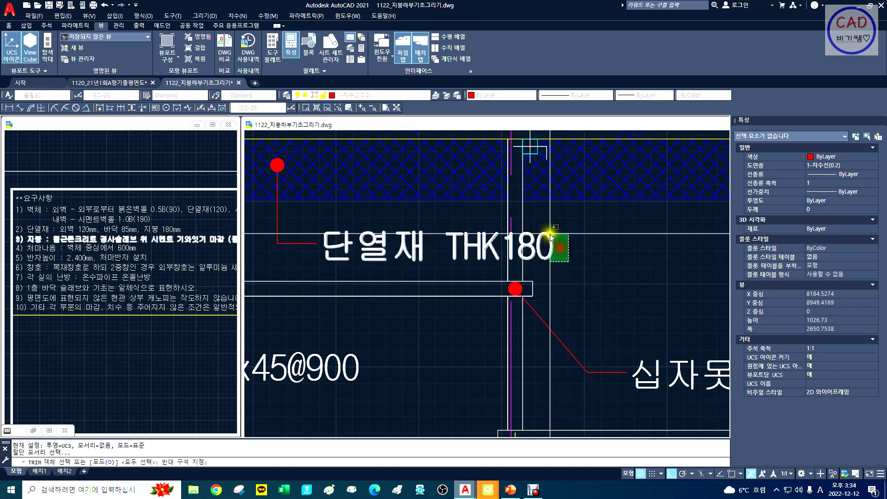
left_click(548, 238)
key("space")
type("f")
key("space")
left_click(497, 248)
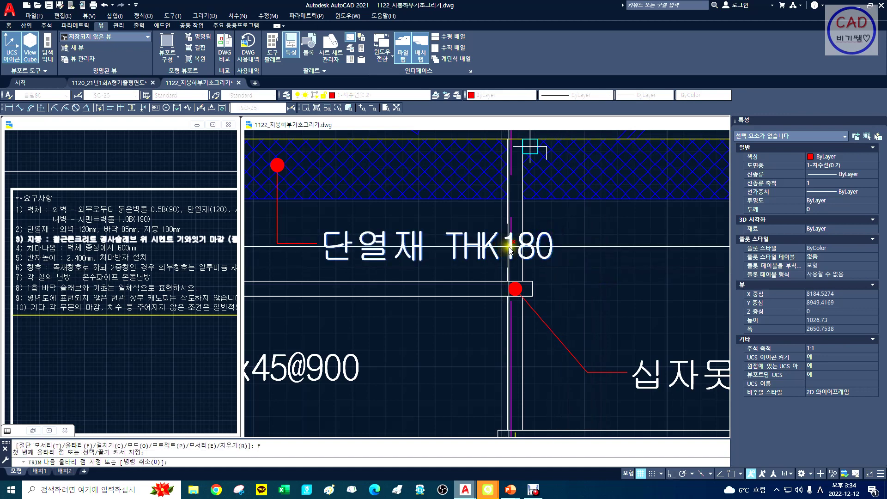
left_click(514, 248)
key("space")
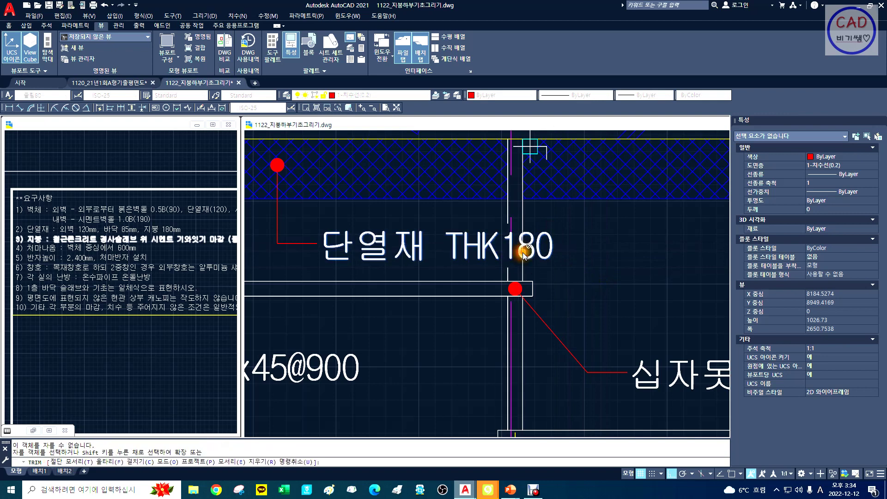
key("Escape")
type("ㄱ")
key("space")
left_click(525, 254)
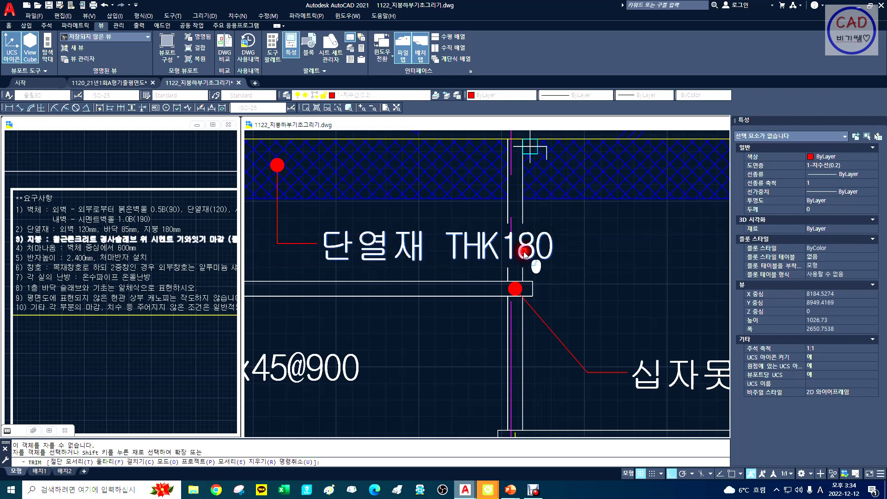
right_click(525, 253)
Step: Draw a leader straight down from the horizontal brace below the 달대받이 45x45@900 label, ending in a 120 mm horizontal segment to the right
type("z")
key("space")
type("d")
key("space")
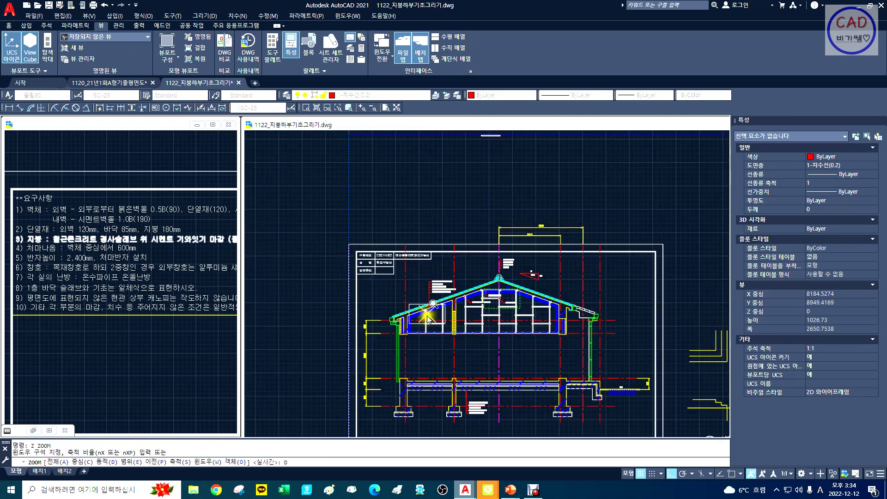
left_click(432, 321)
right_click(513, 310)
type("x")
key("space")
left_click_drag(501, 303, 471, 276)
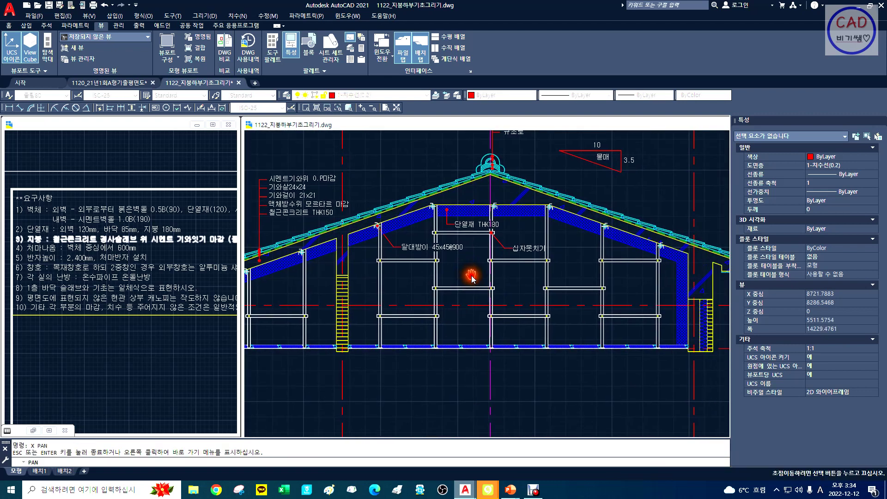
key("Escape")
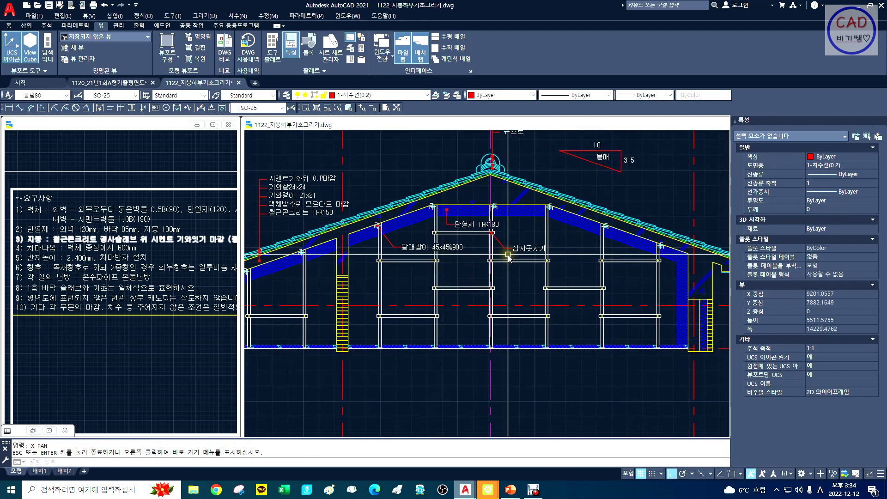
type("x")
key("space")
mouse_move(453, 292)
left_mouse_down()
mouse_move(481, 268)
mouse_move(455, 267)
left_mouse_up()
key("Escape")
type("z")
key("space")
type("w")
key("space")
left_click(342, 204)
left_click(606, 365)
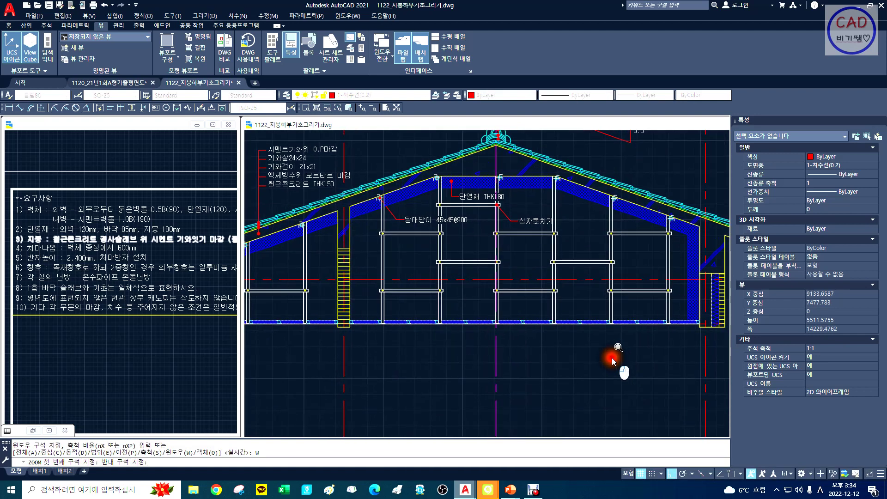
type("l")
key("space")
left_click(364, 183)
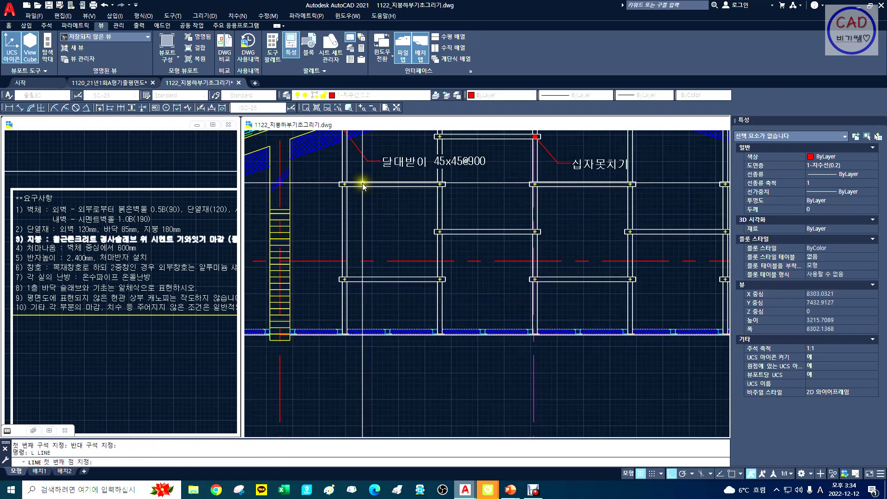
left_click(364, 205)
type("1")
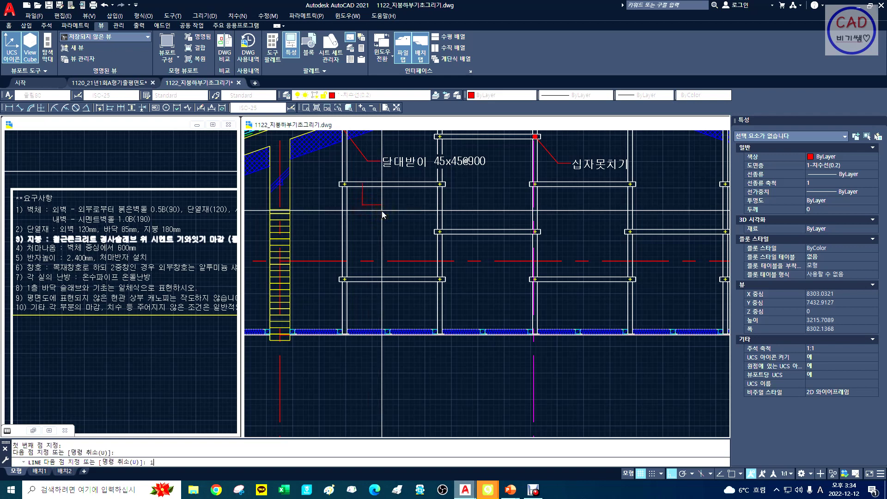
key("space")
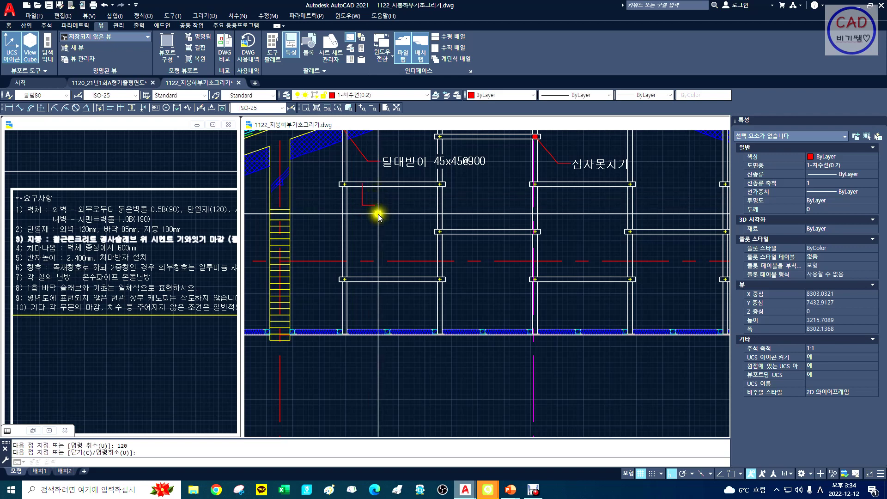
Step: Paste the red dot block at the brace leader's upper end, using endpoint snap
key("ctrl+v")
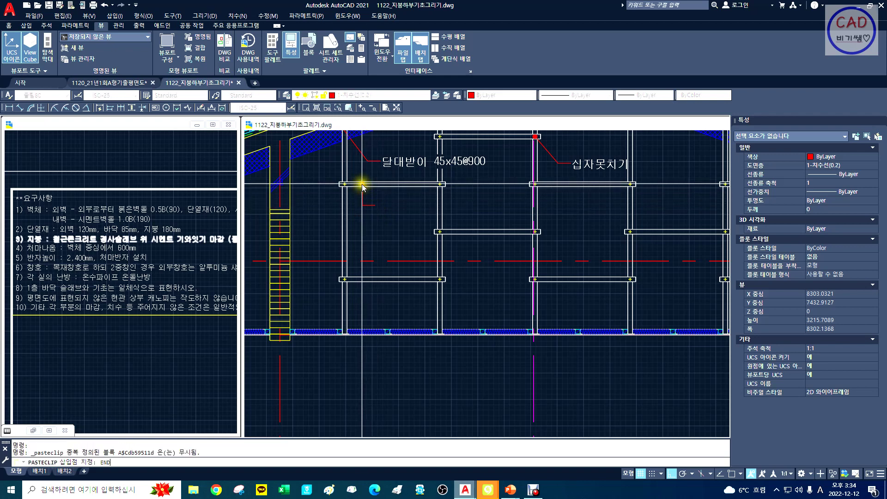
left_click(361, 184)
key("Escape")
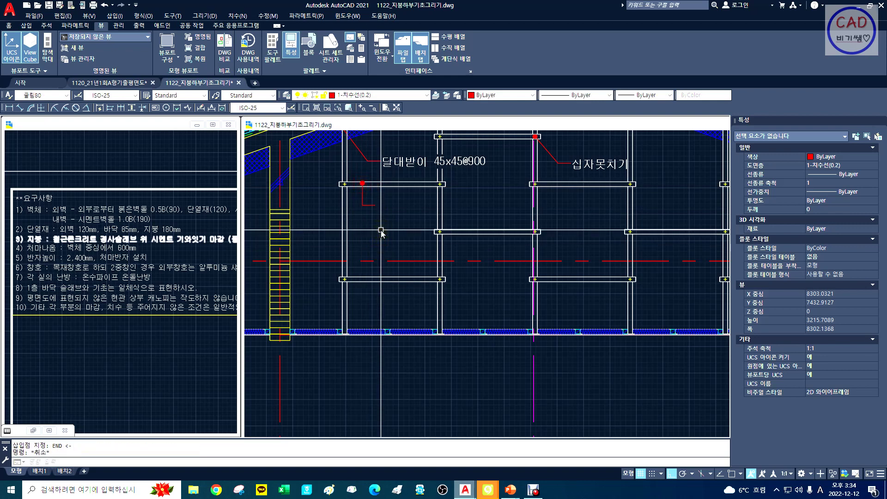
Step: Copy the 십자못치기 label from its leader's endpoint to the endpoint of the brace leader
type("co")
key("space")
left_click(584, 165)
key("space")
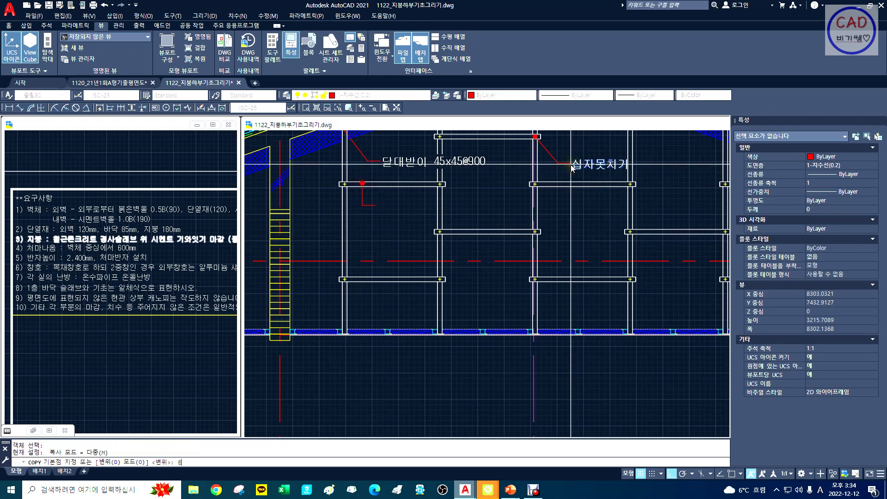
left_click(569, 164)
left_click(375, 206)
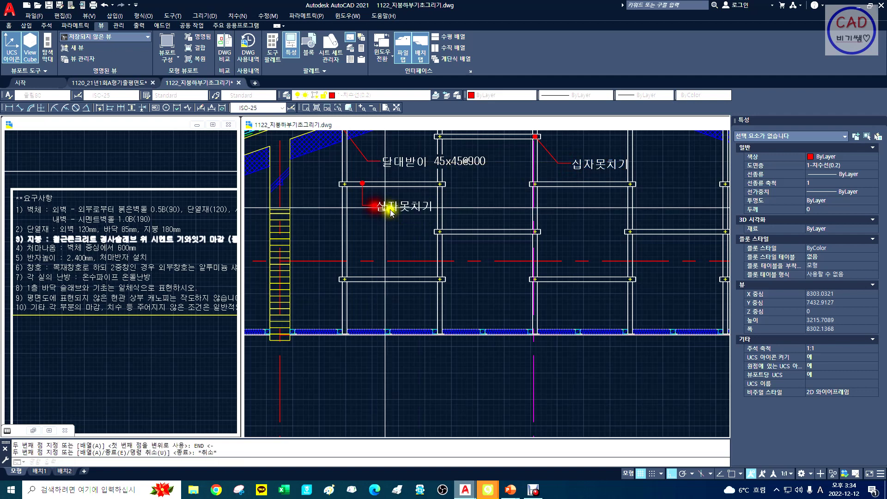
key("Escape")
Step: Change the copied label at the brace leader to read 수평꿸대
double_click(399, 210)
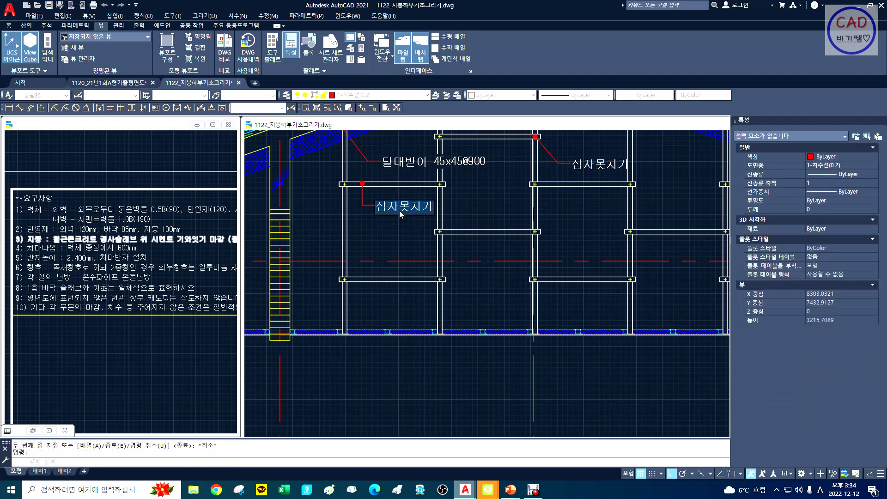
key("BackSpace")
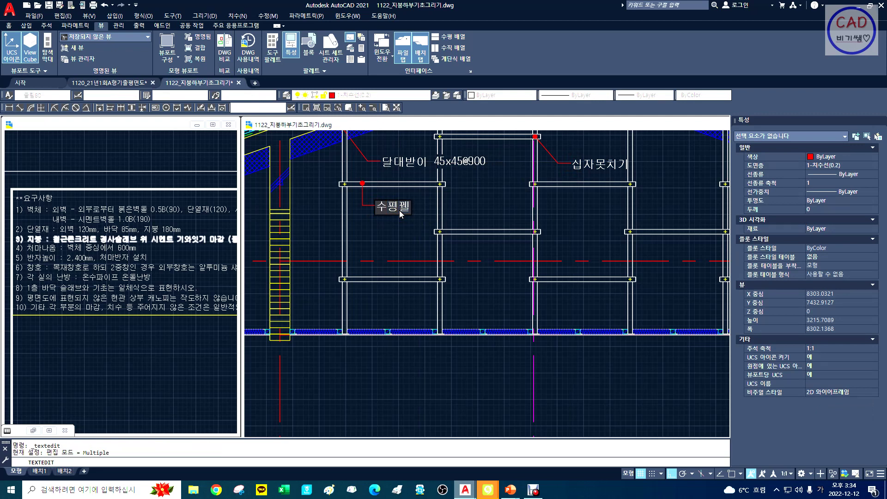
left_click(391, 239)
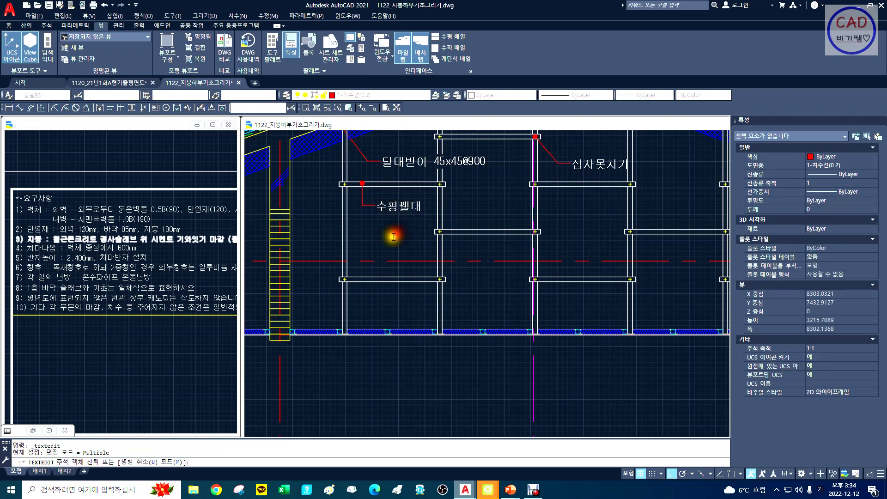
Step: Stretch the brace leader's dot and upper end slightly downward to centre the dot between the brace lines
type("z")
key("space")
left_click(347, 177)
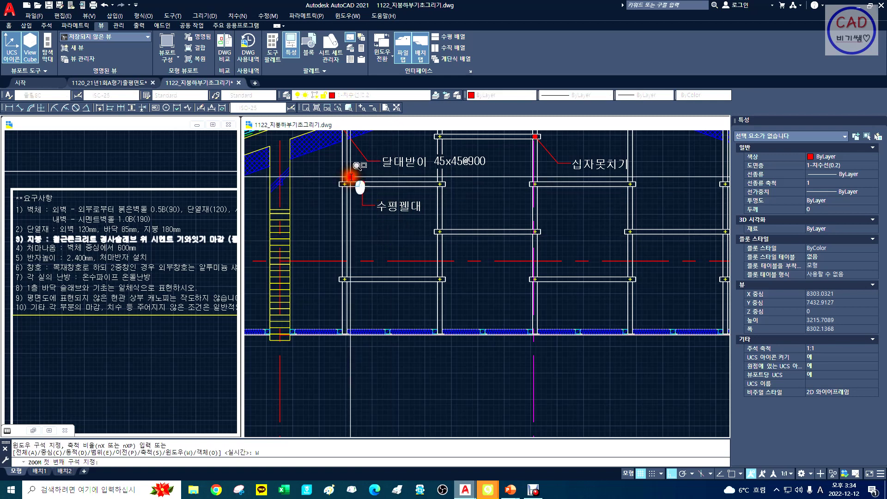
left_click(392, 205)
type("s")
key("space")
left_click(471, 163)
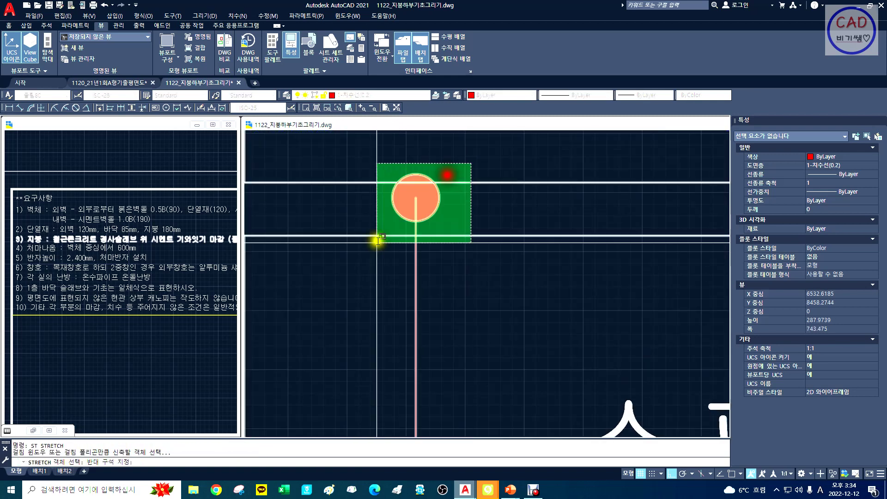
left_click(376, 241)
right_click(369, 250)
left_click(370, 251)
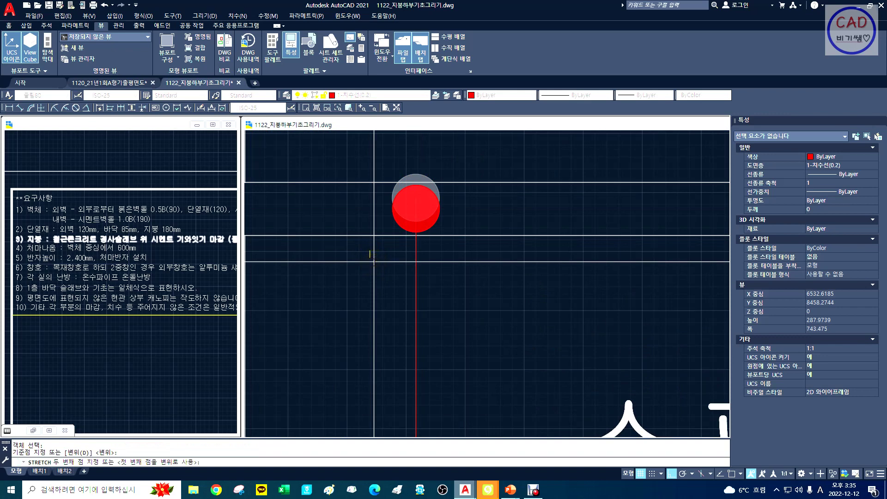
left_click(374, 261)
Step: Draw a short horizontal leader to the right from the vertical post, just below the middle brace's left end
type("z")
key("space")
type("d")
key("space")
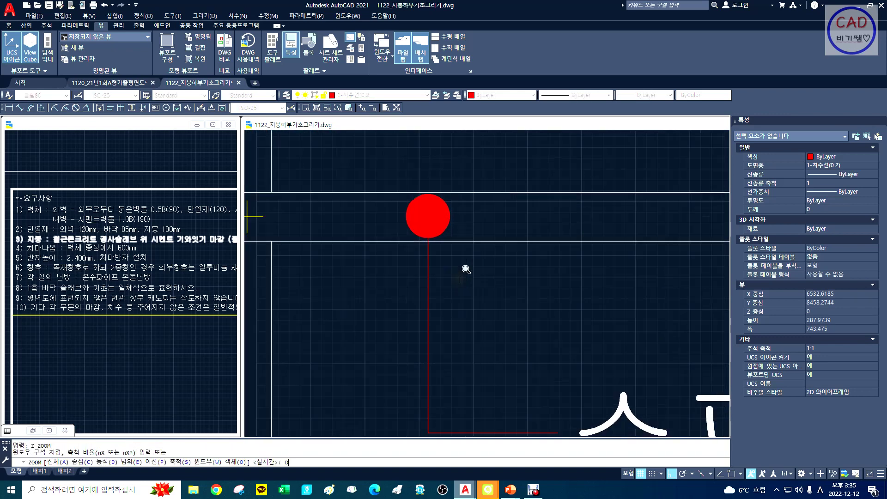
scroll(462, 284, "down", 10)
scroll(577, 317, "up", 5)
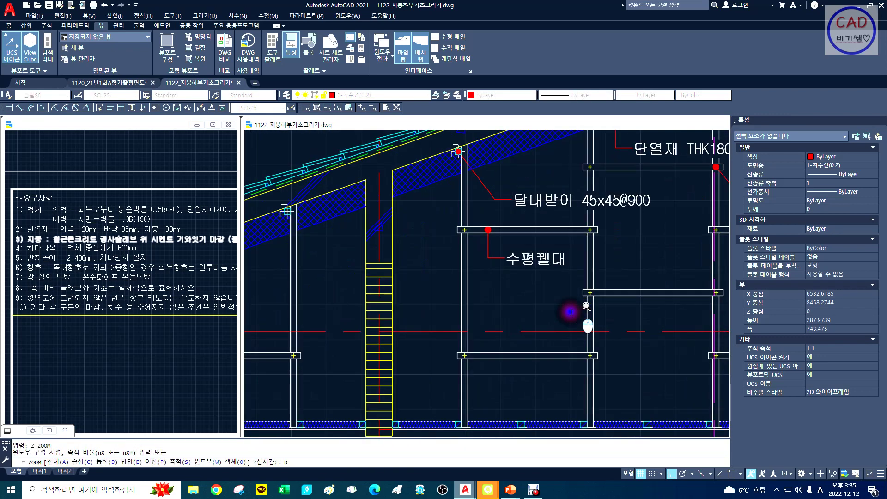
type("x")
key("space")
mouse_move(560, 280)
left_mouse_down()
mouse_move(402, 240)
mouse_move(349, 263)
left_mouse_up()
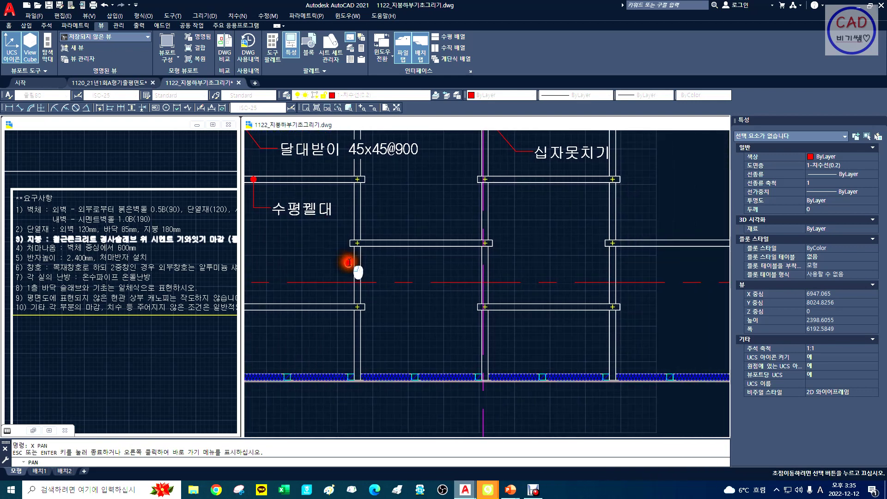
key("Escape")
type("l")
key("space")
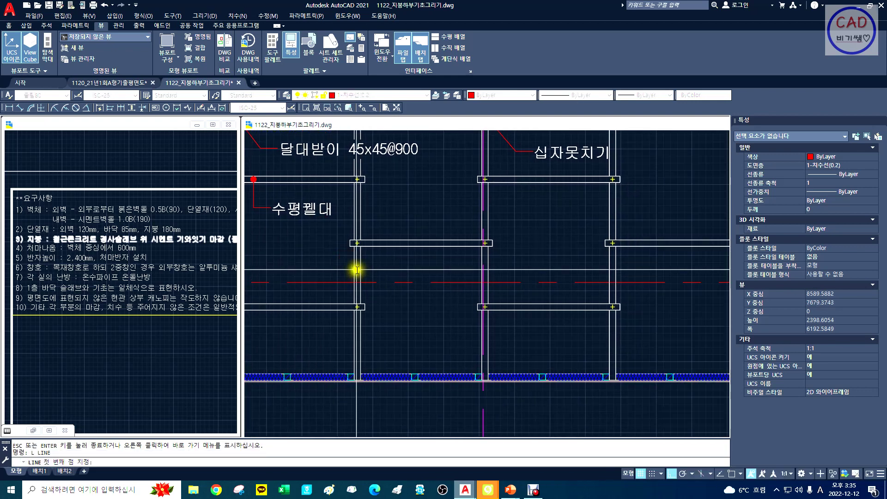
left_click(362, 277)
key("Escape")
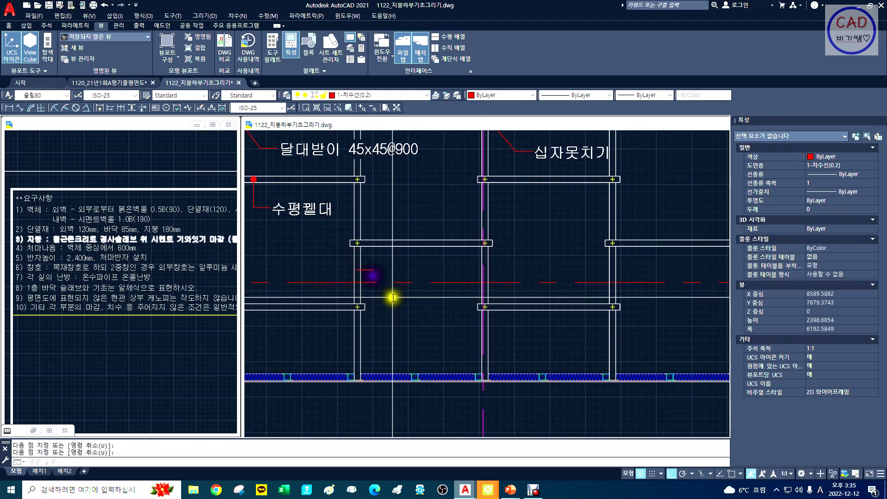
Step: Paste the red dot block at the left end of the short post leader, using endpoint snap
type("z")
key("space")
type("w")
key("space")
left_click(336, 232)
left_click(422, 317)
key("ctrl+v")
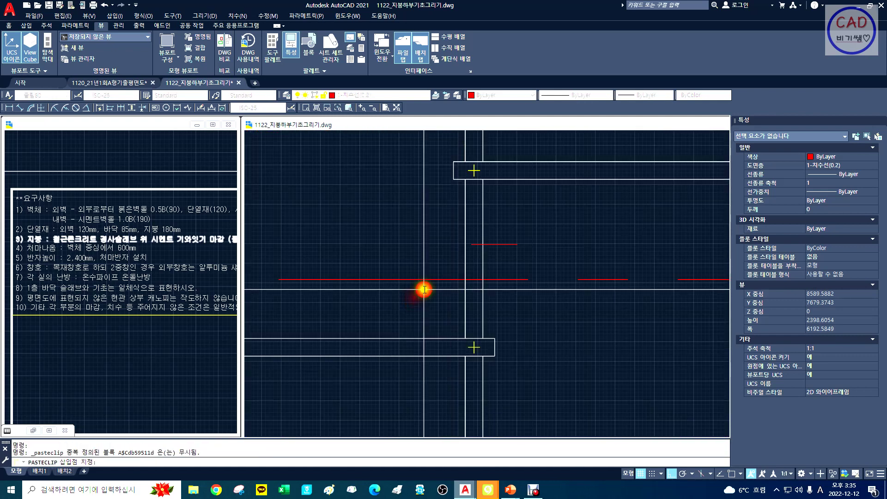
type("END <-")
left_click(472, 246)
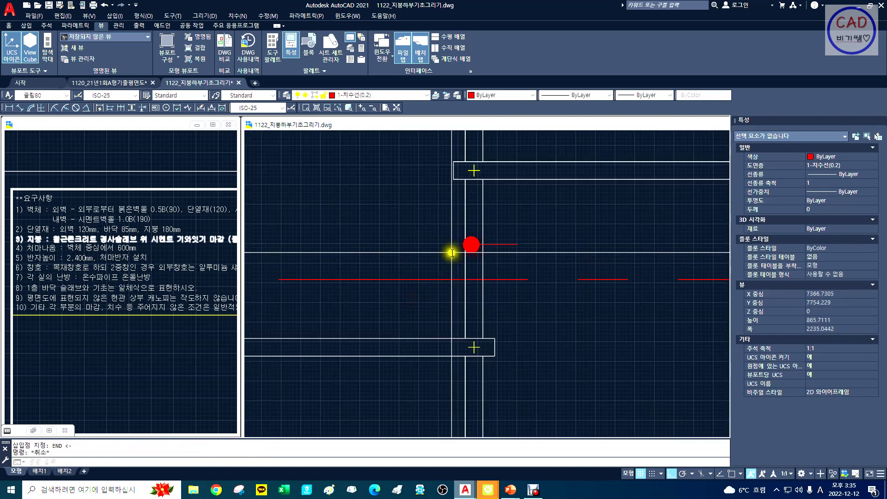
Step: Stretch the post leader's dot and left end slightly to the right to centre the dot between the post lines
type("st")
key("space")
left_click(499, 215)
left_click(436, 264)
key("space")
left_click(436, 263)
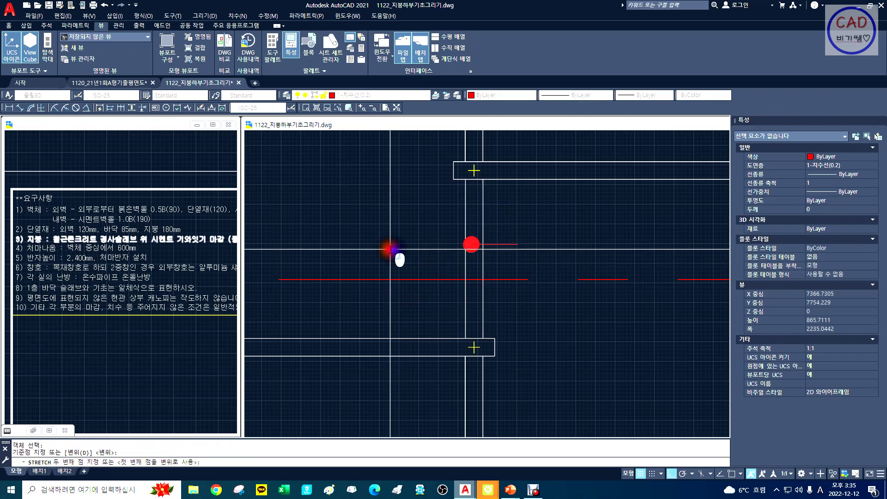
left_click(393, 251)
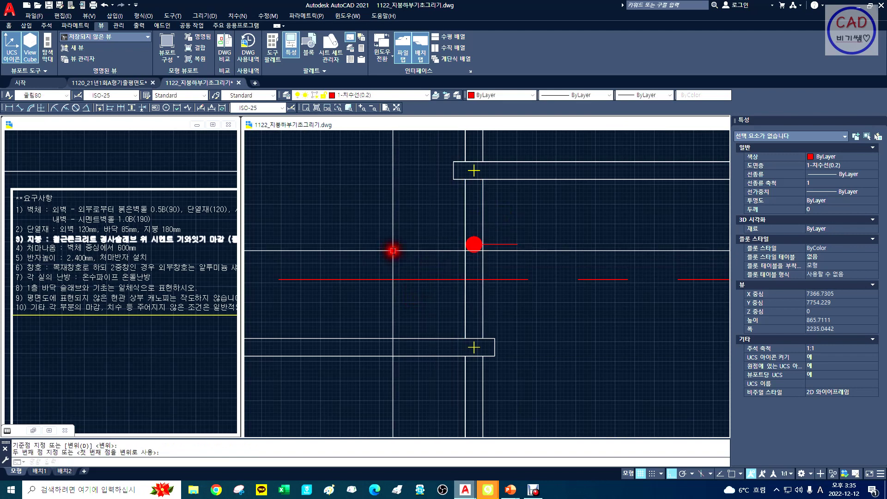
Step: Copy the 수평꿸대 label from its leader's endpoint to the right endpoint of the short post leader
type("z")
key("space")
scroll(435, 254, "down", 10)
key("Return")
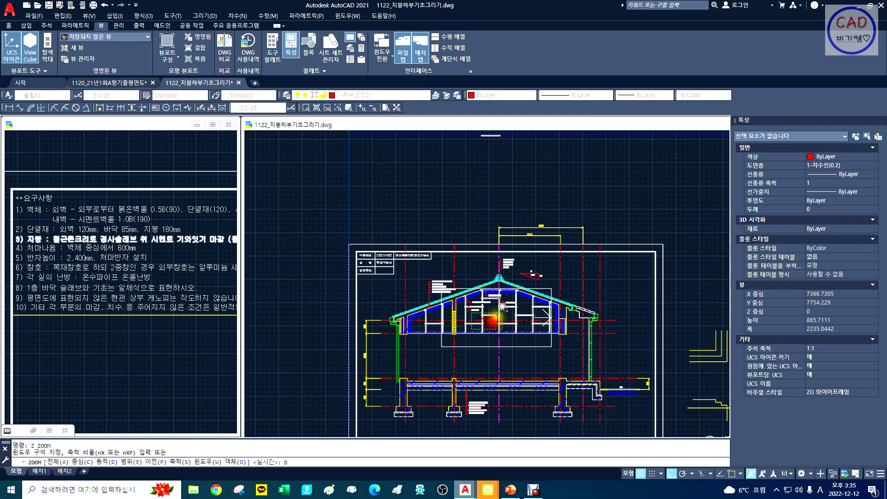
scroll(450, 286, "up", 6)
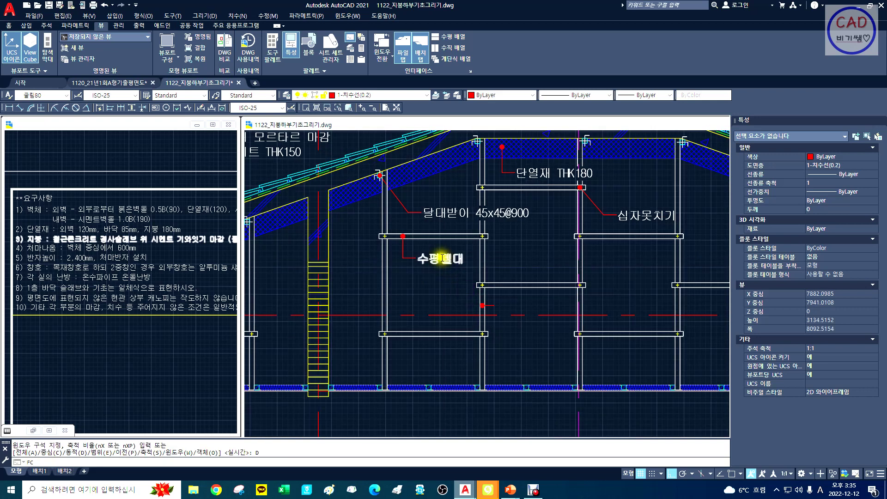
key("Escape")
type("CO")
key("space")
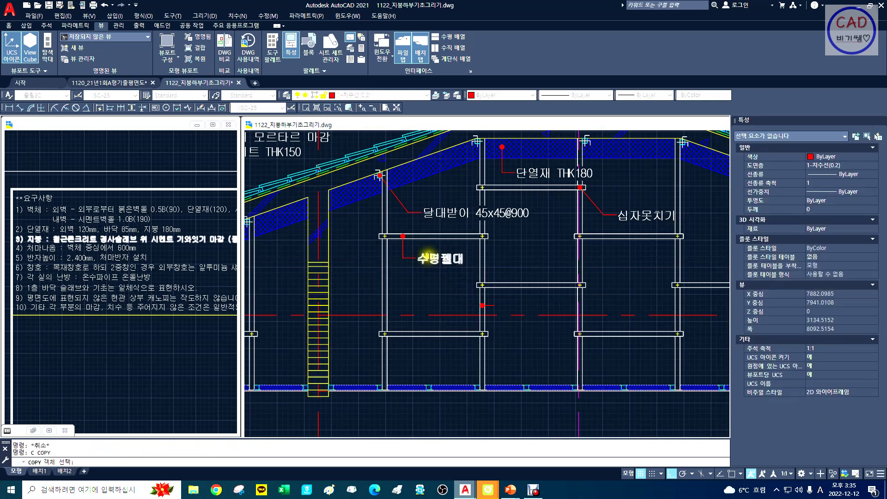
left_click(428, 258)
key("space")
type("END")
key("space")
left_click(419, 262)
type("END")
key("space")
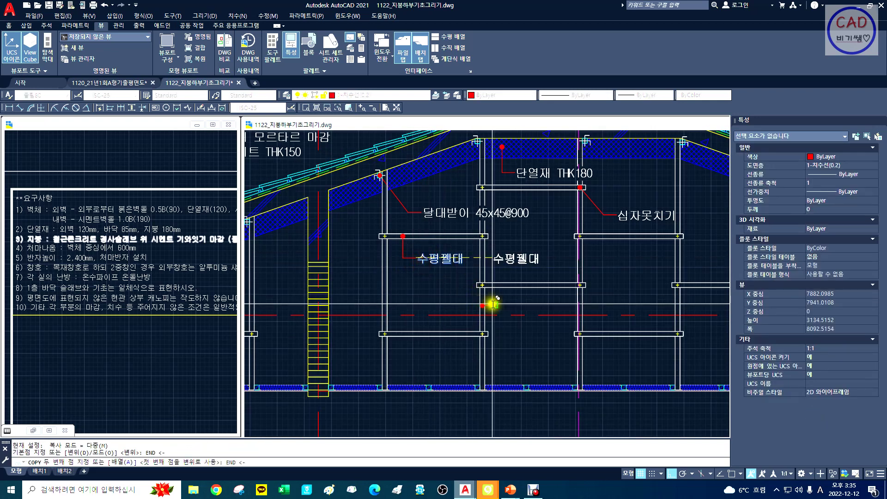
left_click(494, 305)
key("Escape")
key("Escape")
Step: Place the copied label at the short post leader's right endpoint and change its text to 달대 45x45@900
left_click(516, 307)
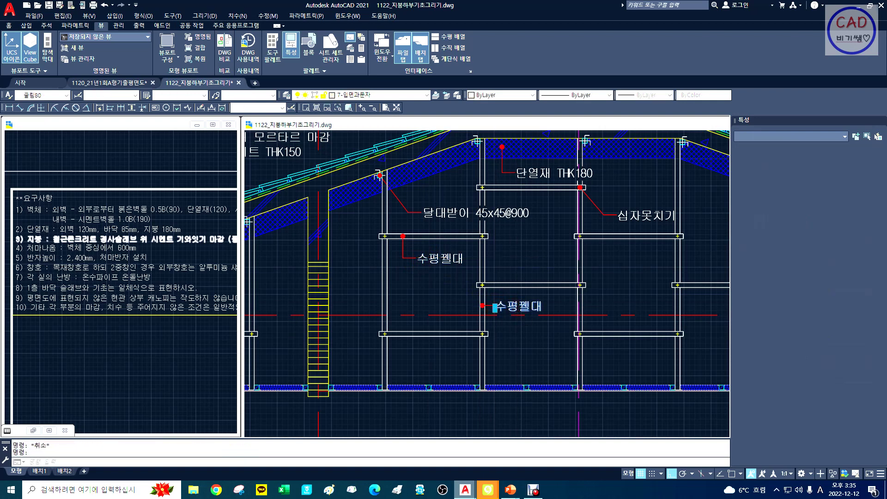
double_click(517, 307)
type("EK")
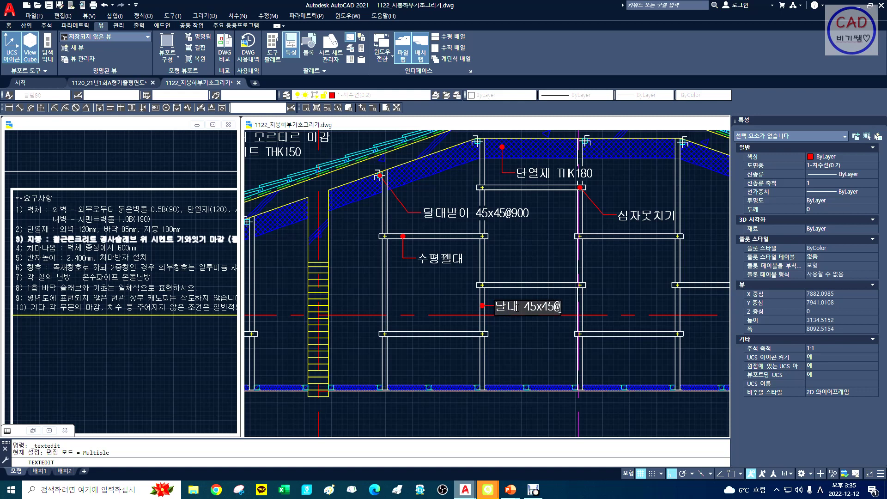
left_click(640, 311)
Step: Stretch the 달대 45x45@900 label and its leader's right end slightly to the left, so the text sits between the two posts
type("z")
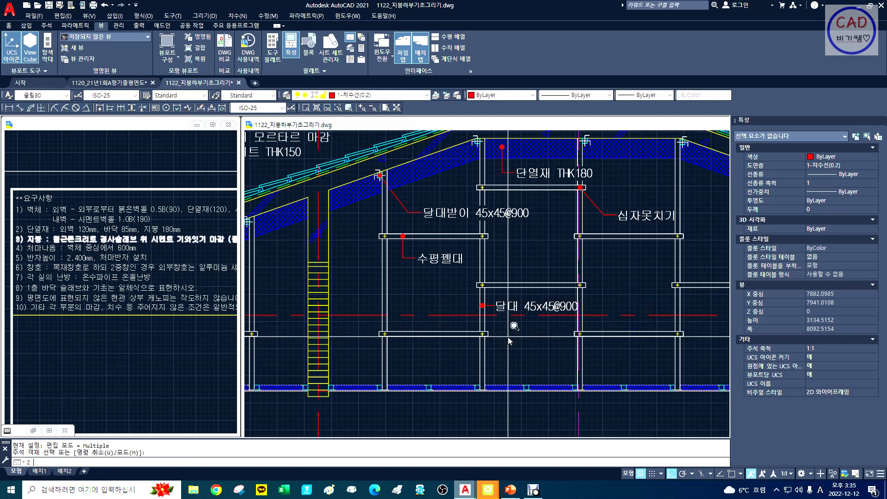
key("Return")
type("w")
key("Return")
left_click(498, 301)
left_click(619, 340)
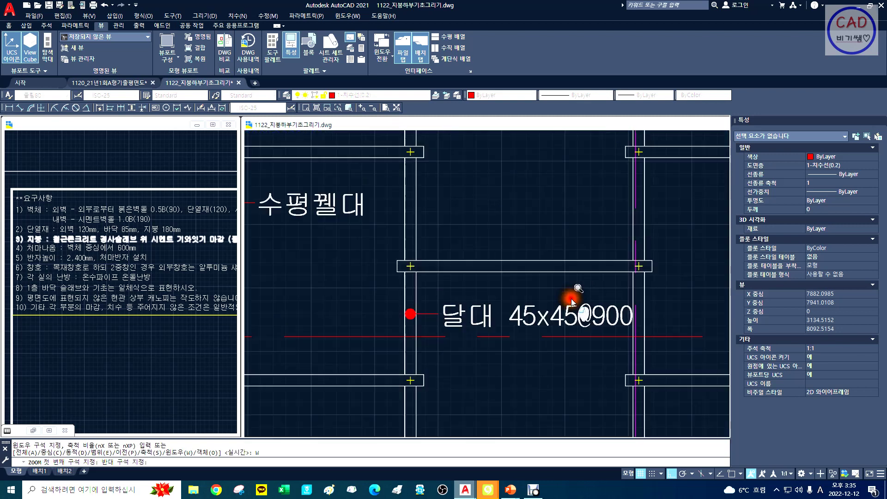
type("s")
key("Return")
left_click(452, 275)
left_click(365, 353)
right_click(460, 281)
left_click(475, 280)
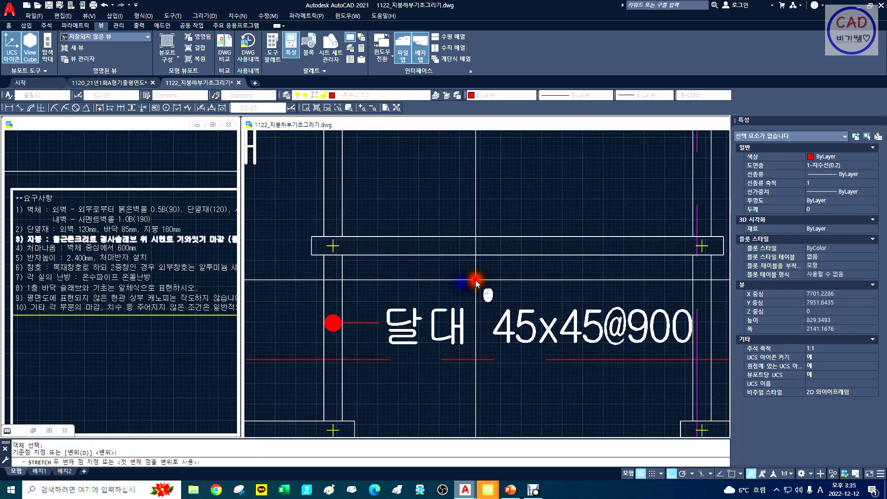
left_click(468, 279)
type("z")
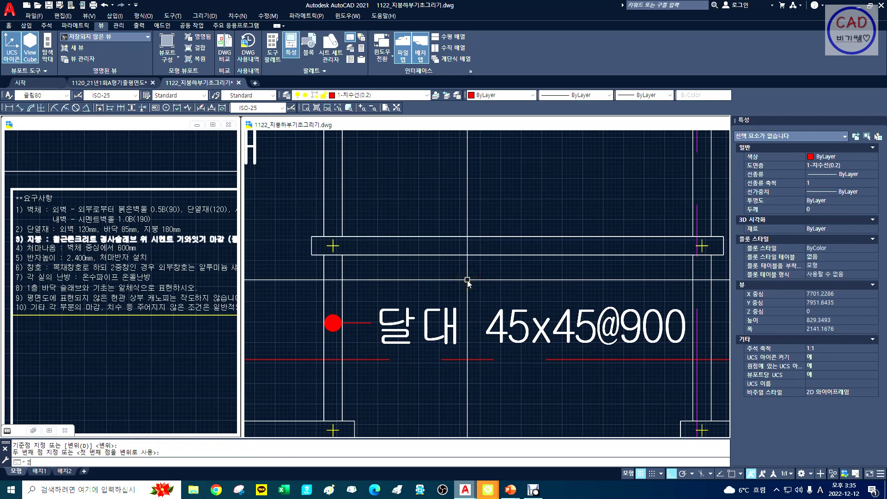
key("Return")
type("e")
key("Return")
type("x")
key("Return")
mouse_move(405, 263)
left_mouse_down()
mouse_move(458, 293)
mouse_move(409, 226)
left_mouse_up()
key("Escape")
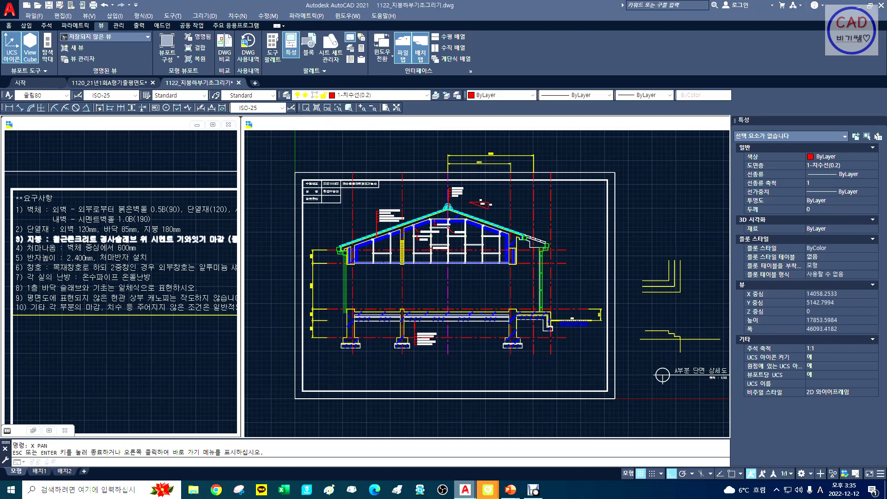
type("z")
key("Return")
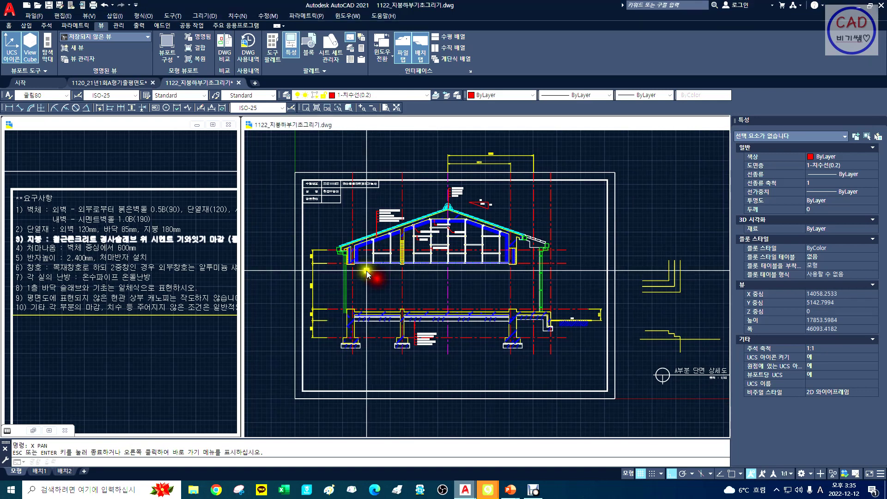
type("w")
key("Return")
left_click(340, 249)
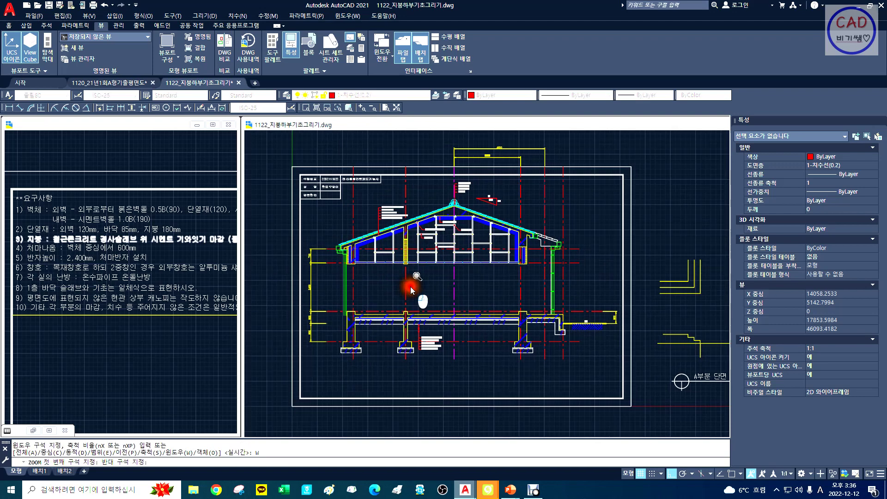
left_click(409, 283)
middle_click_drag(411, 284, 352, 258)
type("z")
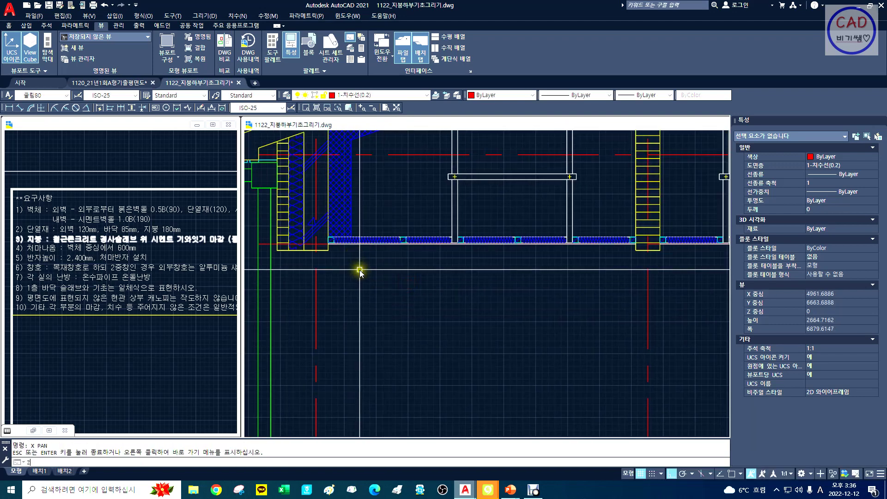
key("Return")
type("w")
key("Return")
left_click(311, 219)
left_click(447, 311)
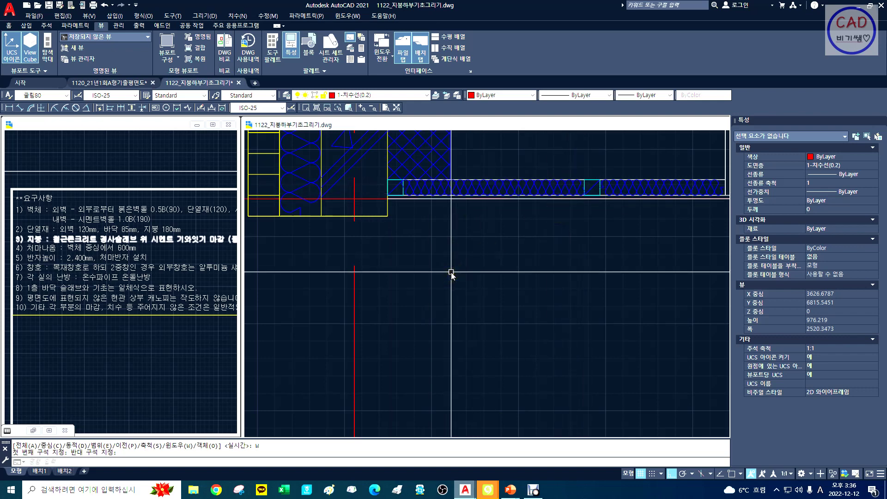
middle_click_drag(462, 271, 419, 259)
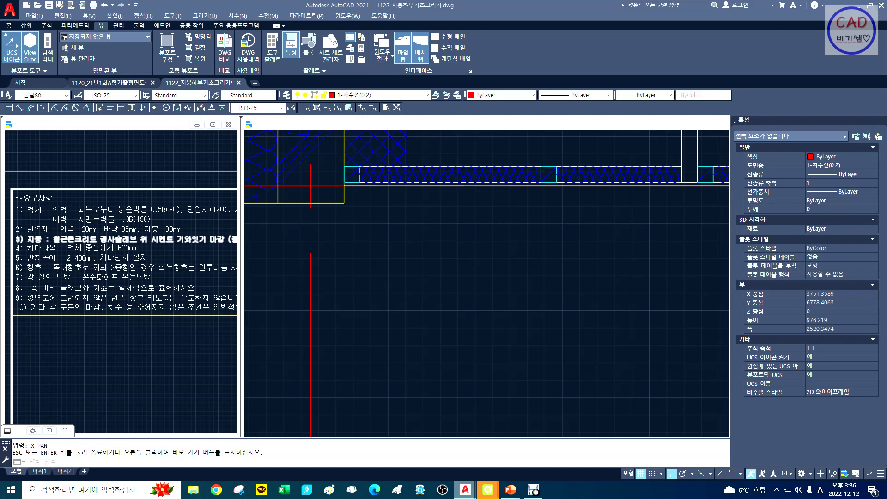
left_click(594, 271)
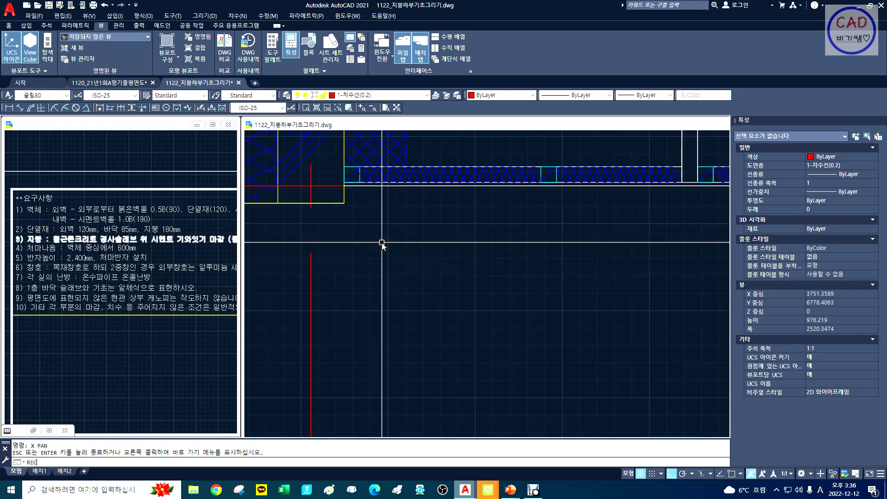
key("Return")
left_click(383, 209)
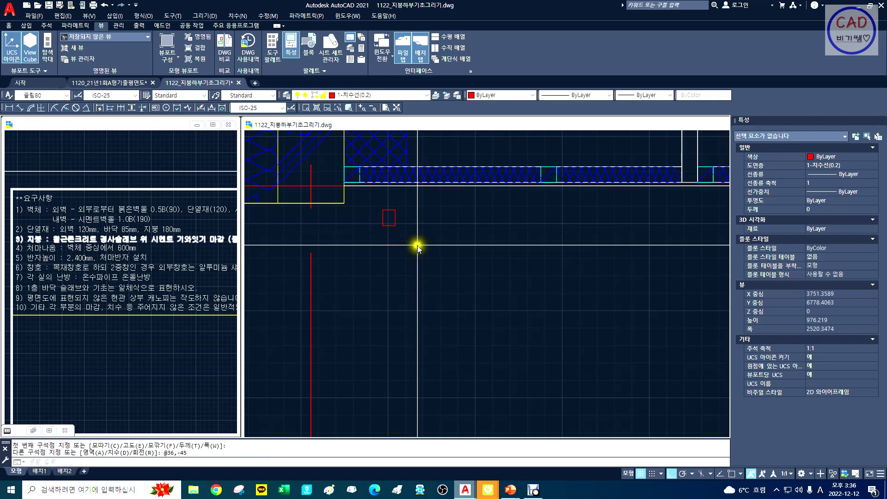
Step: Assign the new small rectangle to the cyan 4지붕 layer
left_click(417, 245)
left_click(382, 207)
left_click(395, 96)
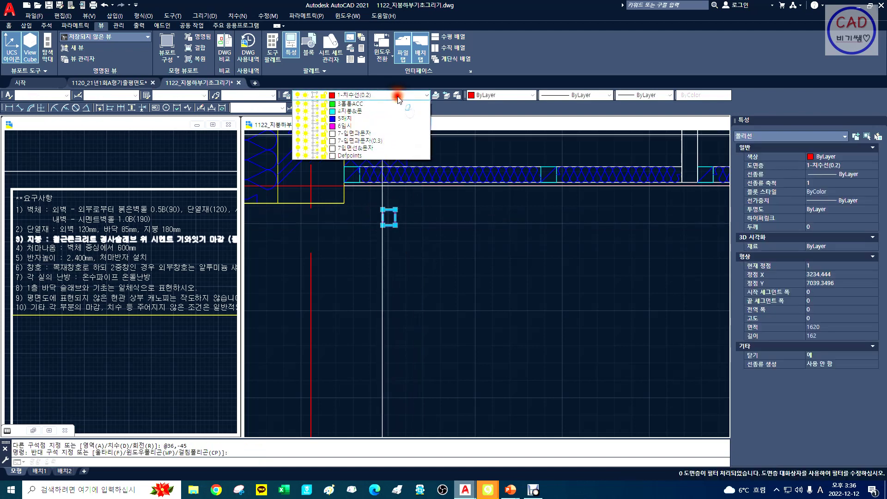
left_click(370, 156)
key("Escape")
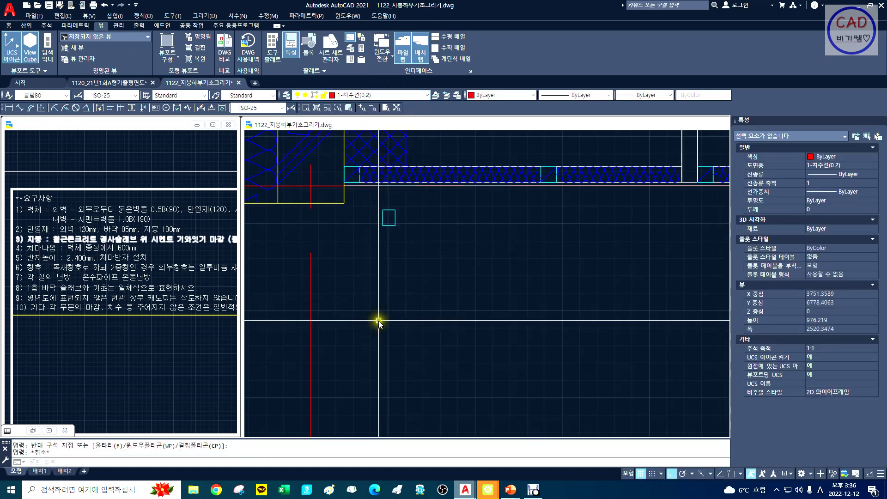
Step: Move the rectangle by its top-left corner to the point where the ceiling's bottom line meets the exterior wall, using endpoint snaps
type("z")
key("Return")
type("w")
key("Return")
left_click(305, 176)
left_click(485, 283)
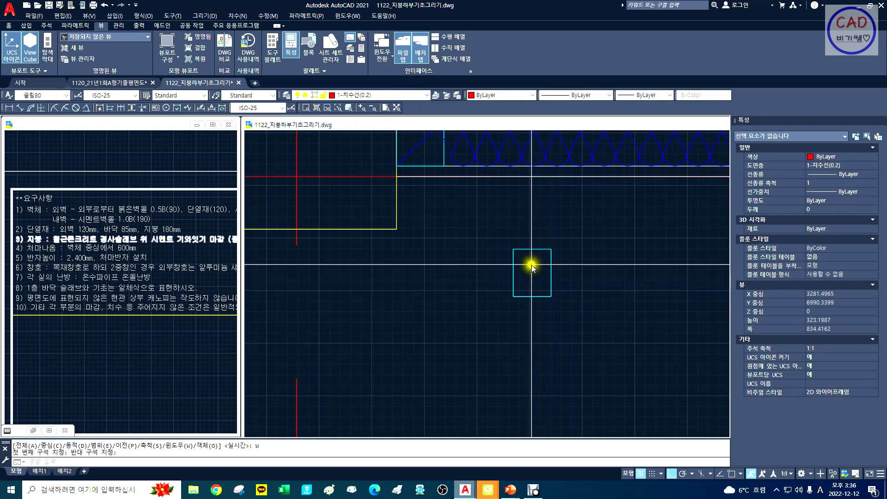
type("m")
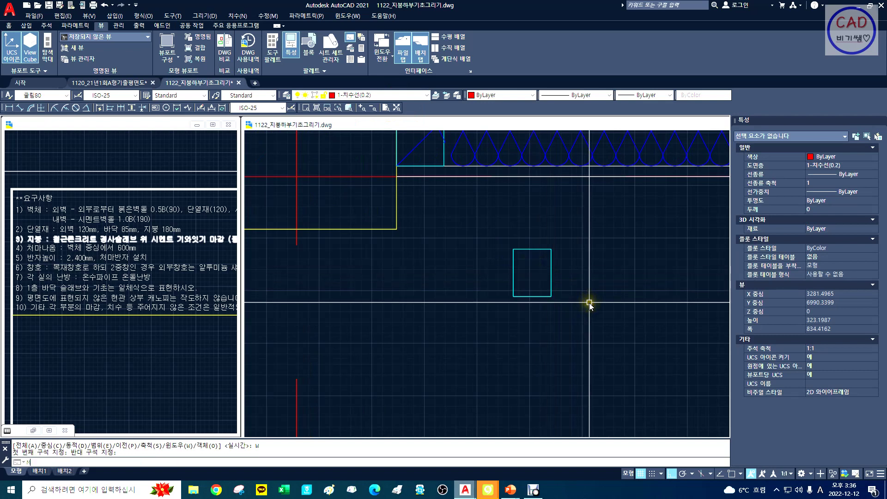
key("Return")
left_click(588, 300)
left_click(491, 224)
key("Return")
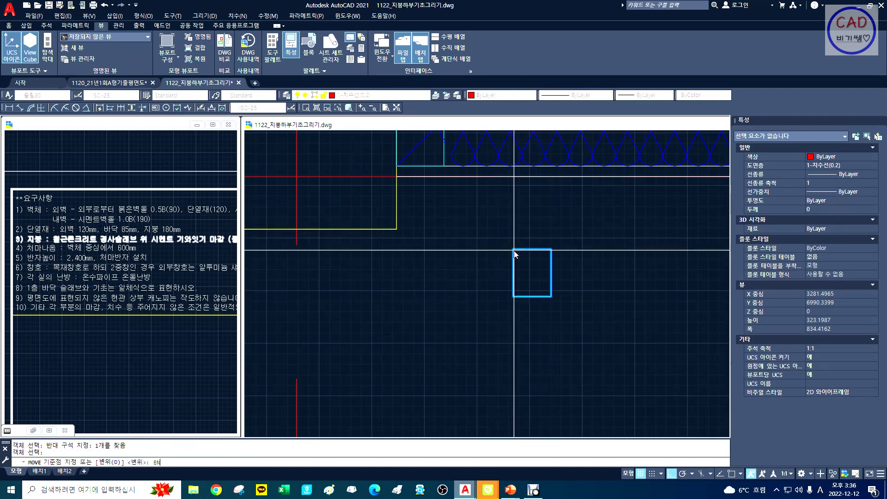
type("end")
key("Return")
left_click(513, 250)
type("end")
key("Return")
left_click(395, 176)
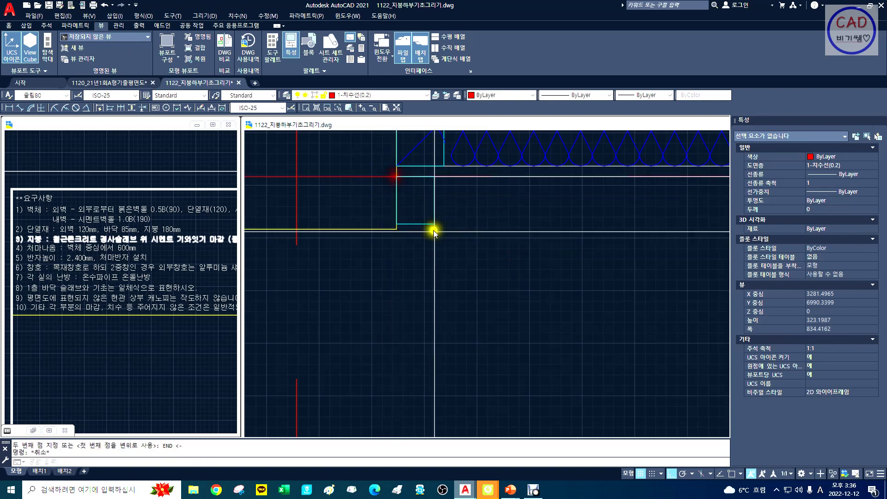
key("Escape")
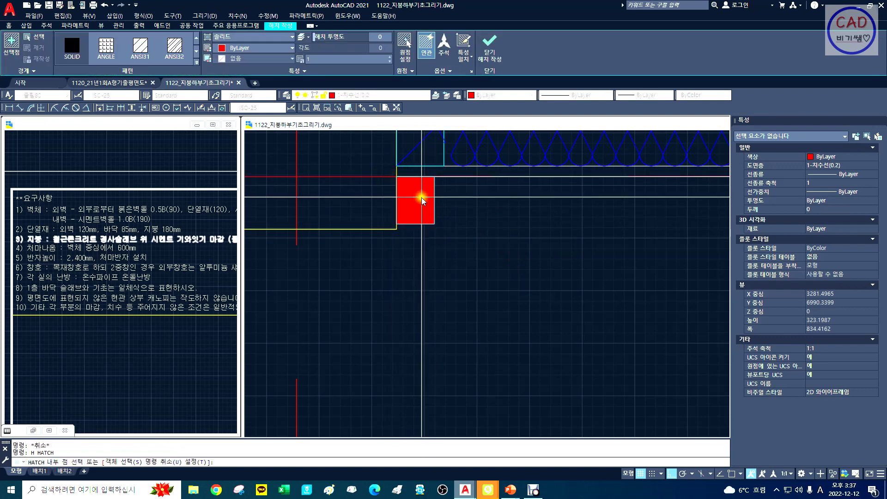
Step: Hatch the inside of the small rectangle with the ANSI31 pattern at scale 5
left_click(430, 207)
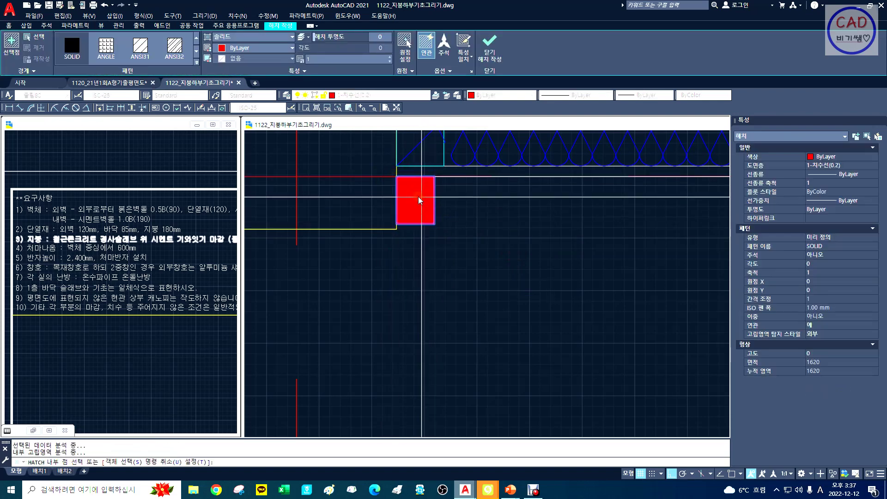
left_click(140, 51)
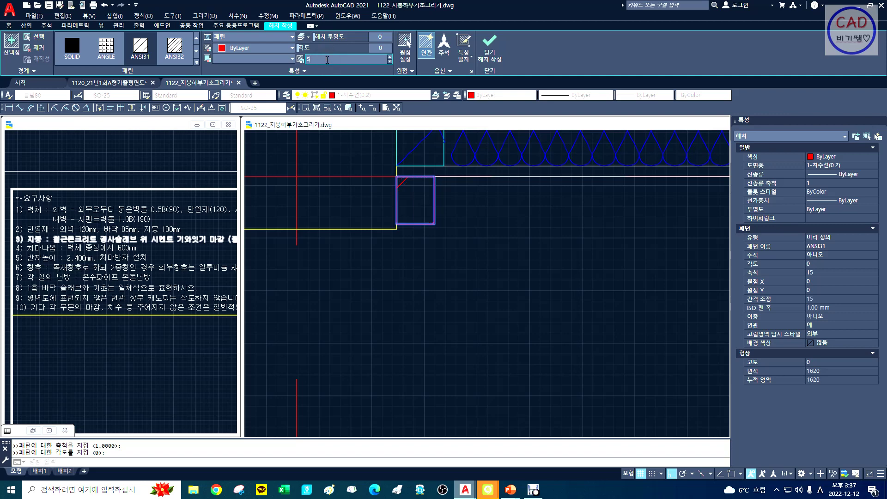
key("Escape")
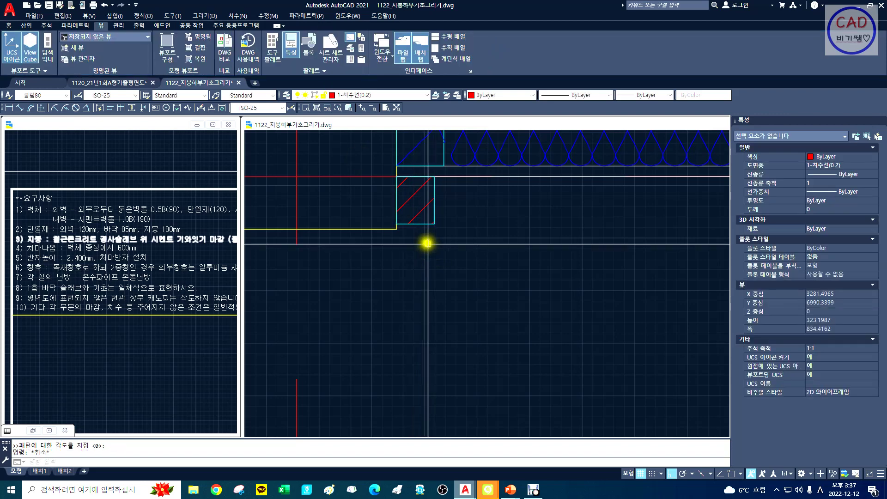
Step: Assign the small rectangle's hatch to the 5해치 layer
left_click(413, 195)
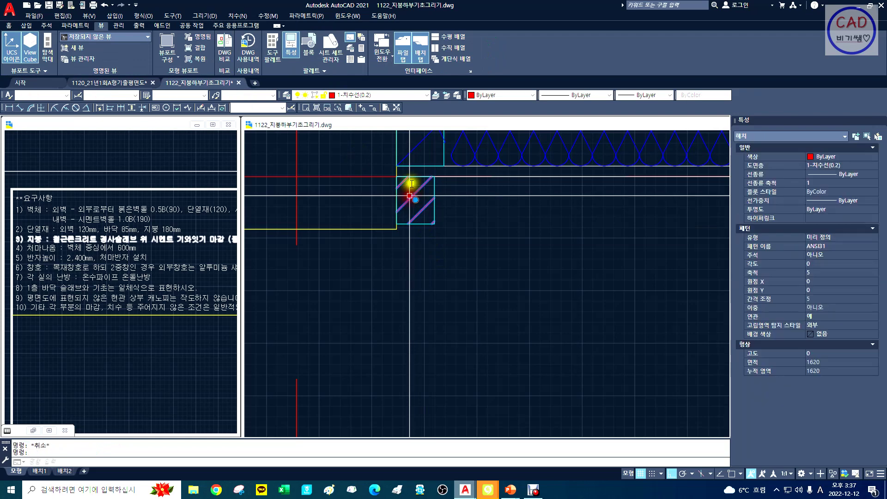
left_click(404, 95)
left_click(365, 168)
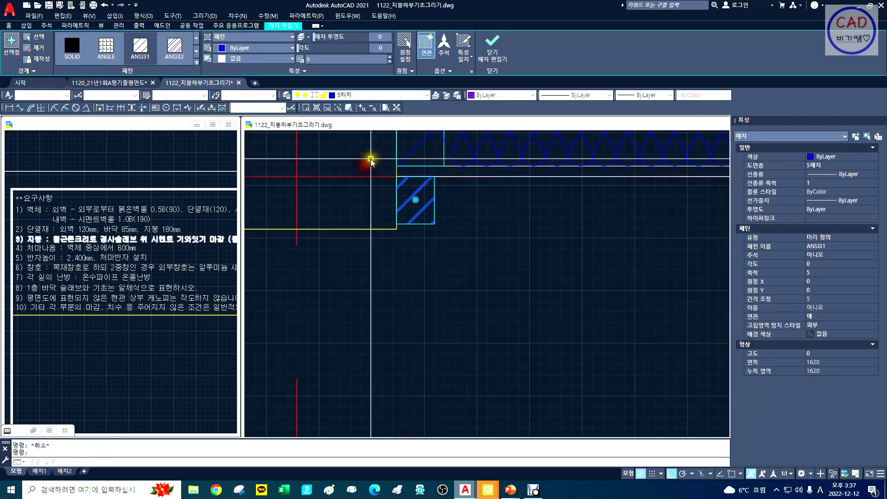
key("Escape")
Step: Move the hatched rectangle along the ceiling line to the interior brick wall's left face, using endpoint and perpendicular snaps
type("z")
key("Return")
type("d")
scroll(416, 258, "down", 6)
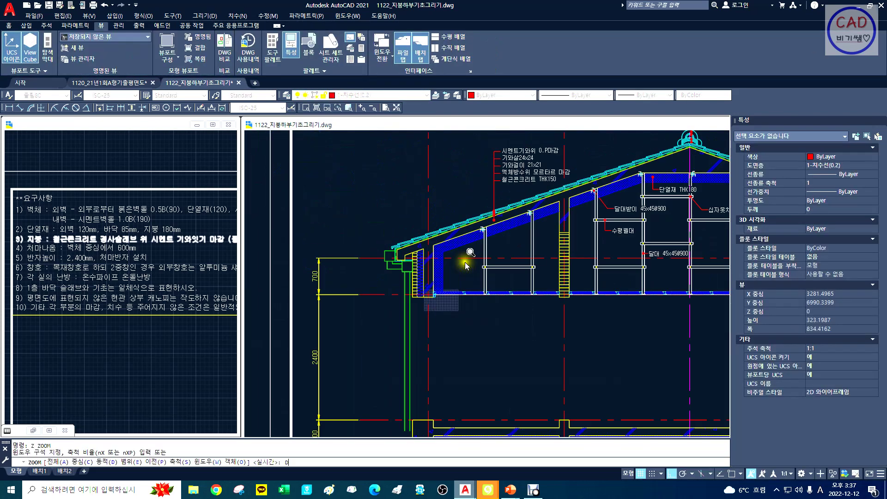
scroll(519, 312, "up", 2)
scroll(521, 313, "up", 3)
key("Escape")
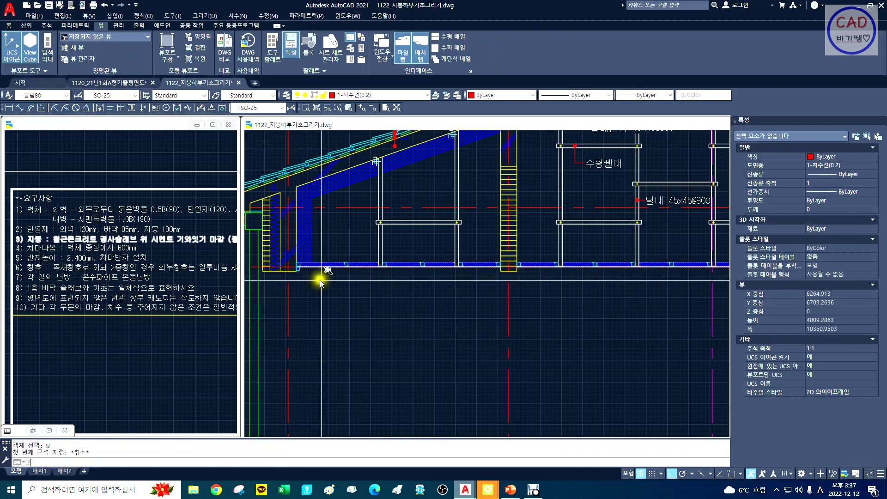
type("z")
key("Return")
type("w")
key("Return")
left_click(281, 248)
left_click(627, 324)
type("m")
key("Return")
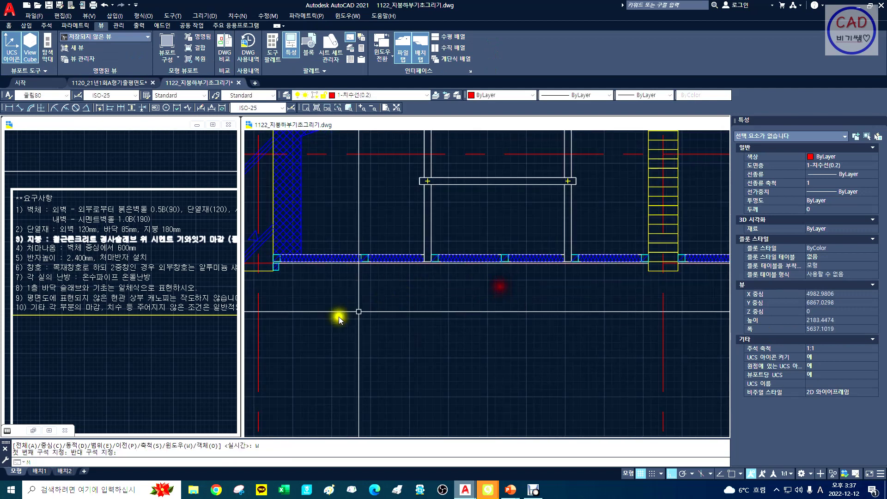
left_click(323, 325)
left_click(275, 267)
key("Return")
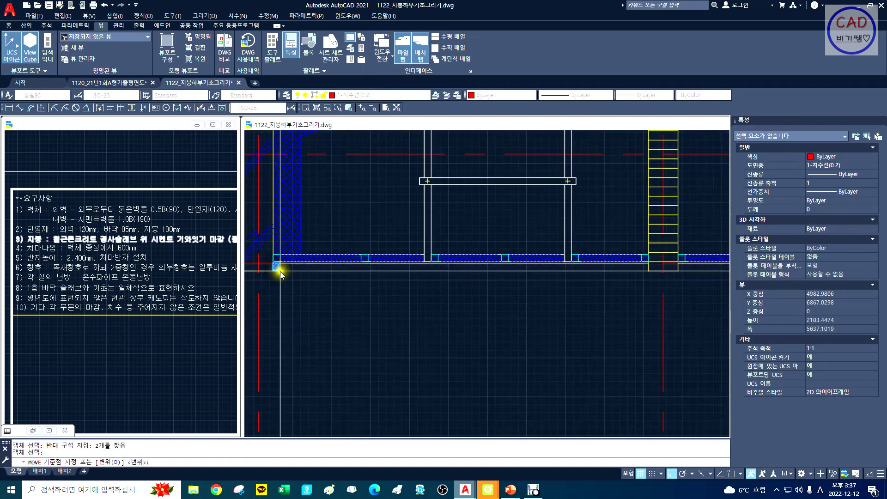
type("END <-")
left_click(280, 274)
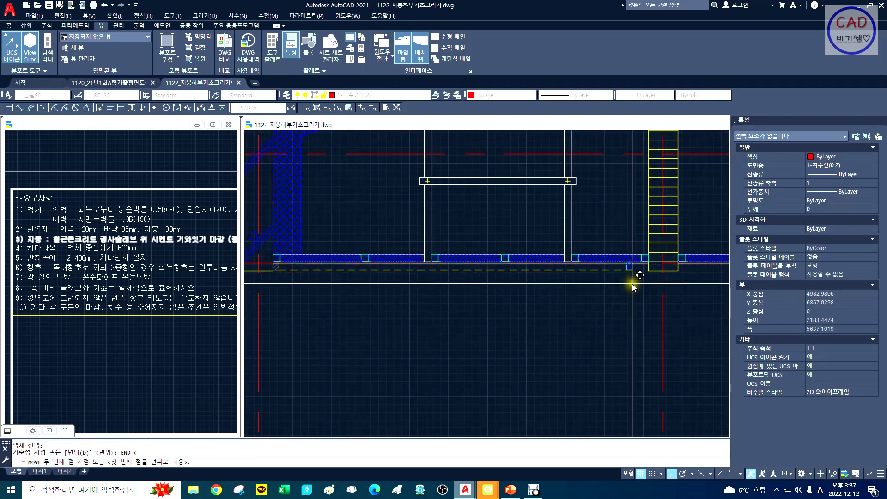
type("PER 대상")
key("Return")
key("Escape")
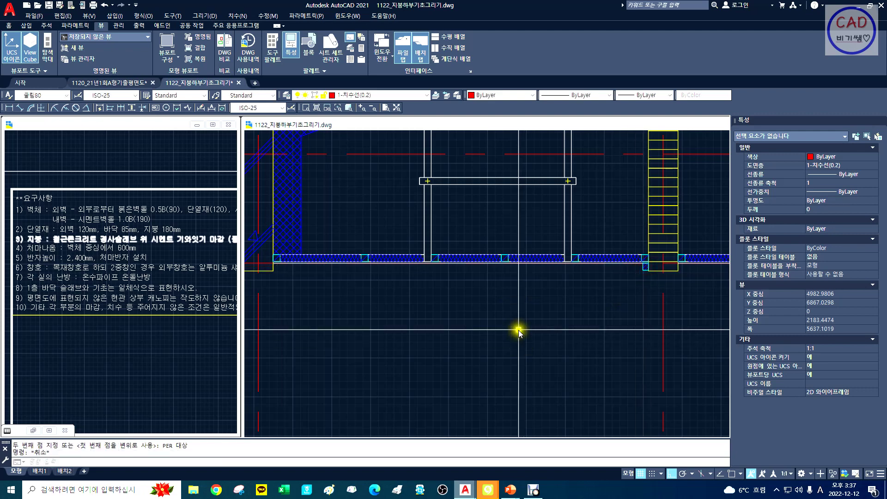
type("ㄴ")
key("Return")
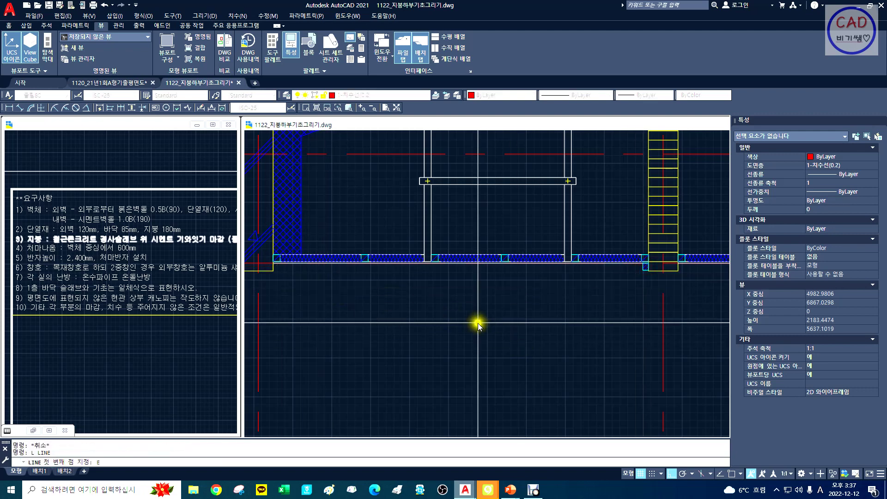
type("E")
key("Escape")
Step: Copy the hatched trim rectangle along the ceiling line to the exterior wall's inner face, using endpoint and perpendicular snaps
type("COPY")
key("Return")
type("W")
key("Return")
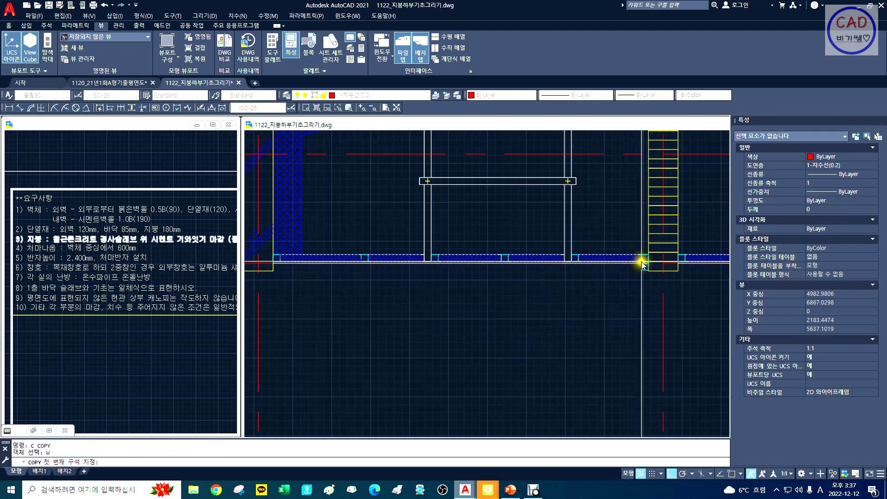
left_click(650, 283)
left_click(651, 282)
key("Return")
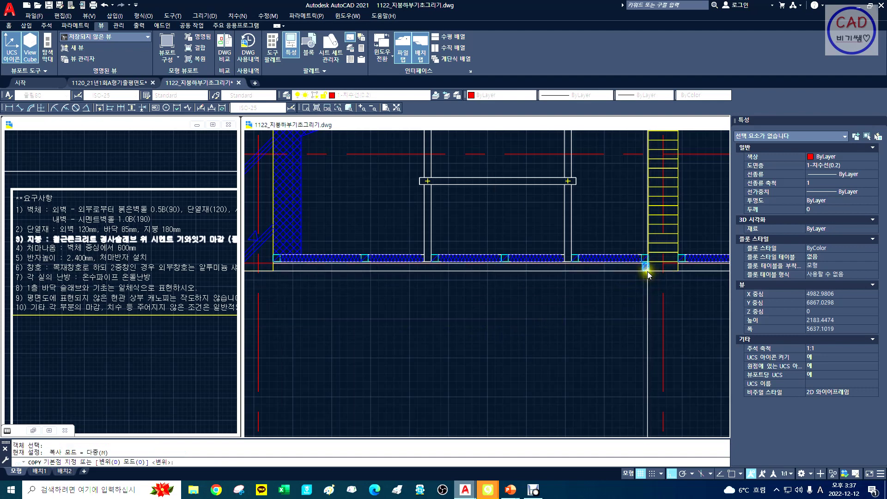
type("END")
key("Return")
left_click(642, 273)
type("PER")
key("Return")
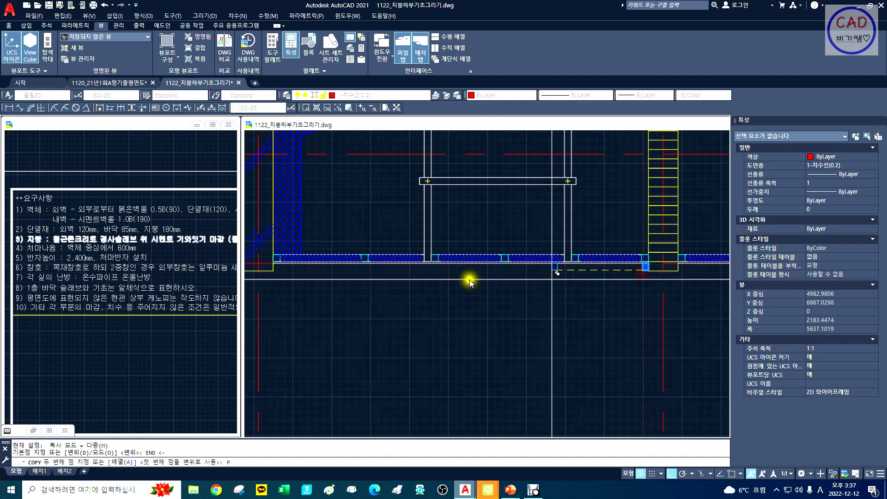
left_click(276, 275)
key("Escape")
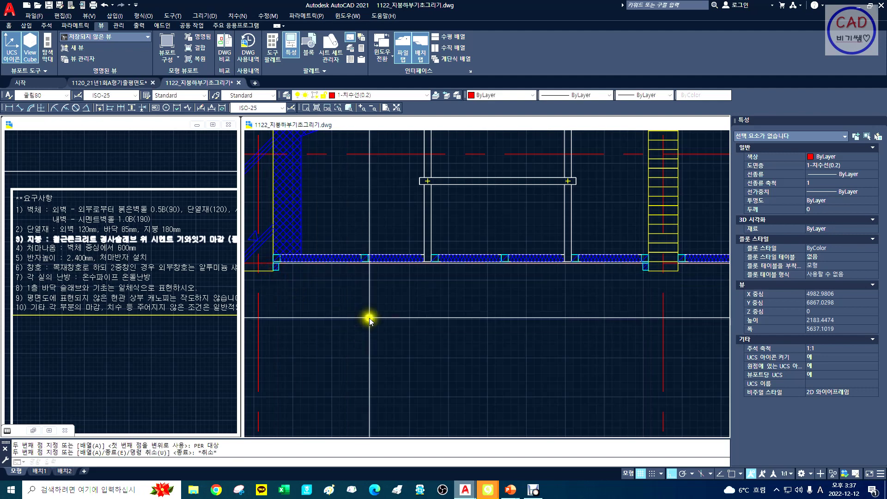
Step: Draw a line joining the lower inner corners of the two trim pieces and assign it to the 7-입면과문자 layer
type("L")
key("Return")
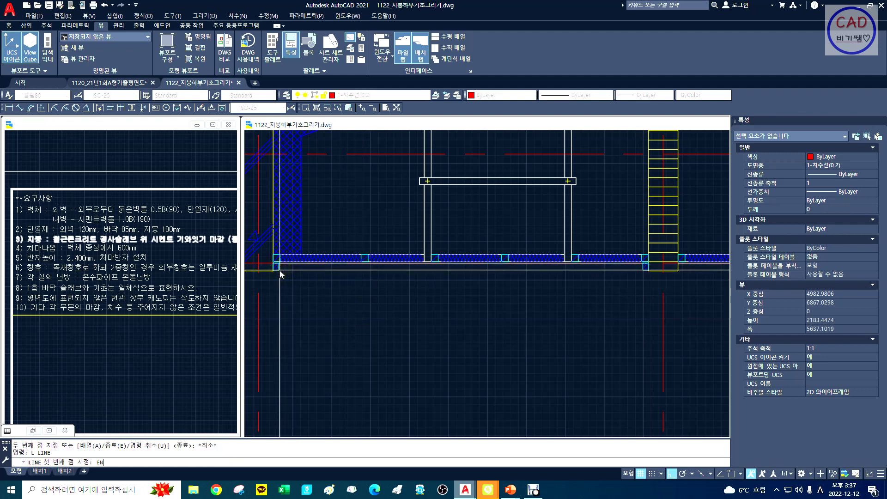
type("END")
key("Return")
left_click(642, 269)
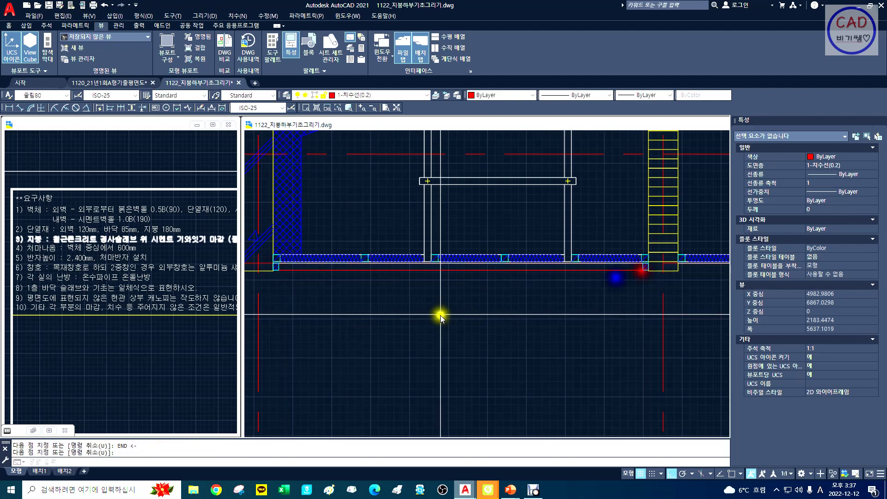
right_click(455, 290)
left_click(446, 270)
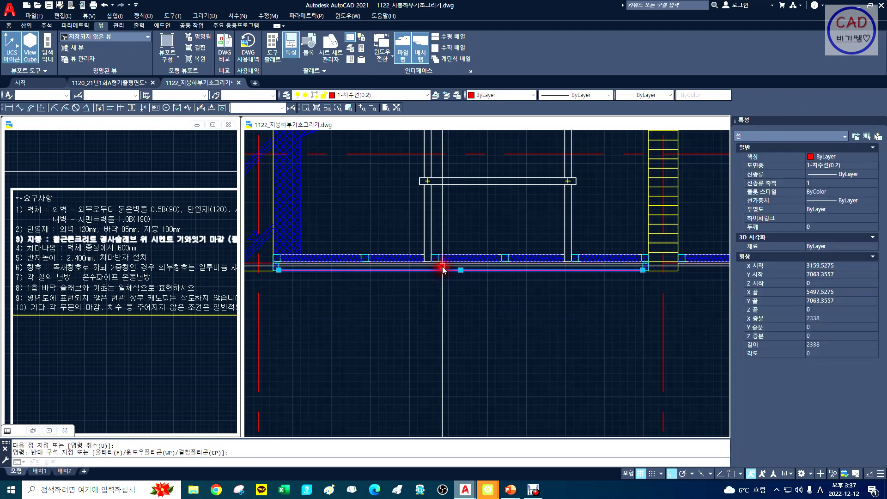
left_click(390, 96)
left_click(372, 178)
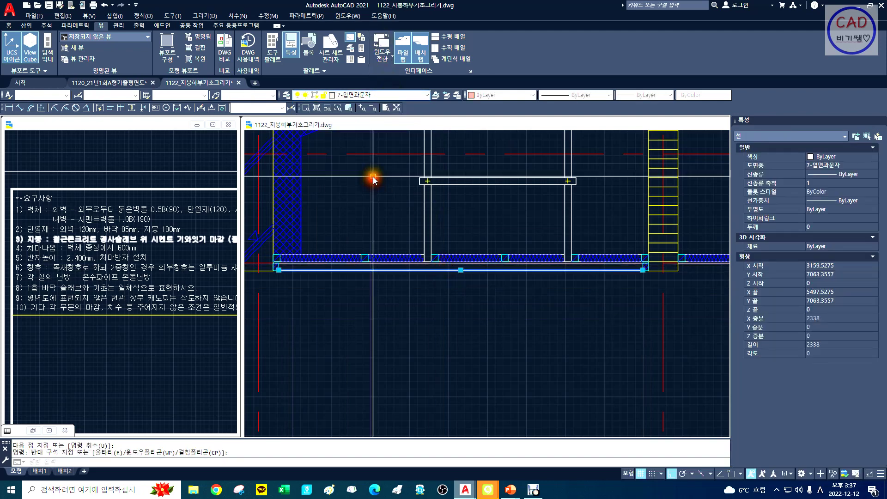
key("Escape")
Step: Copy both trim pieces and their connecting line from the left exterior wall's lower corner to the brick wall's lower right corner, using endpoint snaps
type("X")
key("space")
left_click_drag(501, 318, 467, 318)
key("Escape")
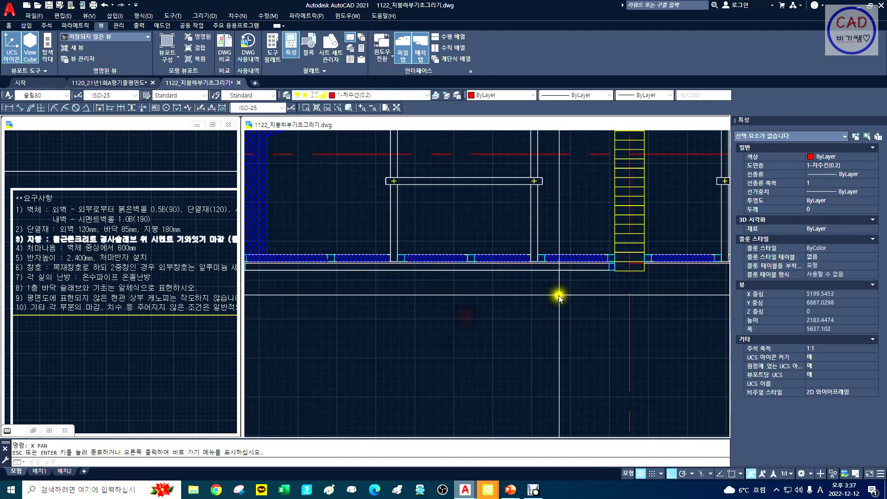
middle_click_drag(430, 306, 503, 303)
type("c")
key("space")
left_click(457, 307)
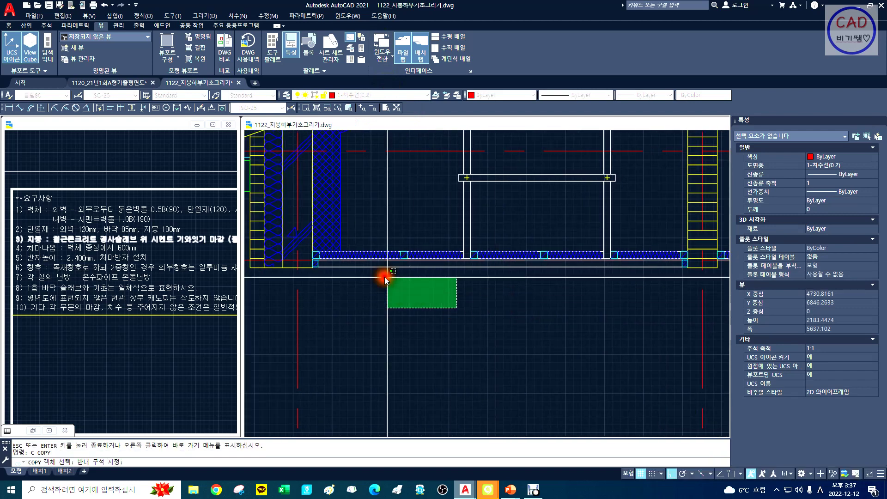
left_click(314, 261)
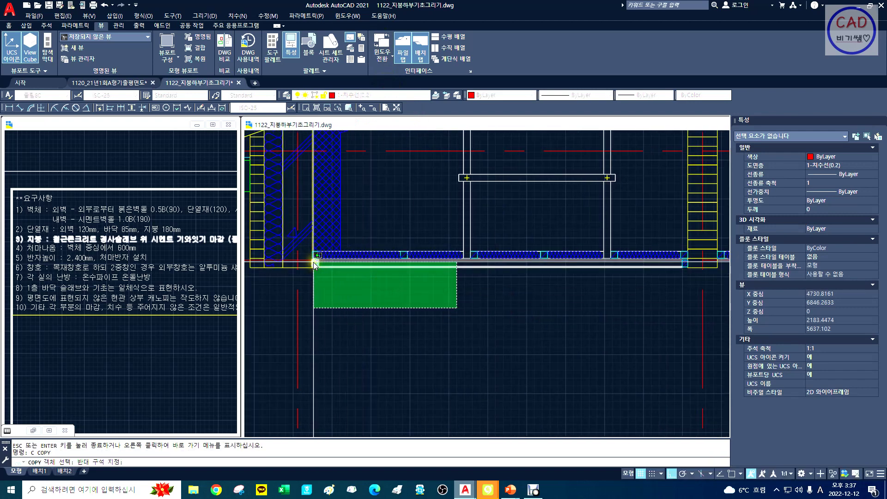
left_click(689, 285)
left_click(683, 287)
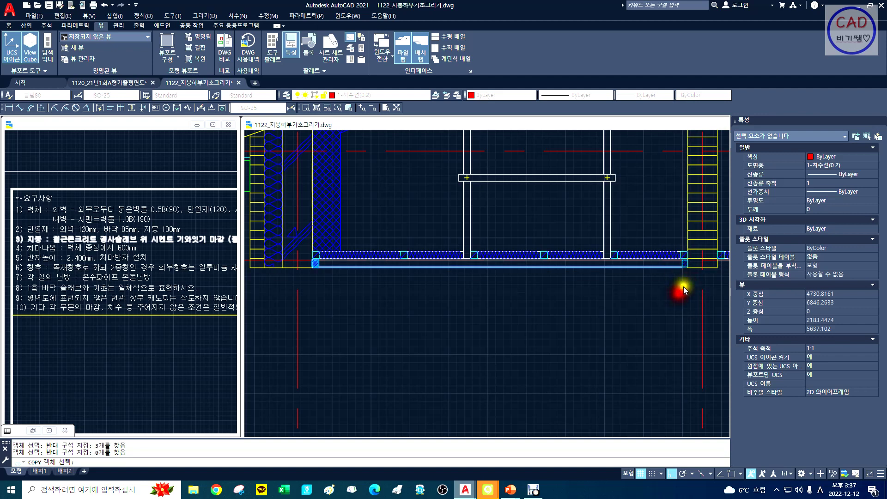
left_click(678, 268)
right_click(603, 298)
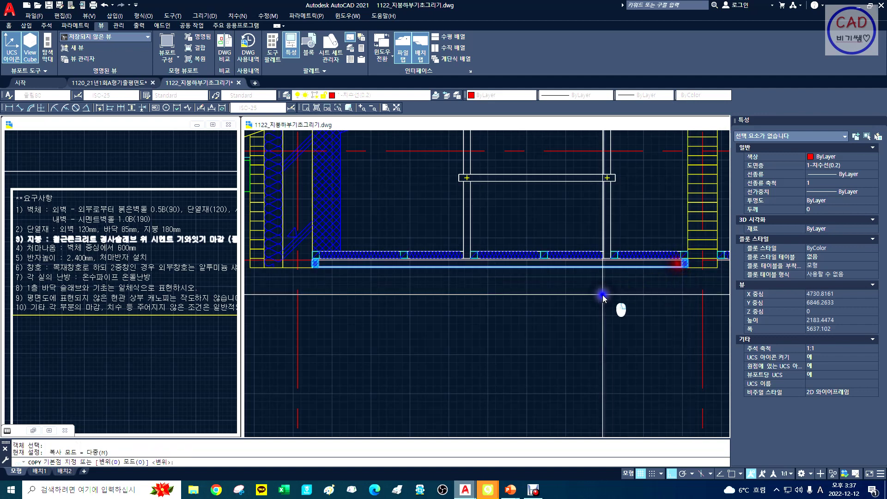
type("END")
key("space")
left_click(311, 271)
type("END")
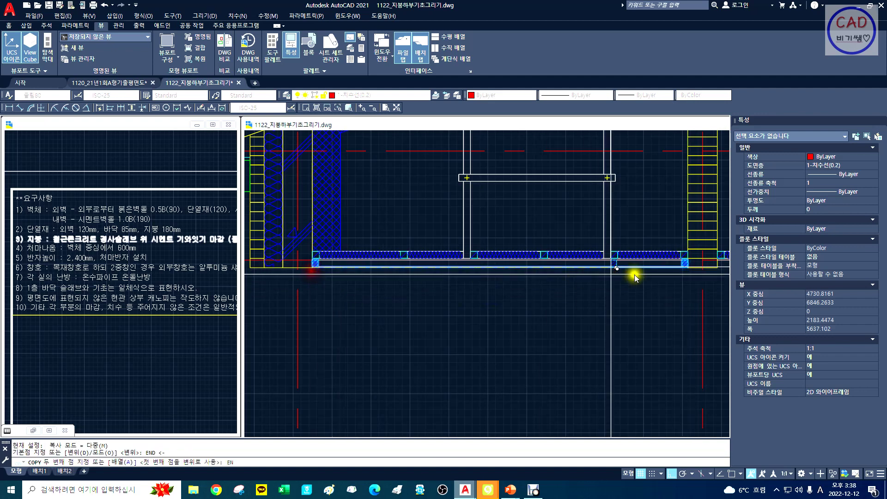
key("space")
left_click(717, 269)
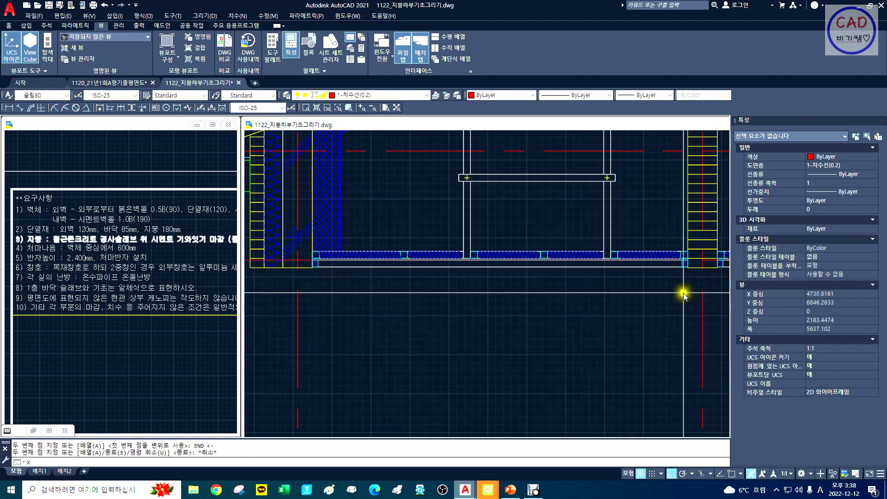
Step: Stretch the copied trim line's right end with its trim piece horizontally towards the right exterior wall
key("space")
type("x")
key("space")
left_click_drag(683, 291, 303, 318)
left_click_drag(487, 338, 363, 321)
left_click_drag(529, 341, 378, 343)
left_click_drag(489, 343, 441, 339)
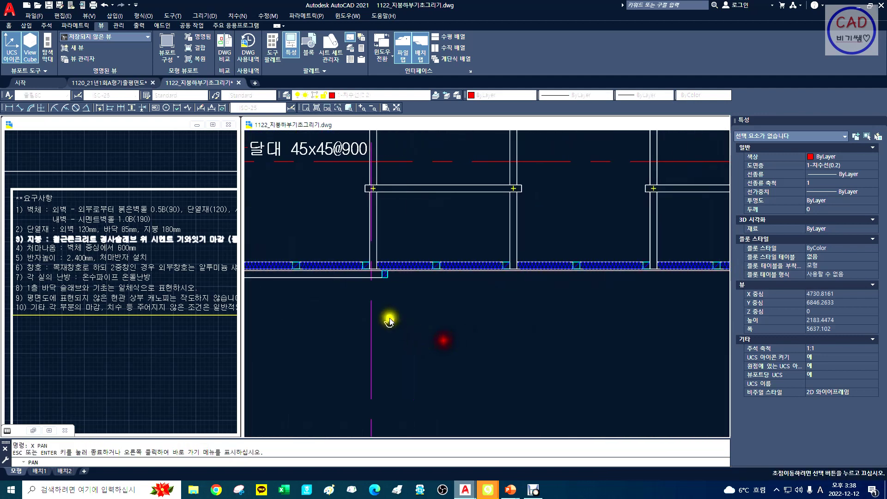
left_click_drag(392, 319, 353, 311)
key("Escape")
type("ST")
key("space")
left_click(359, 283)
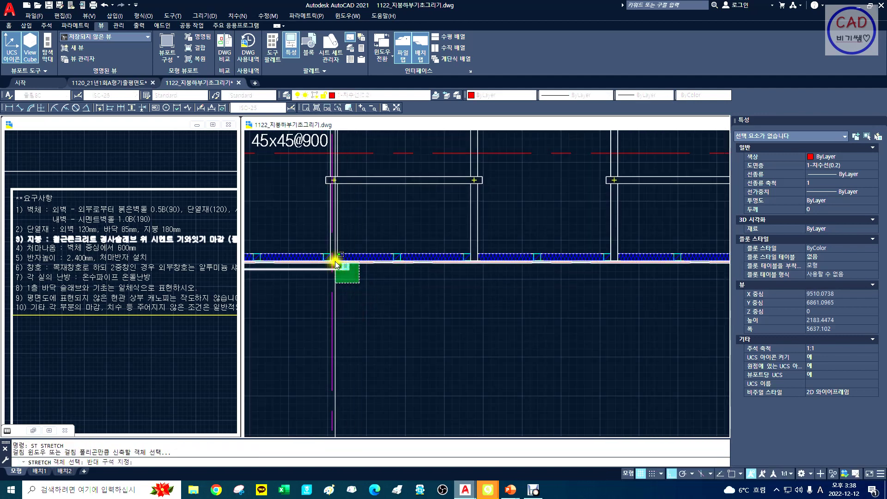
left_click(334, 261)
right_click(350, 296)
left_click(349, 297)
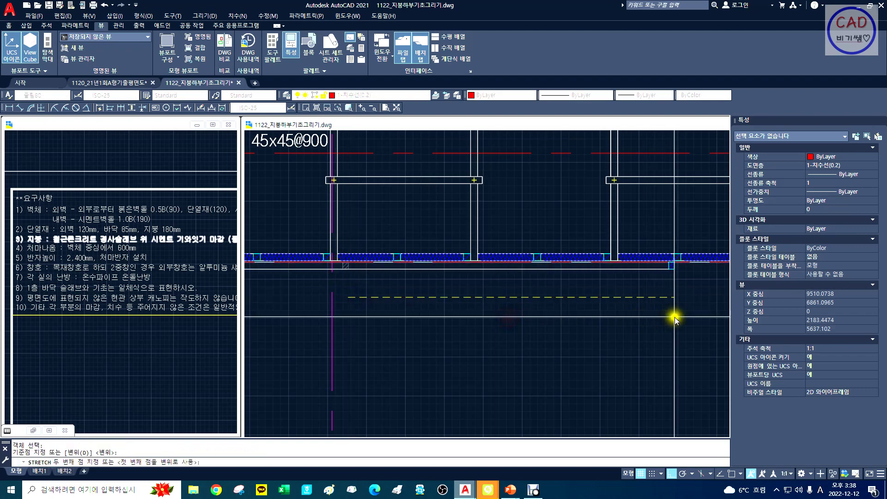
left_click(700, 313)
key("Escape")
middle_click_drag(696, 309, 420, 307)
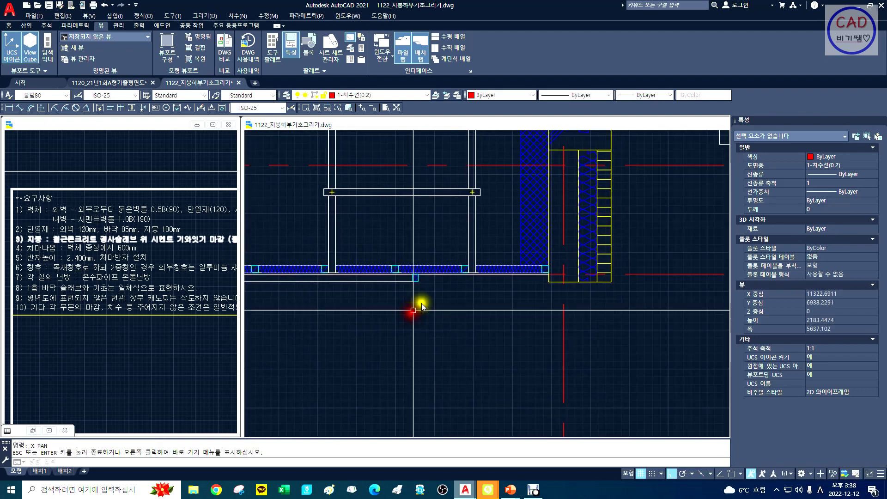
Step: Stretch the trim line's right end with its trim piece onto the right wall's inner face, using endpoint and perpendicular snaps
type("ST")
key("space")
left_click(424, 291)
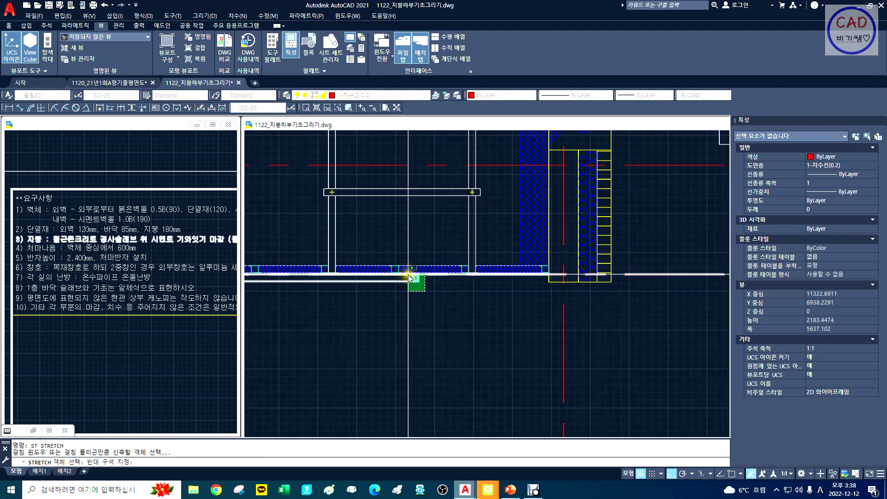
left_click(408, 274)
key("space")
type("END")
key("Return")
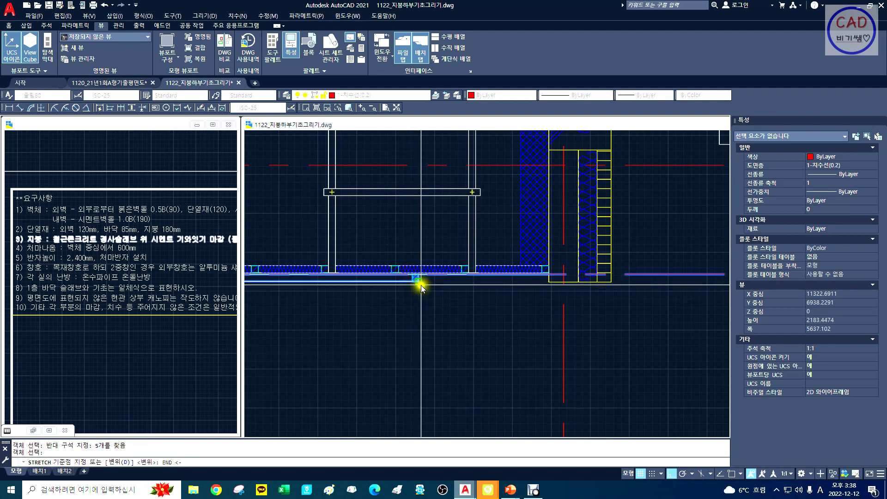
left_click(421, 285)
type("PER")
key("space")
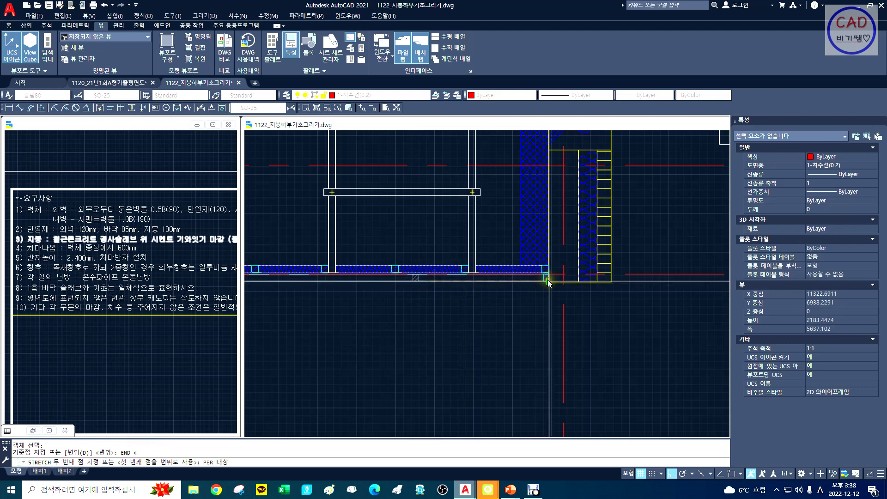
left_click(545, 279)
Step: Examine the whole building section and the eave and porch area on its right side
type("z")
key("space")
type("d")
scroll(516, 301, "down", 6)
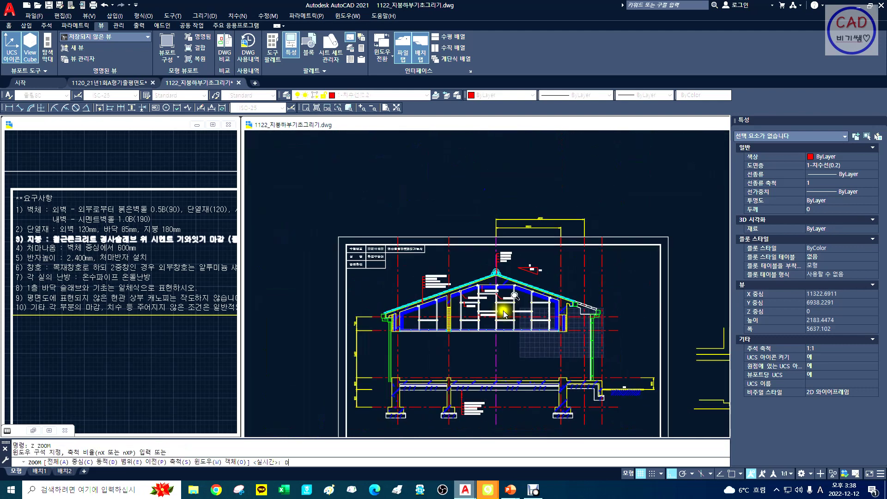
scroll(522, 367, "up", 2)
key("space")
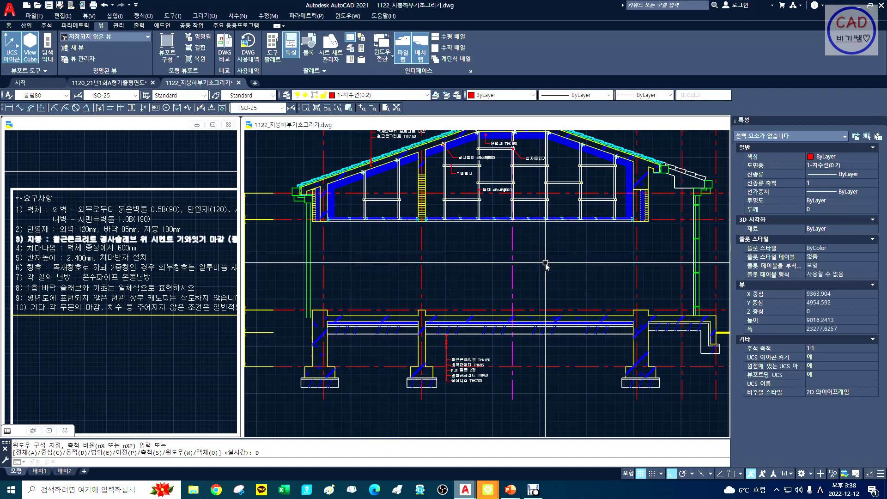
mouse_move(559, 260)
middle_mouse_down()
mouse_move(425, 263)
mouse_move(379, 283)
middle_mouse_up()
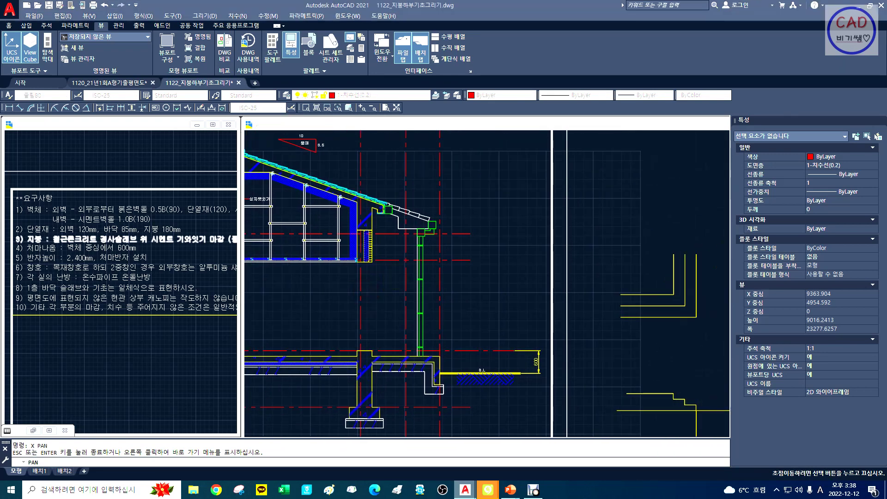
Step: Switch to the floor plan drawing and read through the 요구사항 requirements list
left_click(190, 250)
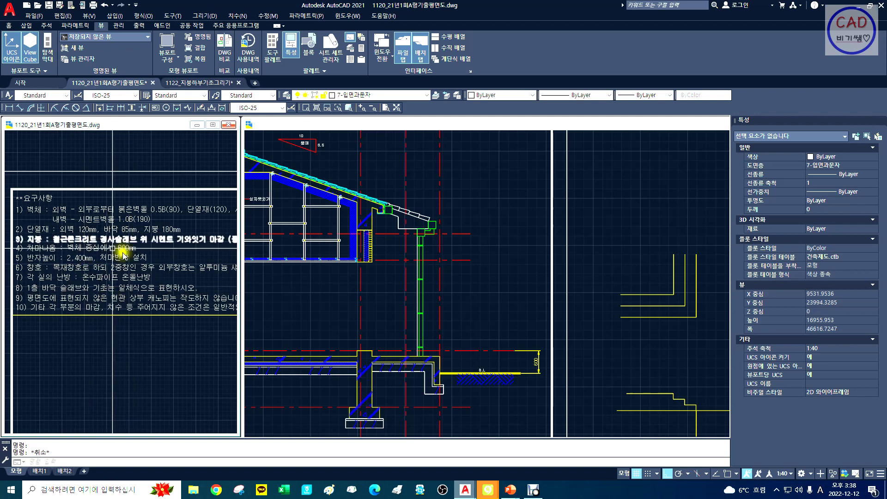
middle_click_drag(197, 252, 101, 259)
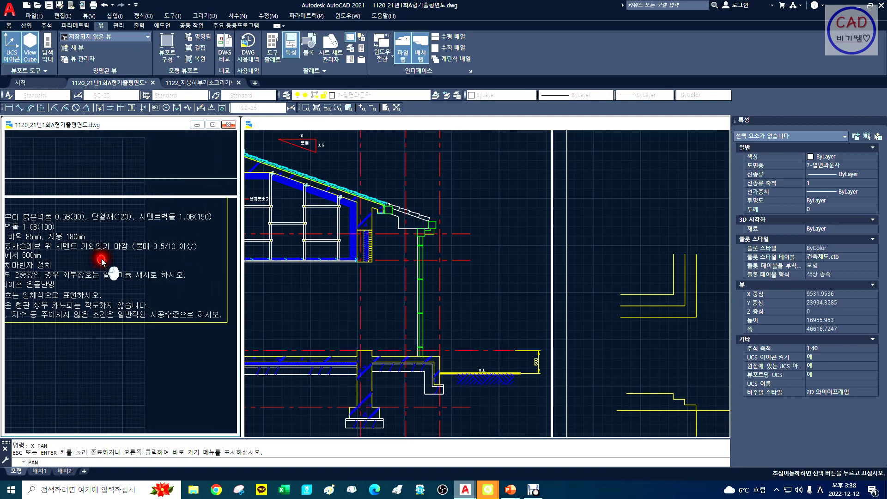
left_click_drag(101, 259, 209, 259)
left_click_drag(127, 261, 128, 260)
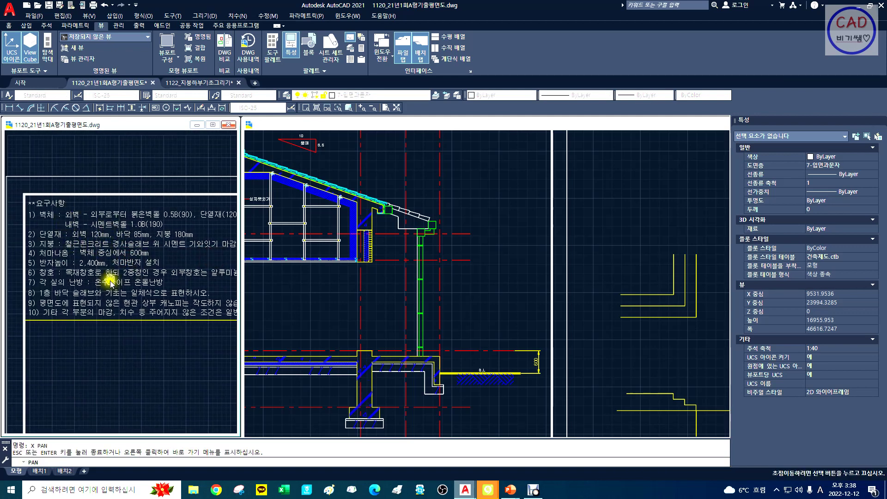
left_click_drag(110, 282, 105, 231)
left_click_drag(127, 297, 127, 294)
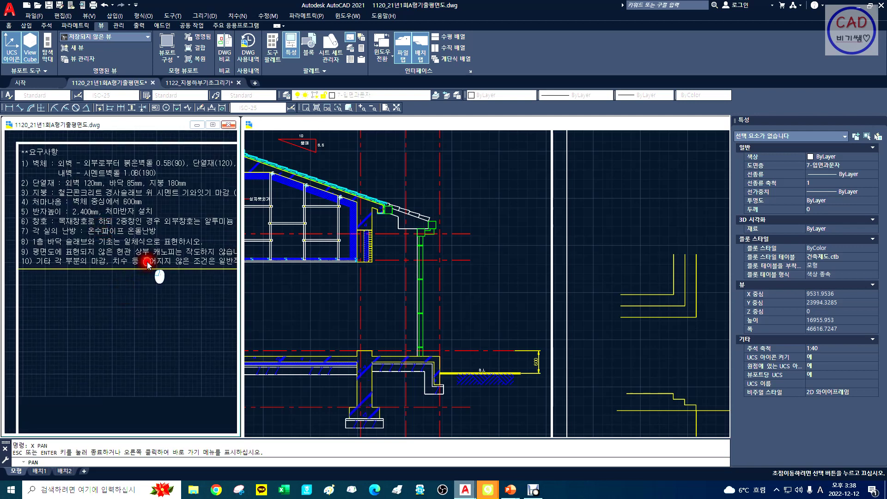
mouse_move(148, 265)
left_mouse_down()
mouse_move(97, 271)
mouse_move(152, 279)
left_mouse_up()
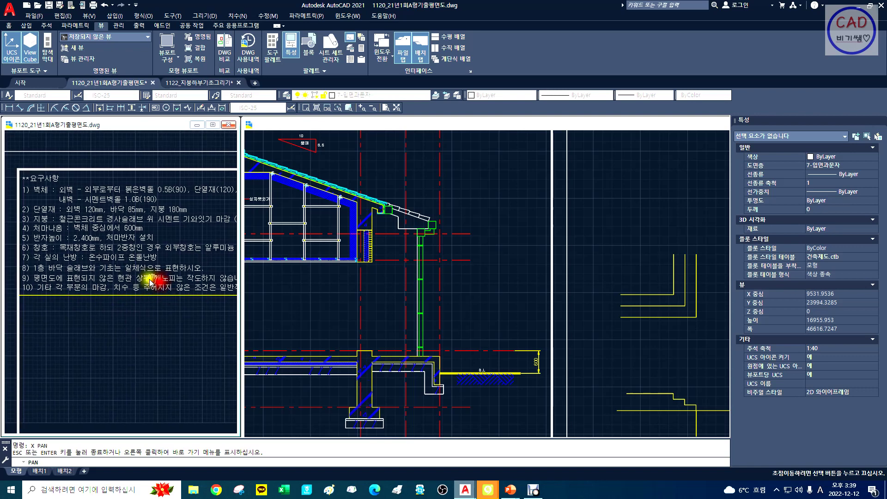
left_click_drag(99, 261, 92, 280)
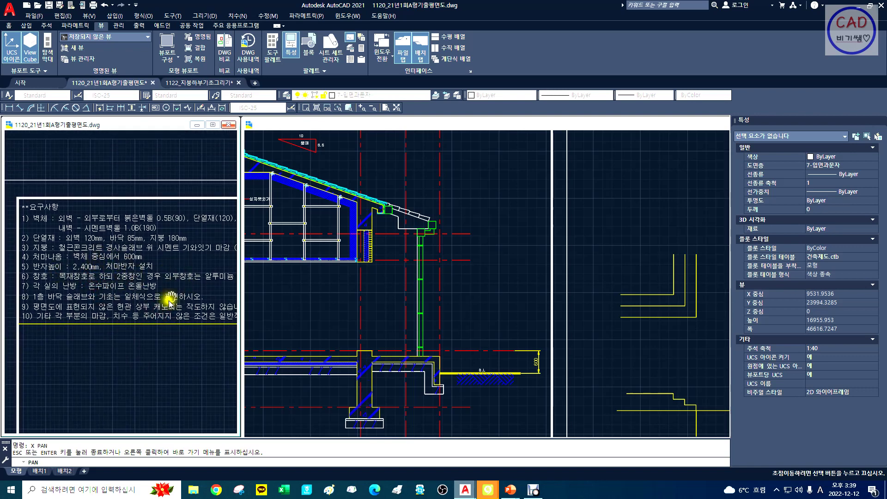
key("Escape")
Step: Draw a rectangle around the words 처마반자 설치 in requirement 5
type("R")
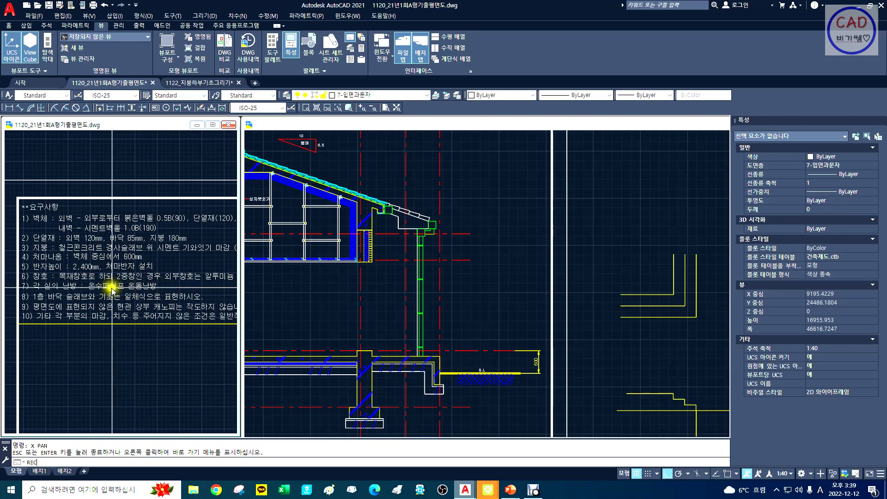
type("EC")
key("Return")
left_click(161, 260)
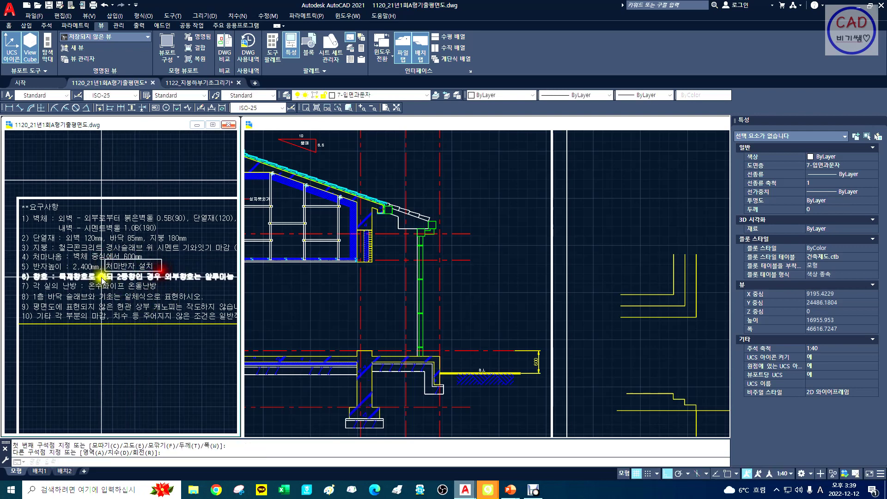
Step: Switch to the roof section drawing and examine the right eave area between the wall and the roof edge
left_click(384, 252)
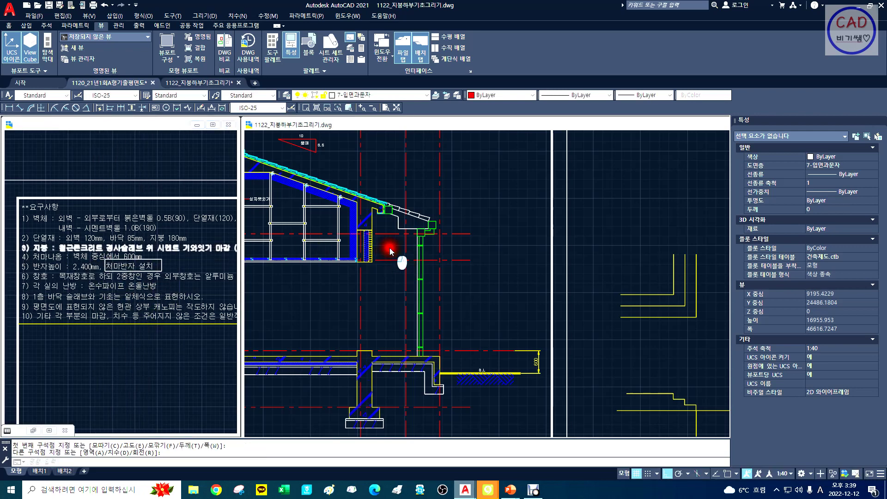
type("p")
key("Return")
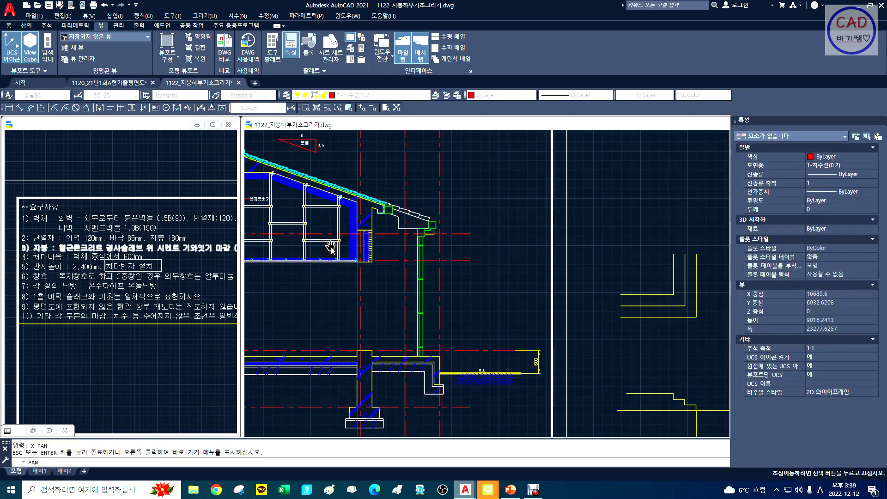
mouse_move(331, 247)
left_mouse_down()
mouse_move(536, 250)
mouse_move(289, 252)
left_mouse_up()
key("Escape")
type("z")
key("Return")
type("w")
key("Return")
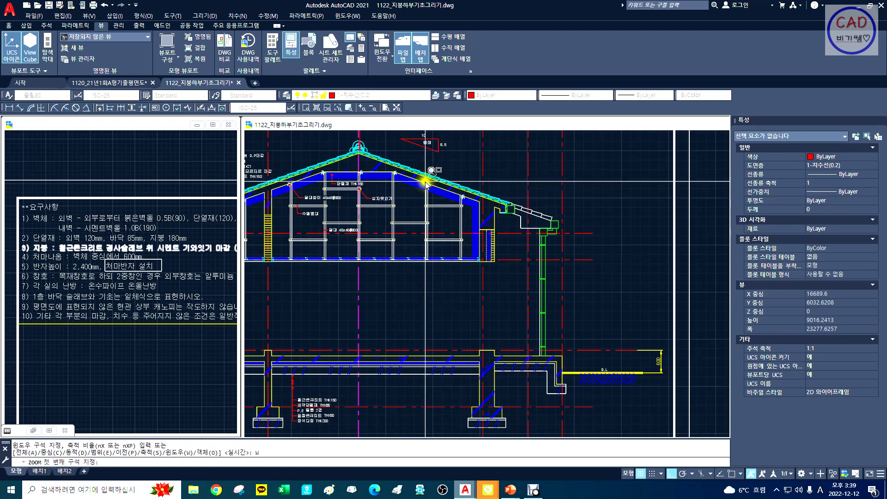
left_click(413, 202)
left_click(559, 244)
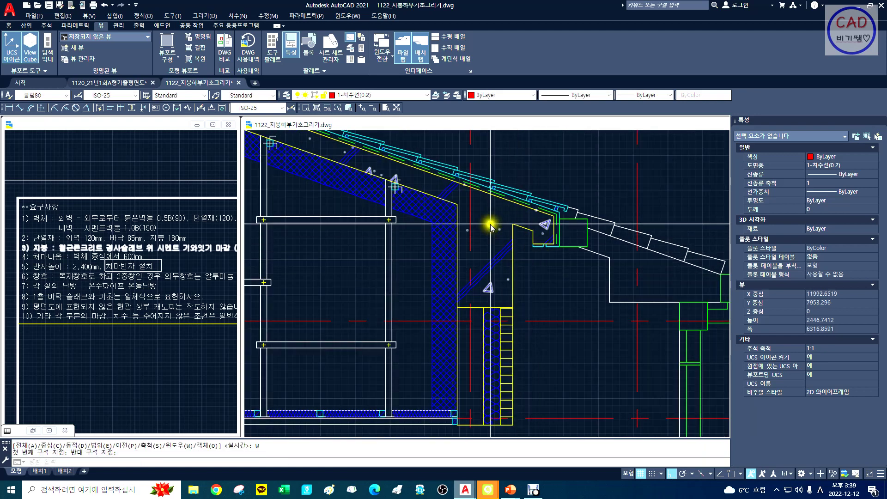
type("p")
key("Return")
left_click_drag(463, 351, 439, 315)
key("Escape")
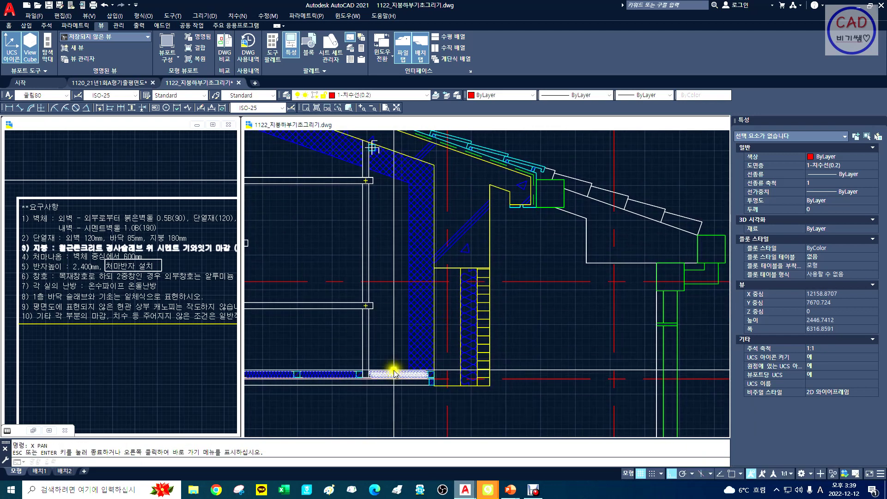
Step: Copy the two stacked wood pieces from the ceiling's right end to the lower corner of the eave's roof edge, endpoint to endpoint
mouse_move(396, 365)
middle_mouse_down()
mouse_move(356, 406)
mouse_move(340, 387)
middle_mouse_up()
type("c")
key("Return")
type("w")
key("Return")
left_click(439, 355)
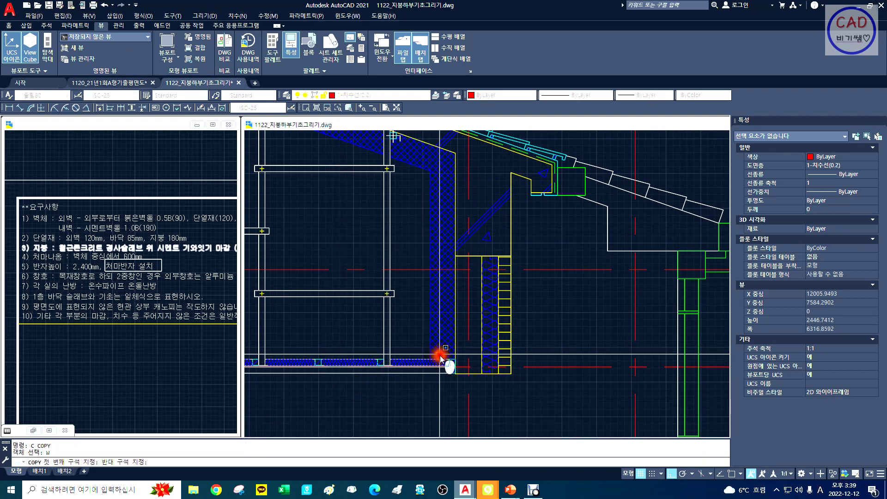
left_click(460, 387)
key("Return")
type("END <-")
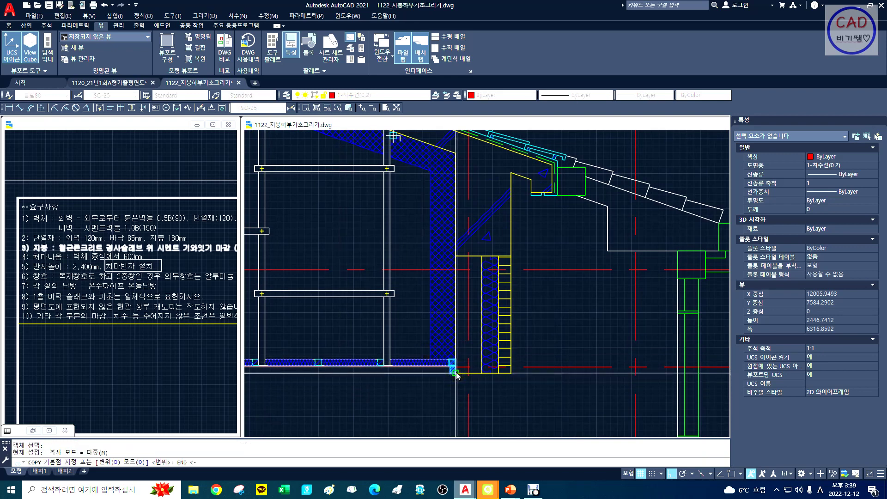
left_click(456, 375)
type("END")
key("Return")
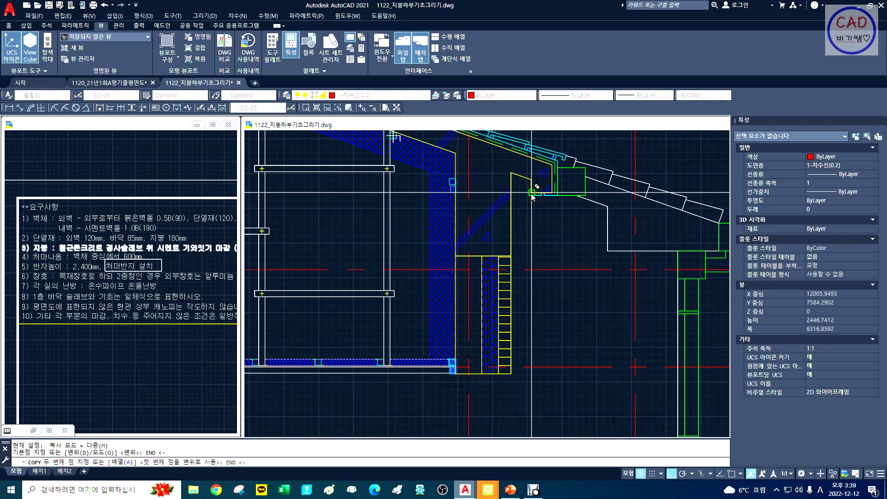
left_click(530, 198)
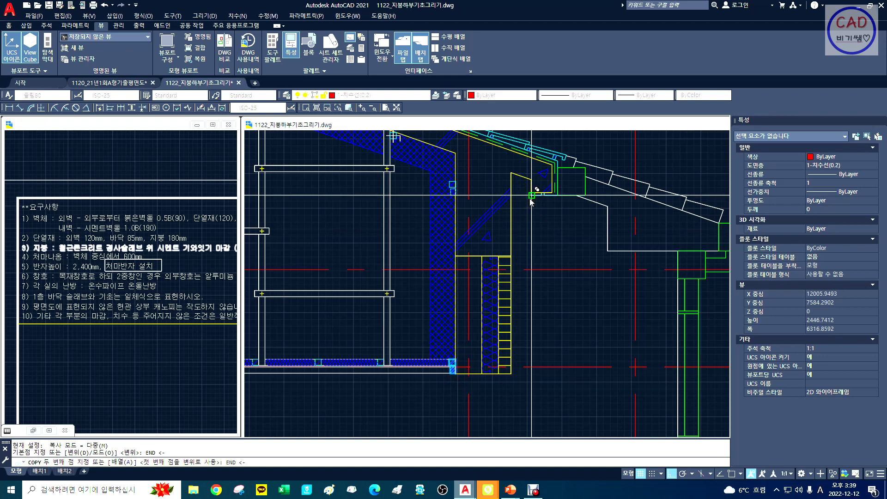
left_click(530, 198)
key("Return")
Step: Try to move the two copied wood pieces onto the wall's outer face with endpoint and perpendicular snaps, and undo the move
type("Z")
key("Return")
type("W")
key("Return")
left_click(490, 173)
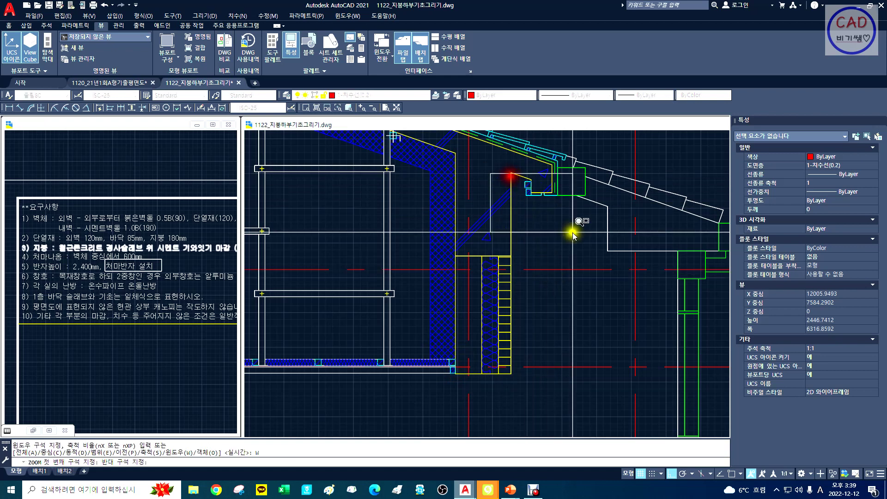
left_click(572, 232)
middle_click_drag(533, 235, 445, 254)
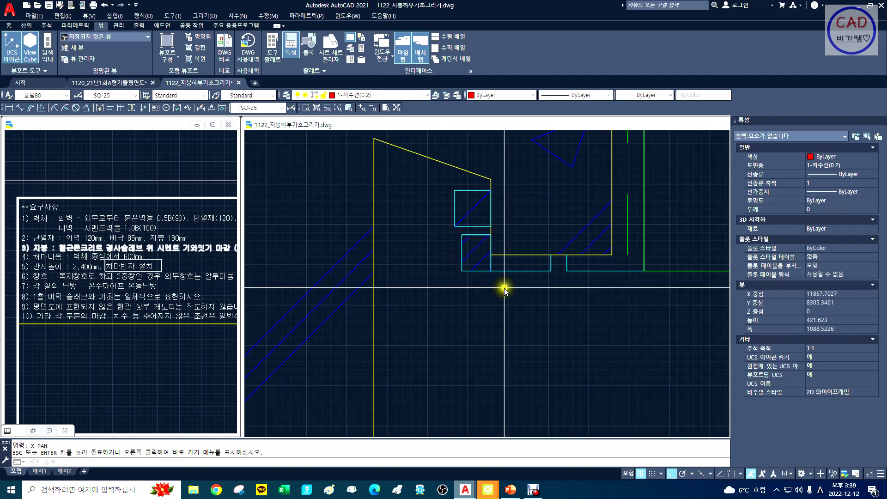
key("Escape")
type("M")
key("Return")
type("W")
key("Return")
left_click(431, 173)
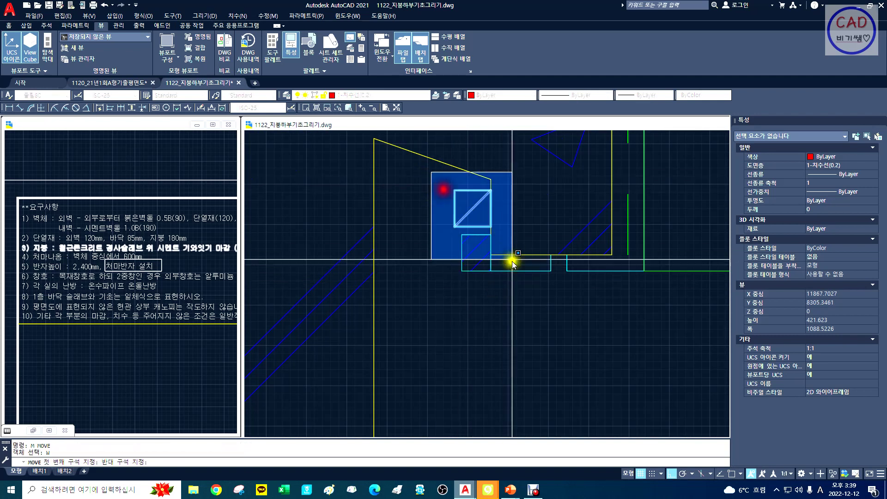
left_click(492, 298)
key("Return")
type("END")
key("Return")
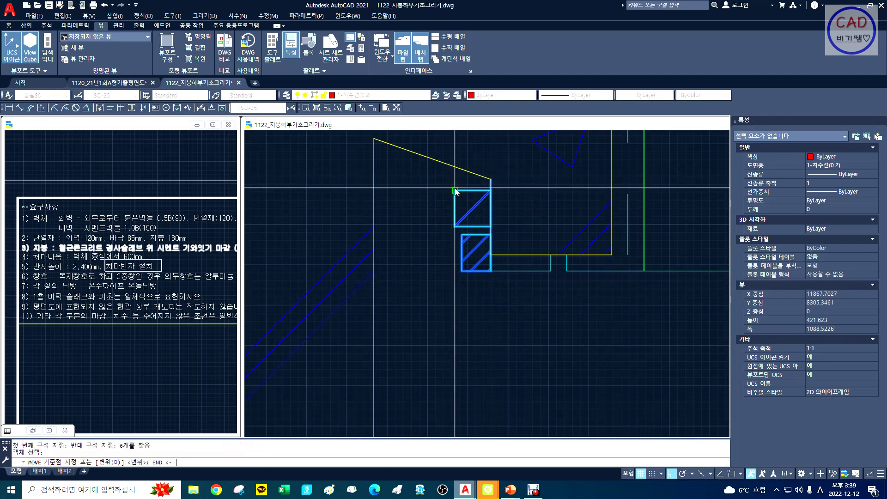
left_click(455, 187)
type("PER")
key("Return")
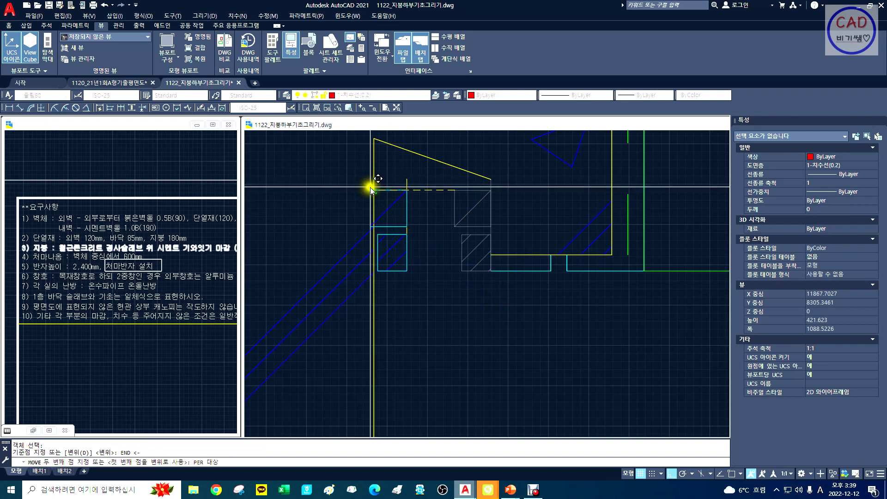
left_click(369, 187)
key("Escape")
type("u")
key("Return")
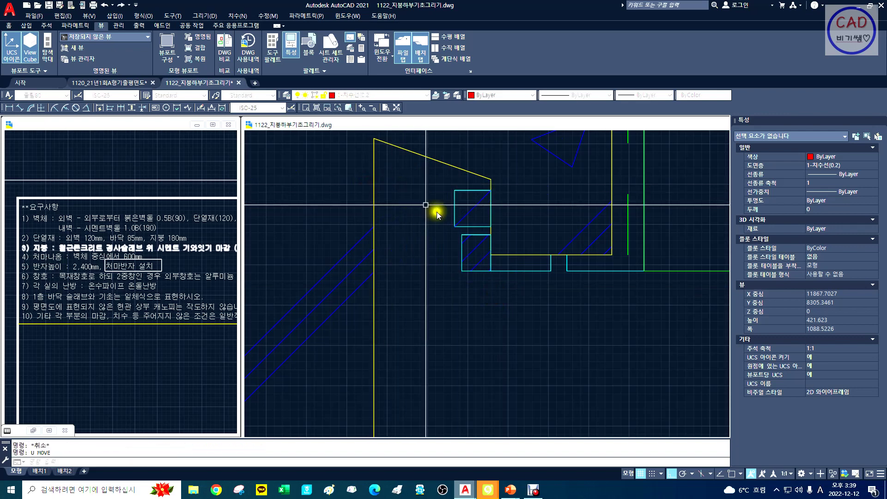
type("c")
left_click(433, 185)
left_click(512, 295)
key("Return")
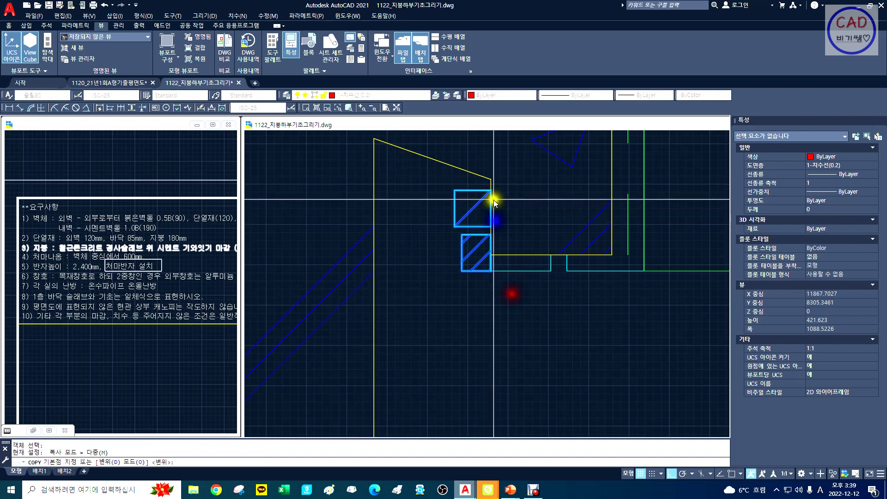
type("END")
key("Return")
left_click(489, 192)
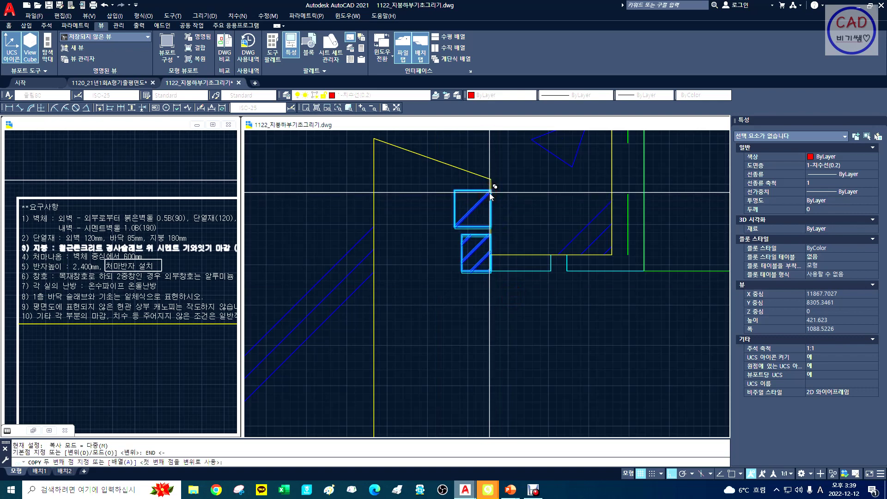
key("Escape")
Step: Copy the upper wood piece from the eave's roof edge onto the wall's outer face, using endpoint and perpendicular snaps
right_click(453, 187)
left_click(435, 183)
left_click(503, 229)
right_click(483, 227)
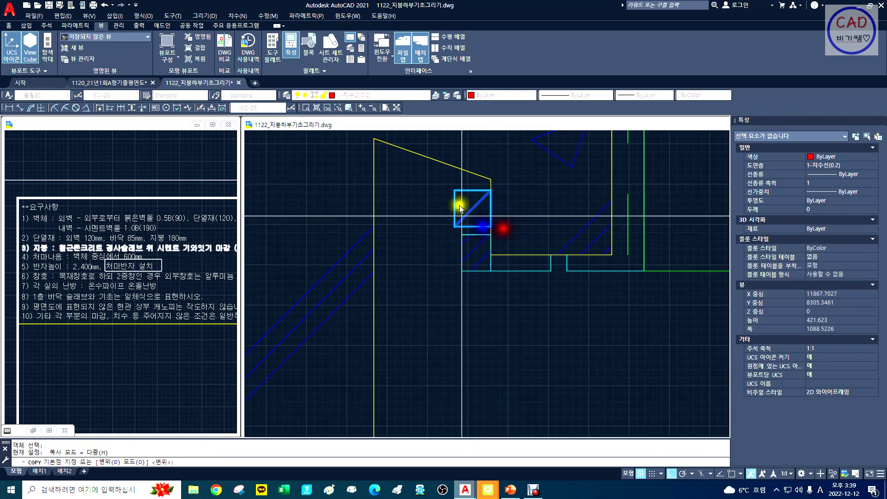
type("END <-")
left_click(374, 190)
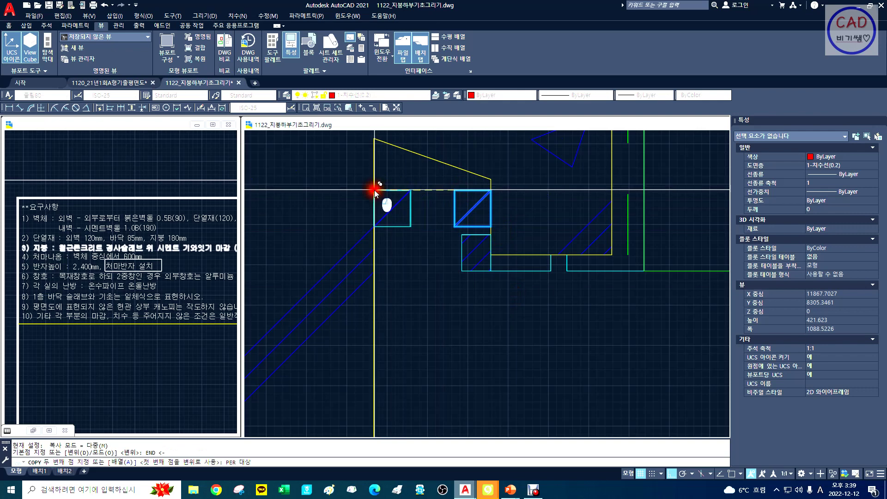
key("Escape")
Step: Copy the lower wood piece horizontally onto the wall's outer face, using endpoint and perpendicular snaps
right_click(456, 256)
left_click(458, 233)
left_click(500, 291)
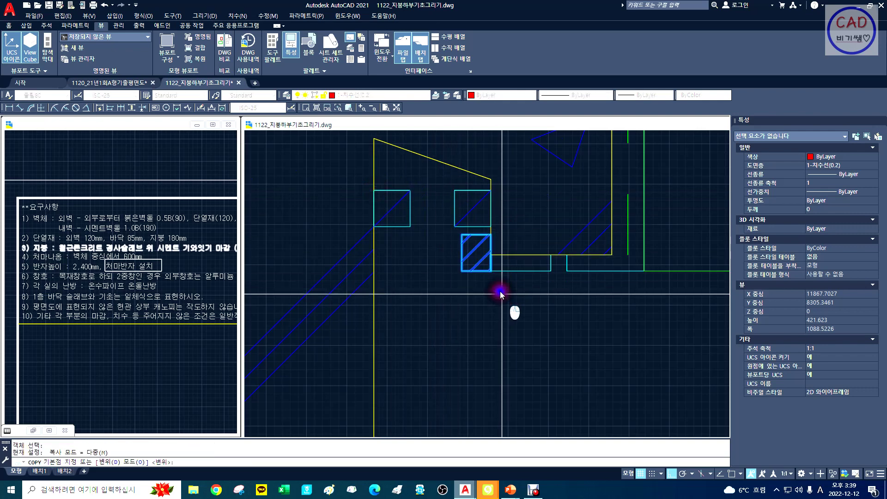
right_click(500, 291)
type("ENDER")
key("Return")
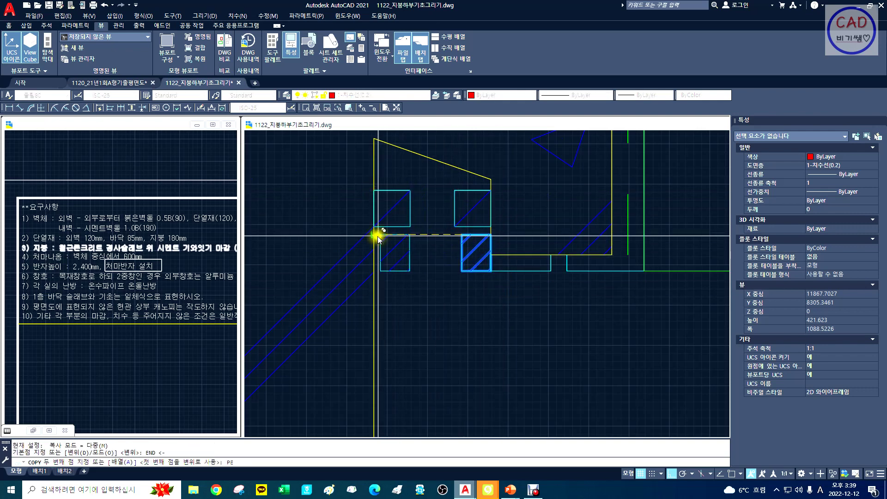
left_click(373, 240)
key("Escape")
Step: Draw a horizontal line joining the bottom inner corners of the two lower wood pieces, using endpoint snaps
type("L")
key("Return")
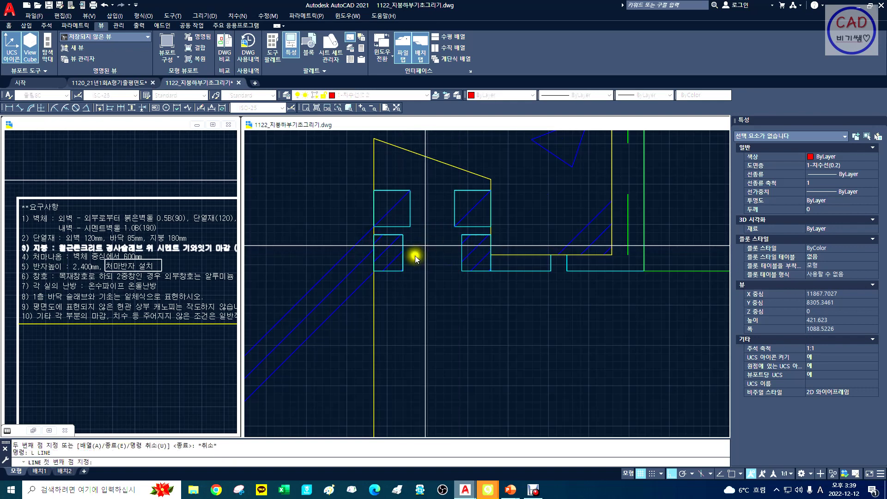
type("END")
key("Return")
left_click(406, 270)
type("END")
key("Return")
left_click(461, 273)
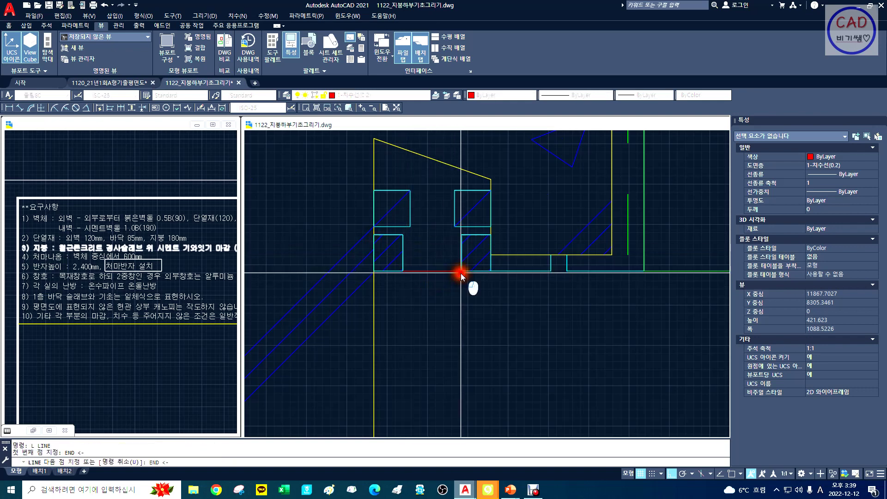
right_click(460, 280)
Step: Put the new bottom line on layer 7-입면과문자 and make that layer current
left_click(449, 288)
left_click(435, 248)
left_click(406, 95)
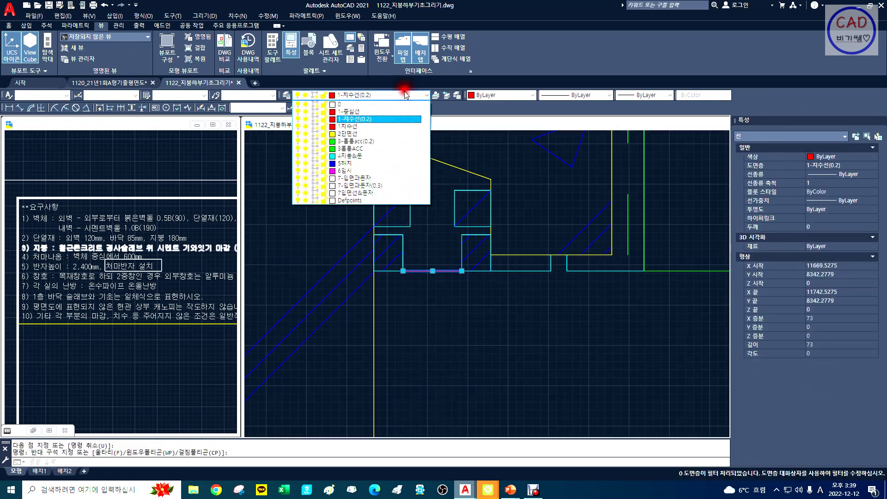
left_click(388, 178)
key("Escape")
left_click(402, 95)
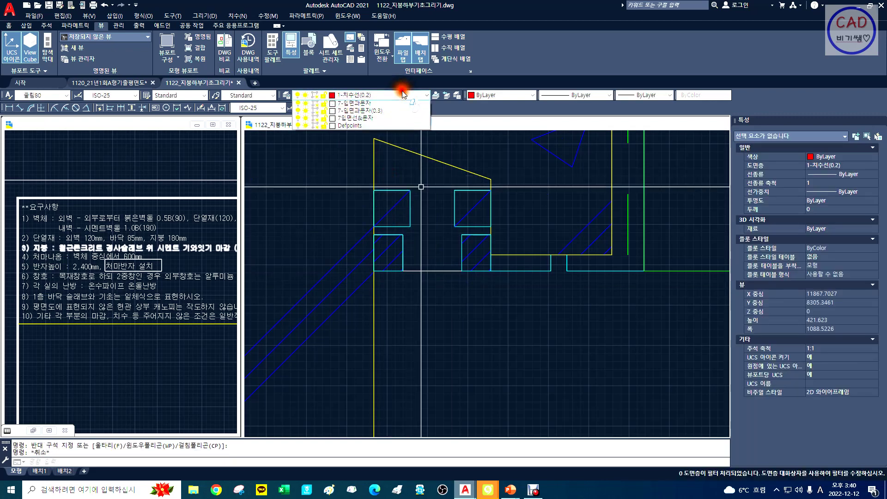
left_click(394, 179)
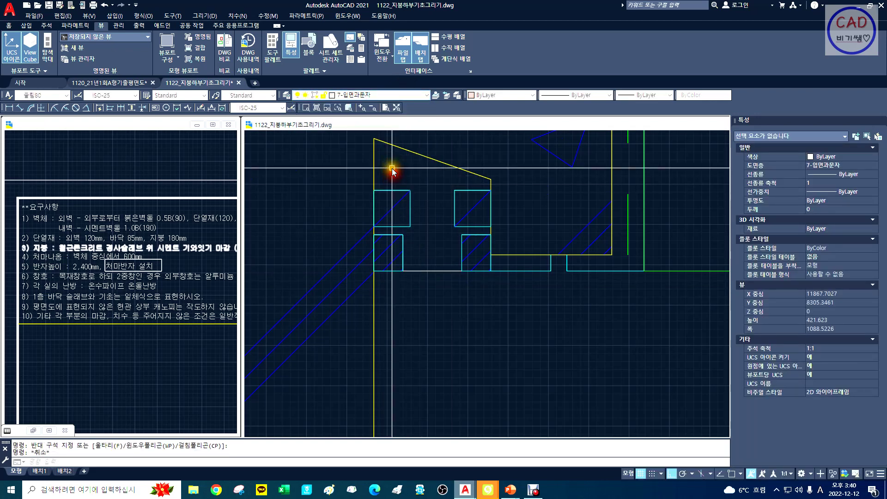
key("space")
left_click(392, 243)
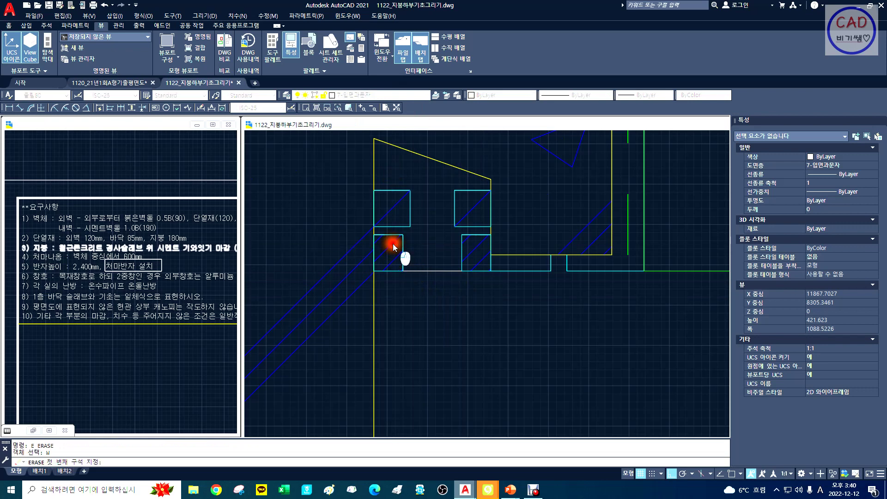
left_click(431, 306)
right_click(431, 303)
Step: Draw two horizontal lines across the eave gap, along the lower pieces' top edge and the upper pieces' bottom edge, using endpoint snaps
type("L")
key("space")
type("END")
key("space")
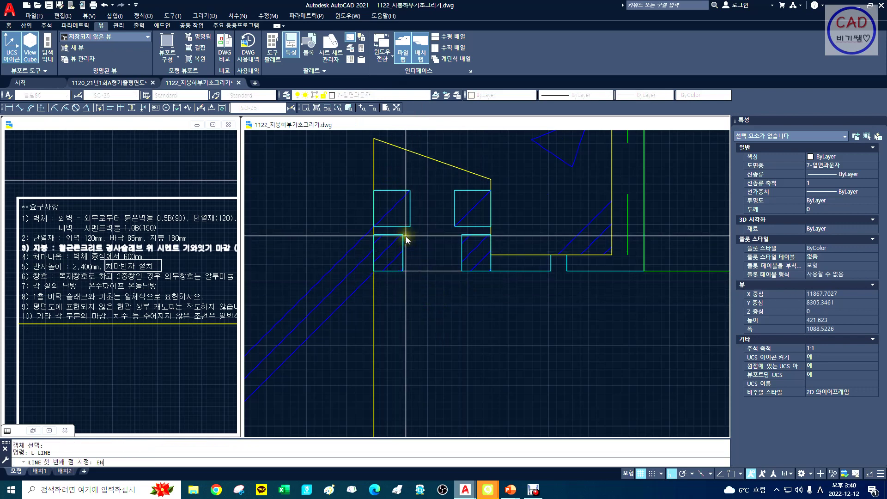
left_click(373, 234)
type("EN")
key("space")
left_click(489, 234)
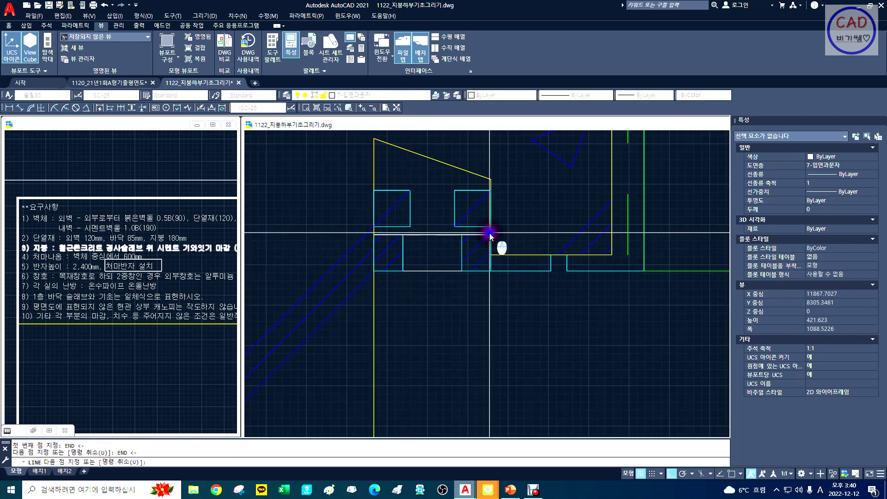
type("D")
left_click(482, 224)
right_click(484, 223)
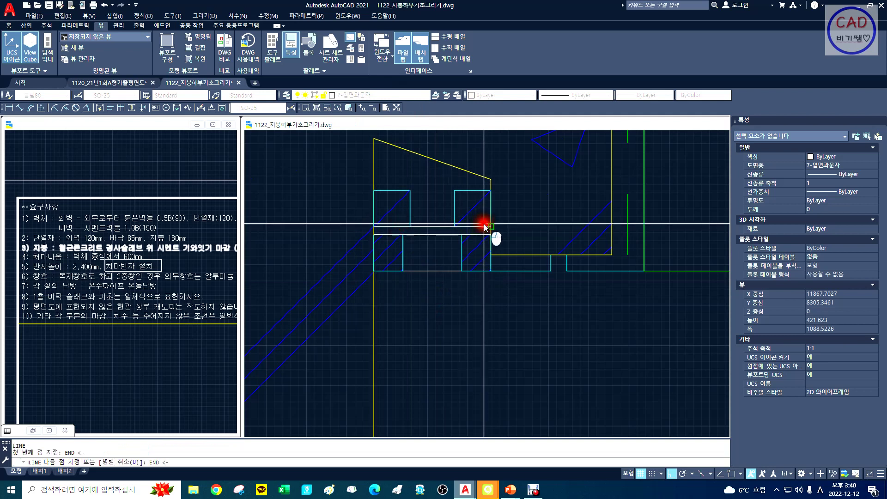
Step: Draw a horizontal line joining the top inner corners of the two upper wood pieces, using endpoint snaps
type("L")
key("space")
type("END")
key("space")
left_click(417, 197)
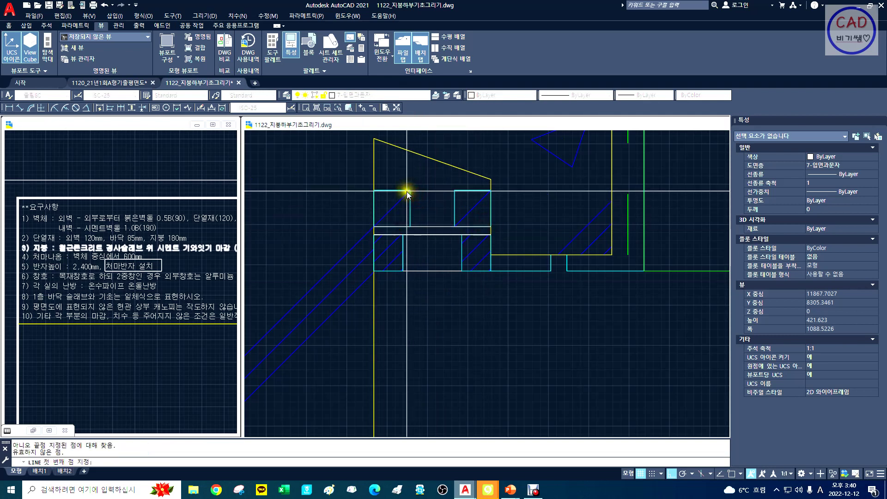
left_click(409, 191)
left_click(454, 191)
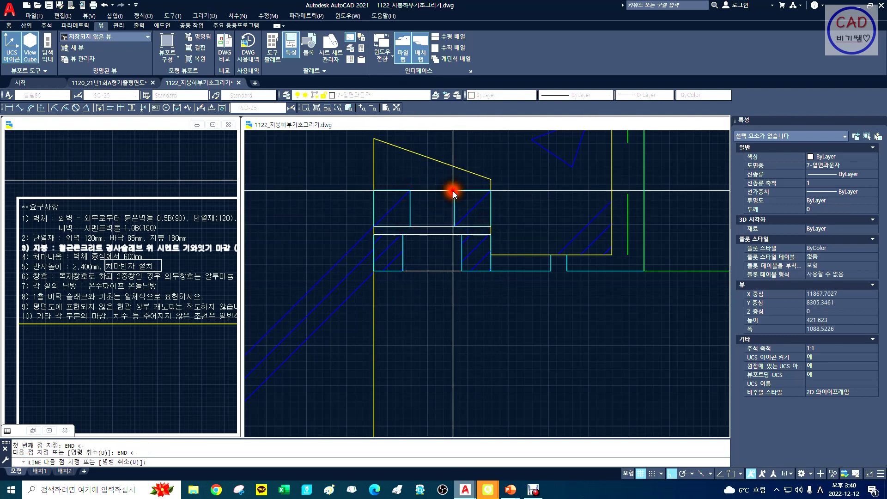
key("Escape")
Step: Copy the finished eave ceiling assembly to the clipboard, using its bottom outer corner on the wood piece nearest the roof edge as base point
middle_click_drag(463, 295, 408, 303)
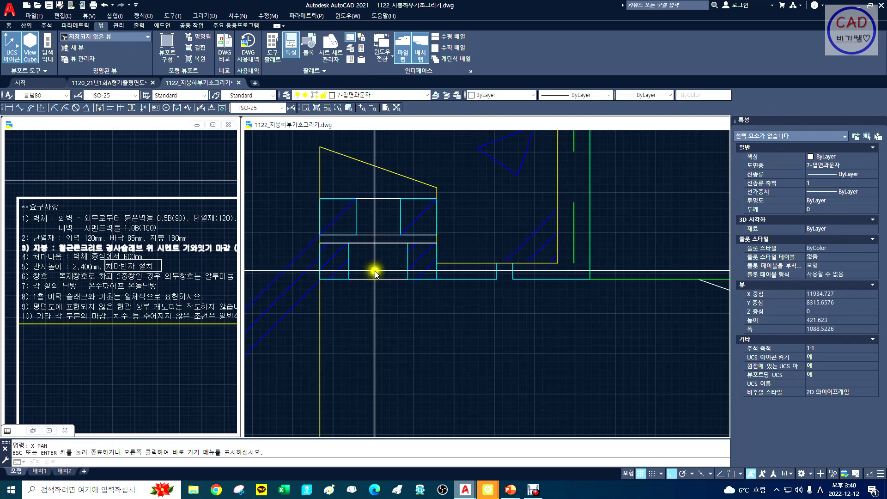
type("l")
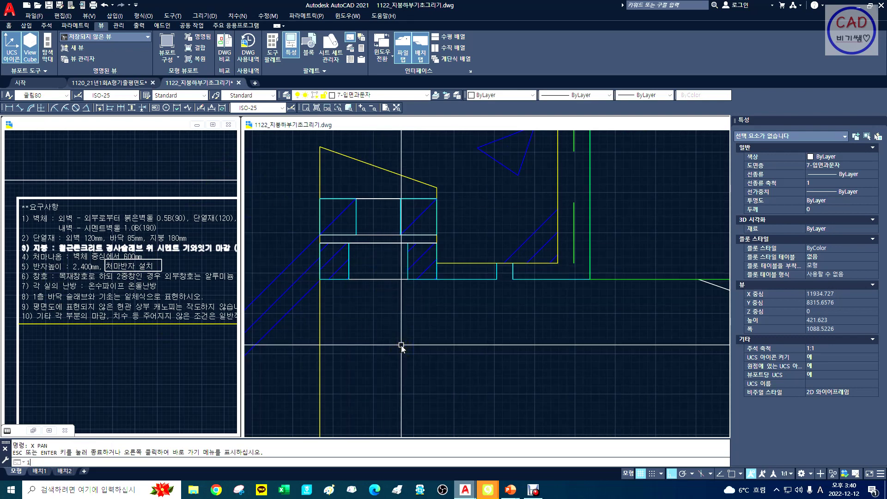
key("Return")
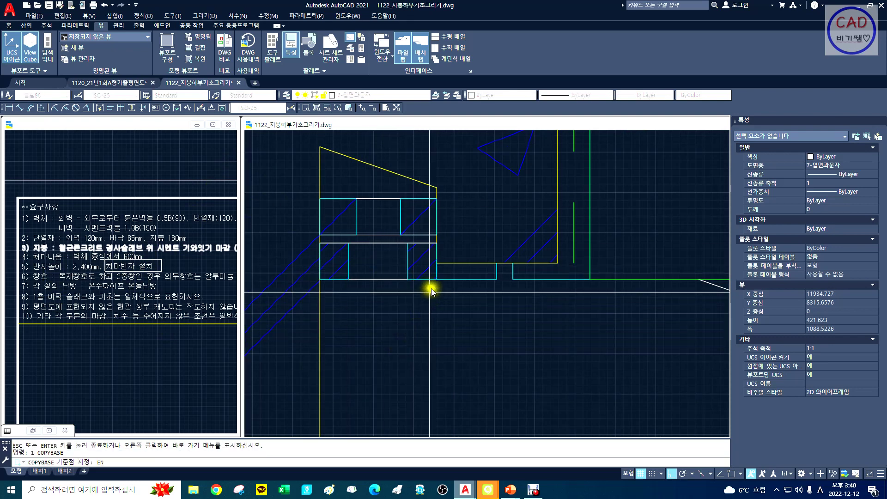
left_click(434, 284)
type("w")
key("Return")
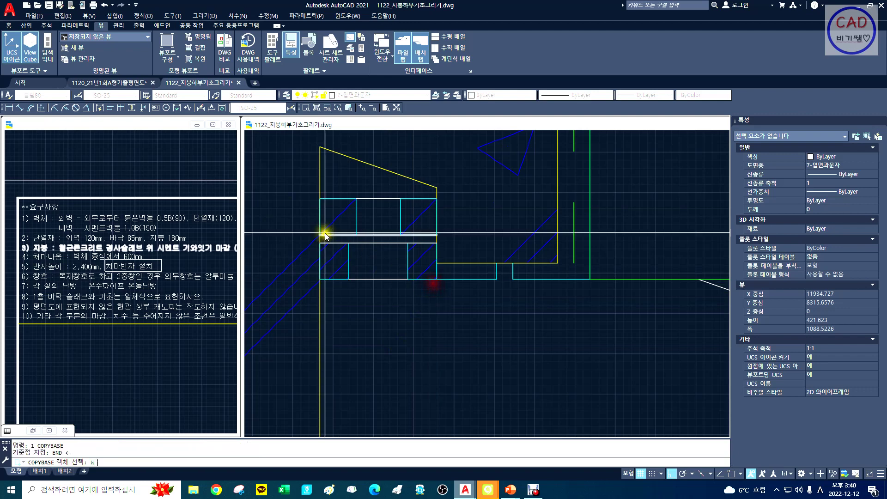
left_click(309, 190)
left_click(461, 332)
Step: Paste the eave ceiling assembly at the opposite eave, snapping its base point to the endpoint at the brick wall's face
type("z")
key("Return")
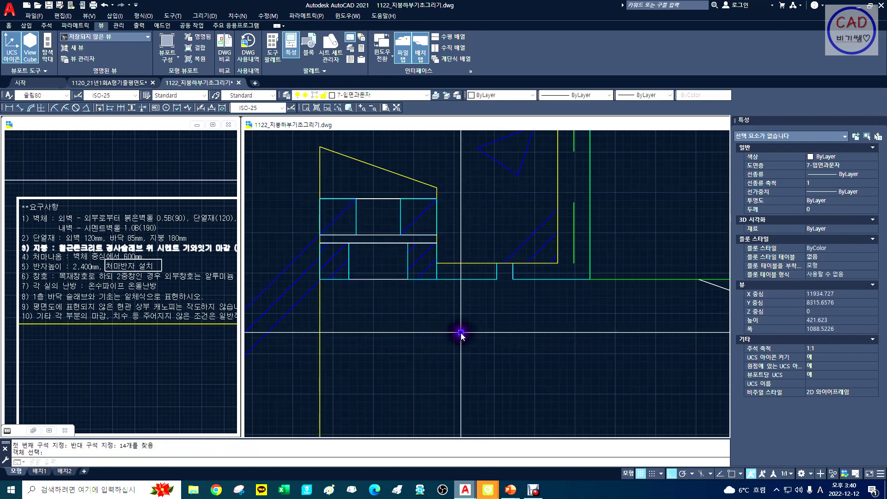
scroll(460, 332, "down", 5)
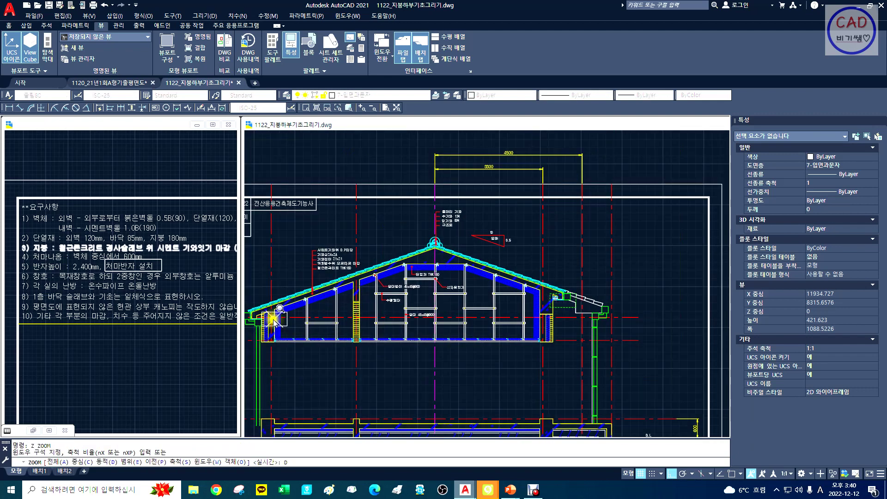
type("d")
key("Return")
scroll(264, 317, "up", 5)
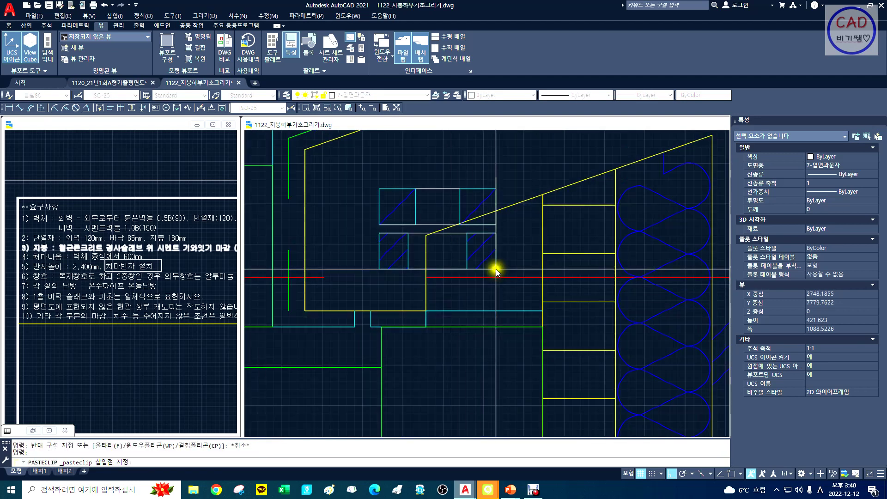
key("Escape")
key("ctrl+v")
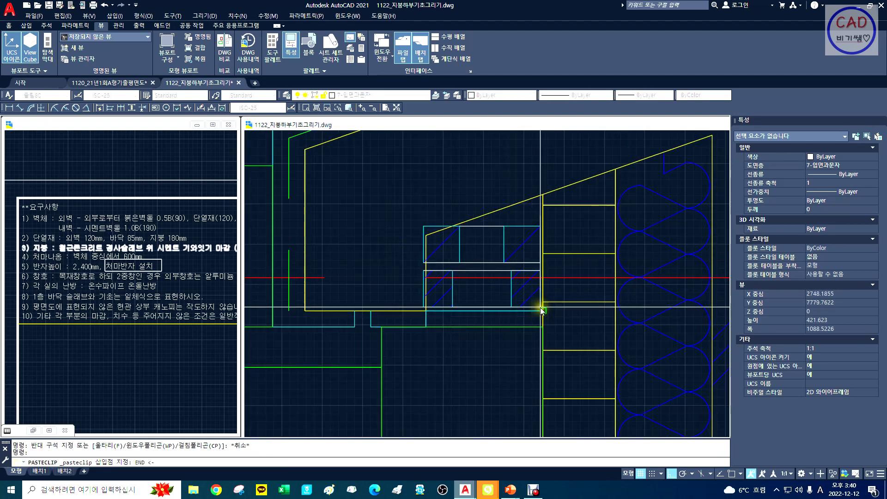
type("end")
key("space")
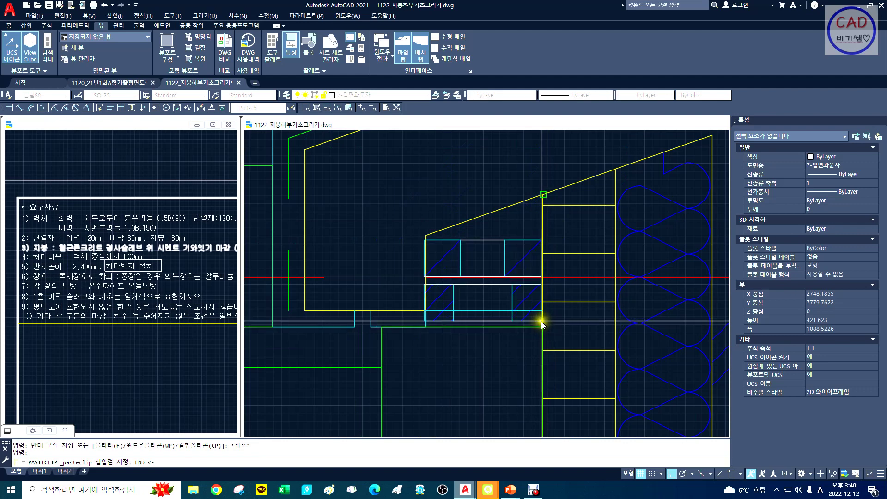
key("Escape")
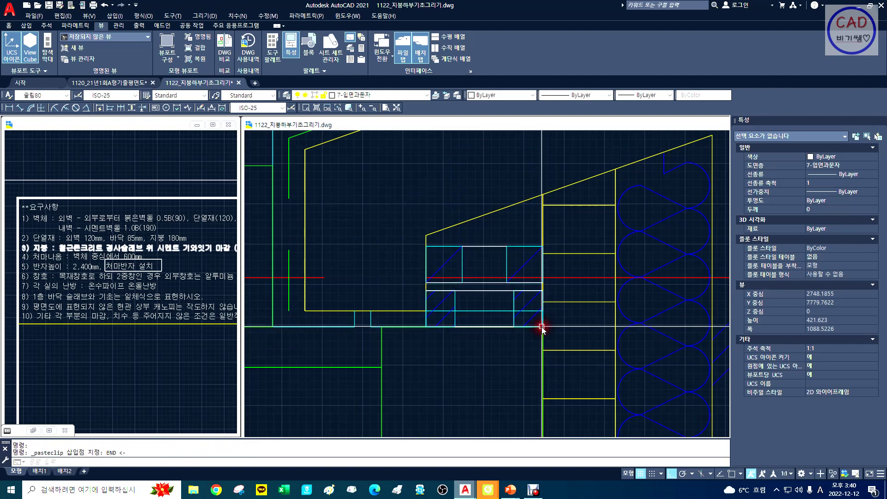
Step: Remove the old horizontal line that crosses the lower wood pieces of the pasted eave ceiling
scroll(498, 349, "up", 3)
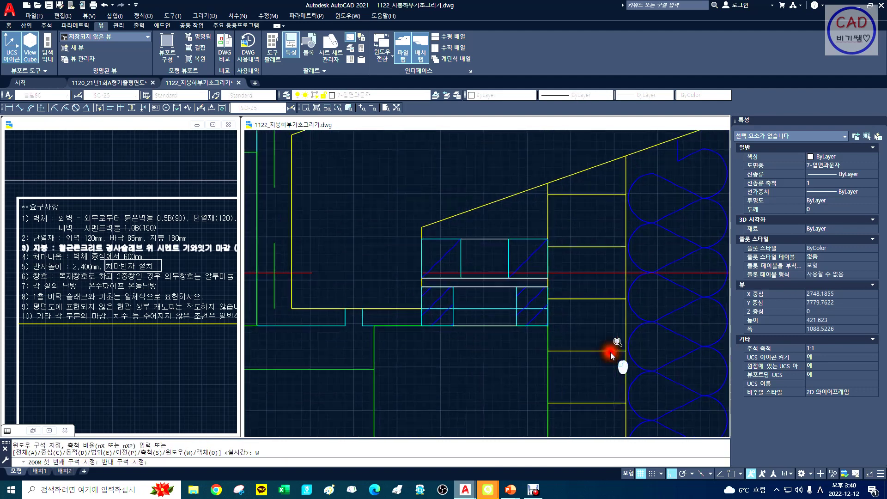
type("tr")
key("space")
left_click(376, 270)
right_click(462, 283)
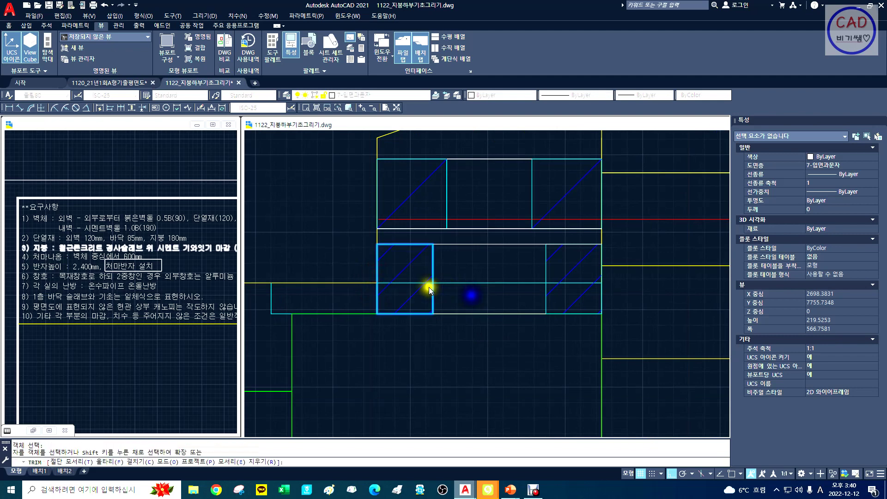
left_click(415, 281)
key("Escape")
Step: Examine the whole roof section and the room's ceiling framing around the 달대 45x45@900 label
type("z")
key("space")
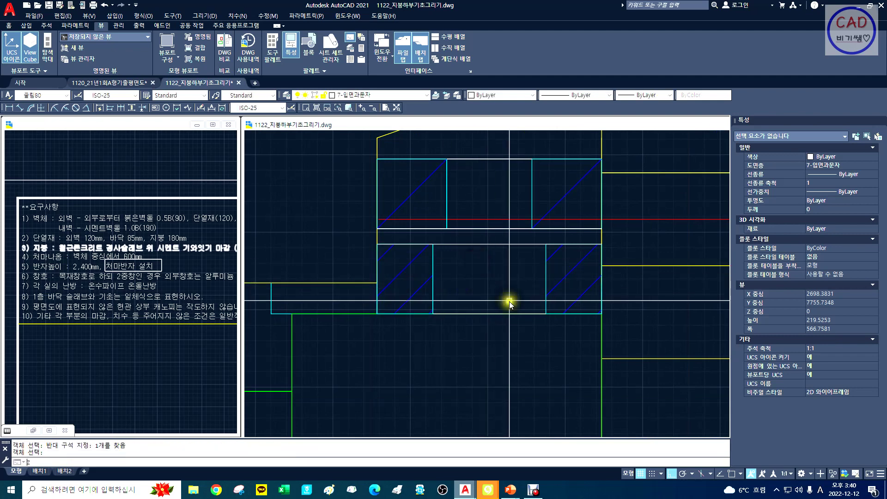
type("p")
key("Return")
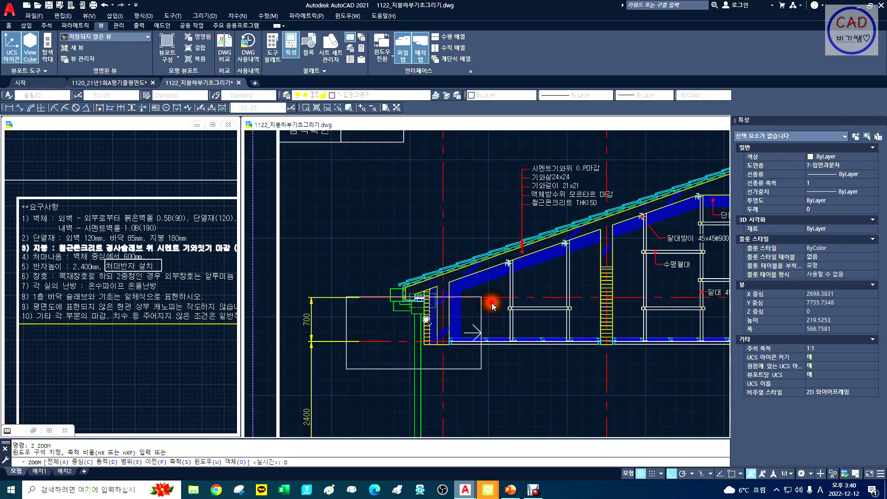
scroll(512, 287, "up", 2)
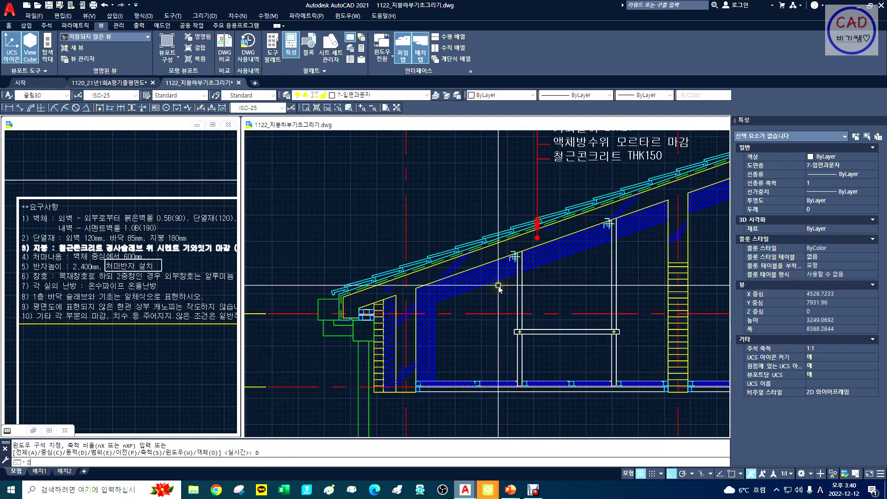
scroll(503, 285, "down", 10)
scroll(487, 299, "up", 3)
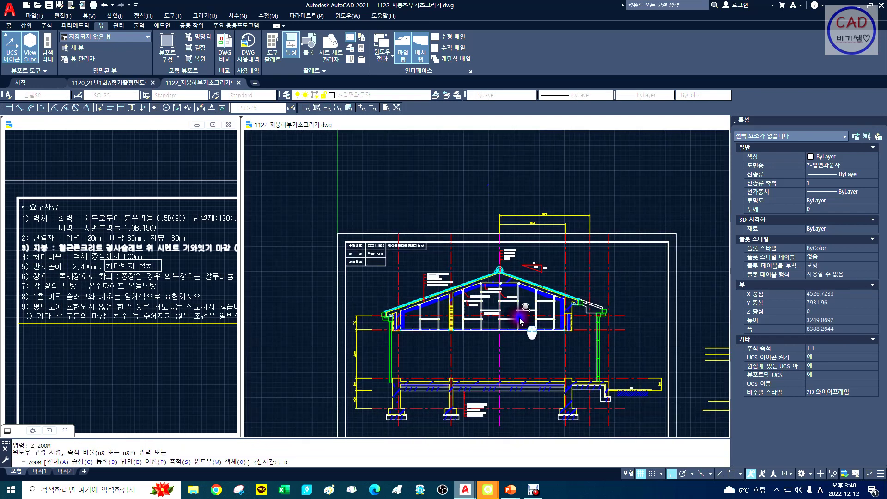
key("Return")
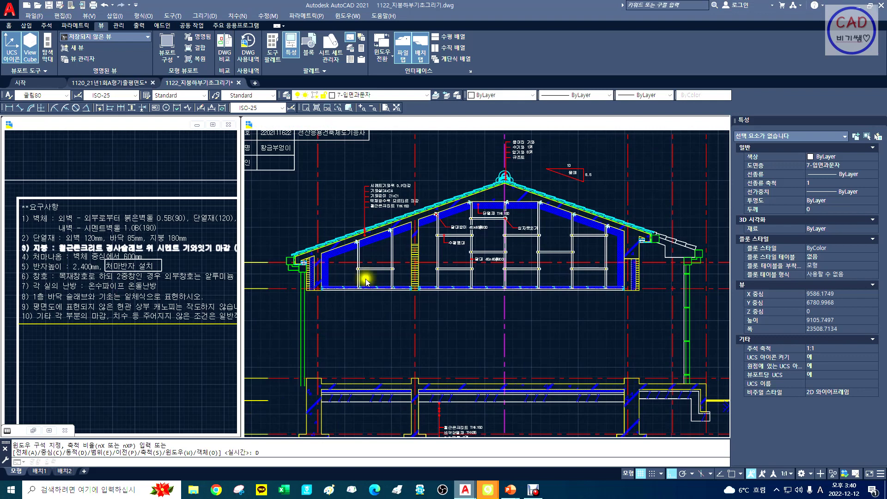
middle_click_drag(470, 326, 453, 309)
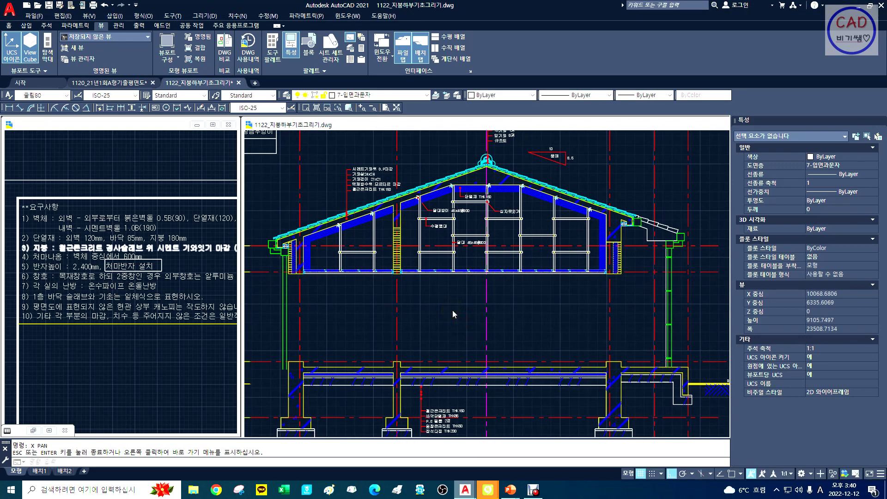
type("z")
key("Return")
type("w")
key("Return")
left_click(325, 231)
left_click(595, 358)
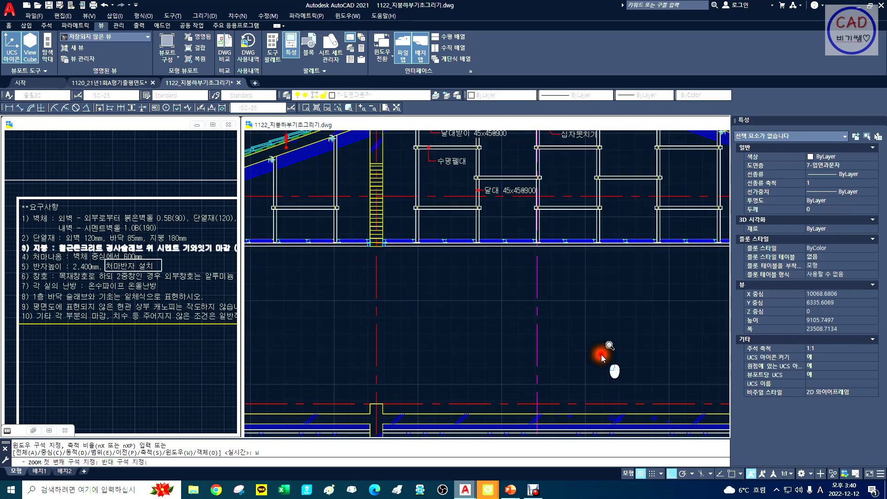
scroll(601, 353, "up", 1)
middle_click_drag(600, 354, 467, 296)
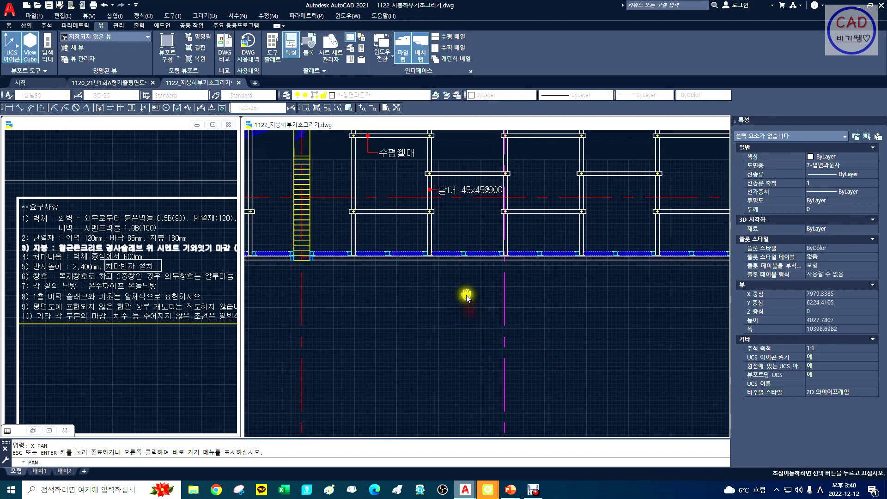
key("Escape")
key("ctrl+v")
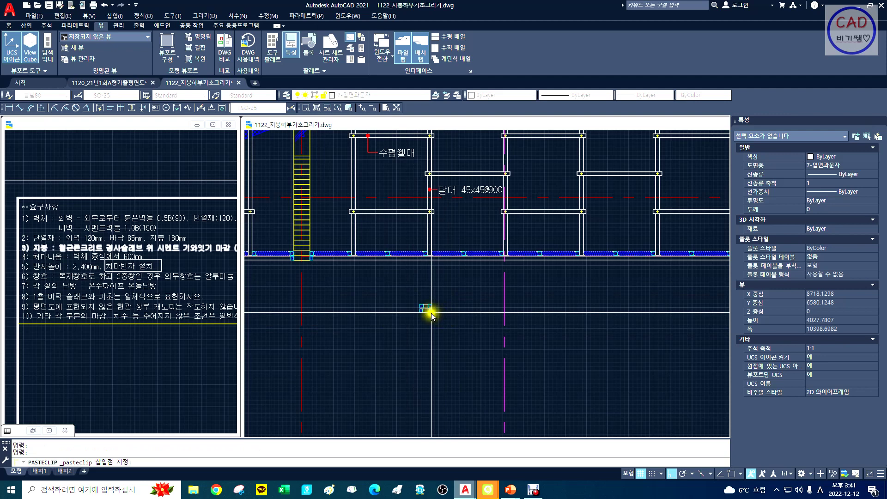
key("Escape")
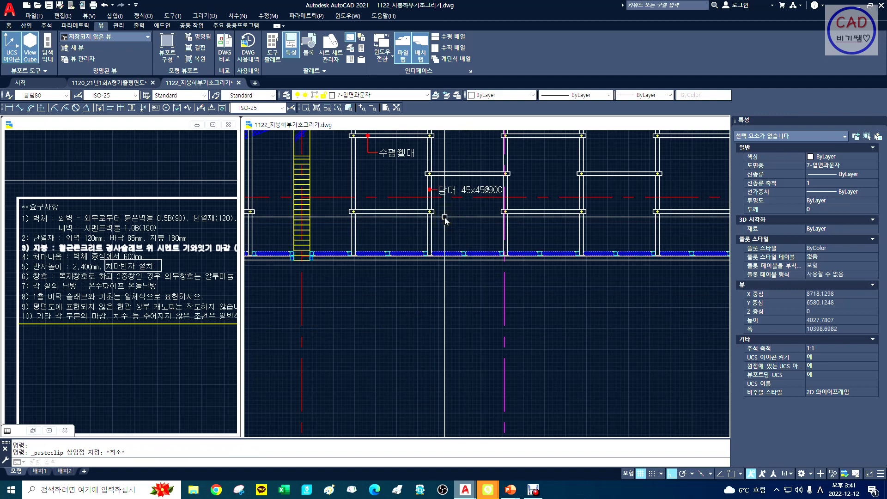
Step: Copy the red leader dot of the 달대 45x45@900 label with COPYBASE, using the dot's center as base point
type("COPYB")
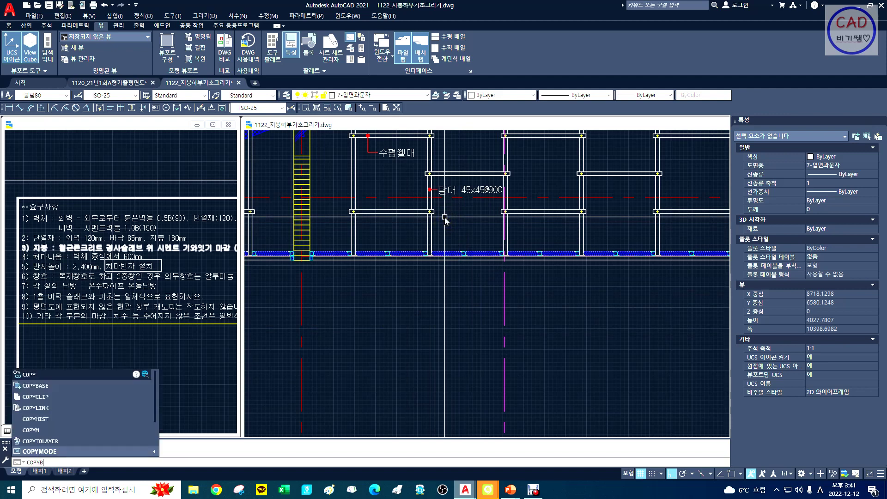
type("ASE")
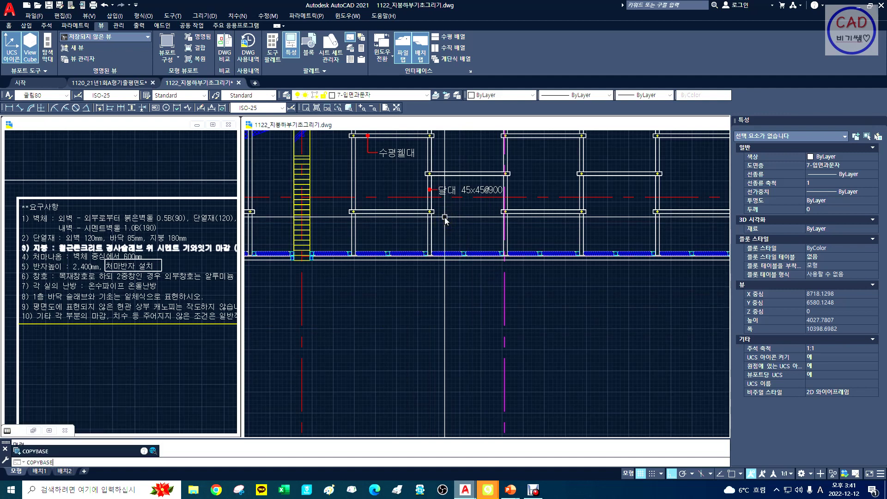
key("Return")
type("CEN <-")
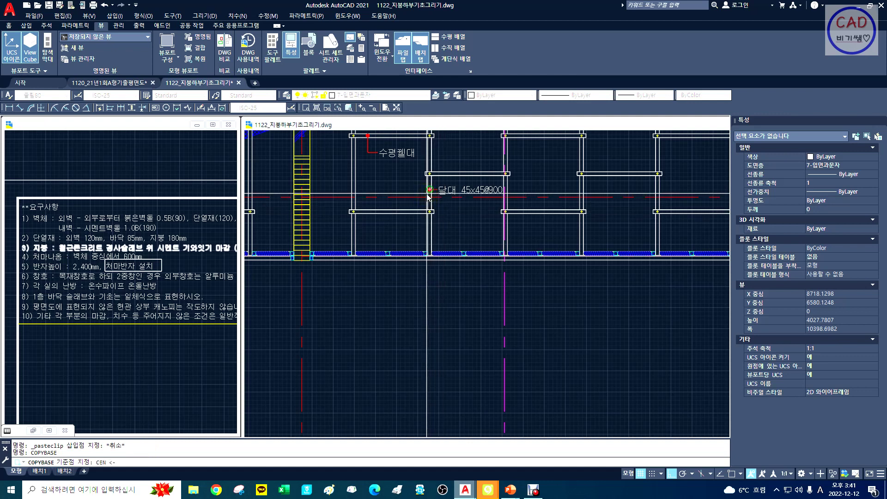
left_click(427, 194)
type("w")
key("Return")
left_click(406, 181)
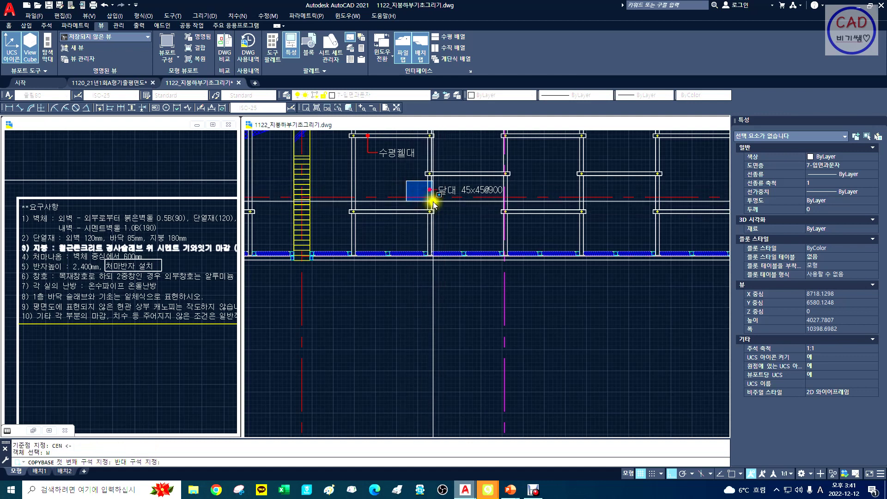
left_click(434, 204)
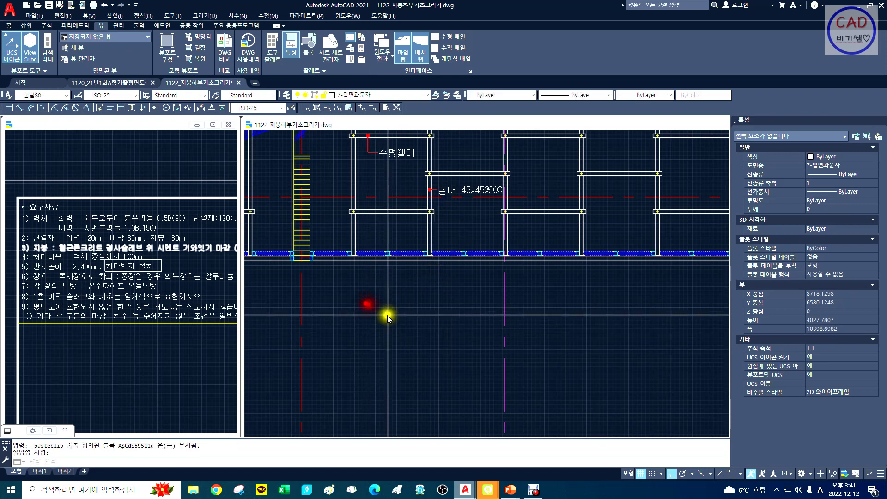
key("Return")
Step: Paste several copies of the red leader dot into the empty area below the ceiling
key("ctrl+v")
left_click(380, 291)
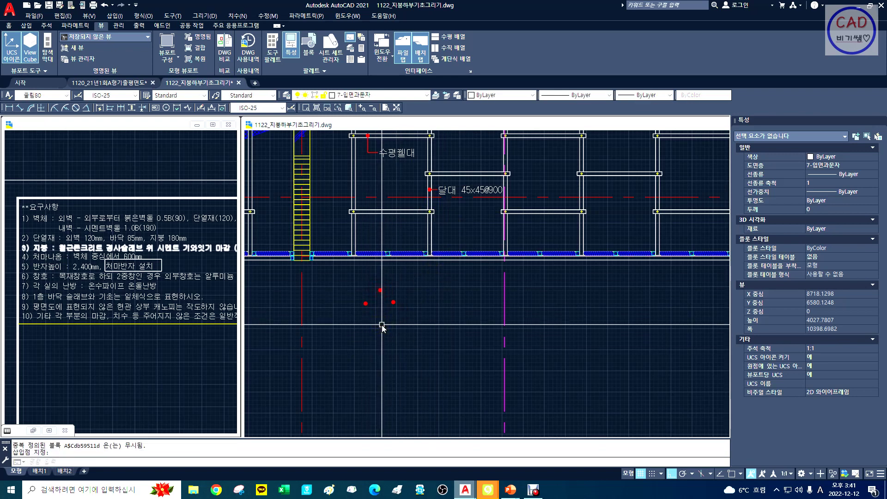
key("ctrl+v")
left_click(382, 315)
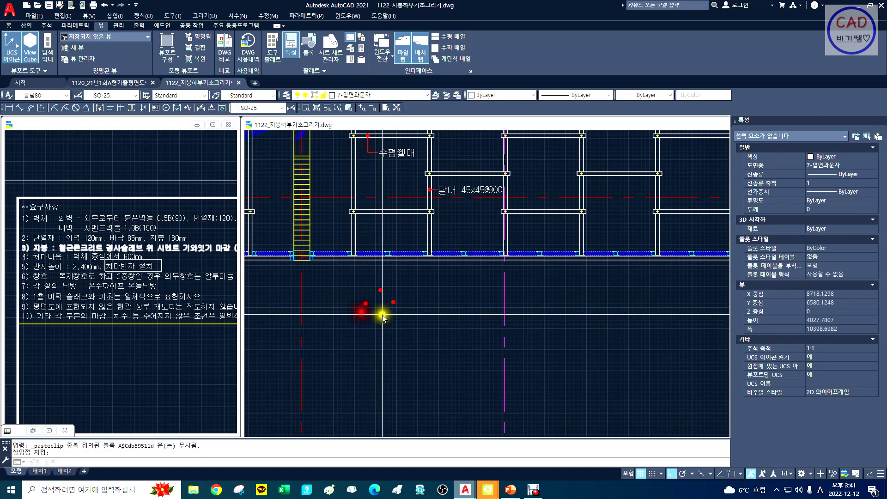
Step: Erase all the red dots pasted below the ceiling
type("m")
key("space")
left_click(396, 330)
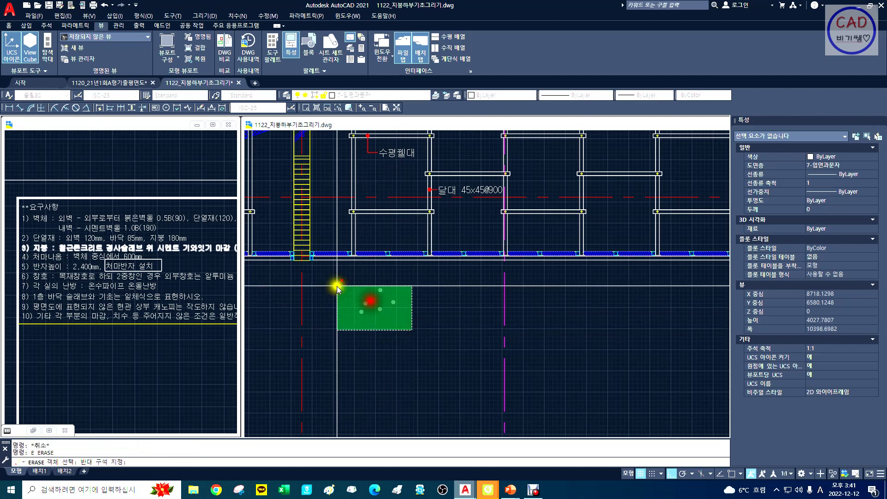
left_click(337, 284)
Step: Draw a leader from the ceiling insulation straight down below the ceiling, ending with a 120 horizontal segment to the right
middle_click_drag(427, 301, 384, 291)
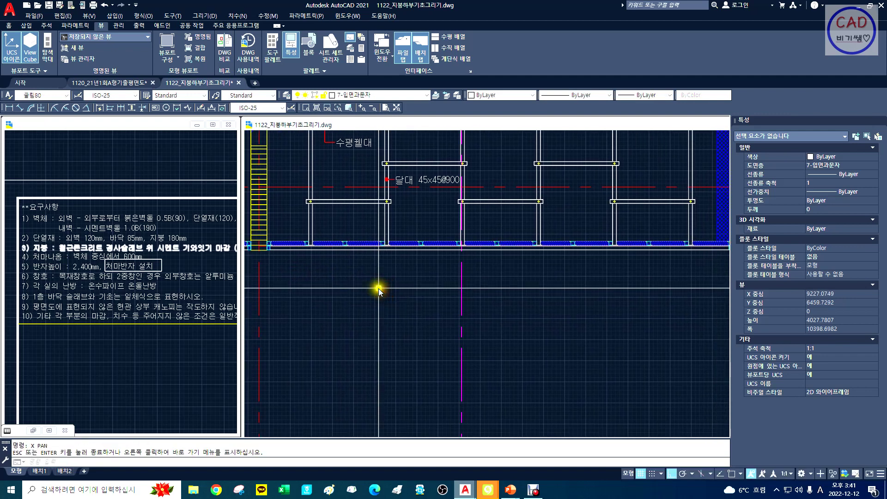
type("z")
key("space")
type("w")
key("space")
left_click(329, 221)
left_click(531, 373)
type("p")
key("space")
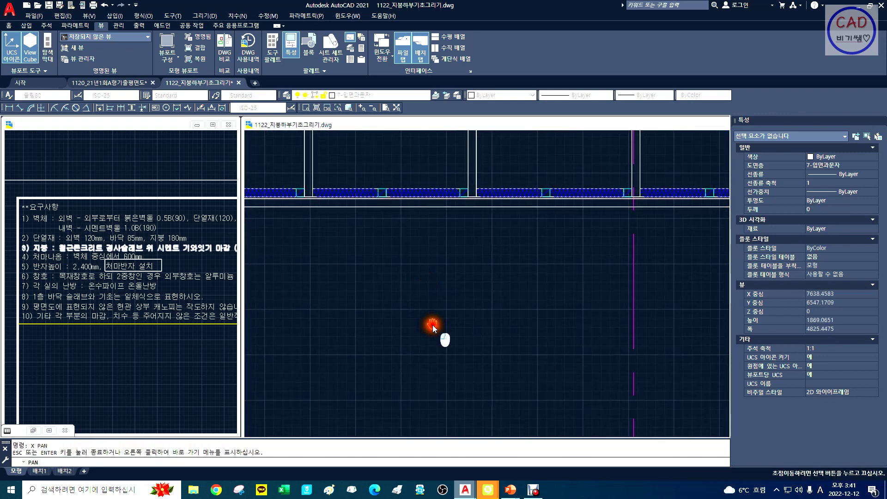
key("Escape")
type("l")
key("space")
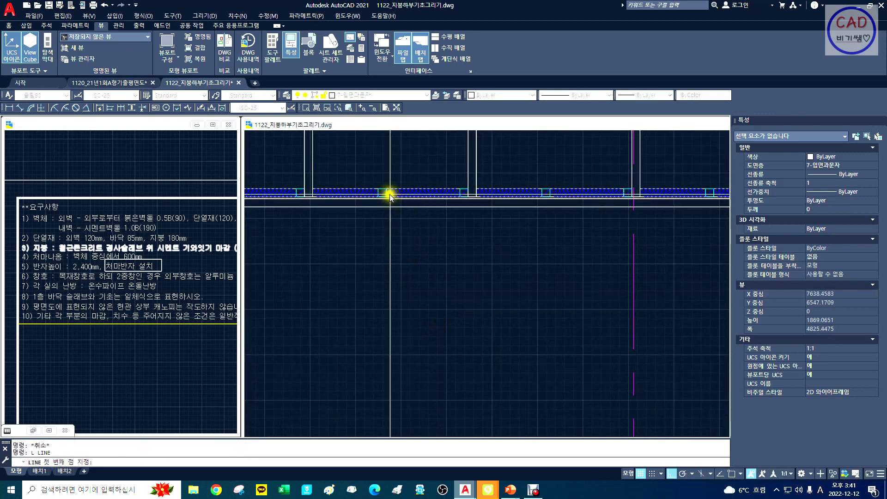
left_click(413, 194)
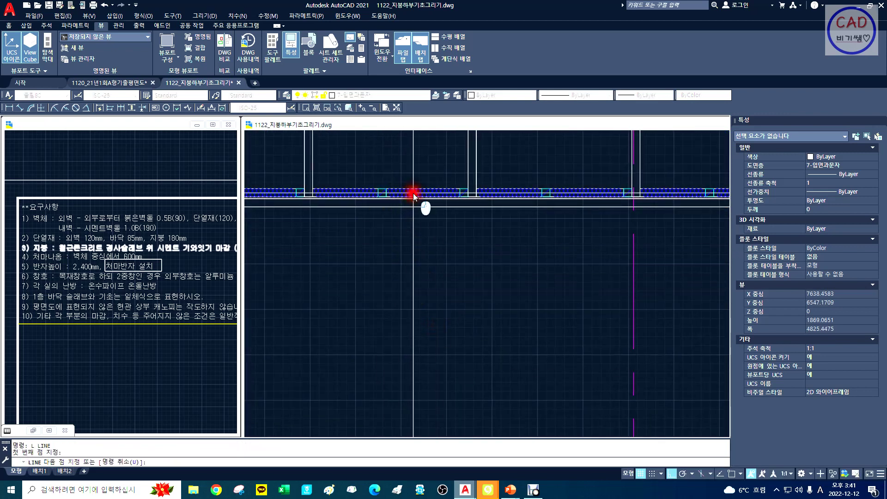
left_click(420, 272)
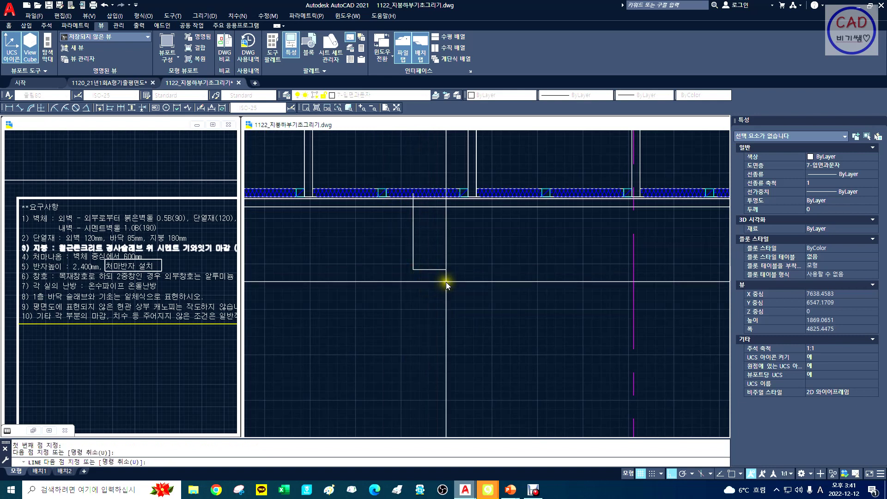
type("120")
key("Return")
key("Return")
Step: Stretch the lower end of the new leader further down, taking its horizontal segment along
type("st")
key("Return")
left_click(452, 286)
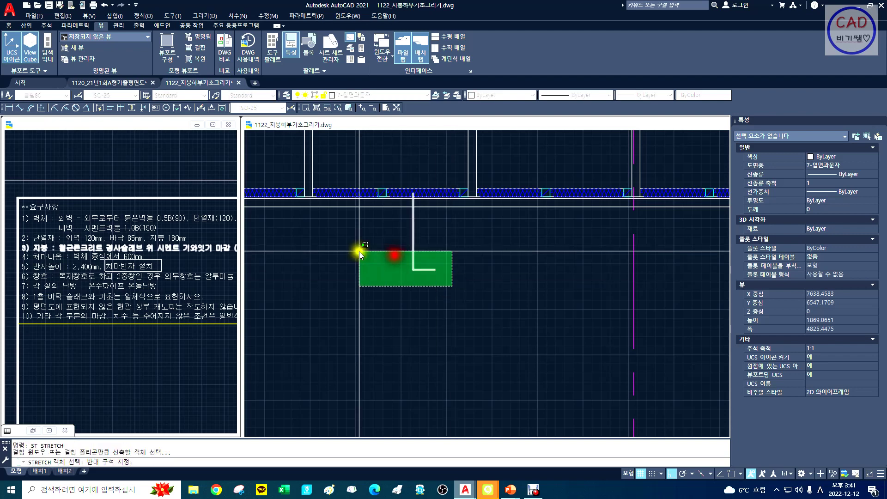
left_click(359, 251)
right_click(359, 251)
left_click(359, 251)
left_click(371, 313)
Step: Put both lines of the new leader on the red 1치수선 layer
left_click(456, 346)
left_click(394, 275)
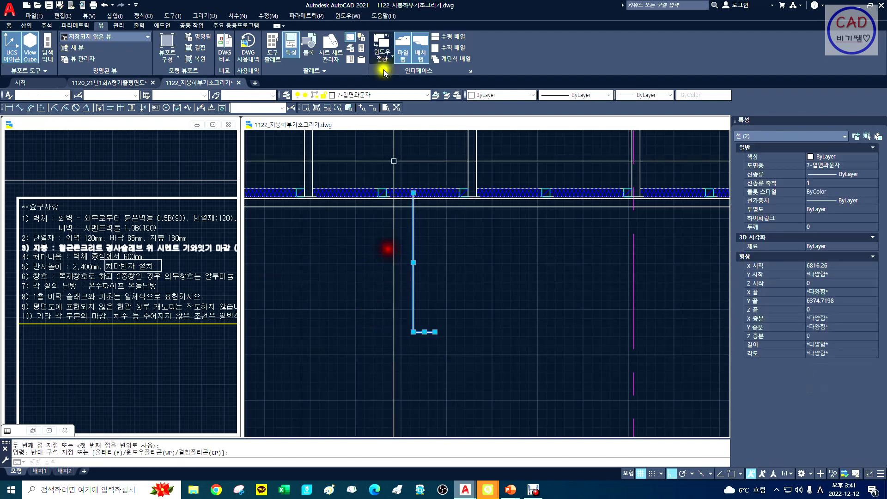
left_click(384, 95)
left_click(368, 126)
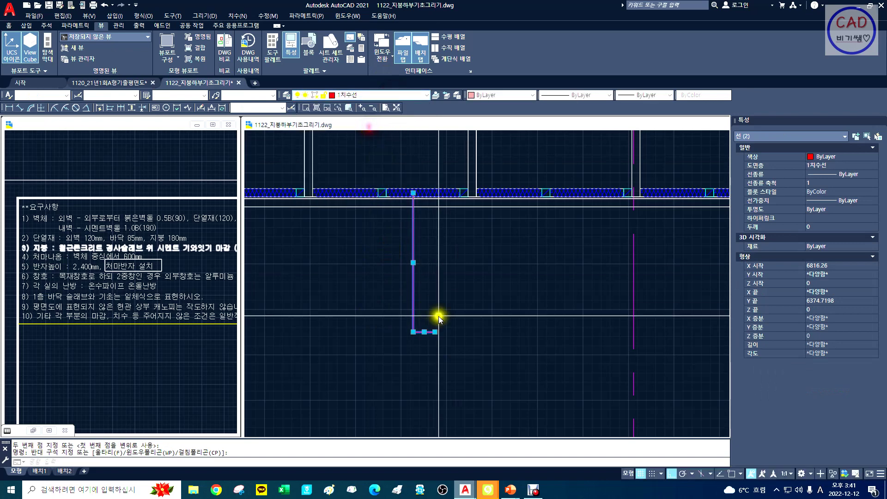
key("Escape")
type("c")
key("Return")
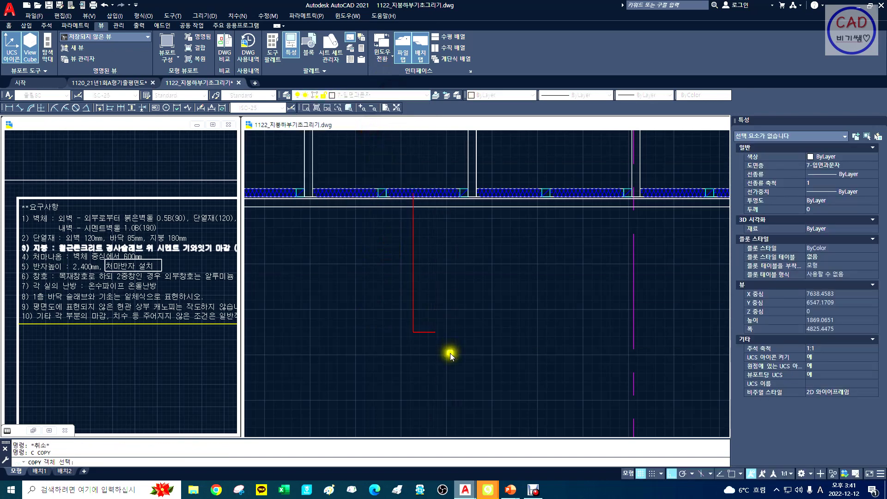
left_click(450, 353)
left_click(431, 318)
key("Escape")
Step: Offset the leader's horizontal segment upward by 140 three times to make four label branches
type("ㅇ")
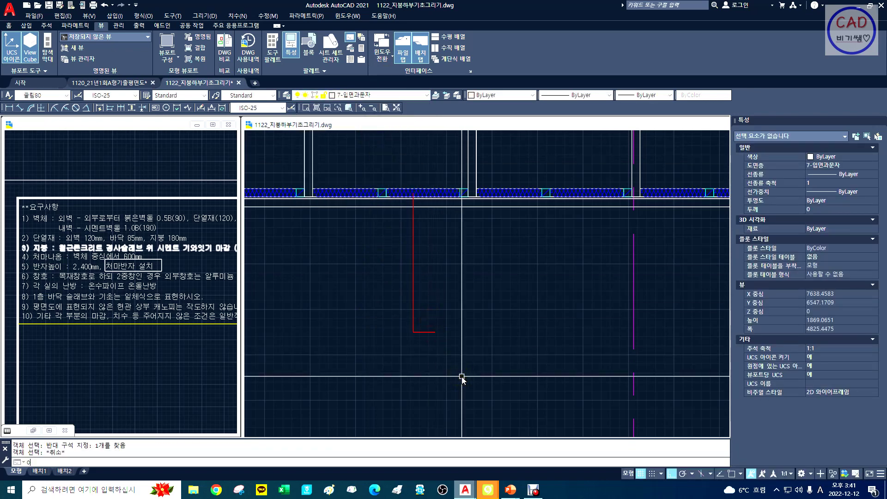
key("Return")
type("140")
key("Return")
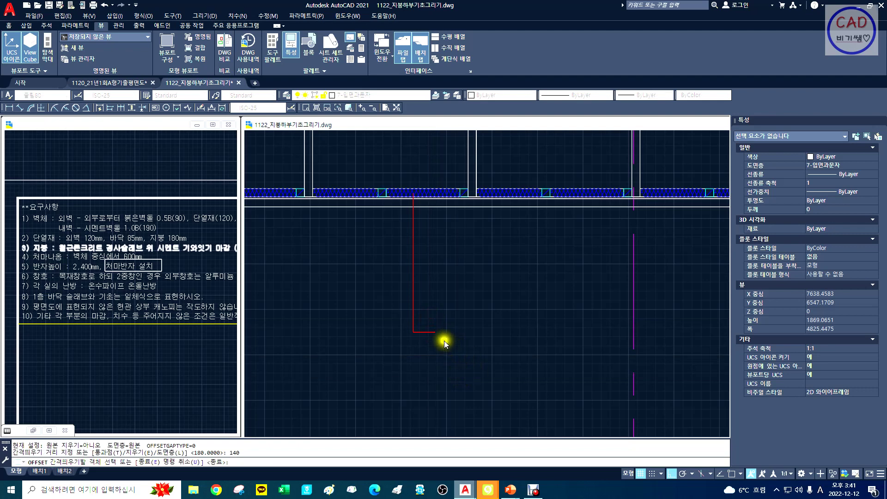
left_click(434, 332)
left_click(442, 296)
left_click(434, 306)
left_click(428, 276)
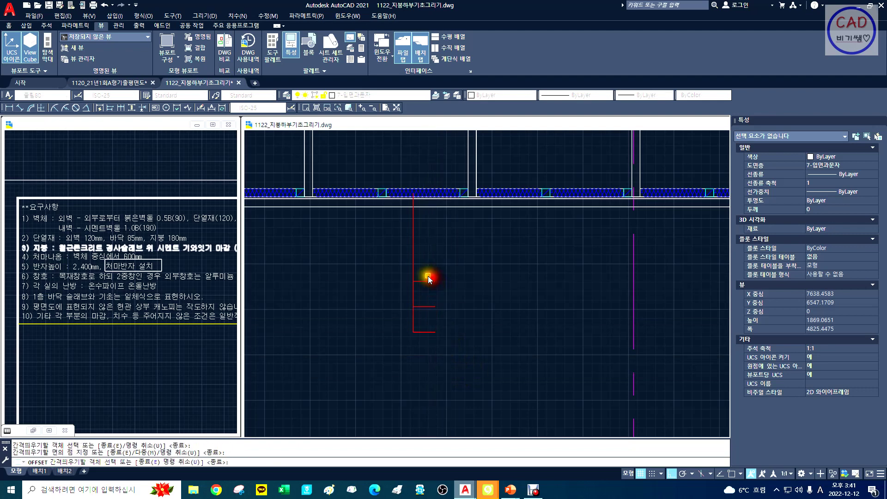
left_click(428, 279)
left_click(439, 261)
right_click(511, 316)
Step: Start a multiline text beside the leader branches and enter "반자틀 45x45@450" as its first line
type("x")
key("Return")
left_click_drag(519, 340, 400, 295)
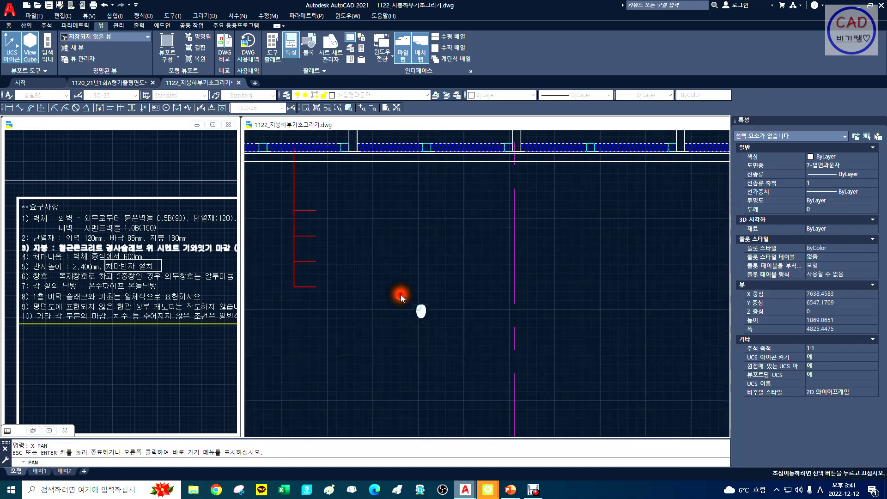
key("Escape")
type("t")
key("Return")
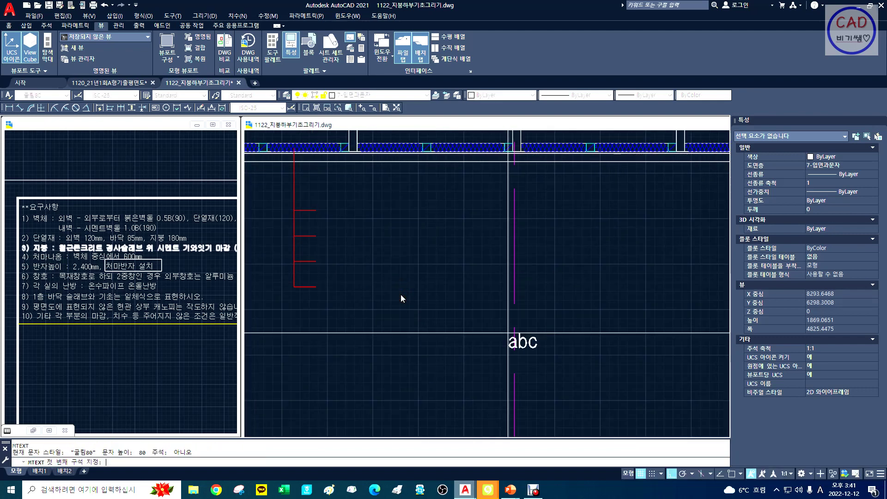
left_click(322, 192)
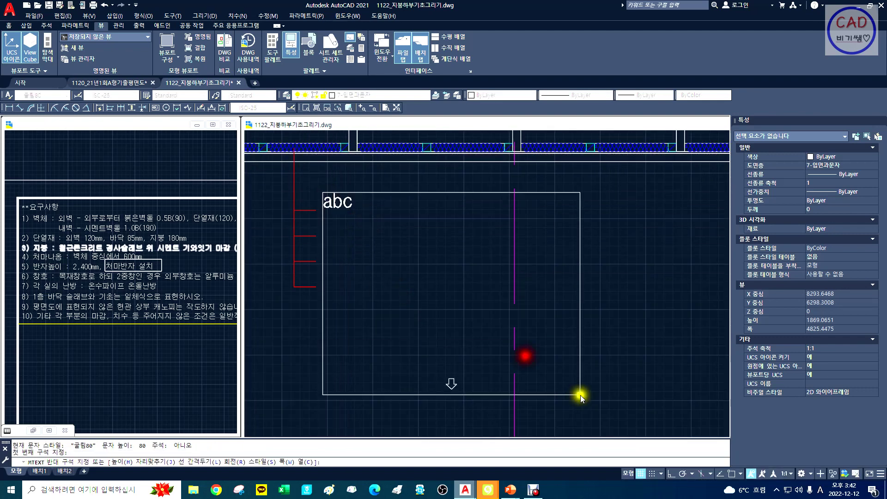
left_click(617, 420)
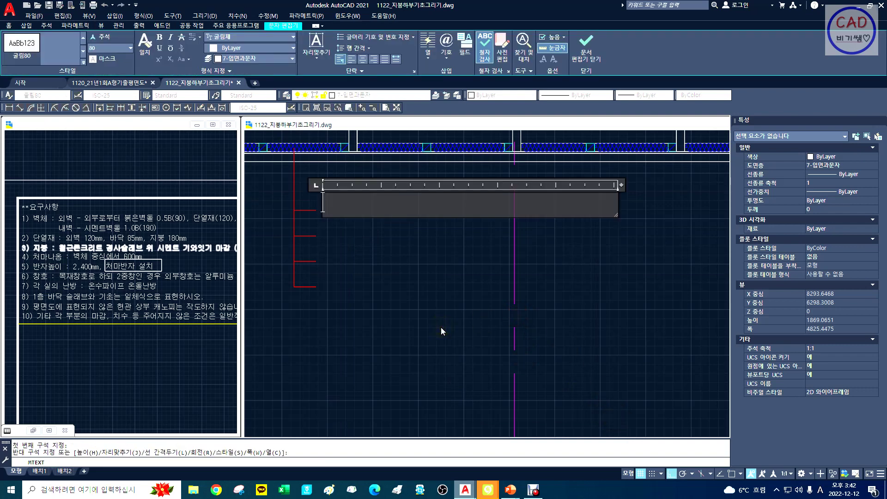
type("QK")
key("BackSpace")
key("BackSpace")
key("Hangul")
type("반자틀 45")
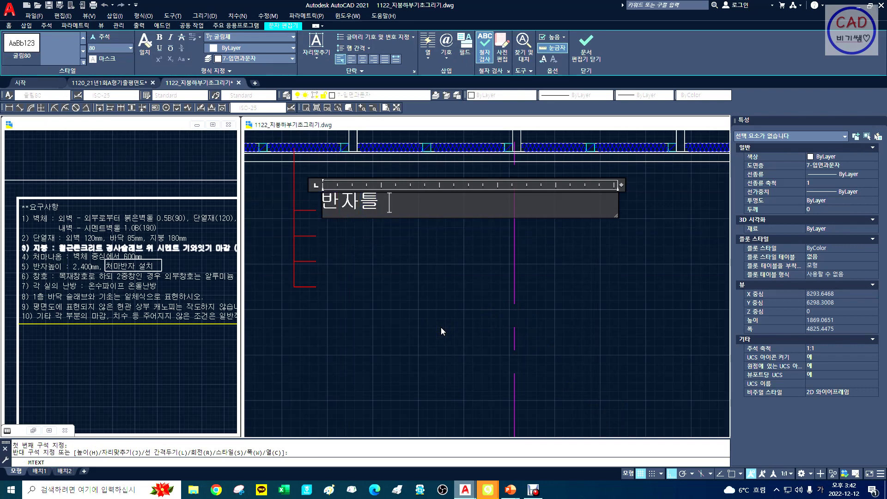
type("ㅌ")
key("BackSpace")
key("Hangul")
type("x45@450")
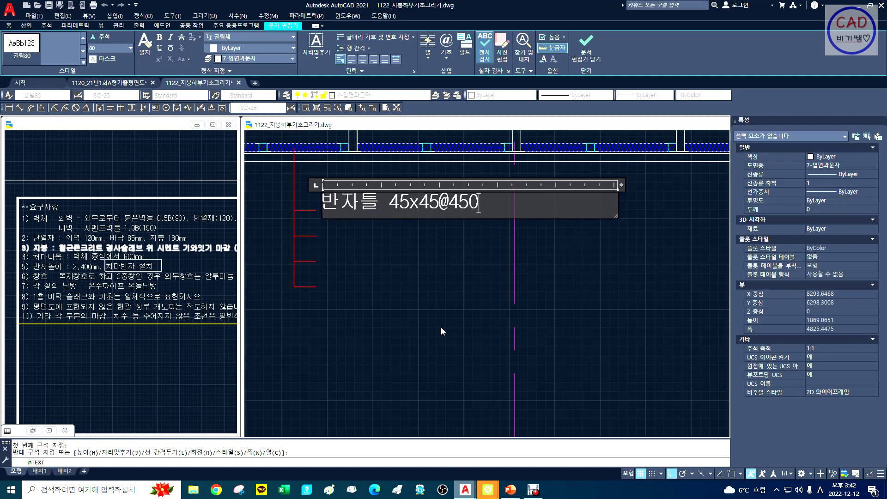
Step: Add the second label line "단열재 THK50" to the multiline text
key("Return")
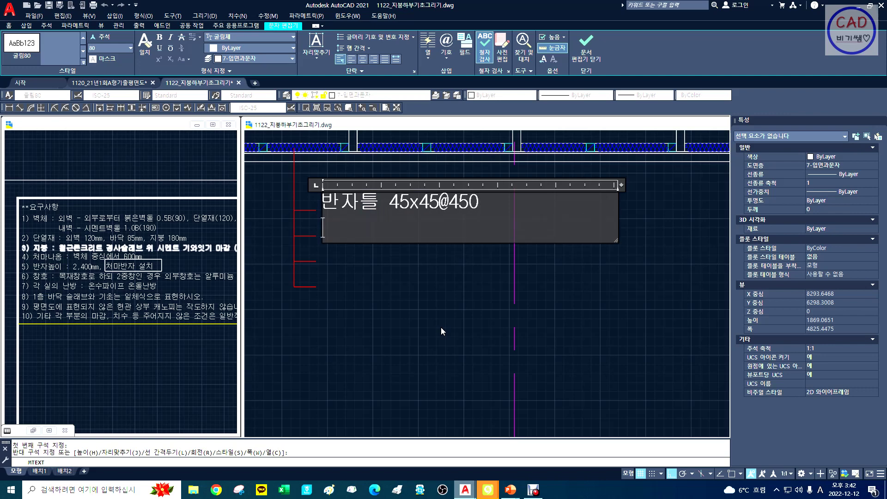
type("EK")
key("BackSpace")
key("BackSpace")
key("Hangul")
type("단열재")
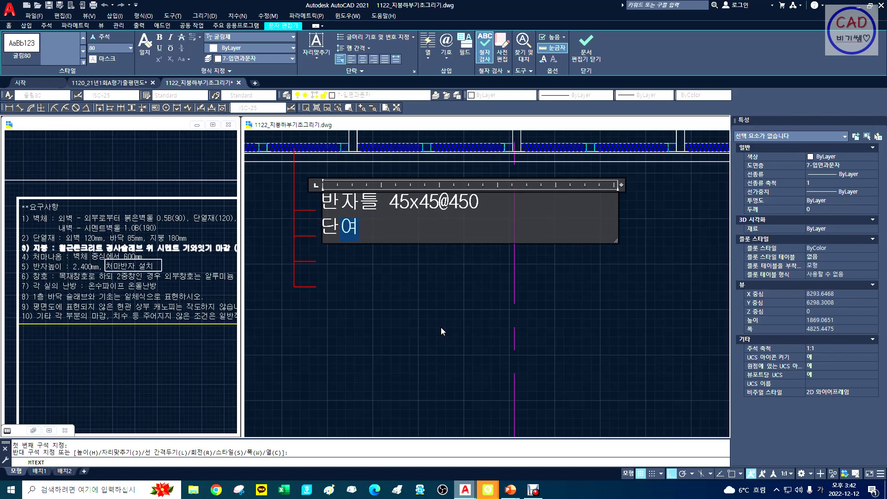
key("Hangul")
type("THK50")
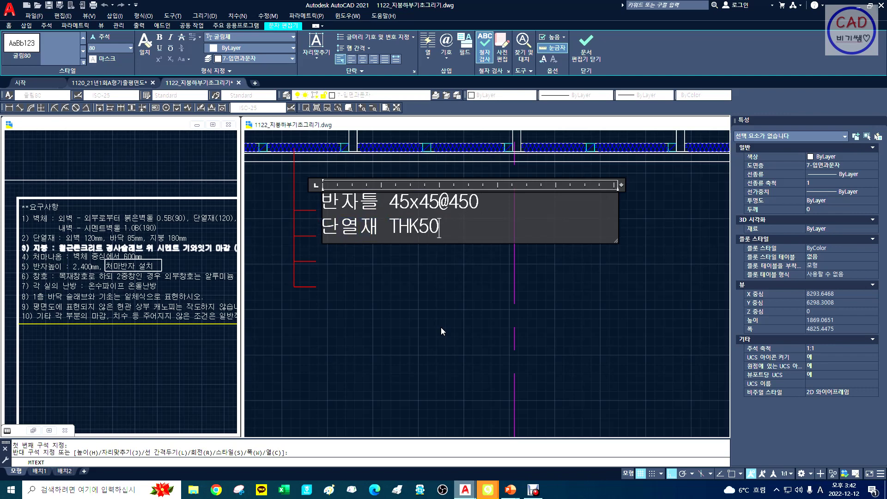
Step: Add the third label line "무늬합판위 천정지마감" to the multiline text
key("Return")
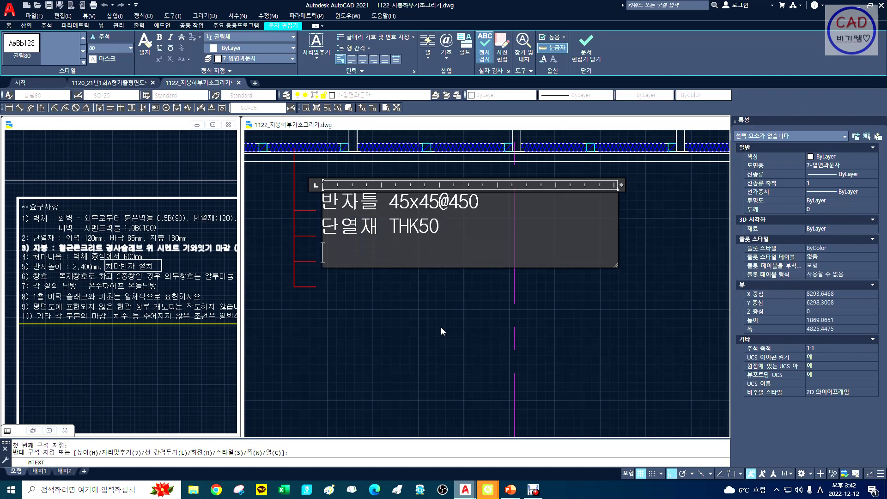
type("AN")
key("BackSpace")
key("BackSpace")
key("Hangul")
type("무늬합")
type("판위 천정")
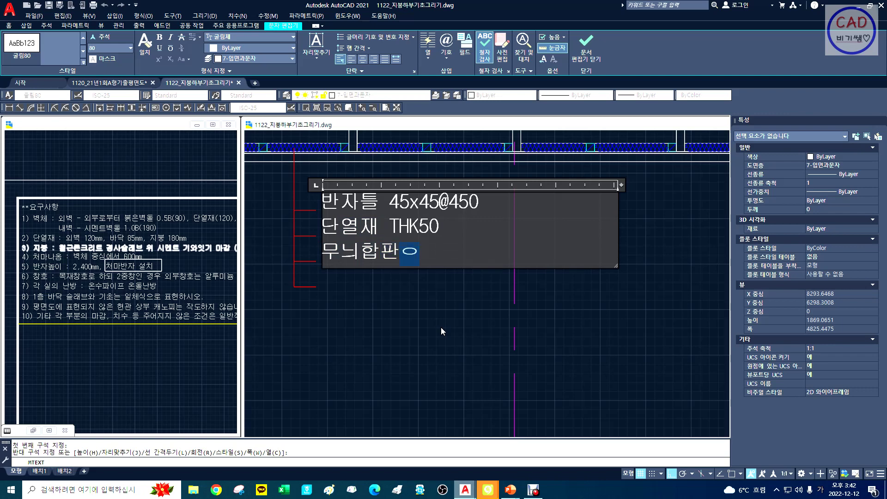
type("지마감")
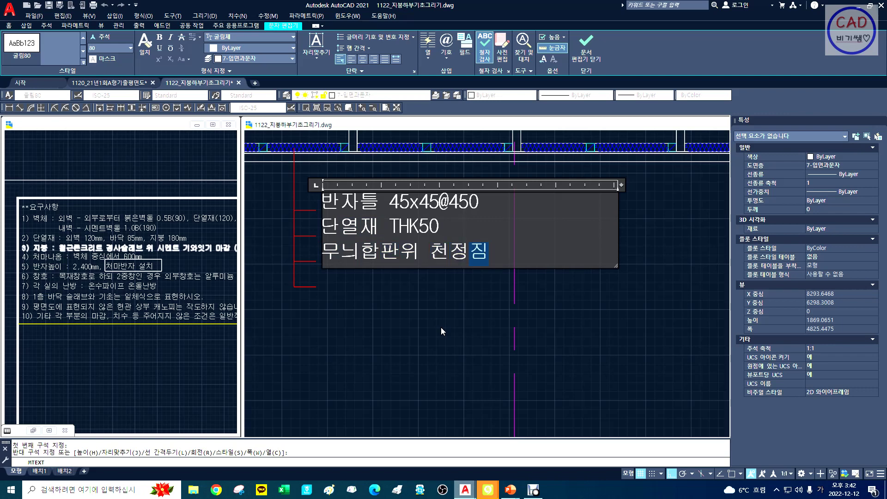
Step: Add the fourth label line "반자돌림 45x36" and finish the multiline text
key("Return")
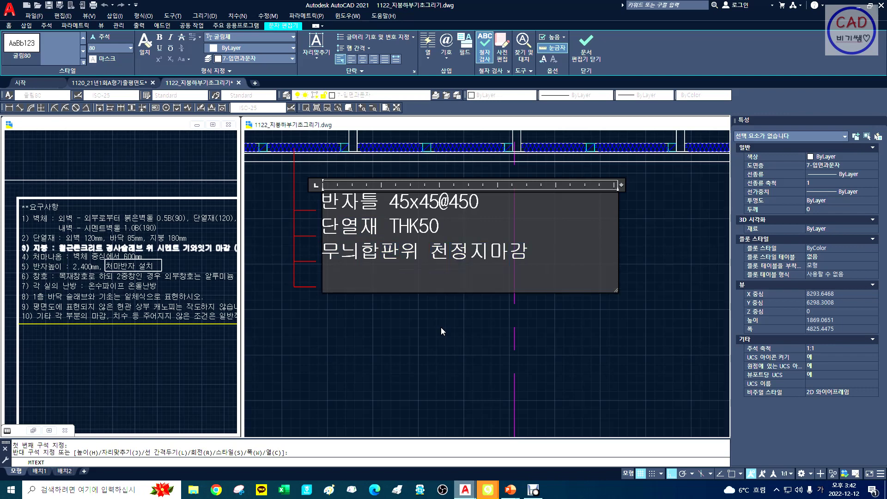
type("밫자")
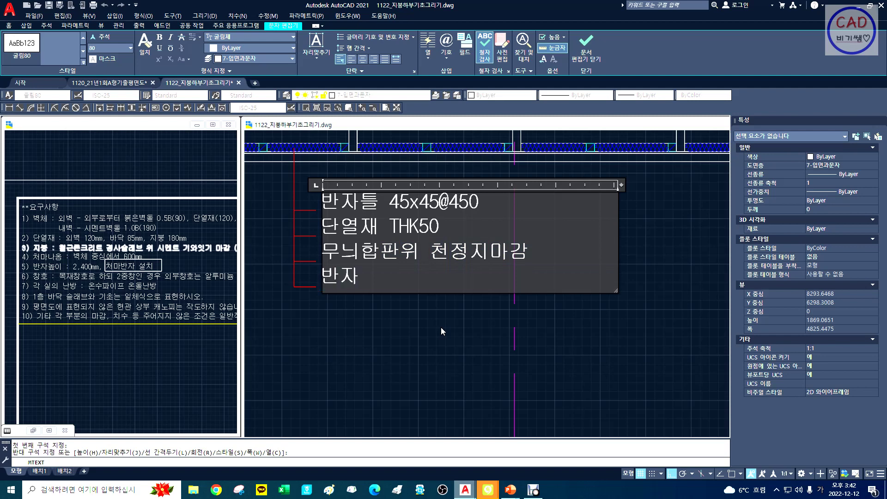
type("돌림 45x36")
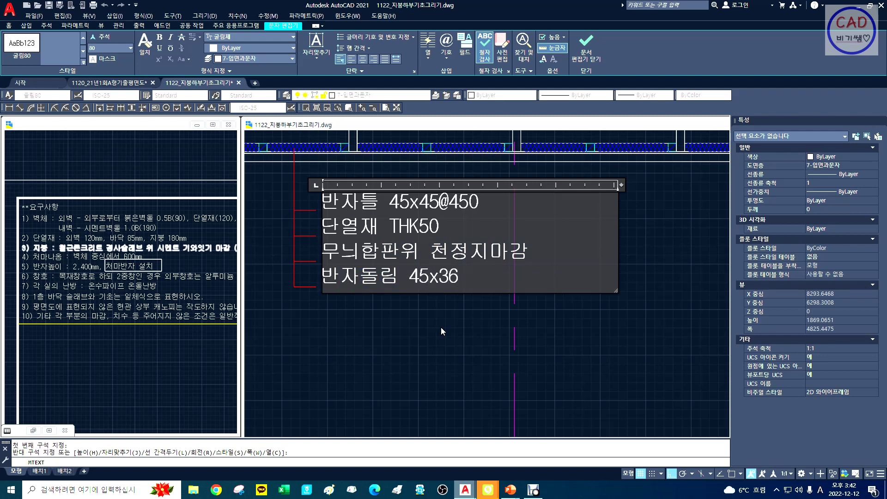
key("Return")
left_click(428, 360)
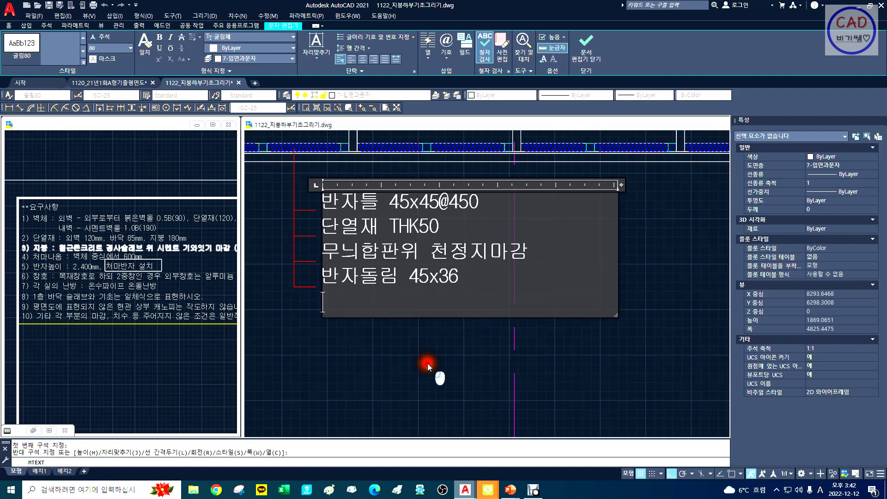
key("Escape")
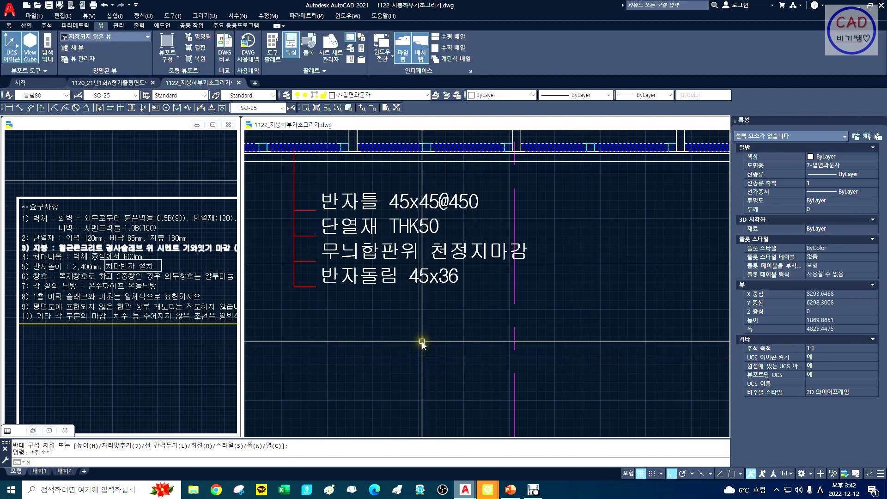
Step: Move the ceiling label text slightly down so its four lines align with the leader branches
type("m")
key("space")
left_click(422, 343)
left_click(389, 268)
right_click(371, 218)
left_click(380, 200)
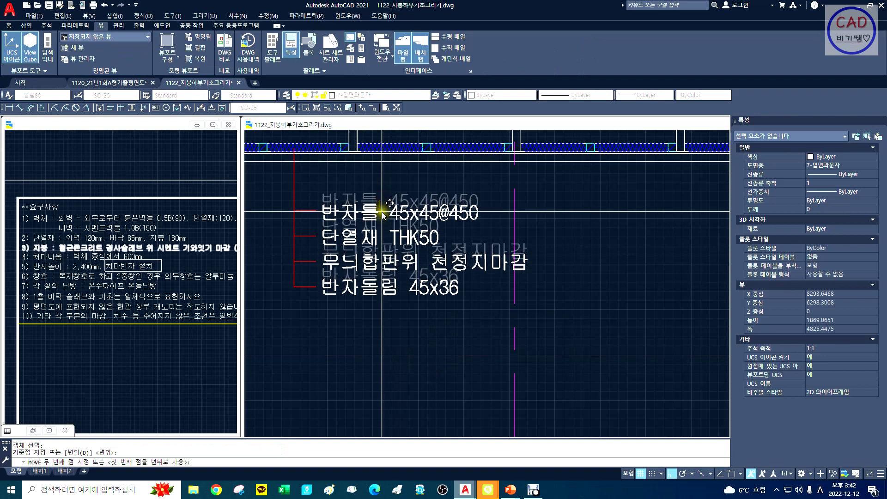
left_click(381, 211)
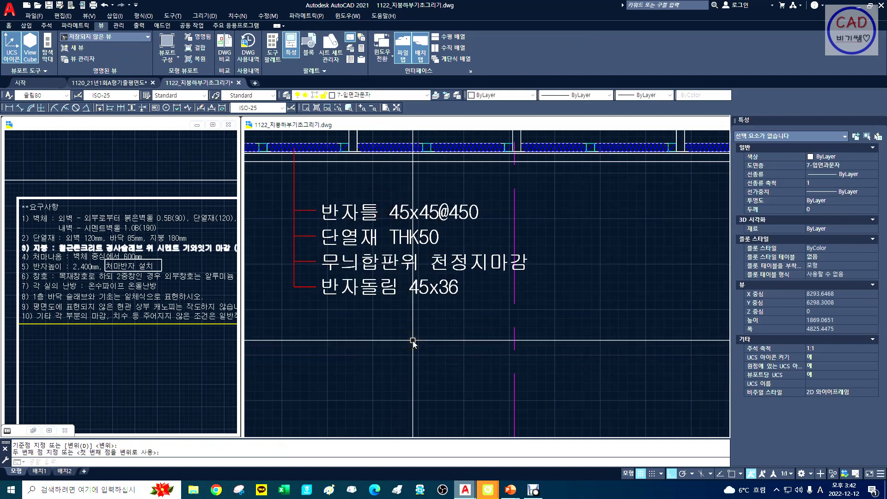
Step: Paste the copied red dot at the upper end of the leader in the ceiling insulation
type("x")
key("space")
left_click_drag(365, 248, 389, 282)
key("Escape")
type("z")
key("space")
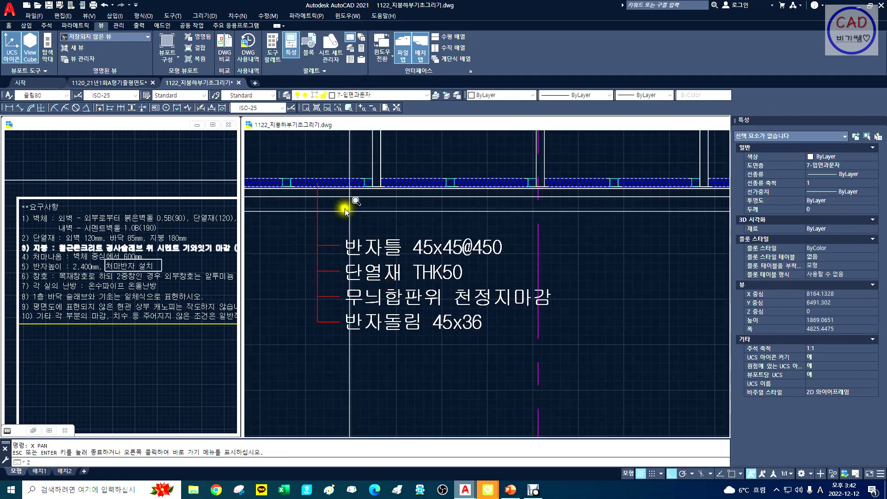
type("w")
key("space")
left_click(296, 162)
left_click(378, 217)
key("ctrl+v")
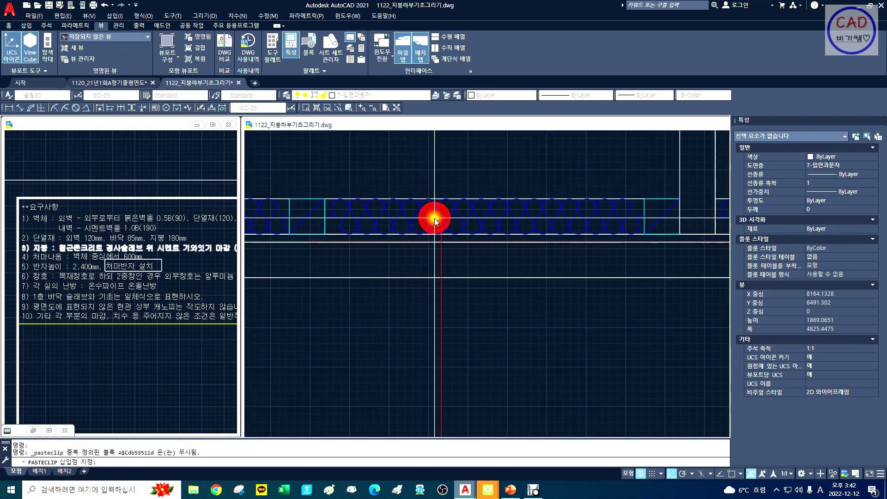
left_click(439, 218)
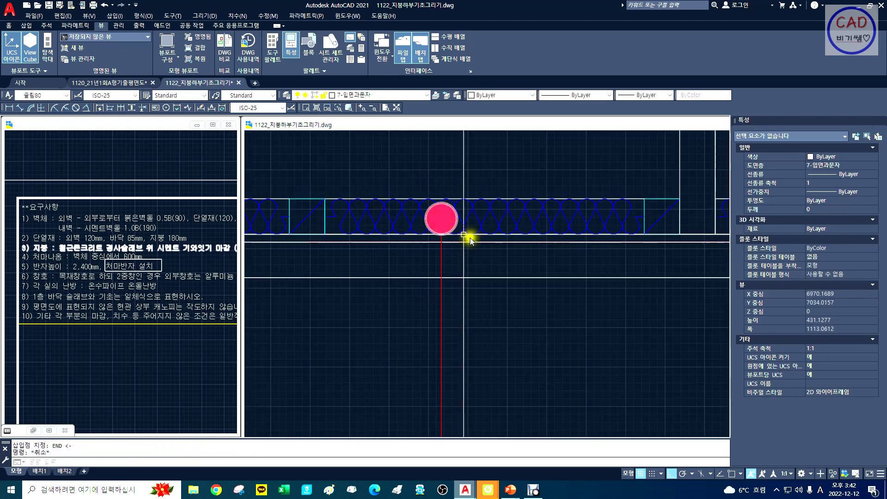
Step: Copy the red leader dot twice straight down the leader line, onto the ceiling layers just below the insulation
type("x")
key("space")
left_click_drag(500, 286, 467, 254)
key("Escape")
type("co")
key("space")
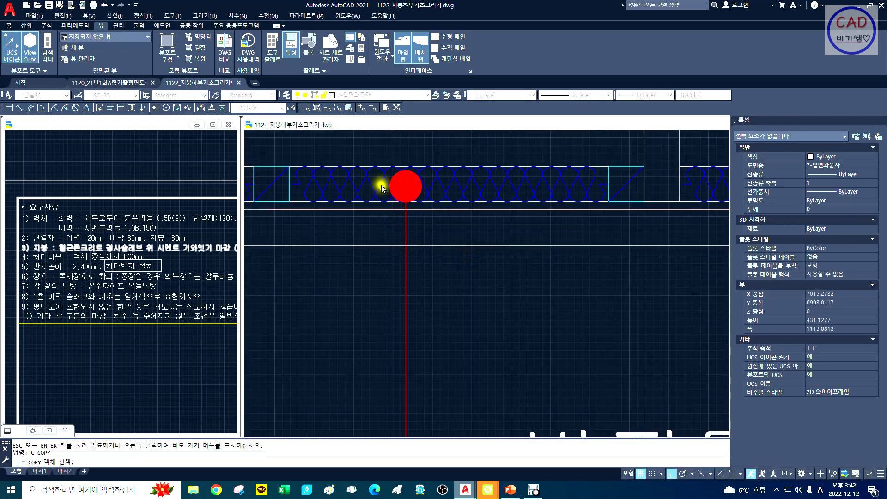
type("w")
key("space")
left_click(366, 158)
left_click(458, 217)
key("space")
left_click(464, 182)
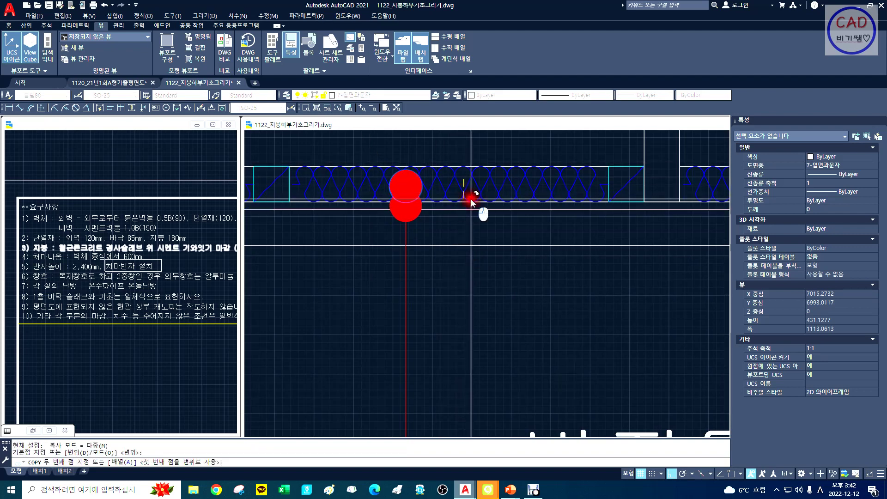
left_click(472, 201)
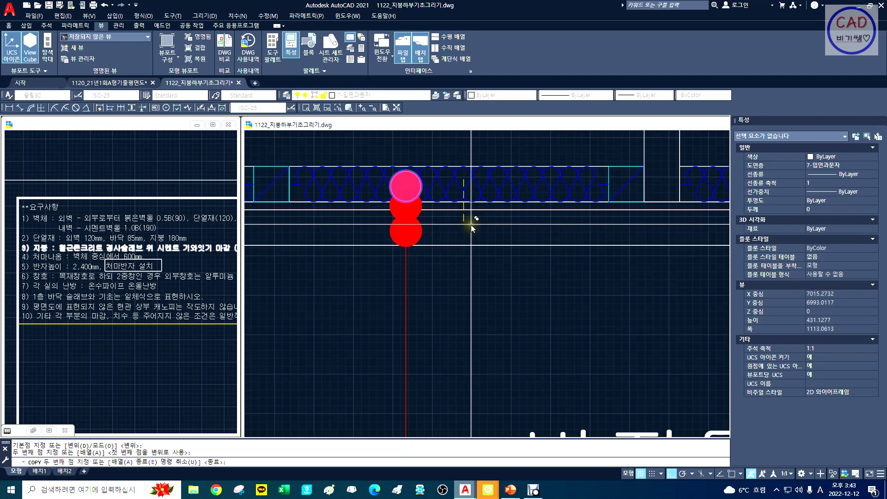
left_click(471, 224)
key("Escape")
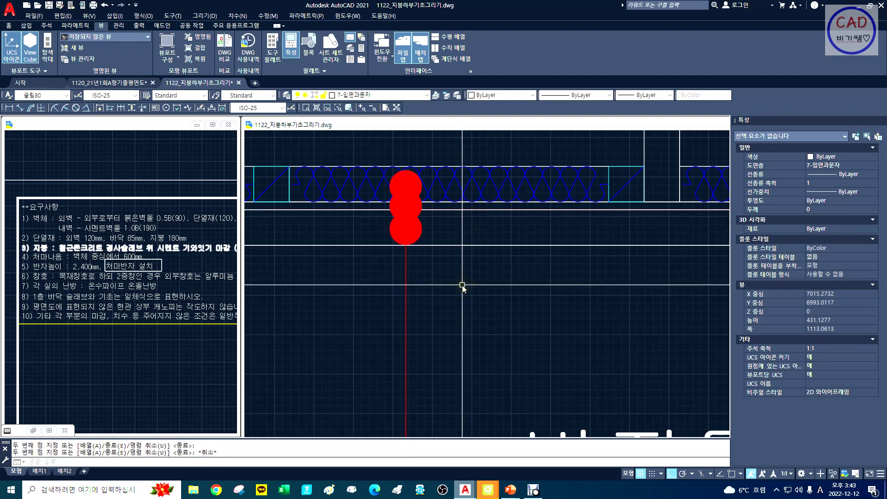
Step: Examine the finished ceiling material labels and leader dots in the context of the whole section drawing
type("z")
key("space")
type("d")
key("space")
left_click(339, 367)
right_click(540, 338)
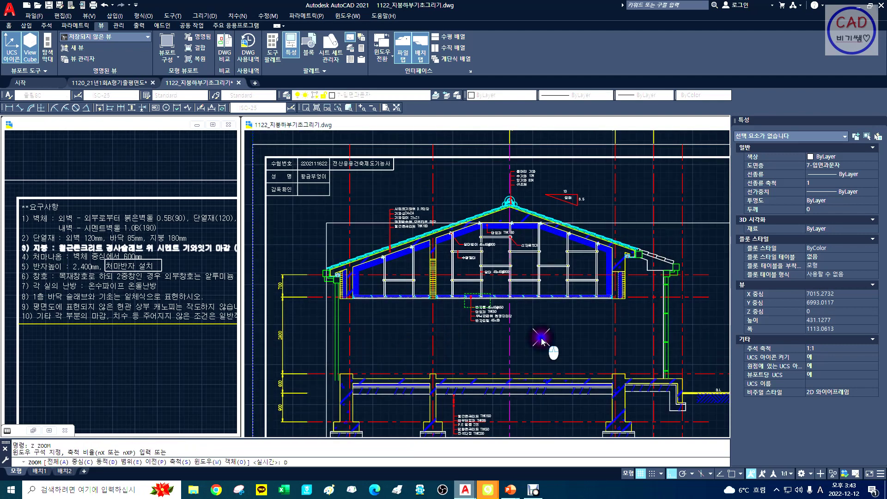
type("x")
key("space")
left_click_drag(593, 268, 523, 295)
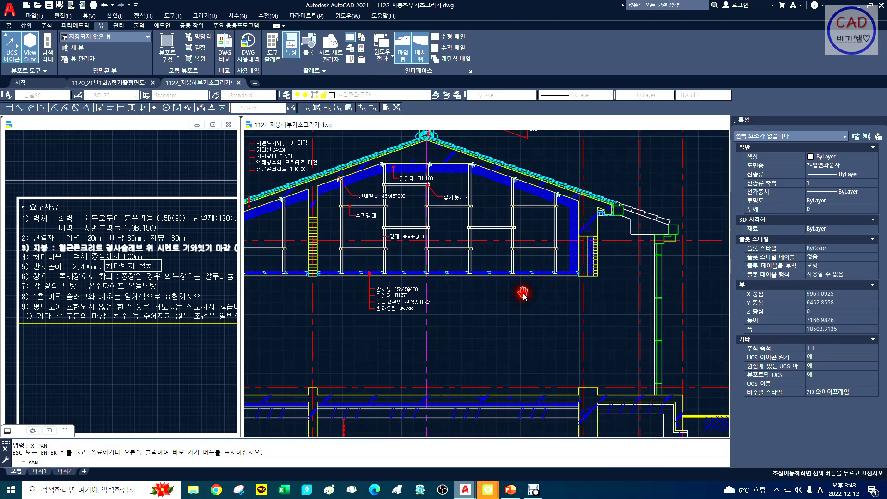
left_click_drag(465, 295, 523, 290)
left_click_drag(481, 317, 495, 280)
key("Escape")
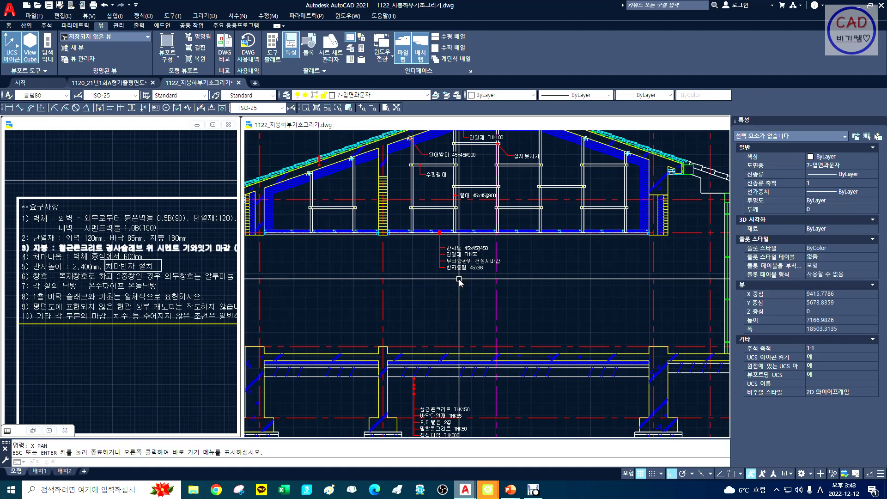
left_click(528, 490)
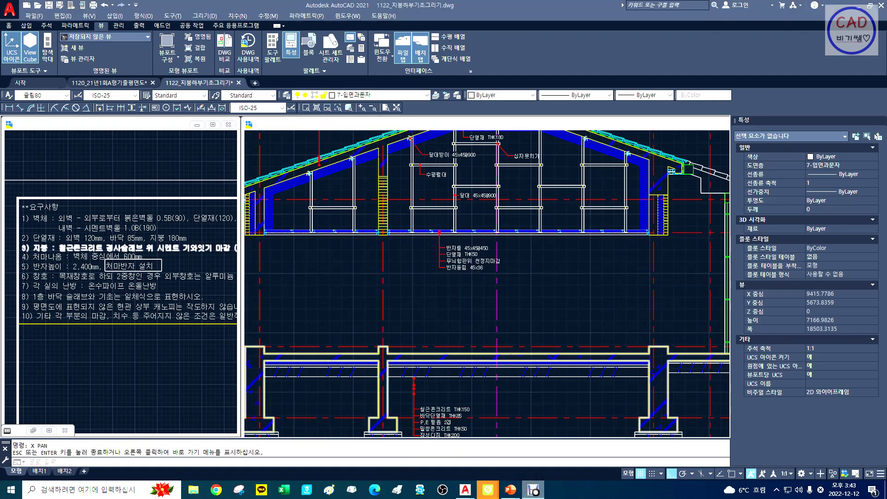